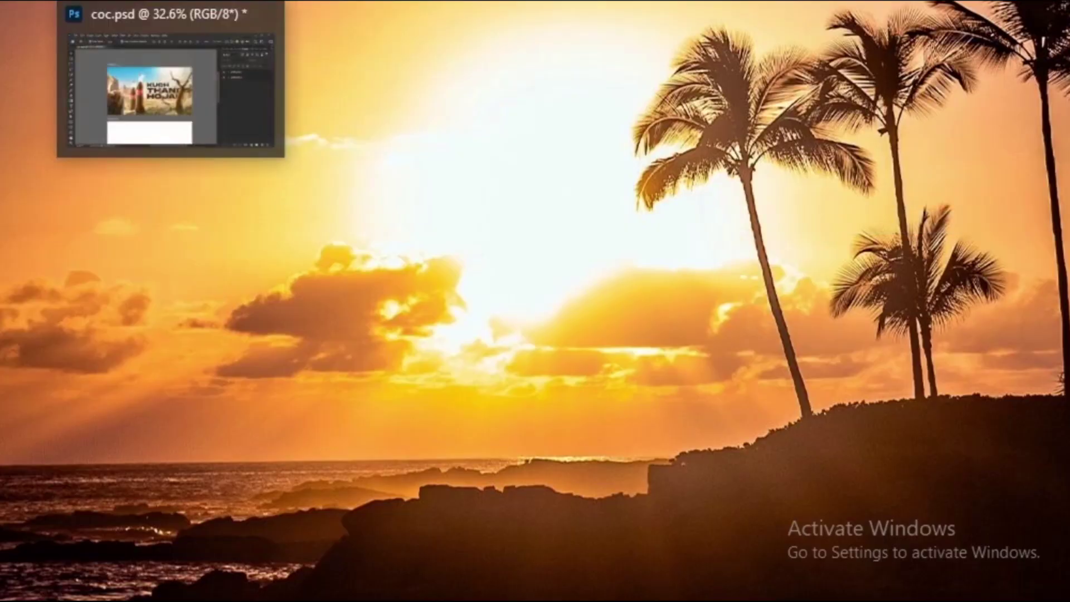
Select the Artboard 2 layer and centre both artboards in the view.
scroll(437, 334, up, 3)
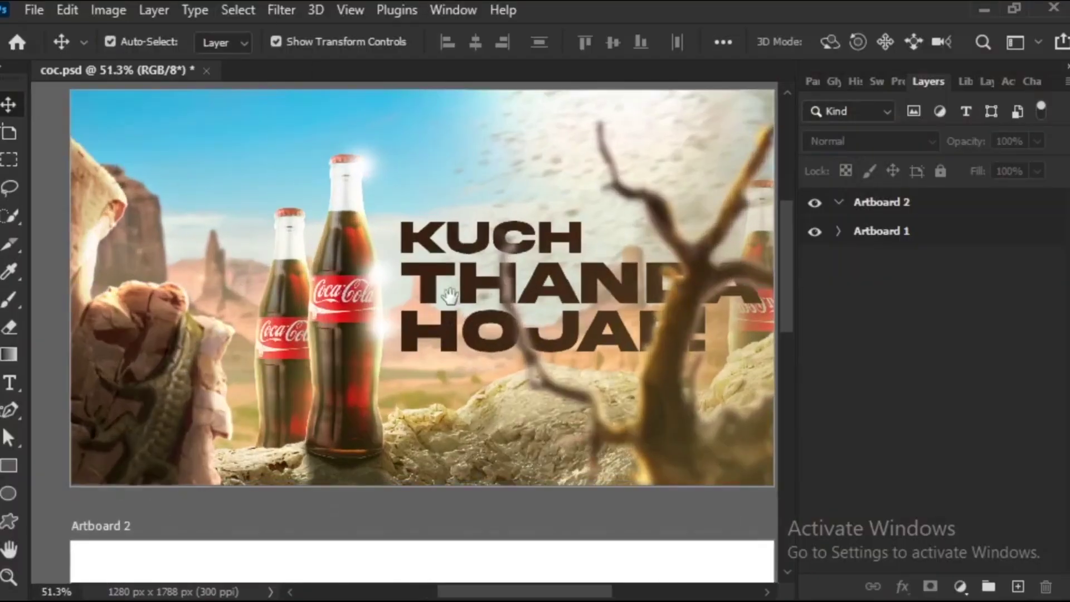
scroll(471, 346, down, 3)
scroll(473, 371, down, 3)
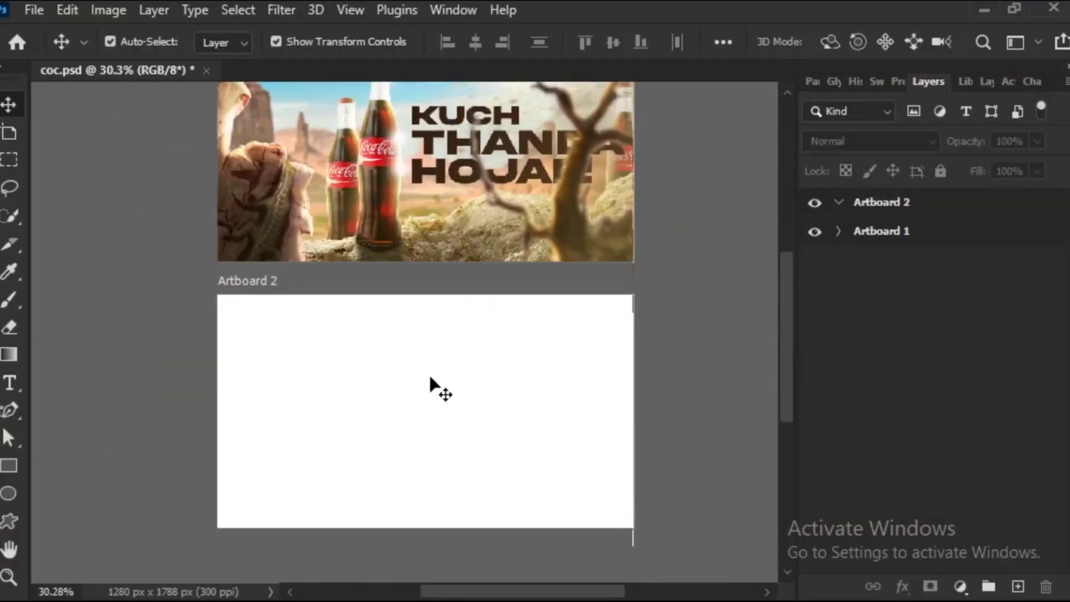
scroll(374, 274, up, 2)
scroll(432, 296, up, 2)
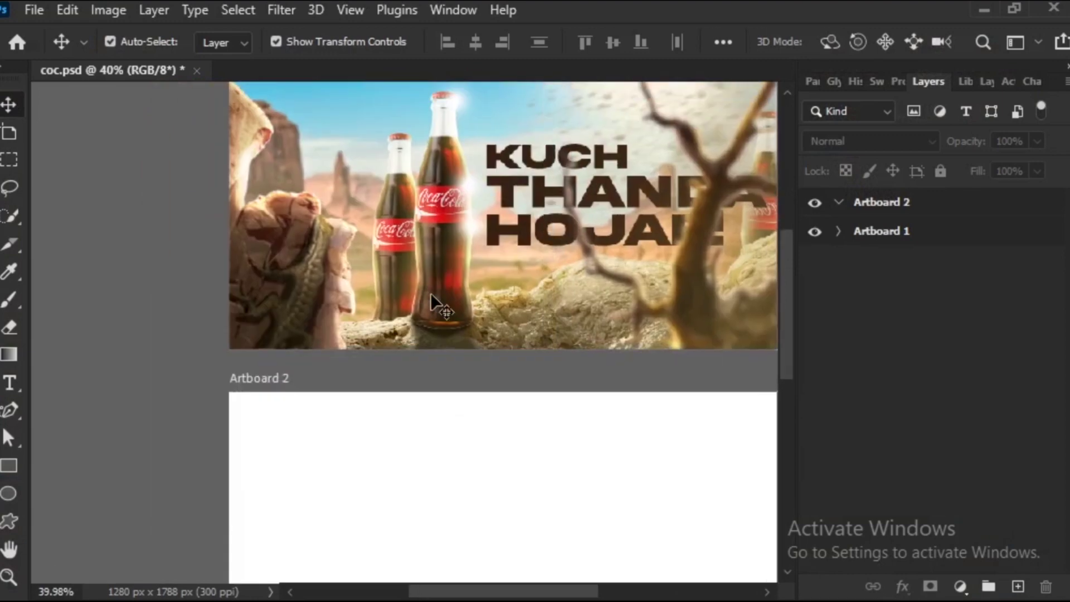
click(8, 135)
scroll(406, 332, down, 2)
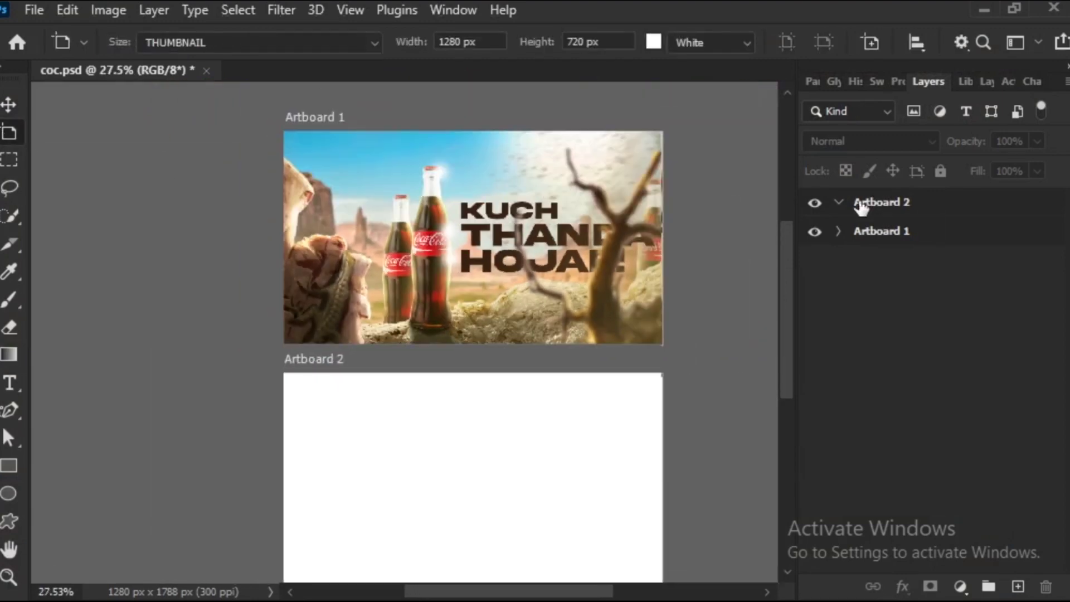
click(861, 207)
scroll(346, 124, down, 2)
scroll(249, 192, right, 3)
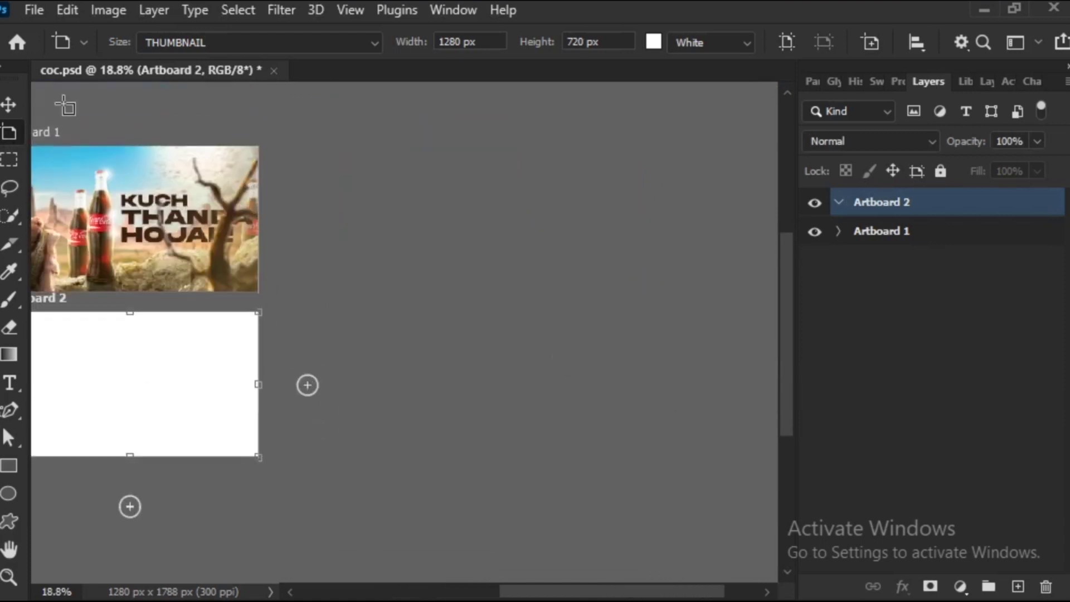
click(9, 105)
scroll(267, 234, left, 3)
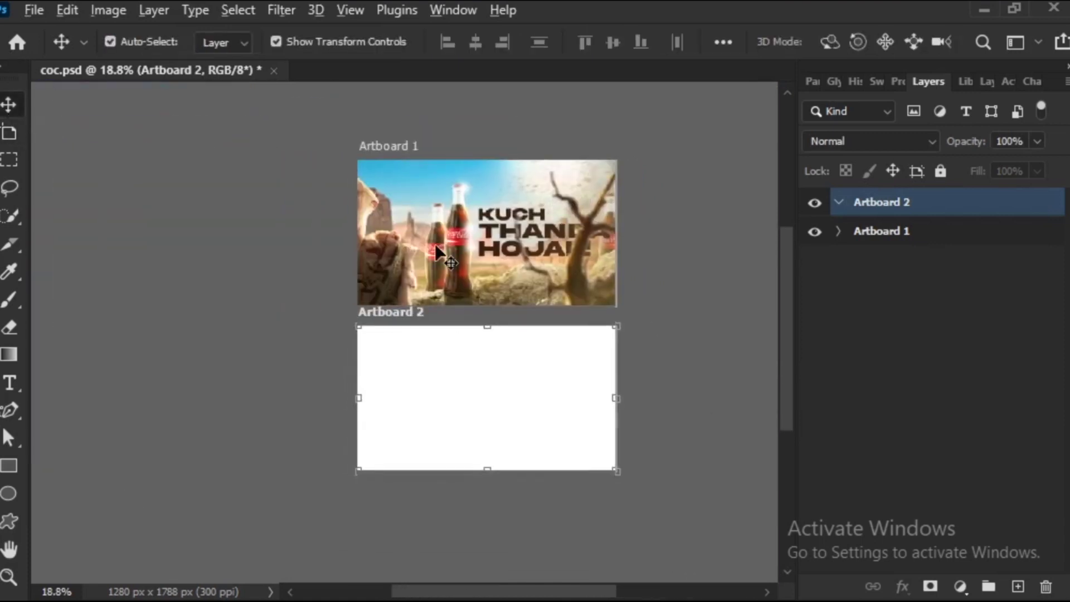
scroll(440, 254, up, 2)
drag(609, 186, 499, 236)
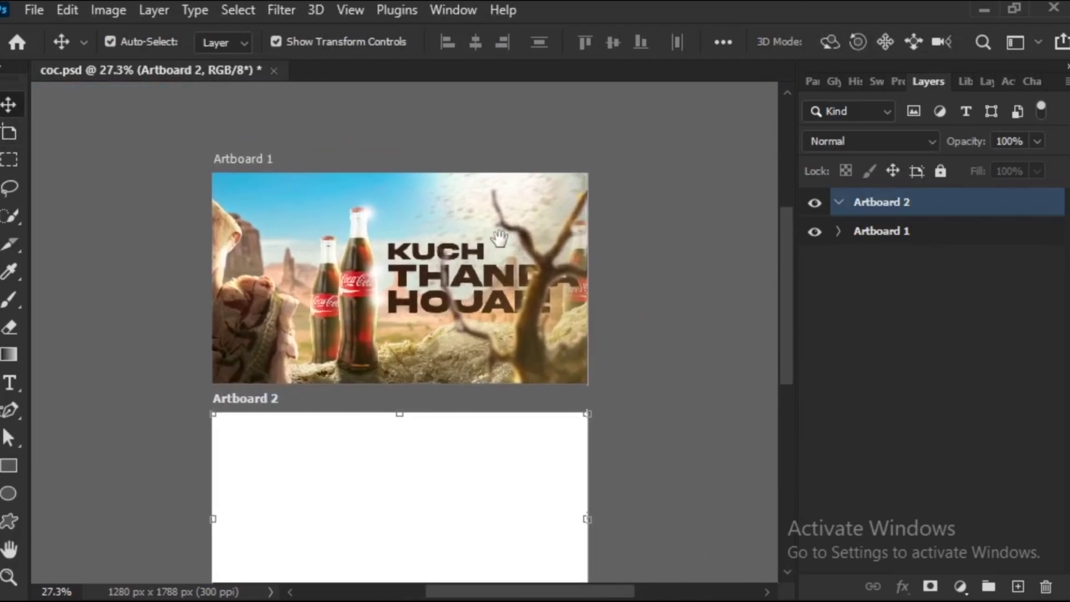
Pick the 1280 x 720 new-document preset, then close it without creating a document.
click(43, 16)
click(78, 11)
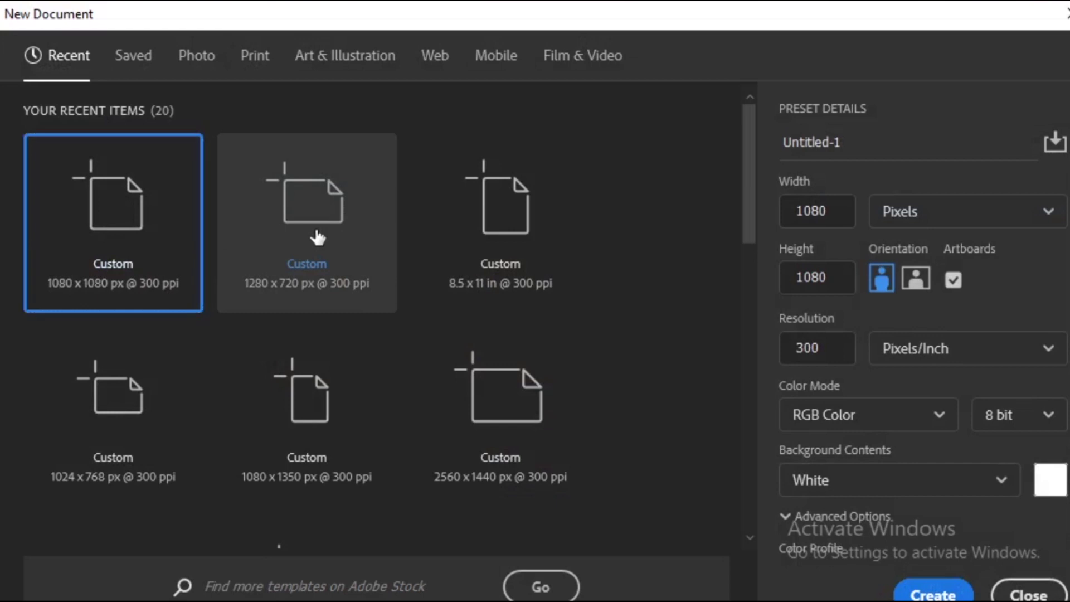
click(325, 234)
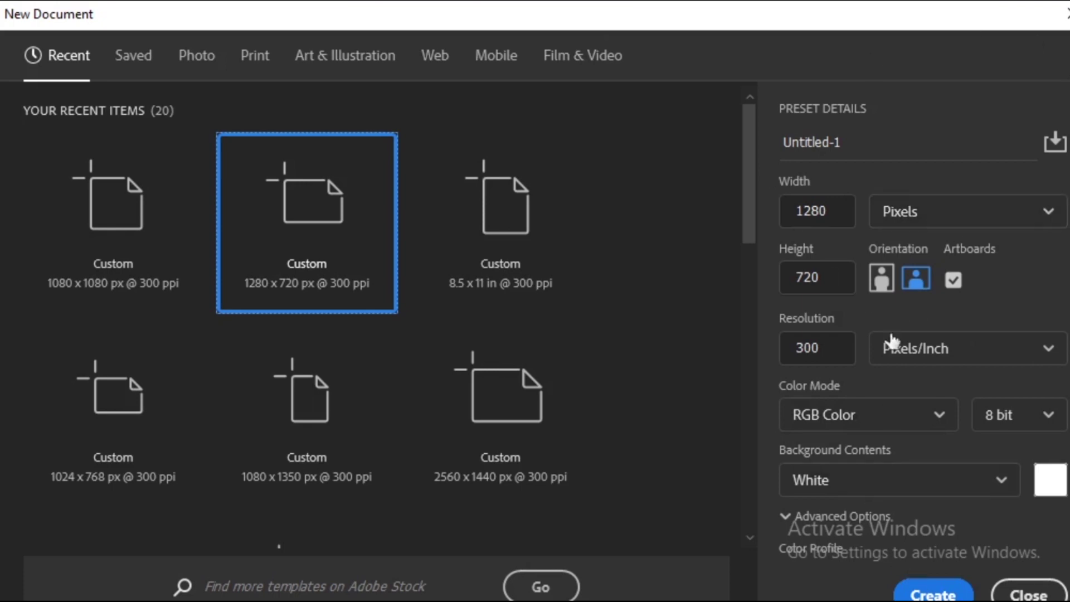
click(1059, 597)
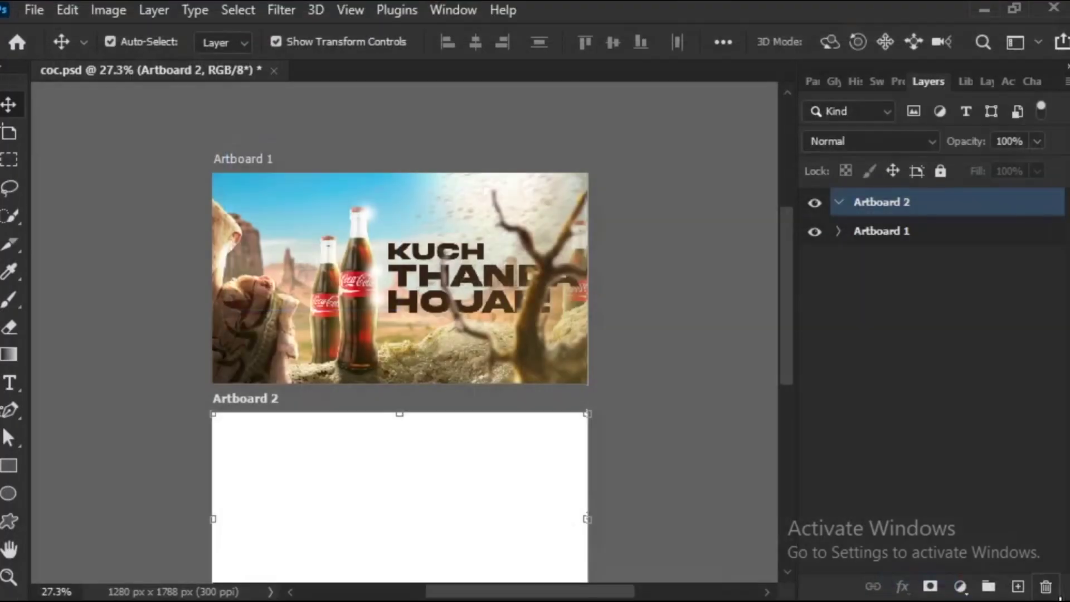
scroll(461, 362, up, 2)
scroll(454, 365, down, 2)
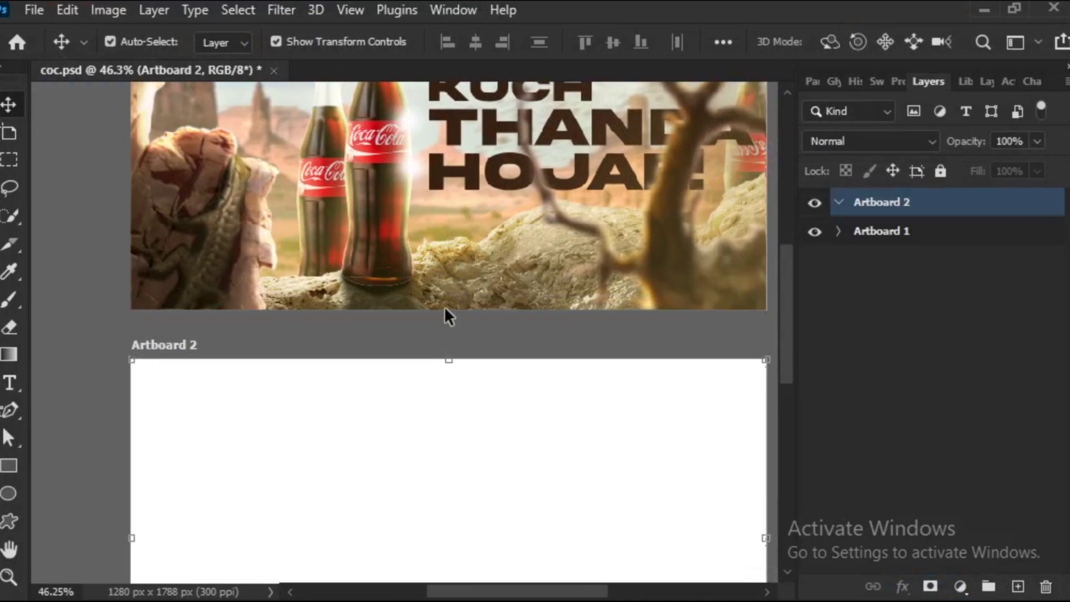
scroll(448, 316, down, 1)
scroll(459, 310, down, 2)
scroll(545, 191, up, 1)
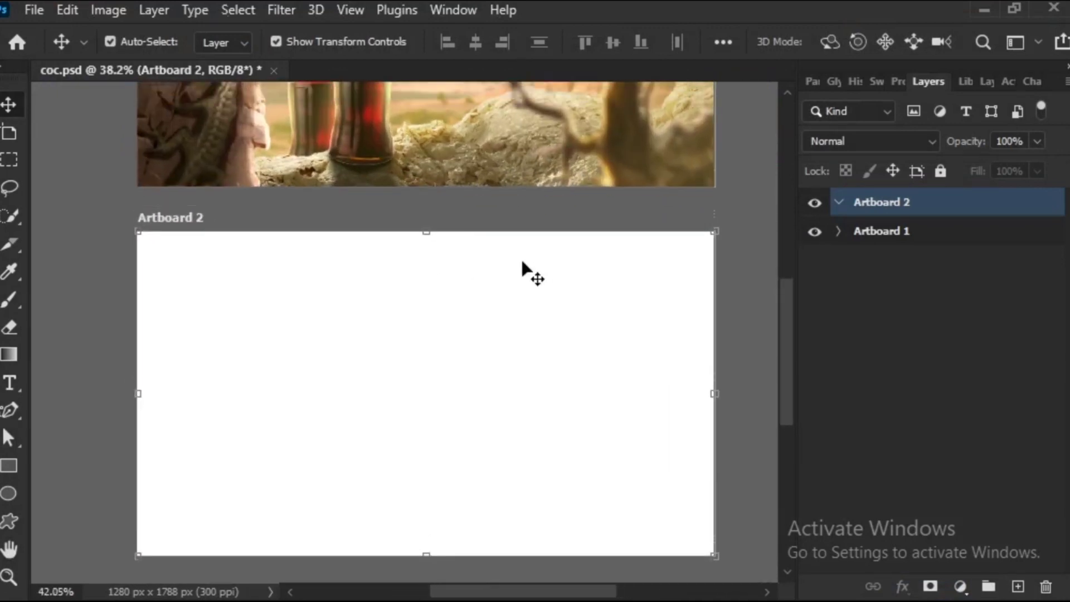
drag(474, 298, 459, 459)
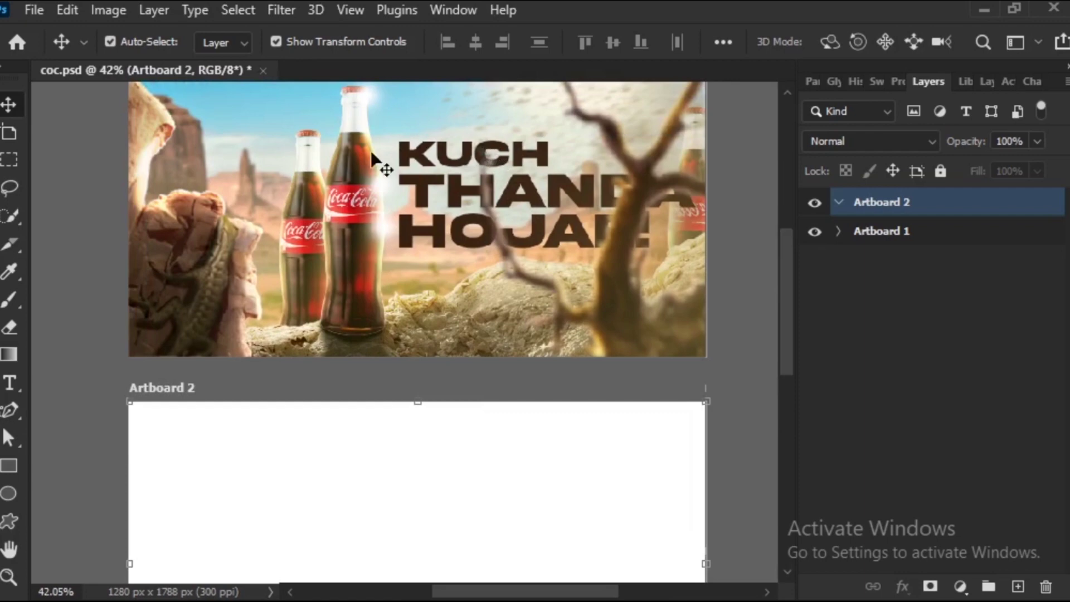
Place the desert canyon photo into the document as a linked layer.
click(17, 6)
click(158, 452)
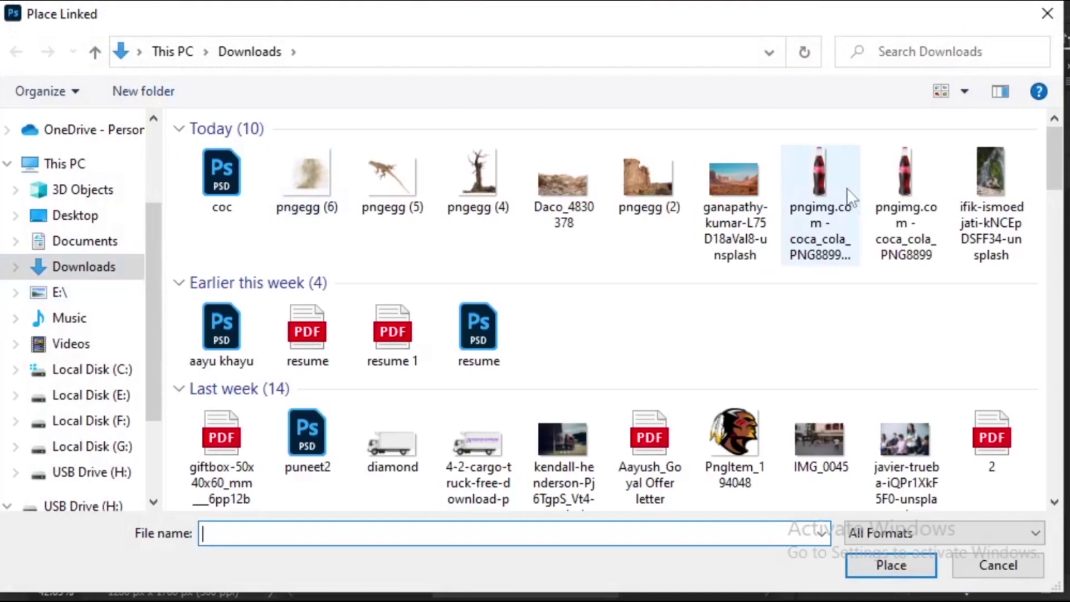
click(737, 184)
click(920, 568)
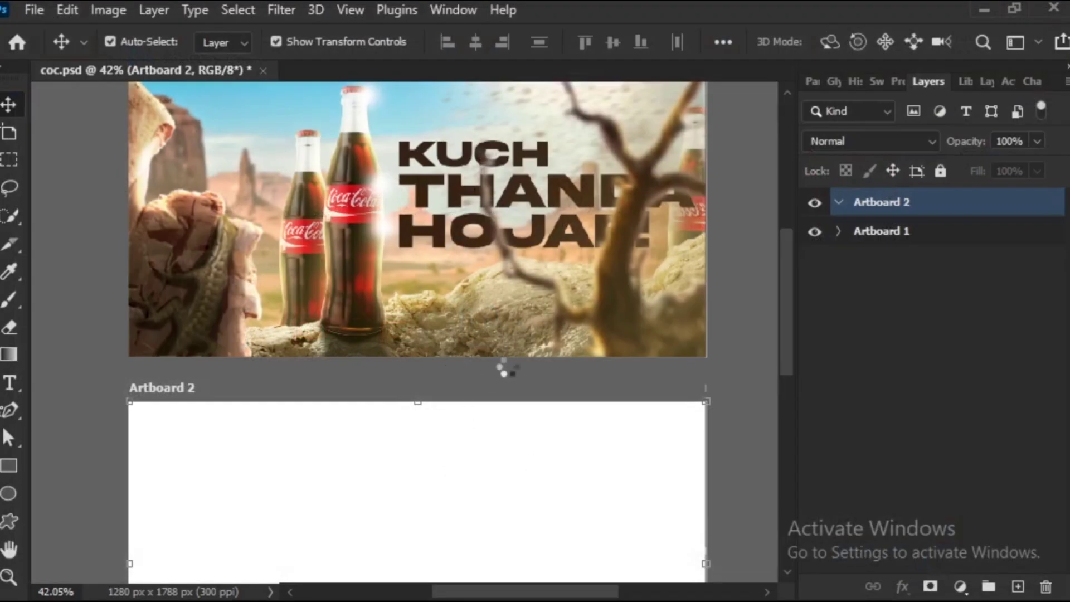
drag(491, 447, 478, 216)
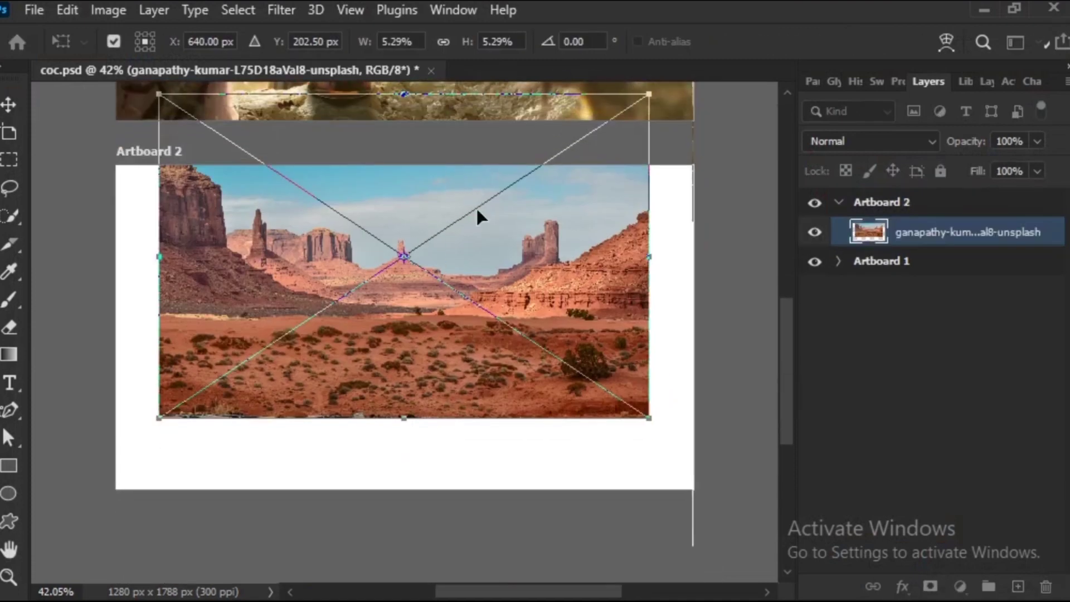
key(Return)
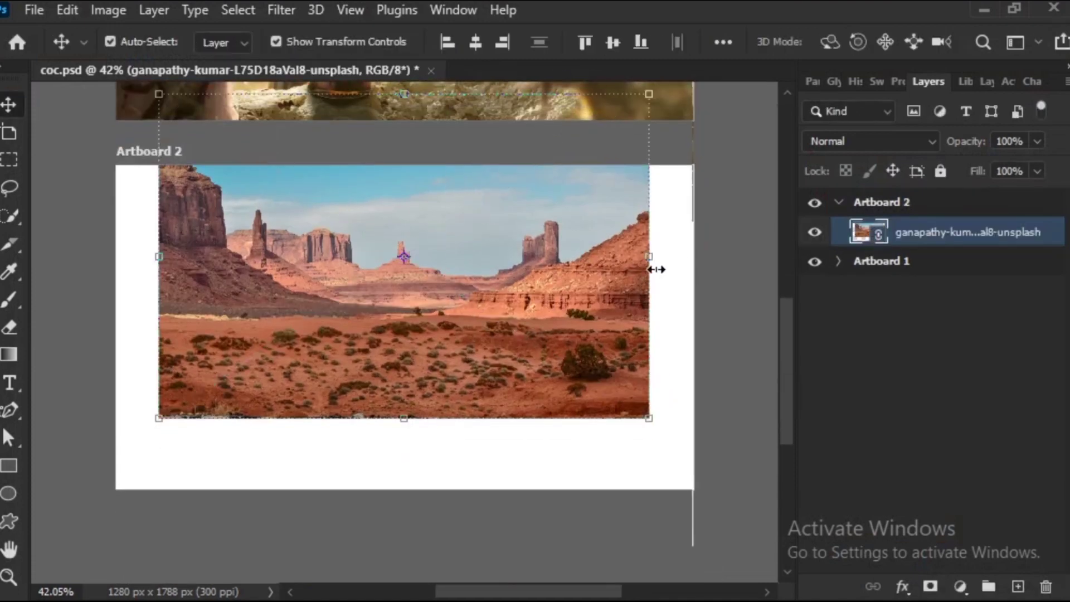
Stretch the desert photo to Artboard 2's left and right edges, shift it down, and commit.
drag(657, 264, 693, 257)
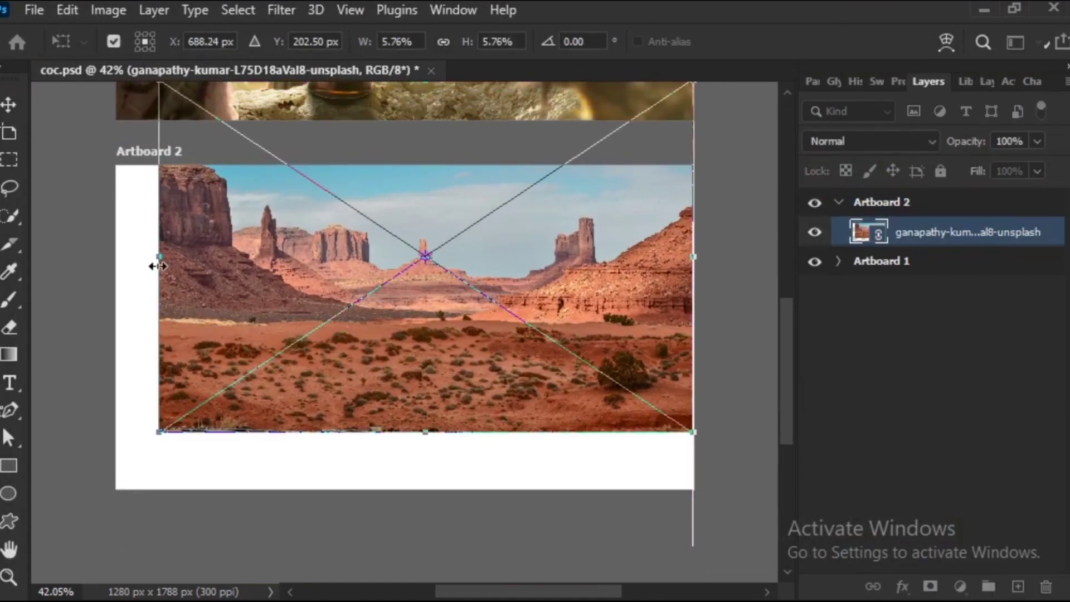
drag(159, 257, 116, 257)
drag(347, 373, 364, 267)
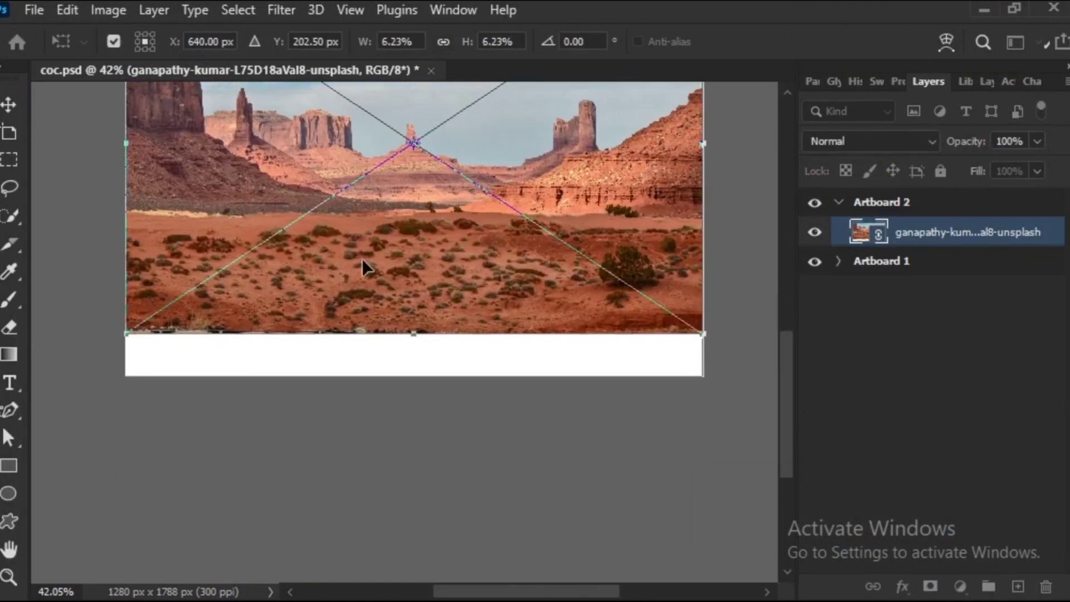
drag(451, 253, 444, 309)
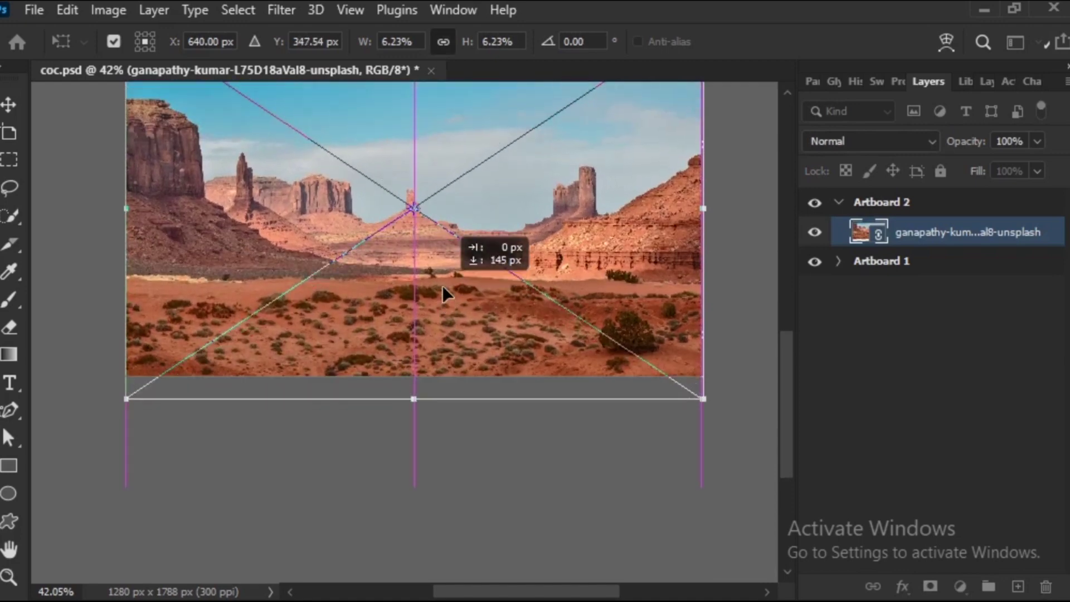
drag(480, 222, 537, 425)
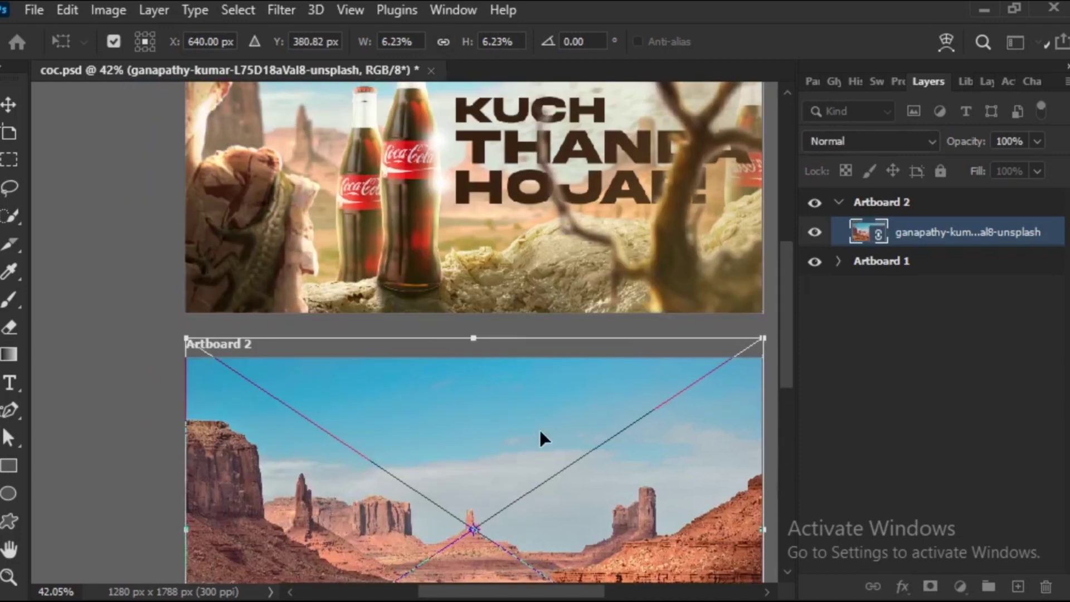
drag(502, 368, 453, 491)
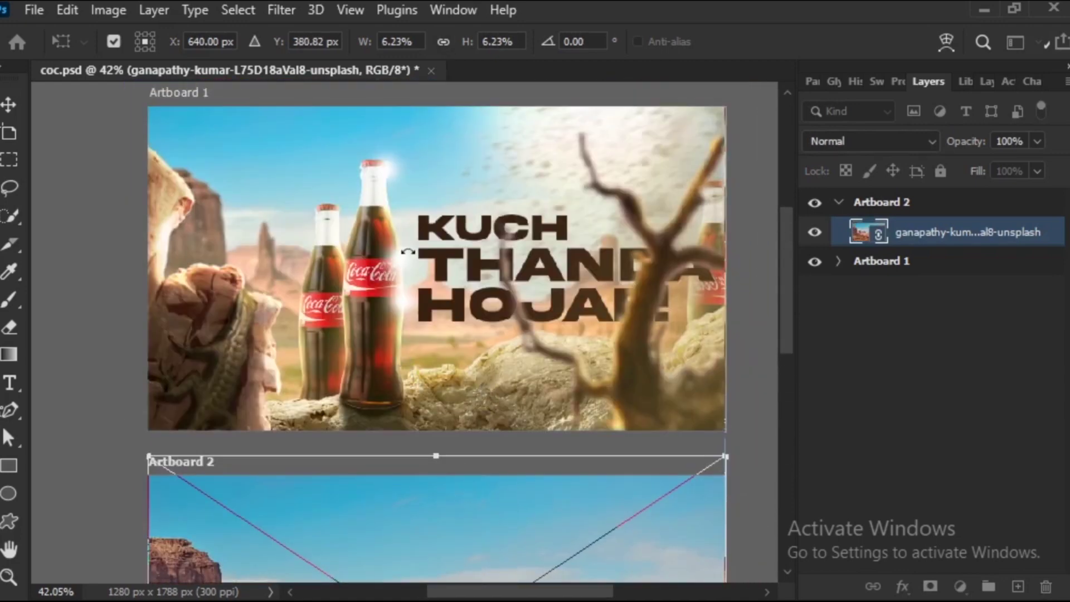
drag(435, 446, 476, 204)
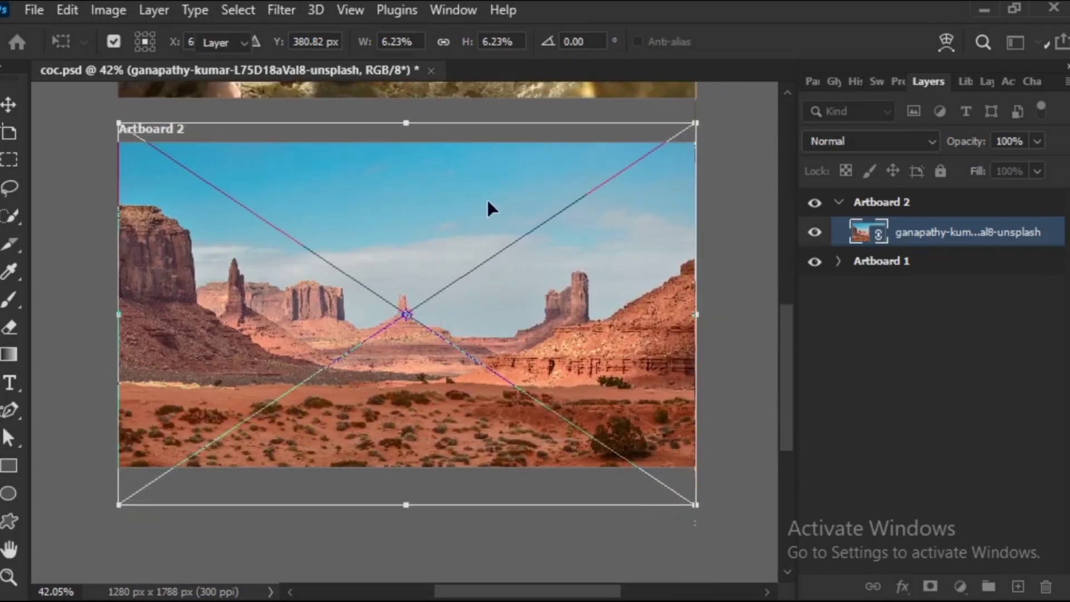
key(Return)
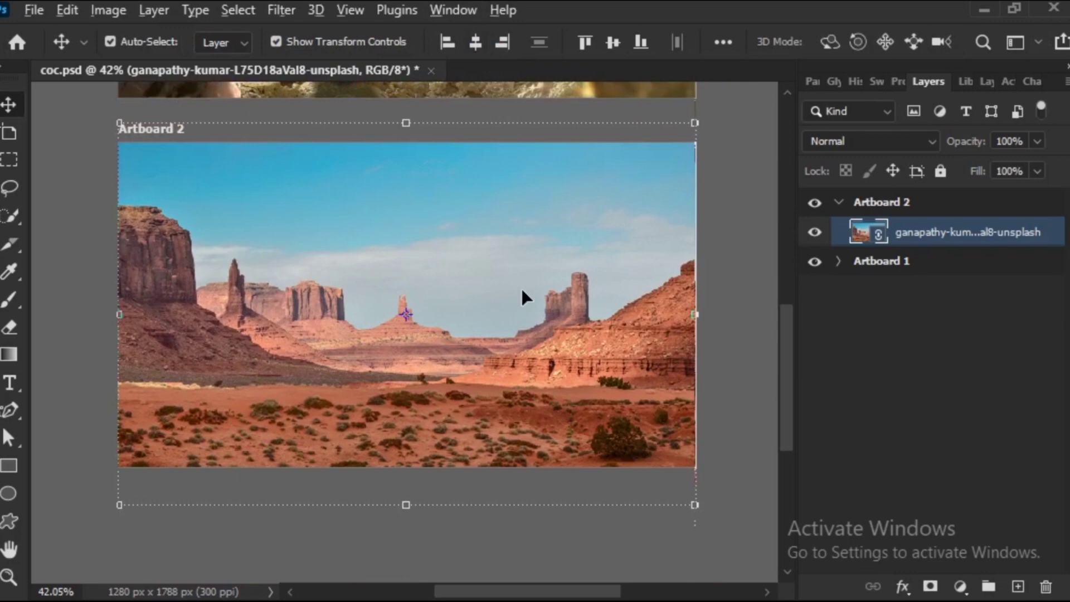
scroll(521, 298, down, 3)
mouse_move(566, 258)
mouse_down()
mouse_move(592, 521)
mouse_move(586, 309)
mouse_up()
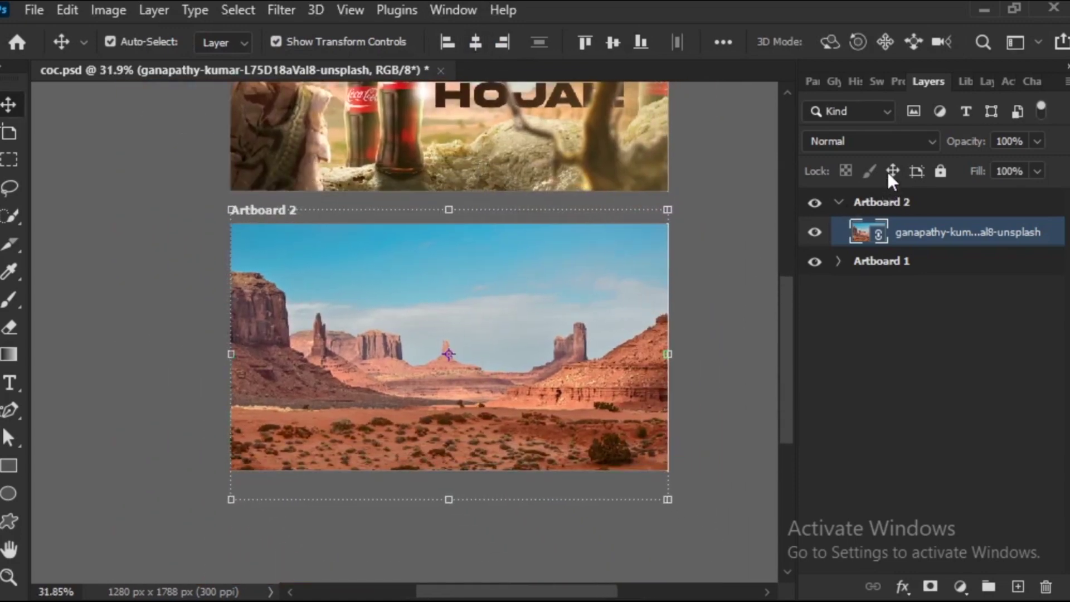
Lock the desert photo's position and recentre Artboard 2 alongside Artboard 1.
click(490, 340)
scroll(477, 351, up, 2)
mouse_move(468, 325)
mouse_down()
mouse_move(468, 454)
mouse_move(434, 234)
mouse_up()
scroll(418, 303, down, 2)
drag(514, 231, 506, 240)
scroll(491, 374, up, 1)
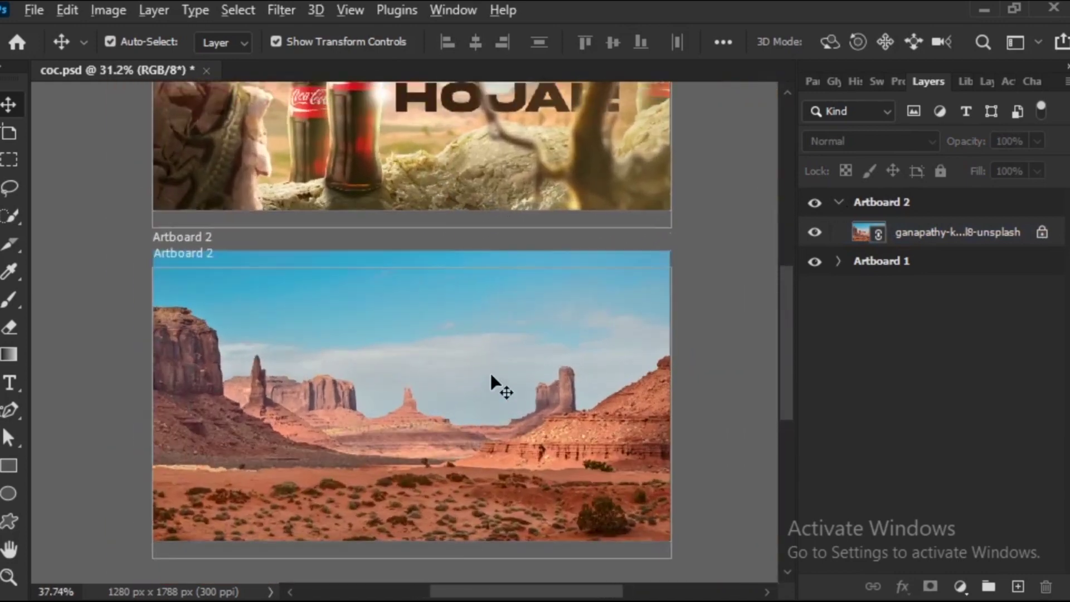
scroll(507, 401, up, 3)
scroll(504, 362, down, 3)
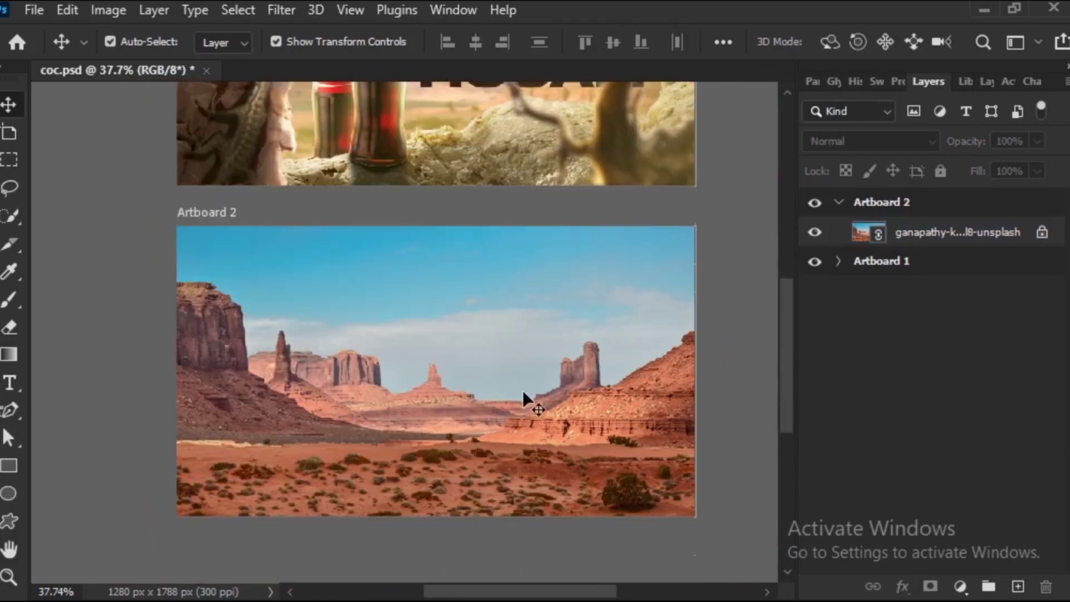
Check the Coca-Cola ad, then frame Artboard 2 and select the desert background layer.
drag(464, 368, 509, 470)
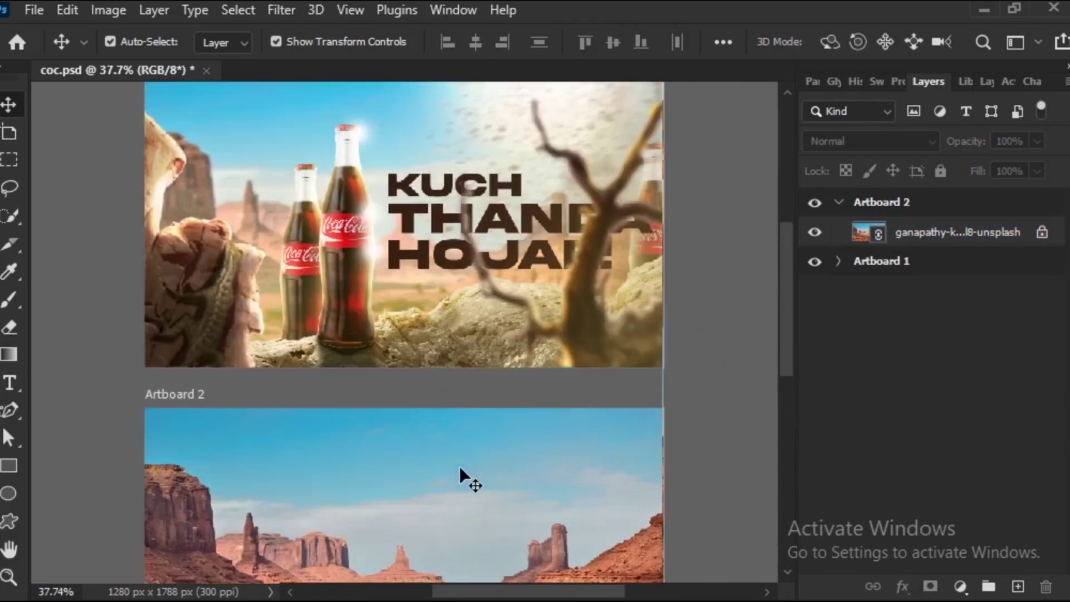
scroll(463, 223, down, 2)
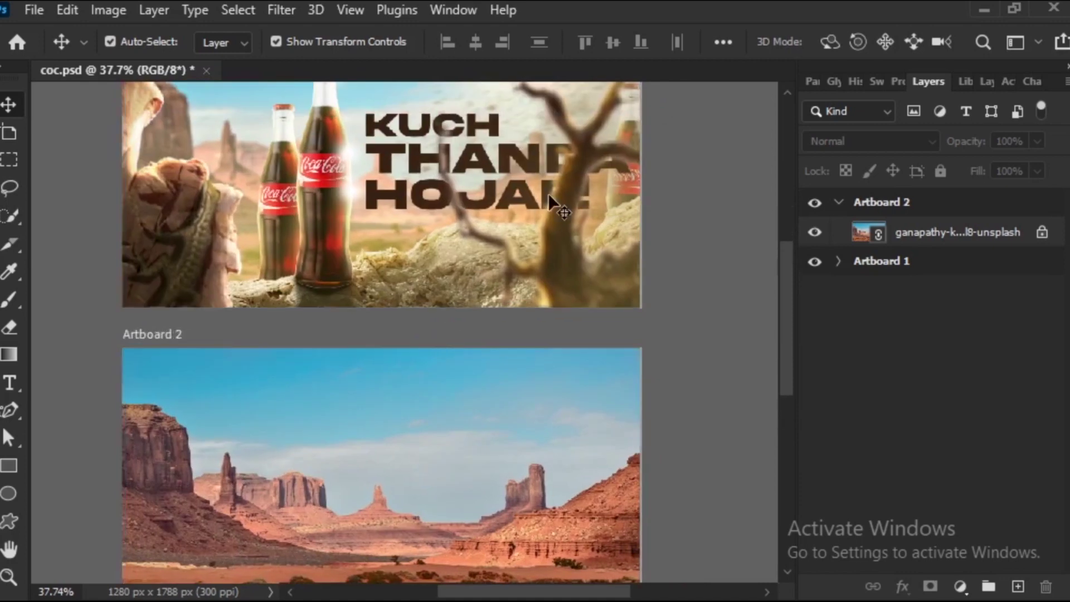
scroll(552, 203, up, 3)
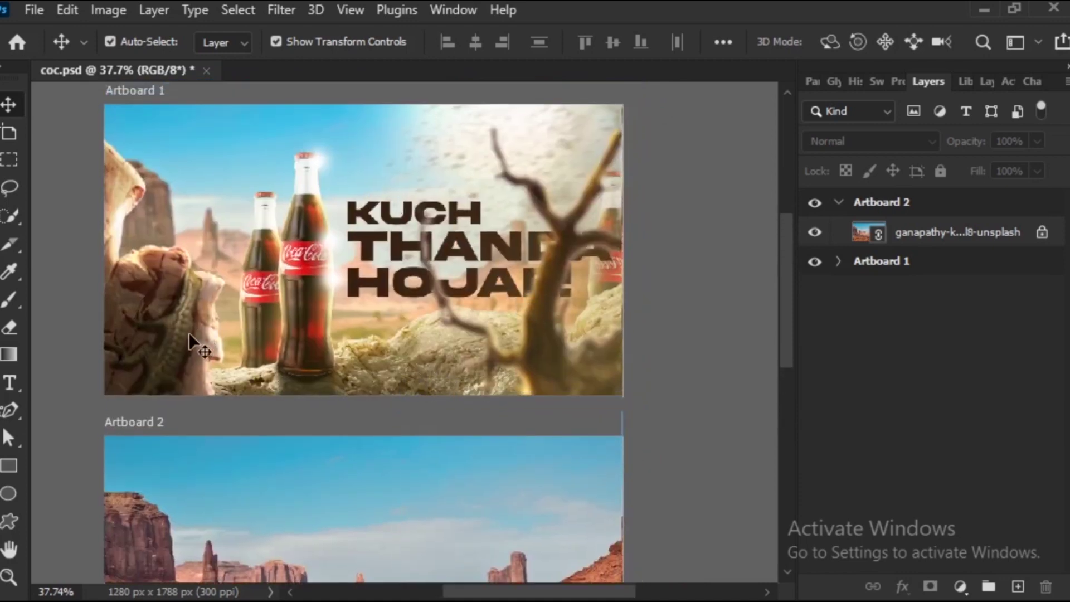
scroll(472, 361, down, 8)
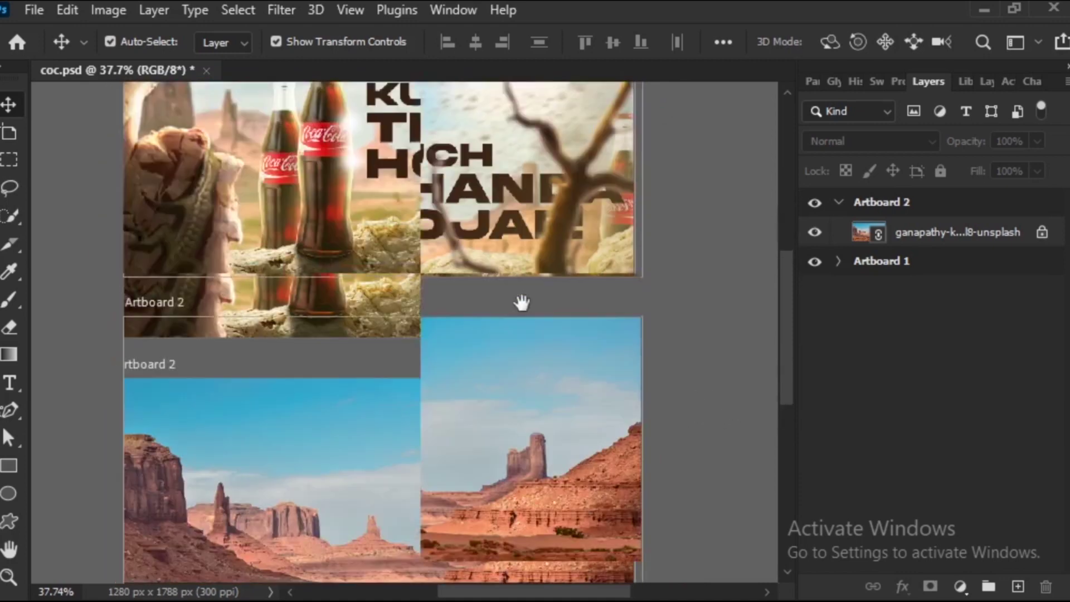
scroll(535, 299, up, 3)
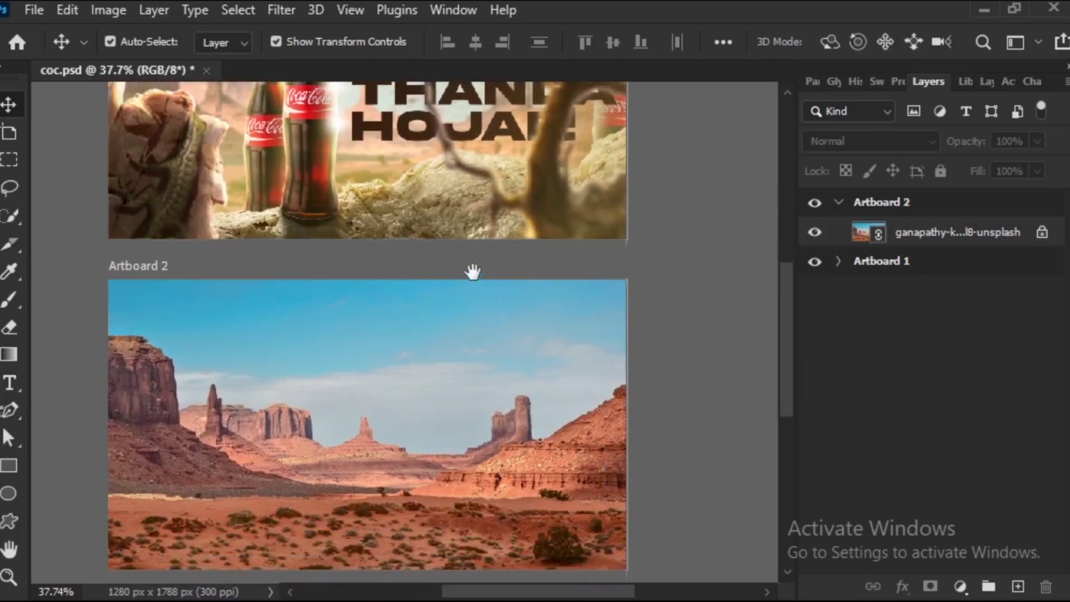
scroll(491, 368, up, 4)
drag(484, 349, 500, 216)
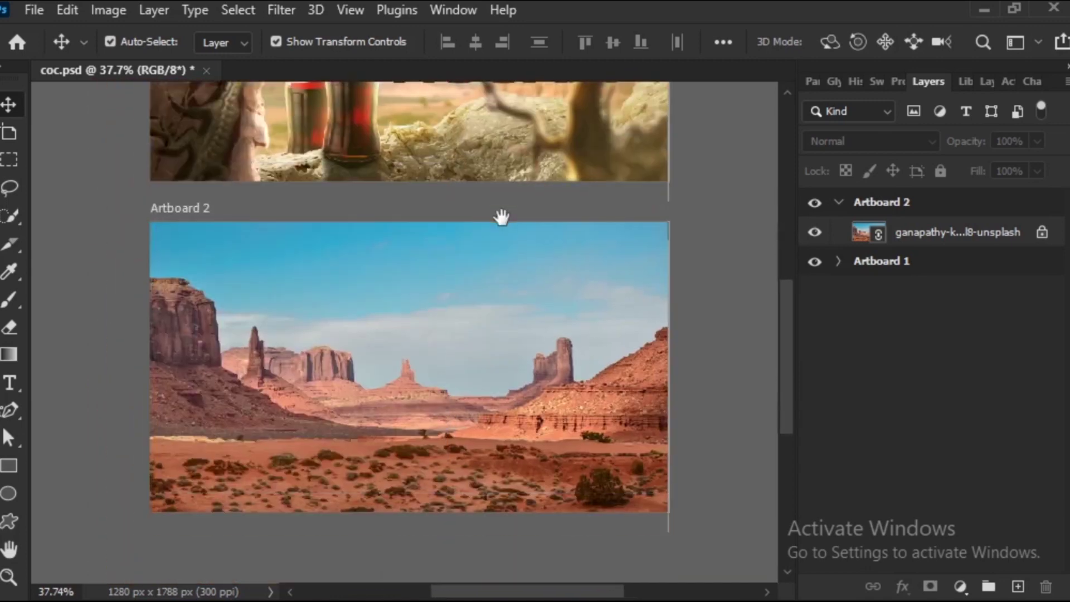
click(951, 240)
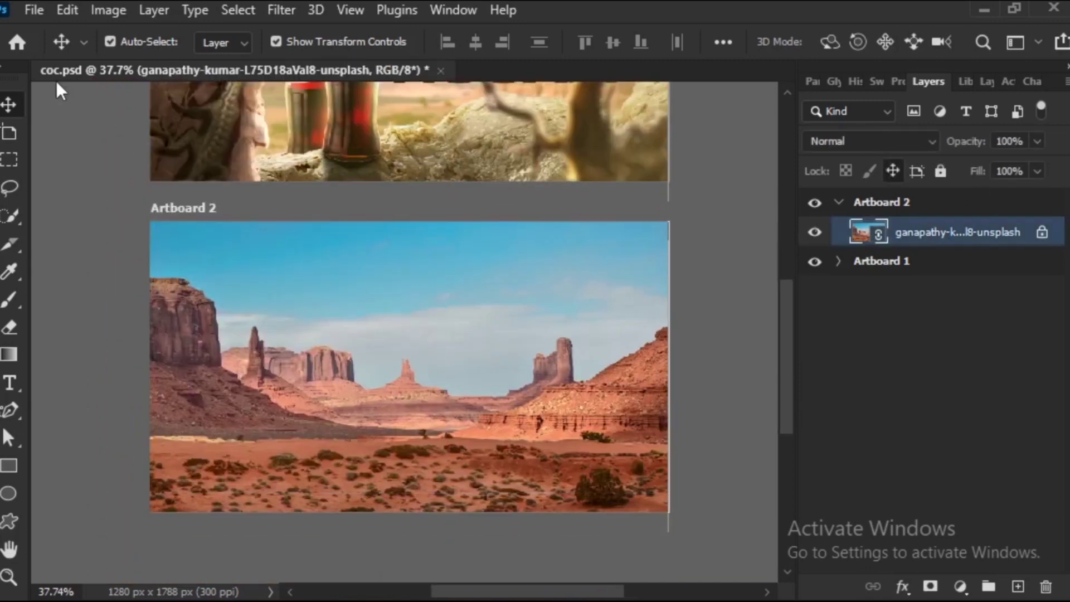
Place the Daco_4830378 rock image on Artboard 2 as a linked layer.
click(33, 10)
click(136, 454)
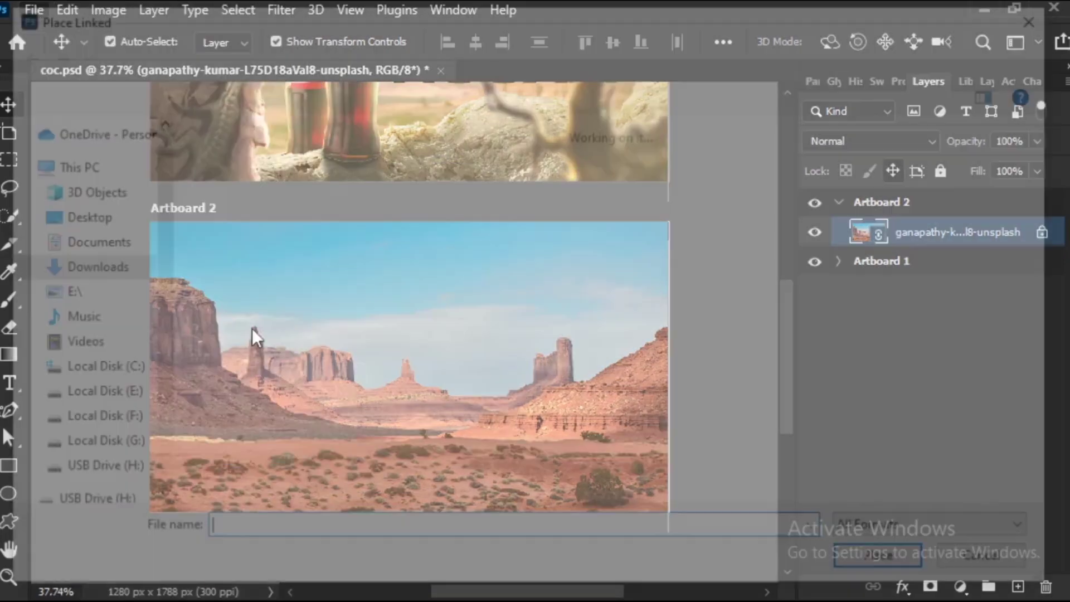
click(544, 190)
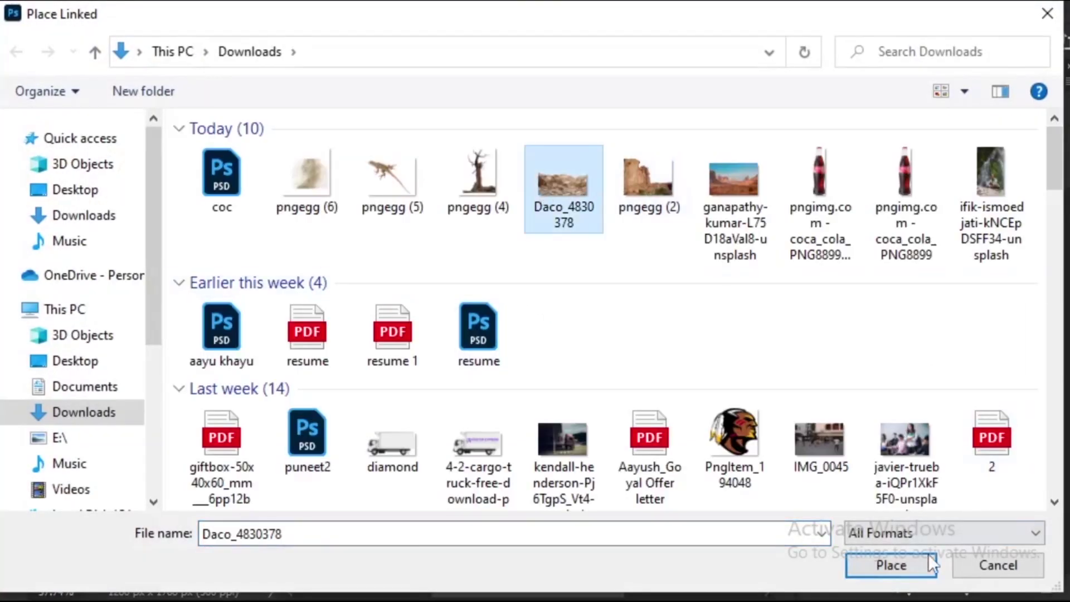
click(914, 564)
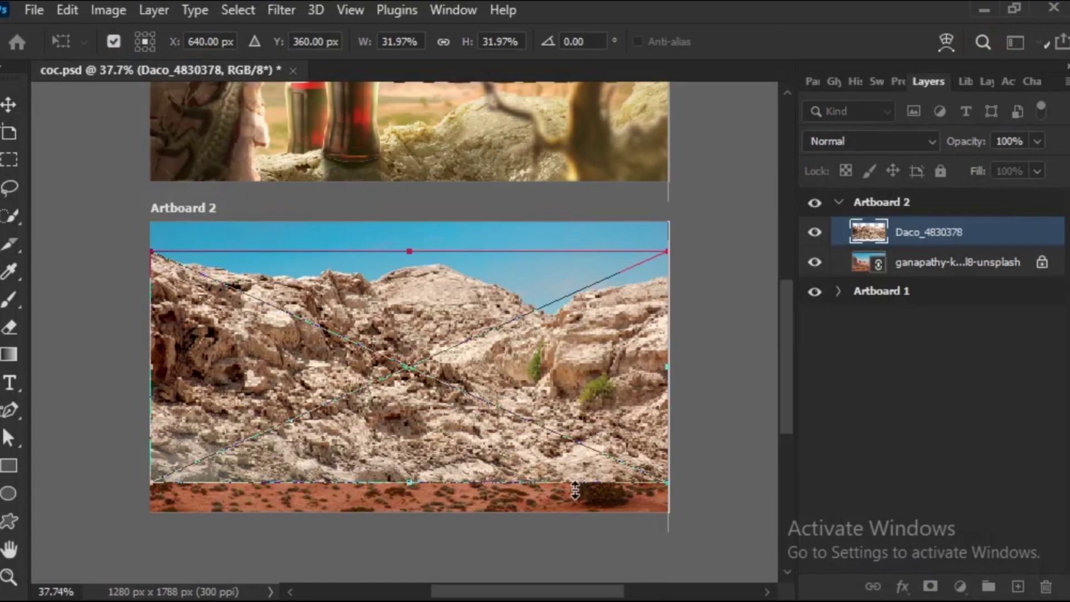
key(Return)
Tilt the rock about 10 degrees, move it down to the artboard's lower edge, and commit.
drag(573, 487, 578, 444)
drag(534, 254, 538, 395)
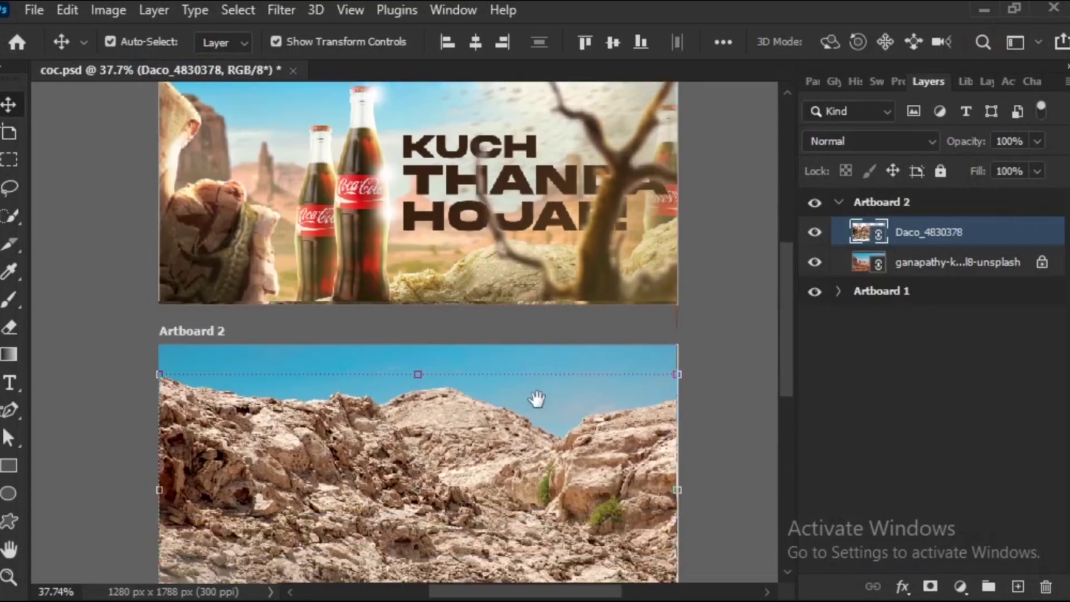
drag(690, 451, 688, 403)
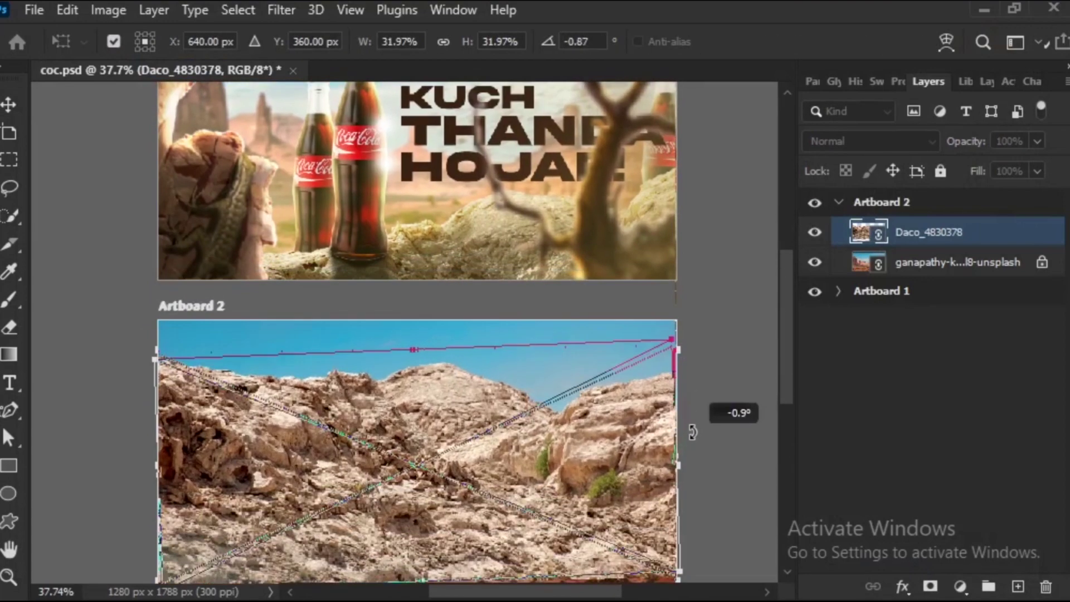
scroll(689, 403, down, 4)
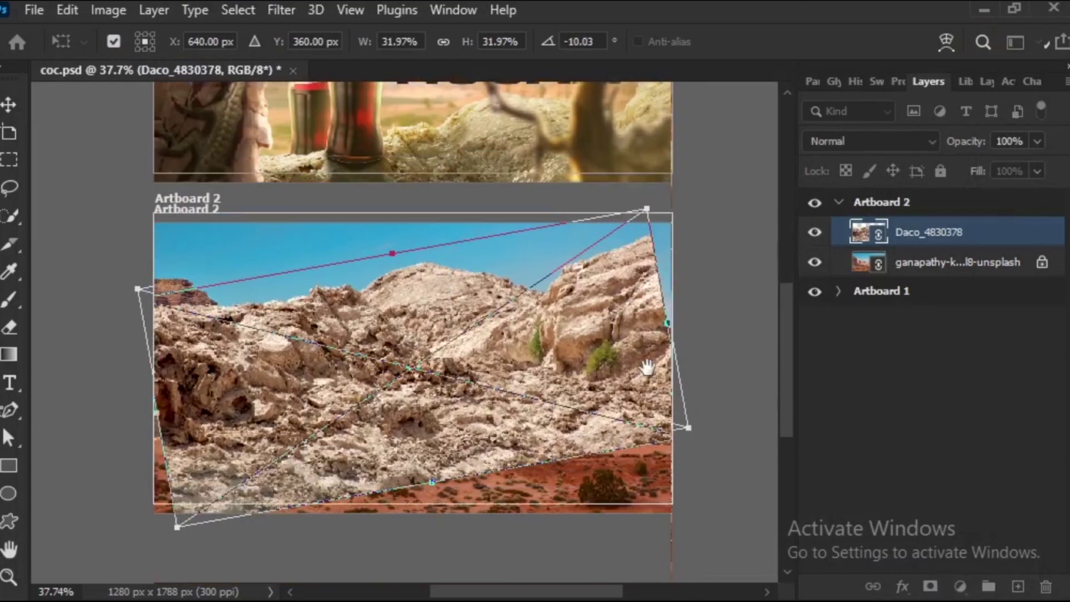
mouse_move(621, 435)
mouse_down()
mouse_move(647, 523)
mouse_move(645, 494)
mouse_up()
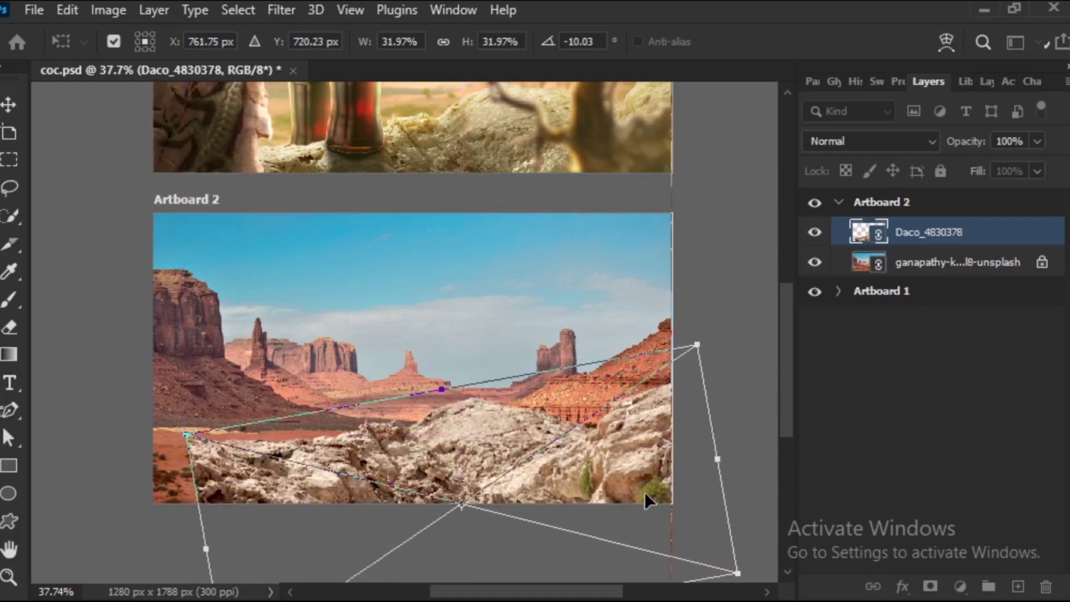
key(Return)
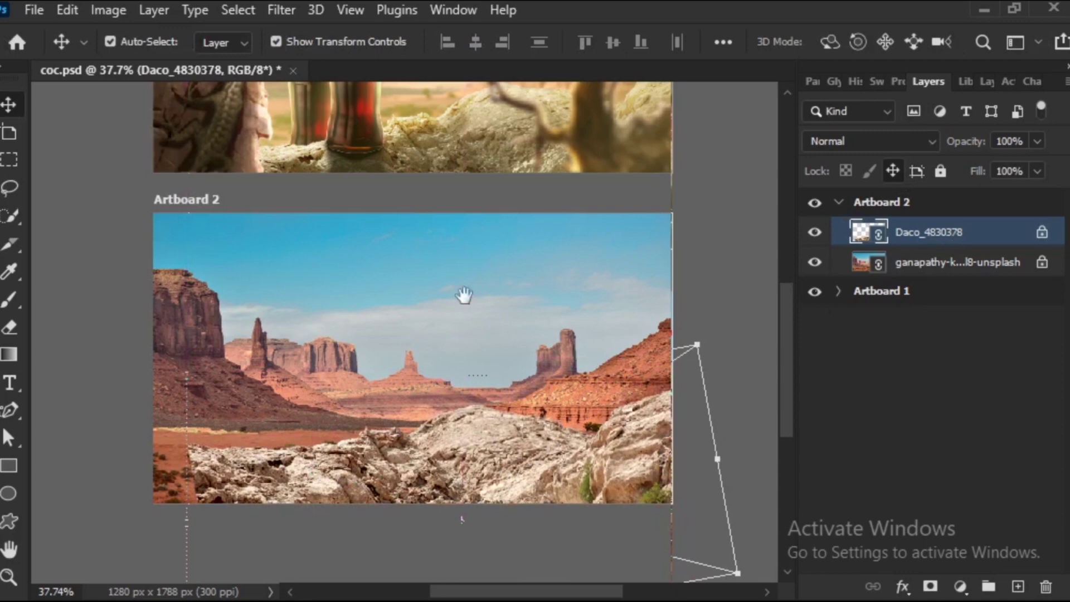
drag(461, 296, 501, 398)
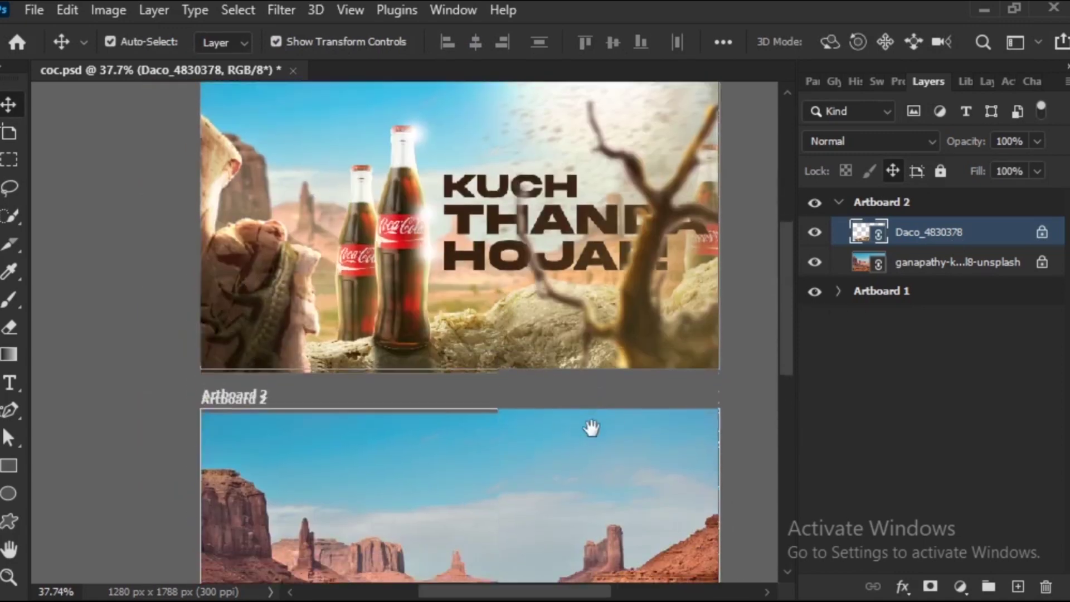
scroll(456, 210, down, 3)
scroll(450, 327, down, 2)
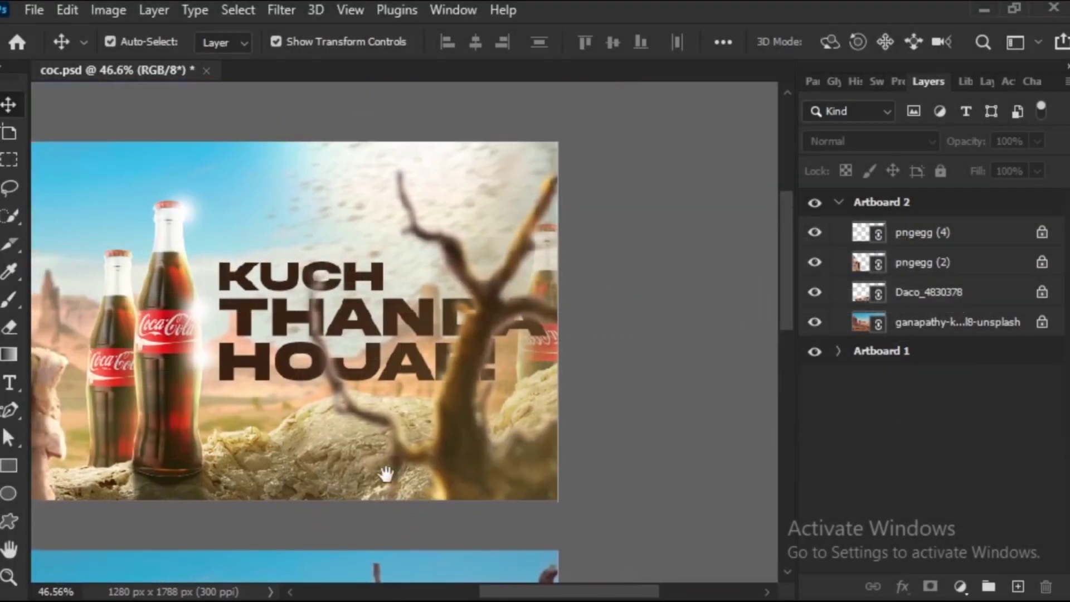
Apply a 4-pixel Gaussian Blur to the desert background layer.
drag(382, 471, 515, 418)
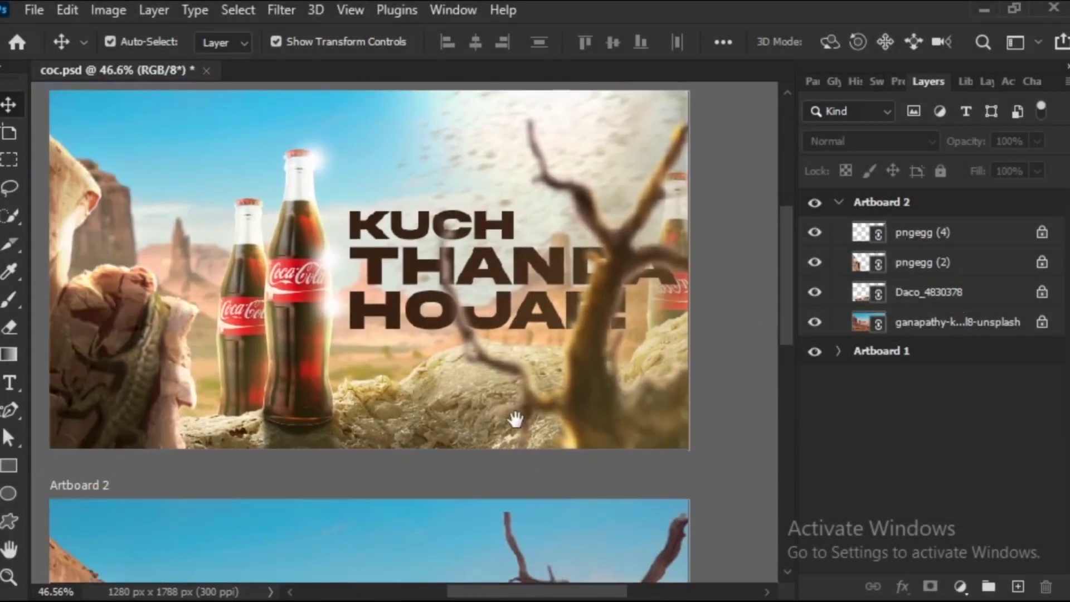
scroll(513, 490, down, 5)
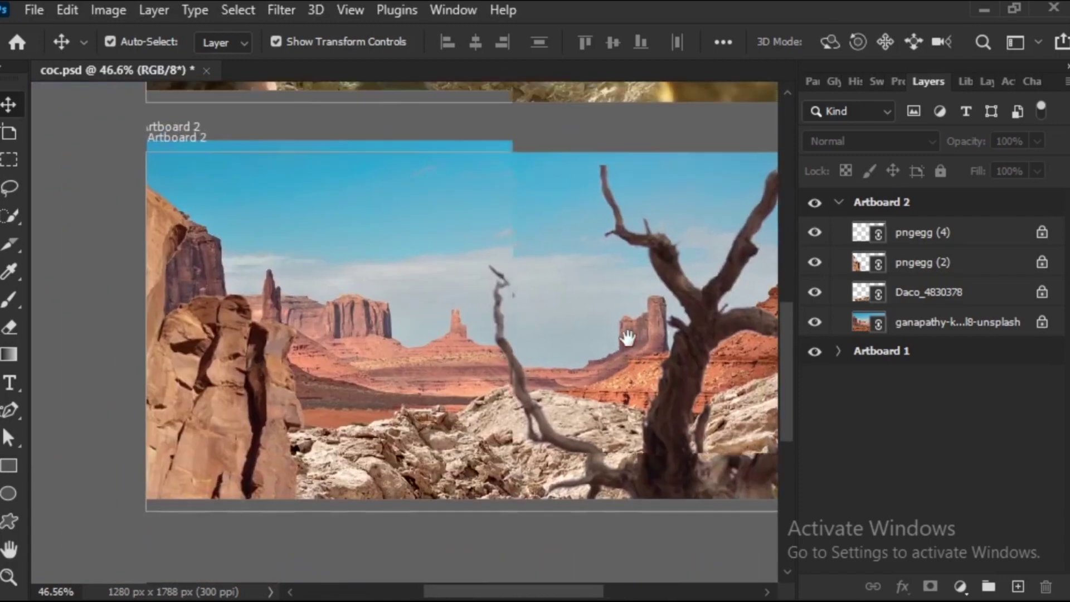
click(999, 330)
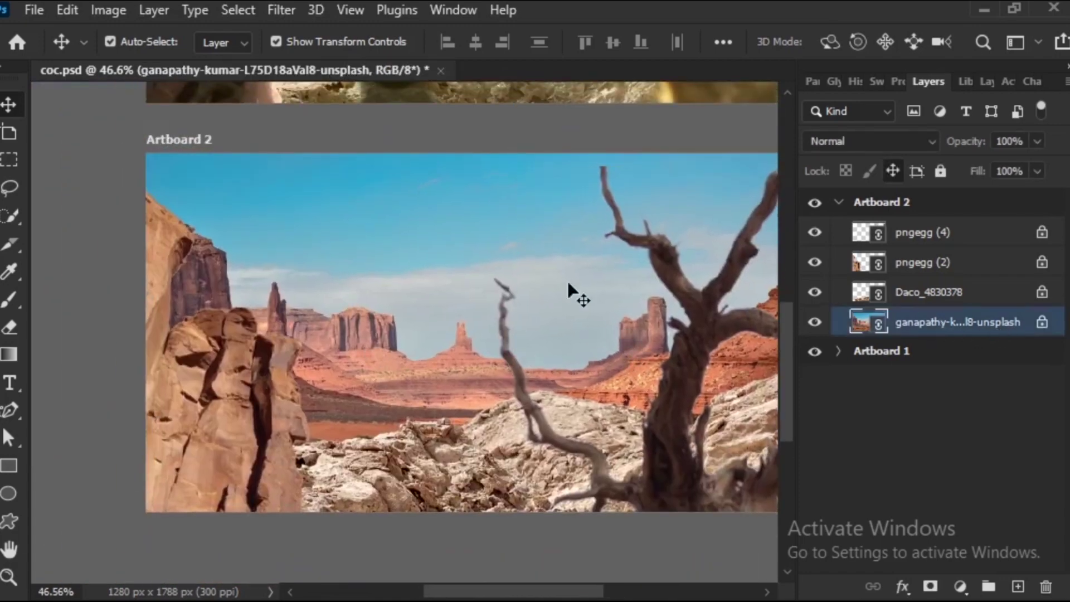
click(282, 10)
mouse_move(294, 283)
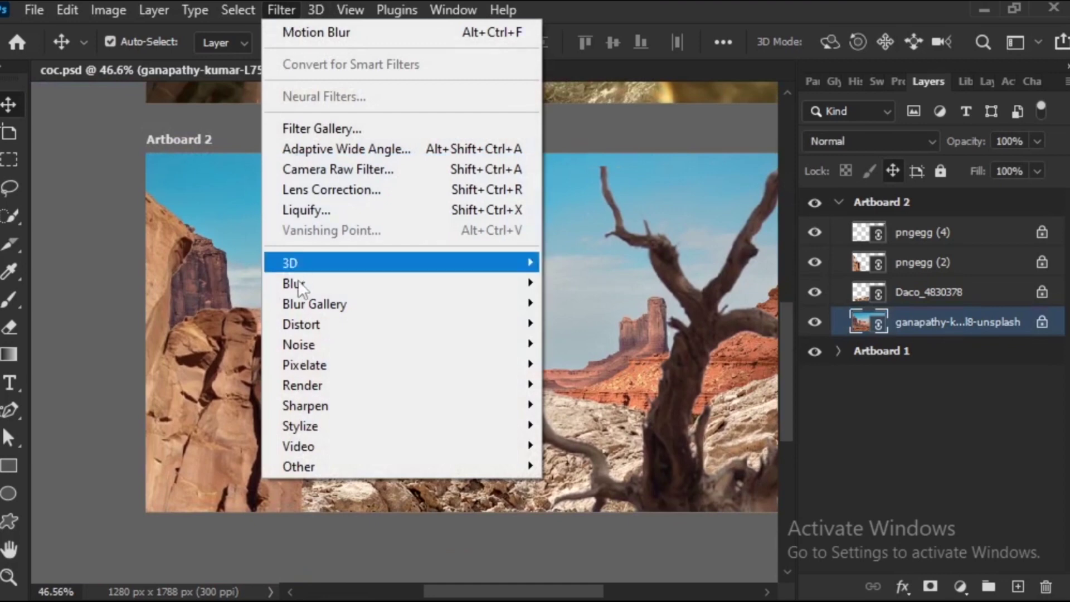
click(599, 364)
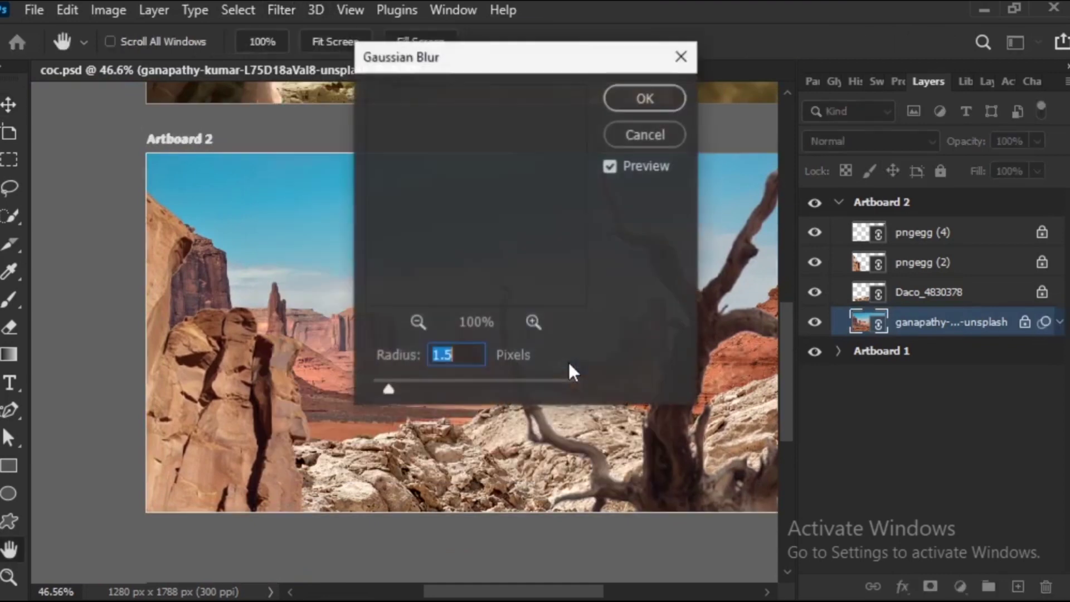
drag(549, 70, 812, 102)
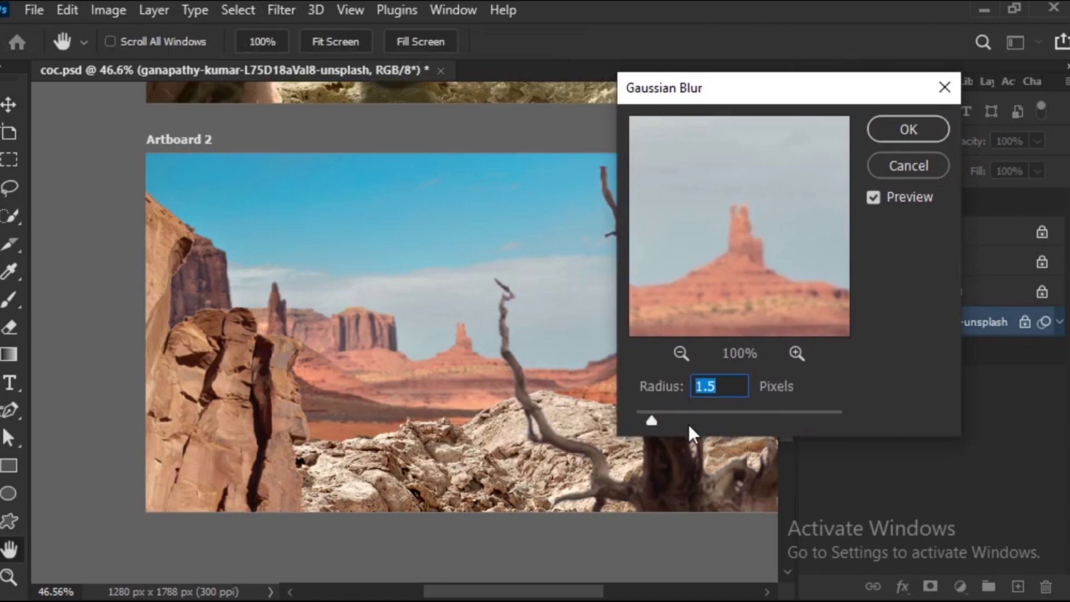
click(909, 130)
Compare Artboard 2 with the Artboard 1 reference, checking the pngegg (4) and background layers.
scroll(661, 342, down, 2)
drag(692, 162, 660, 400)
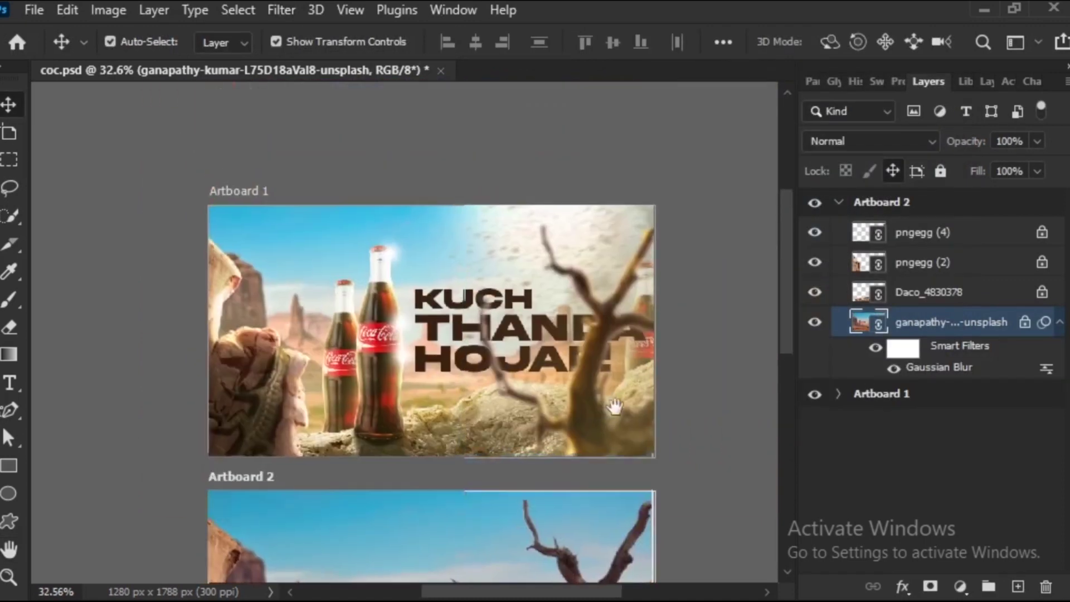
scroll(614, 454, up, 3)
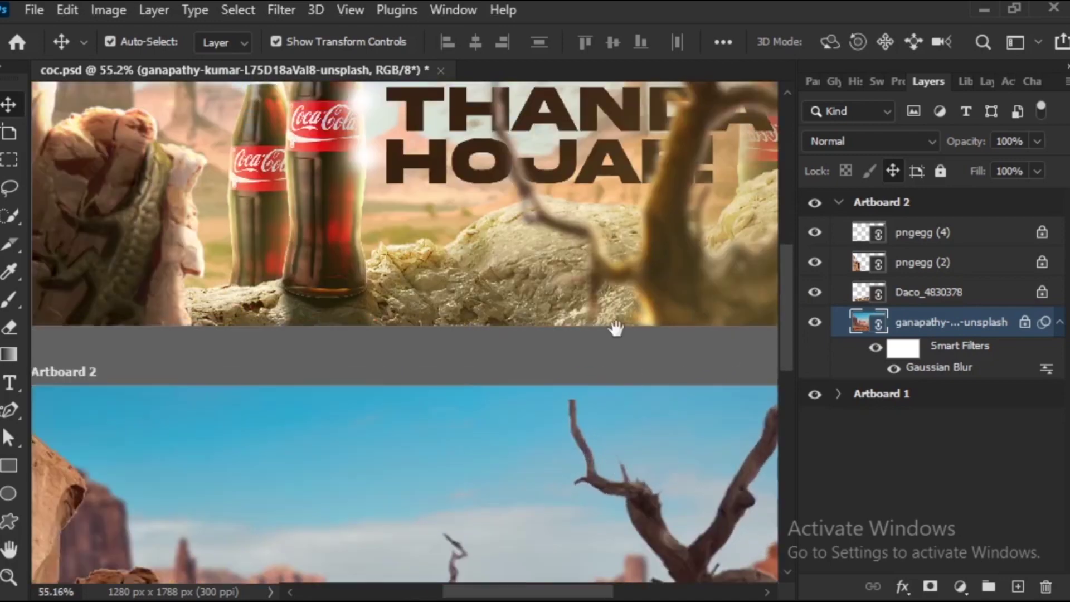
mouse_move(613, 327)
mouse_down()
mouse_move(656, 544)
mouse_move(538, 426)
mouse_move(471, 452)
mouse_move(499, 489)
mouse_up()
scroll(644, 535, down, 2)
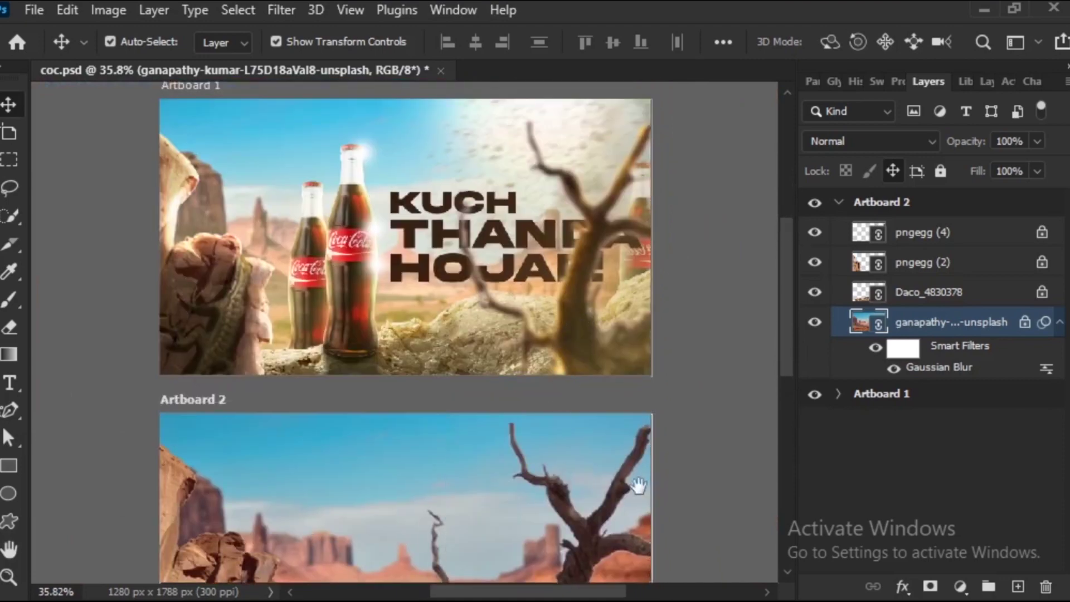
scroll(586, 346, down, 3)
scroll(557, 385, up, 2)
scroll(557, 384, up, 3)
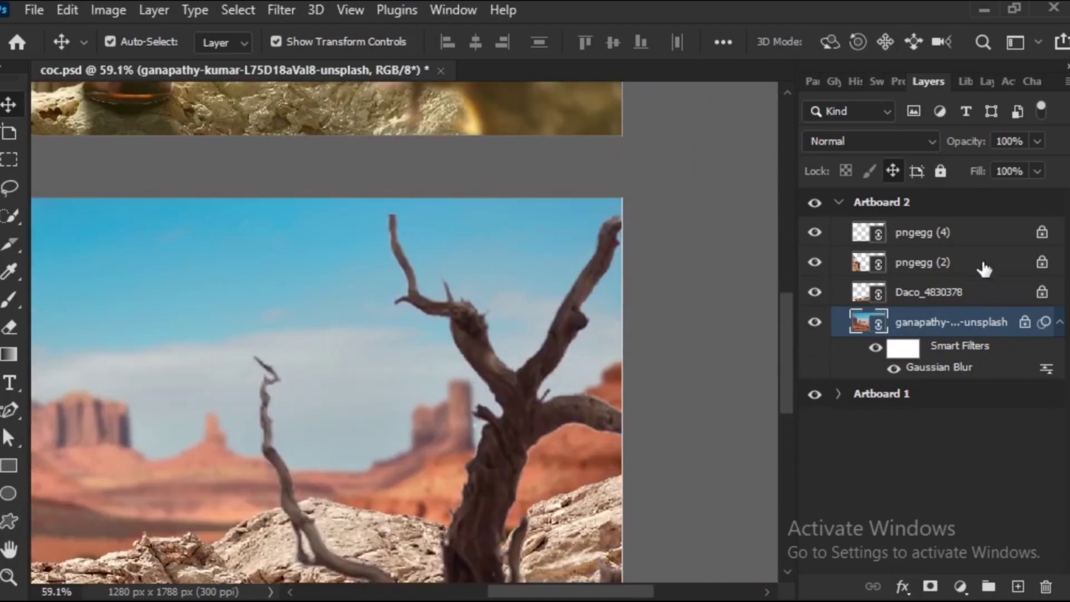
click(975, 248)
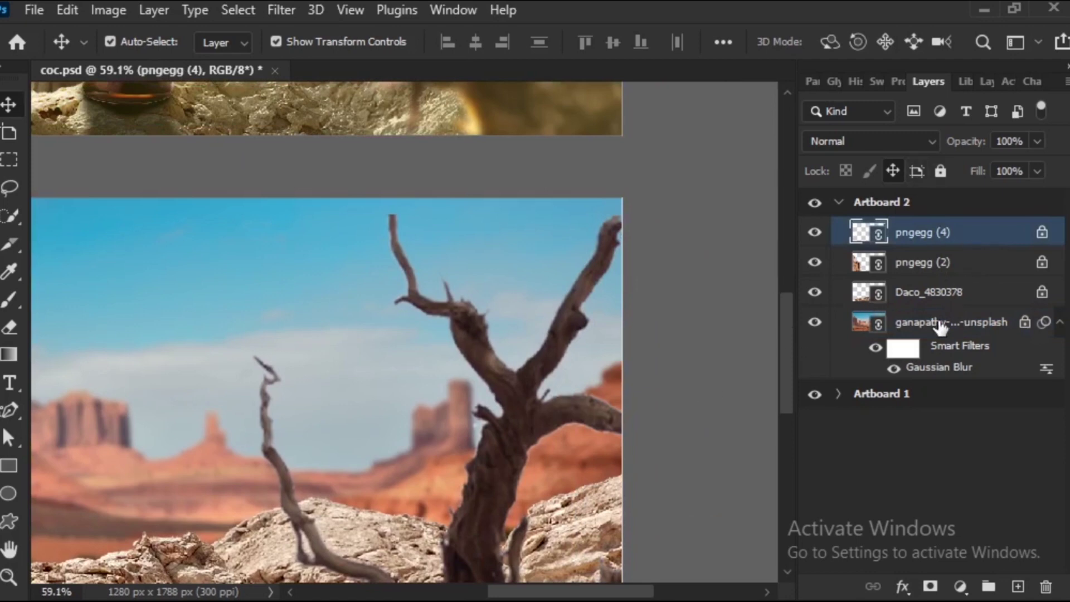
click(940, 326)
scroll(489, 334, down, 3)
scroll(454, 239, up, 3)
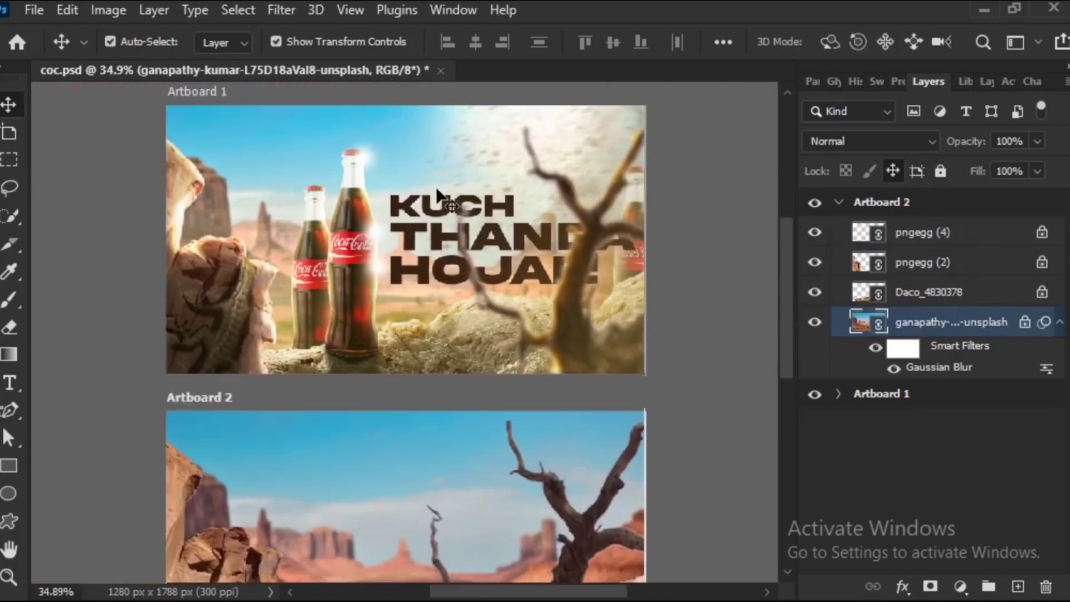
scroll(489, 291, down, 5)
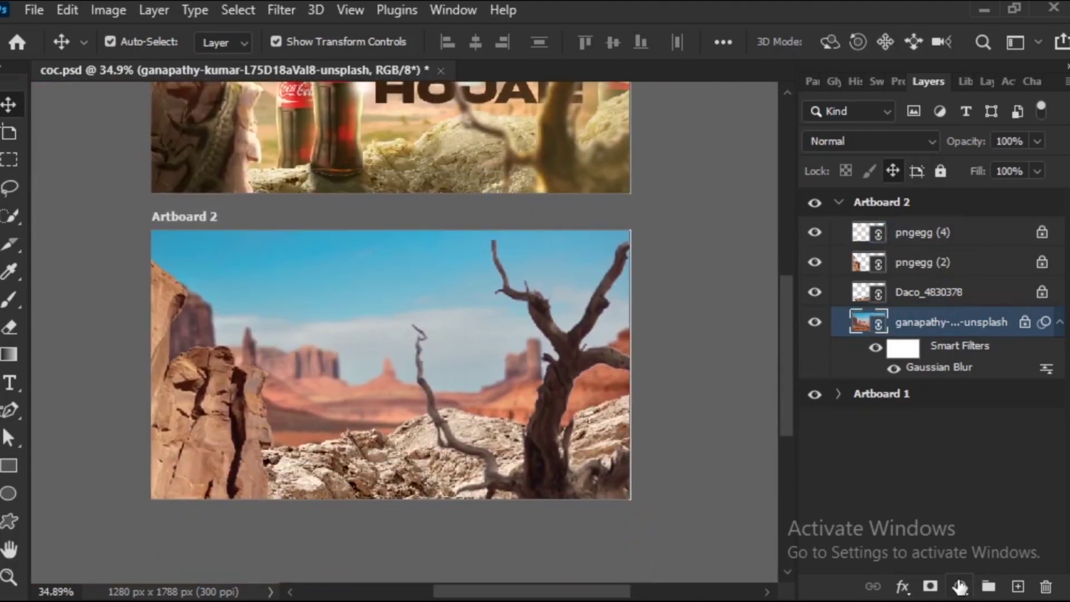
Add a Levels adjustment with input levels 25, 1.46 and 230.
click(959, 587)
click(964, 289)
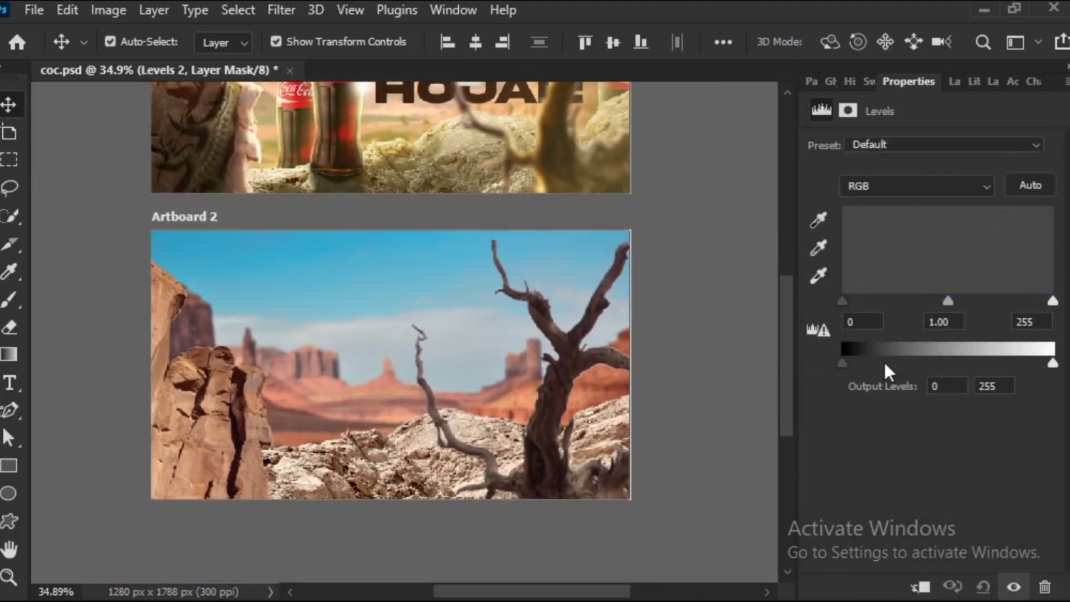
drag(844, 301, 863, 301)
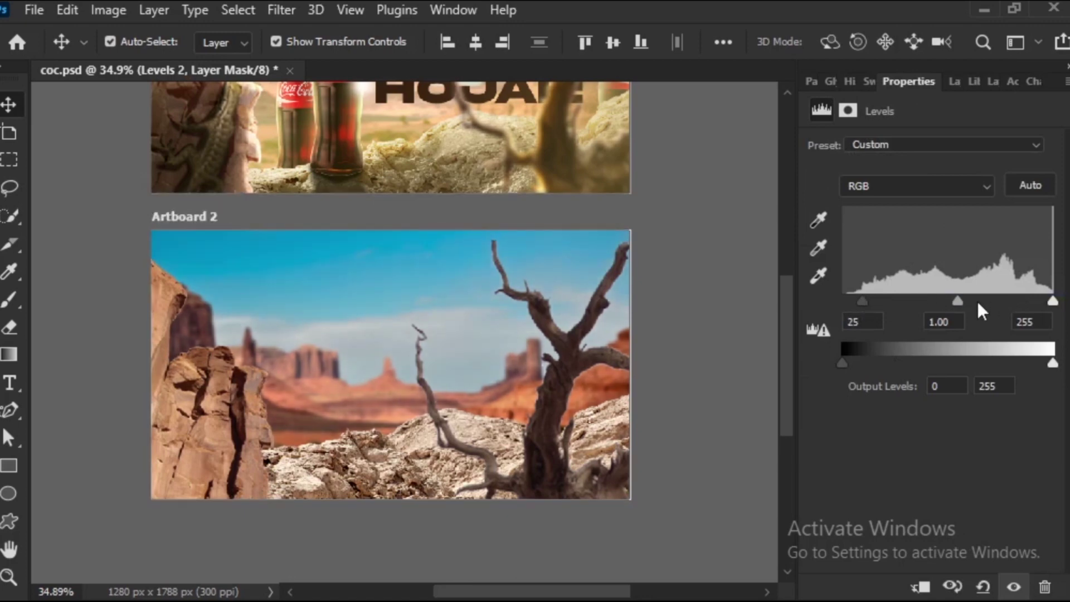
drag(957, 301, 932, 301)
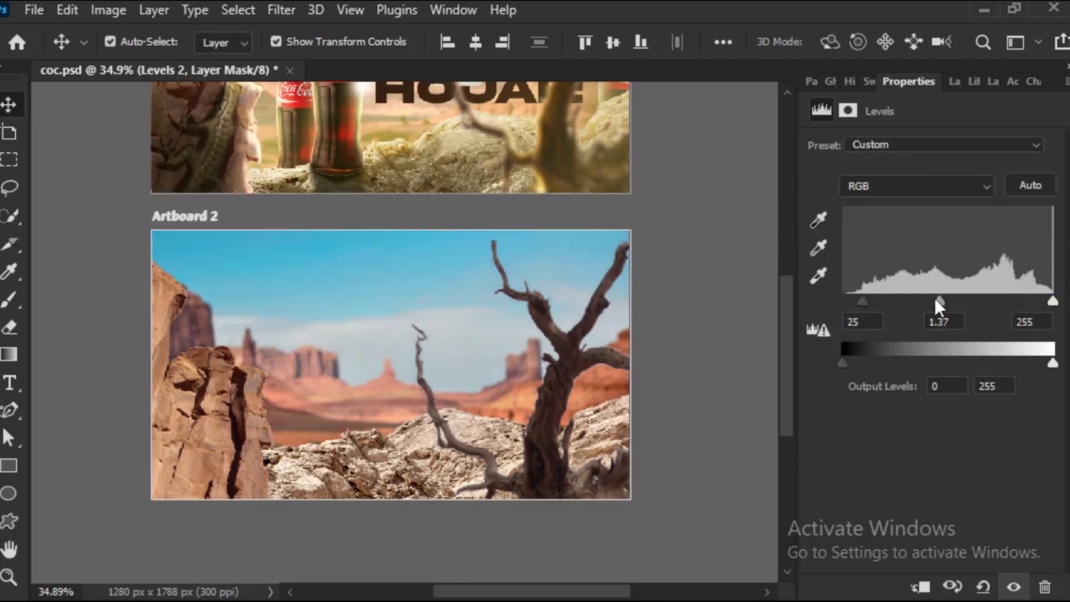
mouse_move(1052, 301)
mouse_down()
mouse_move(1024, 301)
mouse_move(1034, 302)
mouse_up()
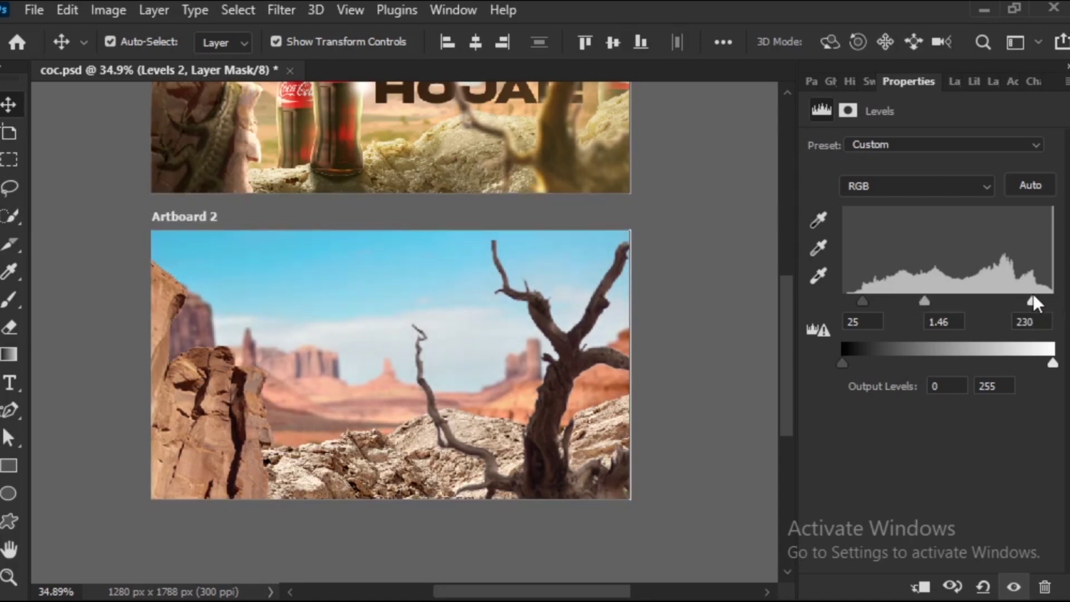
Show the Artboard 2 layer stack and narrow the side panels to widen the canvas.
click(994, 83)
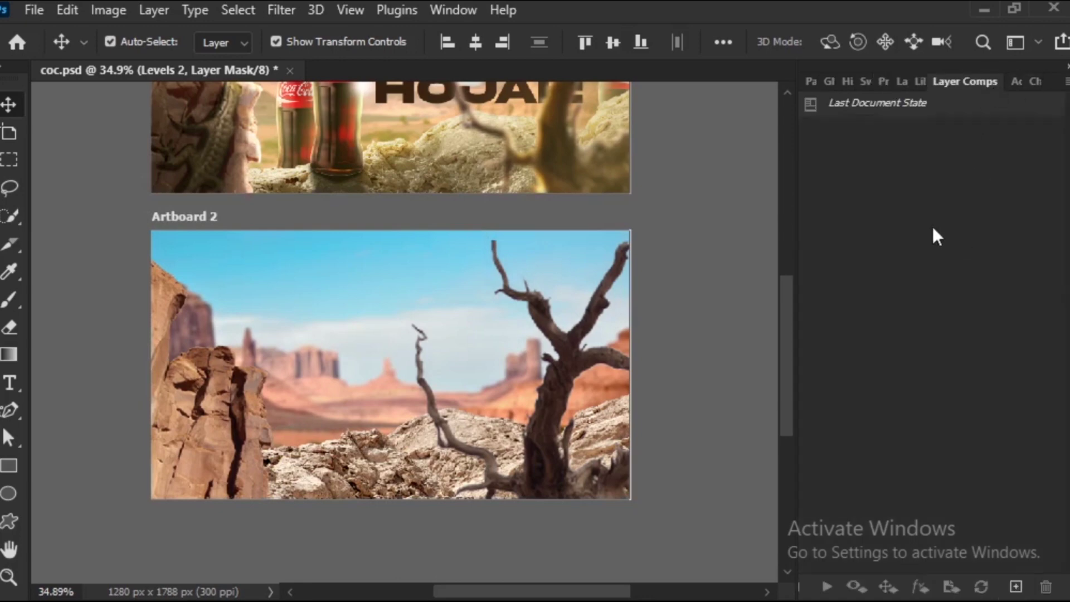
click(901, 83)
drag(796, 244, 828, 241)
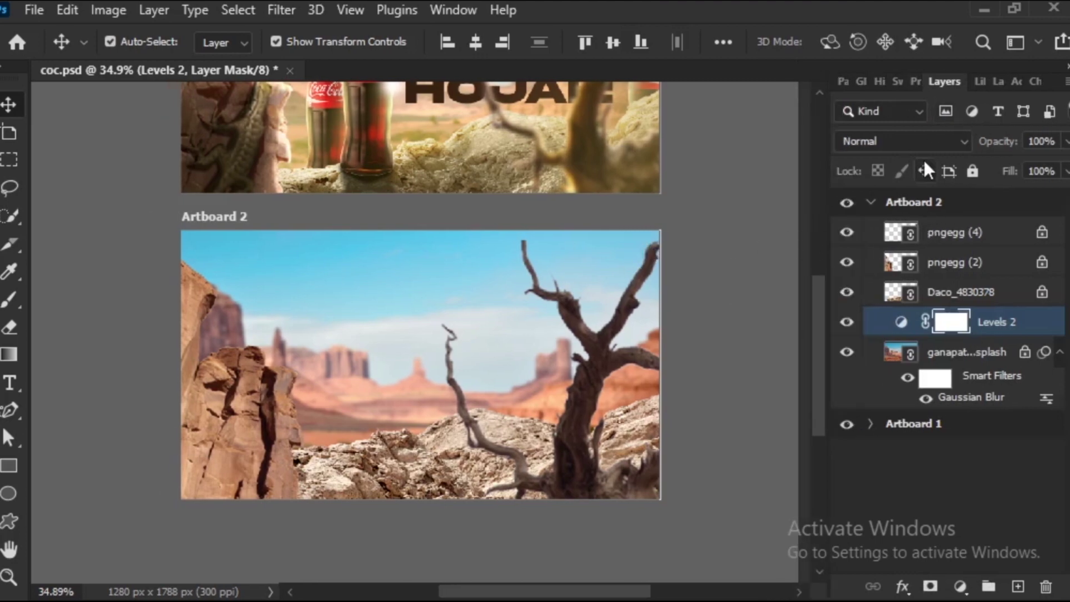
Add empty Layer 30 above the pngegg (4) tree and clip it to that layer.
click(707, 291)
drag(707, 291, 671, 423)
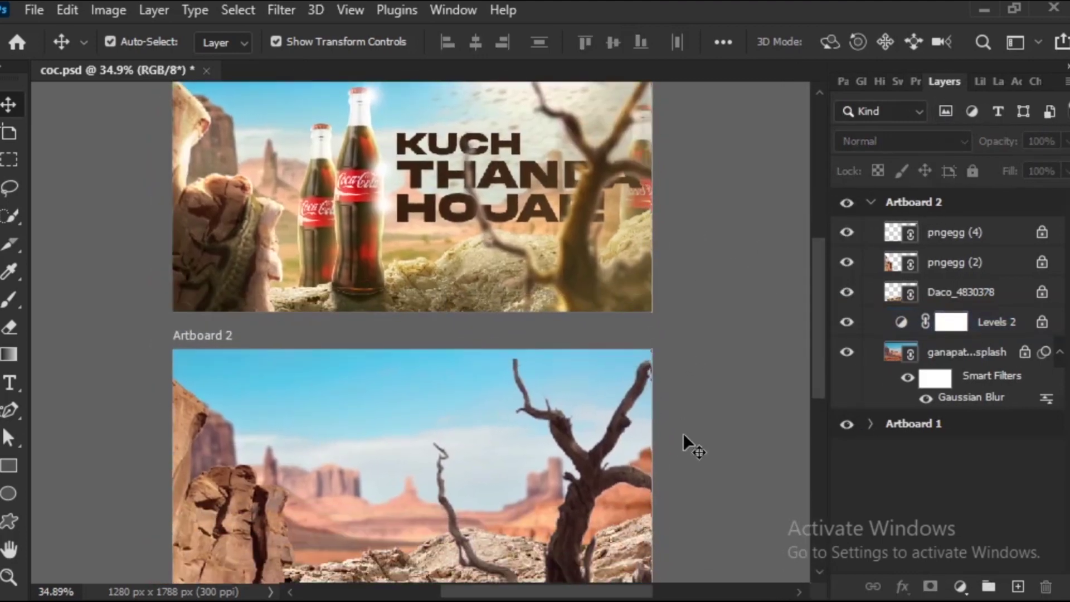
click(942, 234)
scroll(635, 410, down, 5)
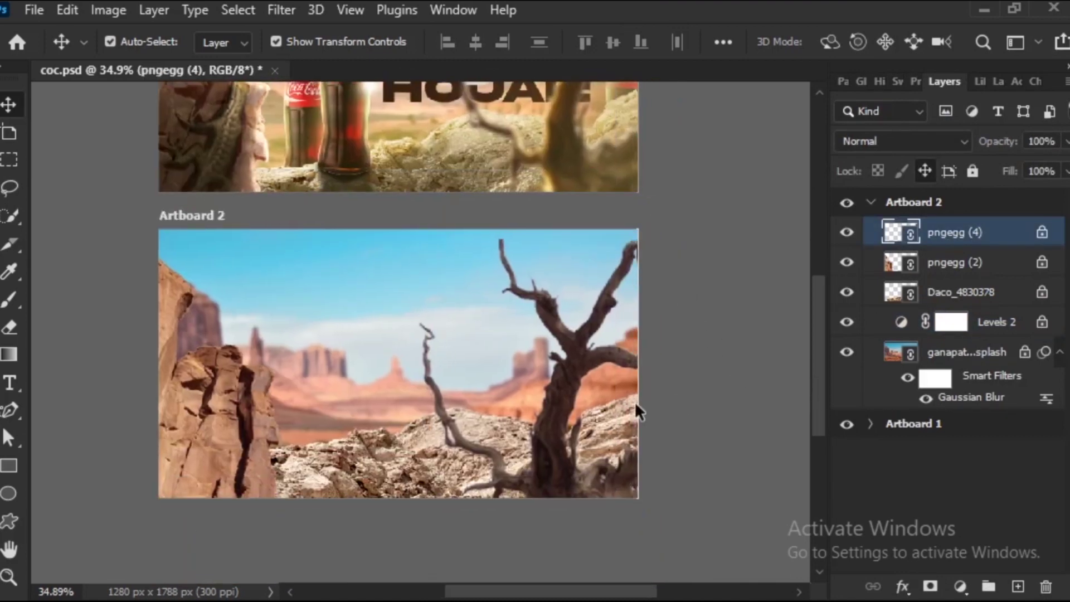
scroll(566, 372, up, 5)
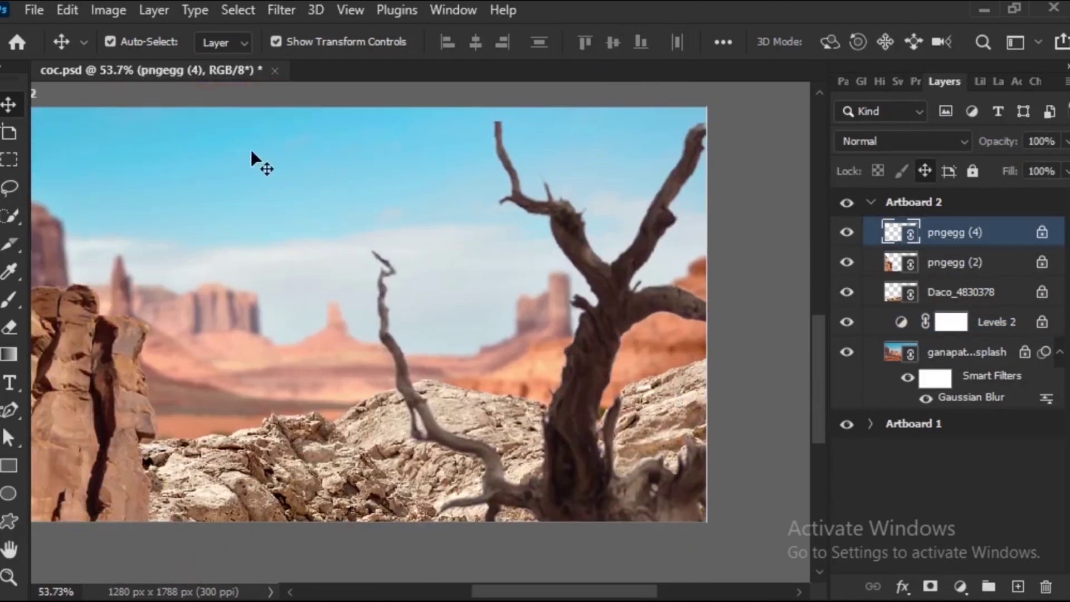
click(1019, 586)
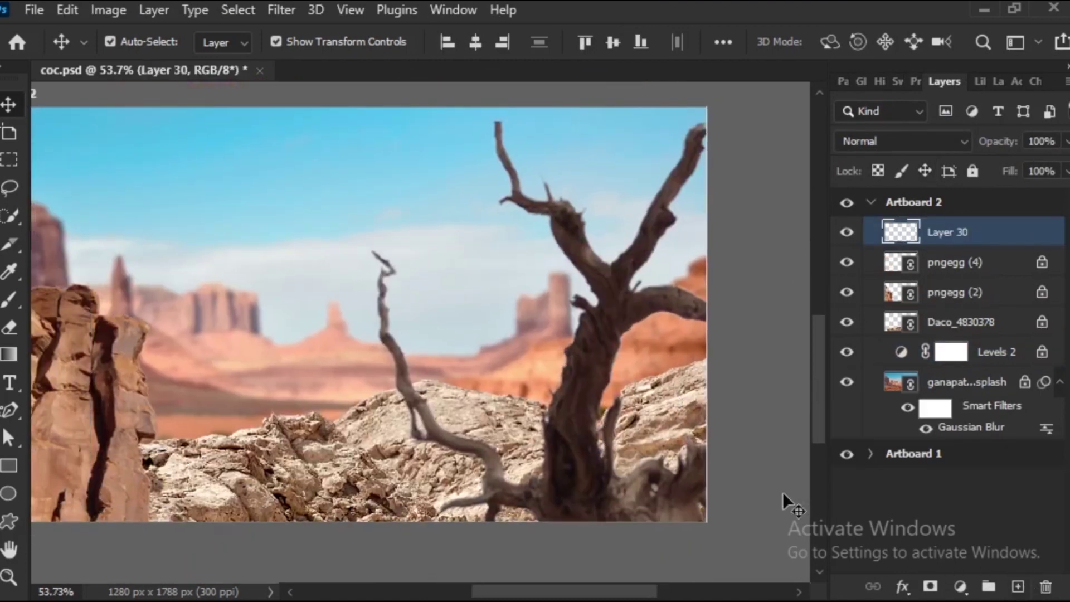
scroll(580, 348, up, 1)
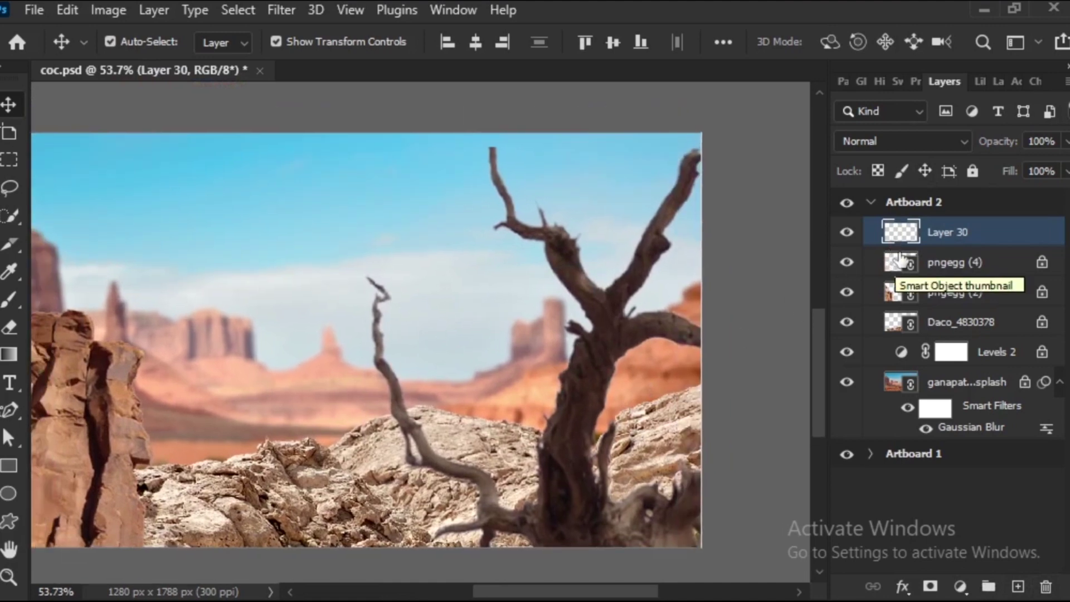
drag(901, 259, 900, 240)
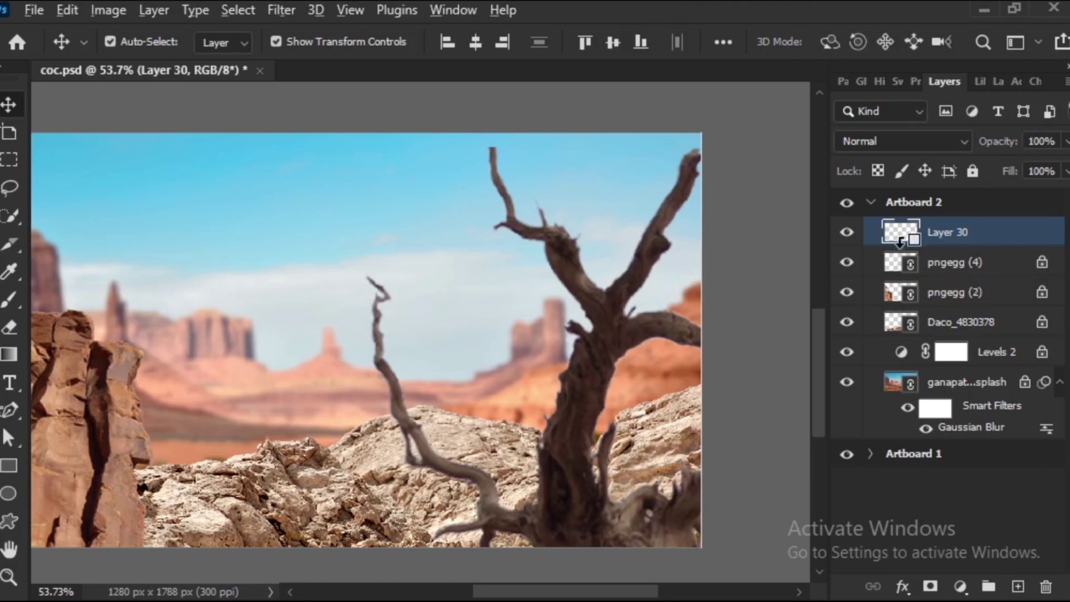
alt+click(905, 248)
Pan over the finished Artboard 1 ad, then frame the desert tree on Artboard 2.
drag(552, 337, 580, 312)
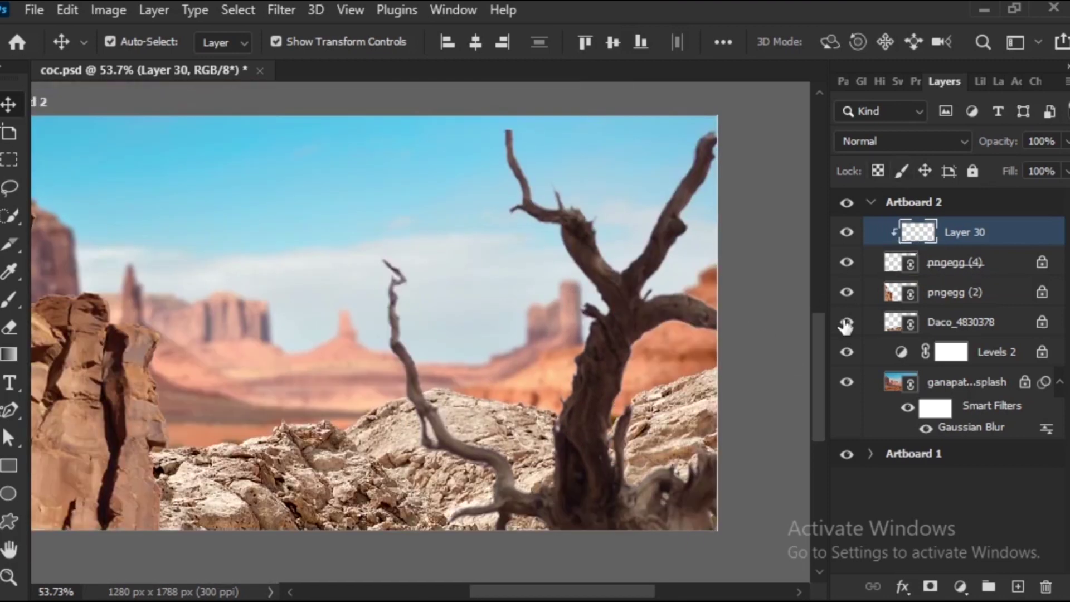
scroll(576, 217, up, 5)
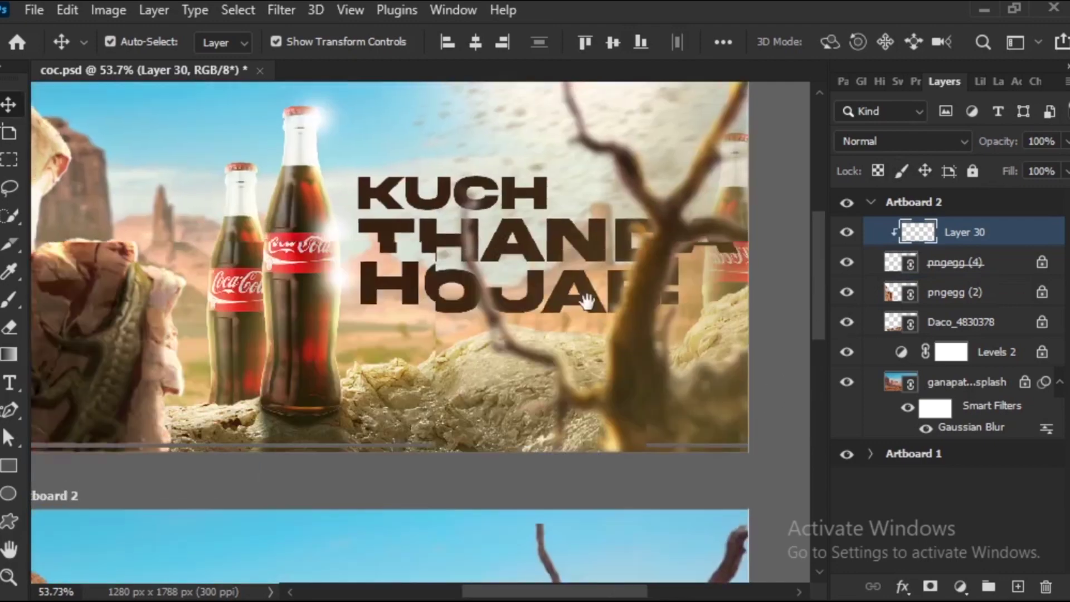
scroll(673, 444, up, 3)
drag(669, 476, 685, 296)
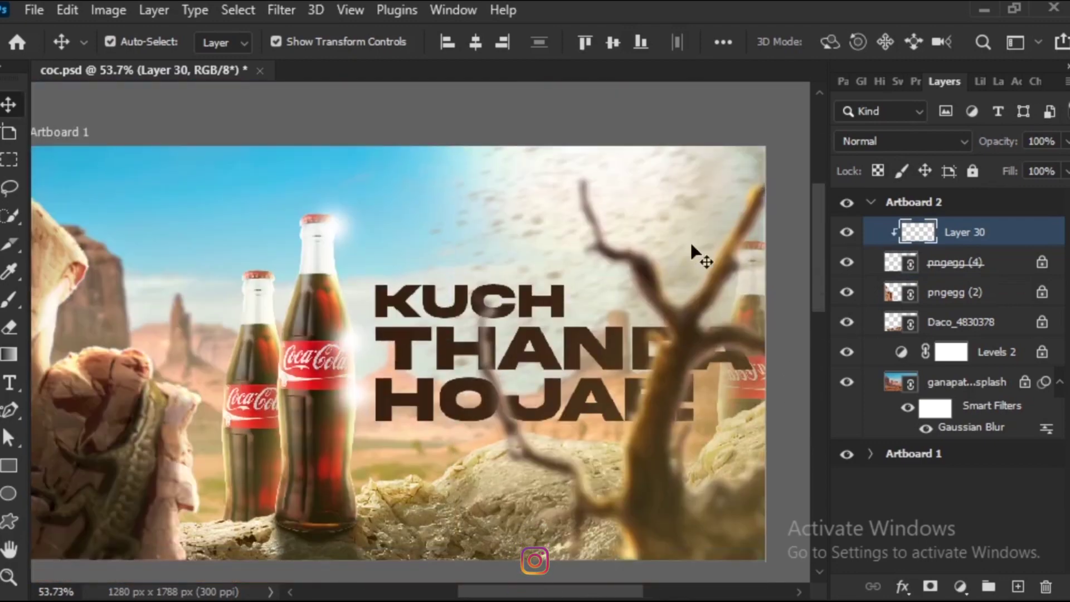
drag(697, 251, 704, 201)
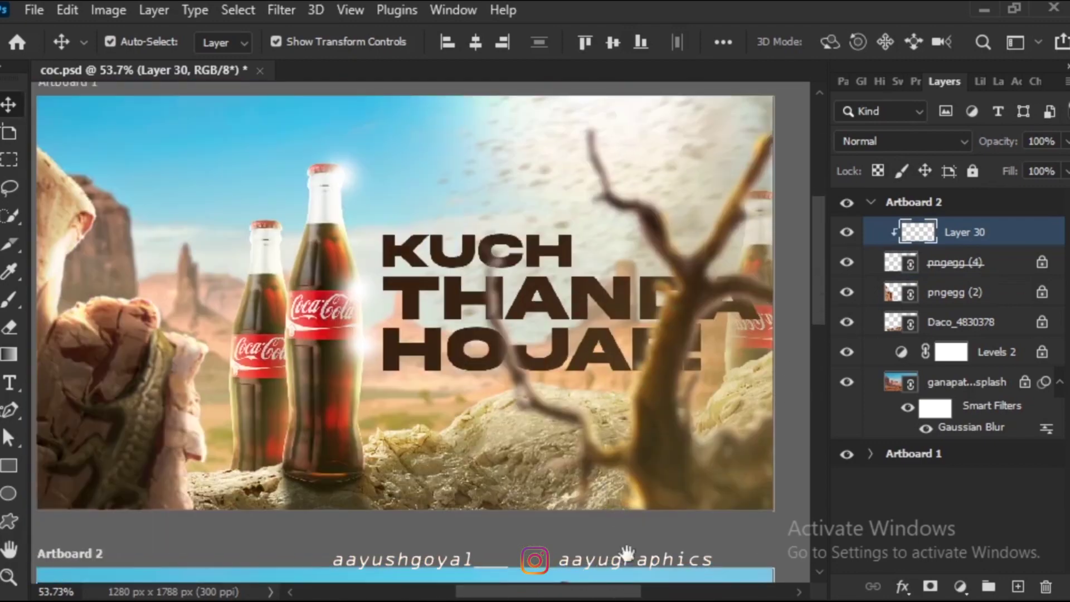
scroll(641, 446, down, 5)
scroll(641, 357, down, 2)
scroll(635, 382, up, 1)
drag(635, 382, 545, 392)
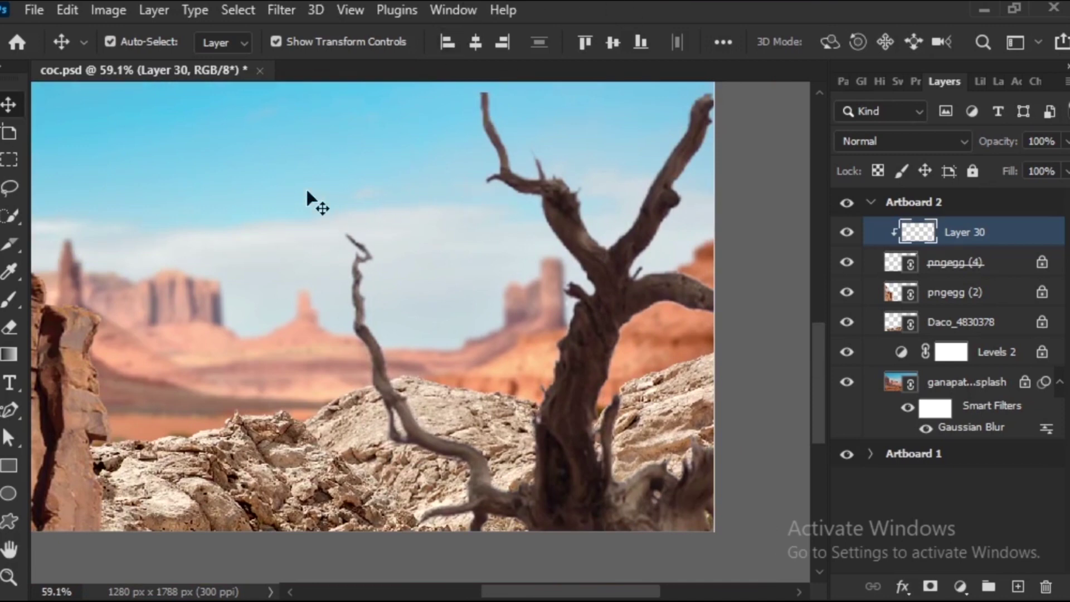
Set up a smaller brush with a pale yellow (fffd66) foreground colour.
click(10, 299)
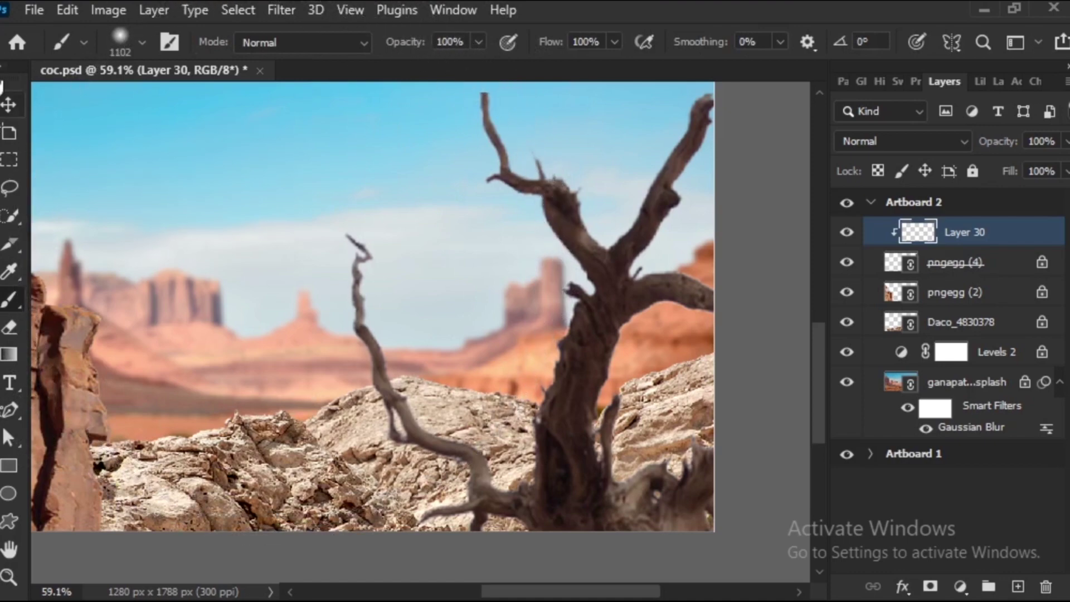
click(3, 65)
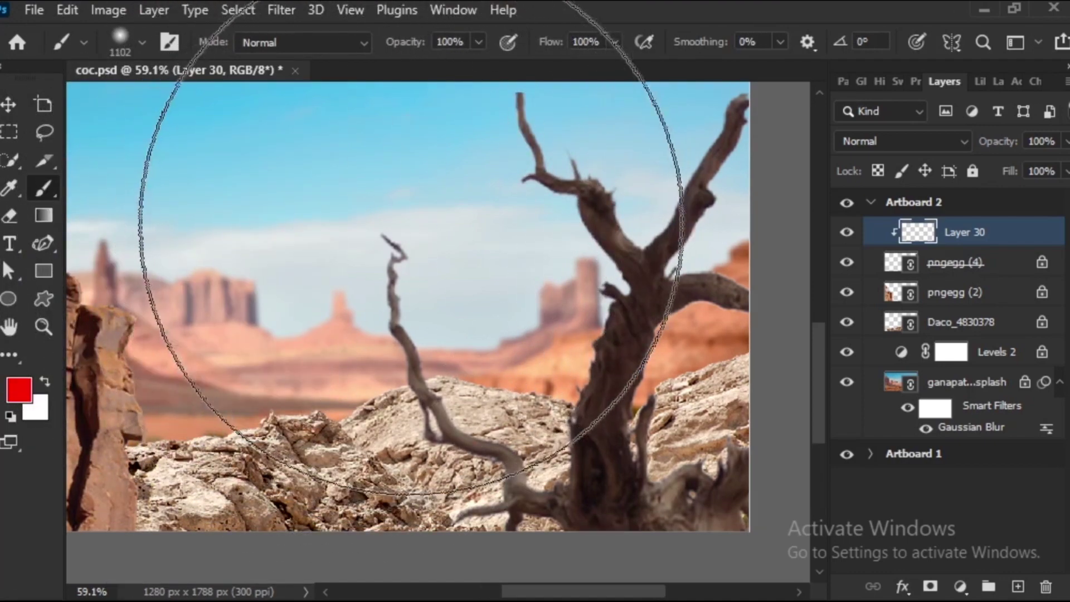
right_click(431, 213)
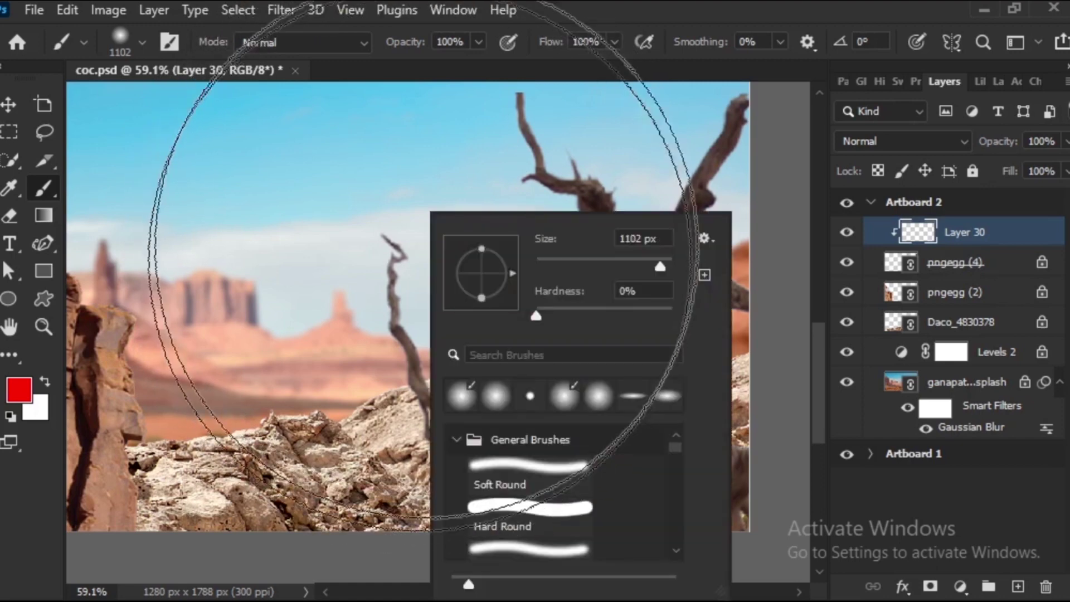
click(568, 268)
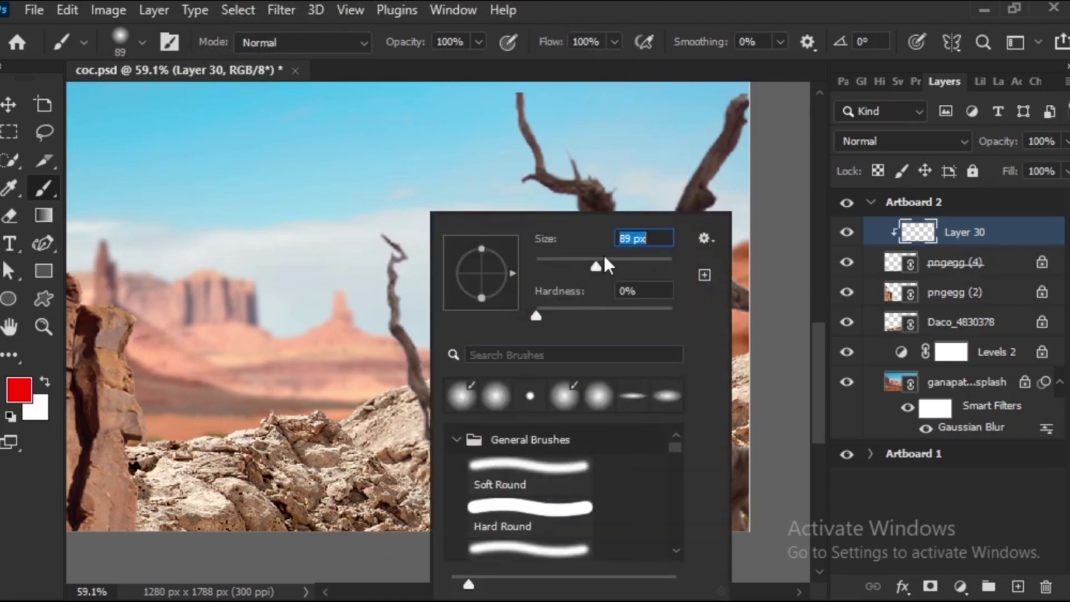
click(19, 389)
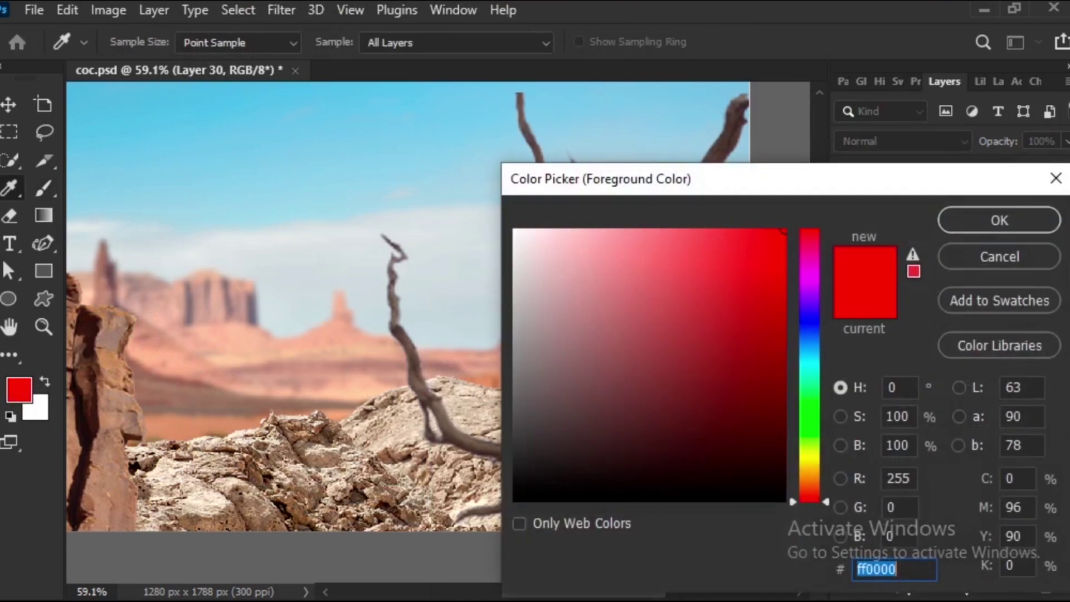
click(808, 456)
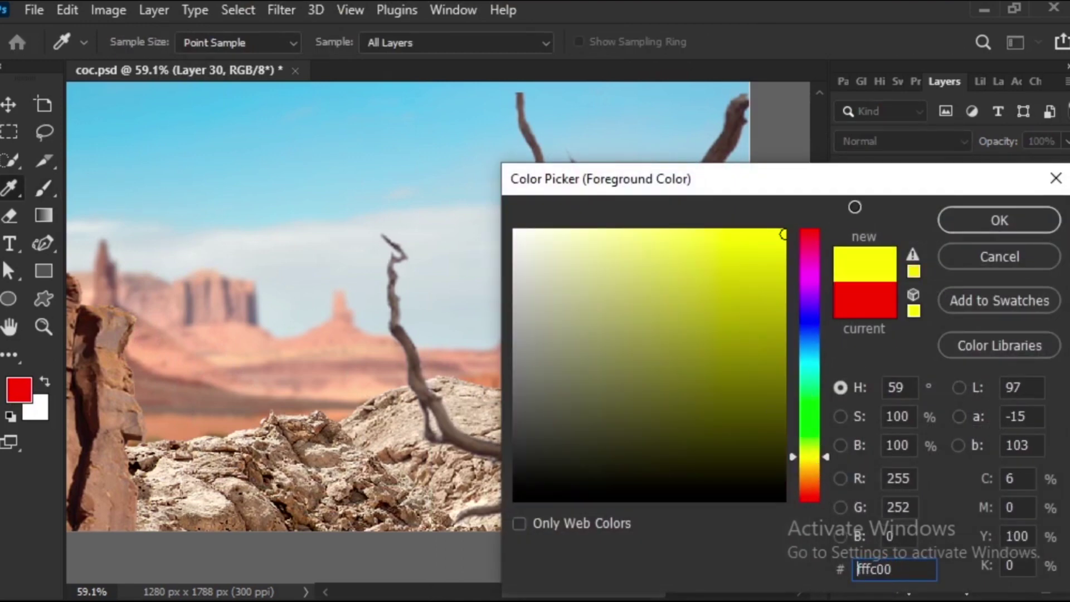
click(676, 228)
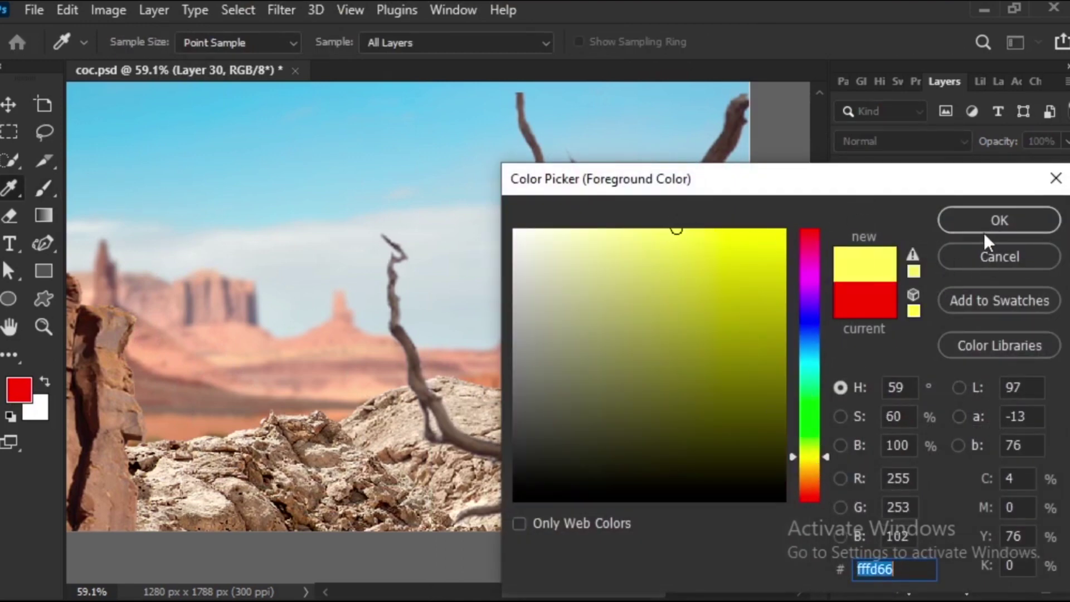
click(953, 231)
Paint yellow glow into the tree fork, right branch, lower branch and thin left branch.
click(1000, 220)
key(b)
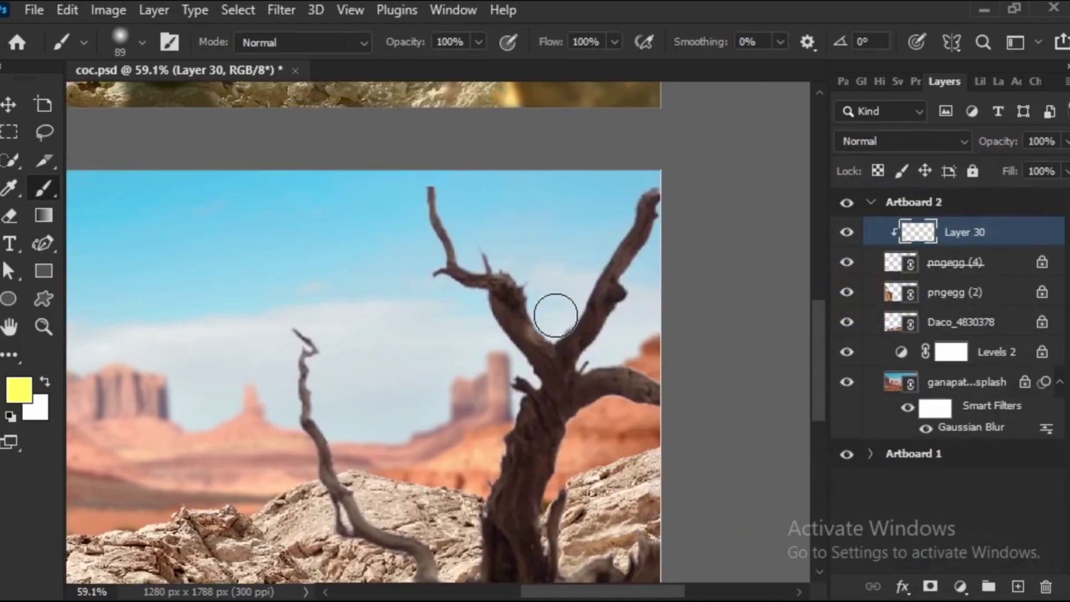
drag(533, 326, 574, 331)
drag(574, 274, 597, 227)
scroll(597, 227, up, 2)
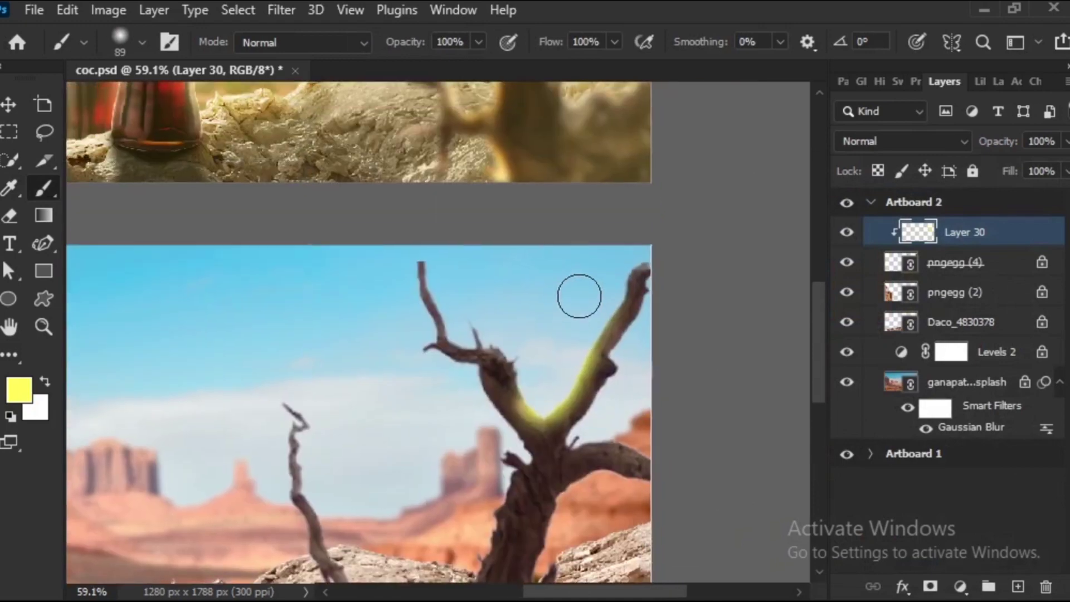
drag(578, 291, 616, 253)
scroll(616, 256, down, 4)
scroll(616, 256, left, 2)
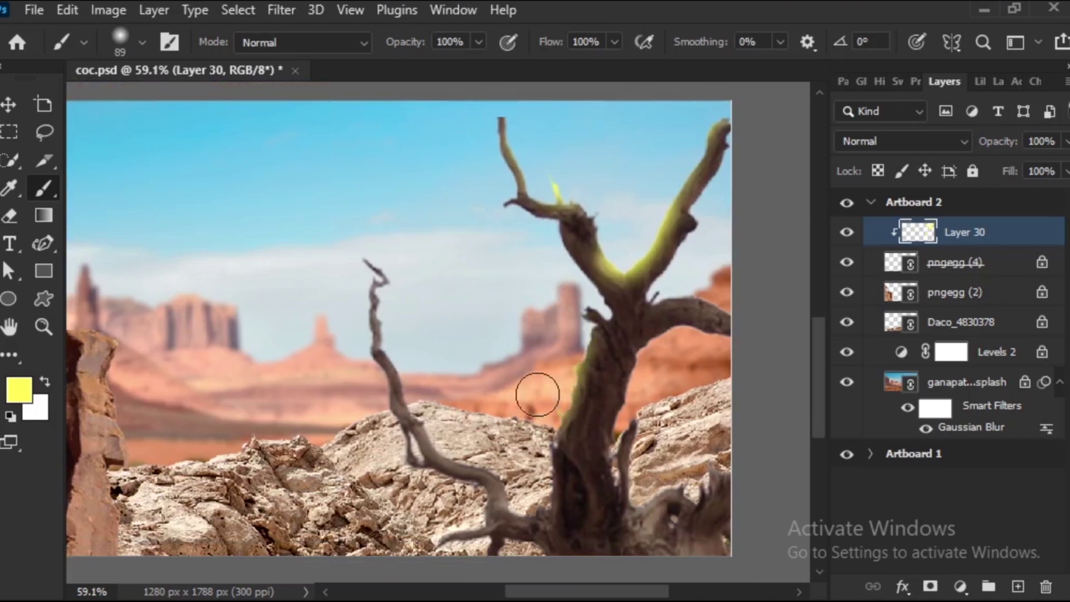
drag(537, 389, 591, 231)
drag(591, 306, 543, 388)
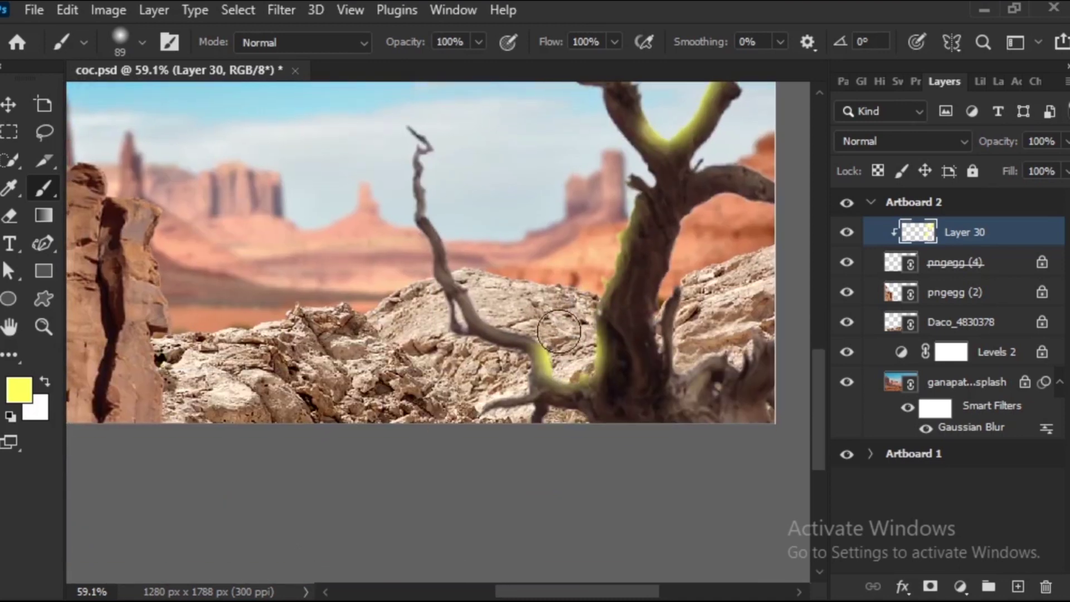
mouse_move(493, 289)
mouse_down()
mouse_move(449, 168)
mouse_move(491, 218)
mouse_move(488, 149)
mouse_up()
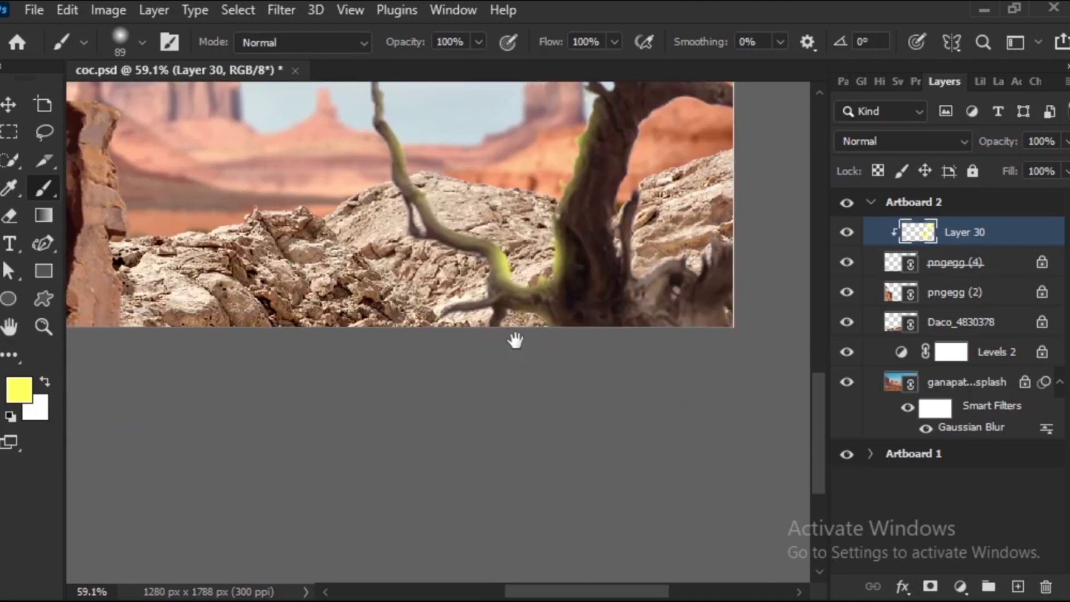
Add glow strokes on a small branch, near the roots and along the trunk's right edge.
drag(501, 298, 363, 359)
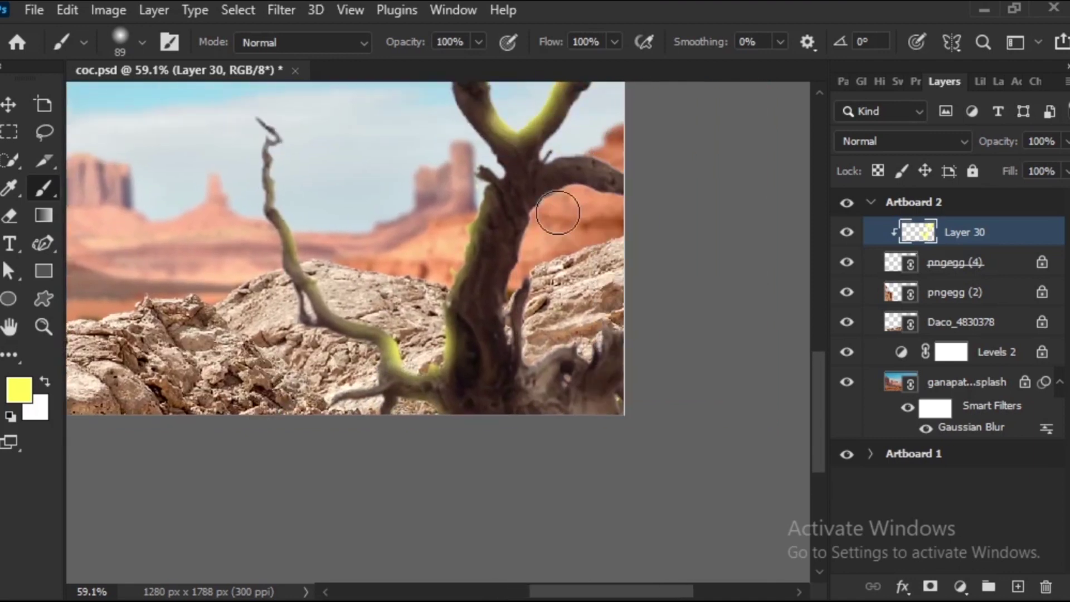
drag(524, 319, 527, 281)
mouse_move(549, 363)
mouse_down()
mouse_move(571, 356)
mouse_move(636, 288)
mouse_up()
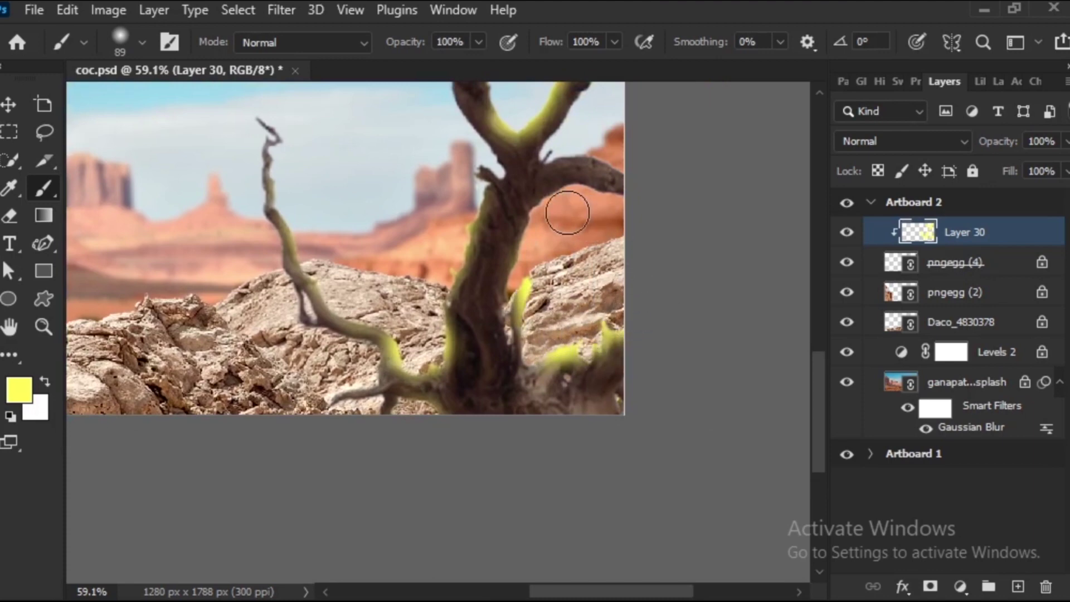
mouse_move(564, 215)
mouse_down()
mouse_move(535, 310)
mouse_move(582, 271)
mouse_up()
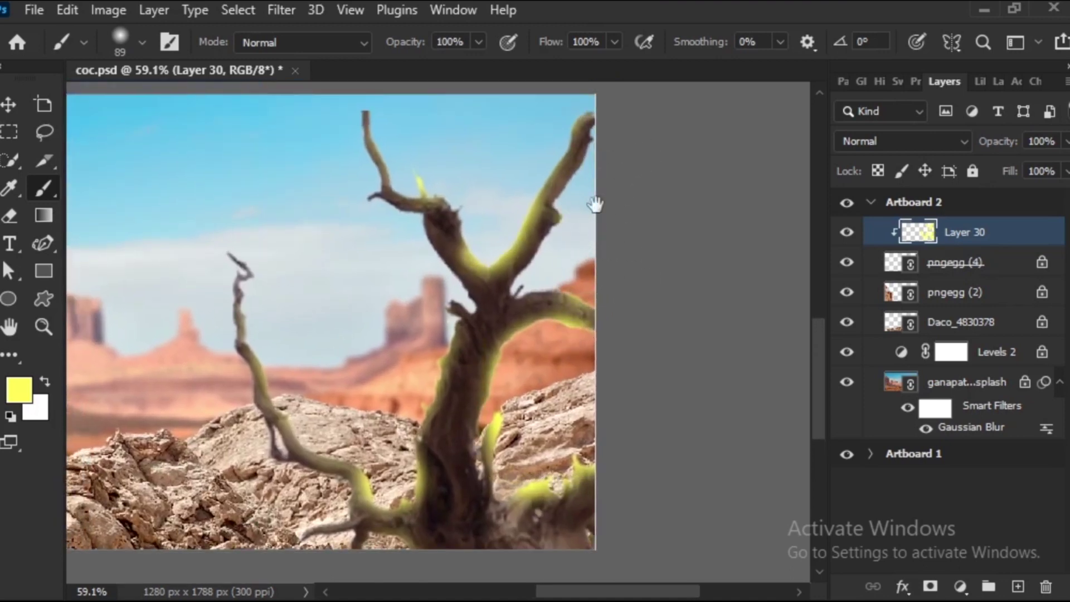
drag(596, 204, 650, 201)
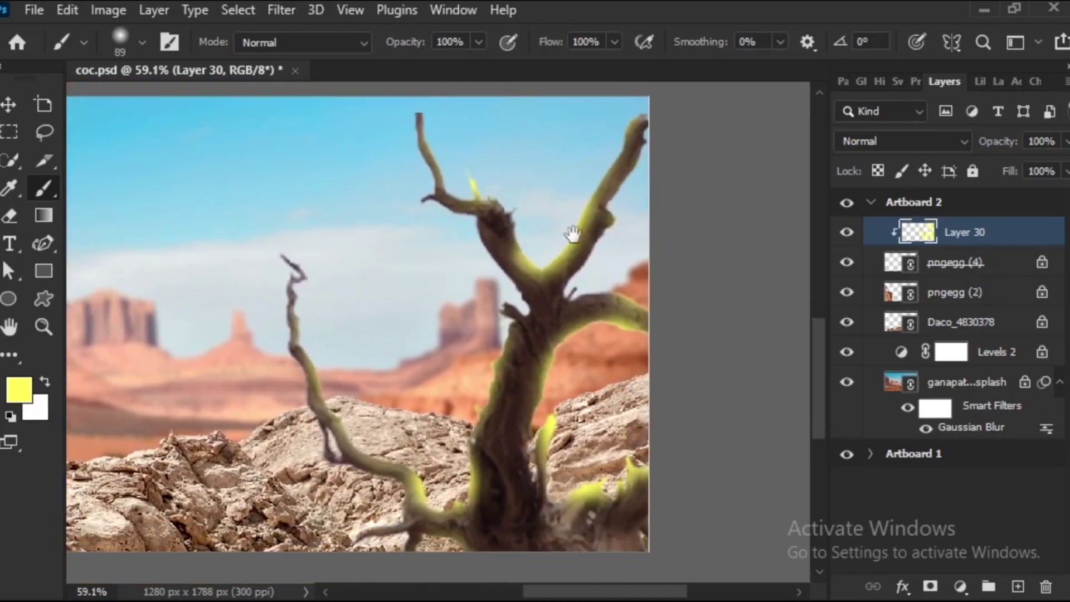
drag(573, 234, 587, 353)
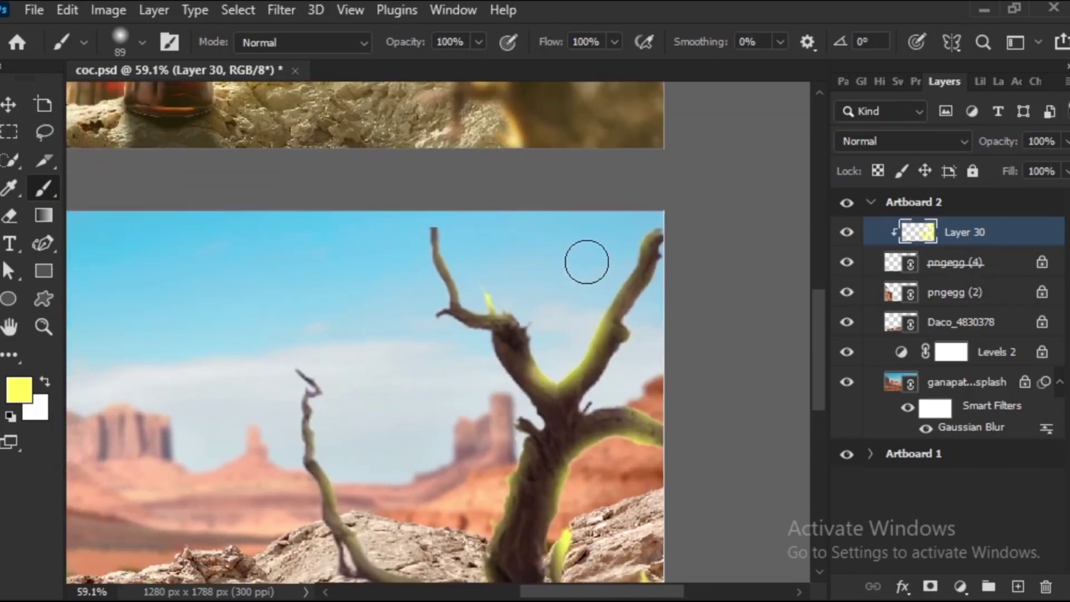
Zoom out to centre Artboard 2 and open Layer 30's blending options.
key(v)
key(ctrl+minus)
key(ctrl+minus)
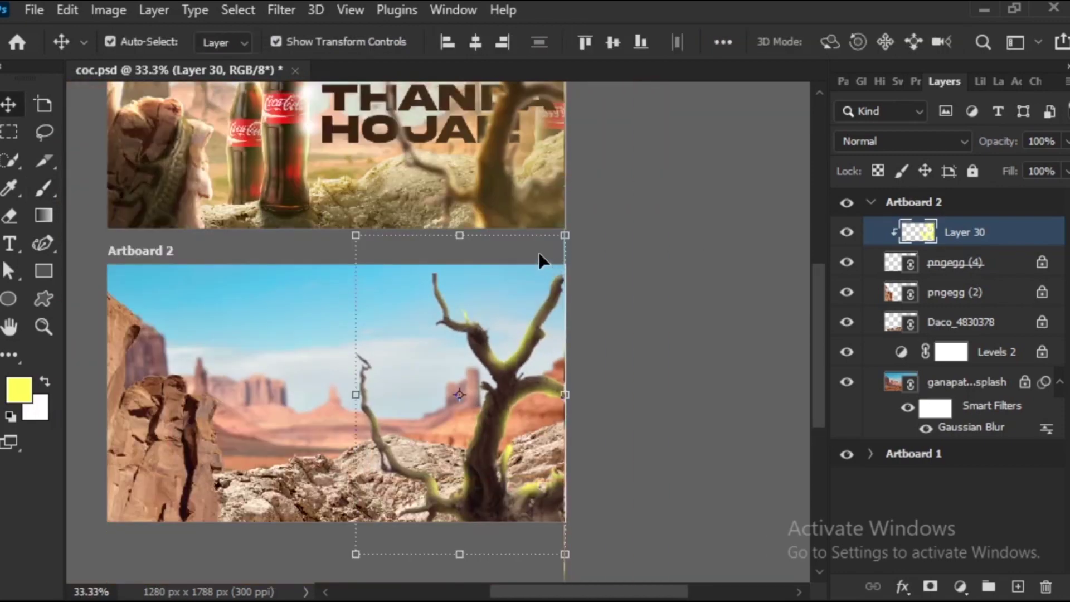
drag(538, 254, 586, 260)
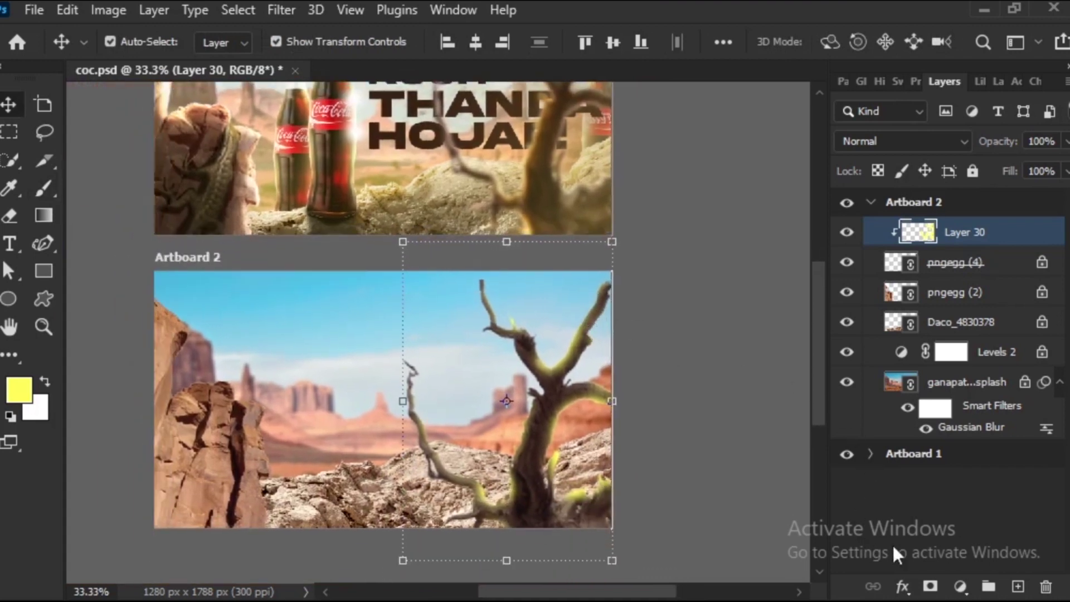
click(901, 588)
click(931, 374)
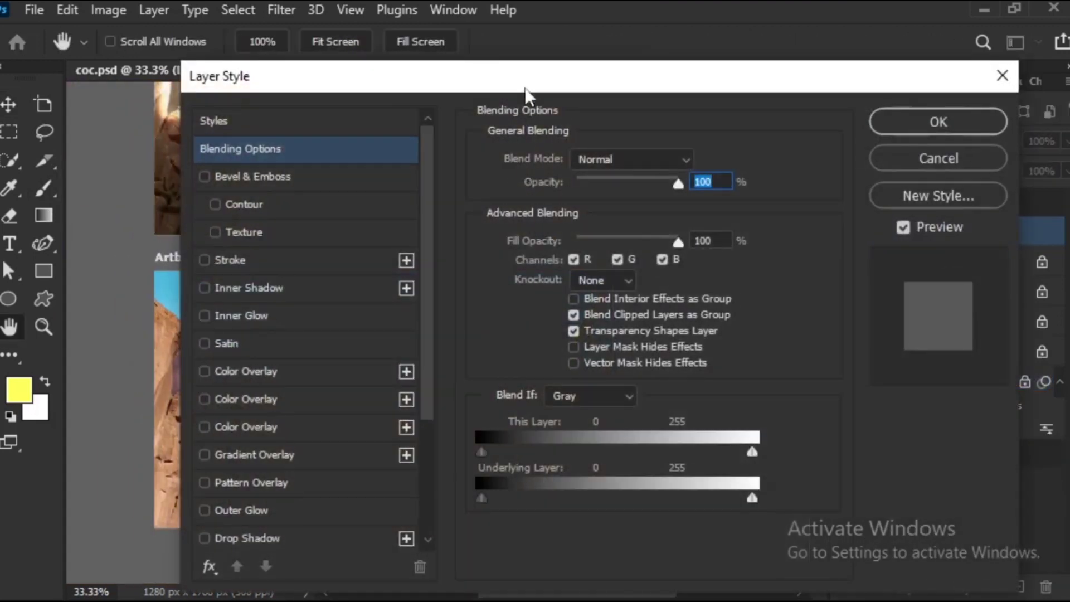
Set Layer 30's blend mode to Overlay in the layer style settings.
drag(528, 96, 836, 195)
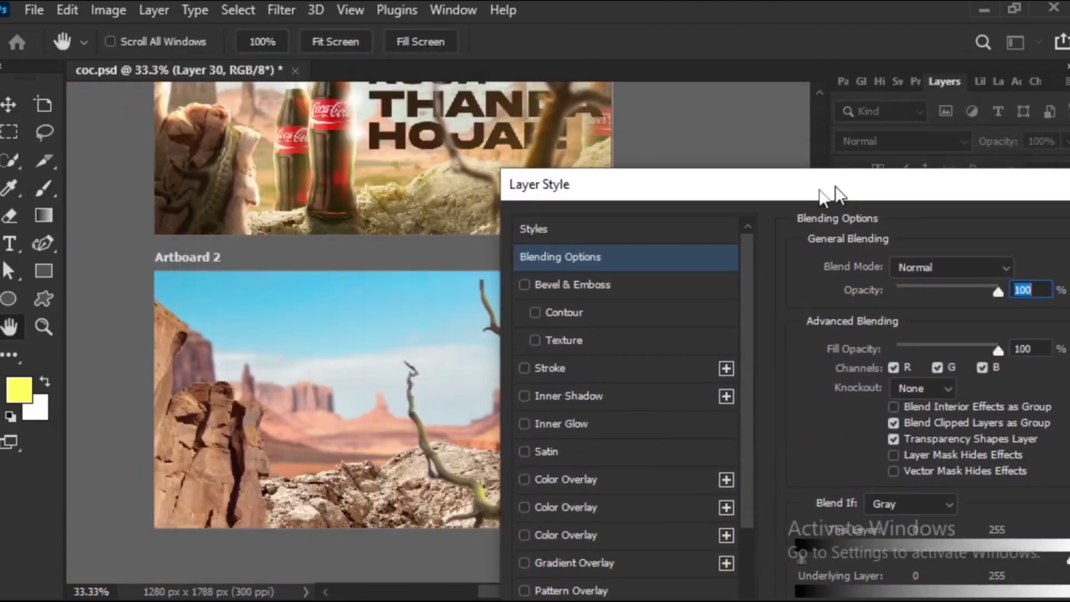
drag(349, 183, 268, 261)
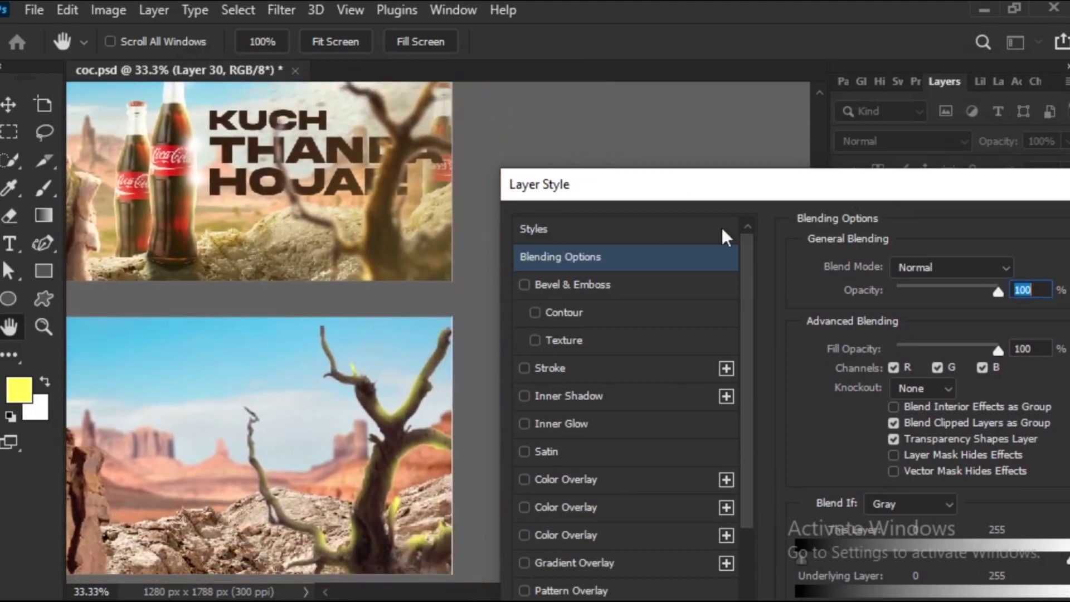
drag(790, 193, 777, 142)
click(920, 216)
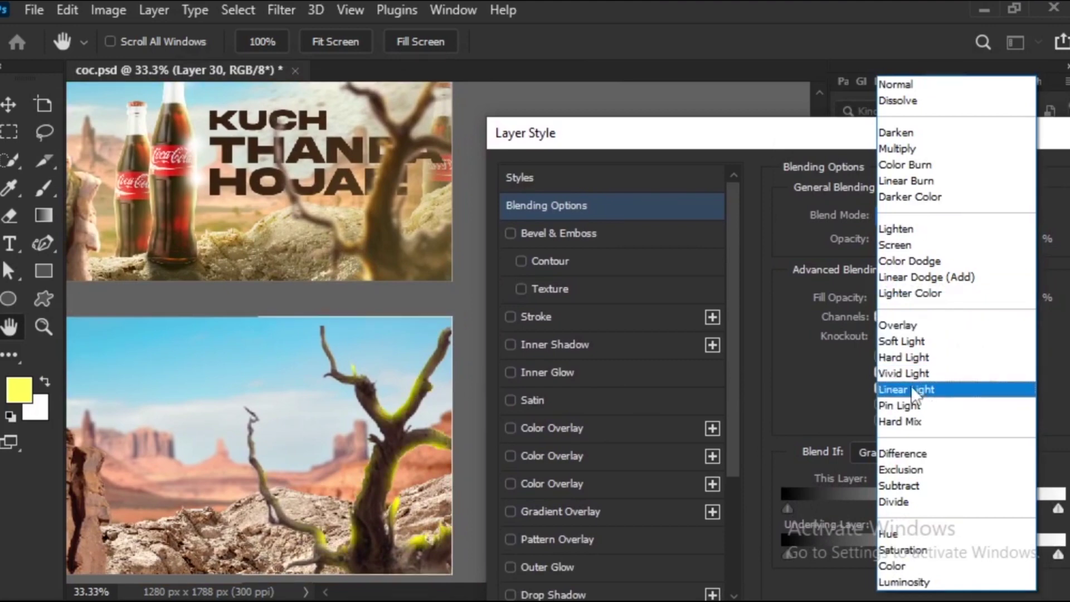
click(914, 328)
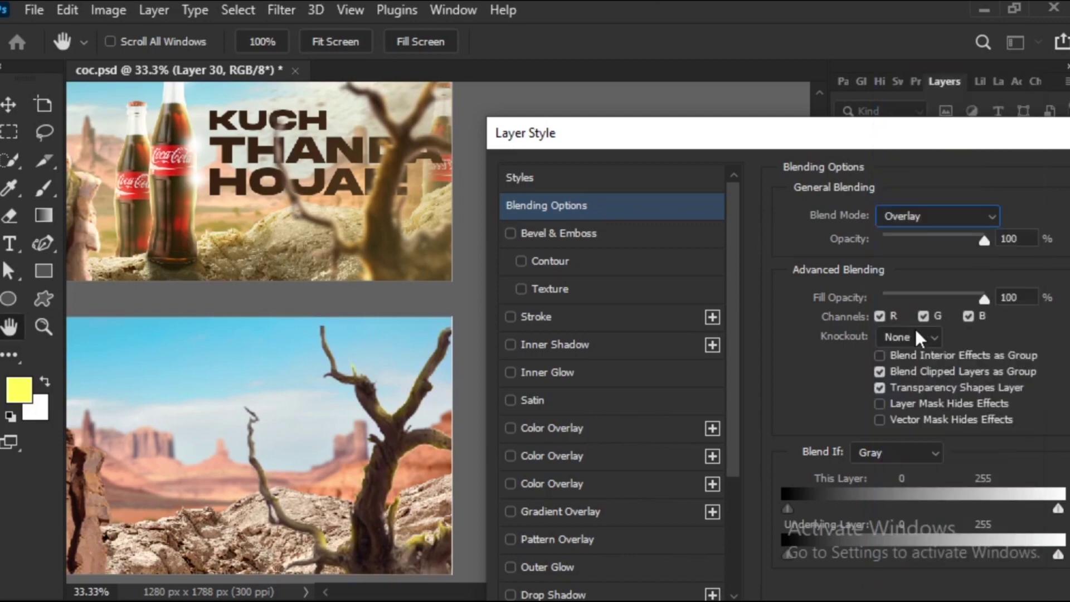
drag(964, 146, 544, 102)
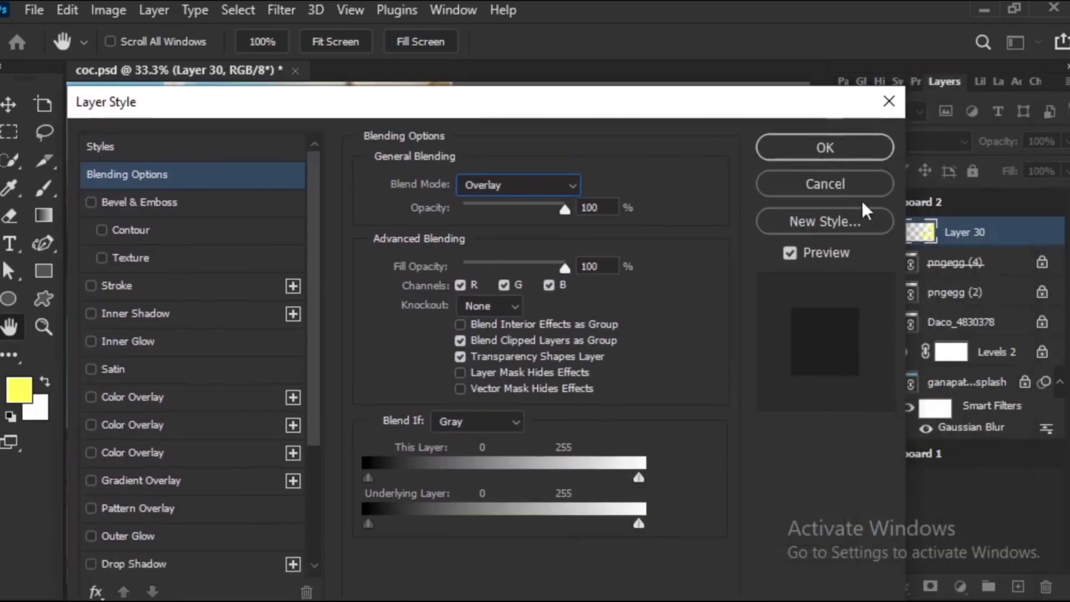
click(860, 146)
Brush more yellow glow on the trunk and thin left branch, then add a new layer.
drag(487, 273, 505, 216)
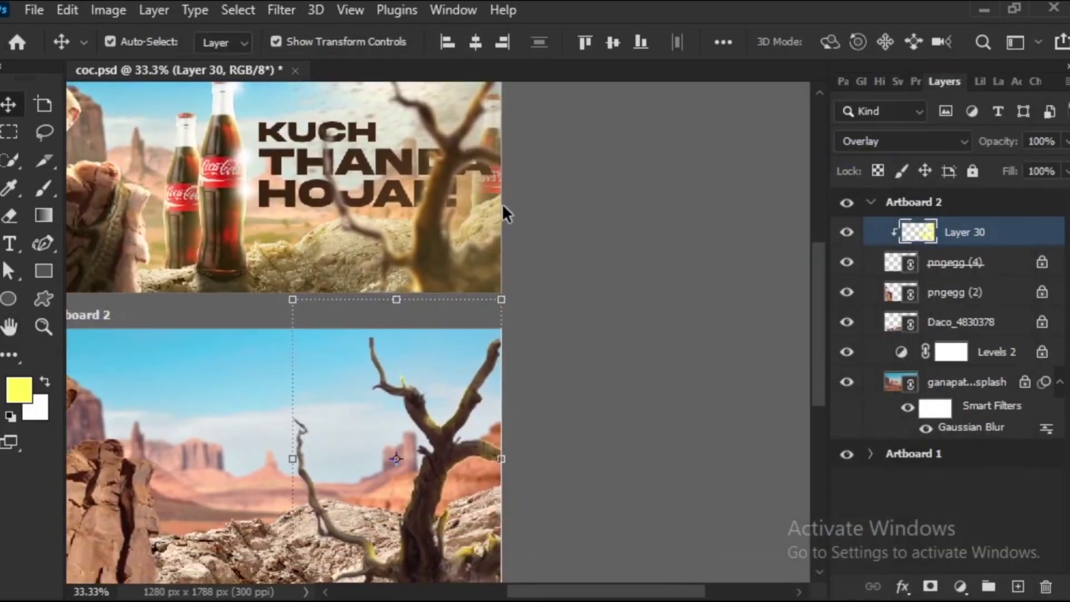
key(b)
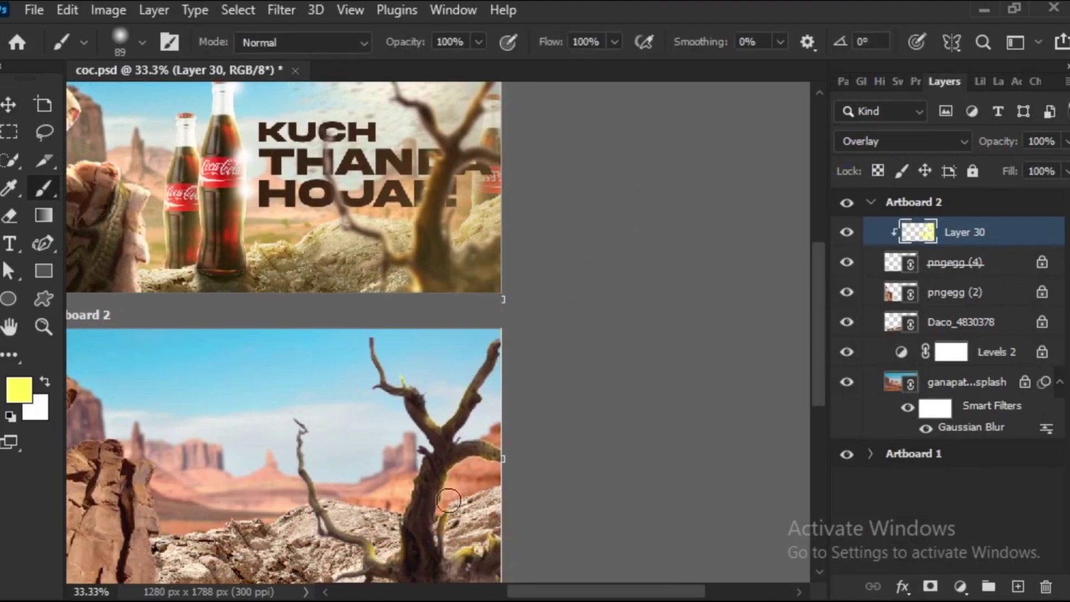
drag(462, 492, 459, 474)
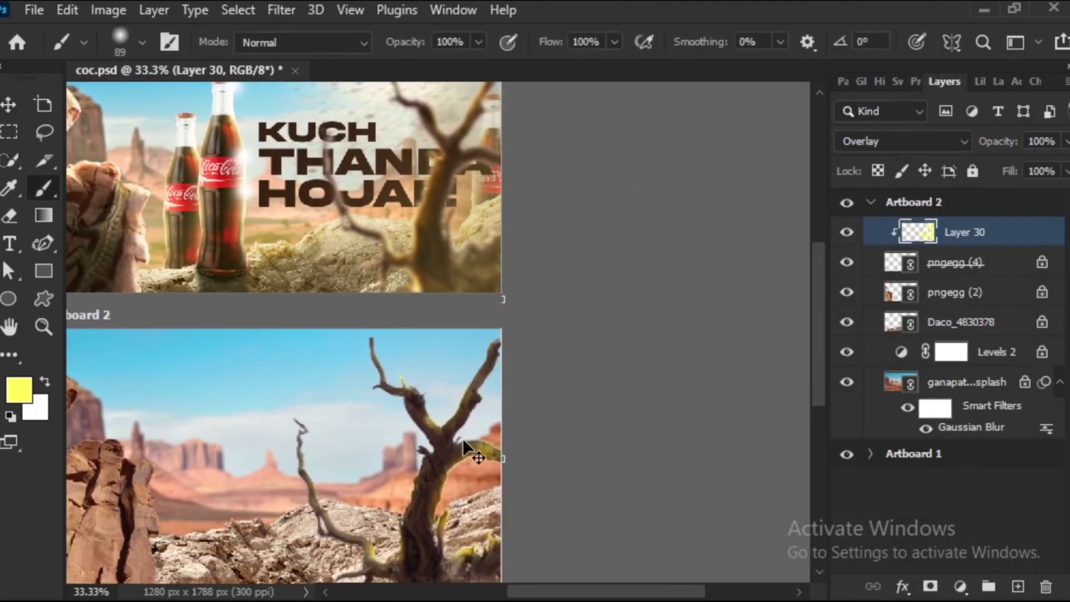
key(ctrl+z)
drag(450, 491, 431, 509)
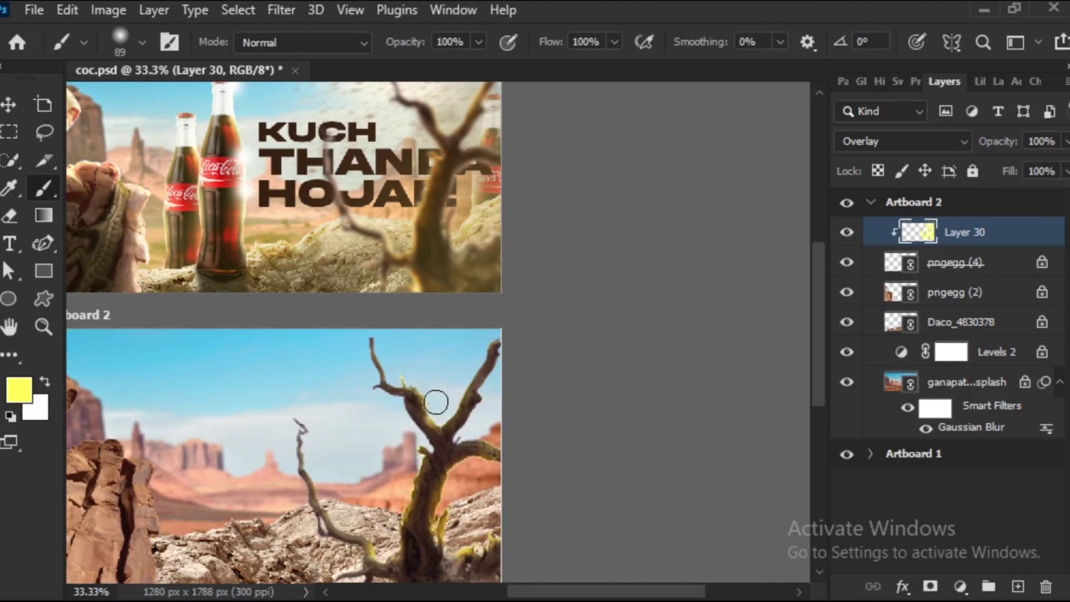
scroll(484, 349, down, 2)
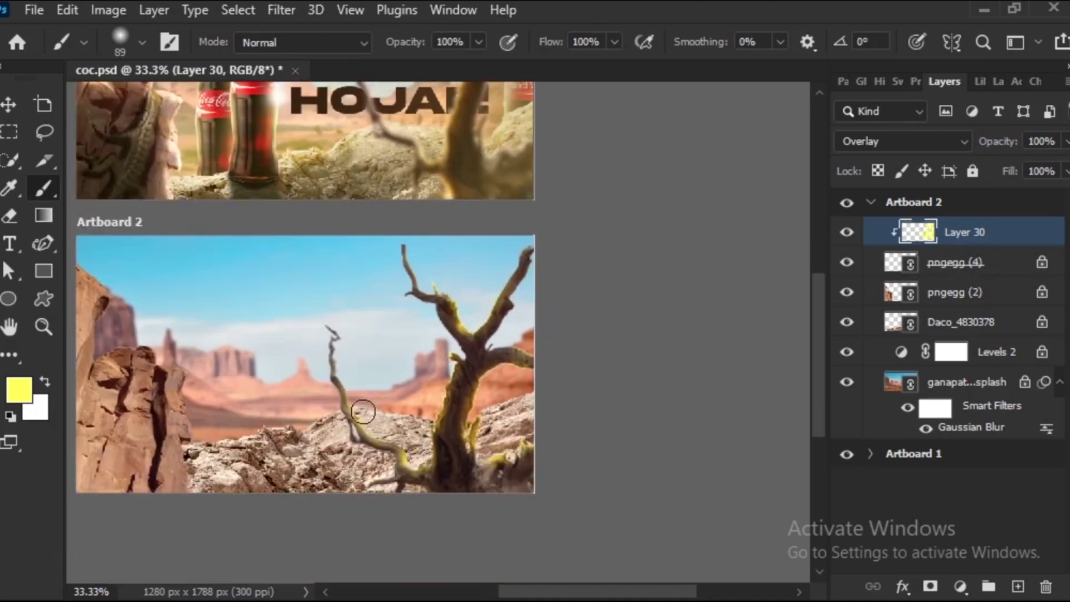
drag(363, 412, 402, 397)
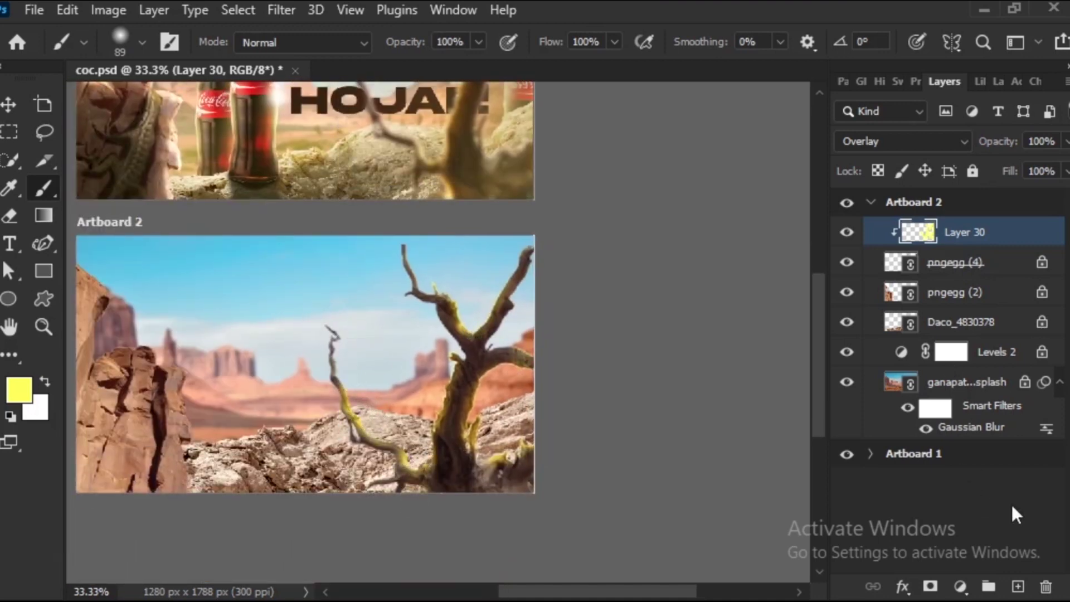
click(1016, 586)
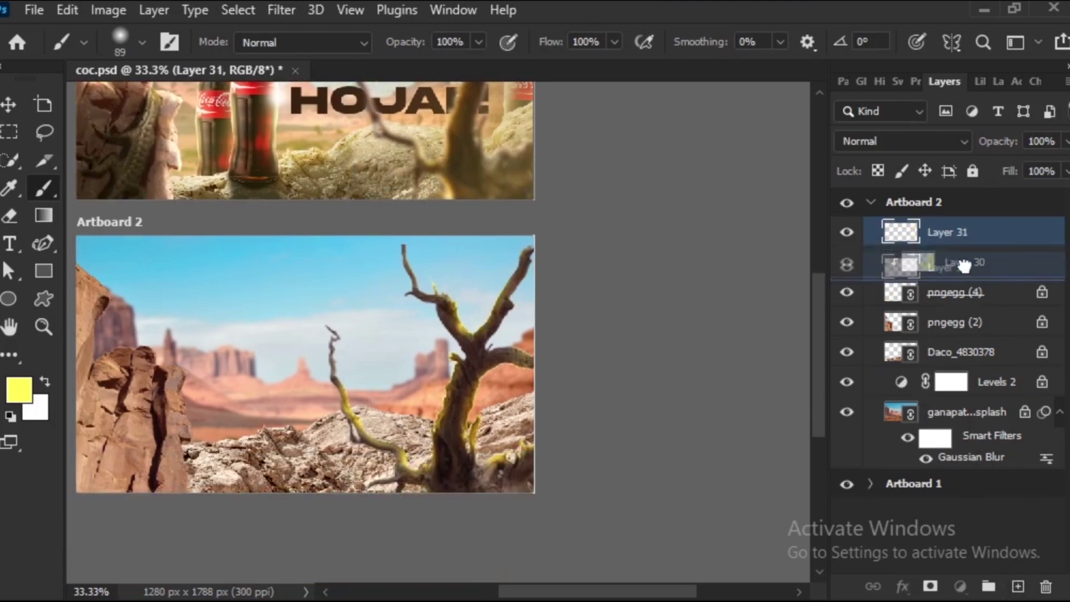
Move Layer 31 below Layer 30 and set a 39 px brush with white foreground.
drag(969, 237, 968, 280)
drag(488, 289, 523, 311)
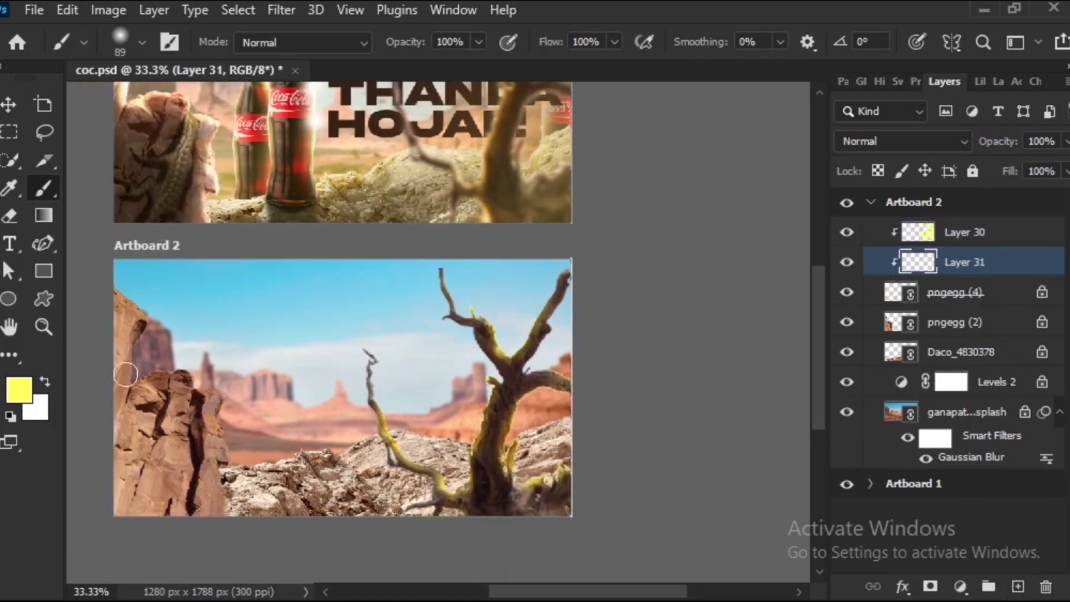
click(45, 384)
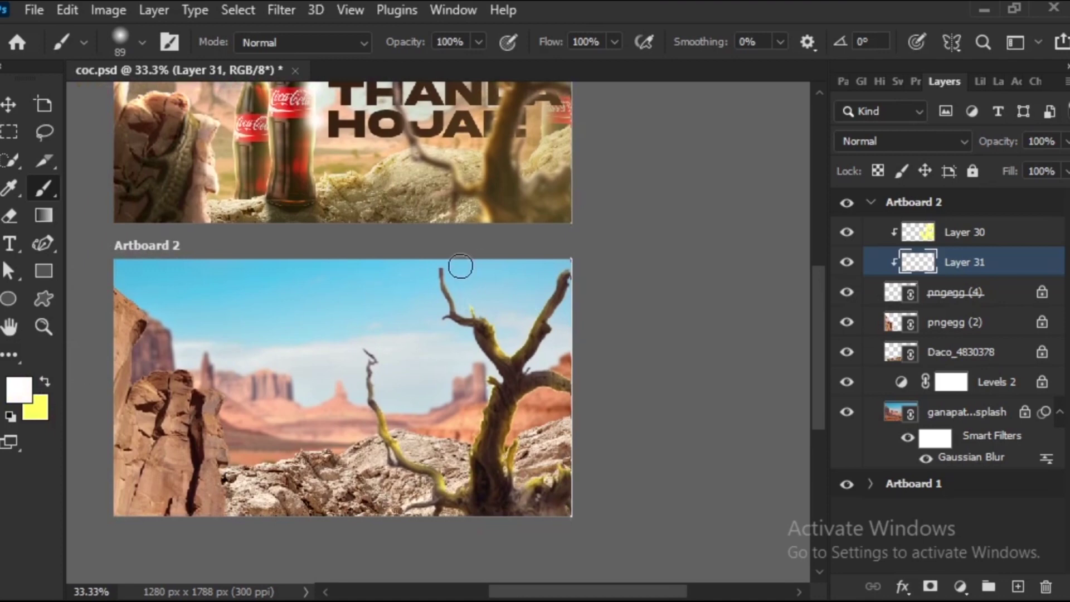
right_click(460, 265)
click(586, 264)
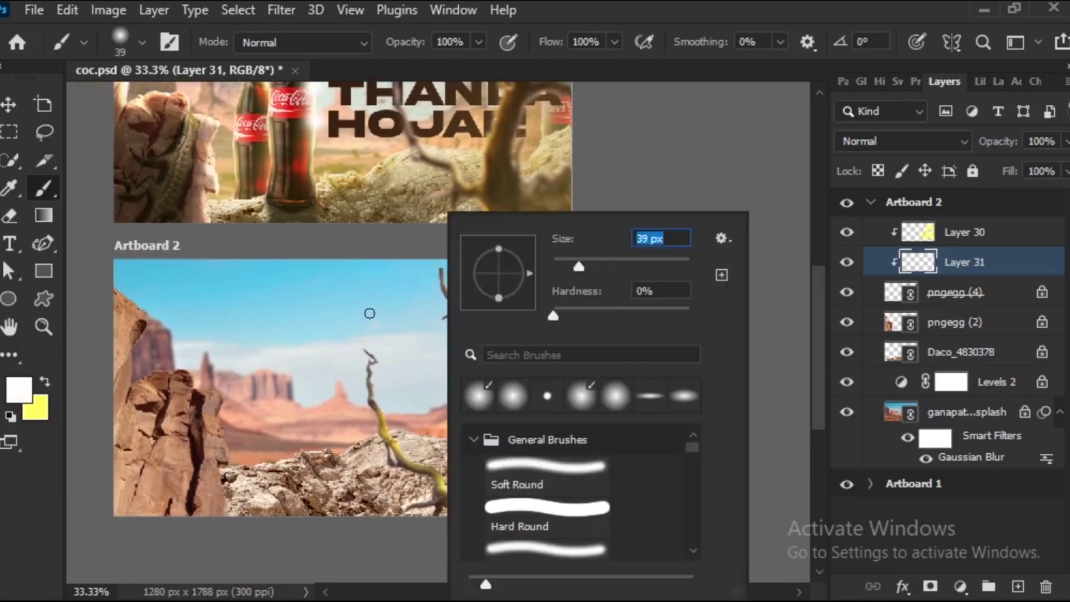
click(368, 311)
Zoom in to 100% and paint highlights along the branch edges and the trunk's left edge.
key(ctrl+plus)
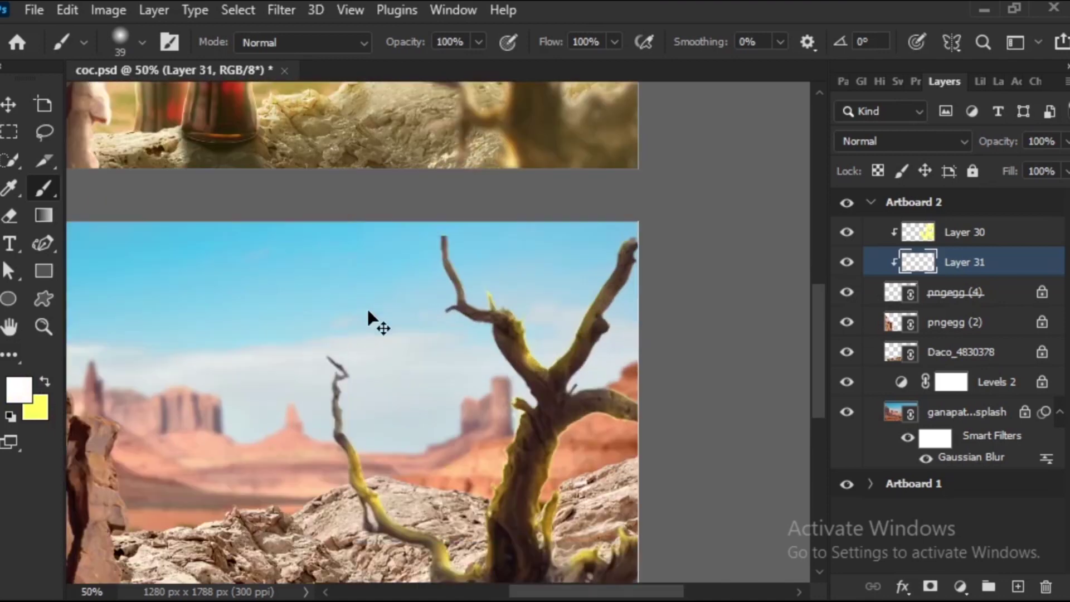
key(ctrl+plus)
key(ctrl+plus)
mouse_move(563, 411)
mouse_down()
mouse_move(417, 376)
mouse_move(561, 155)
mouse_up()
drag(343, 231, 403, 227)
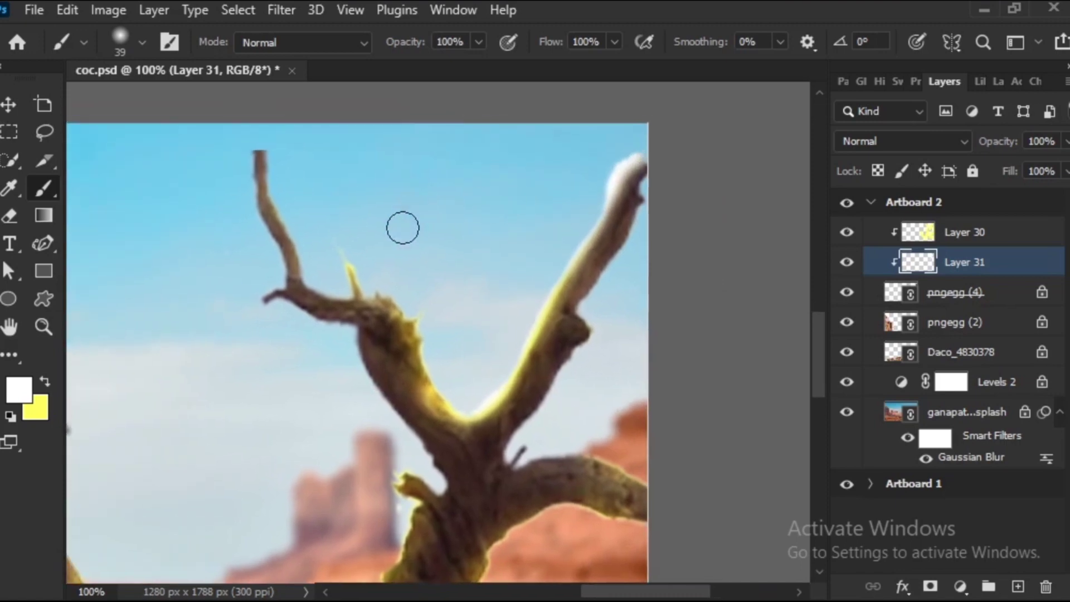
mouse_move(429, 322)
mouse_down()
mouse_move(465, 386)
mouse_move(451, 394)
mouse_up()
mouse_move(404, 297)
mouse_down()
mouse_move(454, 348)
mouse_move(382, 306)
mouse_move(387, 342)
mouse_move(368, 327)
mouse_move(344, 229)
mouse_move(309, 203)
mouse_up()
scroll(418, 357, down, 5)
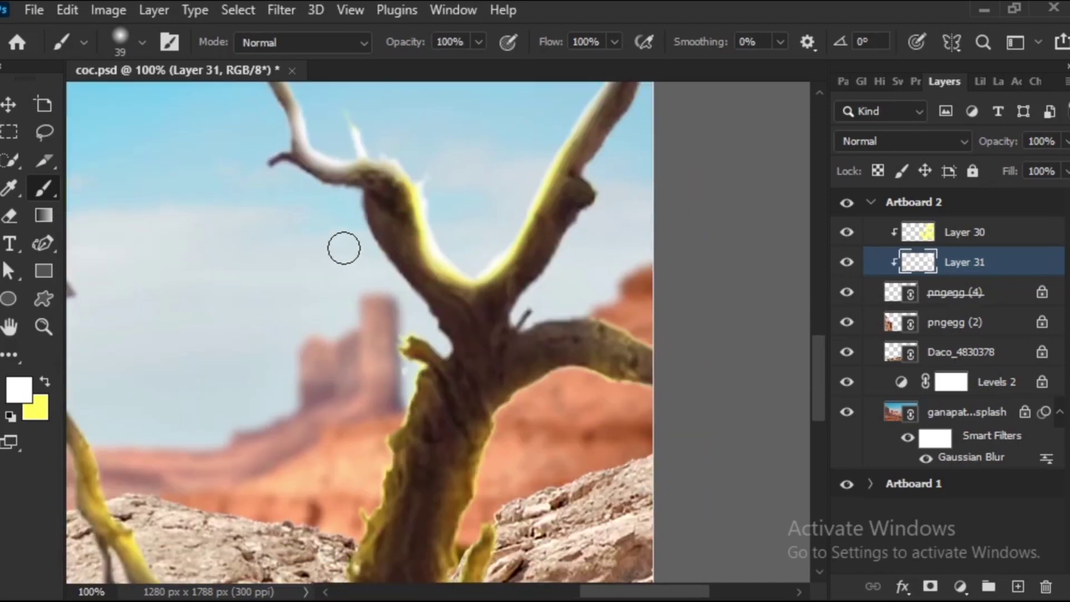
mouse_move(420, 311)
mouse_down()
mouse_move(425, 337)
mouse_move(444, 323)
mouse_move(440, 344)
mouse_up()
scroll(440, 343, down, 3)
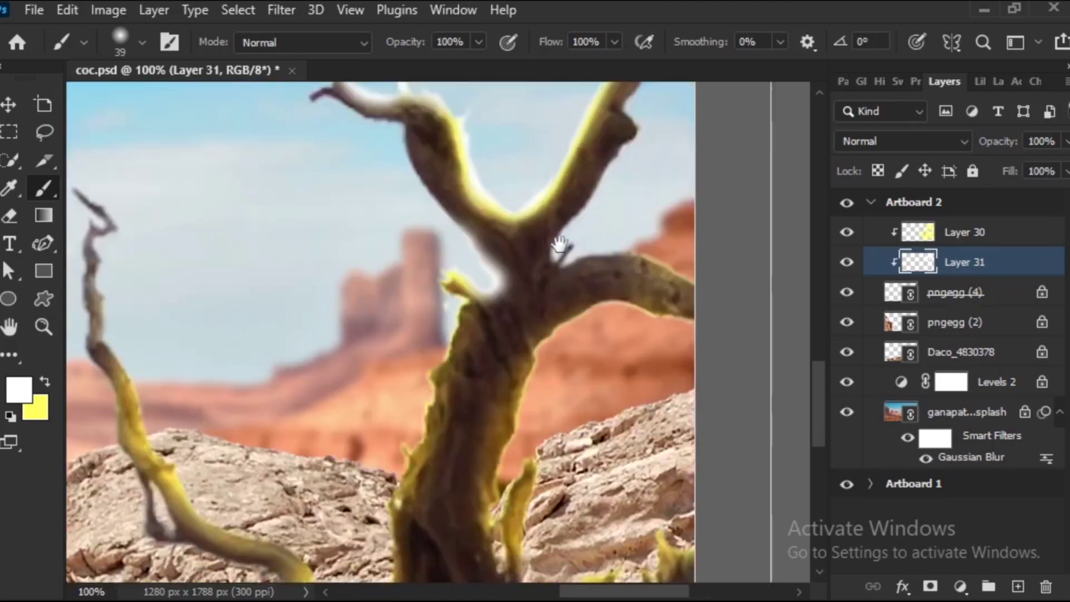
scroll(439, 344, left, 3)
mouse_move(517, 246)
mouse_down()
mouse_move(524, 250)
mouse_move(467, 388)
mouse_move(457, 538)
mouse_up()
scroll(505, 407, down, 3)
scroll(505, 407, left, 3)
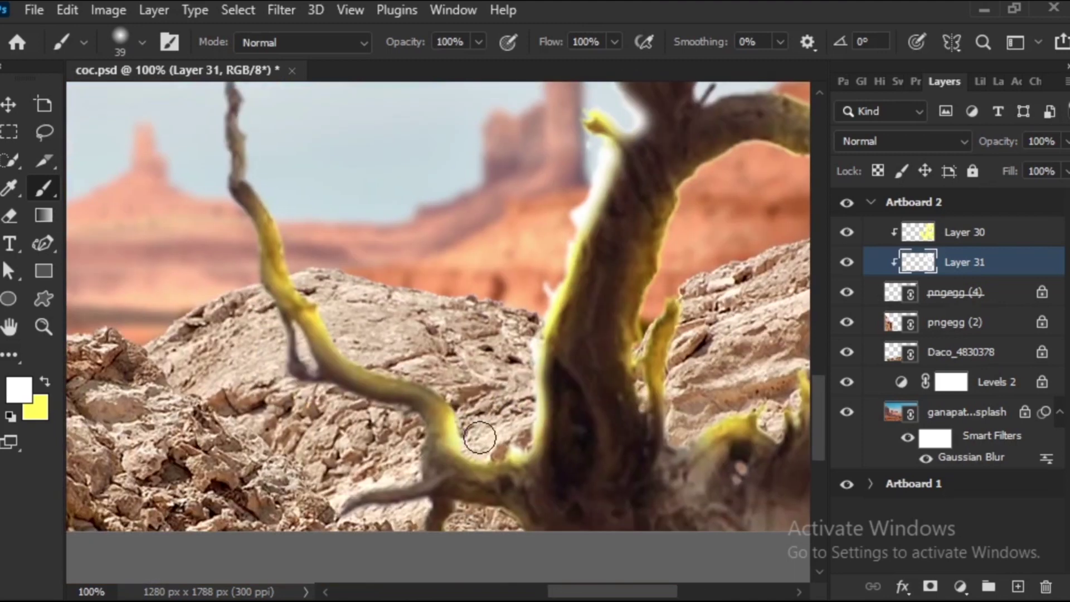
drag(479, 437, 424, 371)
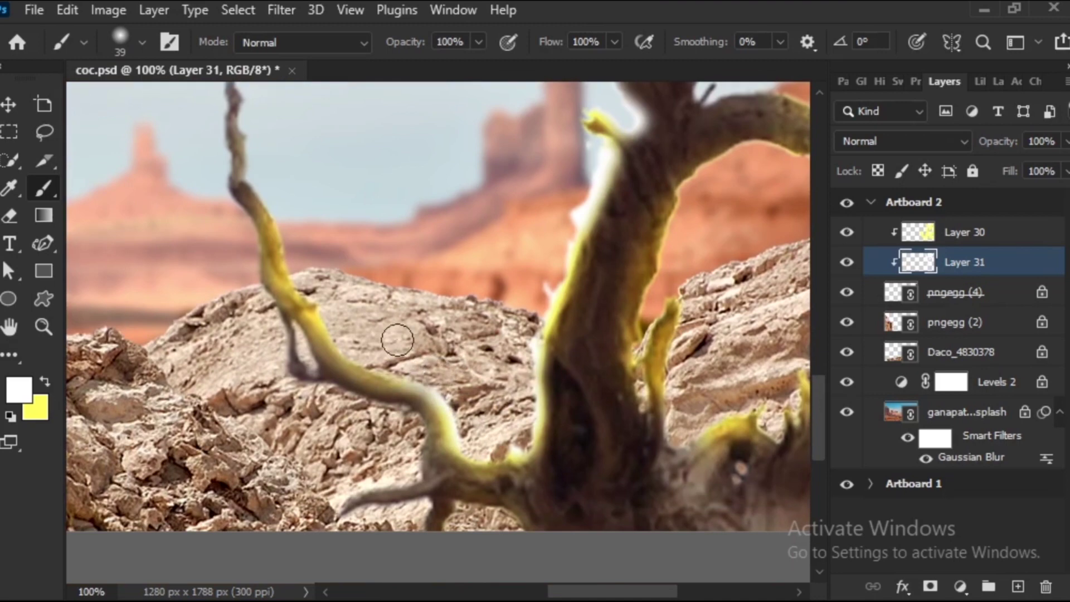
Paint glow along the lower branches, trunk's right edge, right branch and dark twig stub.
drag(397, 279, 453, 320)
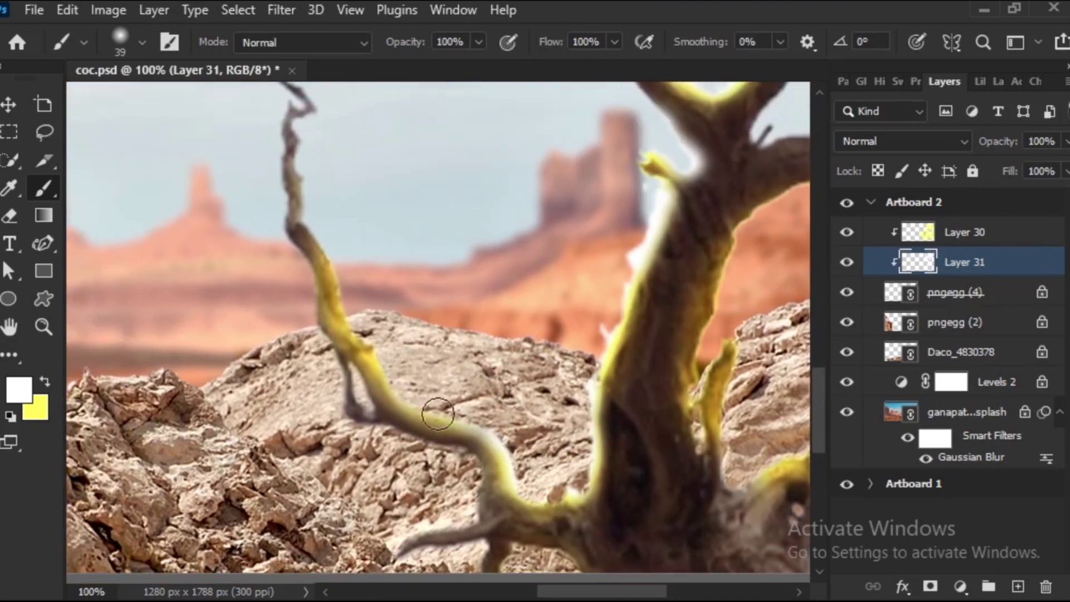
drag(366, 322, 382, 372)
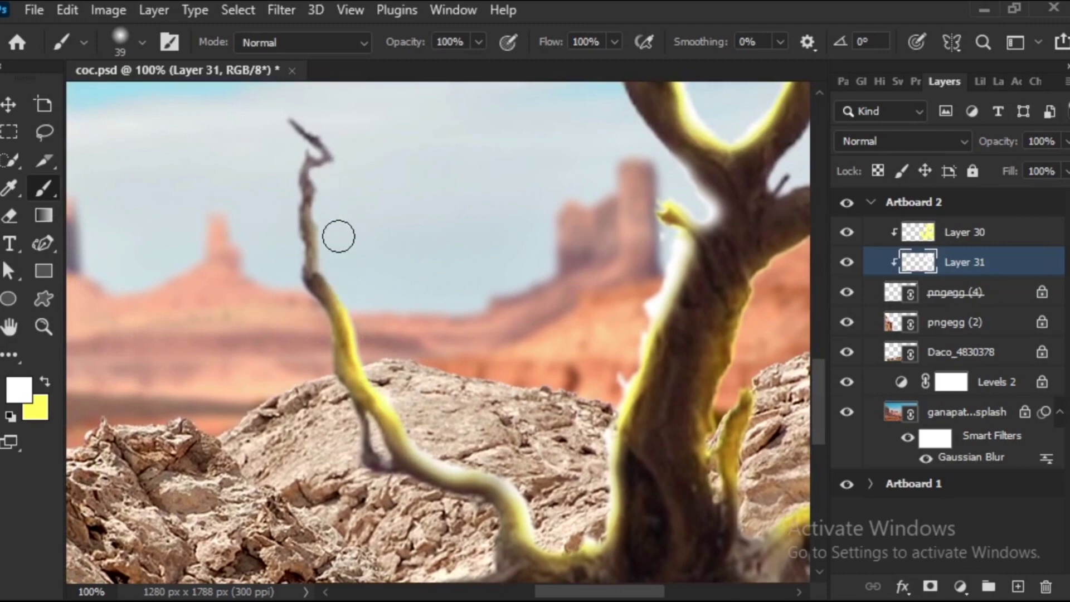
scroll(378, 286, down, 4)
scroll(377, 287, right, 2)
mouse_move(478, 500)
mouse_down()
mouse_move(433, 458)
mouse_move(396, 457)
mouse_up()
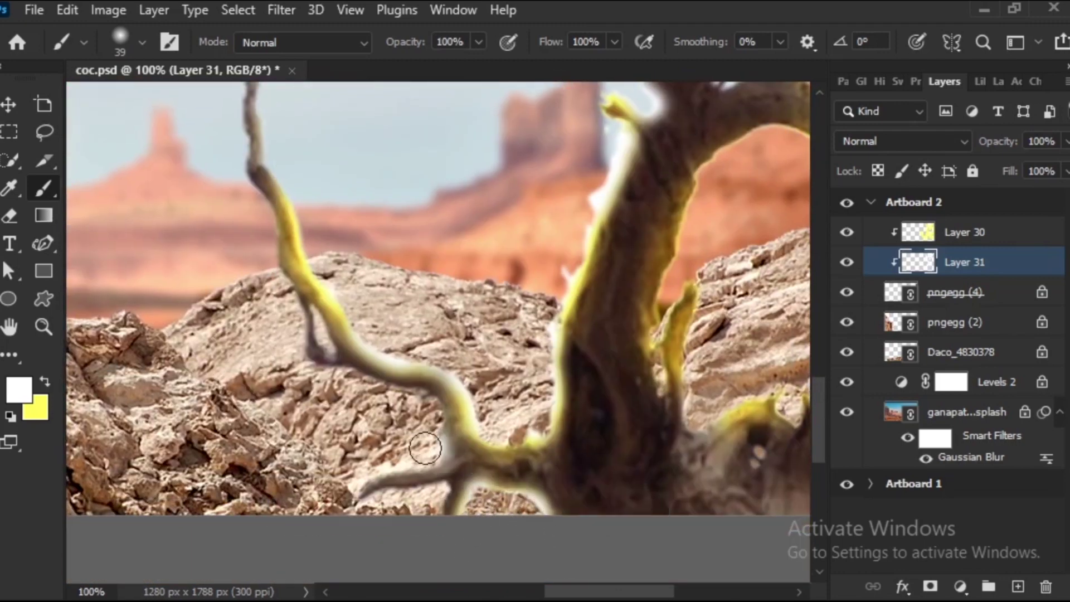
scroll(397, 457, right, 2)
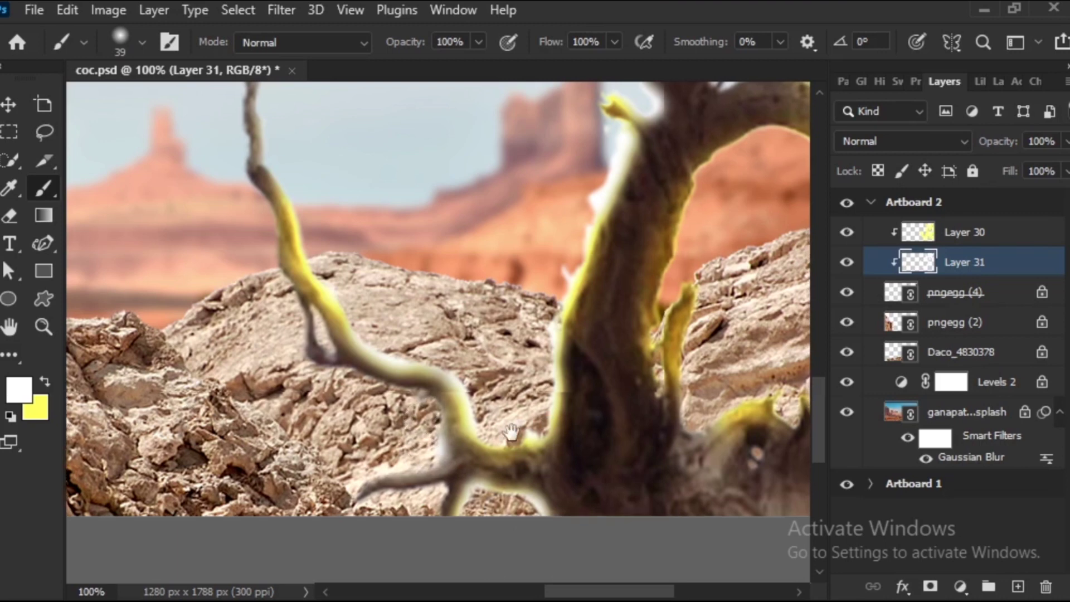
scroll(489, 298, up, 2)
scroll(489, 298, right, 6)
mouse_move(476, 294)
mouse_down()
mouse_move(477, 310)
mouse_move(510, 219)
mouse_up()
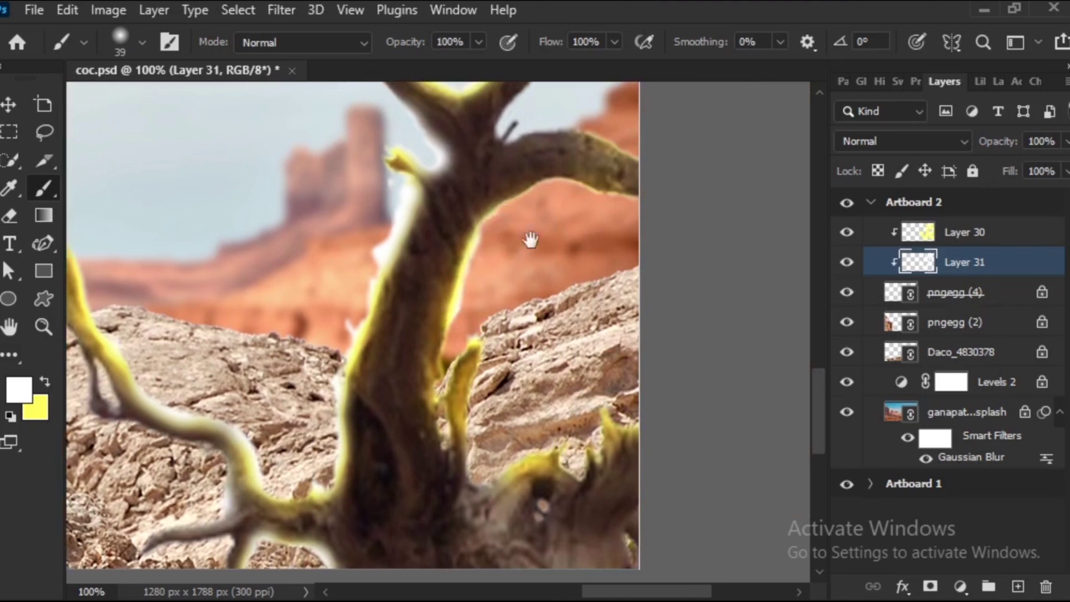
scroll(530, 239, up, 2)
scroll(530, 239, right, 2)
mouse_move(458, 288)
mouse_down()
mouse_move(540, 270)
mouse_move(559, 286)
mouse_move(580, 268)
mouse_up()
scroll(485, 278, up, 2)
scroll(485, 278, left, 1)
drag(485, 277, 509, 248)
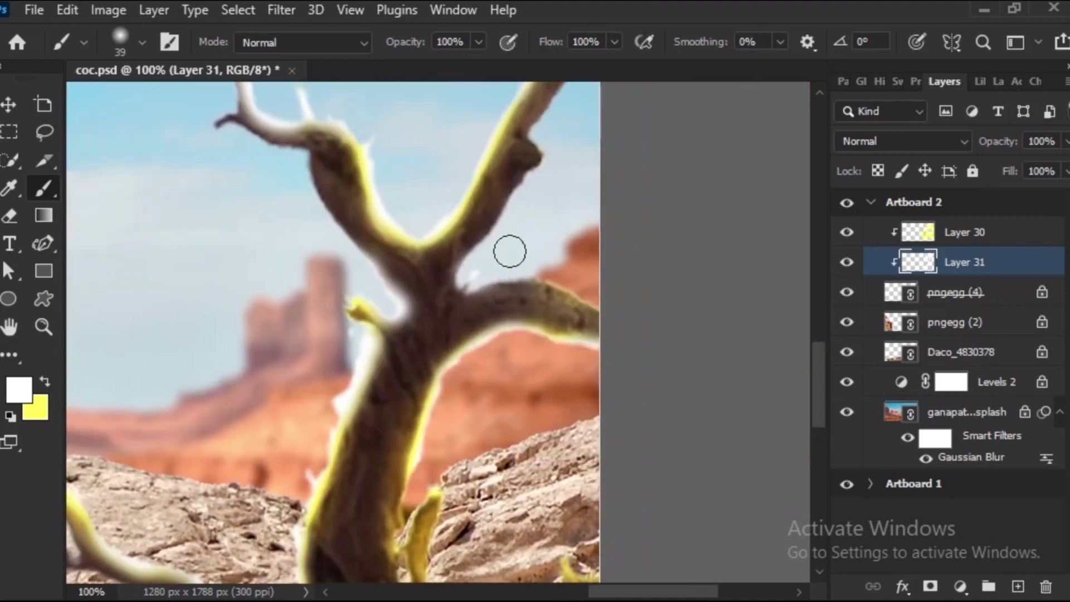
Extend the glow along the right branch's upper and lower edges, then zoom out.
mouse_move(594, 270)
mouse_down()
mouse_move(557, 275)
mouse_move(556, 242)
mouse_up()
scroll(556, 241, up, 2)
scroll(556, 241, left, 1)
mouse_move(522, 316)
mouse_down()
mouse_move(545, 292)
mouse_move(516, 327)
mouse_move(578, 162)
mouse_up()
scroll(578, 163, down, 3)
scroll(578, 162, left, 1)
scroll(523, 329, down, 3)
scroll(523, 329, down, 3)
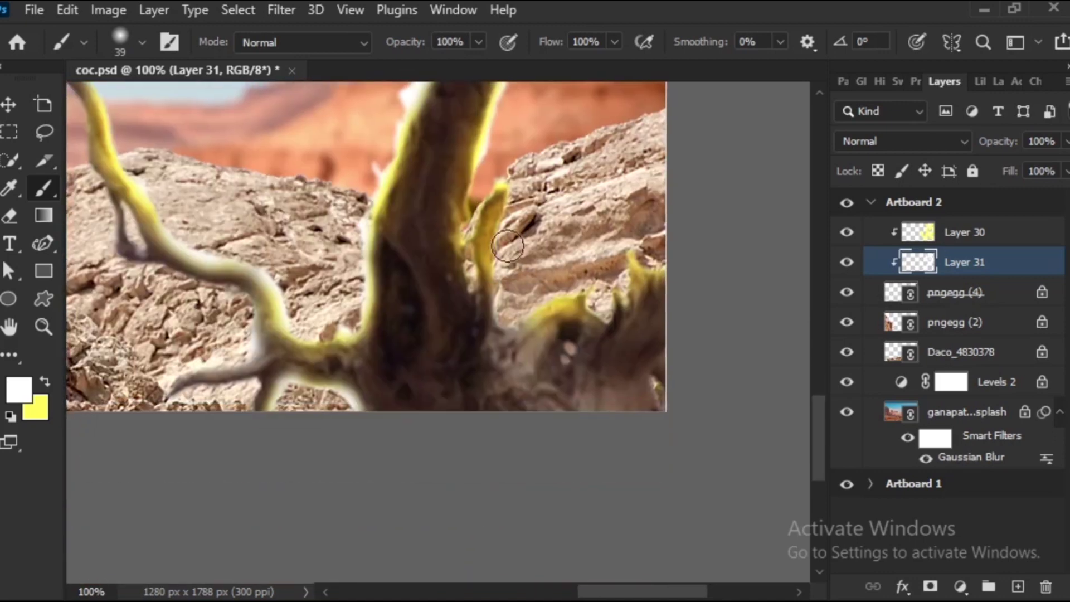
mouse_move(523, 301)
mouse_down()
mouse_move(535, 318)
mouse_move(583, 291)
mouse_move(596, 296)
mouse_move(602, 318)
mouse_up()
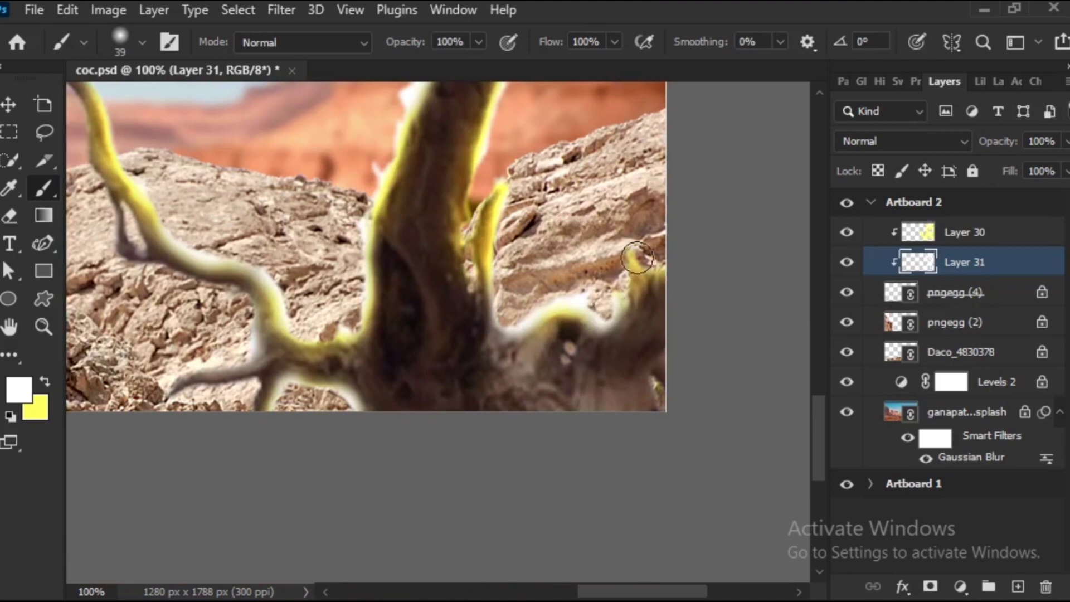
scroll(685, 232, left, 1)
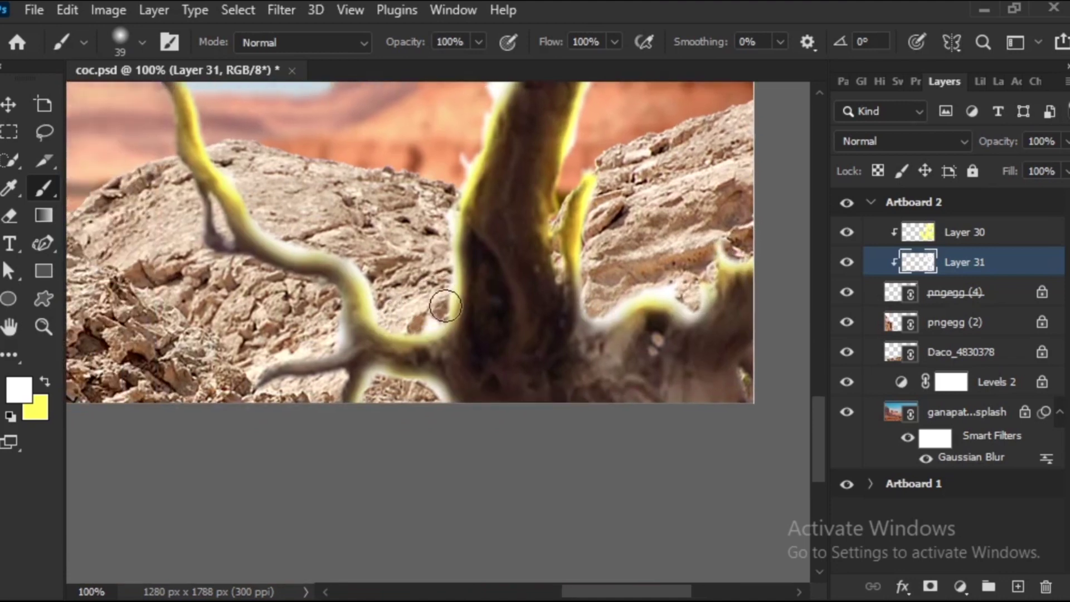
scroll(523, 255, up, 3)
key(ctrl+minus)
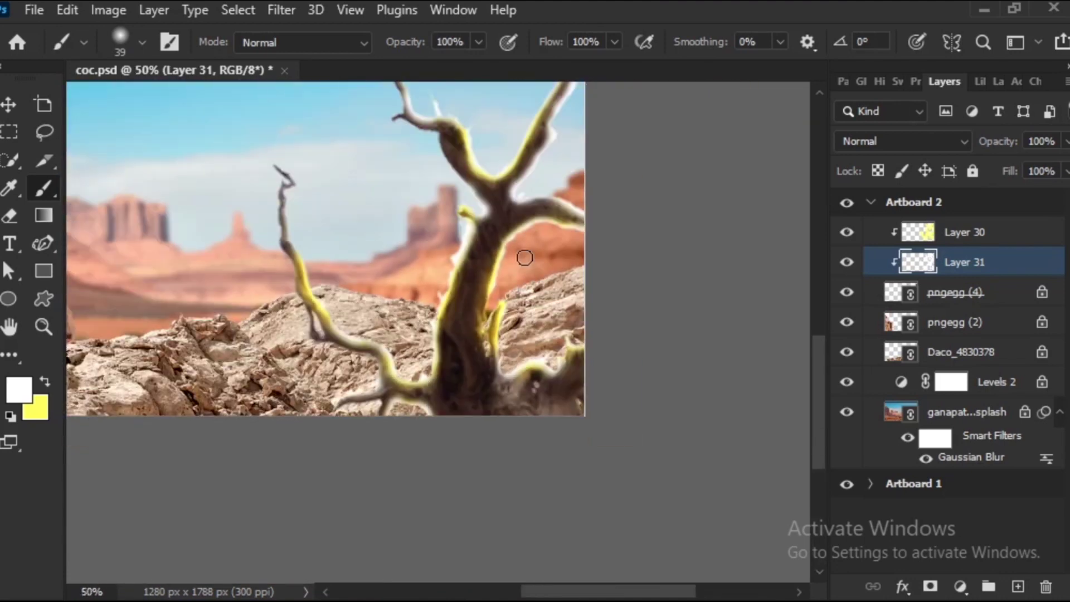
scroll(649, 271, up, 3)
click(927, 134)
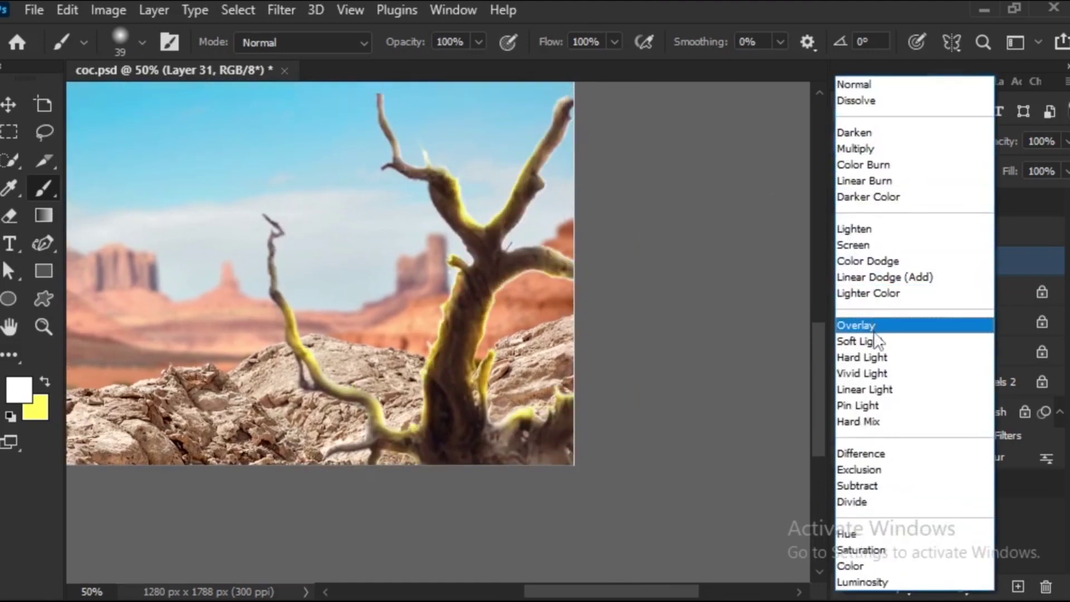
Set Layer 31 to Overlay, lock pixels on Layers 30 and 31, and select pngegg (4).
click(874, 323)
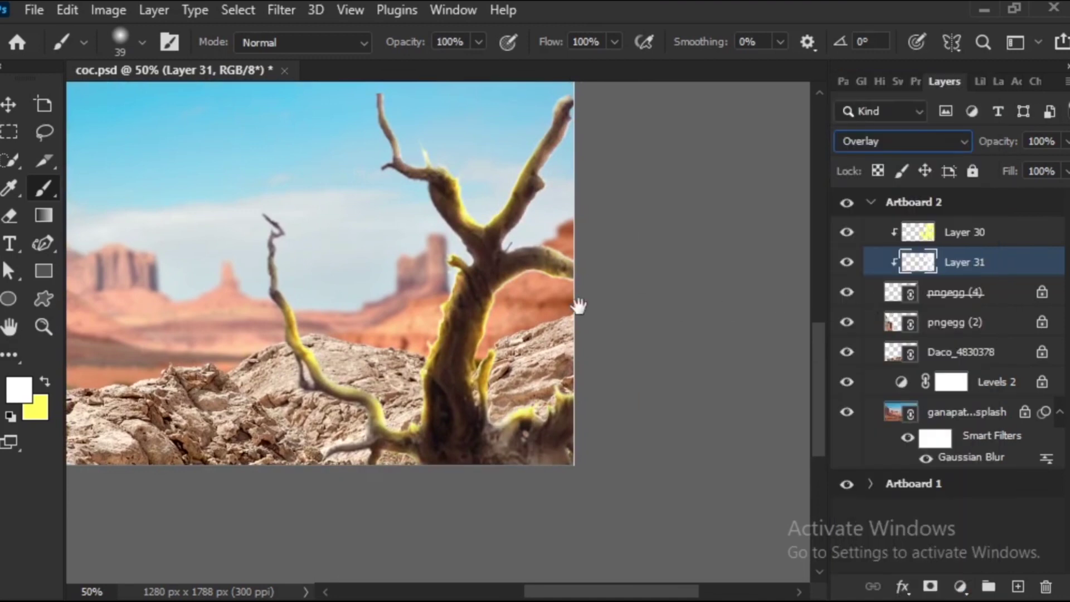
scroll(608, 306, up, 1)
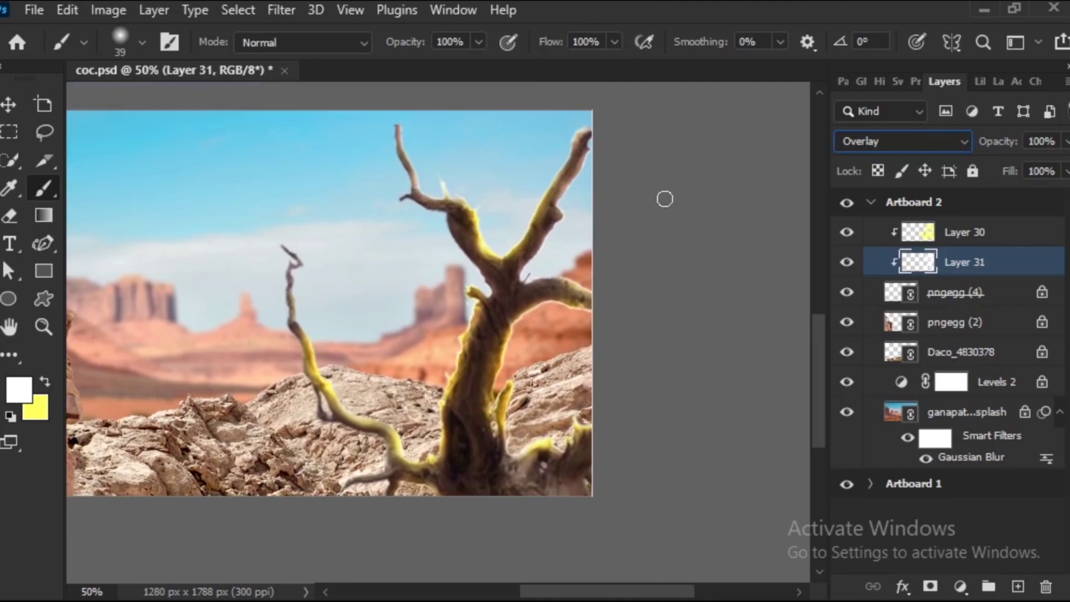
click(9, 107)
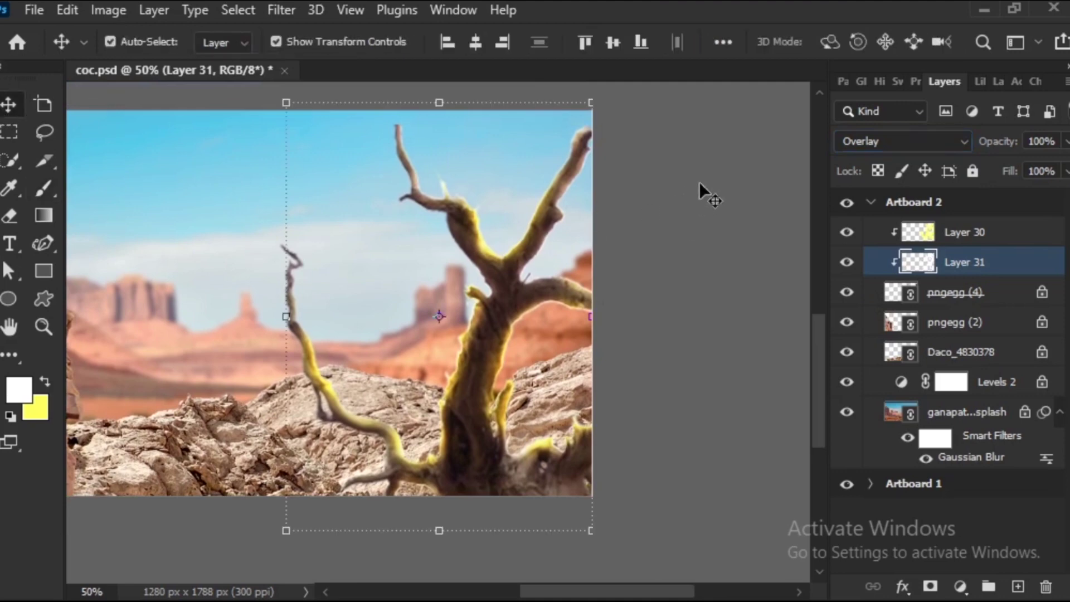
drag(699, 182, 699, 212)
click(901, 171)
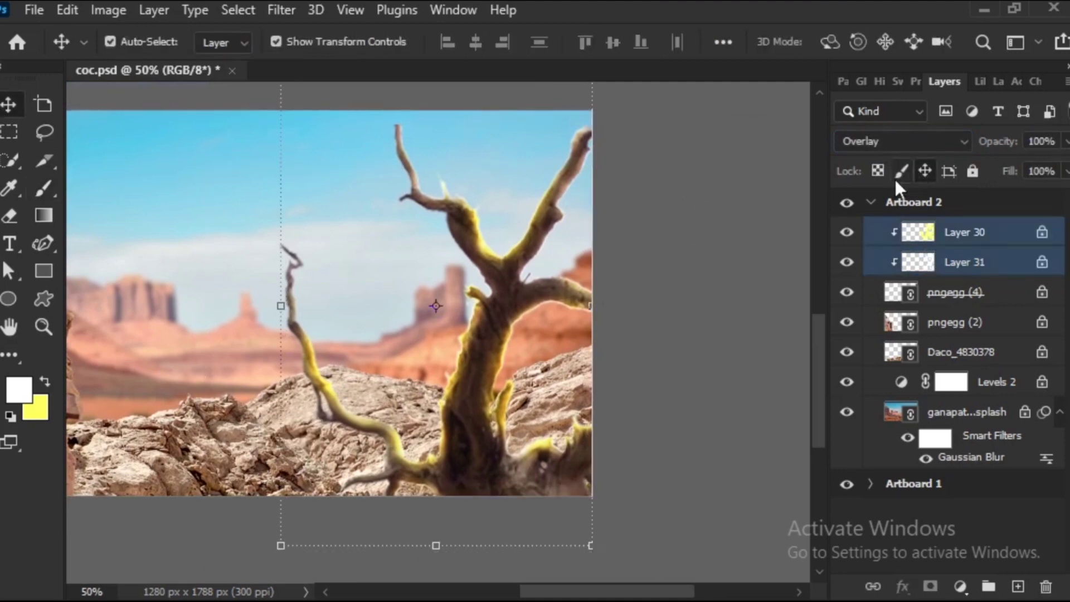
click(640, 263)
scroll(628, 454, up, 6)
scroll(602, 469, up, 5)
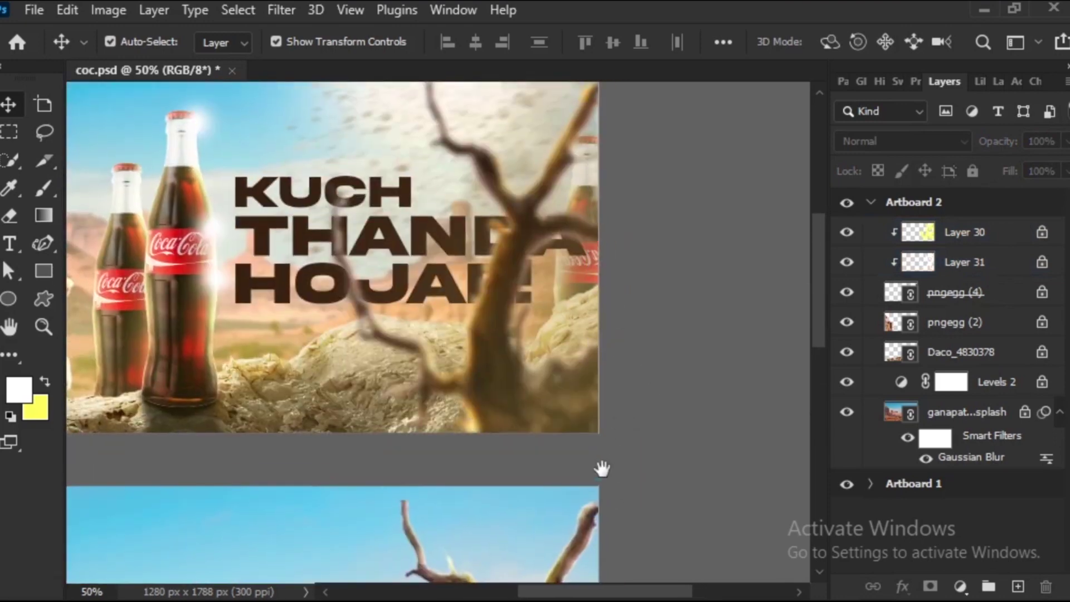
scroll(602, 468, down, 5)
scroll(630, 453, down, 4)
click(991, 298)
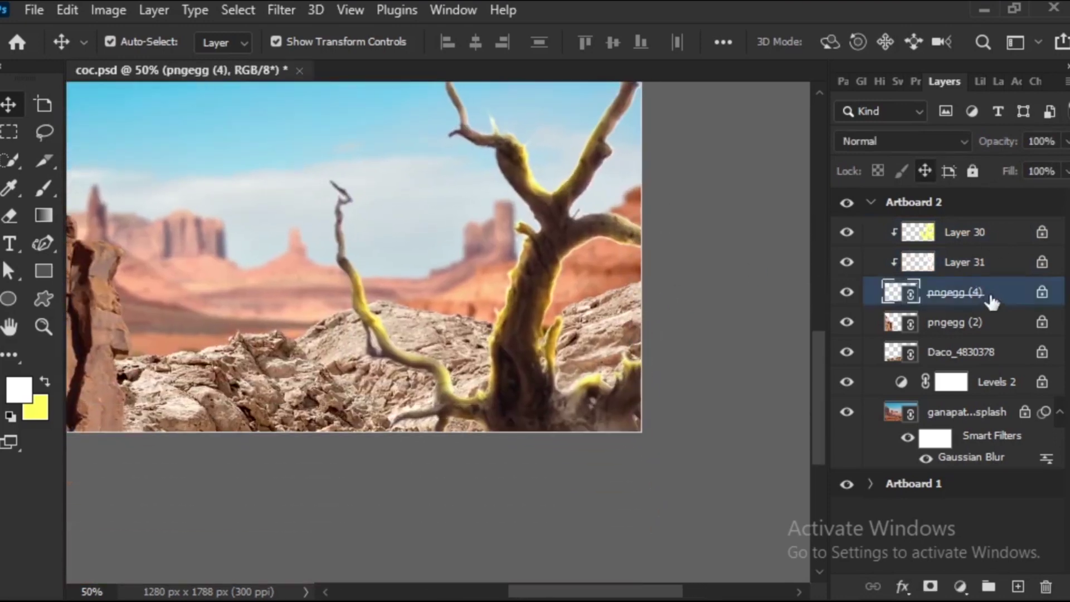
Add a Satin effect to pngegg (4) with a 49° angle and apply it.
click(903, 586)
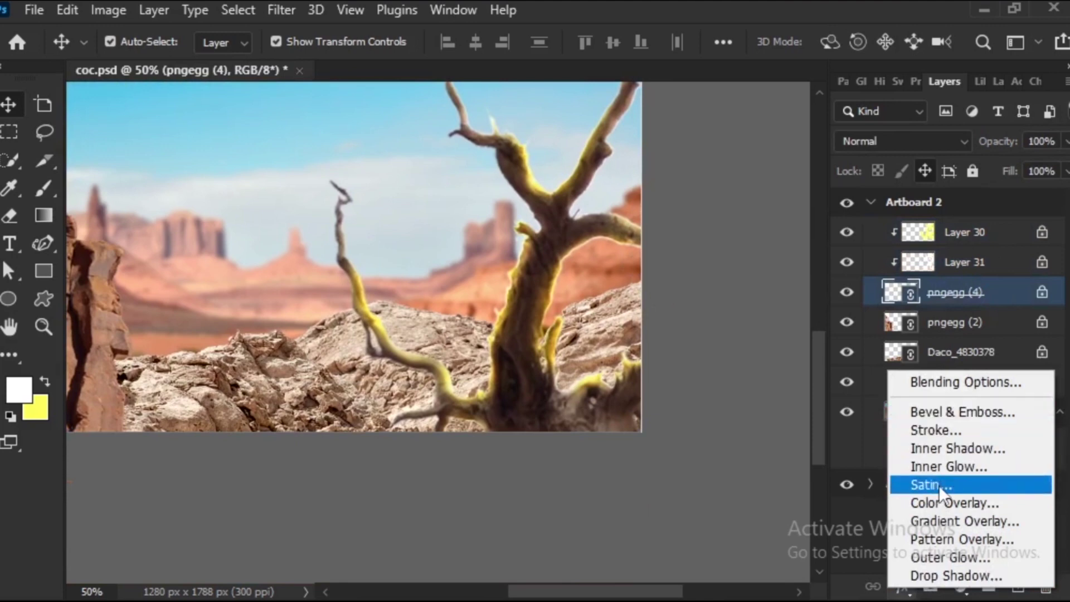
click(938, 485)
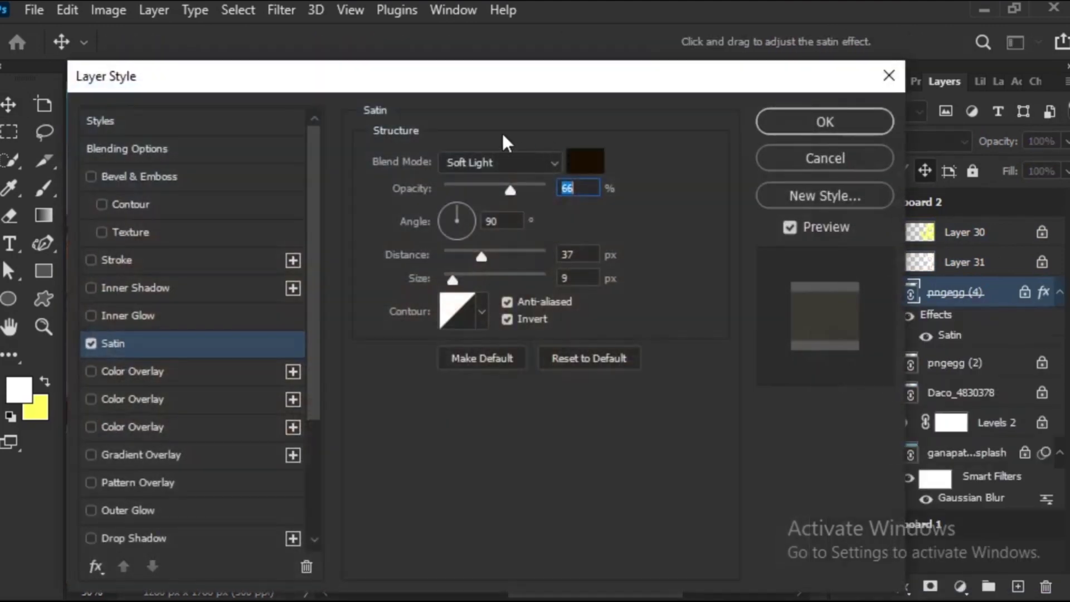
drag(510, 84, 1061, 168)
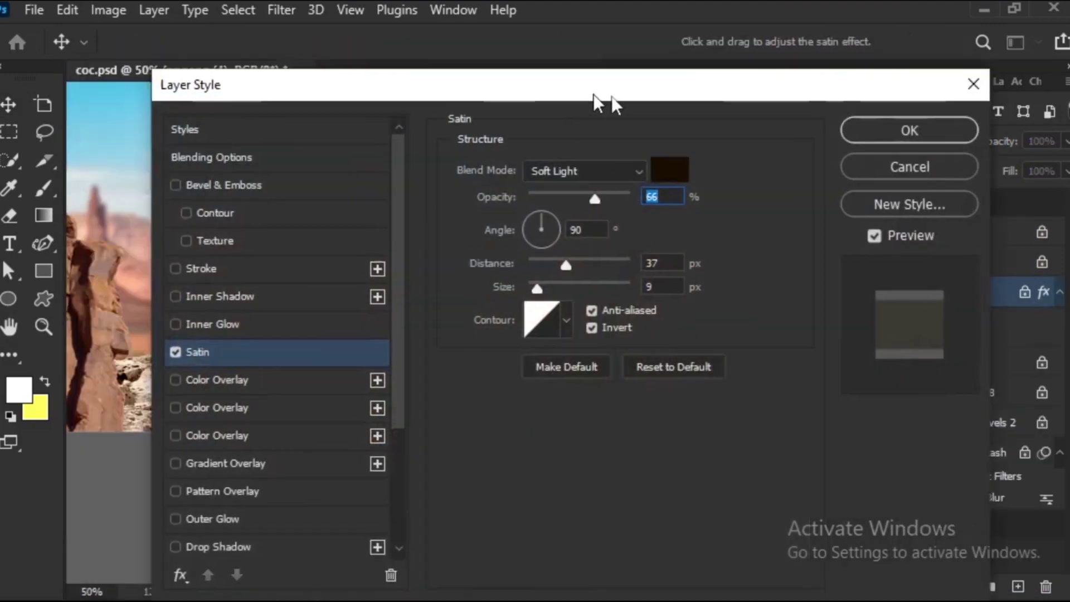
drag(448, 284, 468, 290)
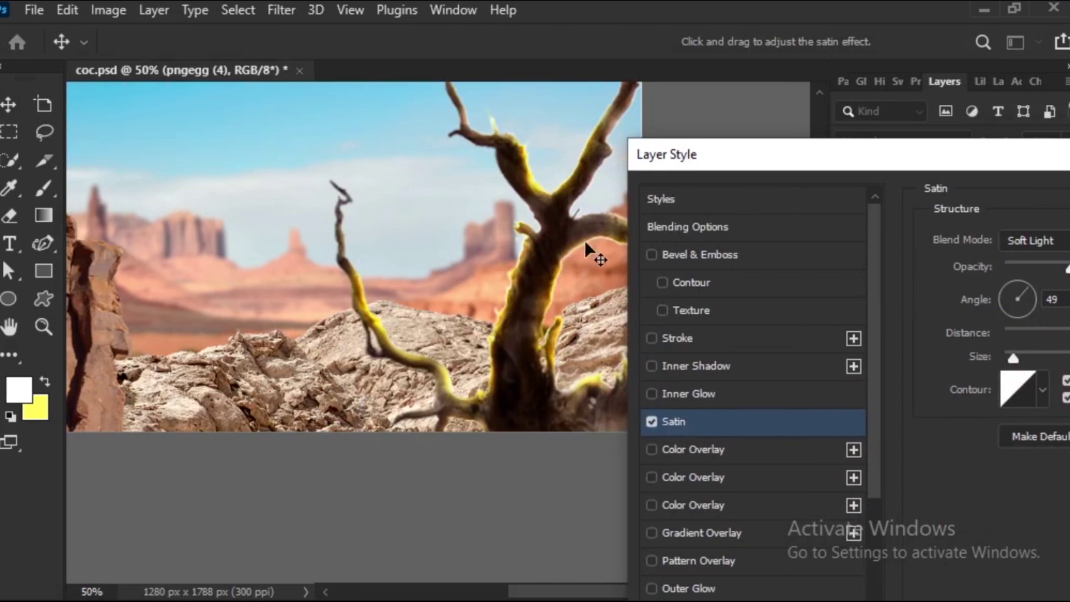
drag(824, 160, 688, 166)
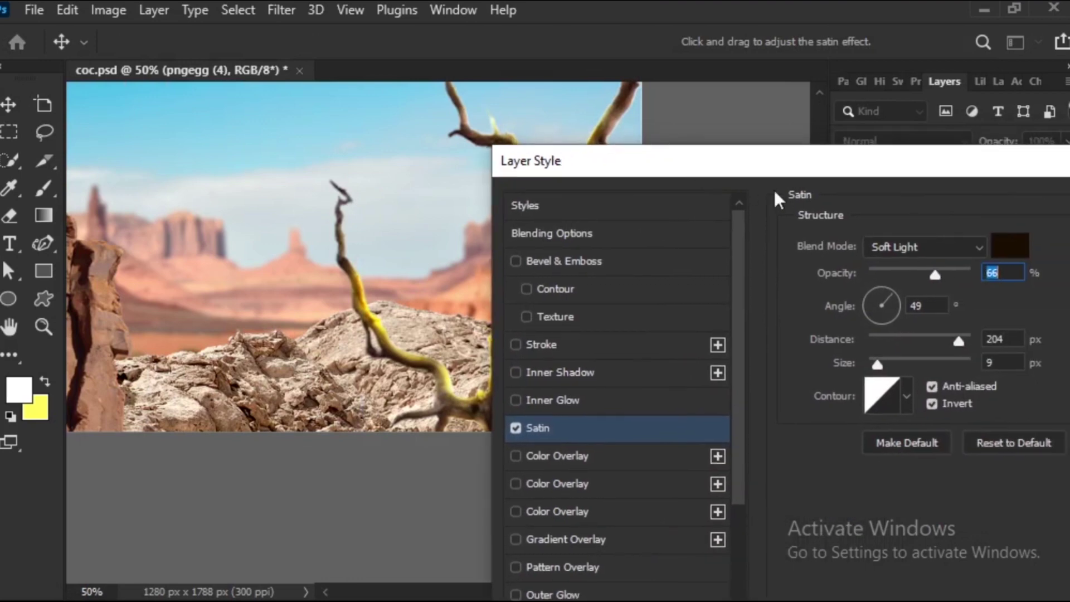
drag(864, 167, 617, 148)
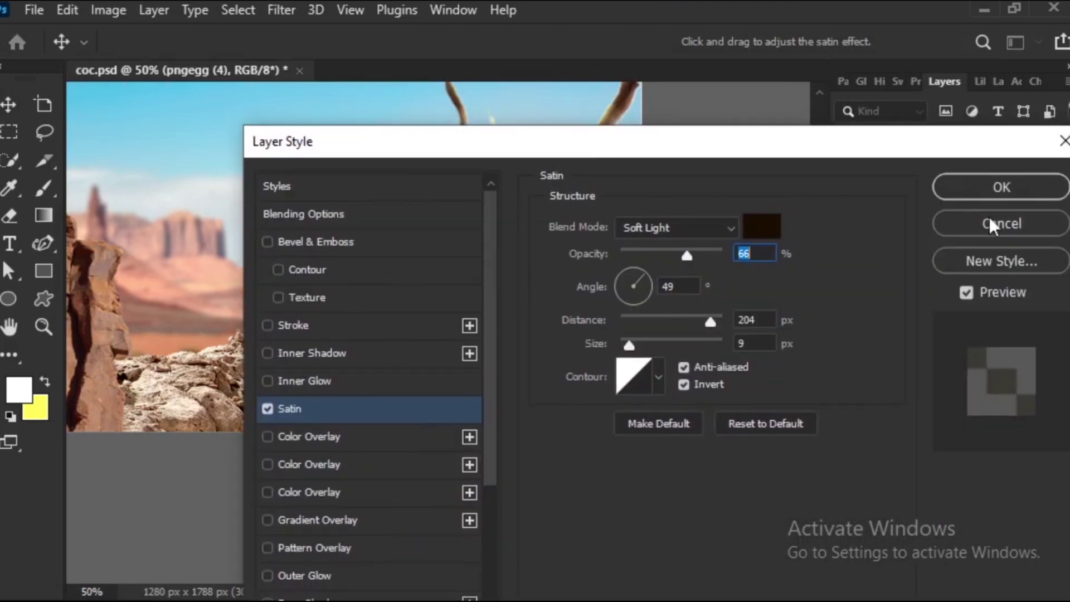
key(Tab)
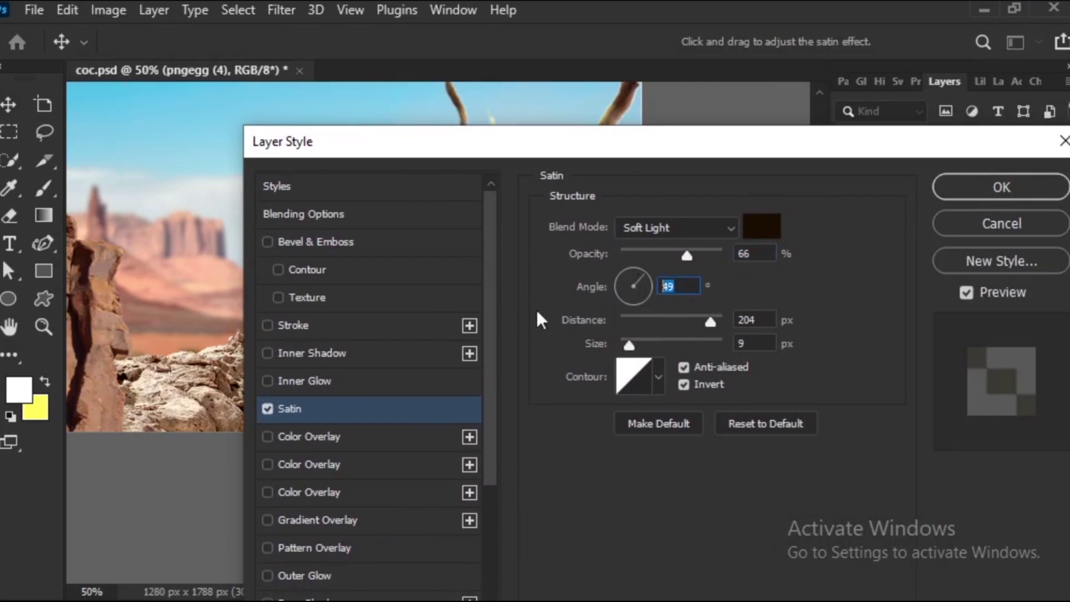
text(0)
click(996, 195)
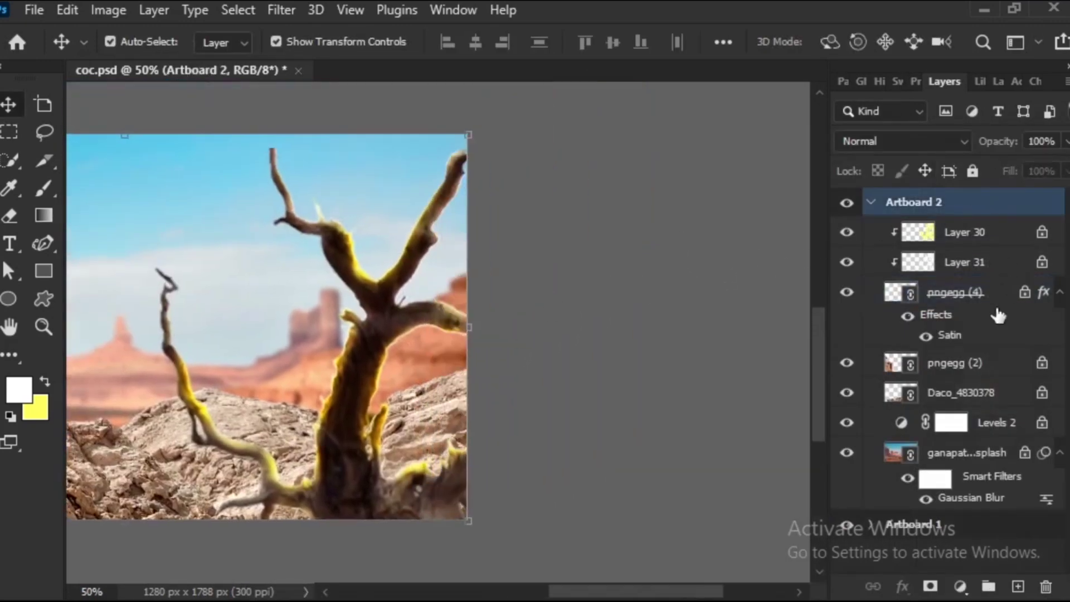
Reopen the Satin effect, set a dark brown colour and reduce distance to 1 px.
click(969, 334)
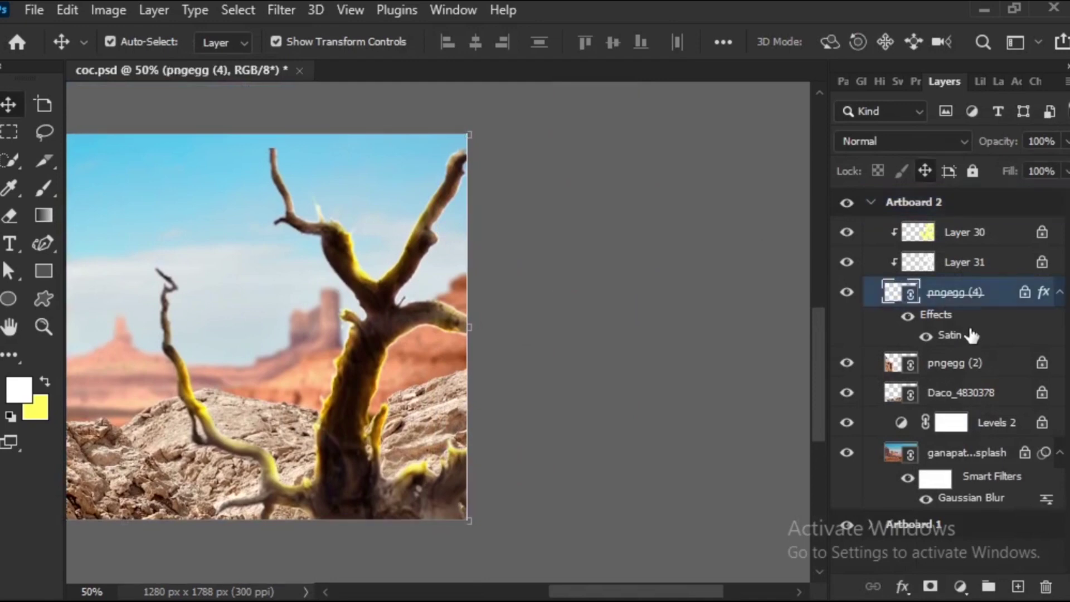
double_click(968, 334)
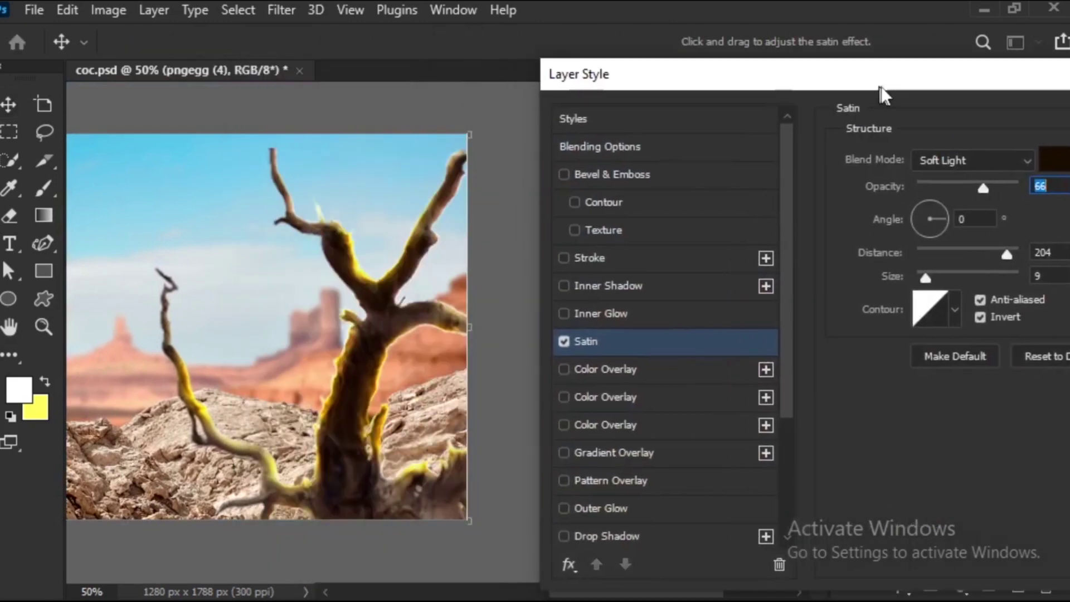
drag(584, 87, 852, 93)
click(1008, 173)
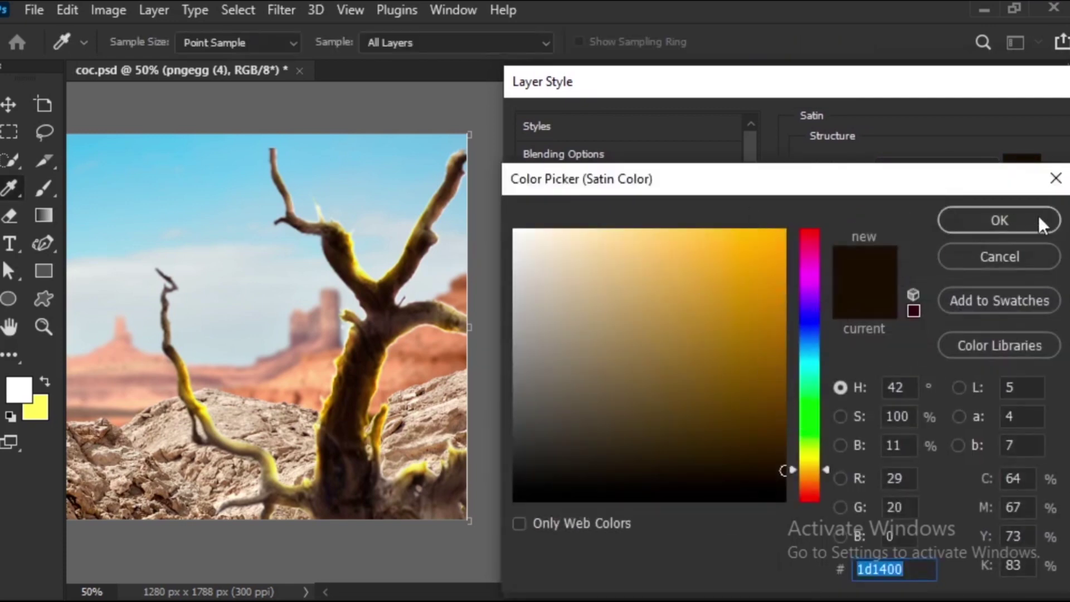
click(1039, 218)
drag(935, 269, 810, 270)
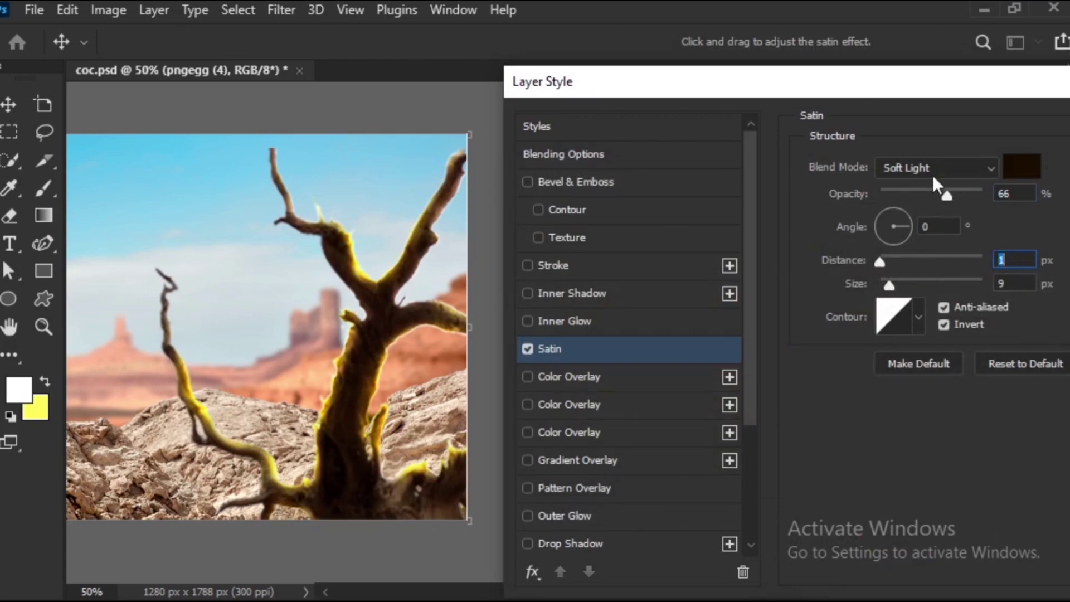
Compare Overlay and Soft Light satin blending, keeping Soft Light at 71% opacity.
click(946, 165)
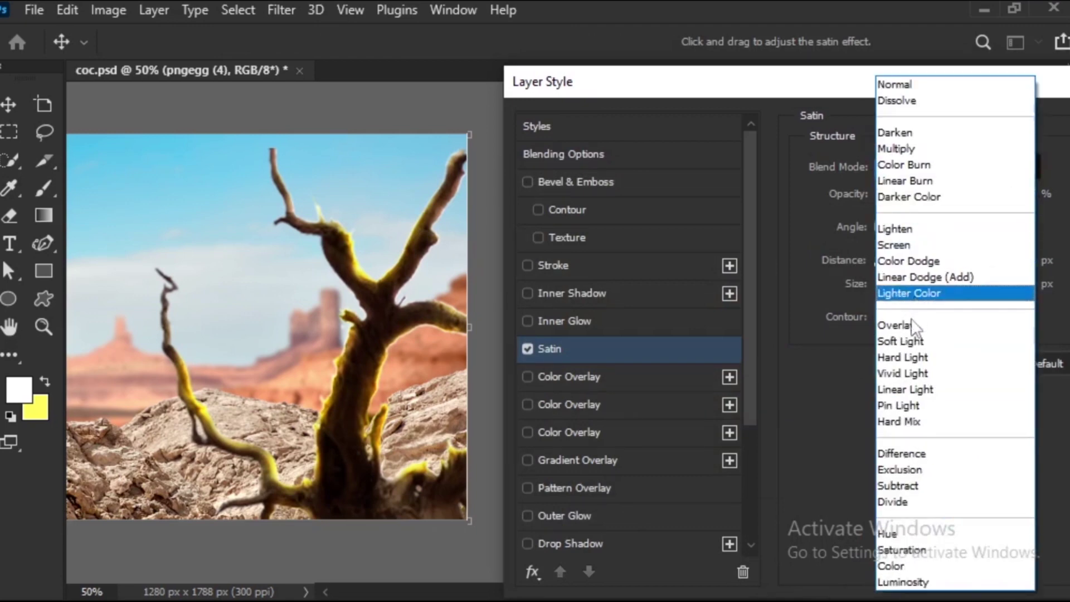
click(922, 319)
click(938, 170)
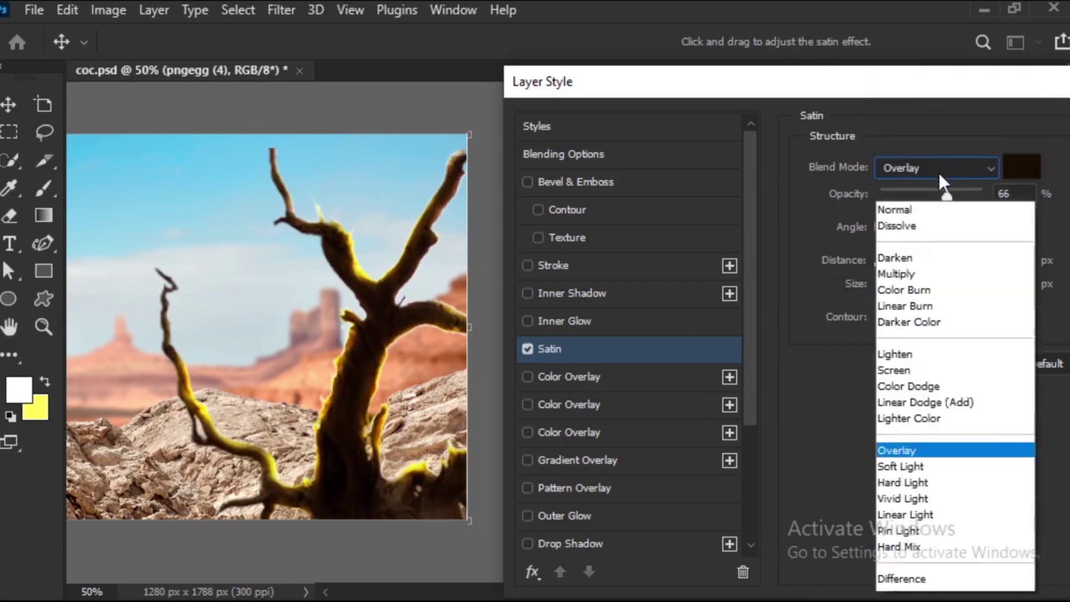
click(916, 335)
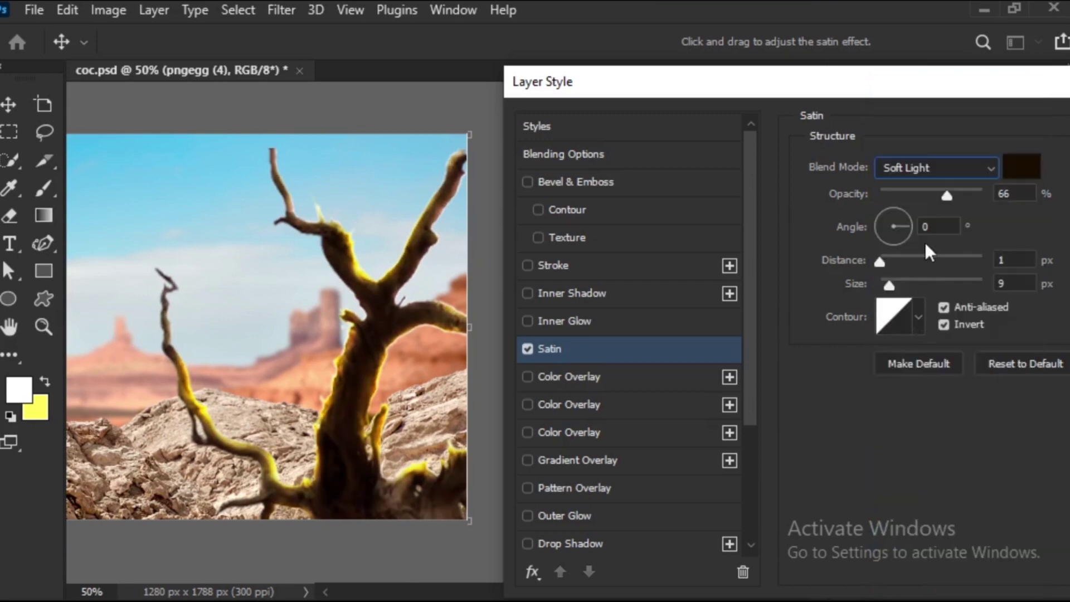
drag(935, 192, 930, 192)
click(946, 170)
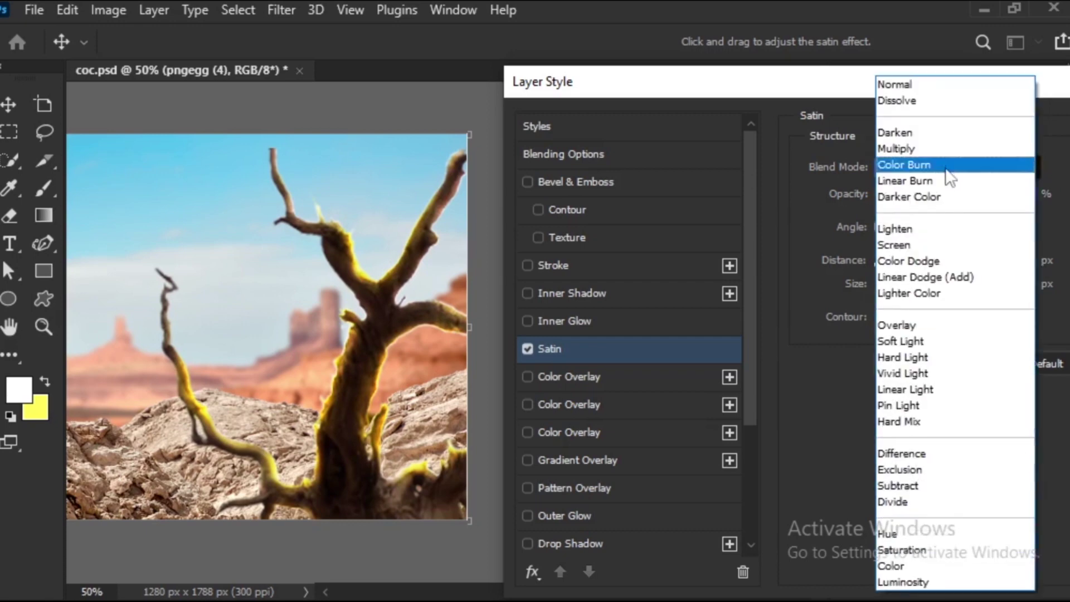
click(917, 322)
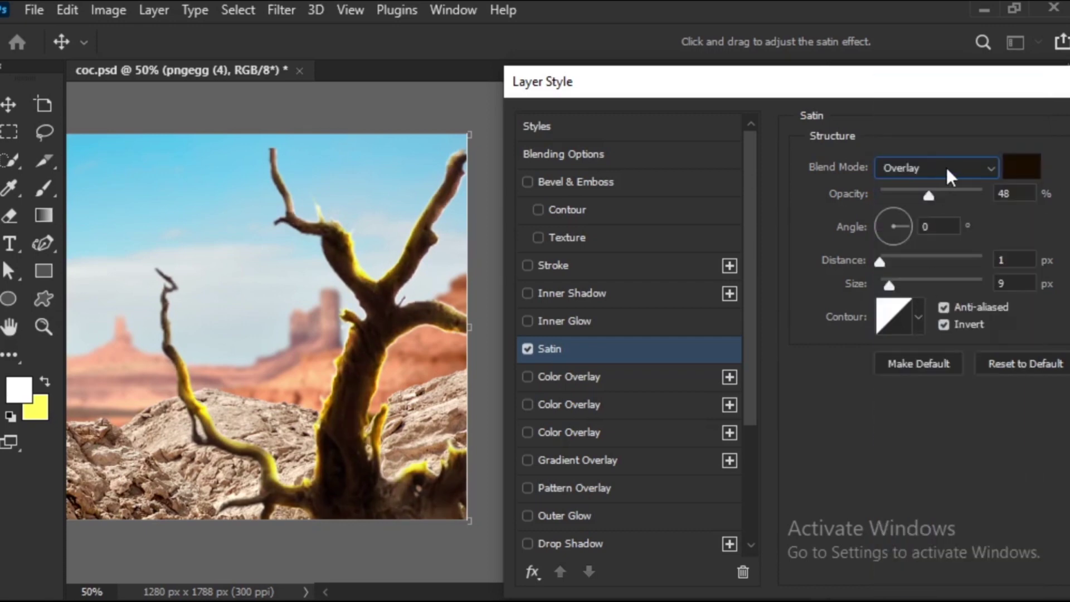
click(947, 171)
click(908, 336)
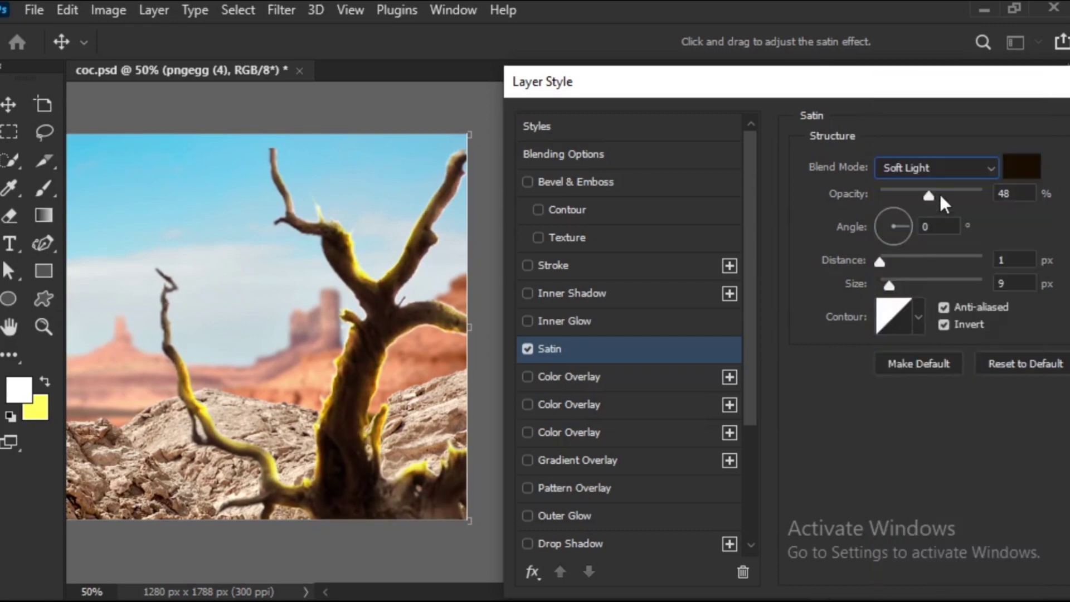
drag(940, 195, 958, 207)
Fine-tune the satin size, distance and angle, then apply the effect.
mouse_move(892, 289)
mouse_down()
mouse_move(910, 285)
mouse_move(871, 282)
mouse_move(884, 284)
mouse_up()
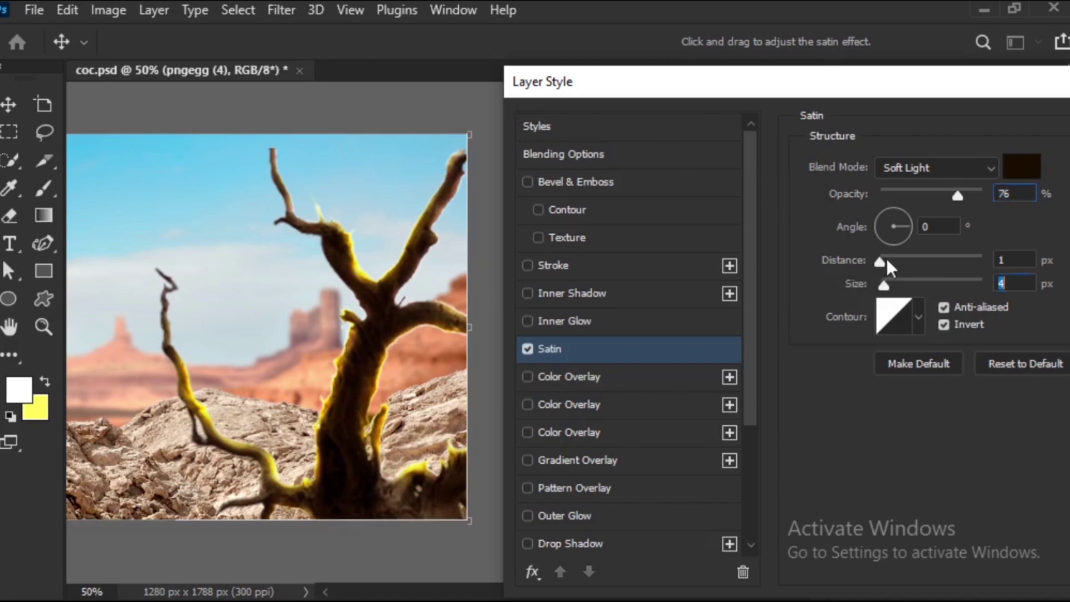
click(878, 265)
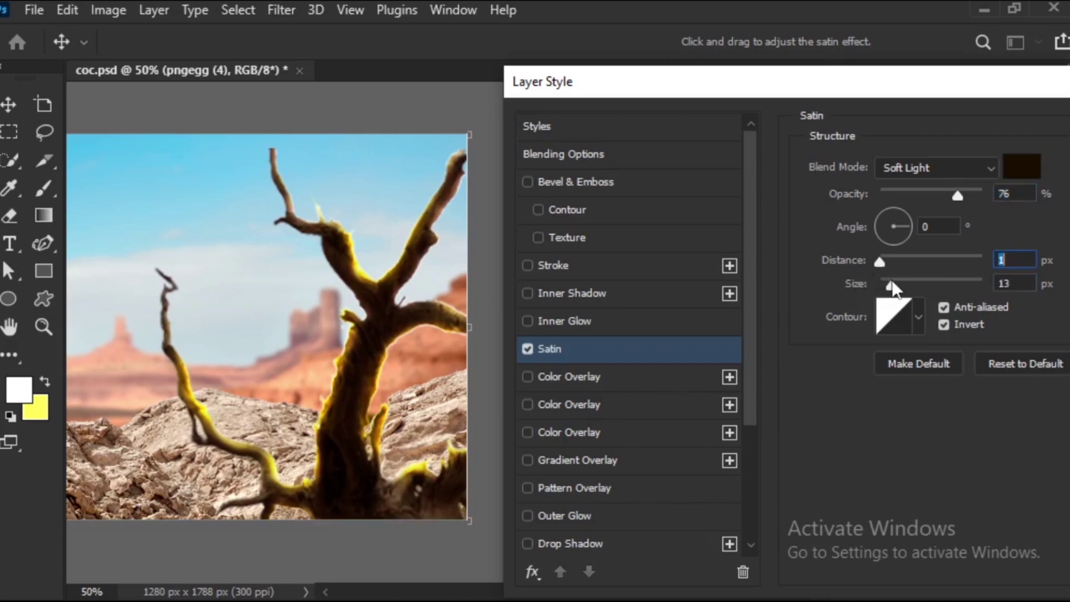
drag(891, 287, 881, 288)
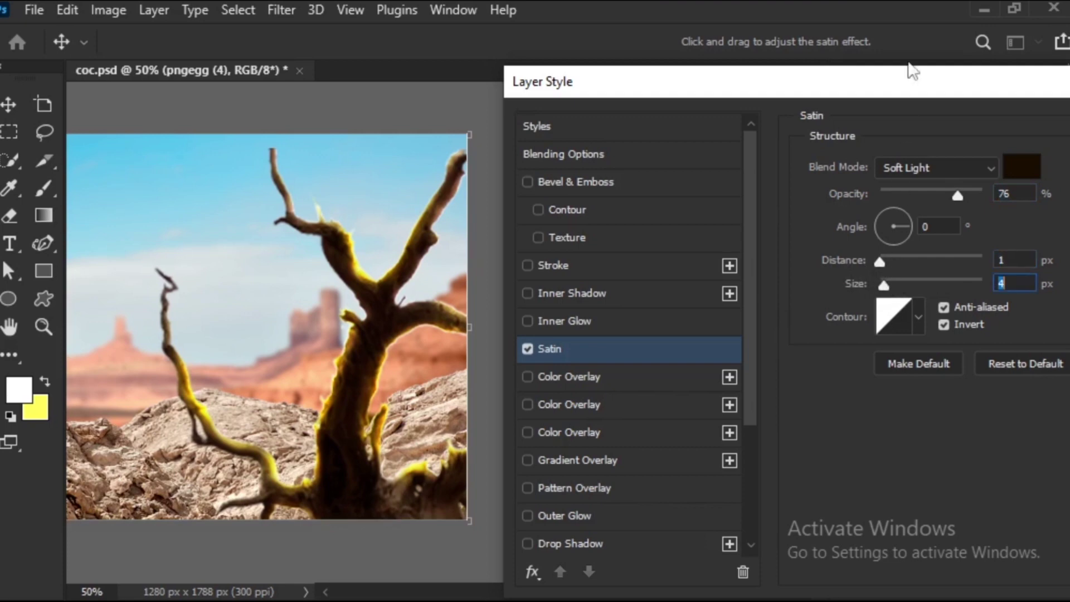
drag(907, 72, 1041, 65)
drag(282, 318, 427, 260)
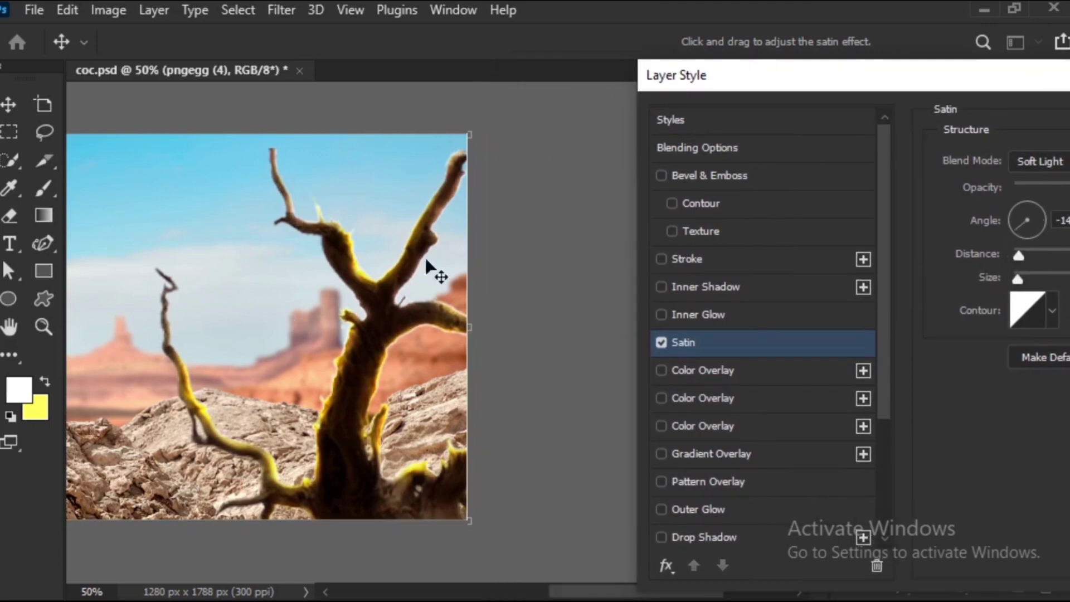
drag(882, 87, 441, 153)
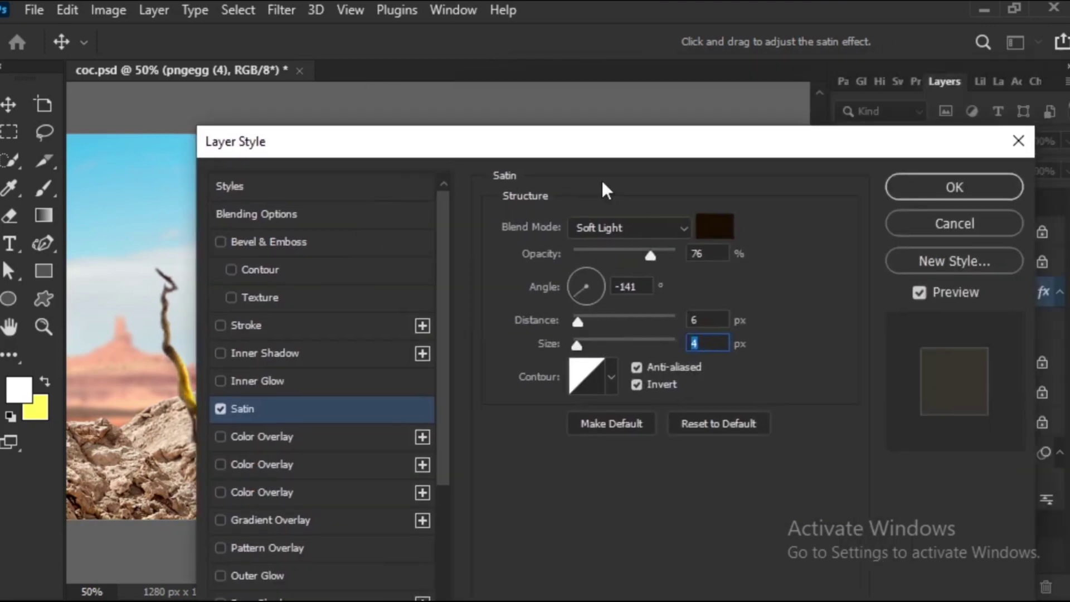
click(953, 188)
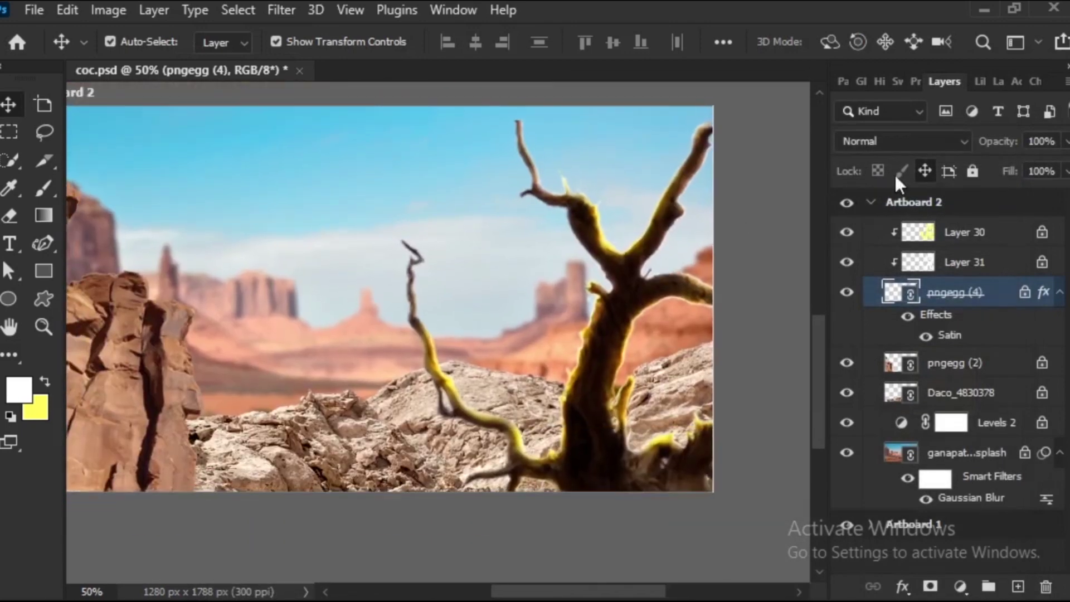
Group the tree layer pngegg (4) and its layers up to Layer 30 into Group 4.
click(485, 295)
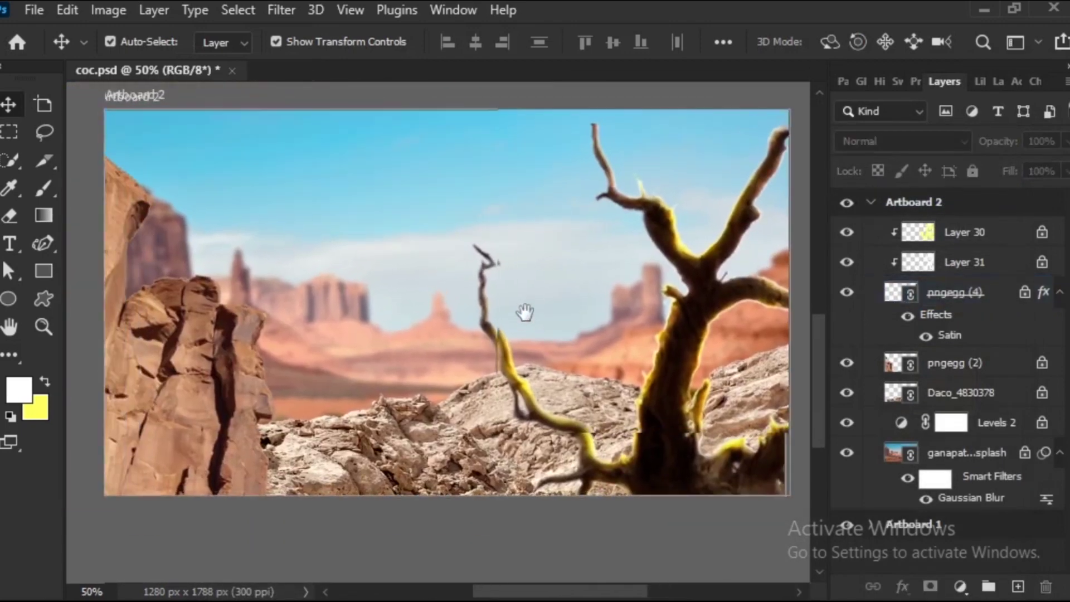
key(ctrl+minus)
key(ctrl+minus)
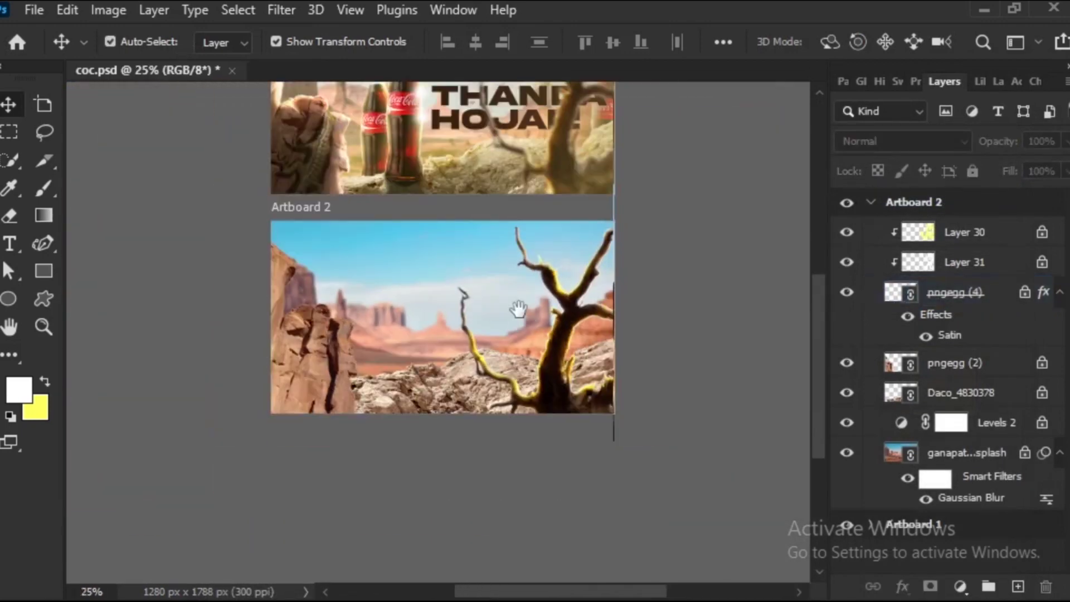
scroll(518, 308, up, 3)
click(971, 299)
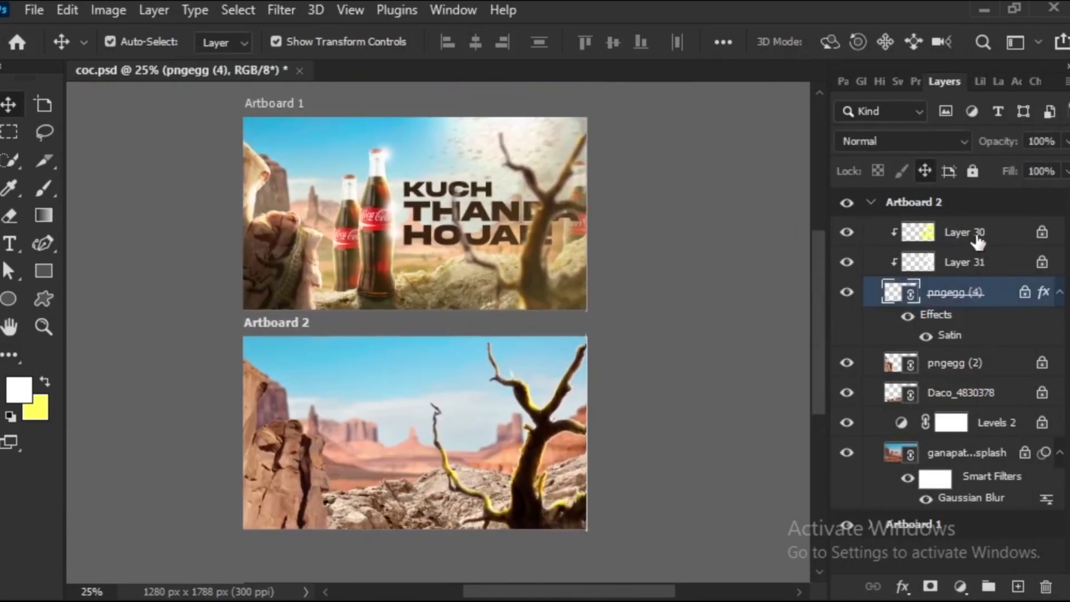
shift+click(975, 237)
key(ctrl+g)
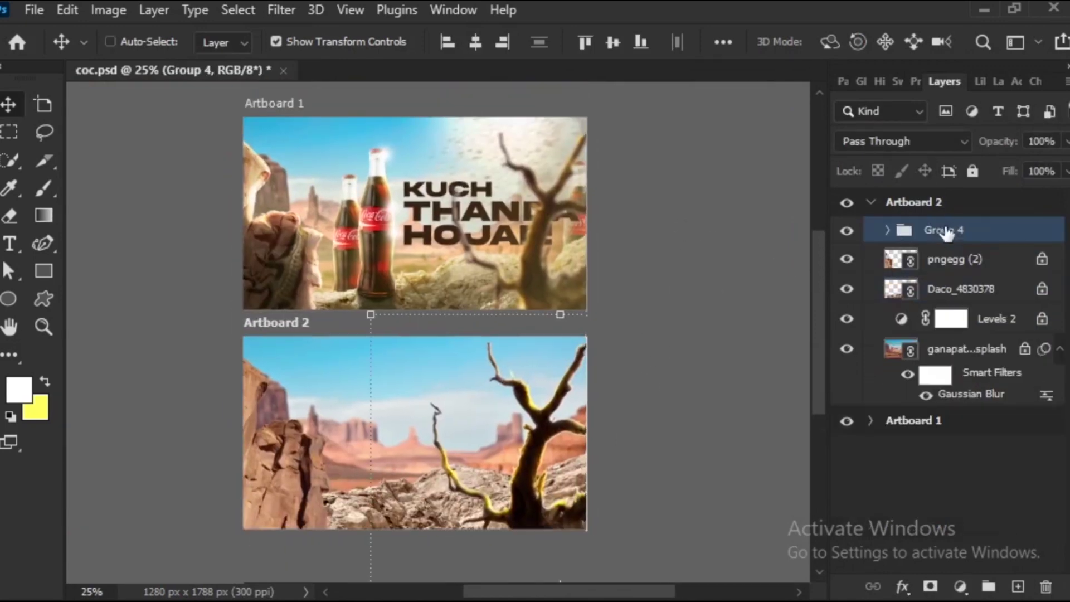
Add a new empty Layer 32 inside Group 4 and clip it to the layers beneath.
click(1019, 587)
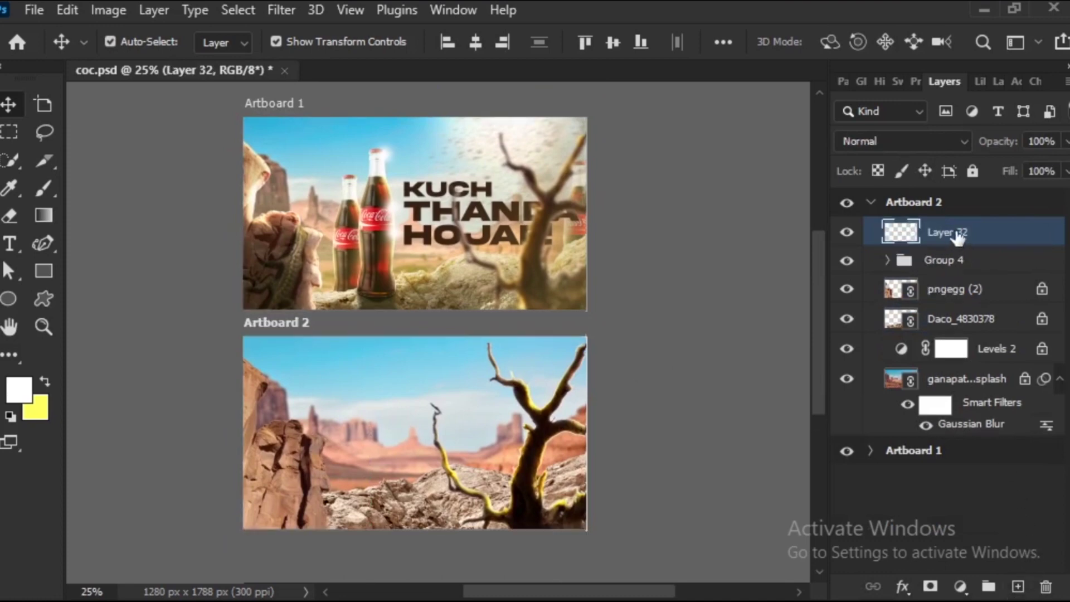
drag(957, 236, 948, 261)
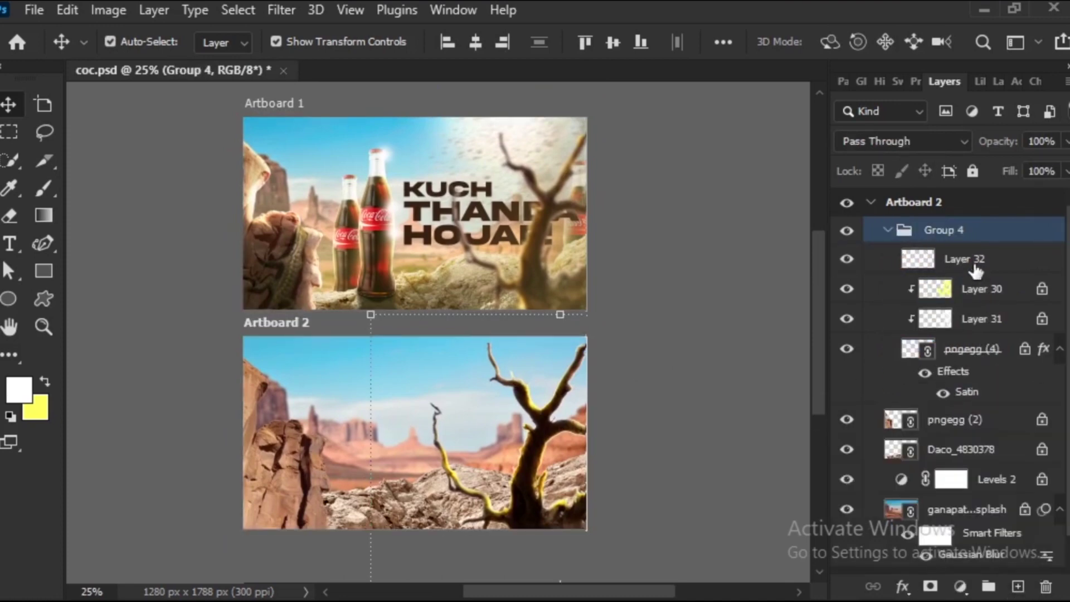
click(971, 271)
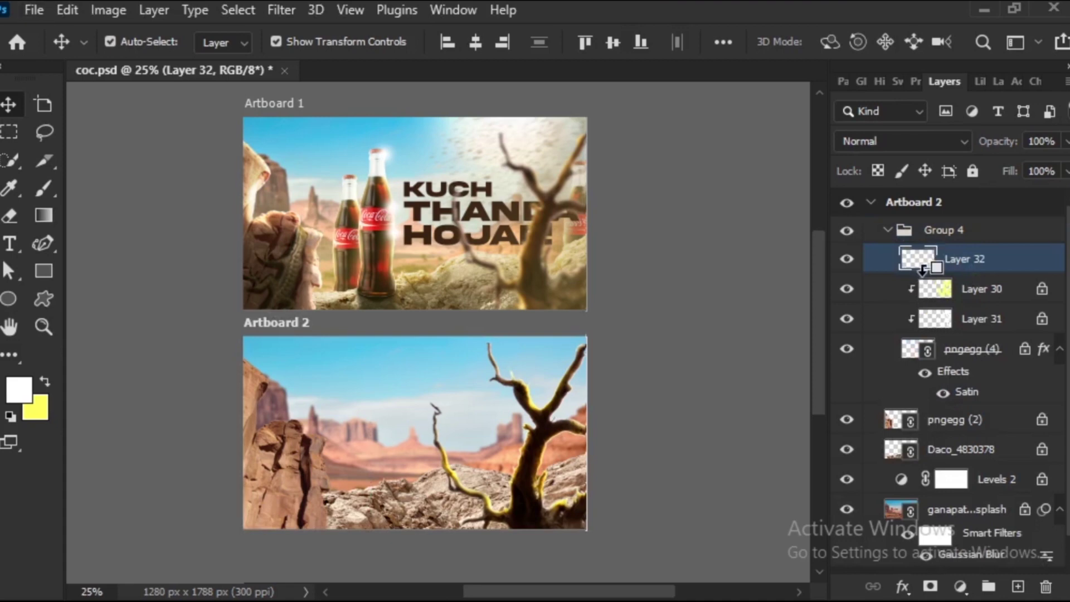
alt+click(920, 269)
scroll(563, 257, down, 3)
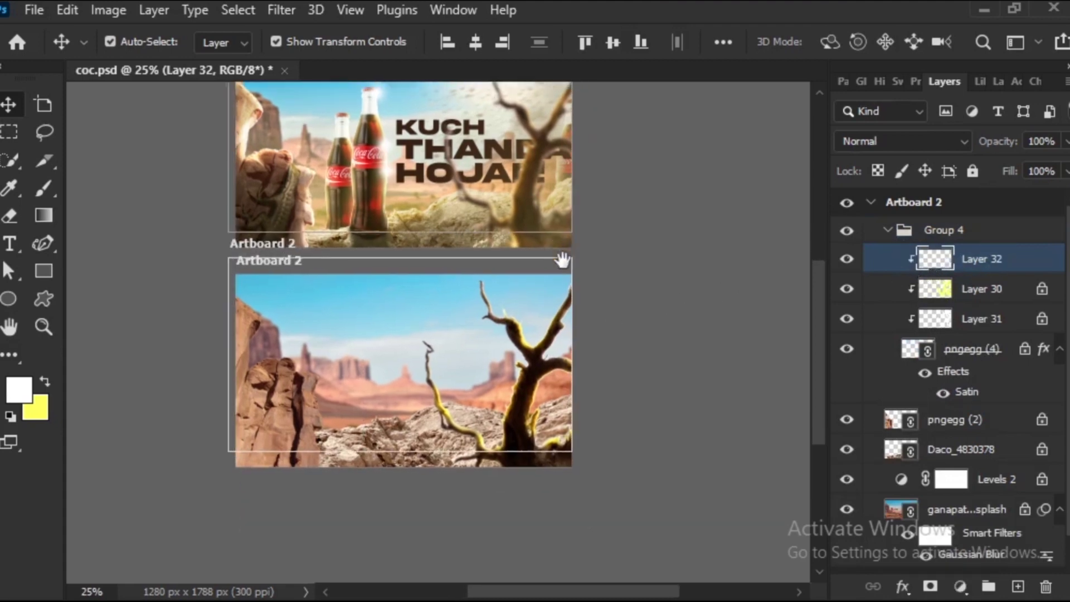
Paint yellow over the tree's lower trunk with a 1102 px soft brush.
key(b)
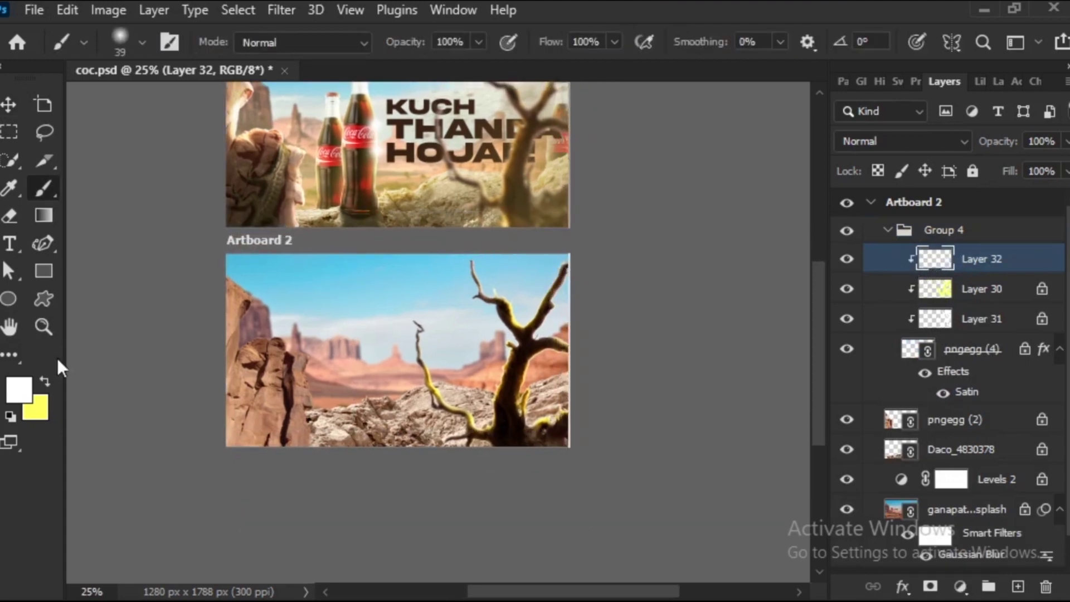
click(46, 382)
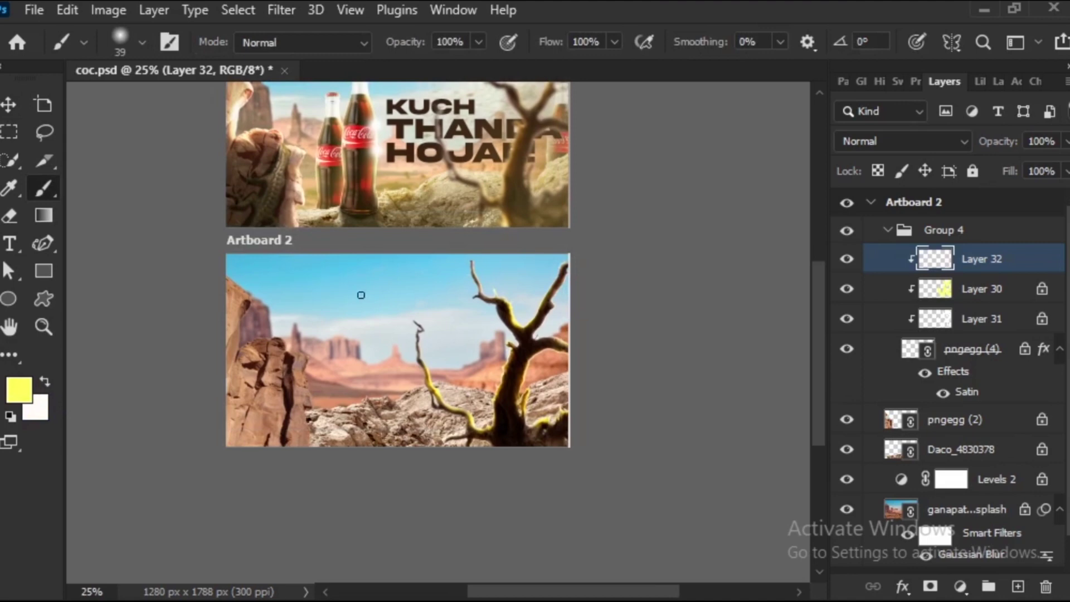
right_click(357, 317)
click(602, 267)
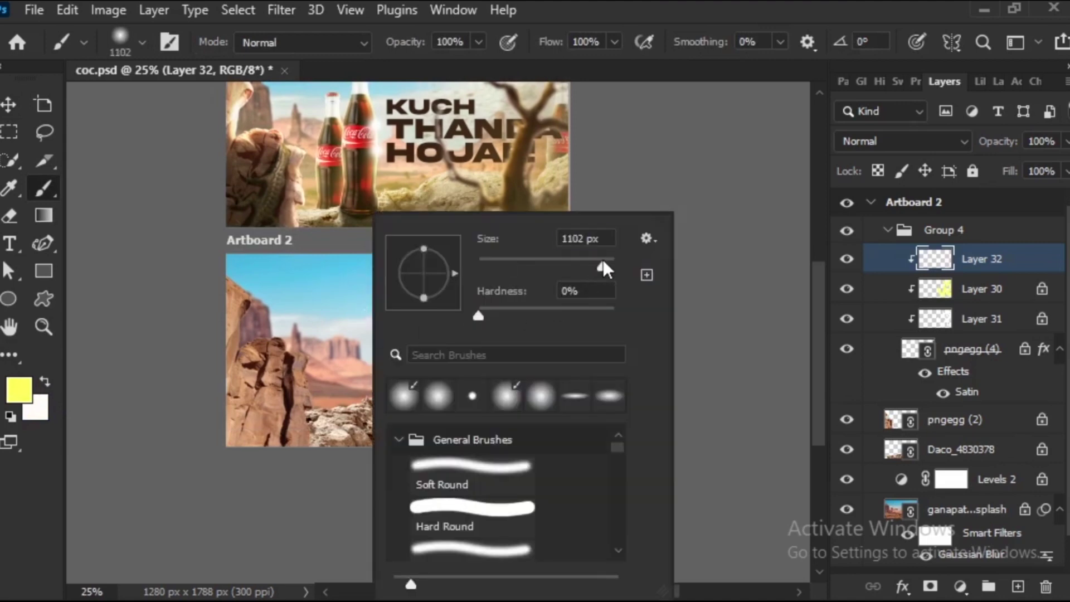
key(Return)
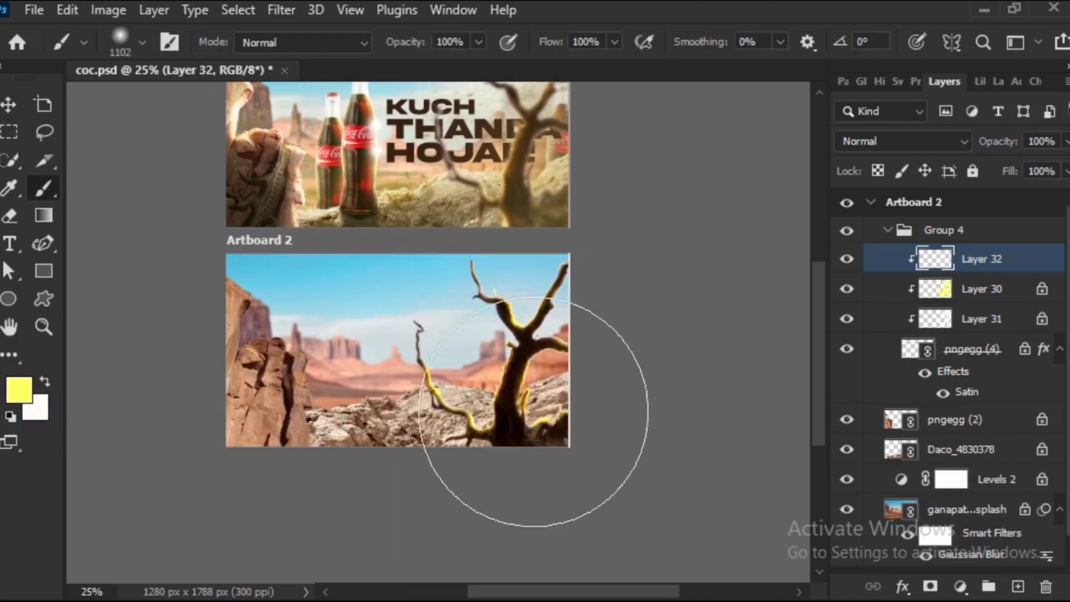
drag(563, 477, 609, 466)
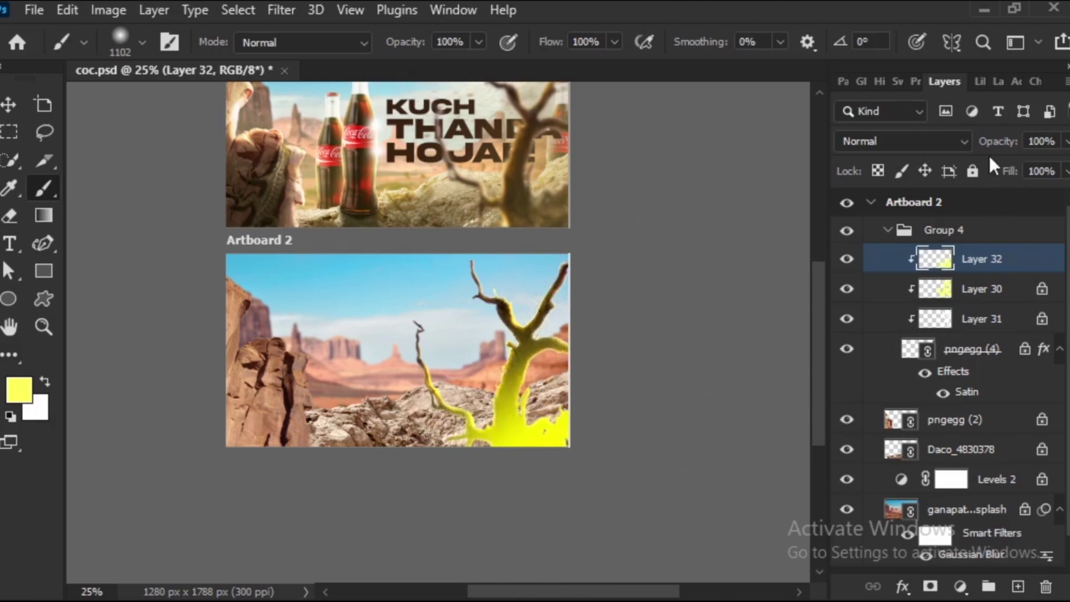
Move the yellow Layer 32 above Group 4 and fade its opacity to 16%.
drag(967, 259, 982, 222)
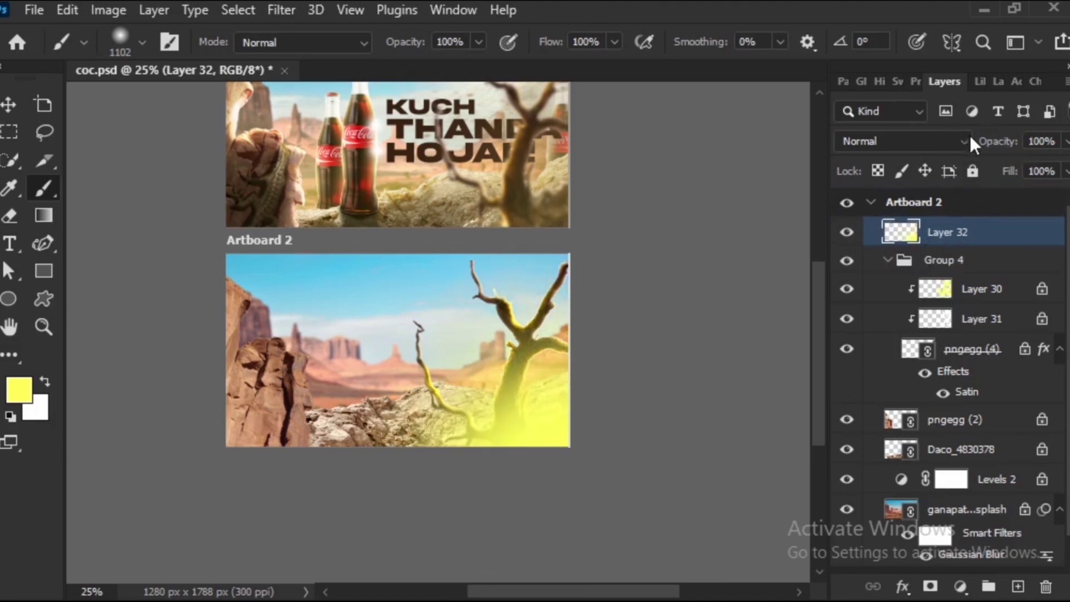
click(1065, 143)
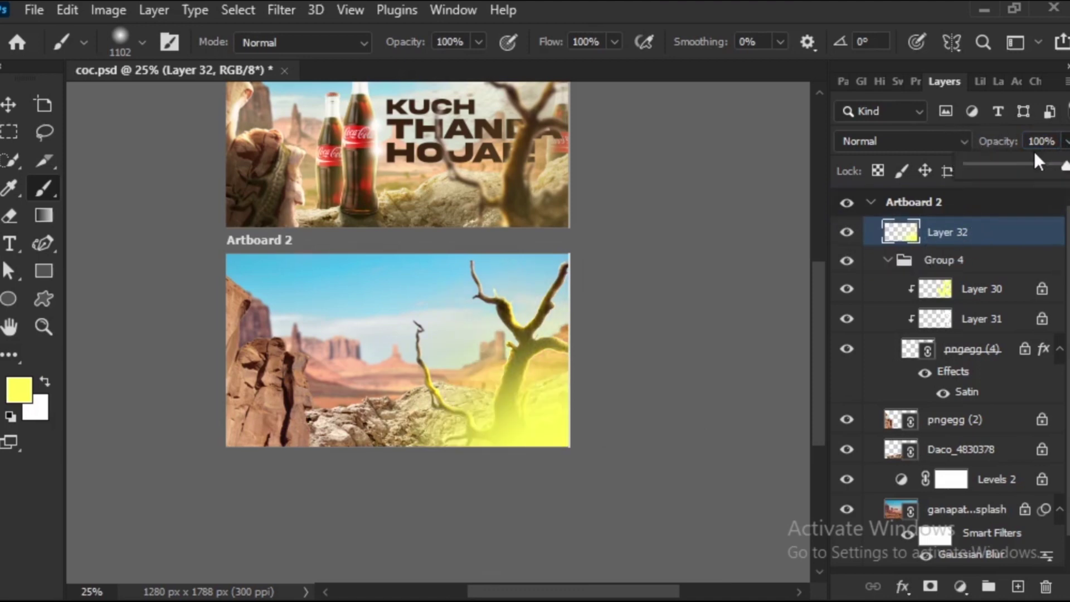
click(988, 166)
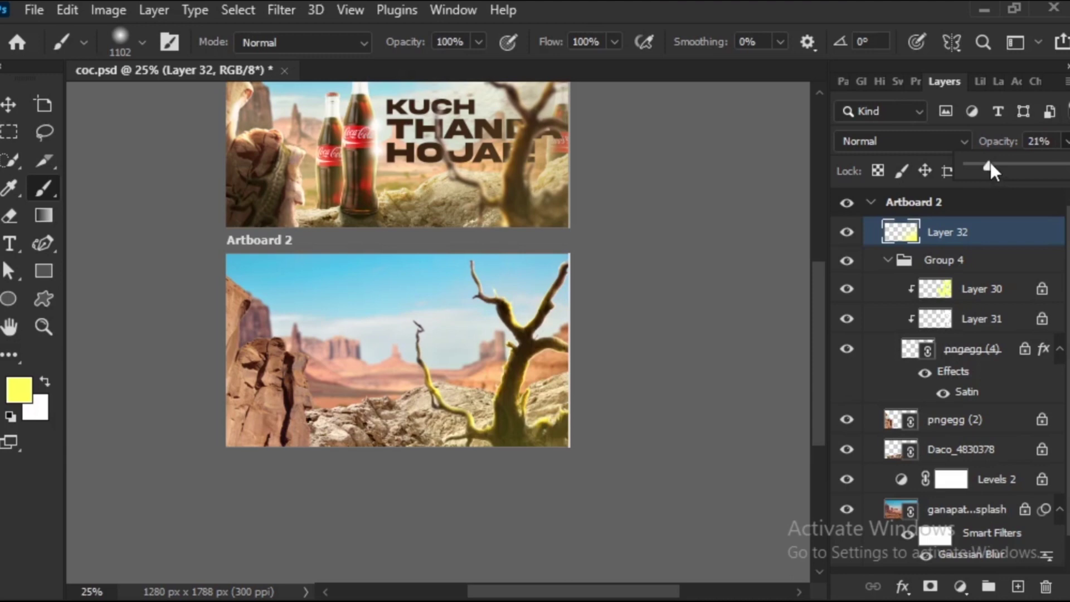
drag(989, 165, 985, 162)
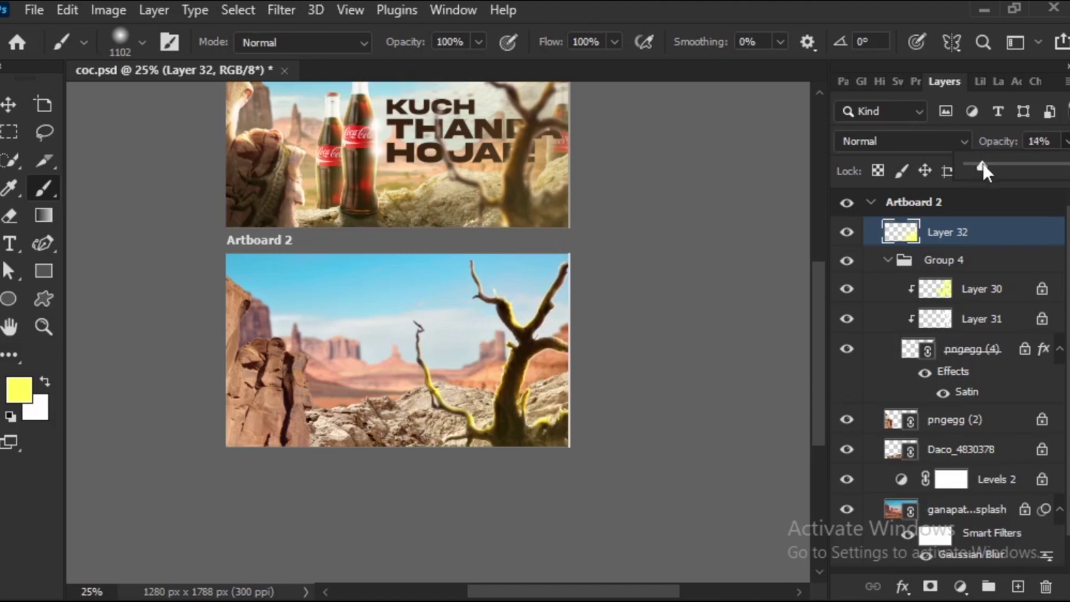
Lock the yellow glow layer's position.
drag(662, 258, 711, 375)
scroll(564, 280, down, 3)
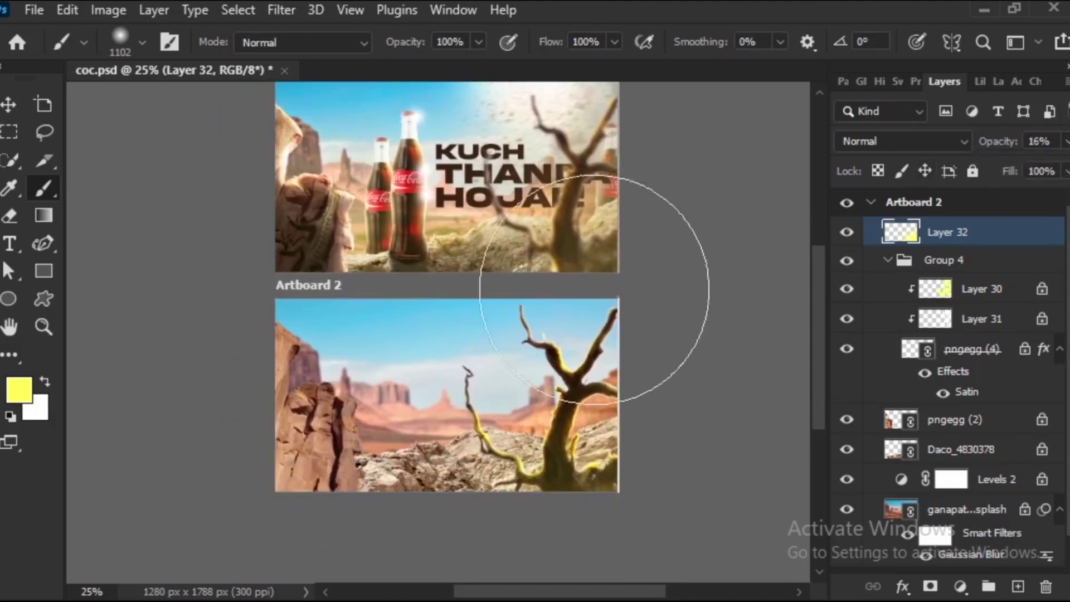
key(v)
scroll(735, 245, down, 2)
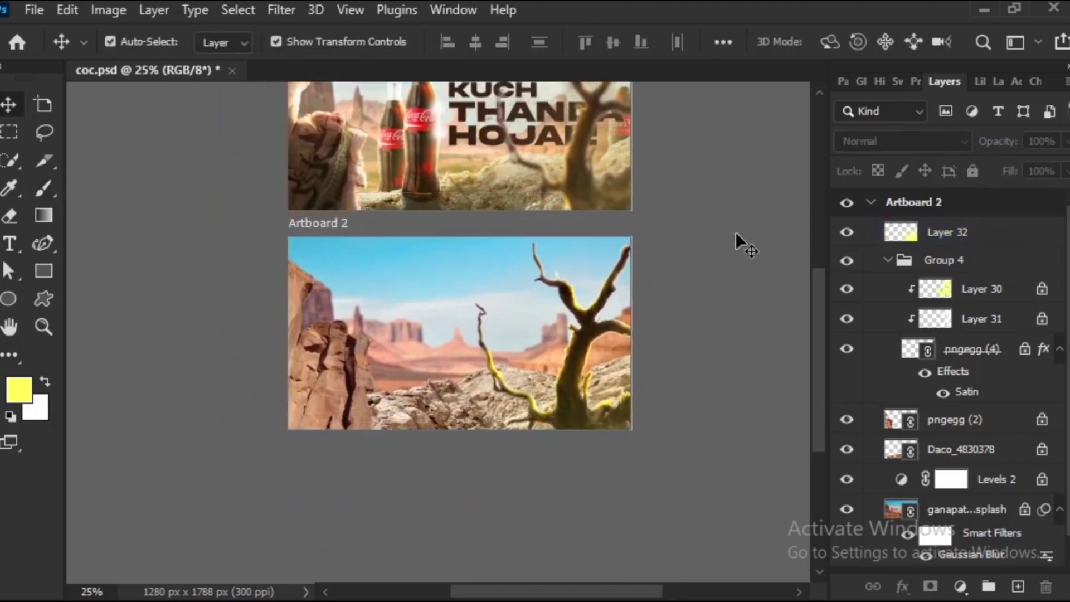
click(926, 170)
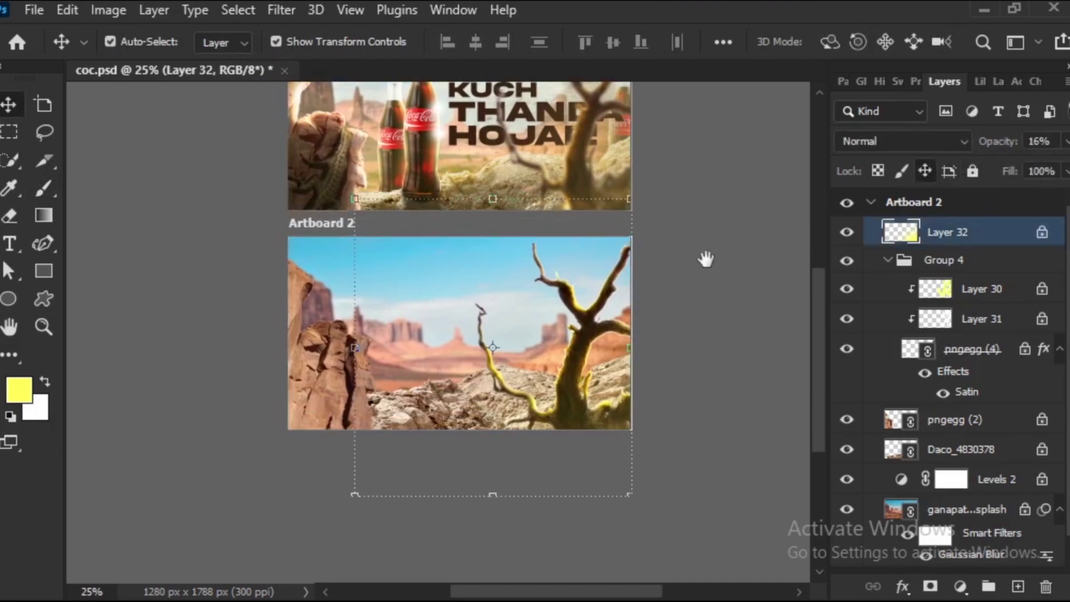
Collapse and fully lock Group 4, then lock Artboard 1.
mouse_move(705, 255)
mouse_down()
mouse_move(648, 413)
mouse_move(659, 273)
mouse_up()
click(888, 260)
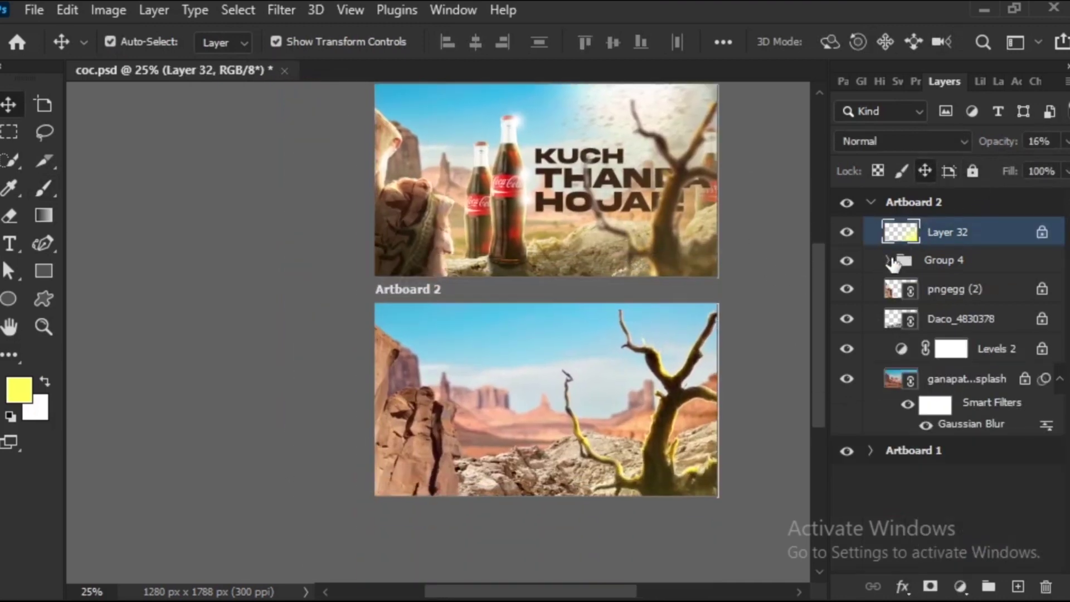
drag(550, 299, 559, 351)
click(947, 261)
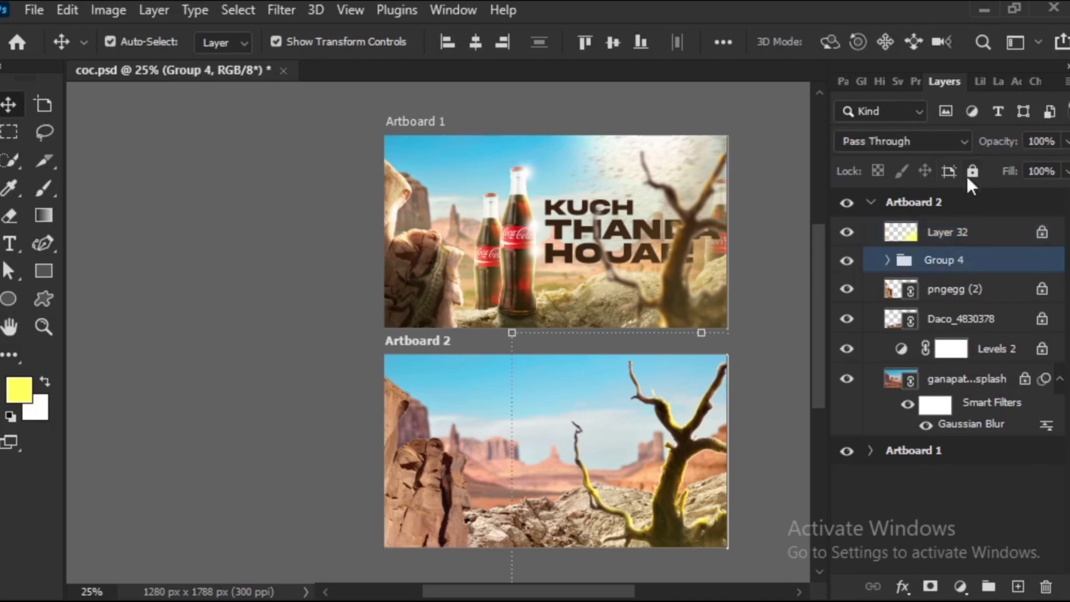
click(973, 171)
click(914, 450)
scroll(652, 315, down, 1)
drag(652, 315, 636, 386)
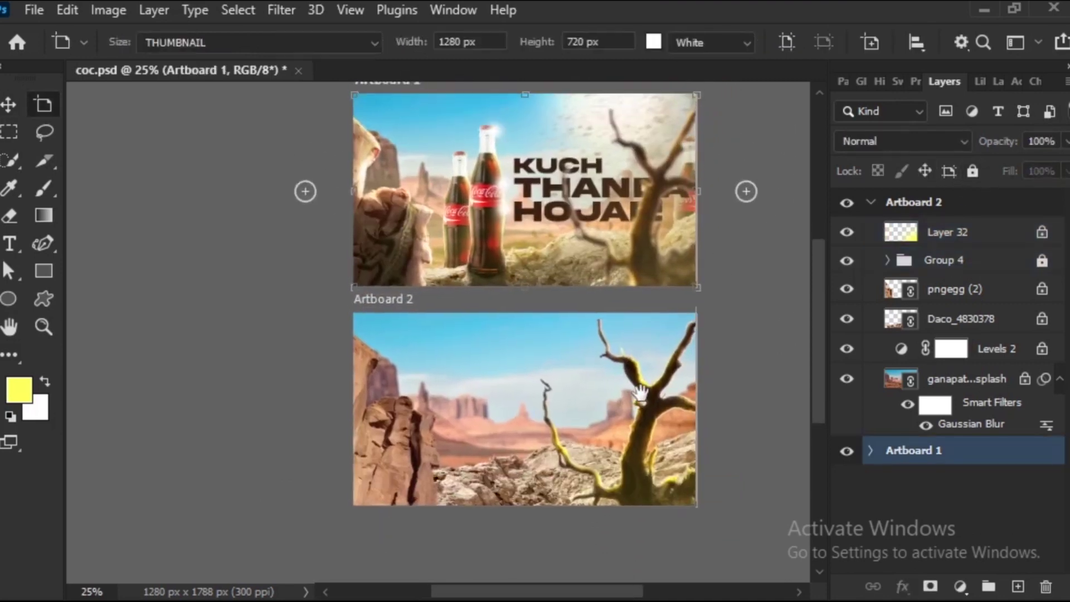
scroll(635, 386, down, 1)
click(972, 170)
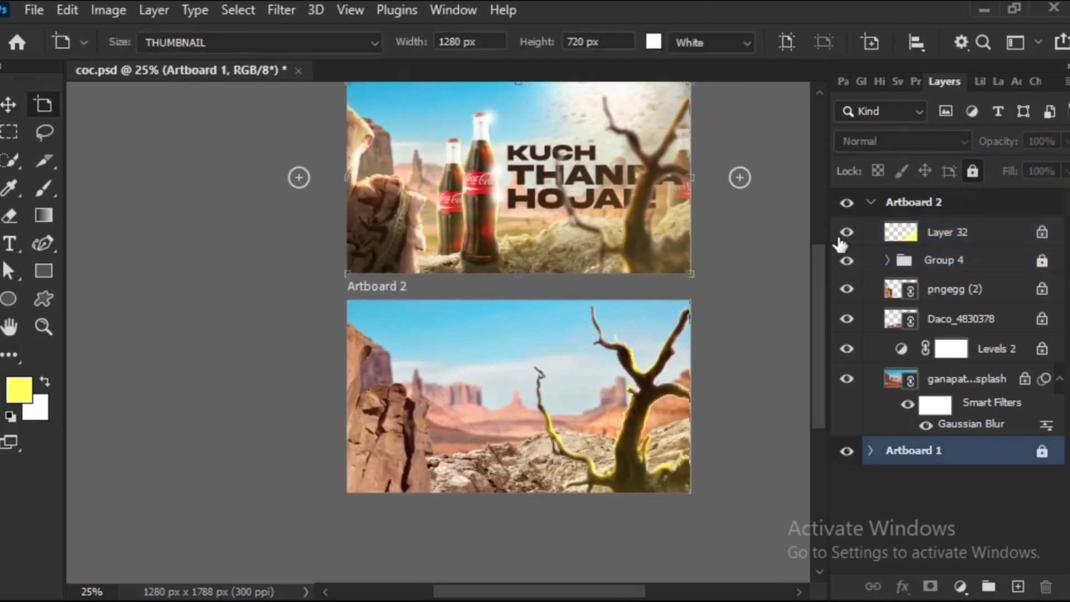
key(v)
scroll(594, 304, up, 2)
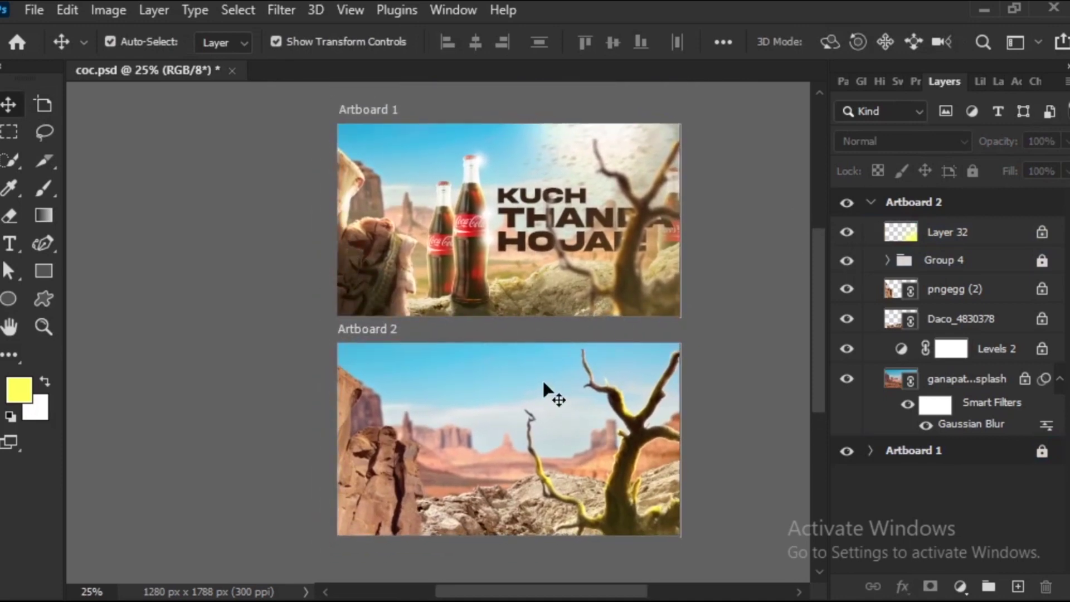
Select and unhide the pngegg (2) rock layer, then add new Layer 33 above it.
key(ctrl+plus)
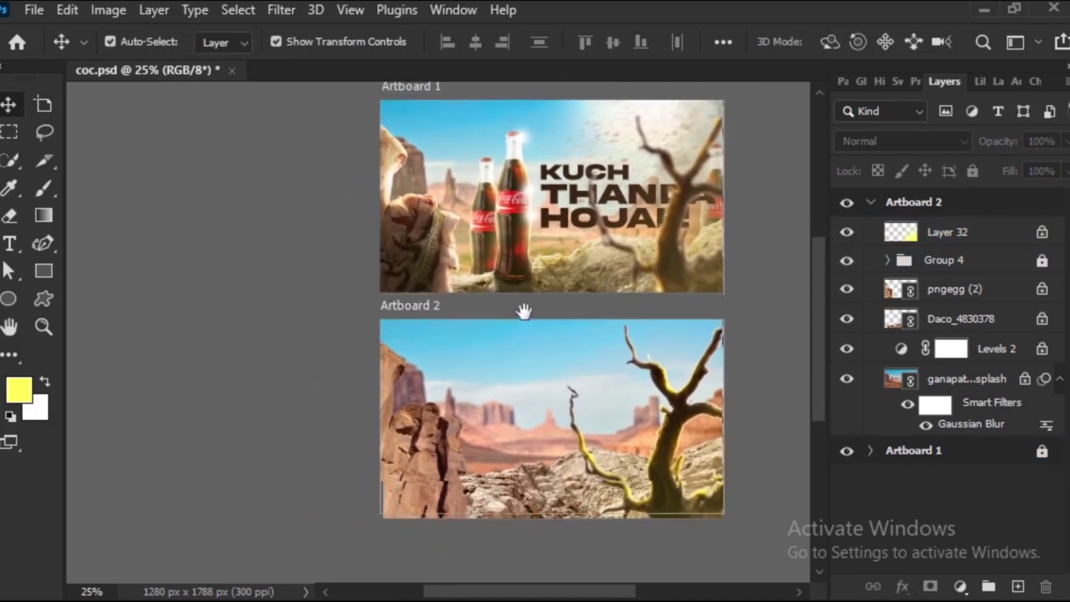
key(ctrl+plus)
key(ctrl+plus)
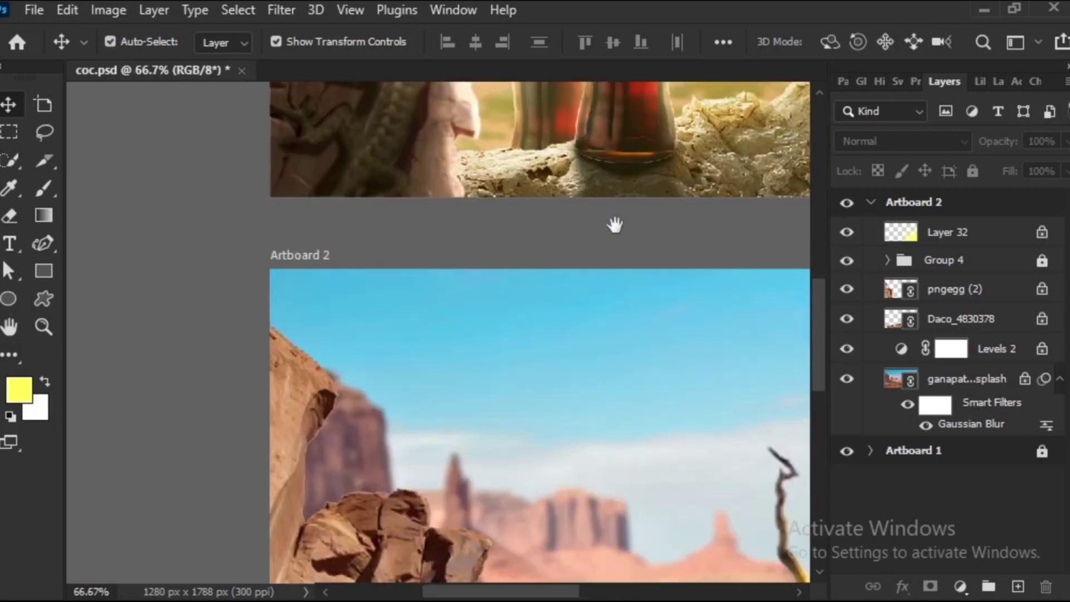
scroll(614, 224, up, 5)
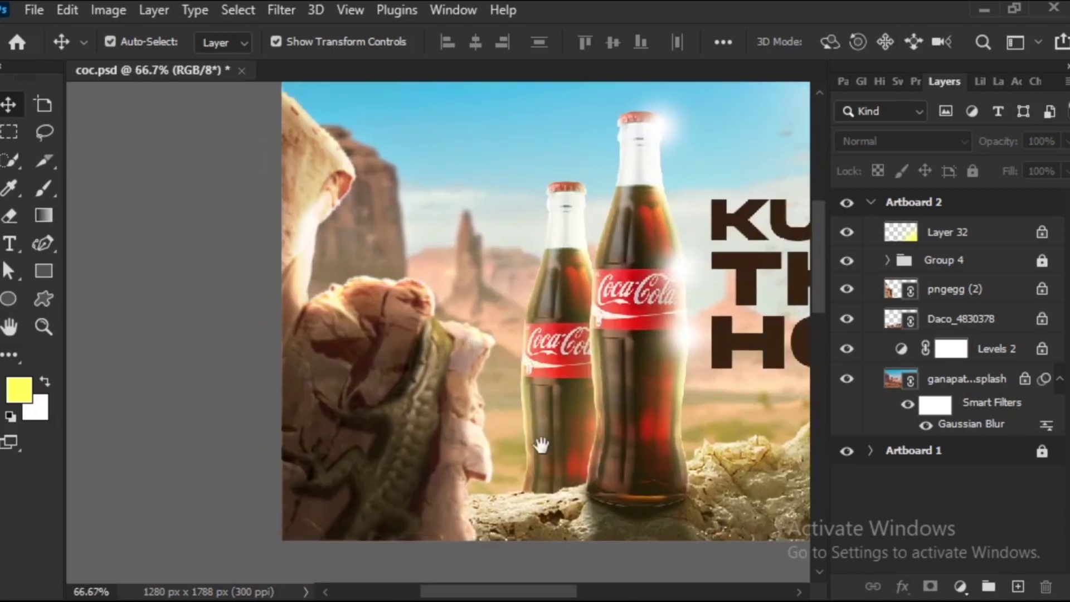
scroll(541, 445, down, 4)
scroll(598, 432, down, 4)
scroll(573, 358, down, 3)
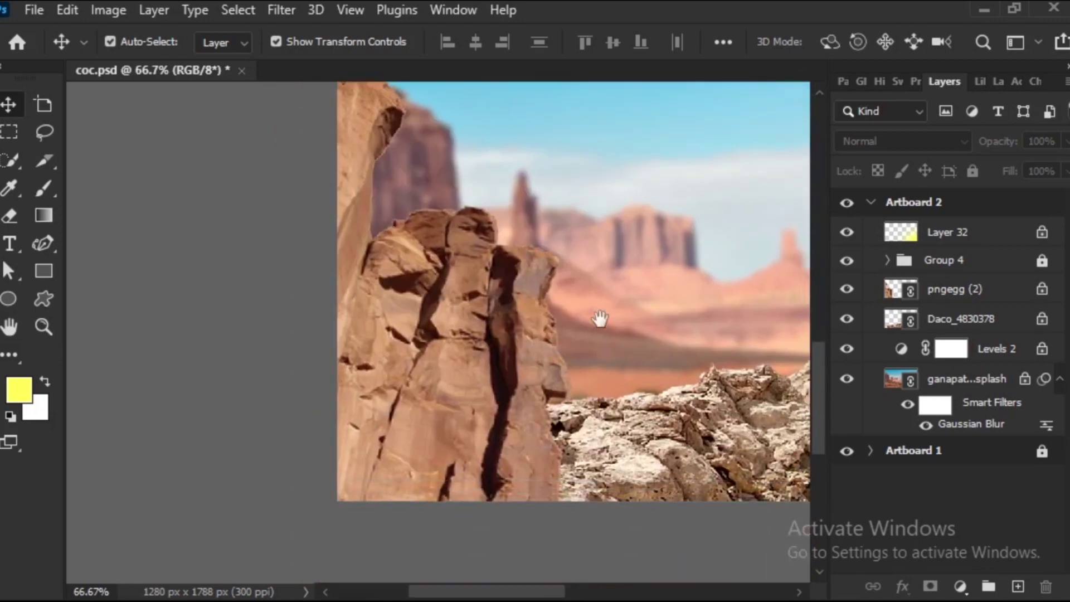
click(949, 294)
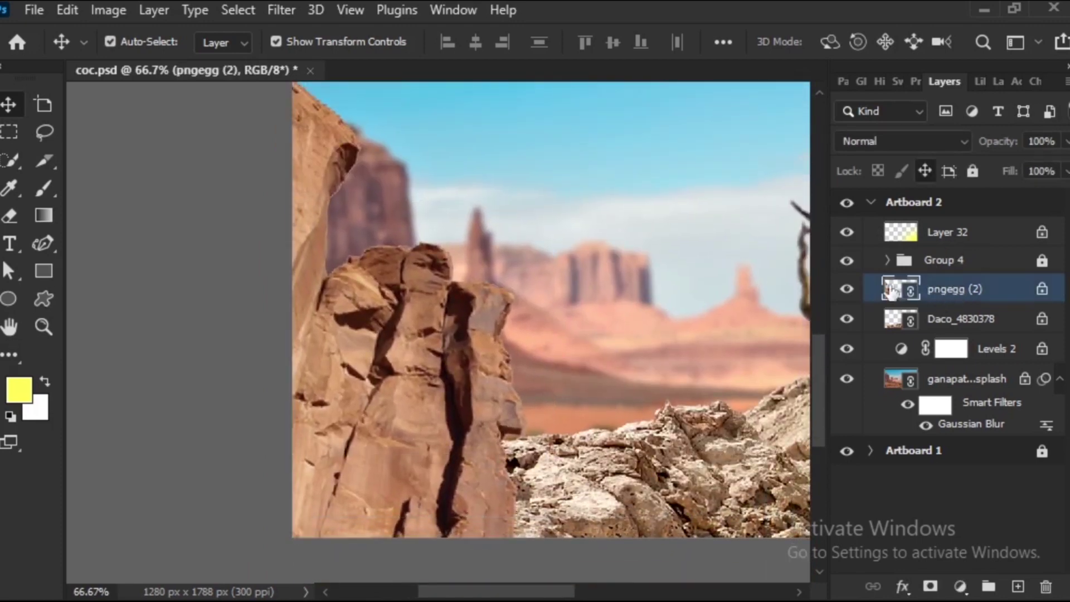
click(852, 288)
click(1018, 586)
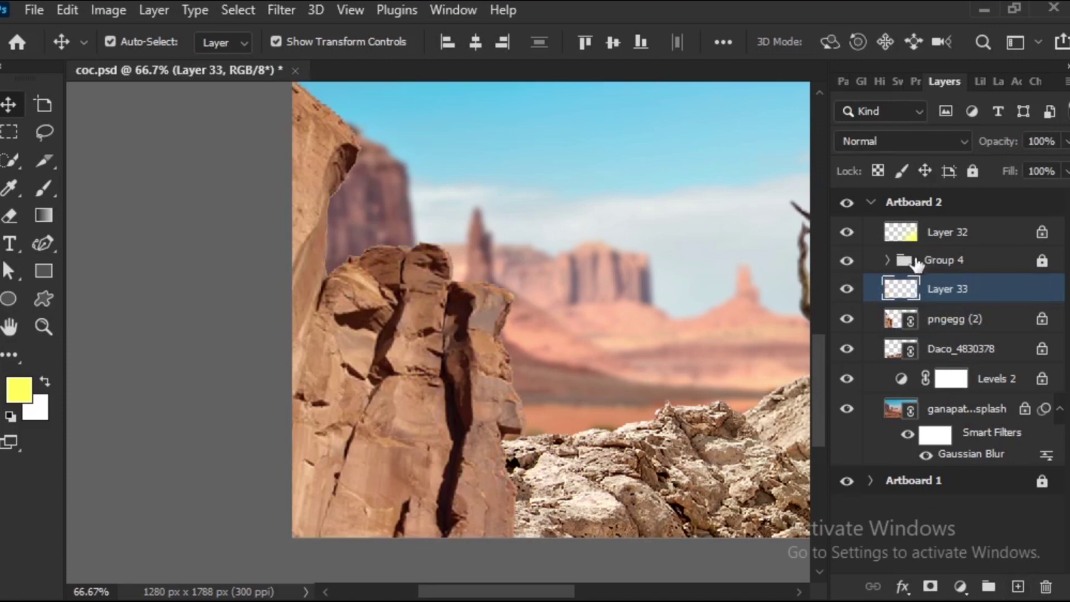
Clip Layer 33 to the pngegg (2) rock layer below.
drag(584, 261, 577, 353)
drag(582, 500, 552, 428)
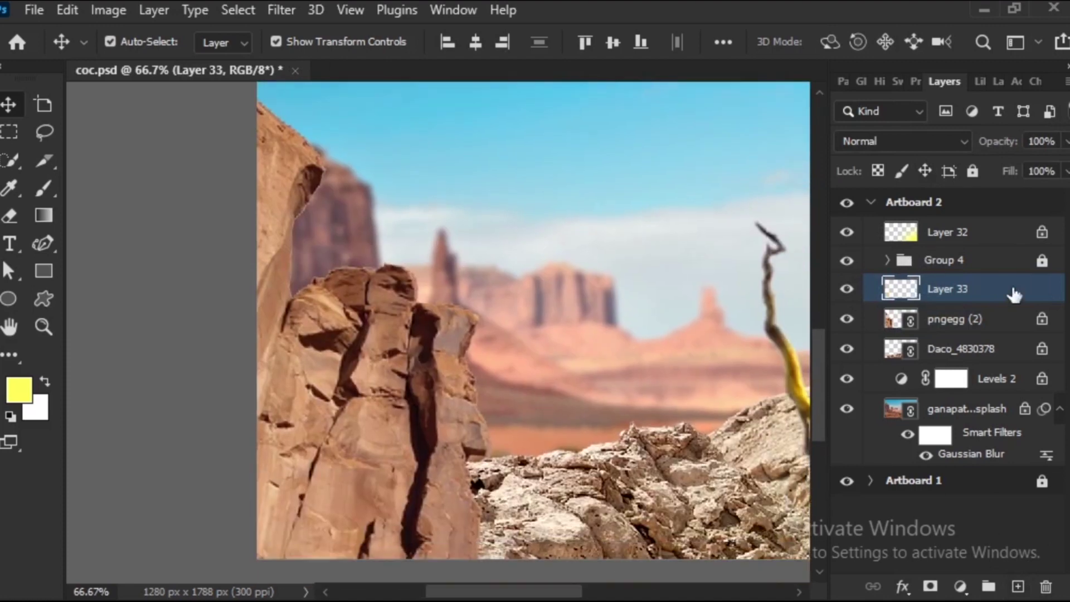
key(ctrl+minus)
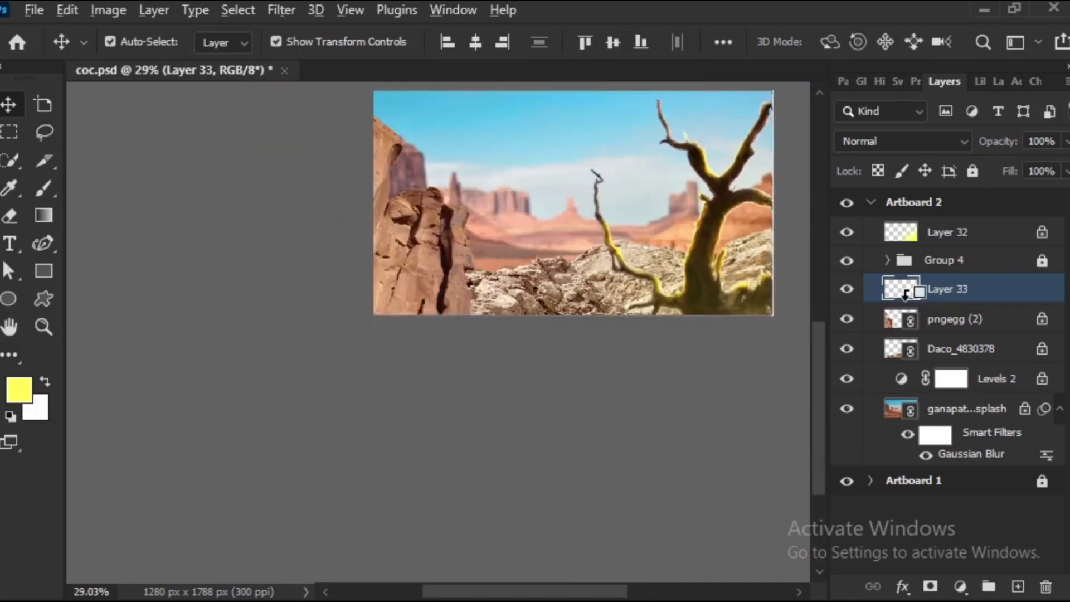
alt+click(906, 301)
key(ctrl+plus)
key(ctrl+plus)
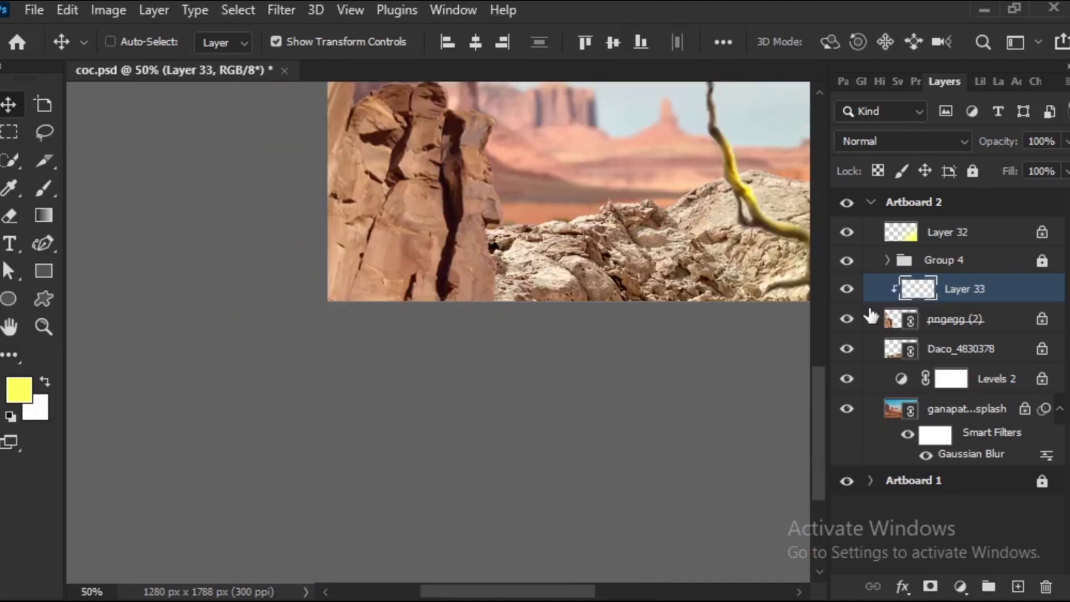
key(ctrl+plus)
drag(700, 272, 569, 315)
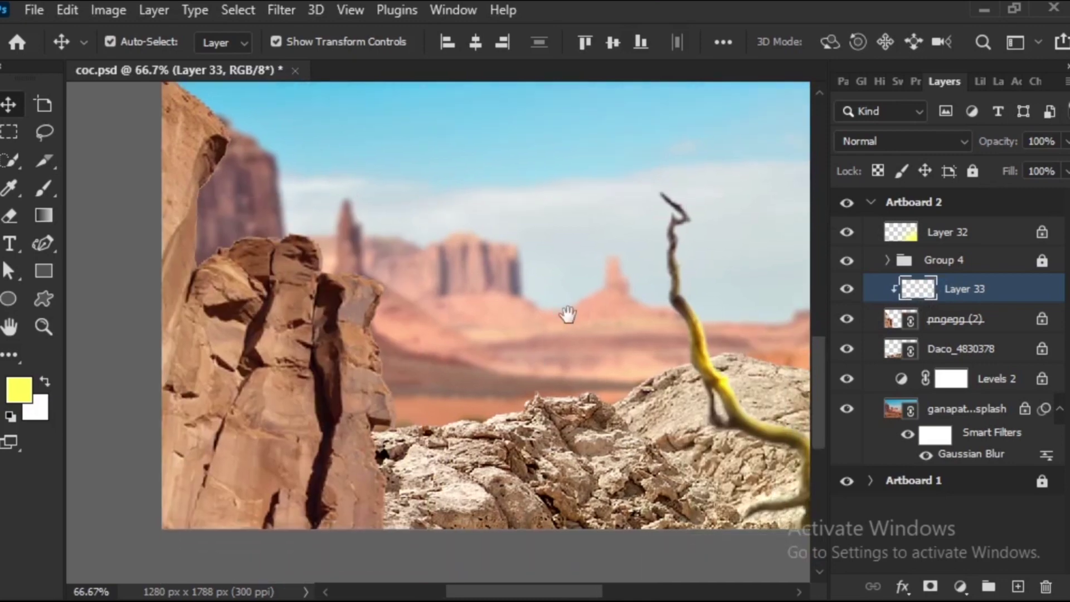
Paint yellow along the cliff's top edge with a 146 px, 0% hardness brush.
key(b)
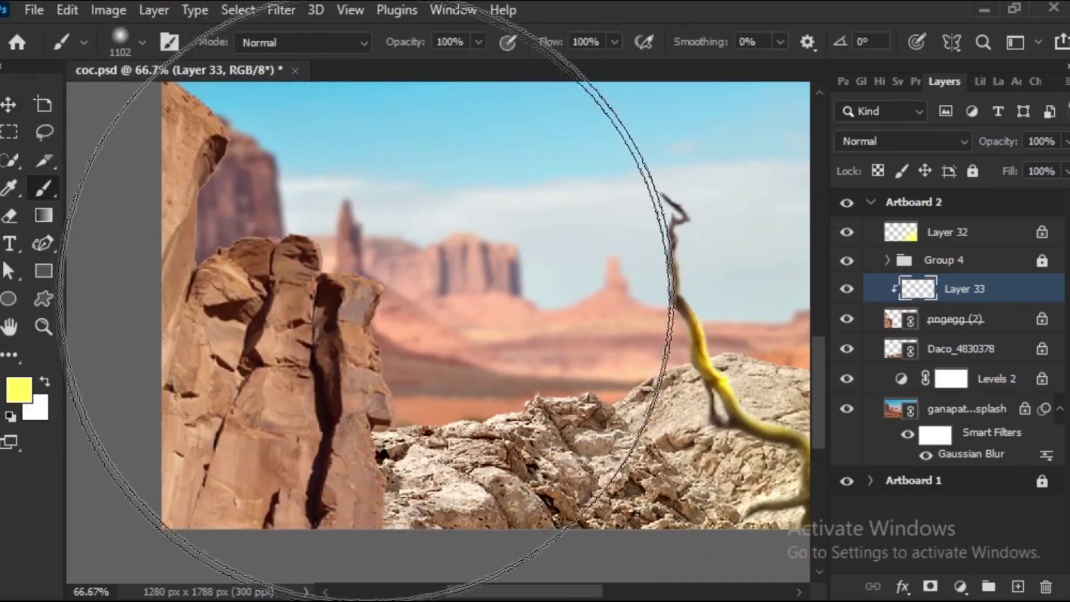
right_click(424, 279)
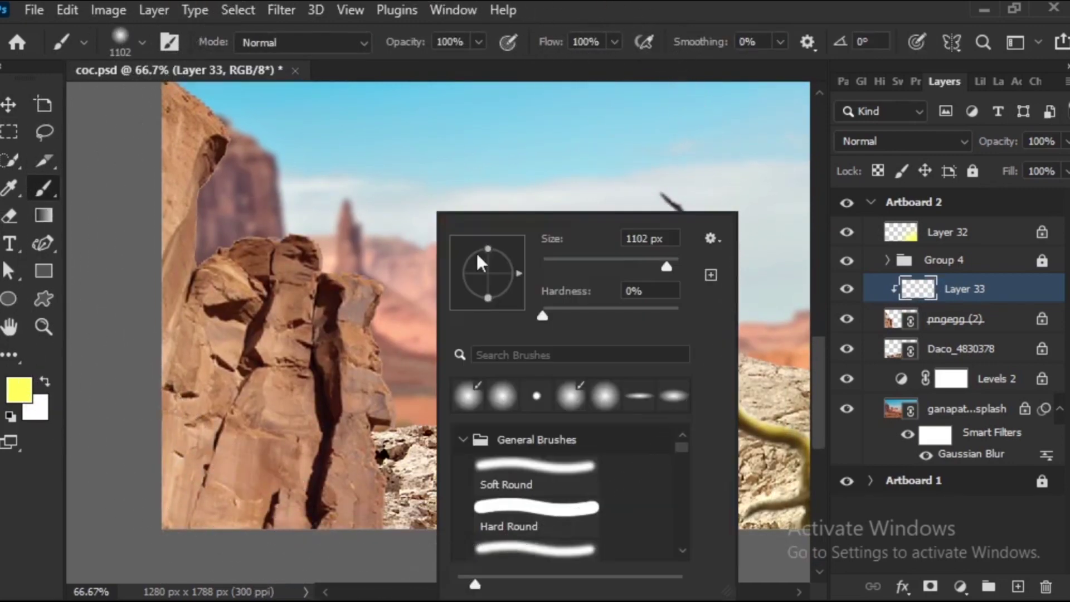
click(587, 263)
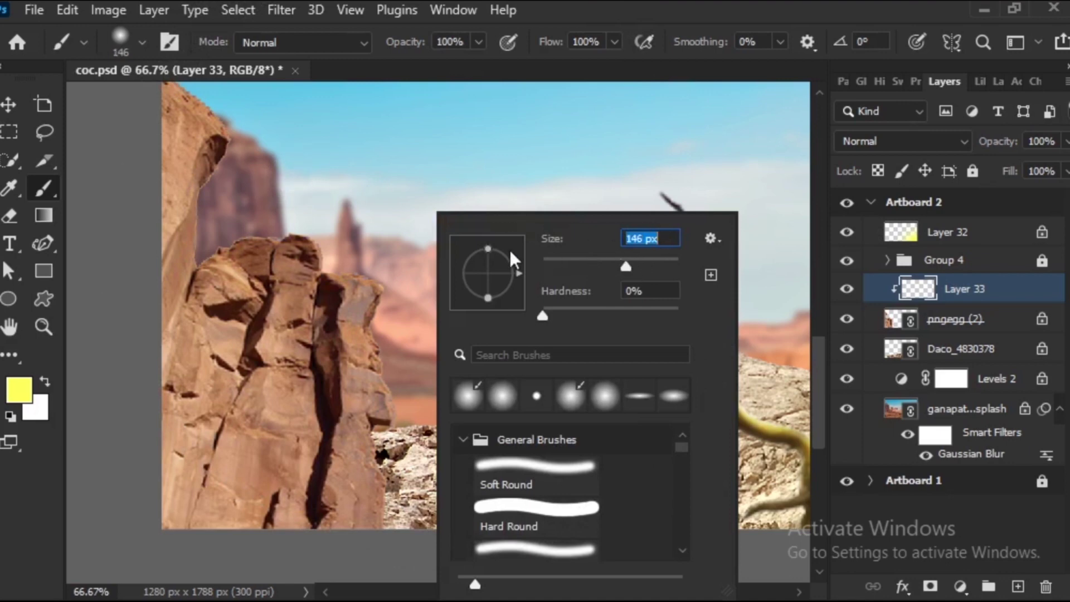
key(Return)
drag(232, 203, 214, 233)
scroll(262, 209, up, 3)
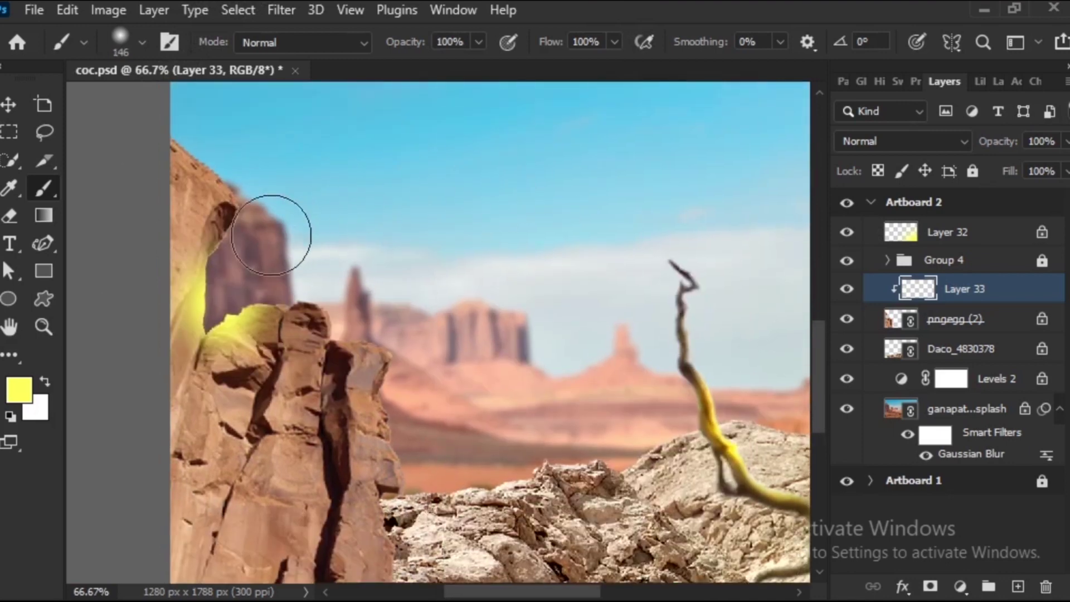
mouse_move(228, 272)
mouse_down()
mouse_move(282, 179)
mouse_move(355, 282)
mouse_move(306, 262)
mouse_move(311, 359)
mouse_move(430, 363)
mouse_move(390, 262)
mouse_move(423, 375)
mouse_move(409, 485)
mouse_move(390, 535)
mouse_up()
Extend the yellow paint down the rock's right edge, keeping Normal blending.
mouse_move(349, 170)
mouse_down()
mouse_move(441, 260)
mouse_move(522, 449)
mouse_up()
scroll(441, 259, down, 3)
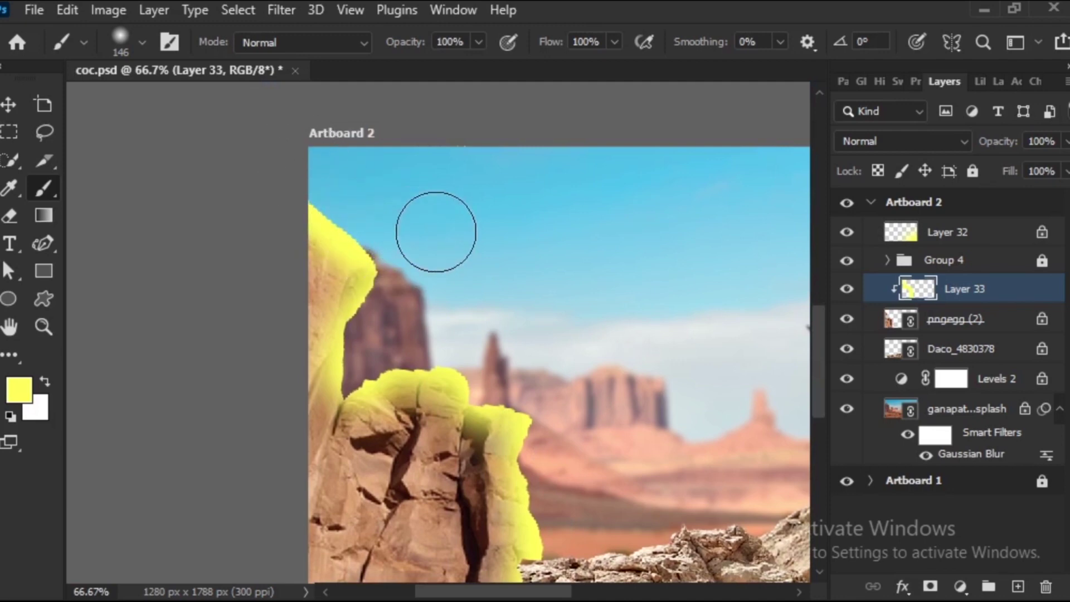
drag(530, 351, 469, 273)
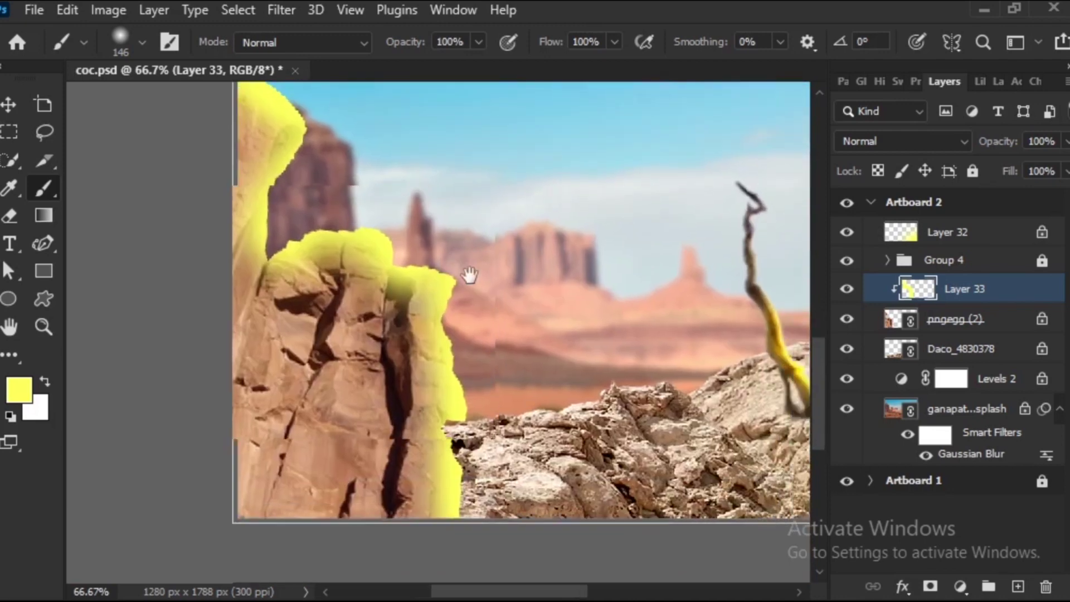
click(901, 140)
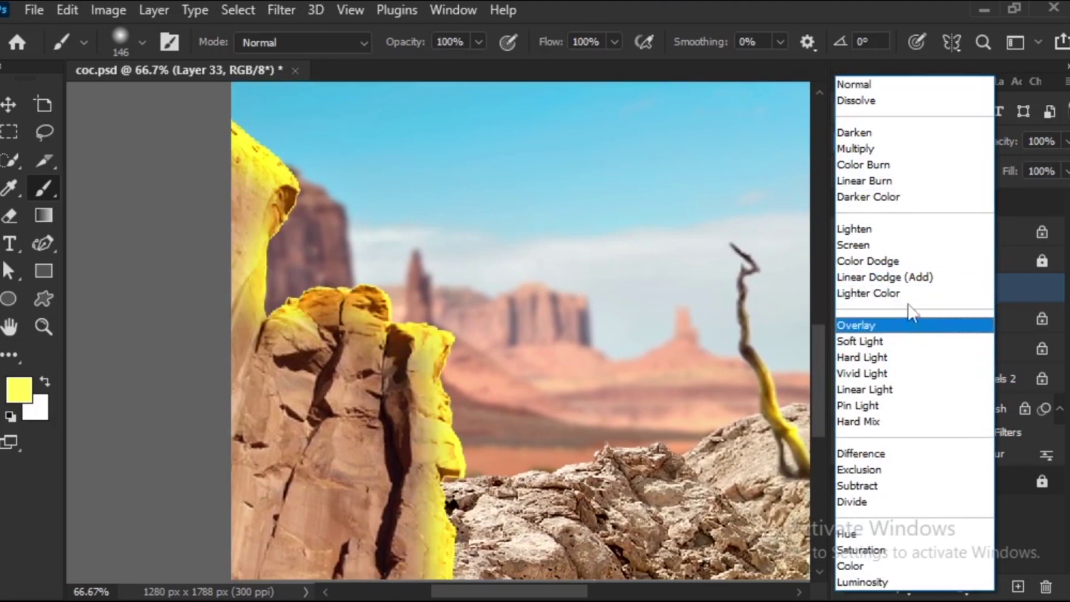
click(925, 87)
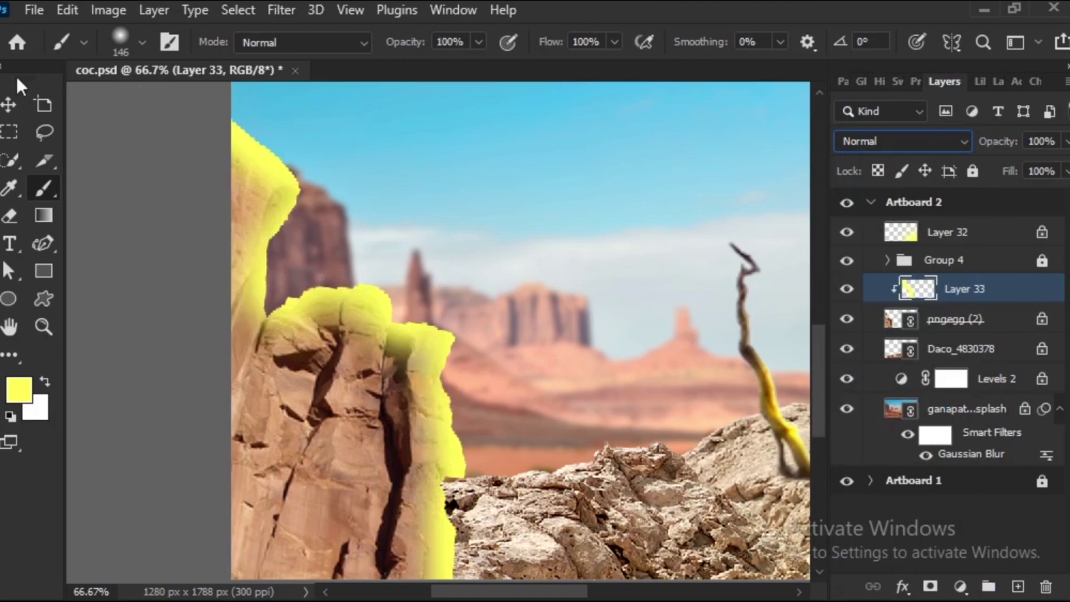
click(5, 106)
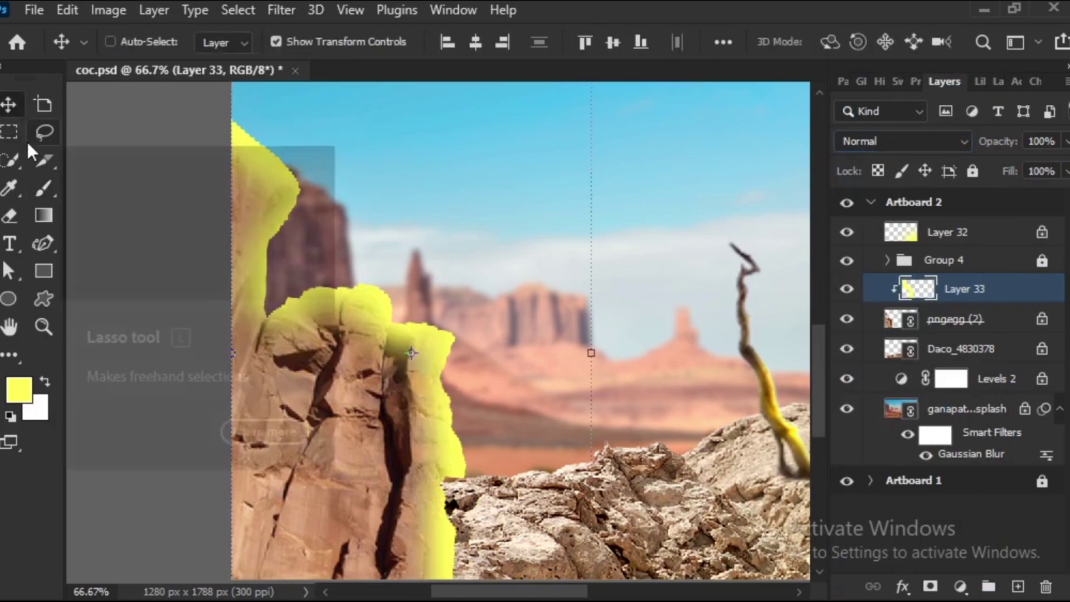
key(ctrl+minus)
key(ctrl+minus)
drag(607, 279, 396, 231)
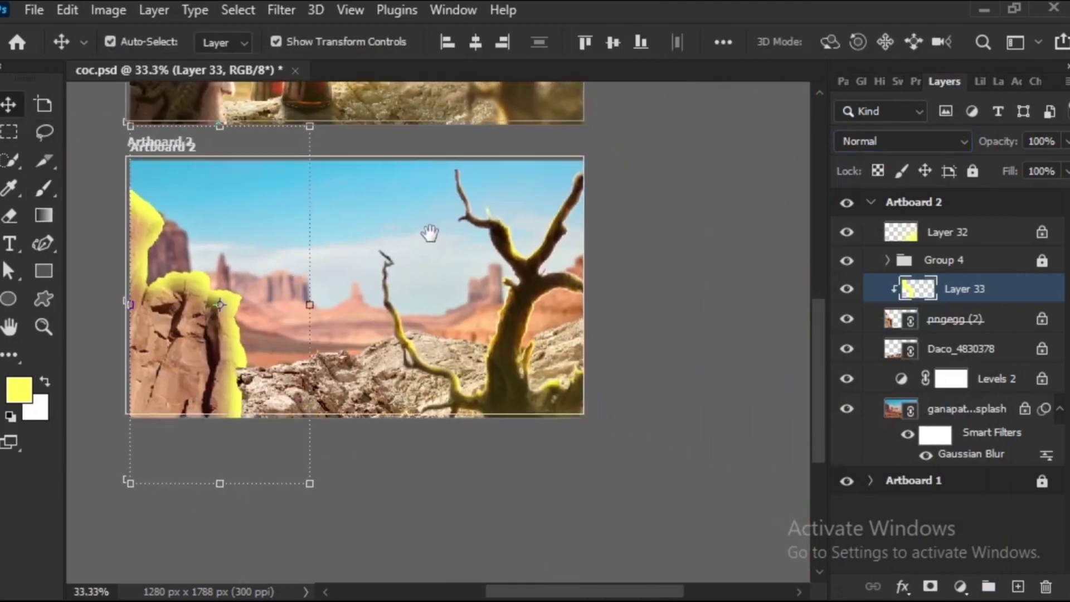
Experiment with the Blend If sliders in Layer 33's Blending Options.
click(899, 586)
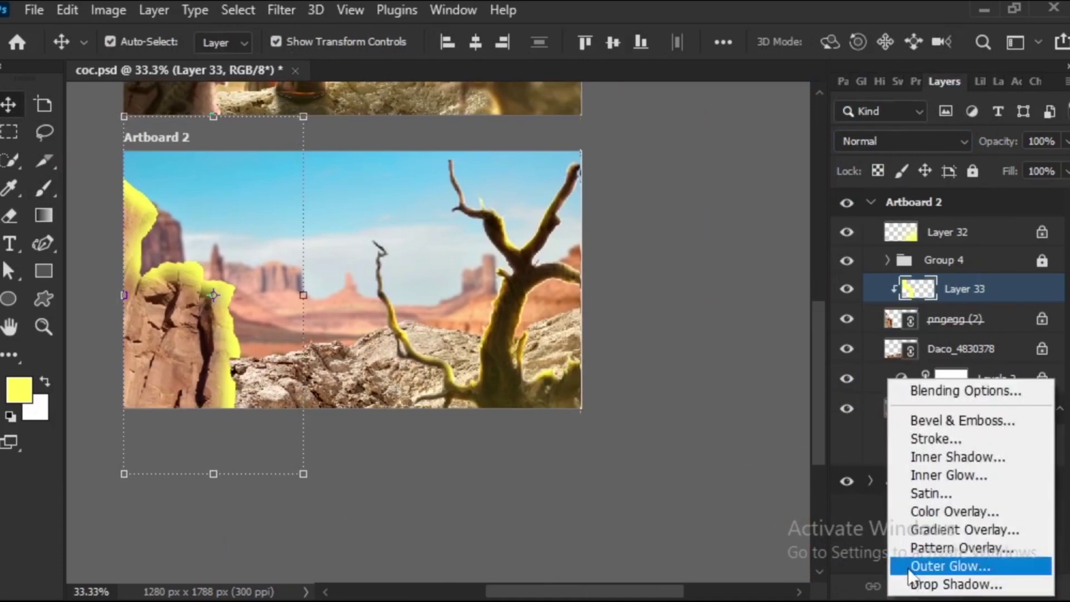
click(944, 393)
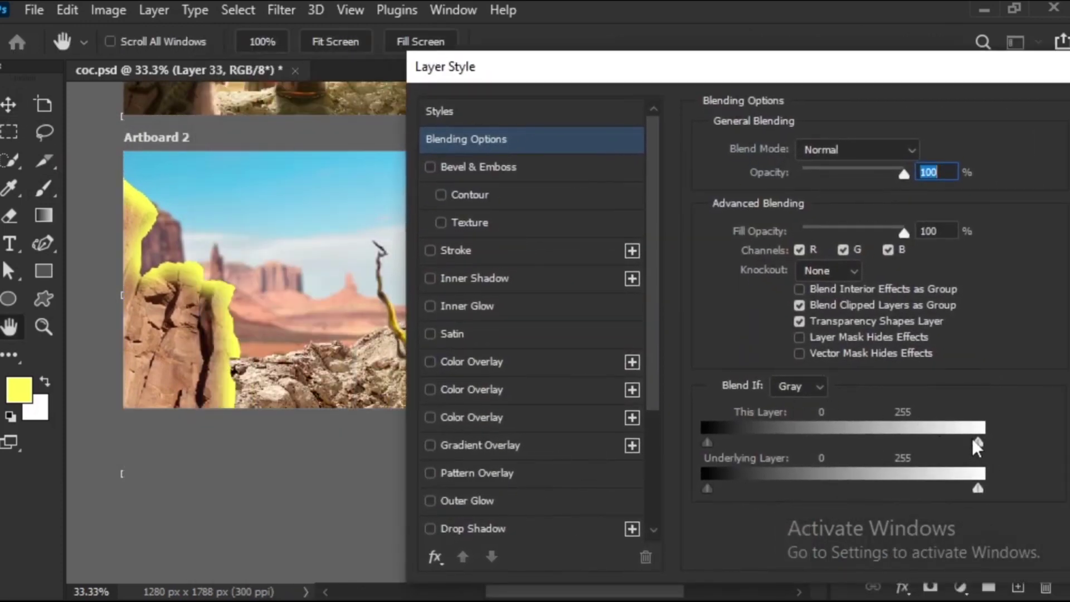
mouse_move(973, 446)
mouse_down()
mouse_move(921, 443)
mouse_move(978, 443)
mouse_up()
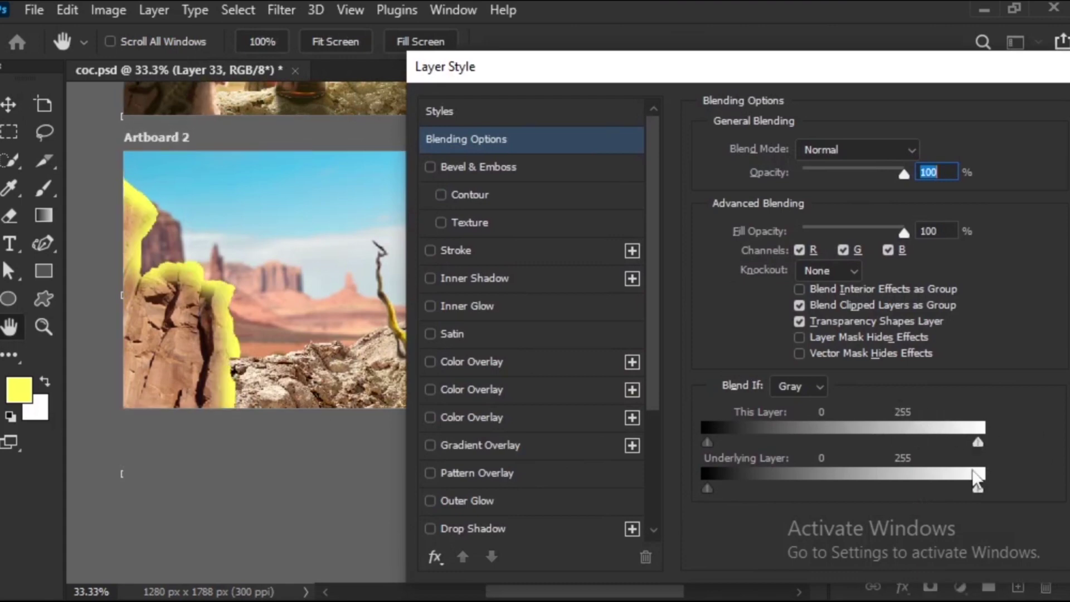
drag(978, 489, 786, 474)
key(ctrl+z)
mouse_move(716, 493)
mouse_down()
mouse_move(947, 489)
mouse_move(914, 488)
mouse_move(968, 477)
mouse_up()
key(ctrl+z)
drag(707, 442, 880, 443)
key(ctrl+z)
mouse_move(968, 448)
mouse_down()
mouse_move(883, 437)
mouse_move(950, 448)
mouse_move(1032, 432)
mouse_up()
Set the style's blend mode to Linear Dodge (Add) at 100% opacity and apply it.
click(869, 150)
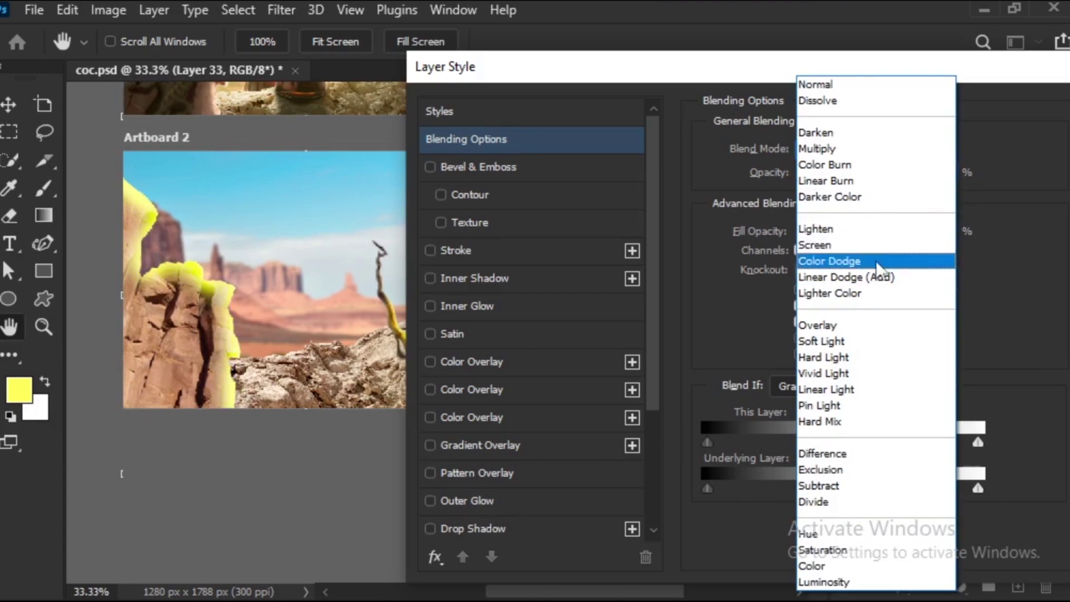
click(878, 276)
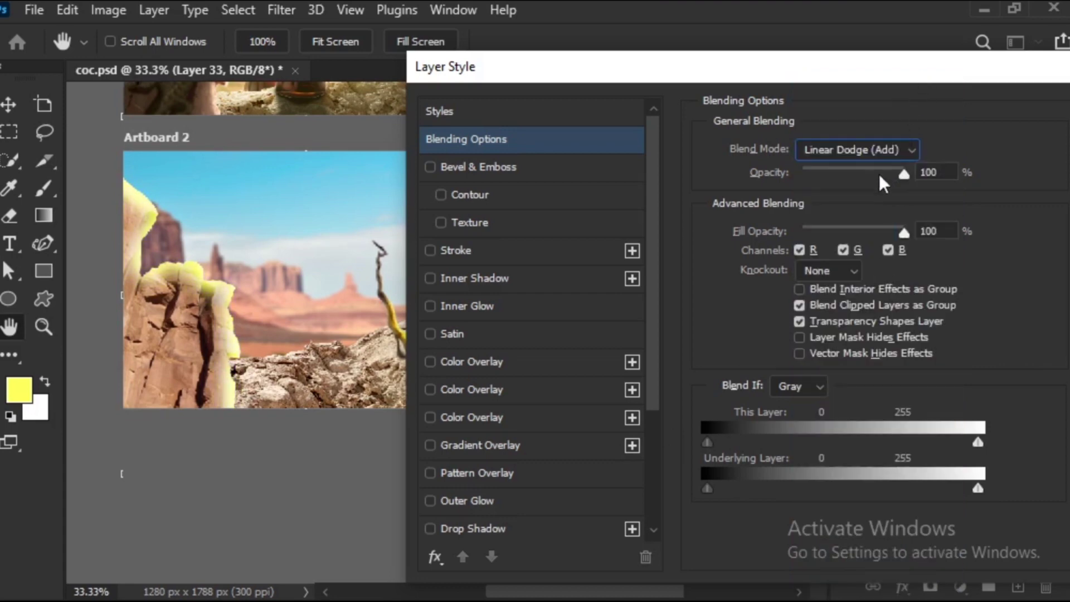
click(878, 171)
drag(878, 174, 943, 169)
drag(919, 70, 571, 168)
click(815, 212)
mouse_move(386, 201)
mouse_down()
mouse_move(555, 454)
mouse_move(525, 334)
mouse_move(508, 311)
mouse_up()
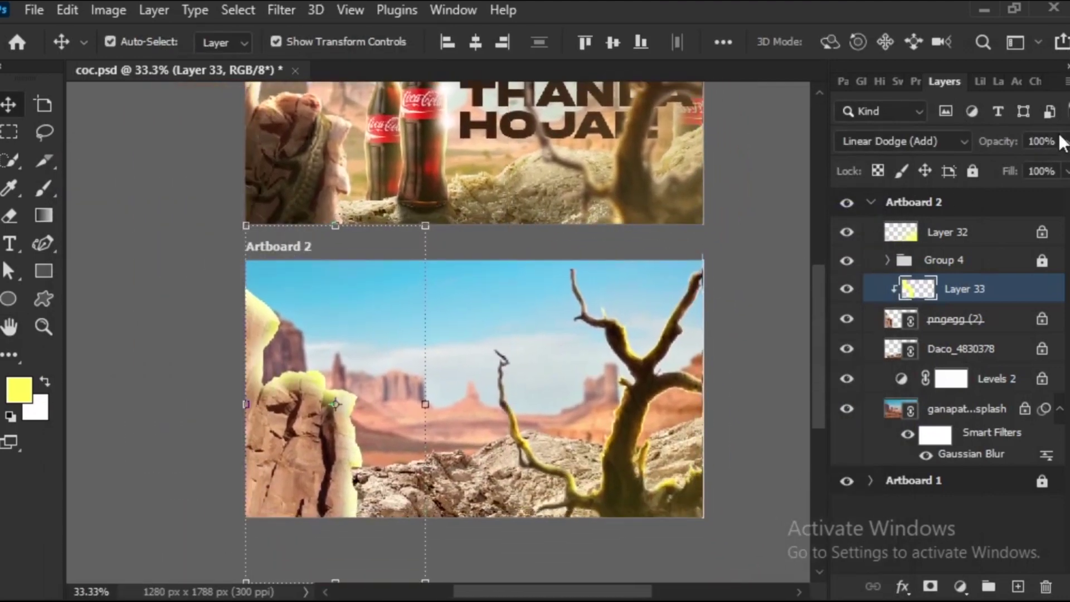
Lower the glow layer's opacity and add new Layer 34 clipped above it.
click(1064, 141)
click(997, 165)
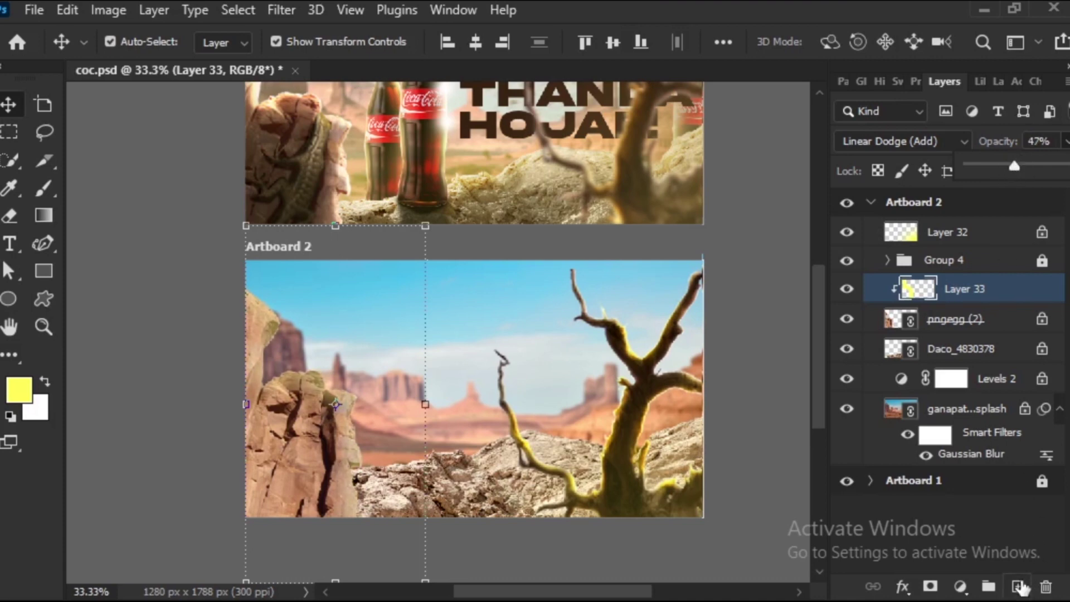
click(1018, 587)
scroll(772, 248, down, 2)
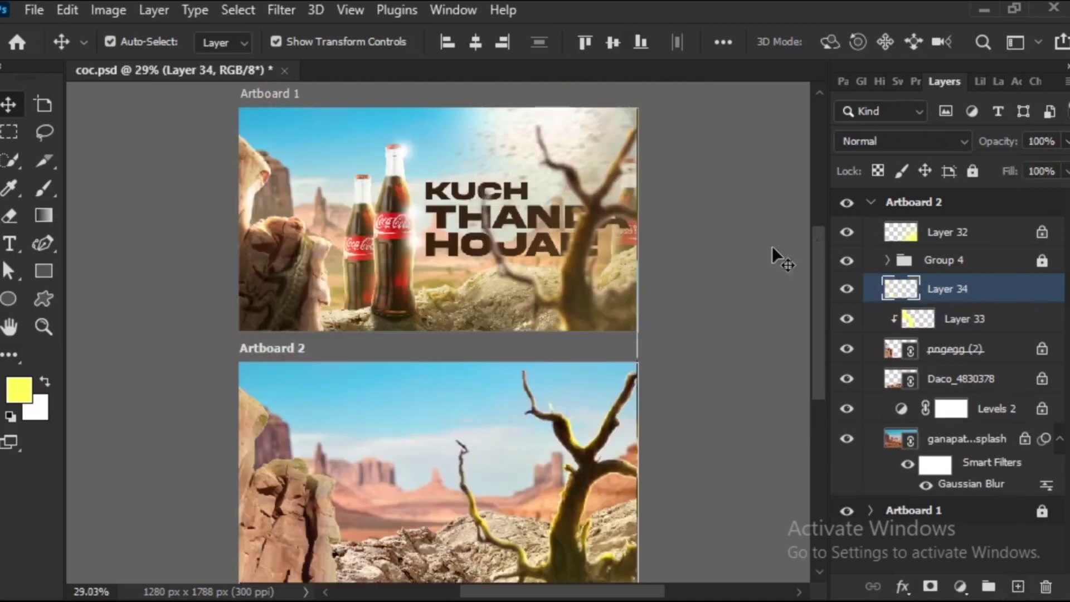
alt+click(908, 301)
mouse_move(433, 582)
mouse_down()
mouse_move(468, 333)
mouse_move(591, 327)
mouse_move(538, 384)
mouse_up()
scroll(465, 359, up, 3)
Paint soft white 84 px highlights along the rock's right and top edges.
key(b)
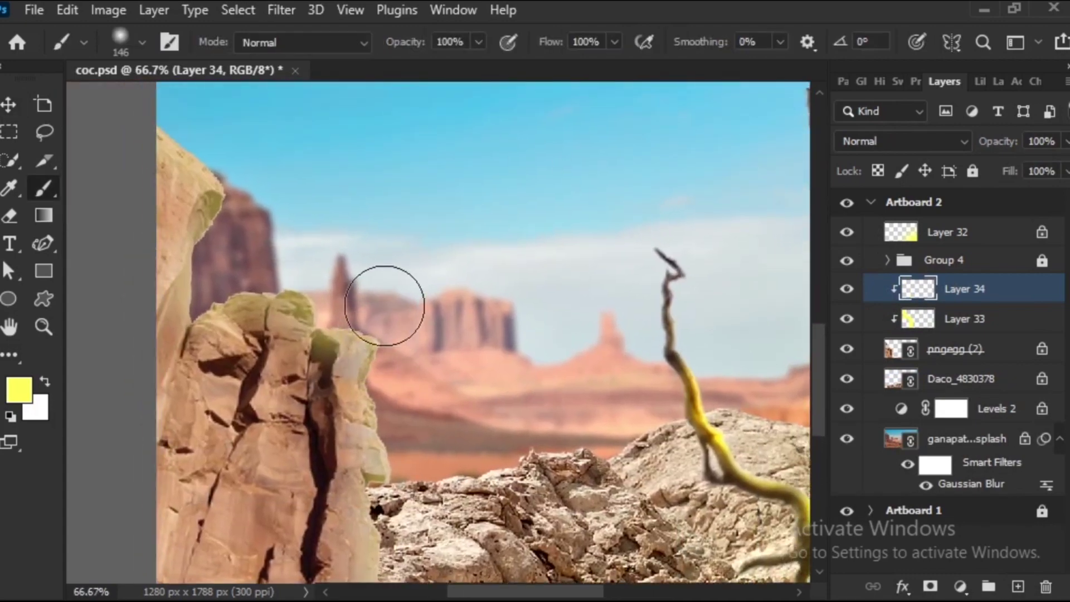
right_click(398, 193)
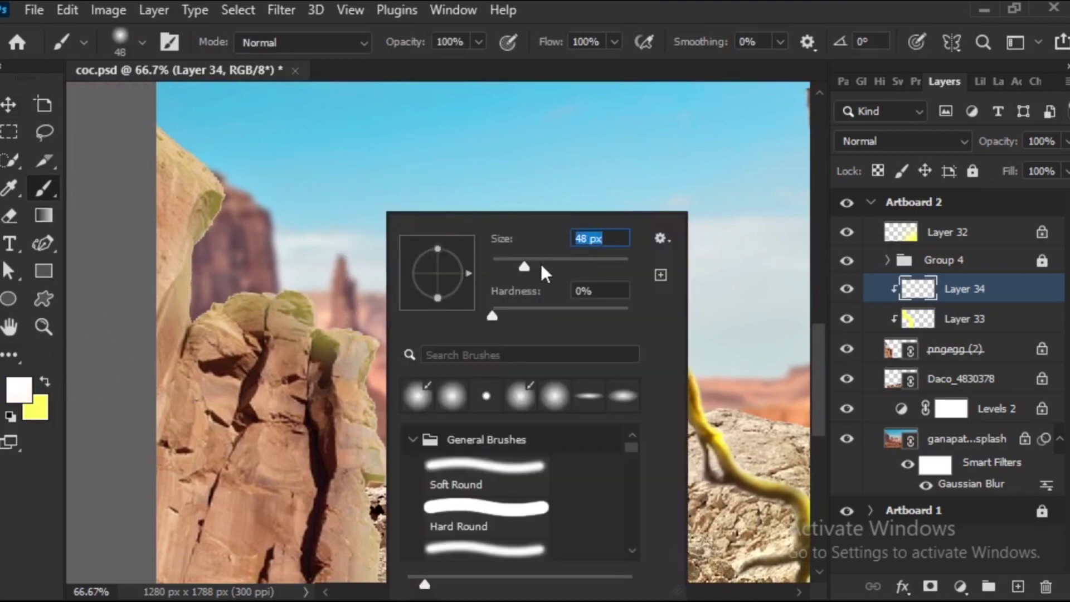
key(Return)
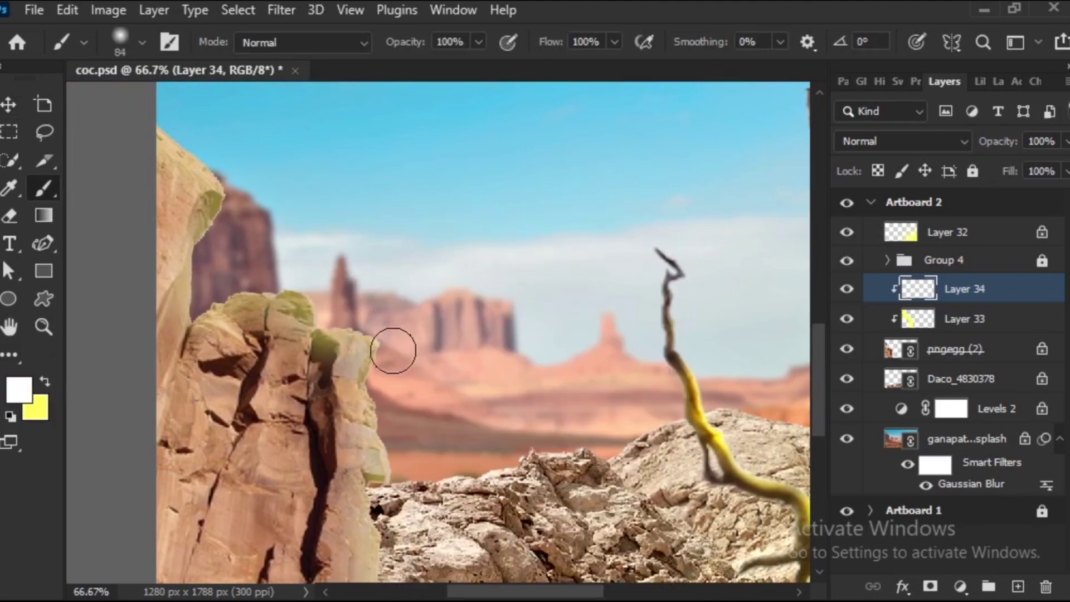
drag(394, 351, 401, 389)
scroll(401, 389, down, 2)
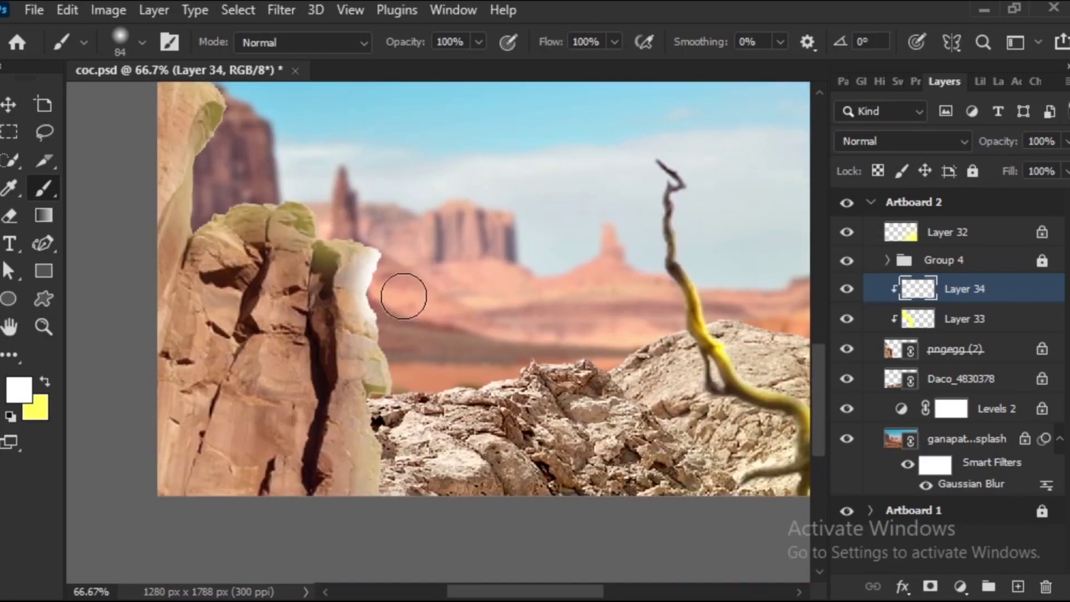
mouse_move(401, 294)
mouse_down()
mouse_move(396, 501)
mouse_move(429, 447)
mouse_up()
mouse_move(436, 377)
mouse_down()
mouse_move(401, 370)
mouse_move(451, 407)
mouse_move(360, 356)
mouse_up()
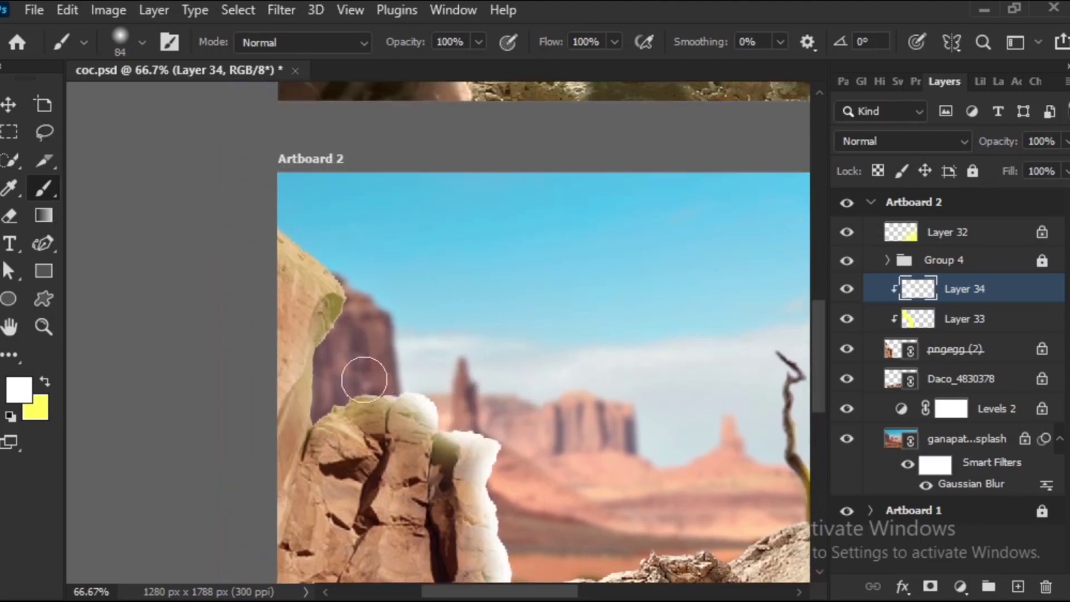
mouse_move(323, 401)
mouse_down()
mouse_move(317, 408)
mouse_move(346, 323)
mouse_up()
Paint white along the rock's left edge, top notch, right side and crack.
mouse_move(327, 364)
mouse_down()
mouse_move(360, 435)
mouse_move(378, 401)
mouse_move(373, 317)
mouse_up()
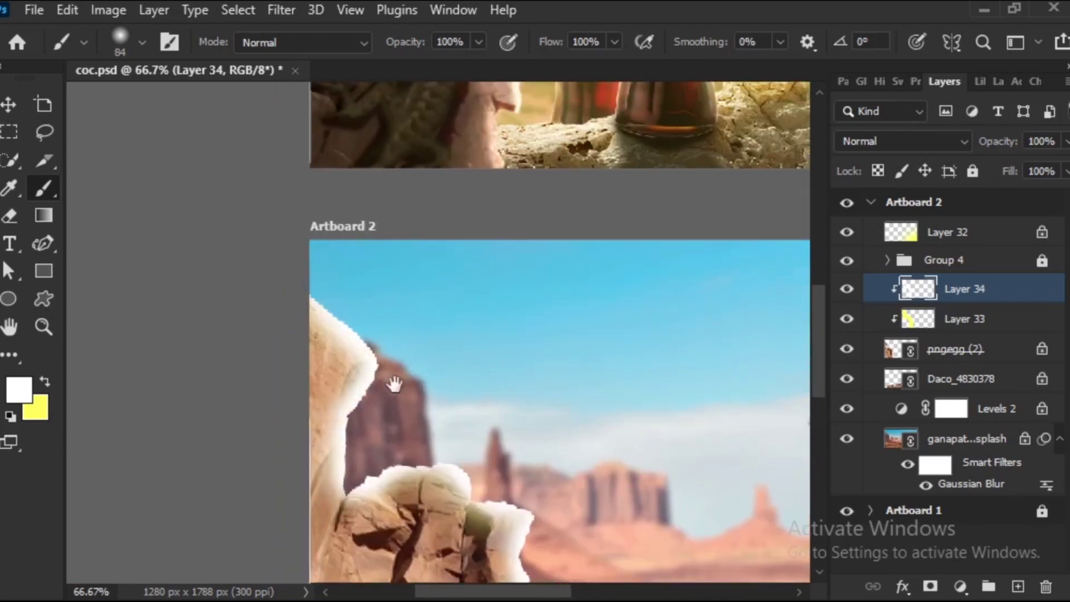
drag(394, 383, 423, 271)
mouse_move(365, 393)
mouse_down()
mouse_move(374, 363)
mouse_move(385, 372)
mouse_move(418, 352)
mouse_up()
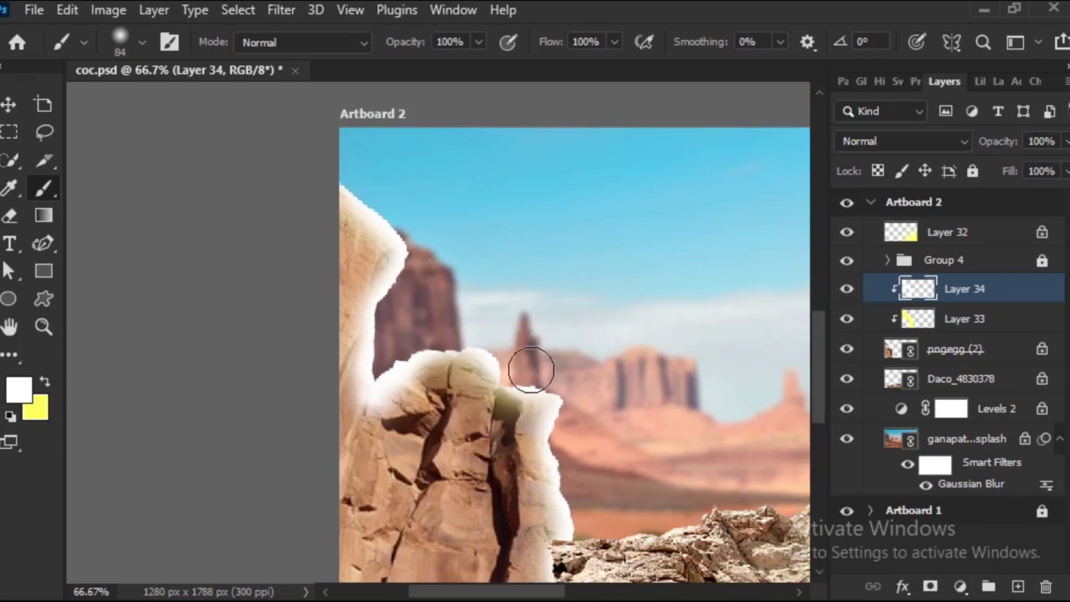
drag(513, 390, 509, 378)
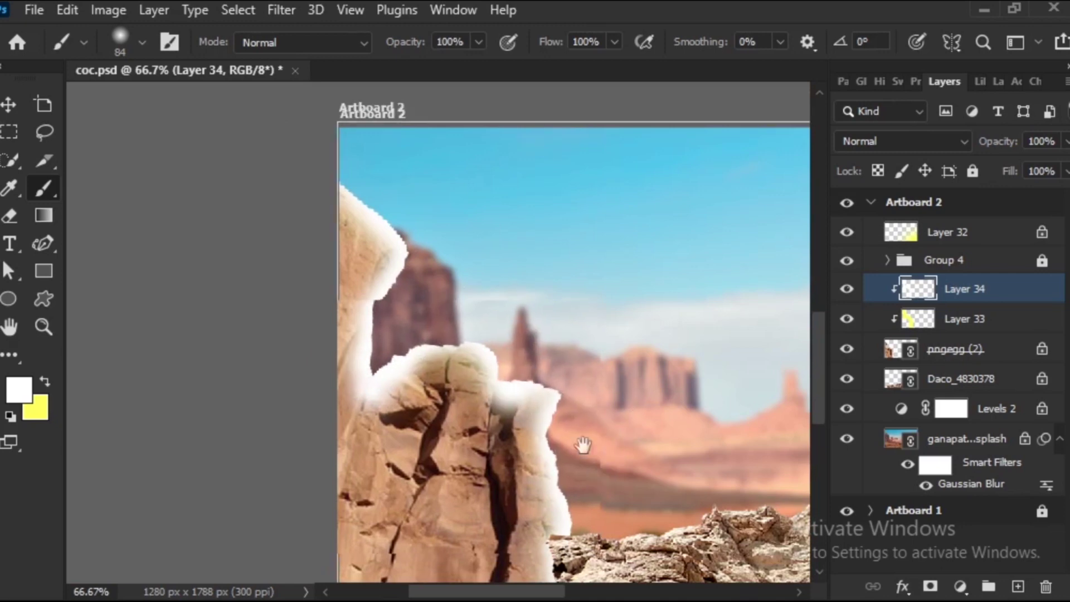
mouse_move(590, 524)
mouse_down()
mouse_move(583, 363)
mouse_move(580, 440)
mouse_up()
click(583, 363)
drag(500, 322, 506, 301)
mouse_move(522, 245)
mouse_down()
mouse_move(568, 268)
mouse_move(470, 345)
mouse_move(465, 337)
mouse_up()
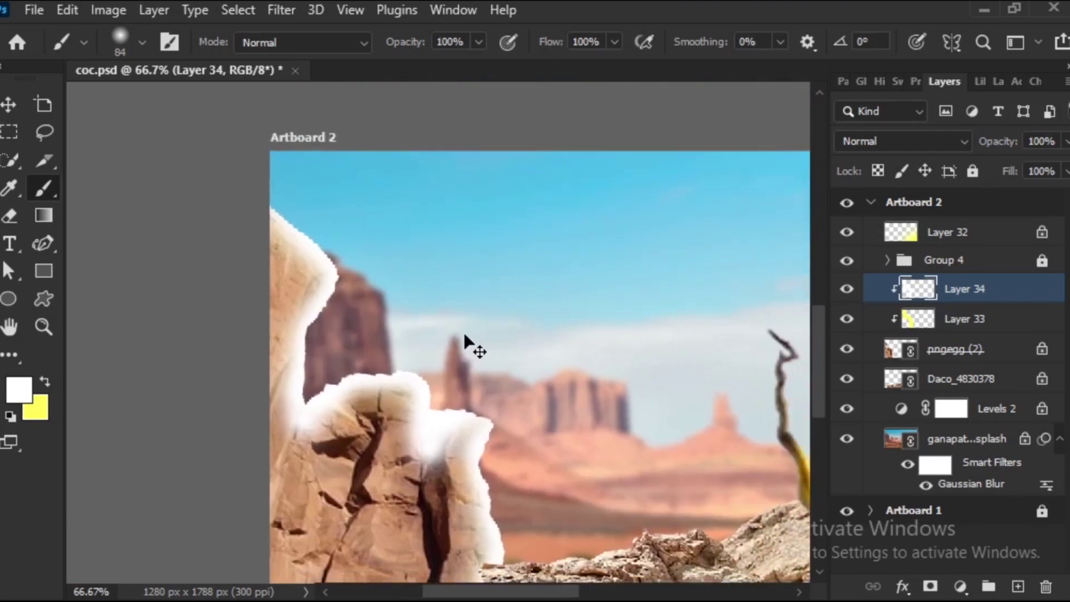
scroll(465, 338, down, 3)
drag(600, 258, 515, 341)
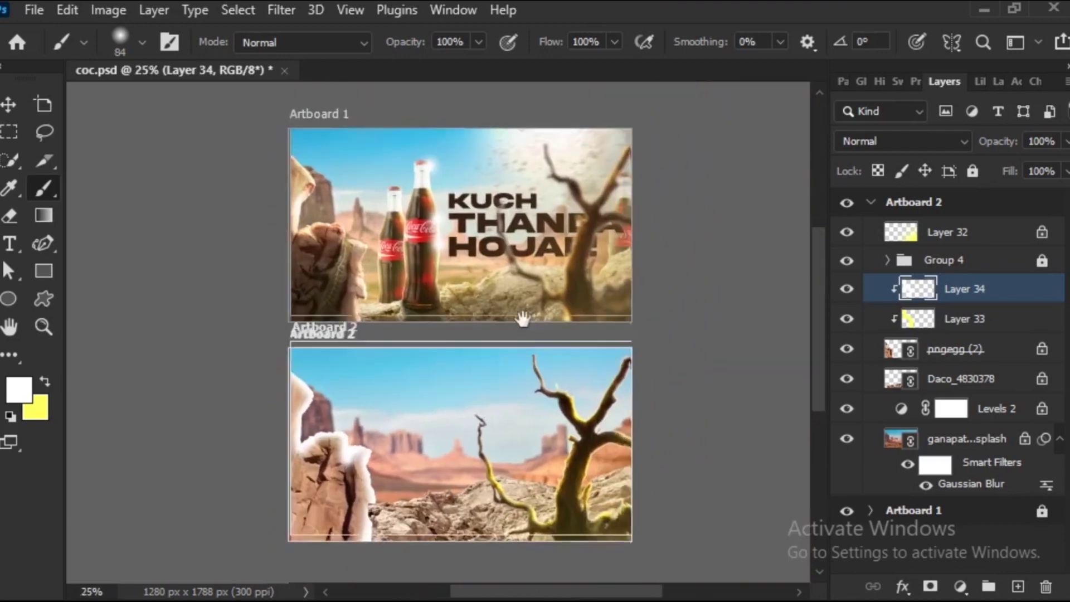
Set Layer 34 to Overlay, hide Layer 33's yellow glow, and zoom to 50%.
click(931, 141)
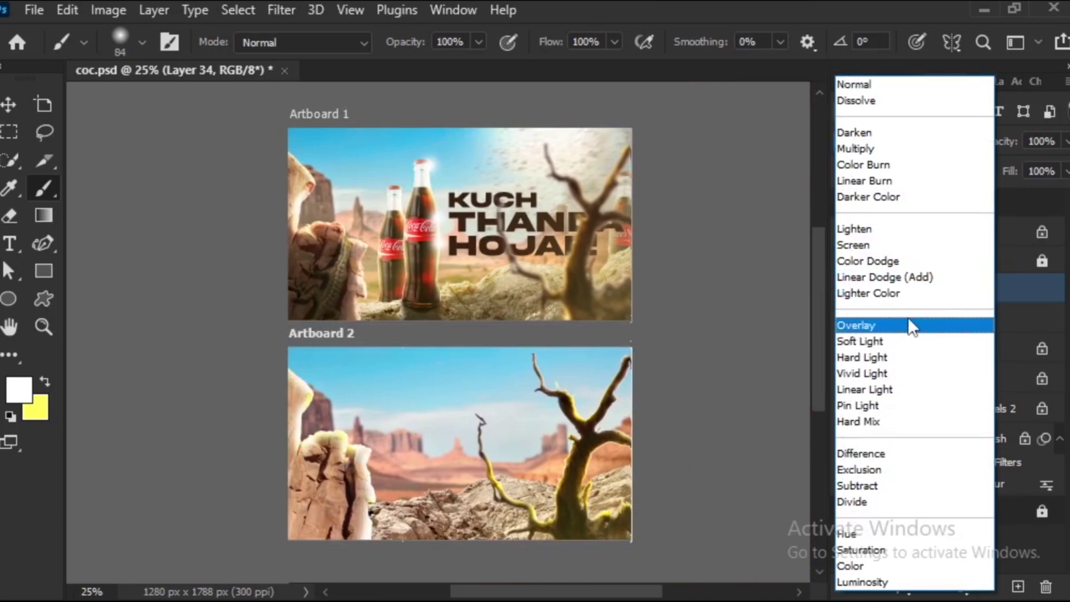
click(913, 324)
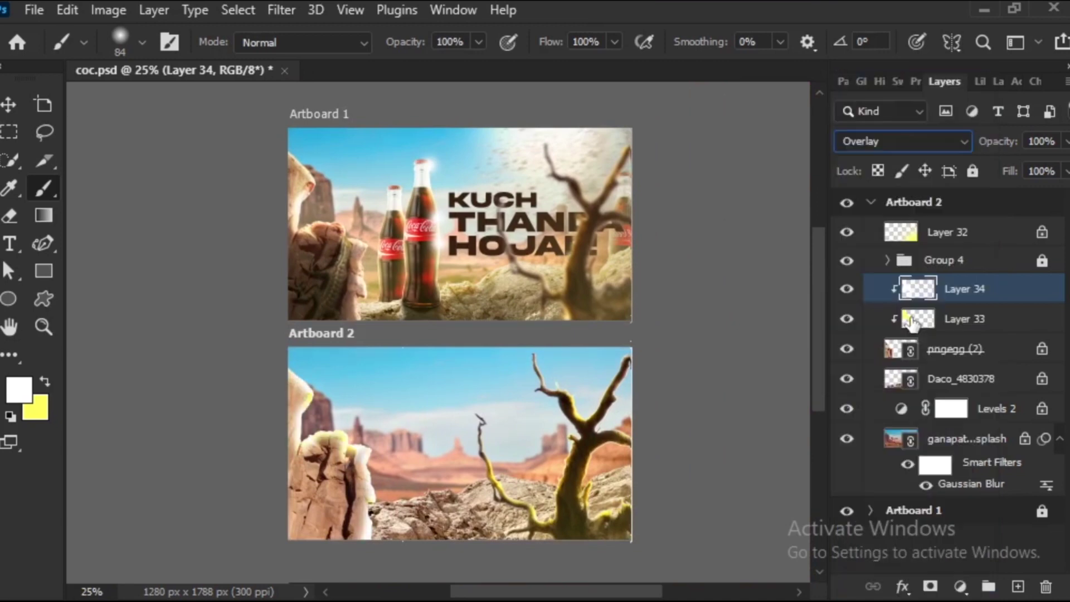
click(965, 240)
click(963, 325)
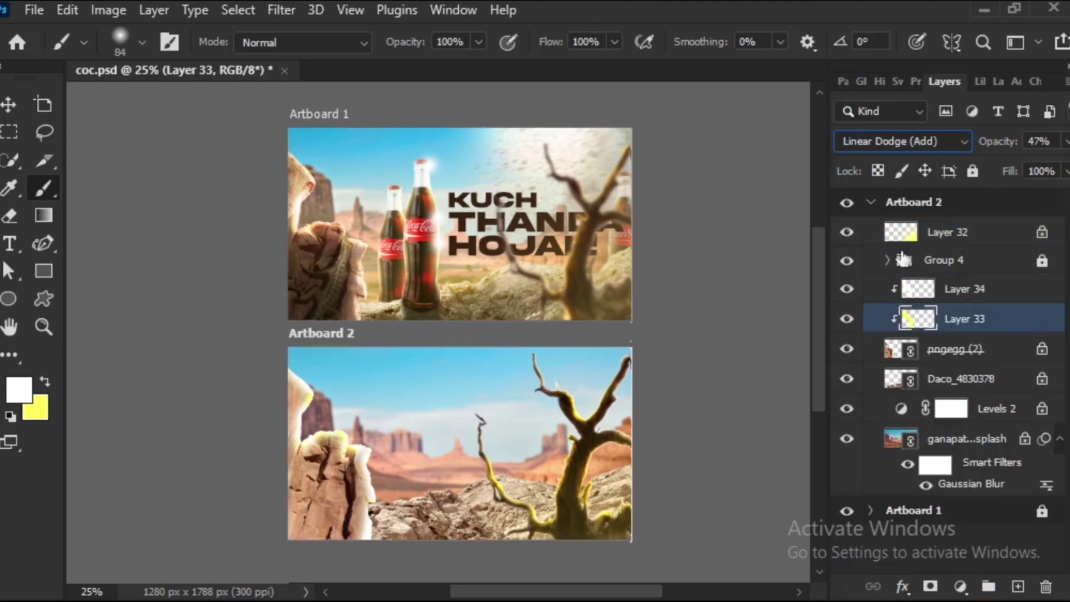
click(847, 319)
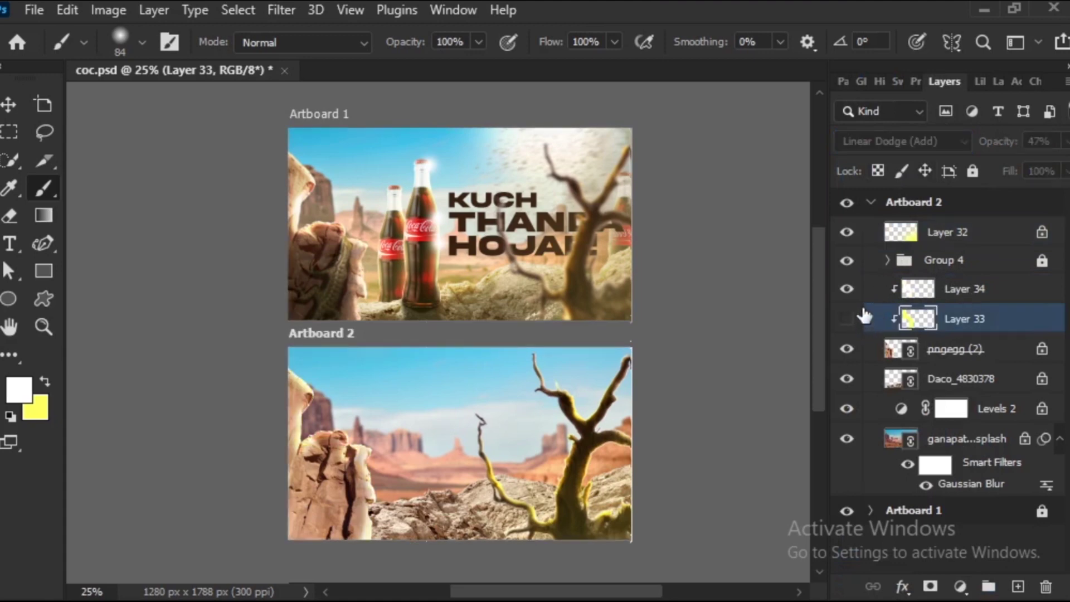
click(942, 290)
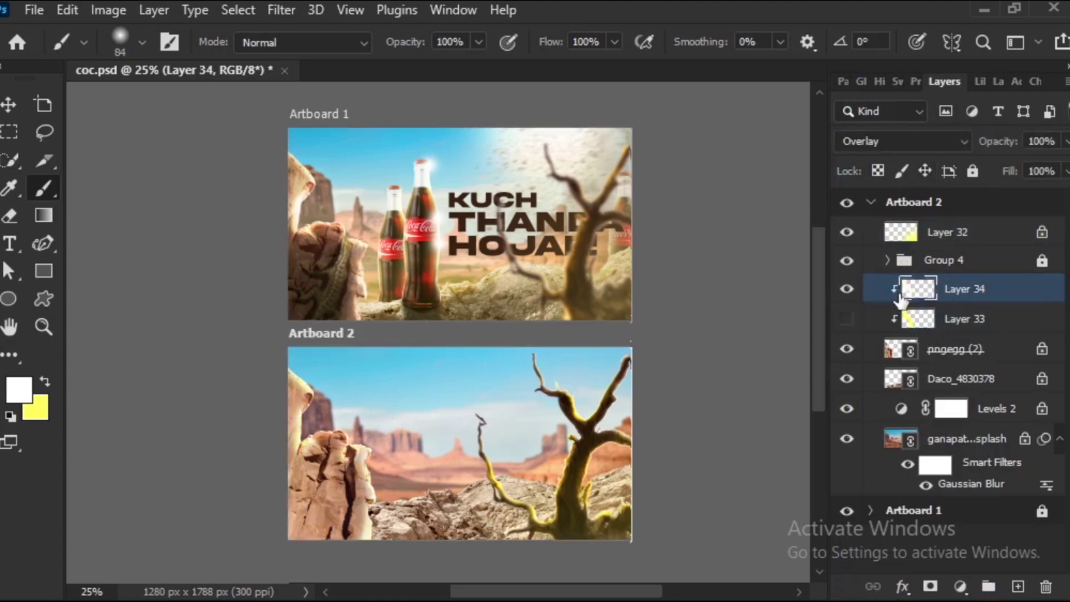
key(ctrl+plus)
key(ctrl+plus)
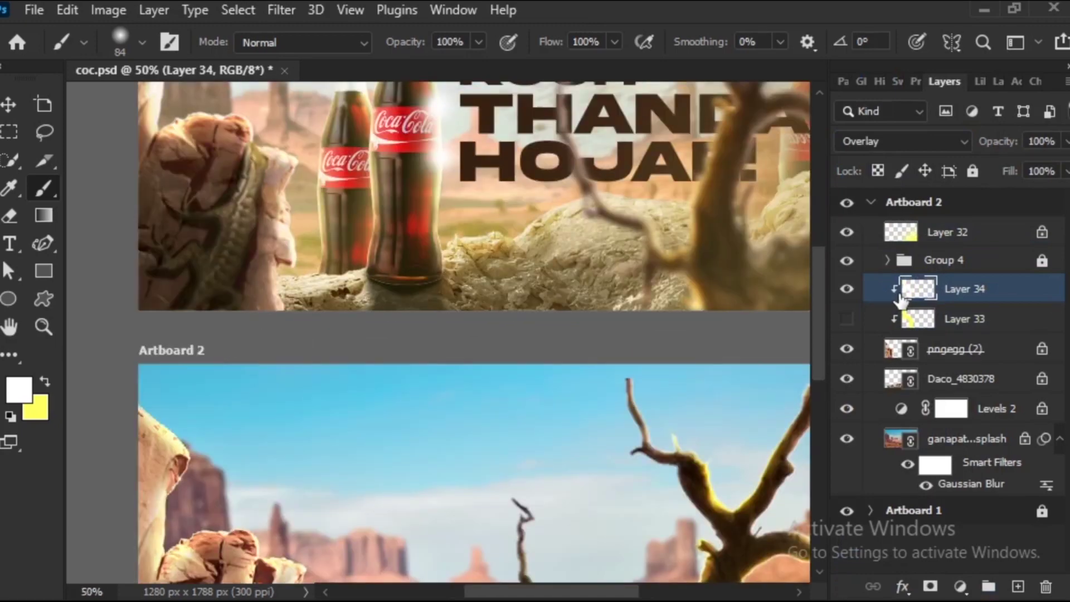
scroll(639, 179, up, 4)
scroll(695, 287, down, 5)
Show the yellow glow Layer 33 again and erase part of it on the left rocks.
scroll(640, 298, down, 3)
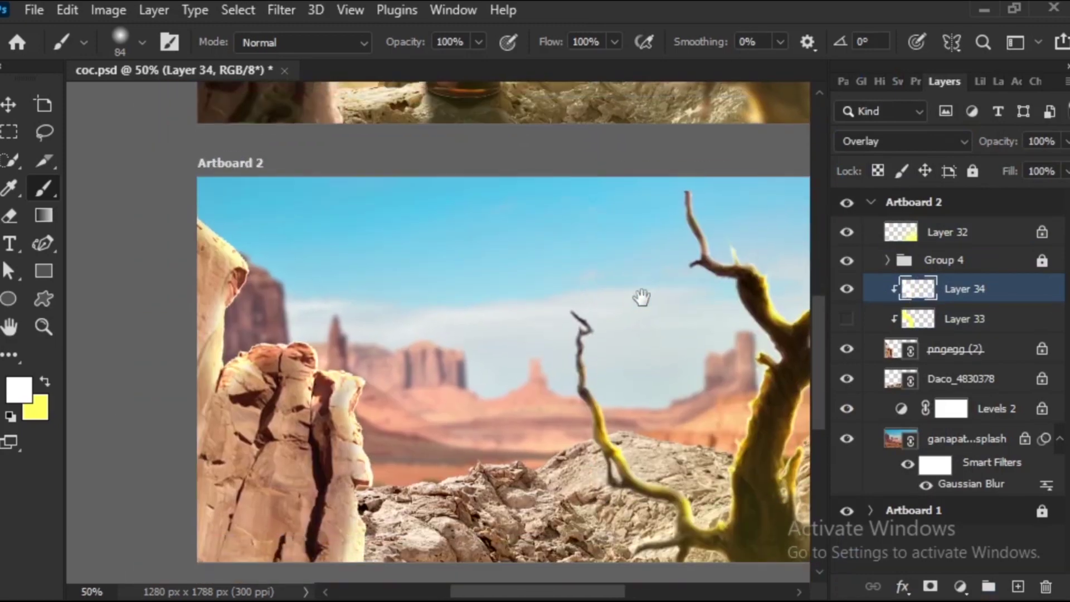
scroll(638, 250, down, 4)
mouse_move(638, 251)
mouse_down()
mouse_move(633, 387)
mouse_move(661, 327)
mouse_up()
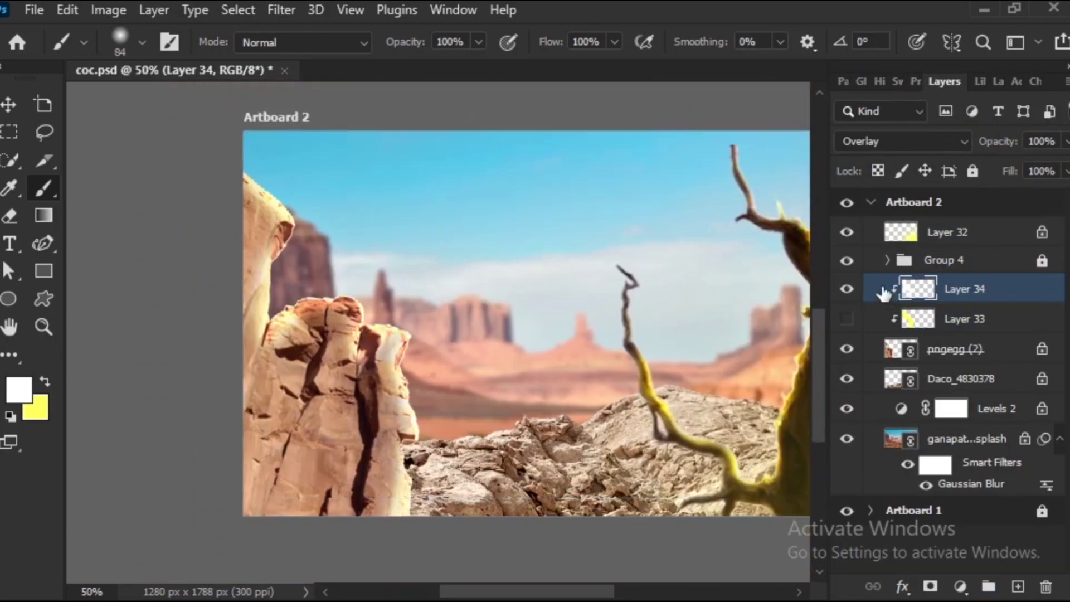
click(963, 322)
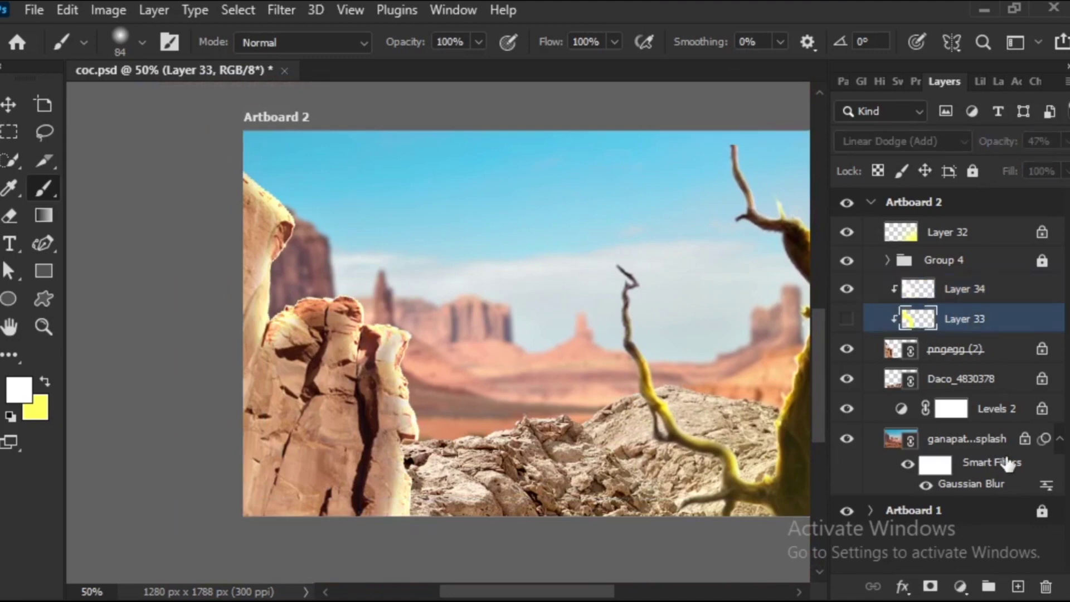
click(847, 317)
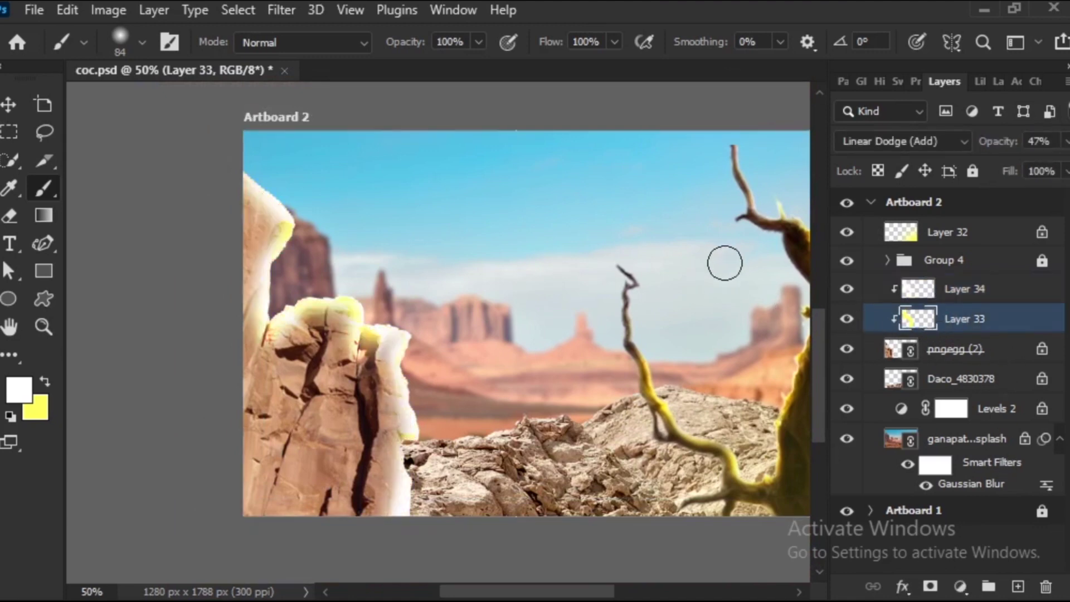
key(e)
mouse_move(324, 188)
mouse_down()
mouse_move(349, 225)
mouse_move(265, 549)
mouse_up()
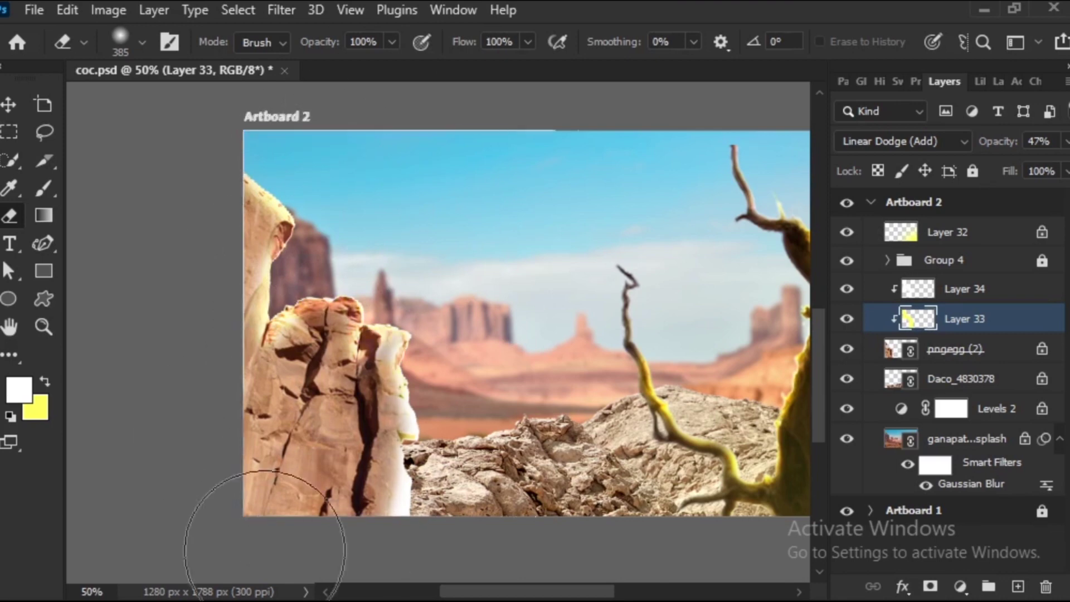
Move Layer 33 above Layer 34 in the layer stack.
drag(245, 312, 703, 312)
drag(519, 322, 323, 311)
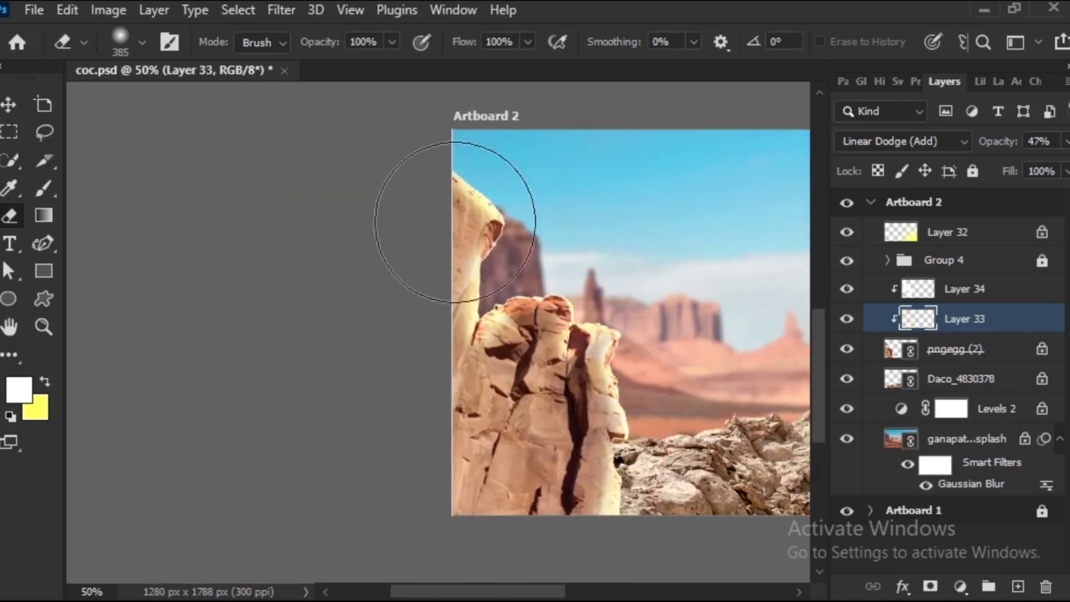
key(ctrl+1)
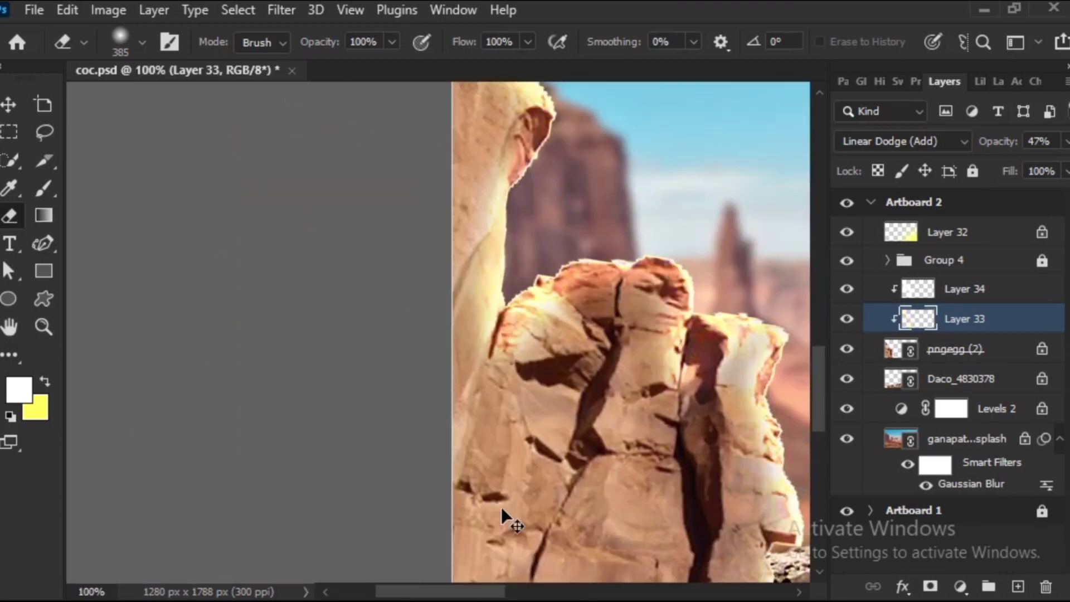
key(ctrl+minus)
key(ctrl+minus)
key(ctrl+minus)
key(ctrl+minus)
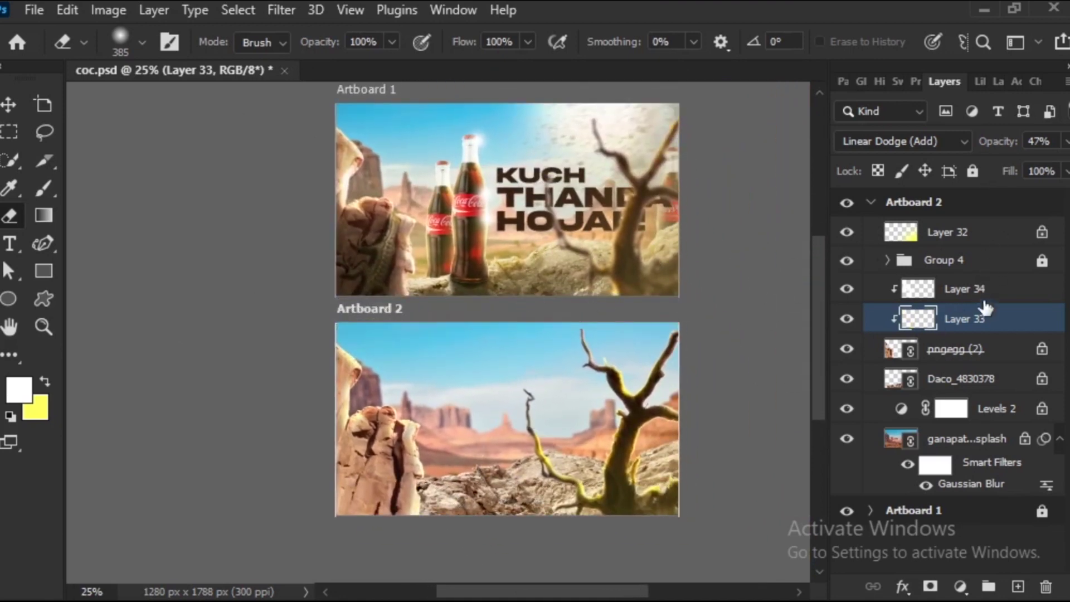
drag(985, 308, 973, 281)
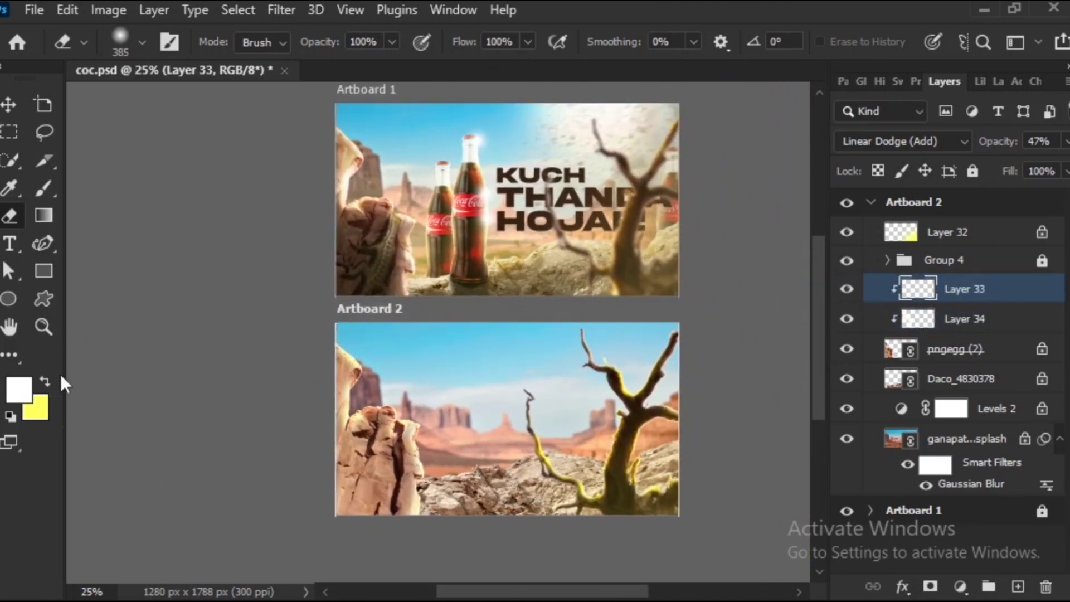
Paint a broad yellow glow over Artboard 2's left rocks with a resized yellow brush.
click(44, 381)
key(b)
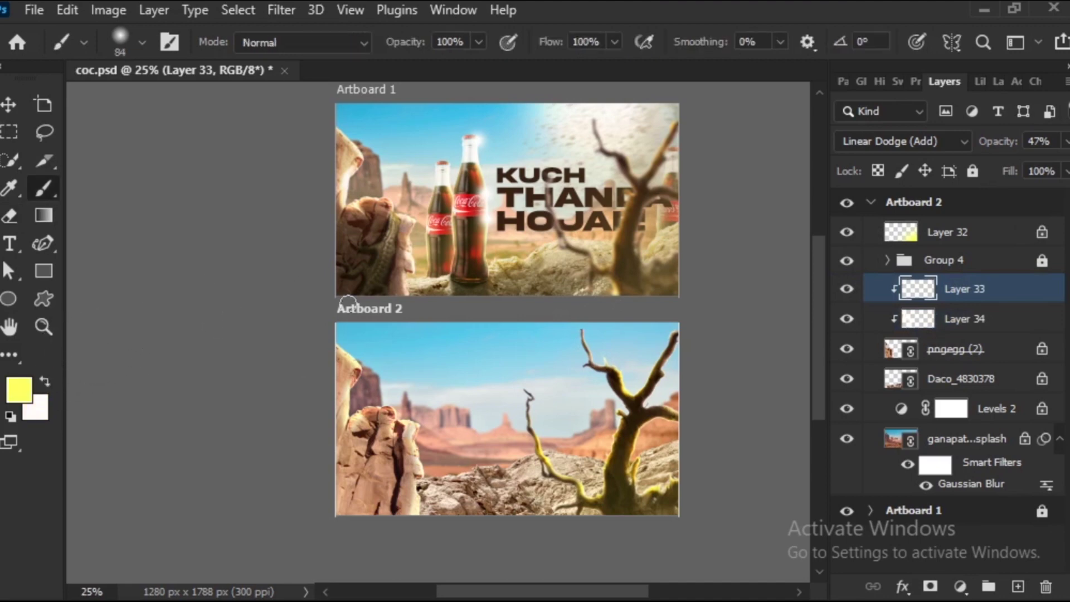
right_click(374, 347)
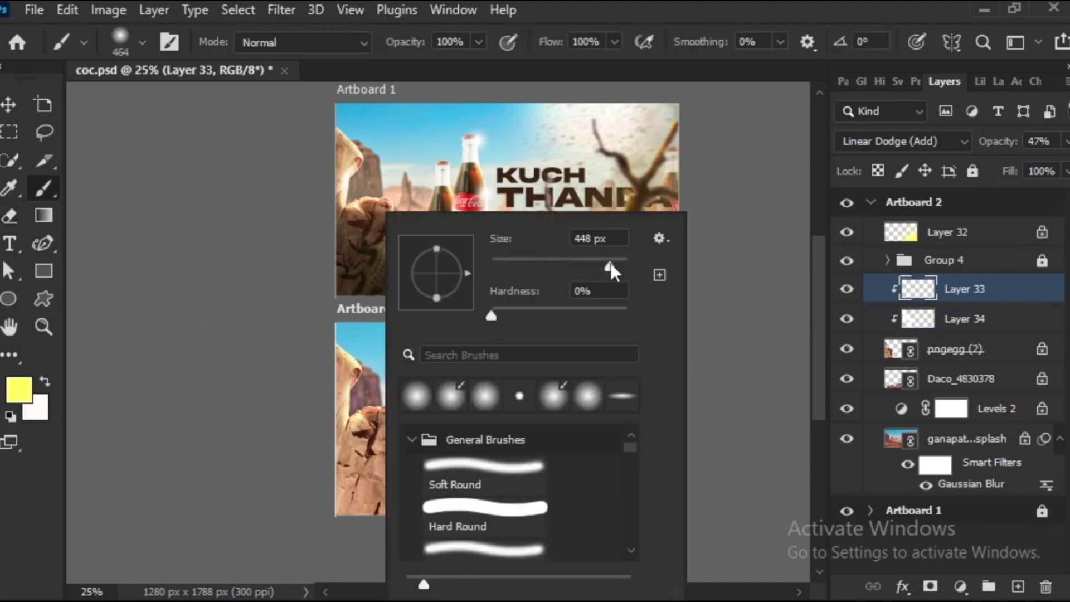
text(1200)
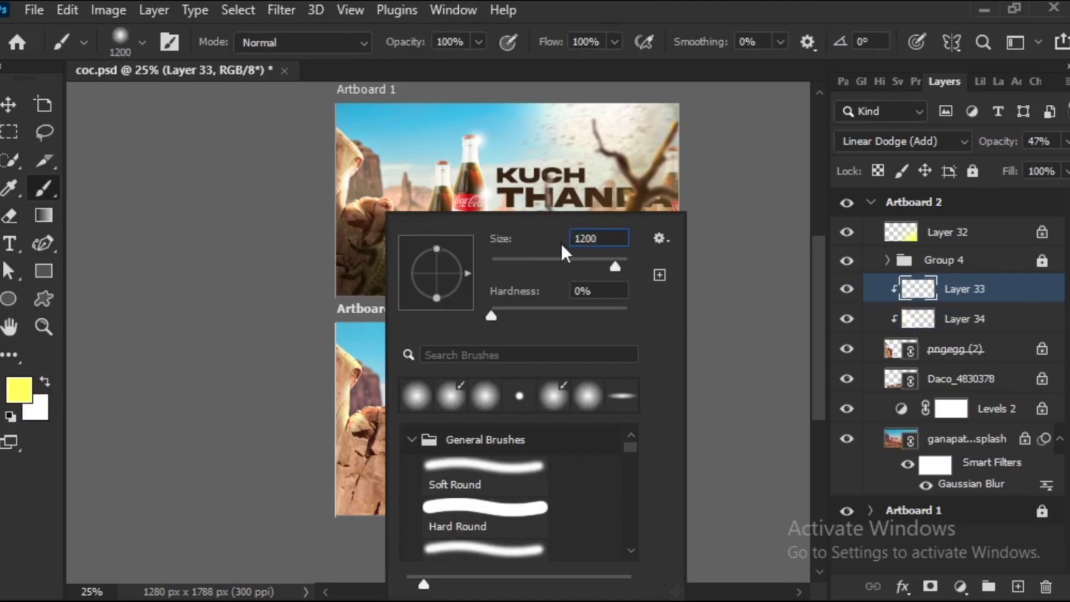
key(Return)
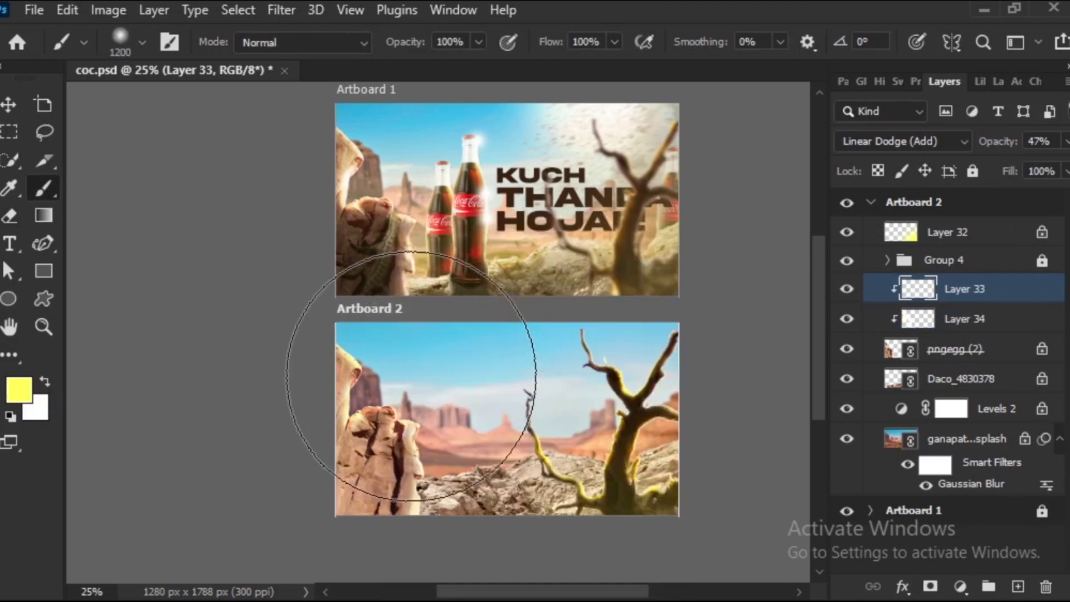
drag(514, 430, 466, 394)
Set Layer 33's blend mode to Lighten at 47% opacity.
scroll(648, 270, up, 1)
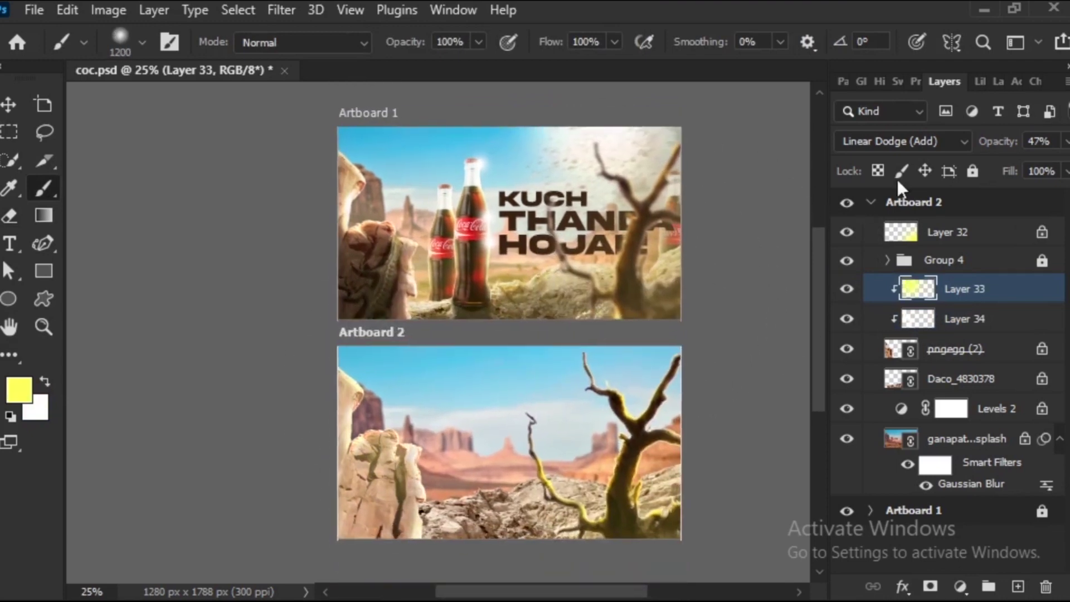
click(912, 136)
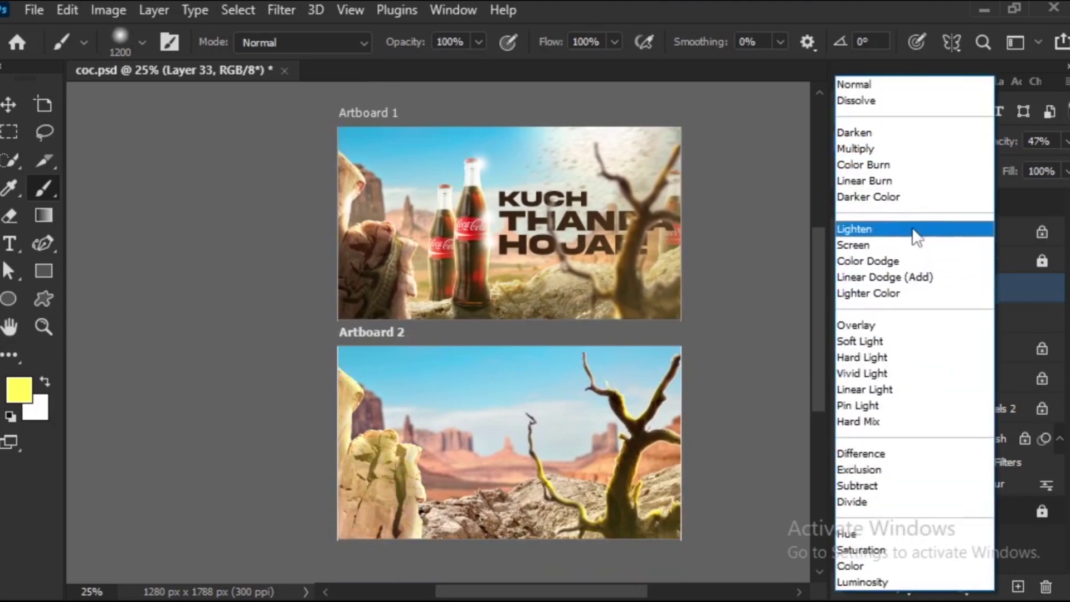
click(915, 223)
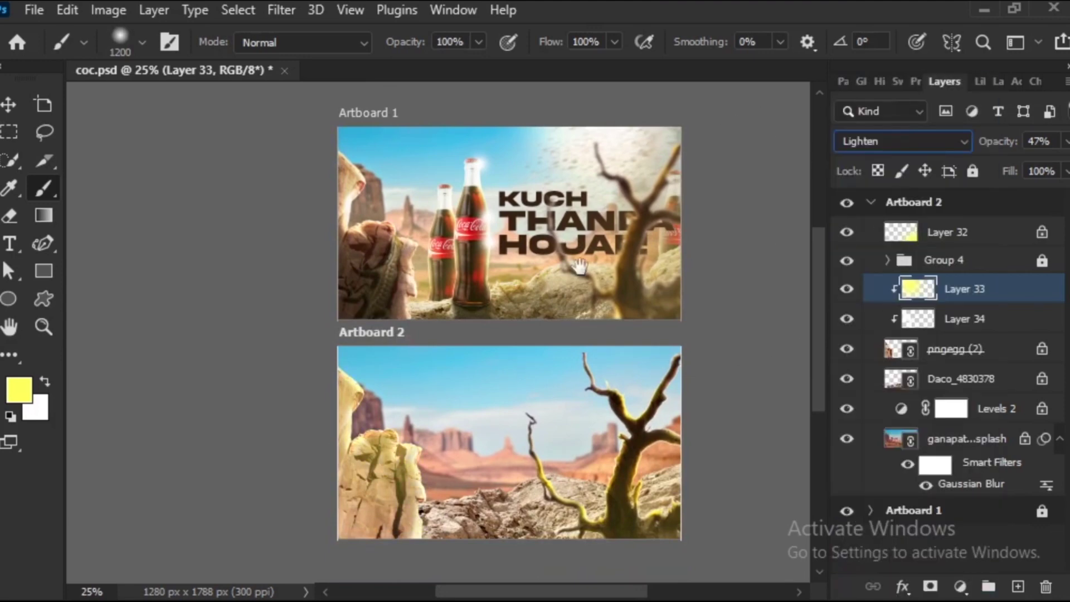
Select Layers 33 and 34 together and lock their position.
click(10, 106)
click(179, 268)
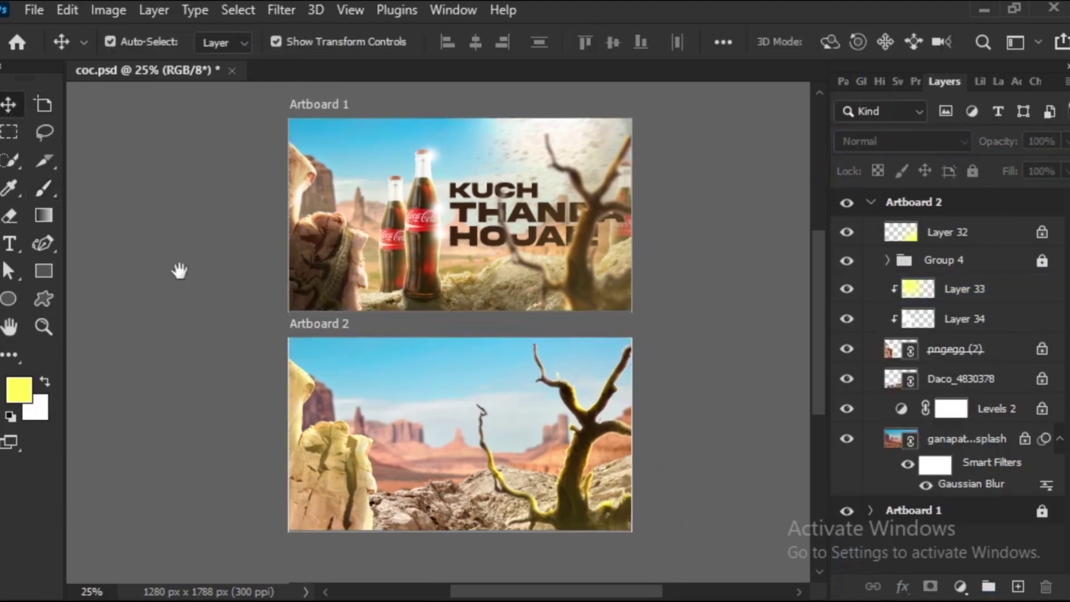
scroll(239, 287, down, 2)
drag(299, 436, 299, 436)
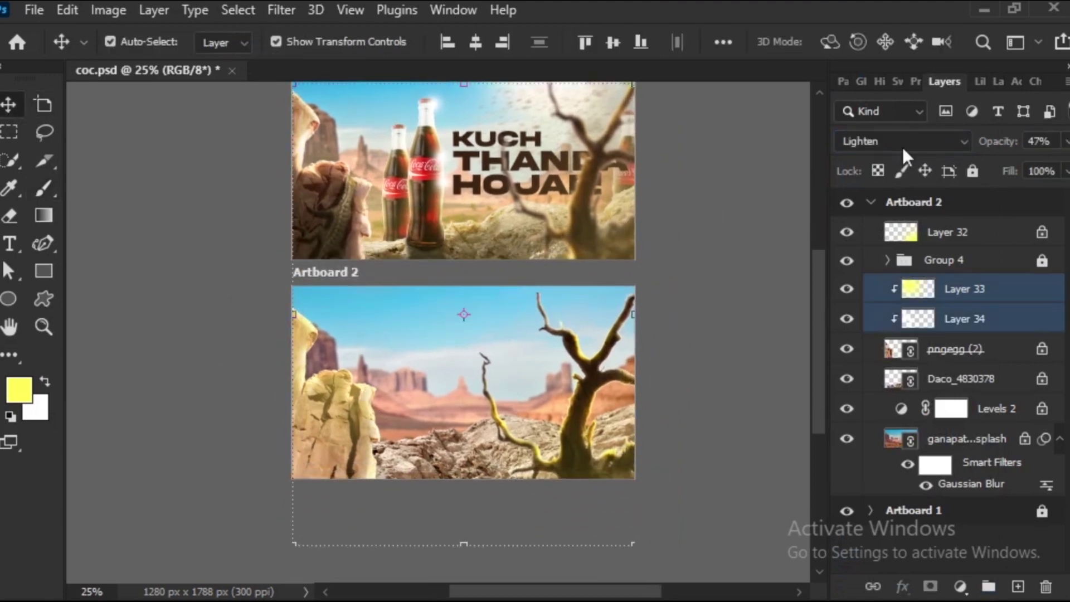
click(925, 170)
scroll(593, 363, up, 3)
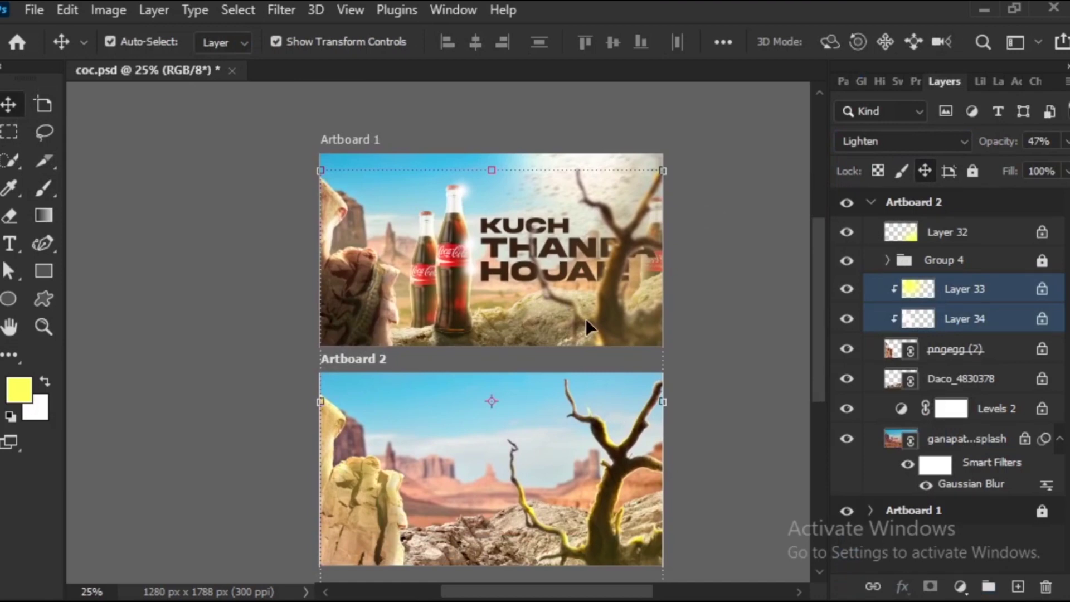
scroll(587, 325, up, 2)
mouse_move(550, 473)
mouse_down()
mouse_move(609, 354)
mouse_move(617, 298)
mouse_up()
Add a new layer above the pngegg (2) rock and clip it to the rock.
click(983, 350)
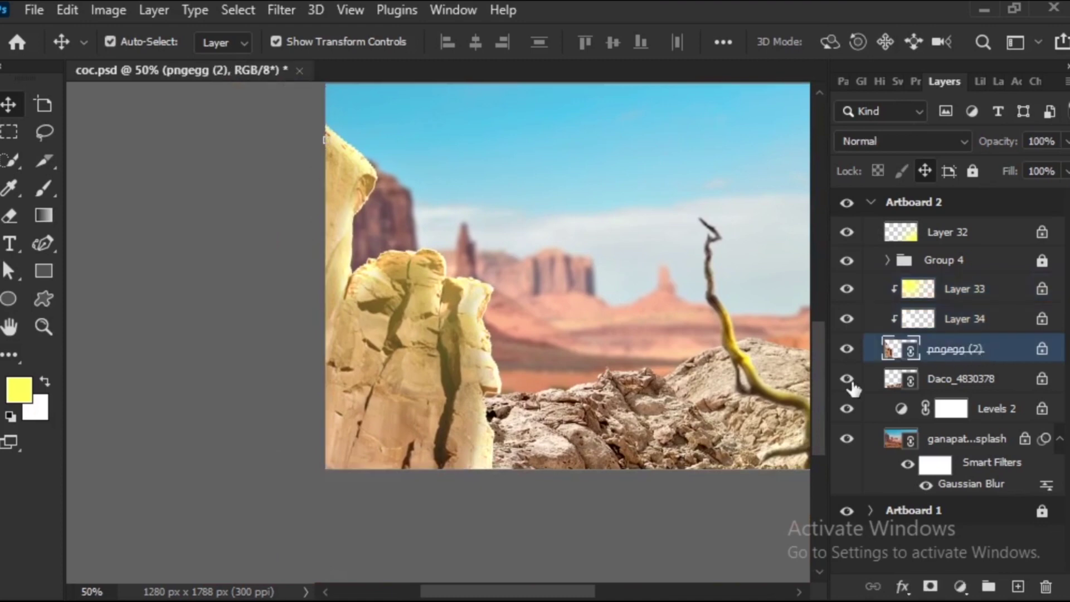
drag(524, 329, 541, 352)
click(1017, 587)
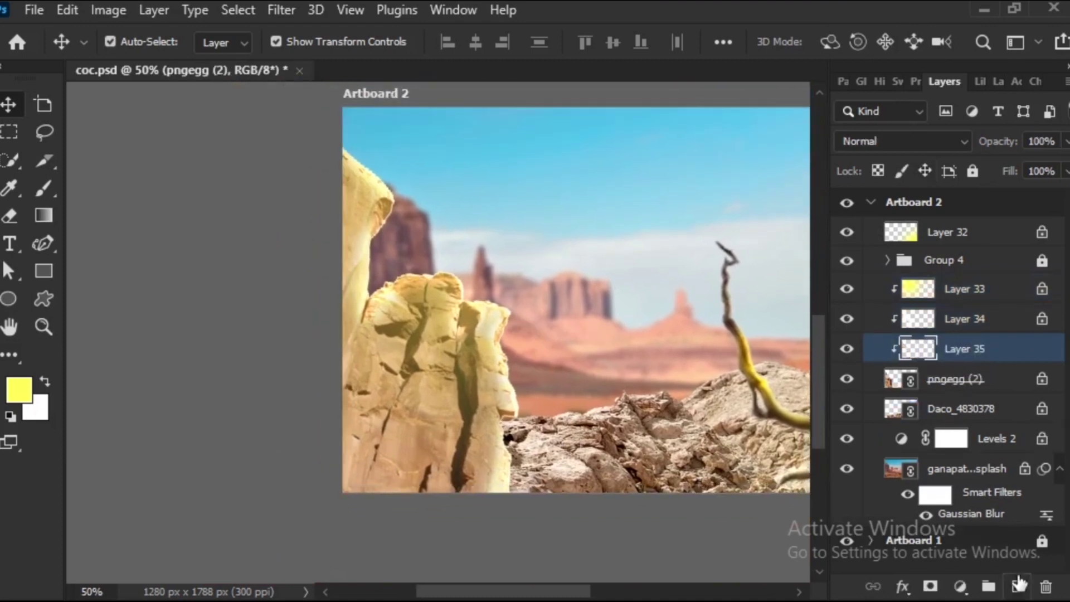
key(ctrl+alt+g)
scroll(382, 335, up, 2)
Set up a soft black brush of about 124 px with default colours.
key(b)
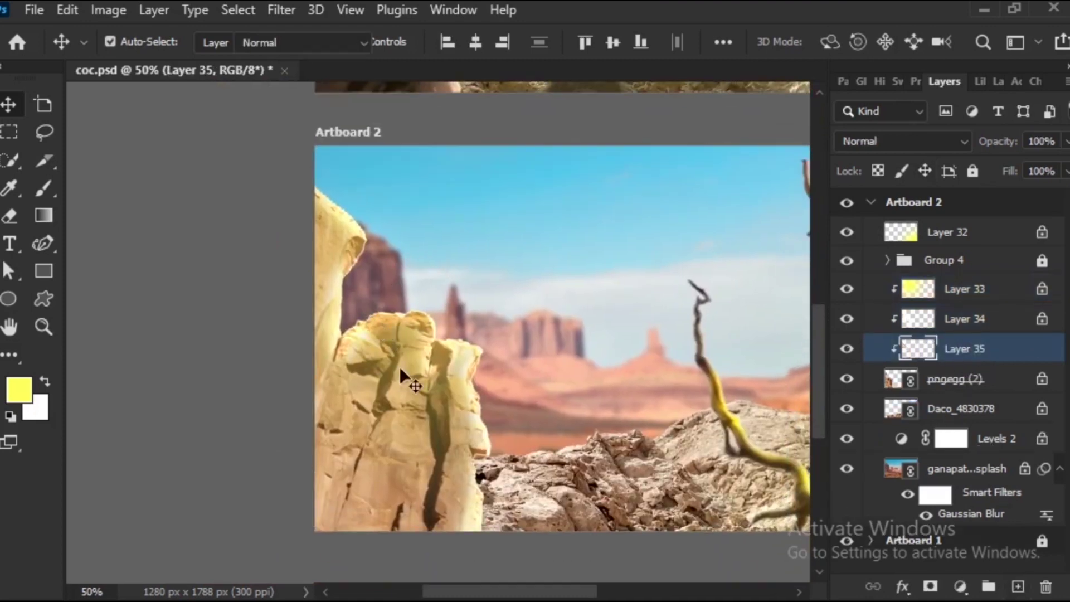
click(45, 383)
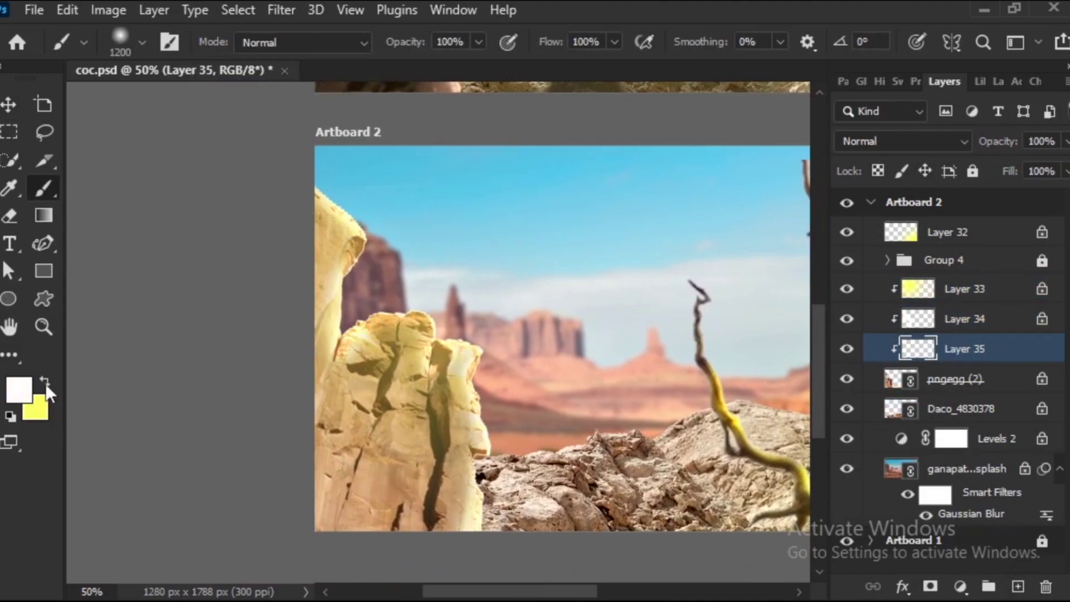
click(9, 415)
right_click(458, 323)
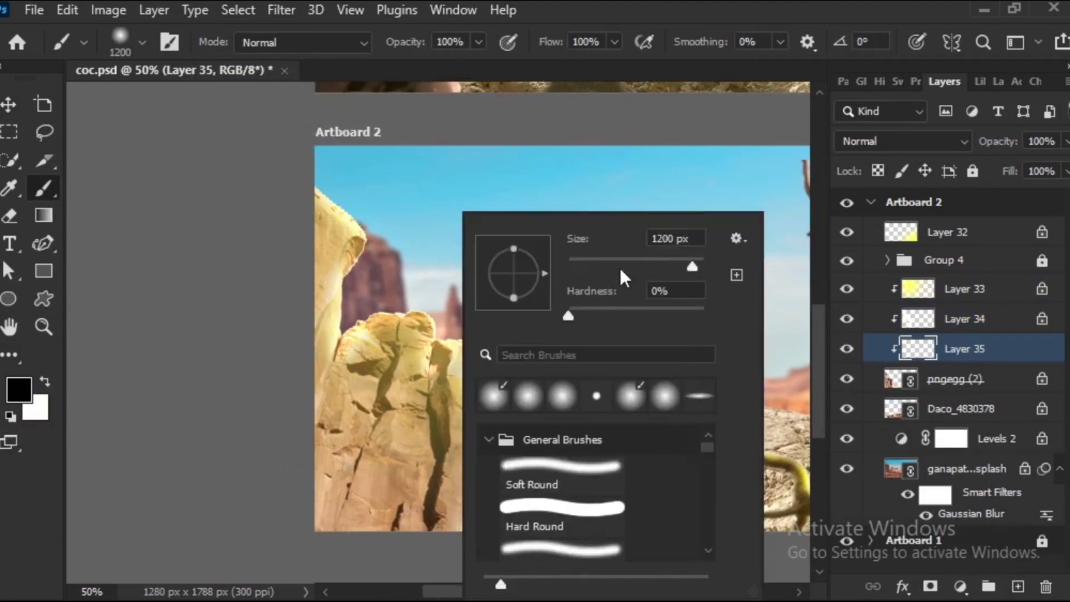
click(663, 266)
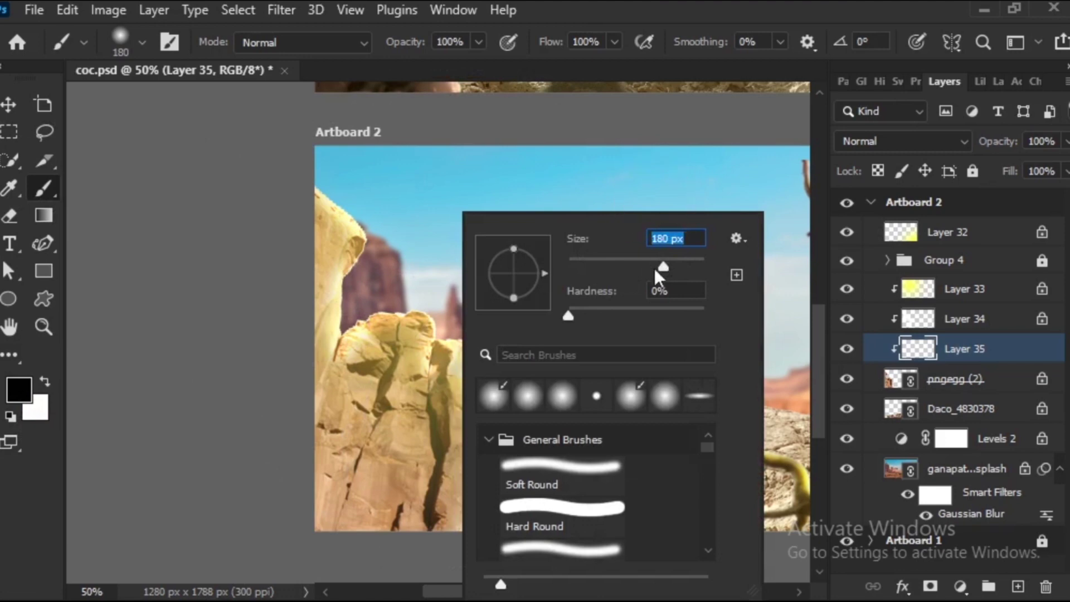
key(Return)
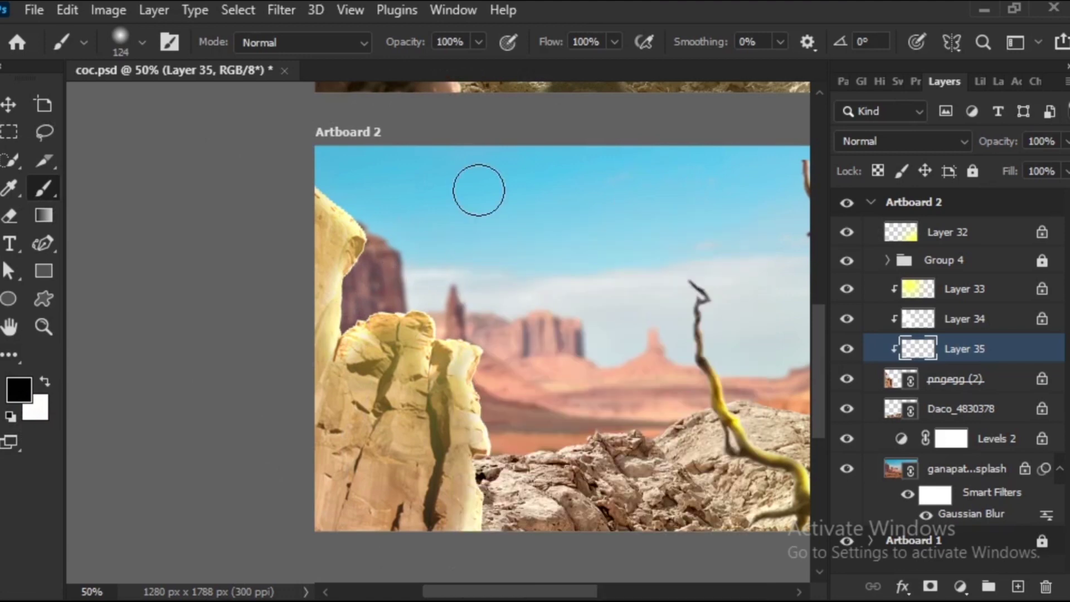
Paint dark shading over the lower-left rock's base, top and left edge.
mouse_move(343, 481)
mouse_down()
mouse_move(330, 530)
mouse_move(387, 537)
mouse_move(418, 478)
mouse_move(377, 399)
mouse_move(349, 396)
mouse_move(305, 423)
mouse_up()
mouse_move(392, 372)
mouse_down()
mouse_move(394, 359)
mouse_move(415, 398)
mouse_up()
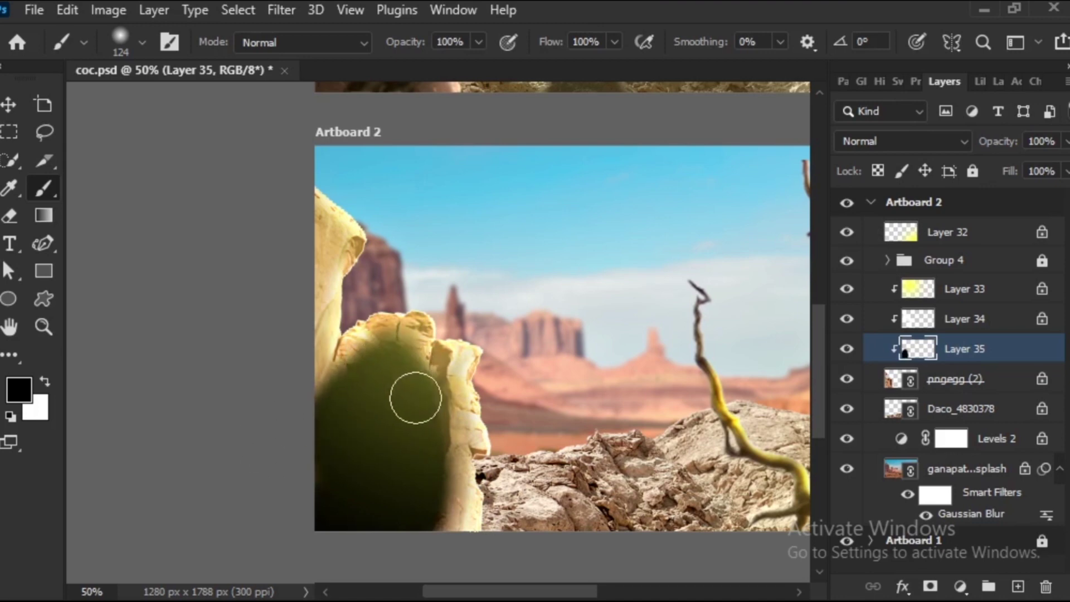
drag(414, 461, 414, 510)
drag(367, 371, 408, 421)
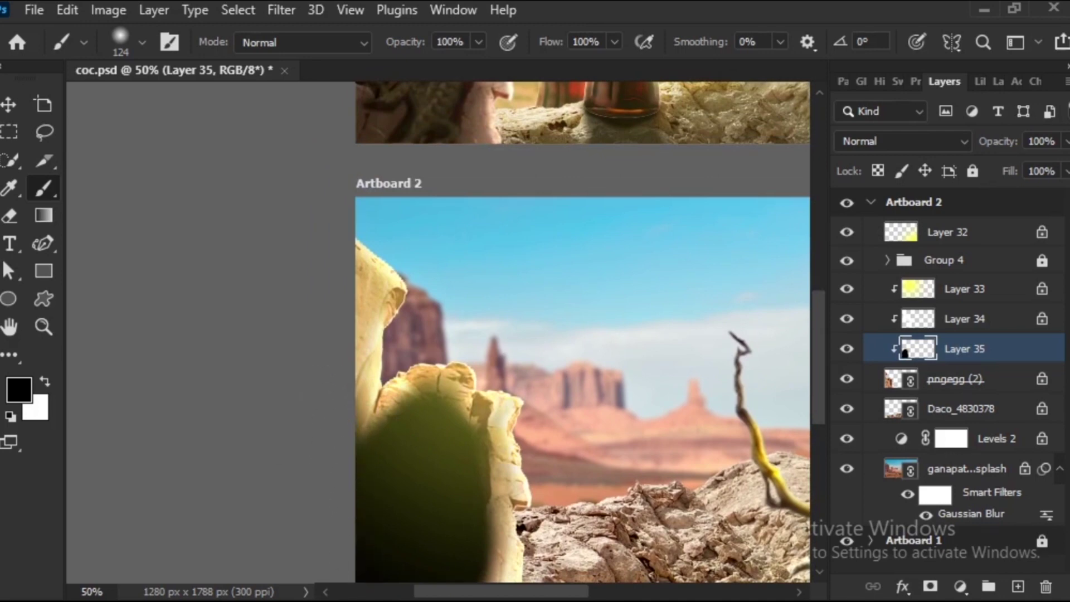
drag(318, 336, 332, 387)
drag(365, 480, 347, 351)
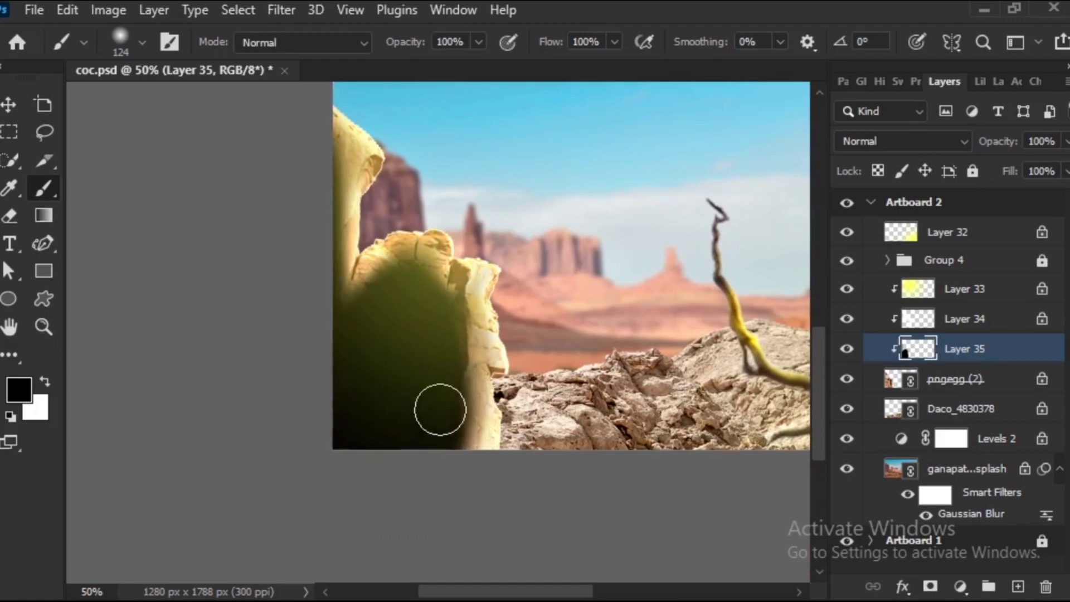
mouse_move(444, 337)
mouse_down()
mouse_move(466, 485)
mouse_move(441, 327)
mouse_up()
scroll(441, 327, down, 1)
scroll(441, 327, down, 1)
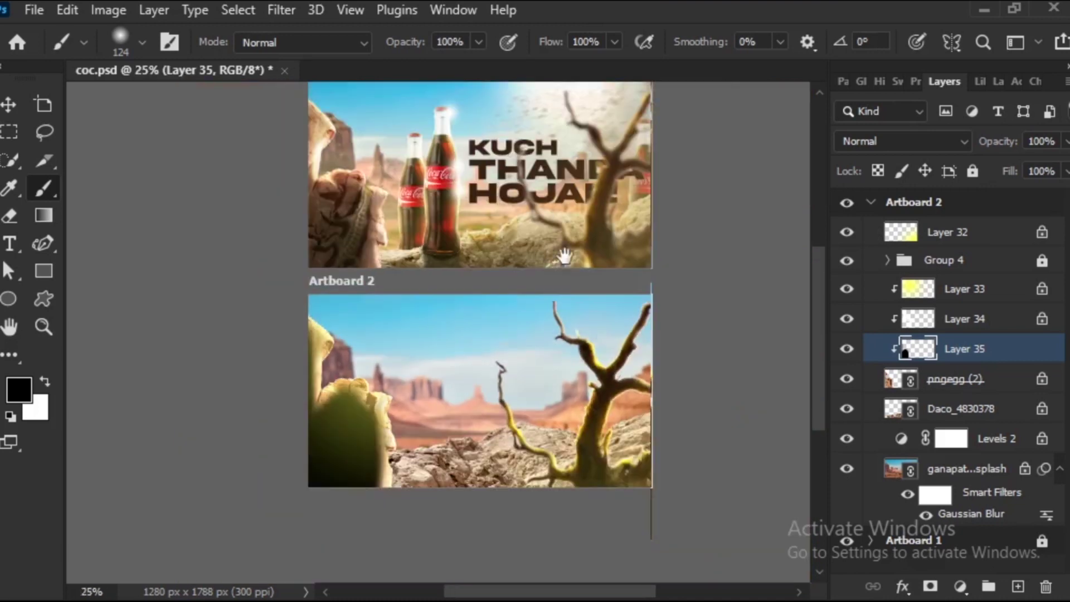
scroll(504, 304, up, 1)
scroll(498, 301, up, 1)
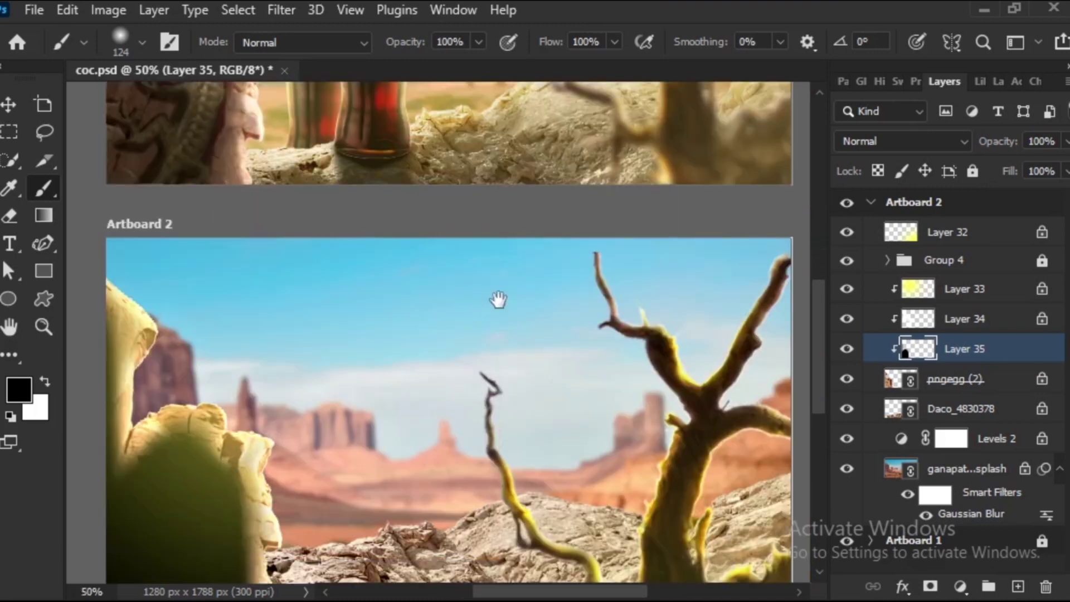
click(8, 105)
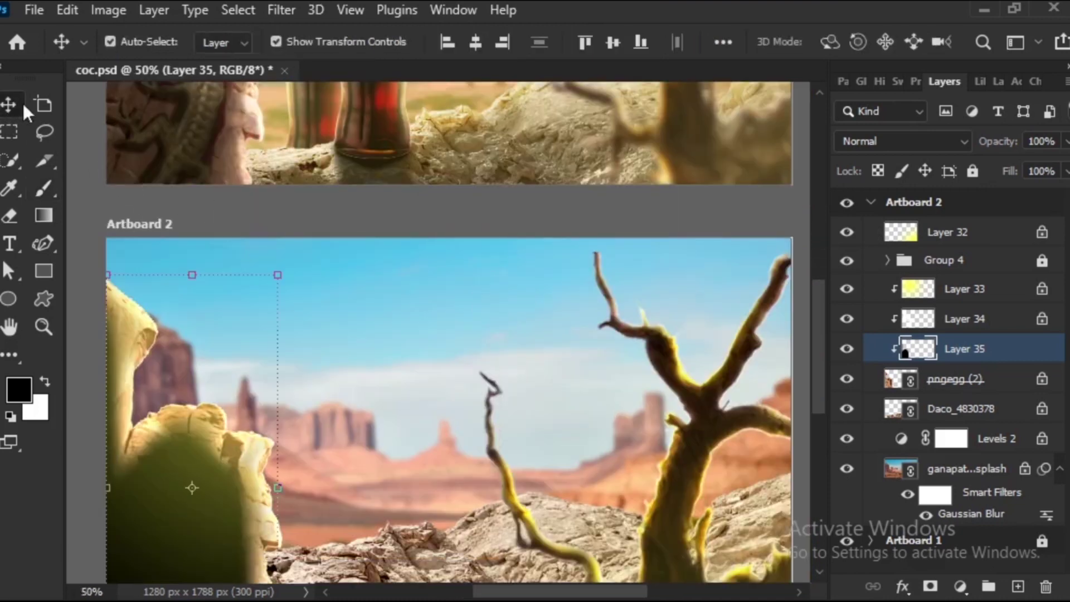
Set the shadow layer to Soft Light, then duplicate it and clip the copy.
click(913, 139)
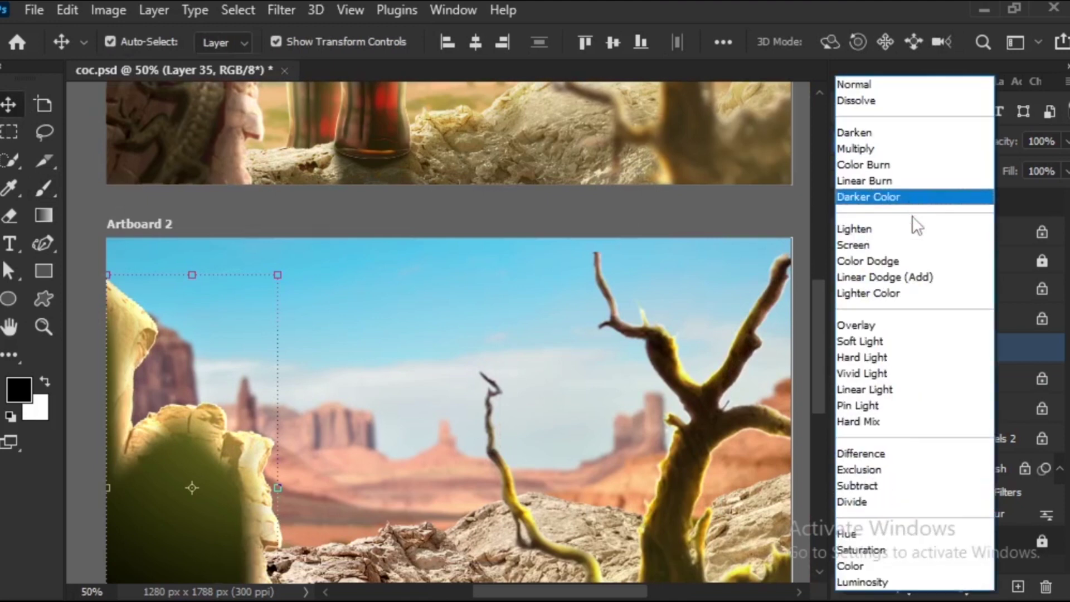
click(914, 340)
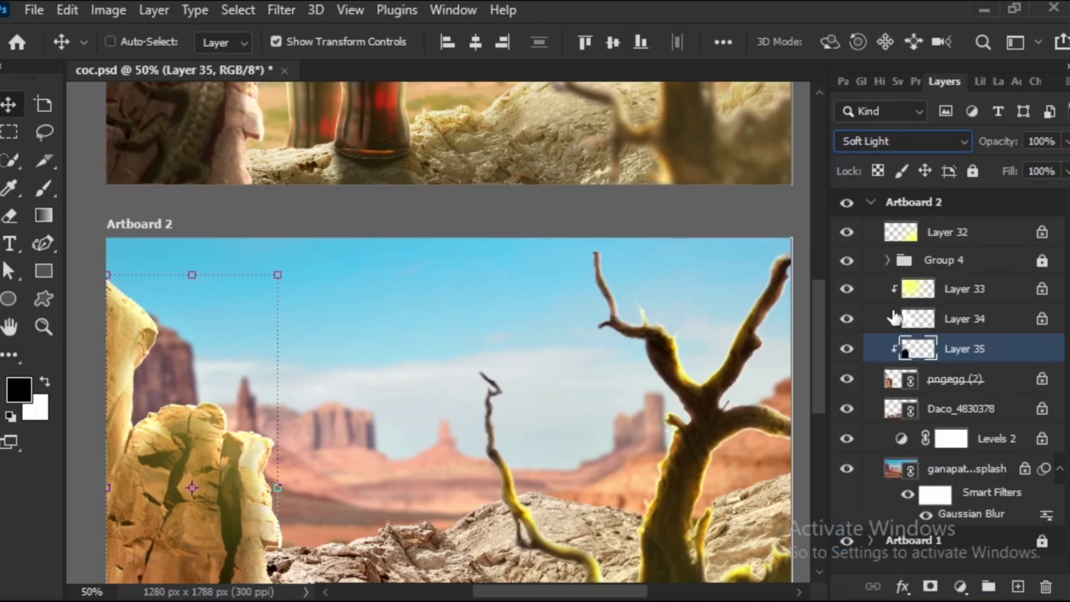
key(ctrl+j)
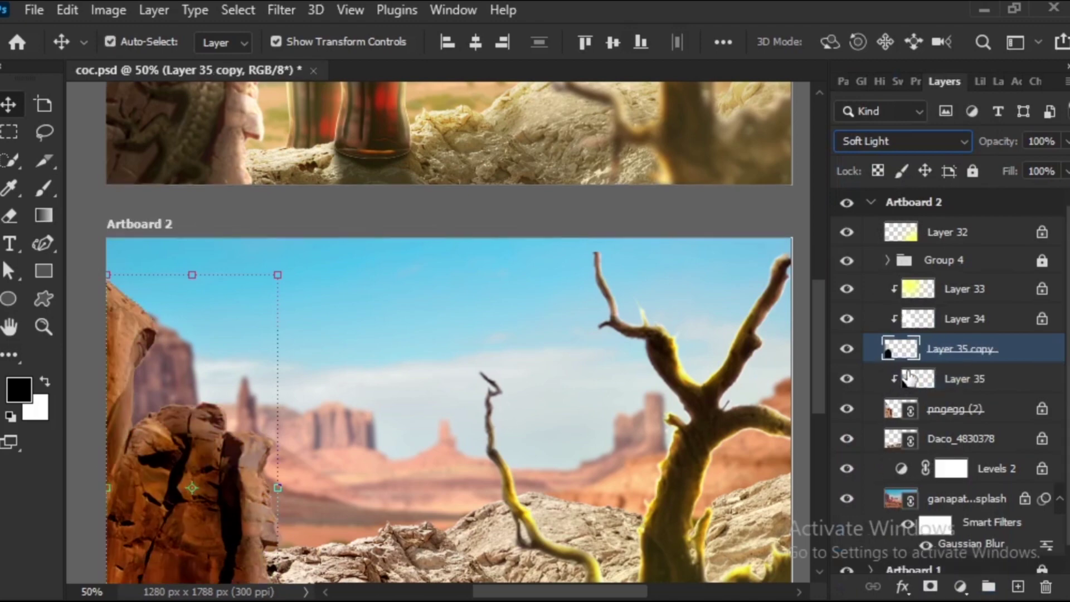
alt+click(898, 361)
scroll(521, 413, up, 3)
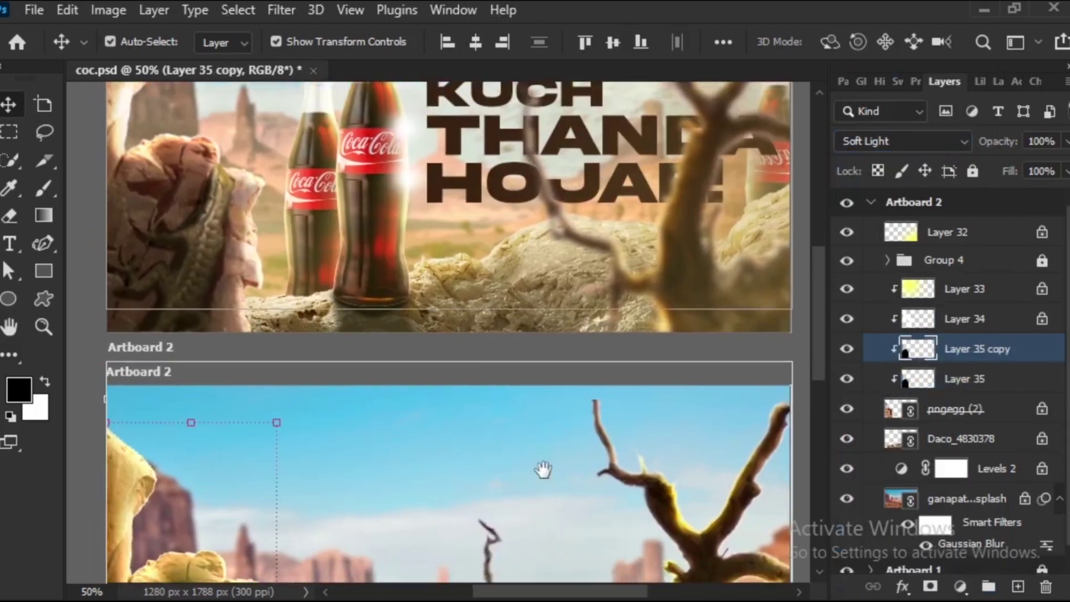
scroll(544, 470, down, 3)
scroll(655, 393, down, 3)
Delete the original Layer 35, set Layer 35 copy to Normal, and open its Blending Options.
click(989, 379)
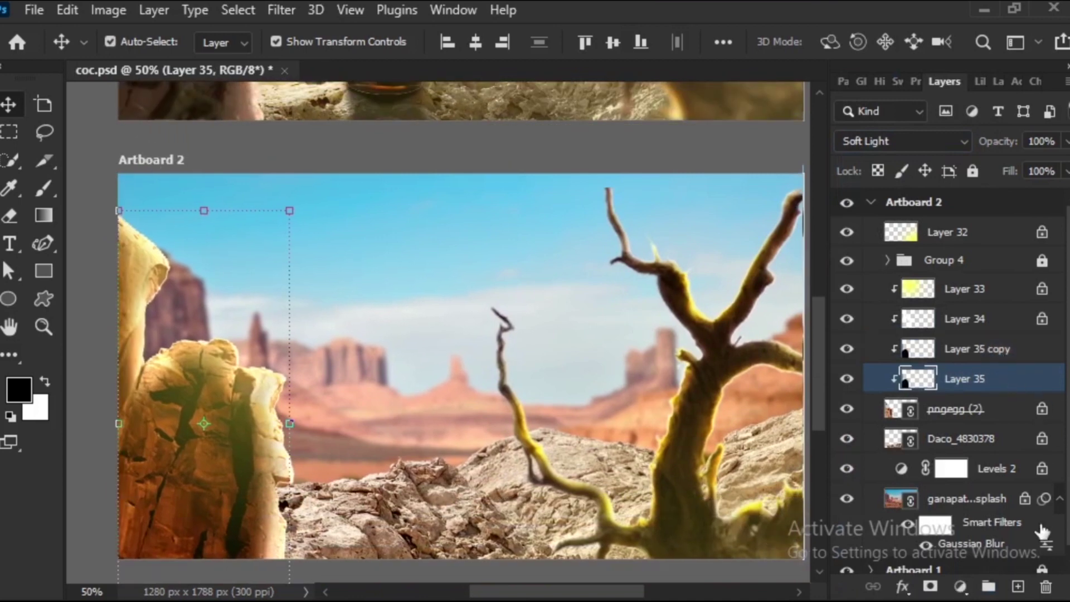
click(1046, 588)
click(976, 349)
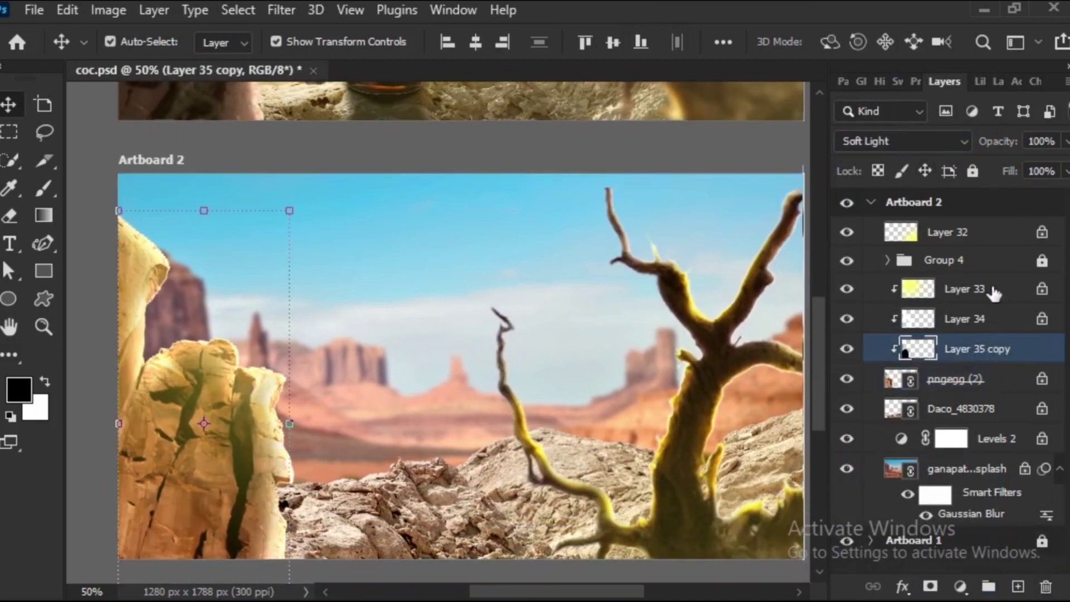
click(917, 144)
click(861, 83)
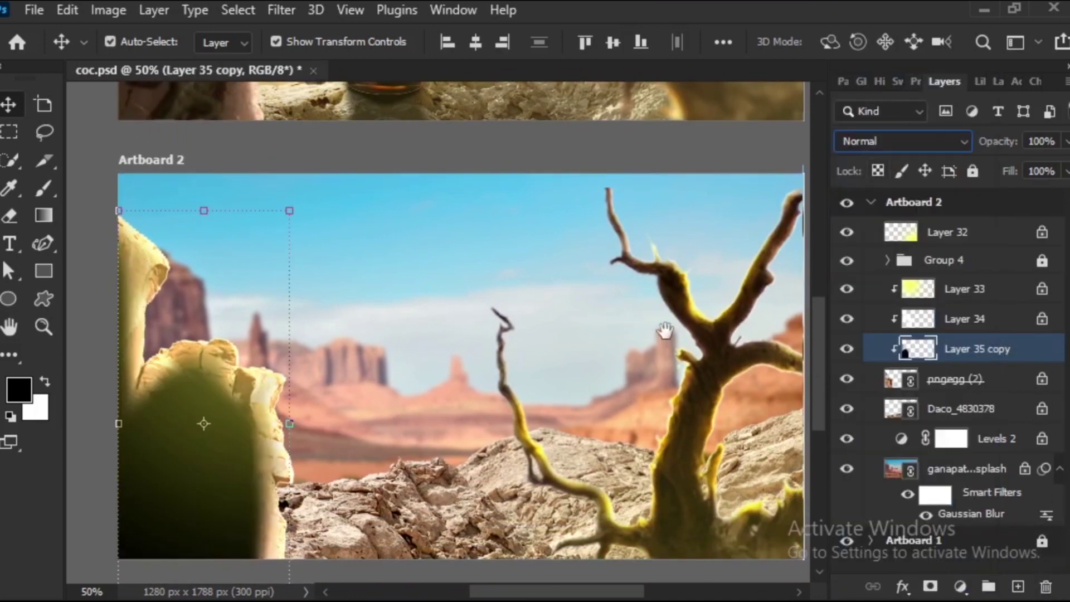
click(902, 586)
click(936, 385)
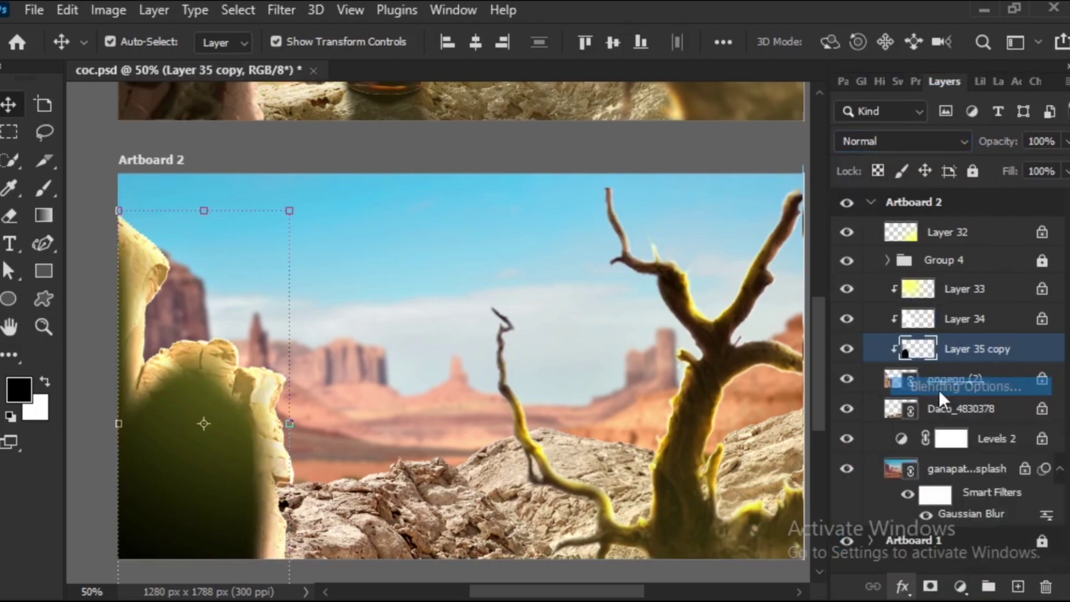
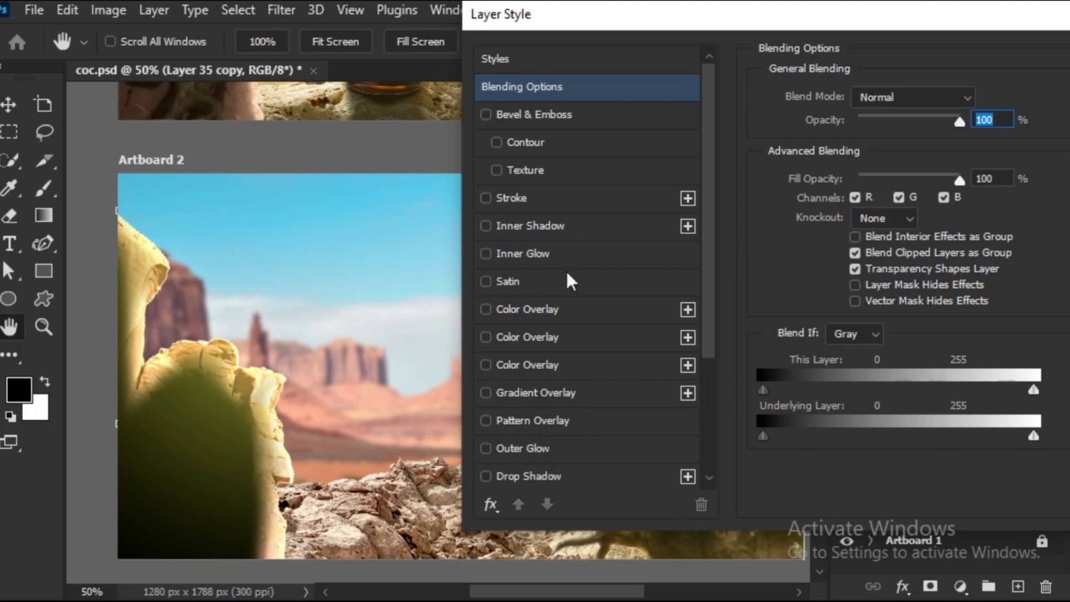
Split the Underlying Layer Blend If sliders and trial Soft Light as the blend mode.
drag(763, 436, 999, 386)
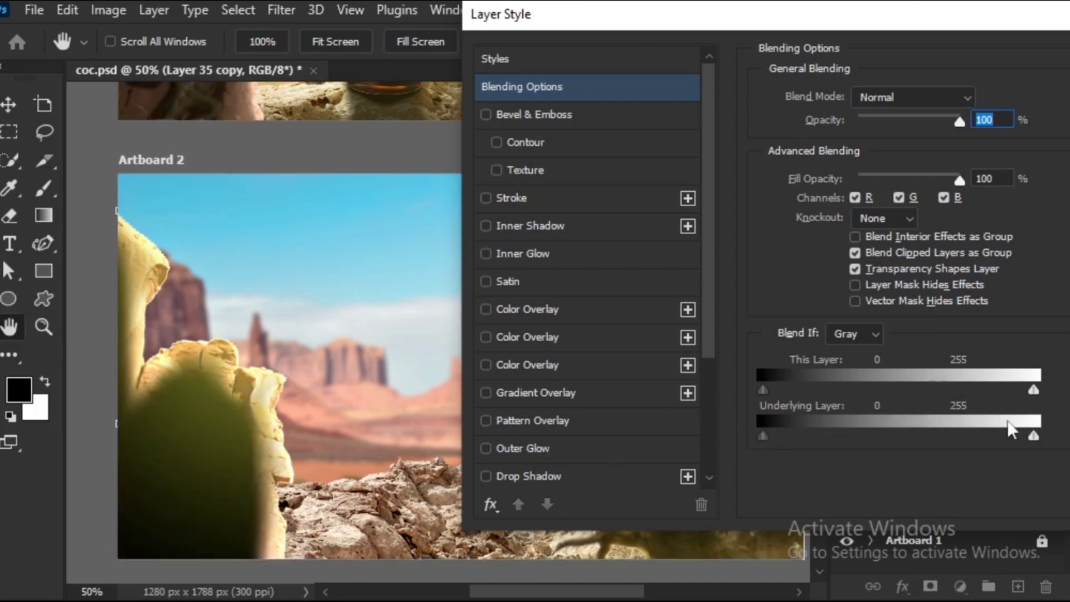
drag(1034, 436, 864, 440)
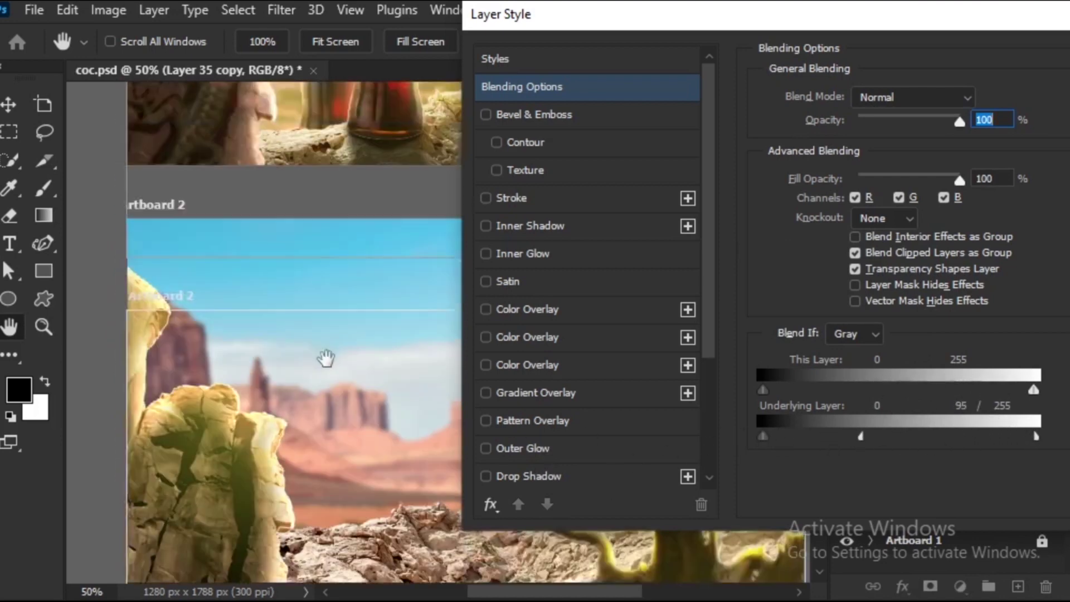
mouse_move(325, 303)
mouse_down()
mouse_move(313, 359)
mouse_move(292, 302)
mouse_up()
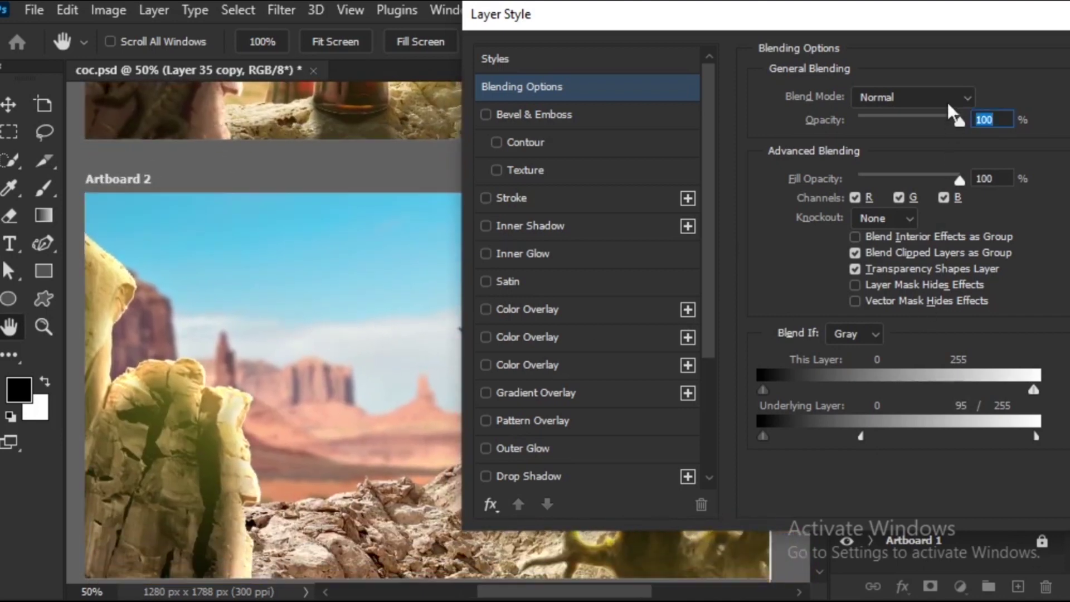
click(950, 105)
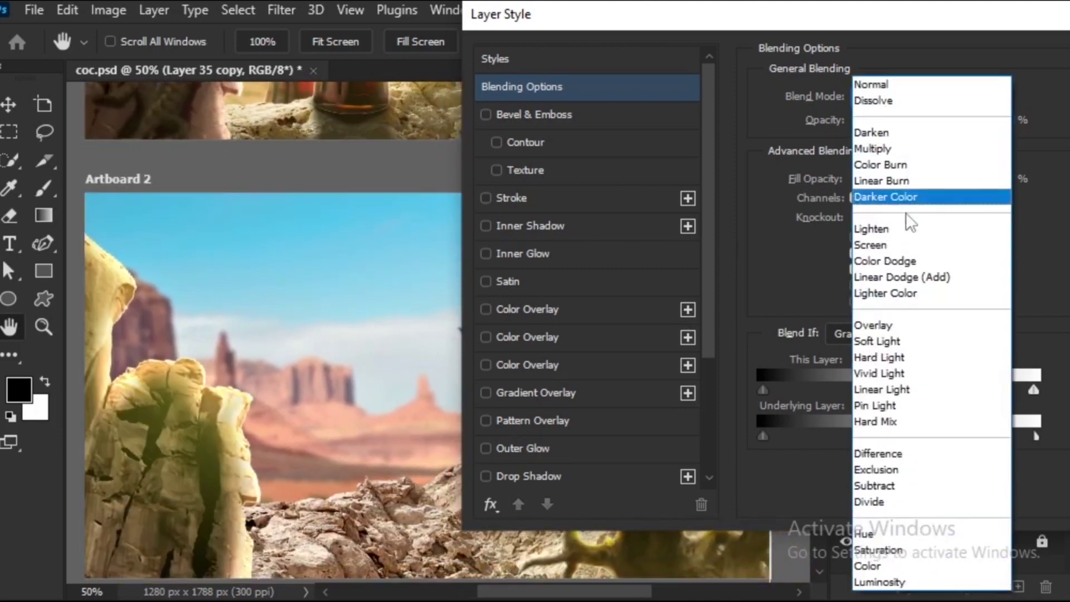
click(903, 341)
mouse_move(1035, 436)
mouse_down()
mouse_move(870, 436)
mouse_move(1027, 436)
mouse_up()
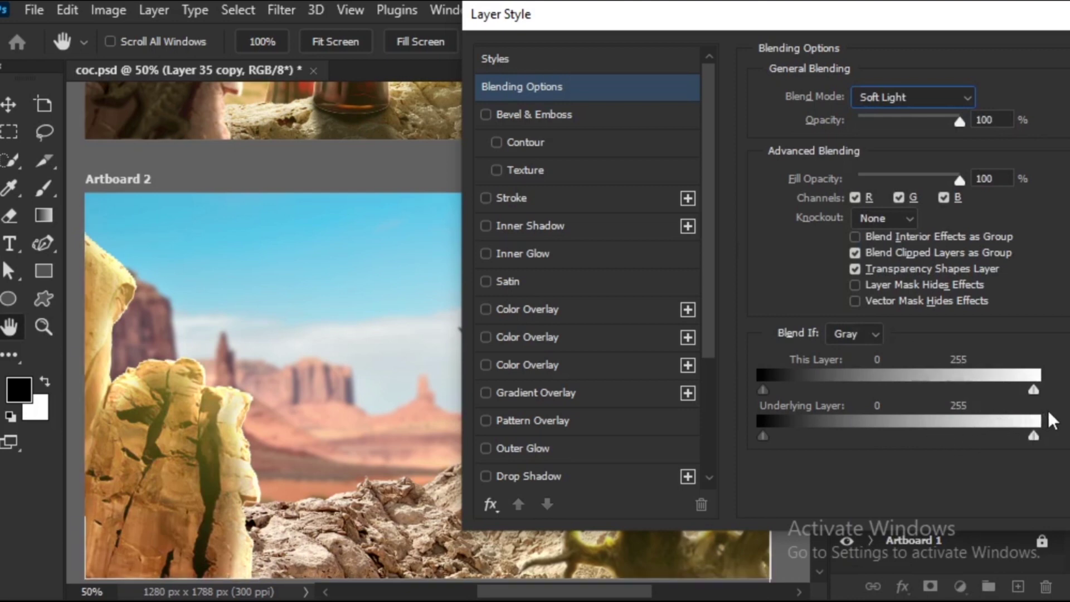
Return to Normal, keep This Layer's dark limit at 0, and split the underlying white slider to 153/255.
click(947, 97)
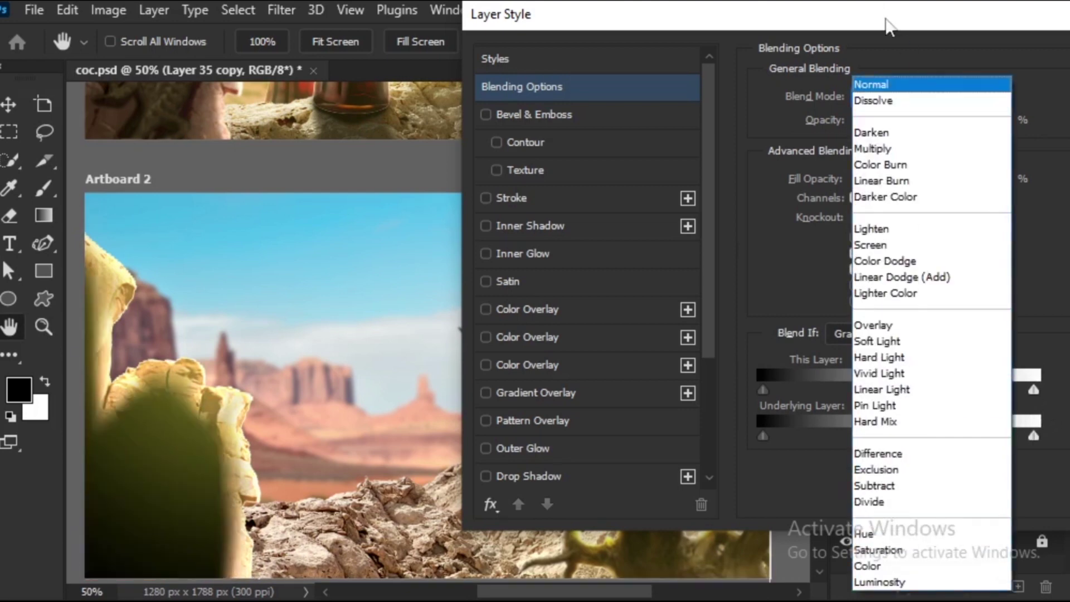
click(890, 86)
drag(1032, 390, 977, 390)
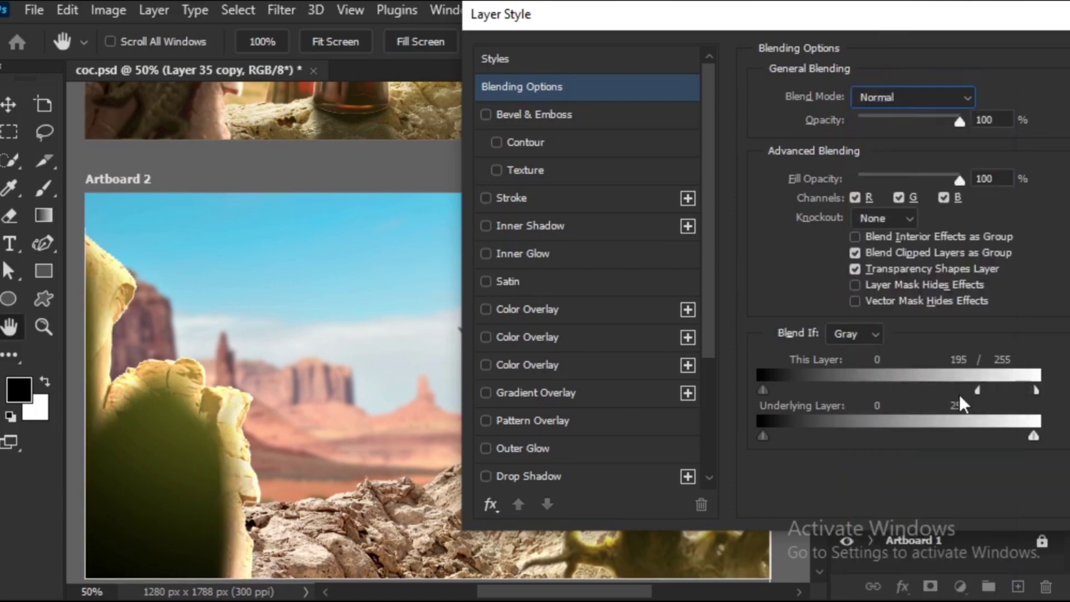
drag(851, 393, 1034, 390)
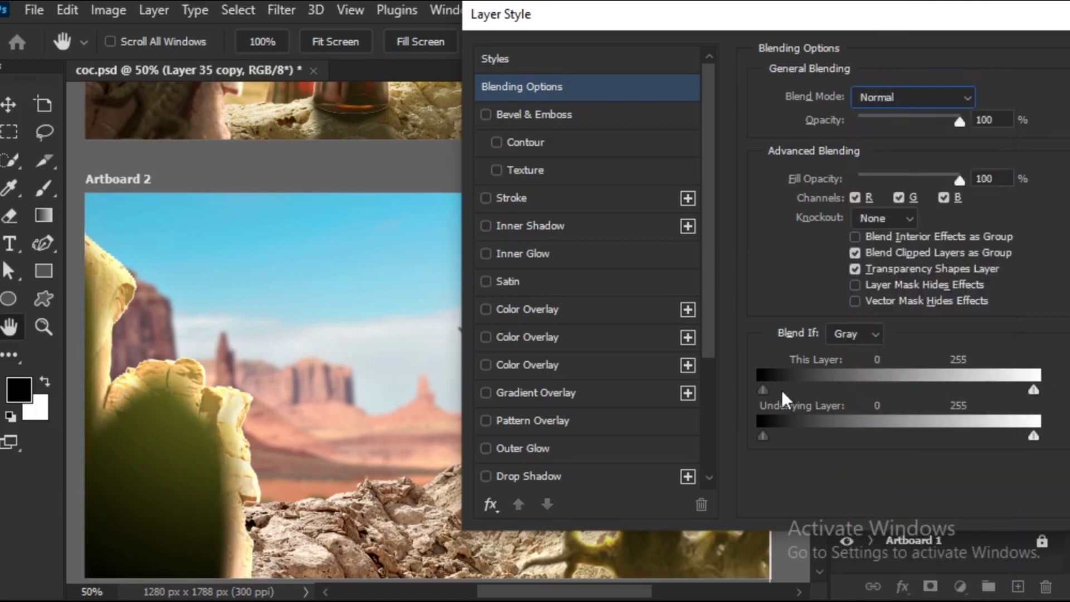
mouse_move(767, 393)
mouse_down()
mouse_move(801, 380)
mouse_move(723, 397)
mouse_move(763, 393)
mouse_up()
drag(764, 393, 766, 389)
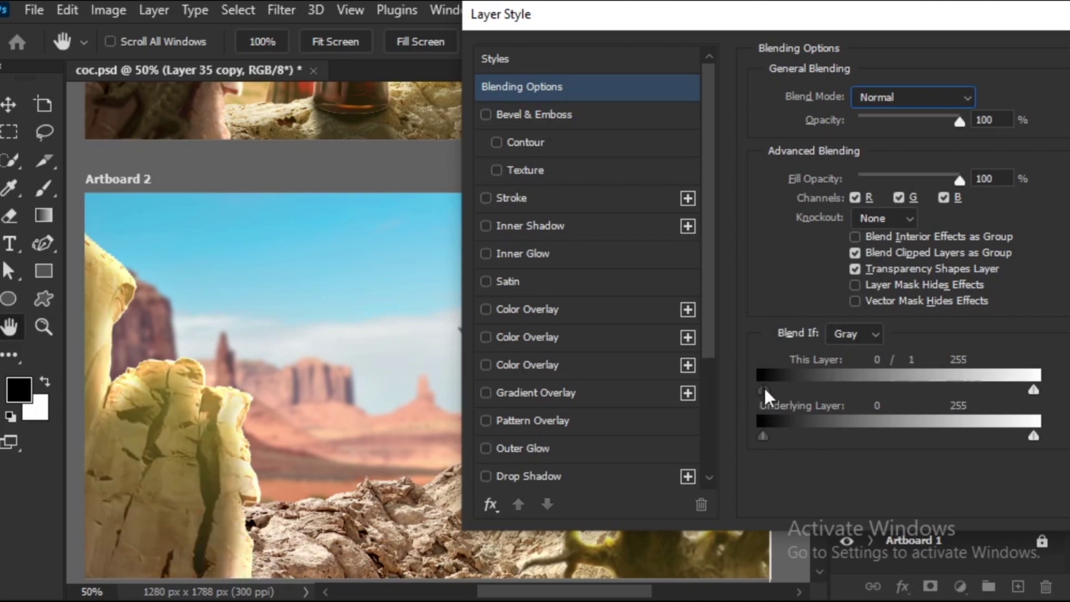
mouse_move(1027, 440)
mouse_down()
mouse_move(860, 429)
mouse_move(910, 434)
mouse_move(927, 449)
mouse_up()
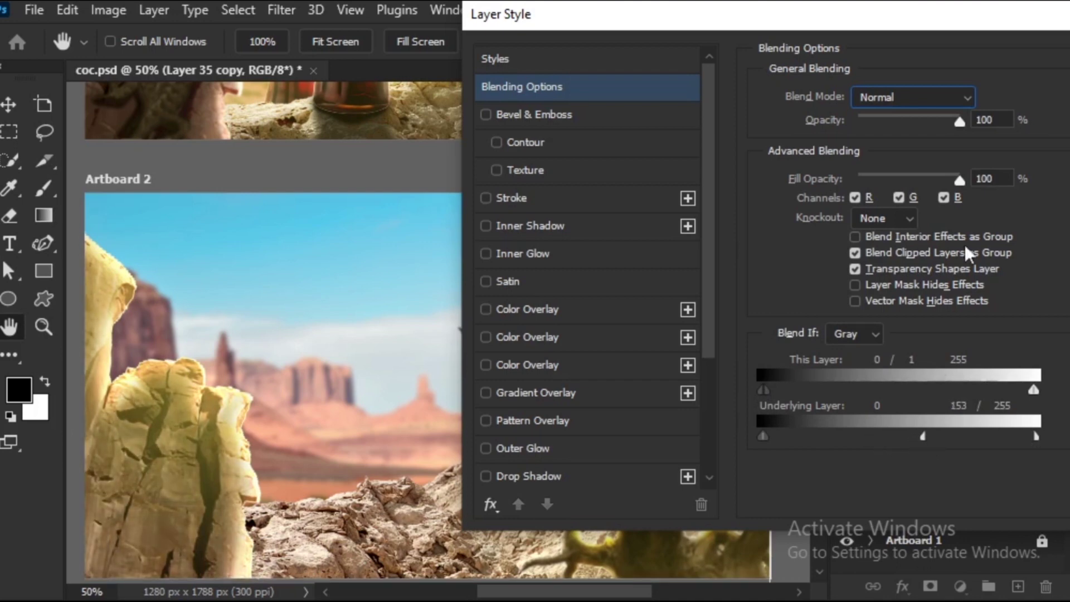
drag(972, 32, 659, 261)
Apply the Blend If settings, then duplicate Layer 35 copy, clip it, and set it to Soft Light.
click(889, 296)
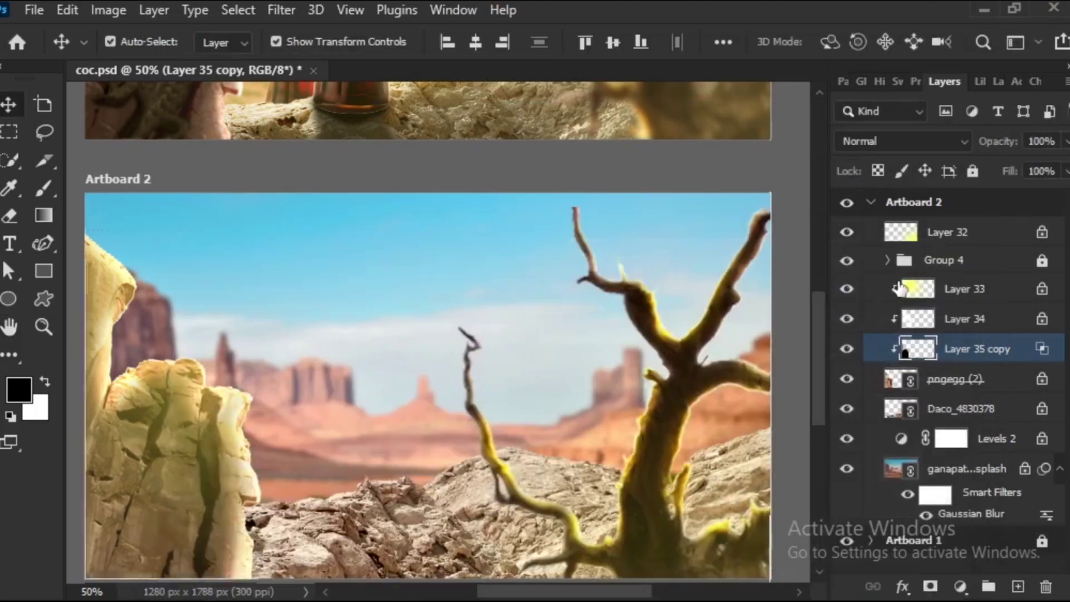
key(ctrl+minus)
scroll(425, 395, up, 3)
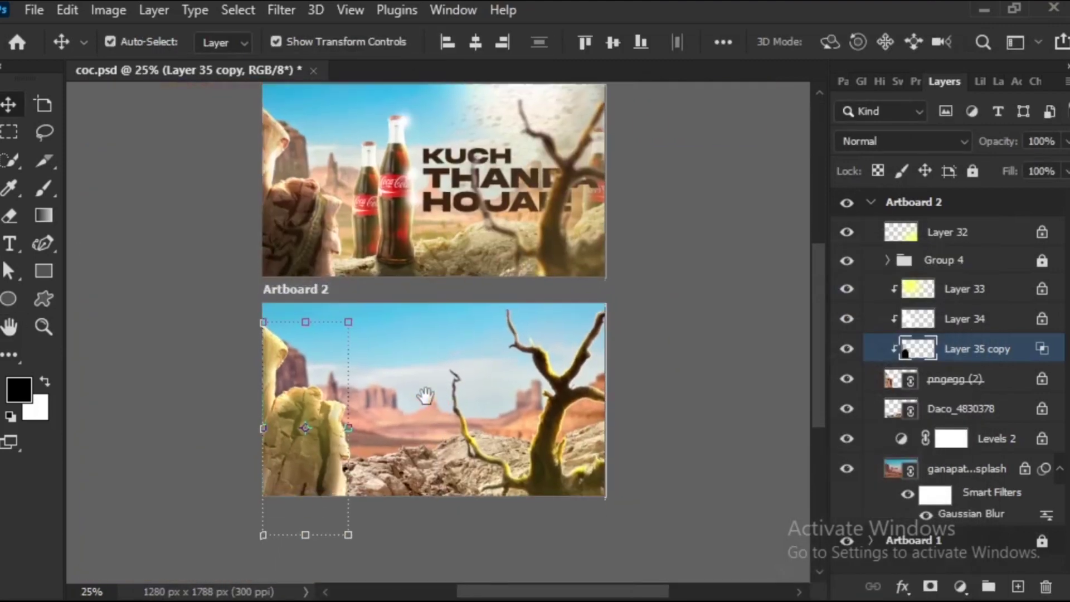
key(ctrl+j)
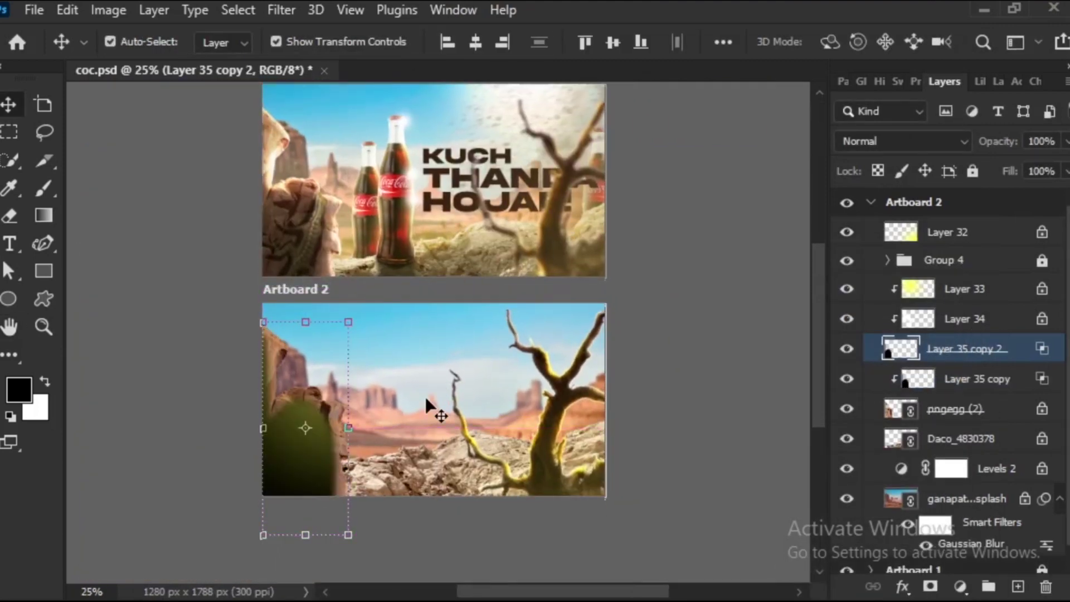
scroll(707, 377, down, 5)
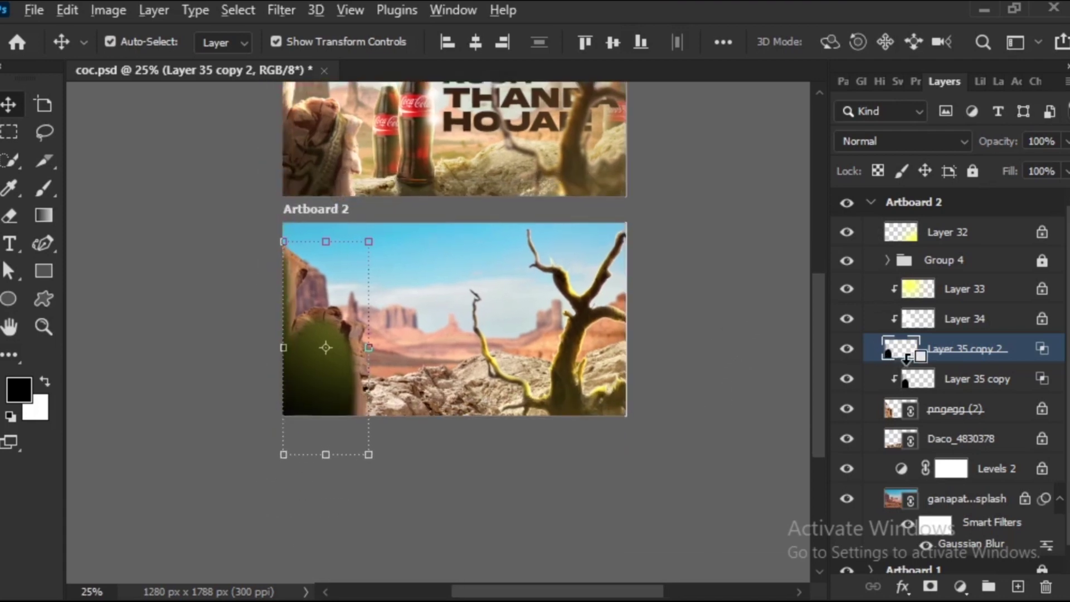
drag(906, 357, 900, 361)
key(ctrl+z)
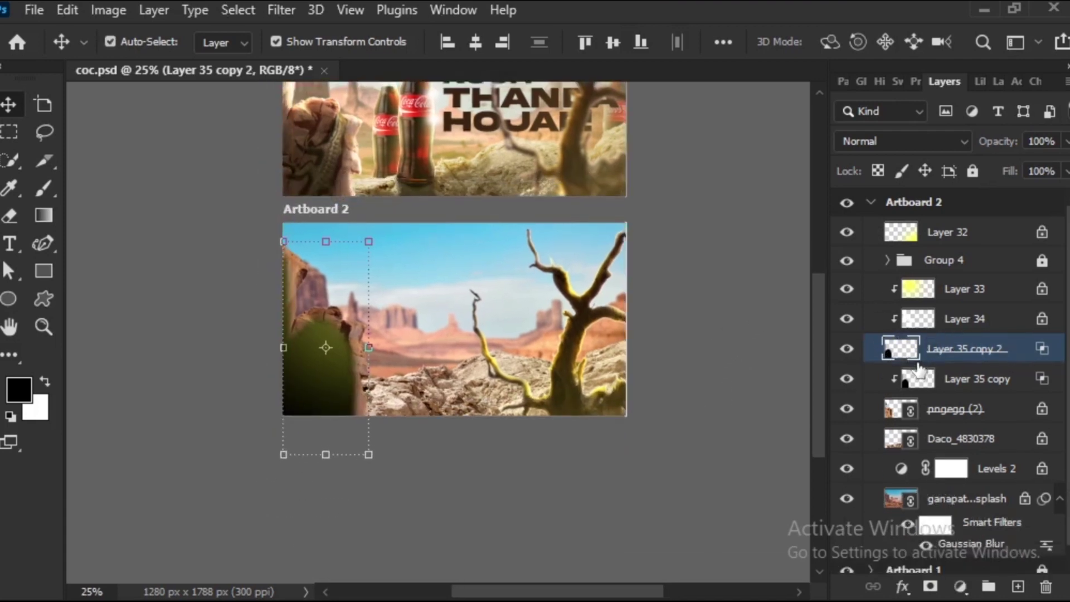
alt+click(914, 355)
drag(630, 312, 654, 390)
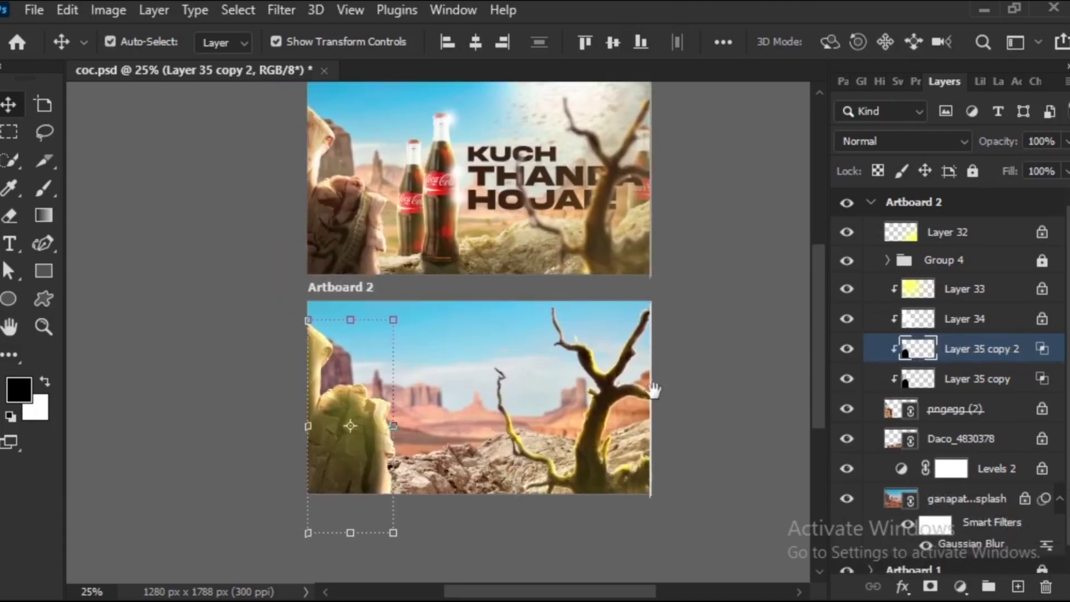
click(916, 140)
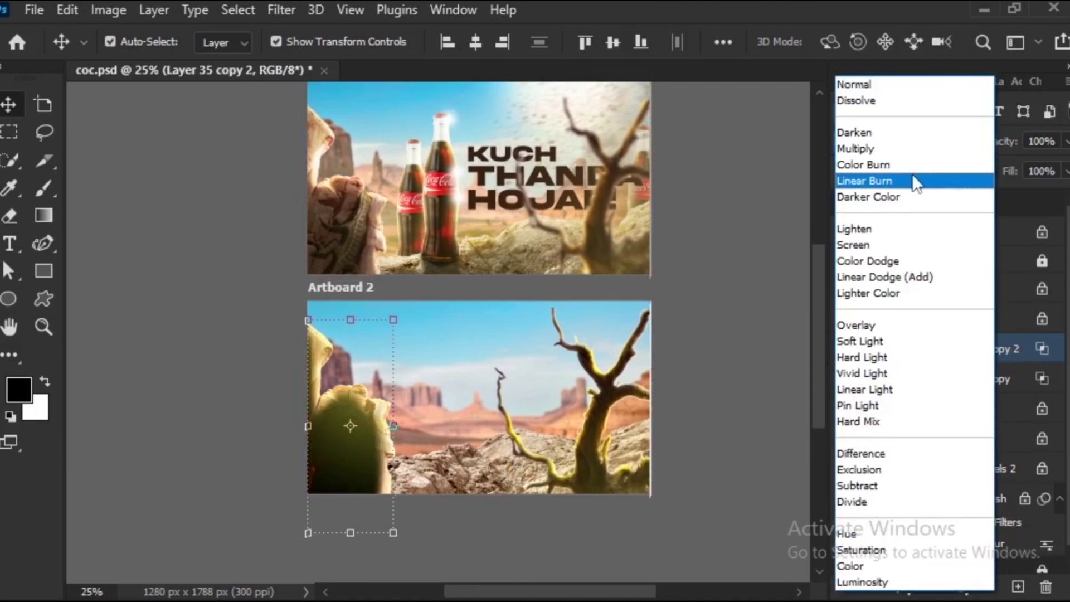
click(875, 339)
Hide Layer 33 and lock the position of both Layer 35 copies.
click(691, 312)
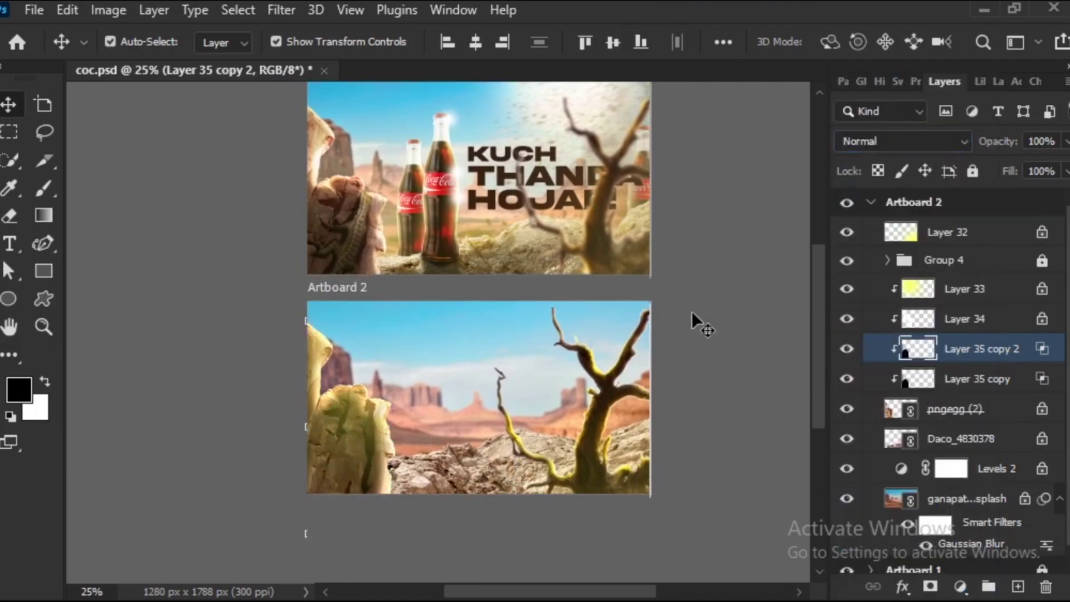
scroll(677, 319, up, 2)
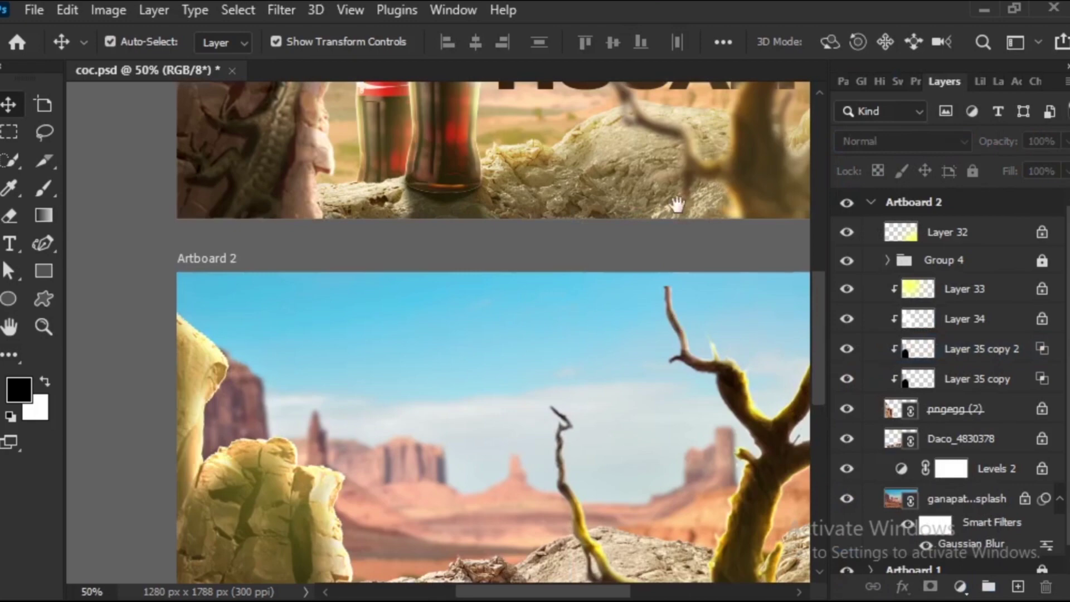
mouse_move(676, 205)
mouse_down()
mouse_move(615, 412)
mouse_move(631, 253)
mouse_up()
click(847, 289)
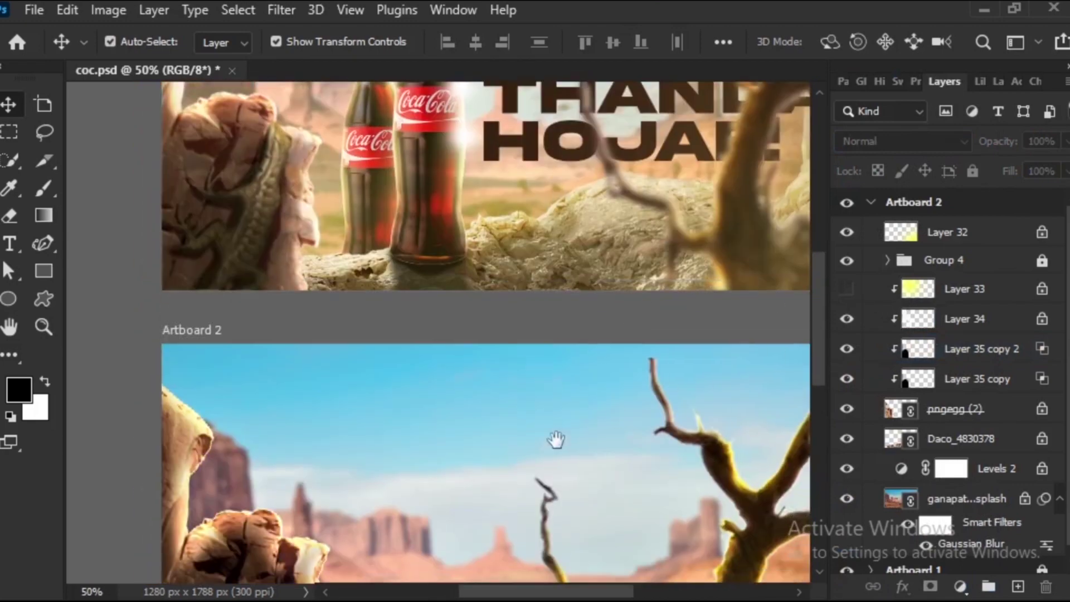
scroll(554, 439, down, 1)
scroll(477, 425, down, 1)
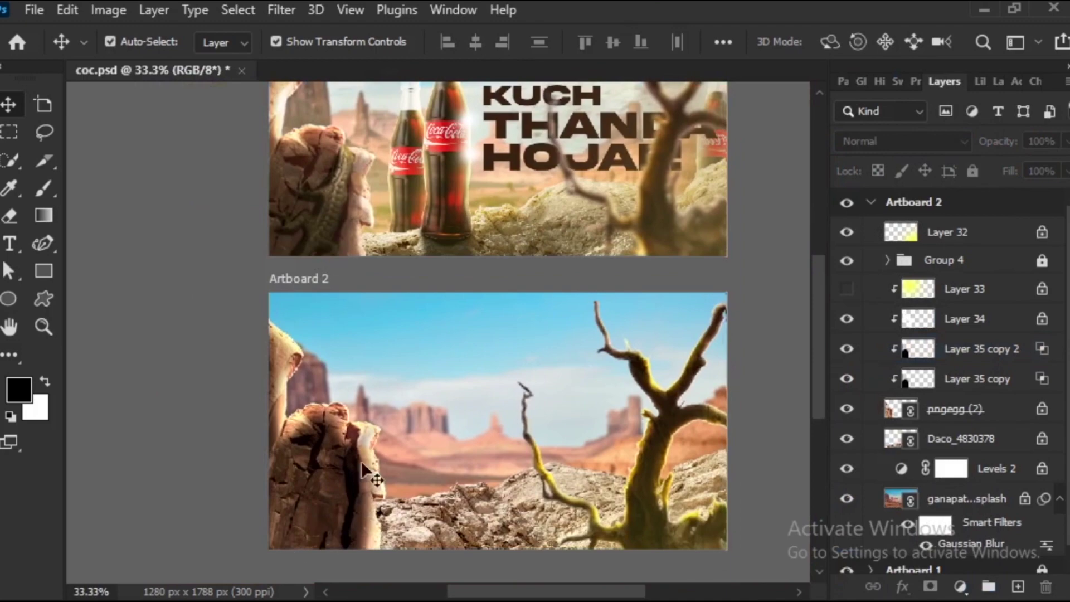
drag(612, 318, 664, 264)
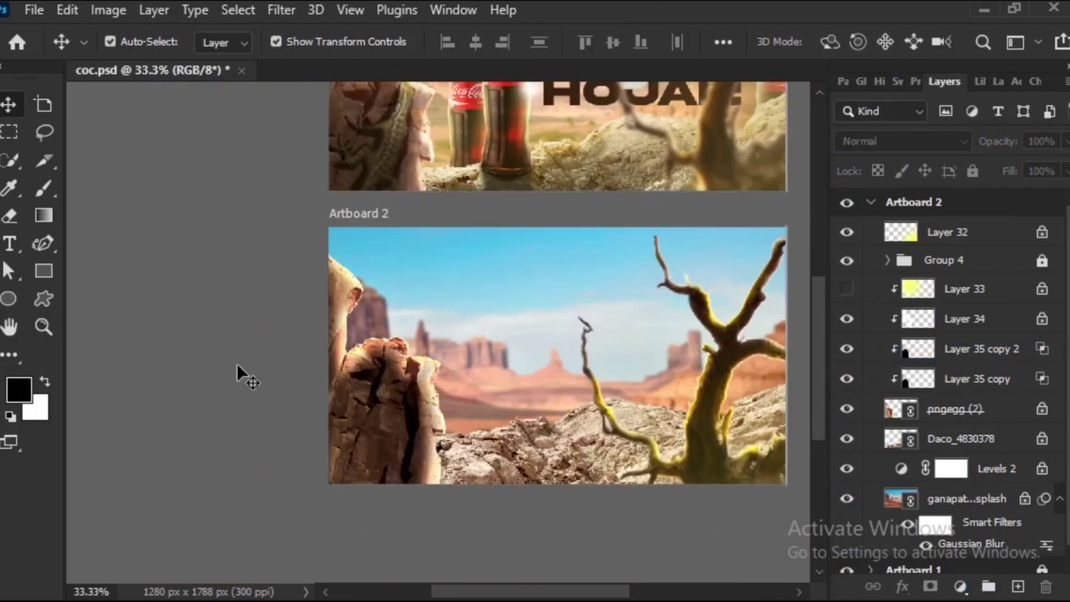
drag(248, 337, 452, 445)
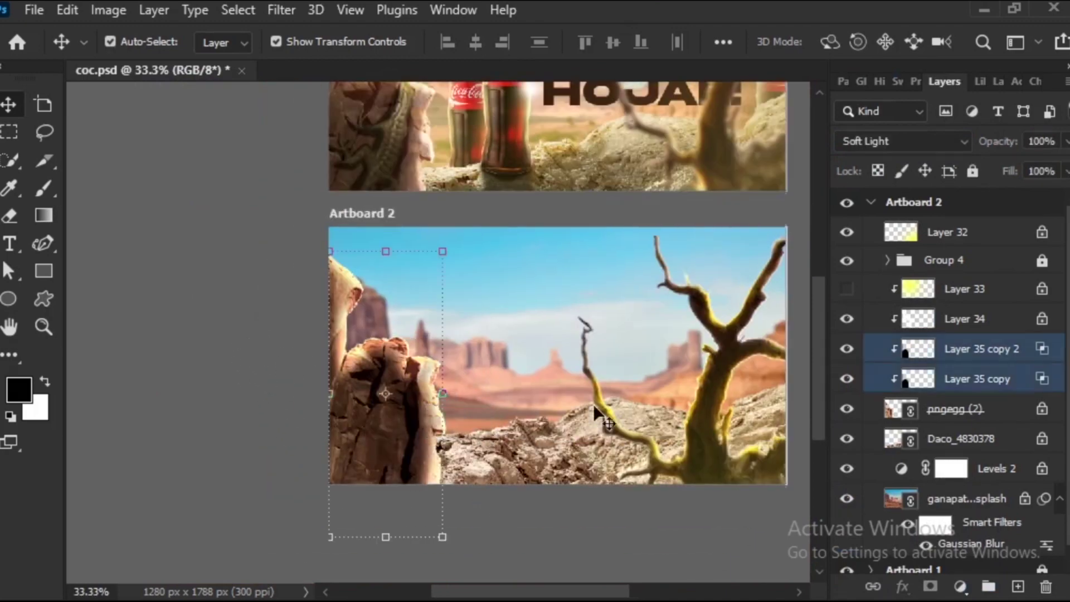
click(925, 171)
Pan and zoom to bring Artboard 1 and the left rock into view.
drag(599, 317, 546, 334)
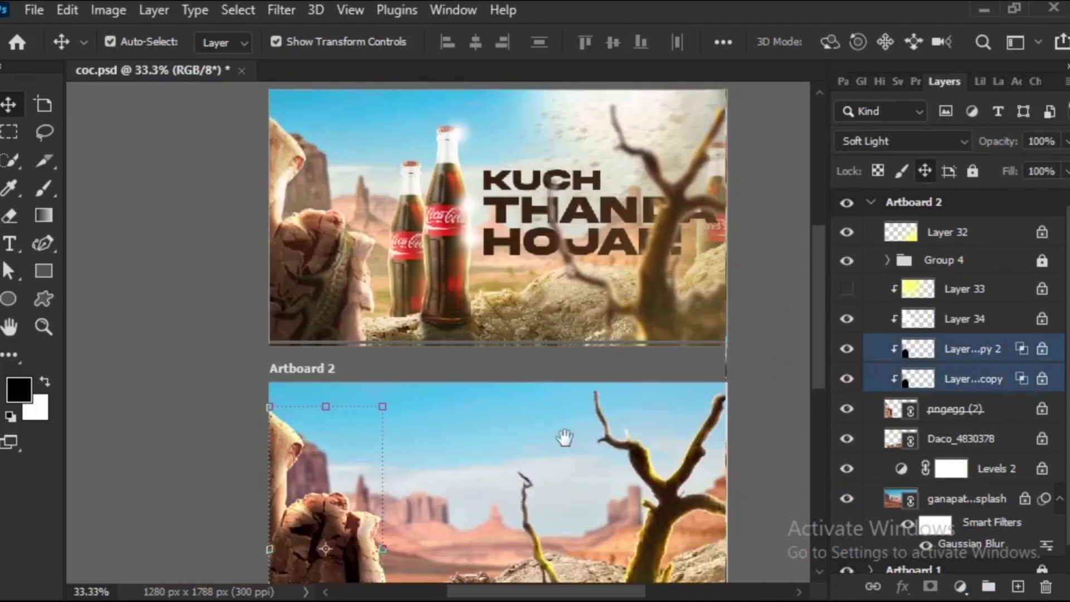
alt+scroll(570, 355, up, 2)
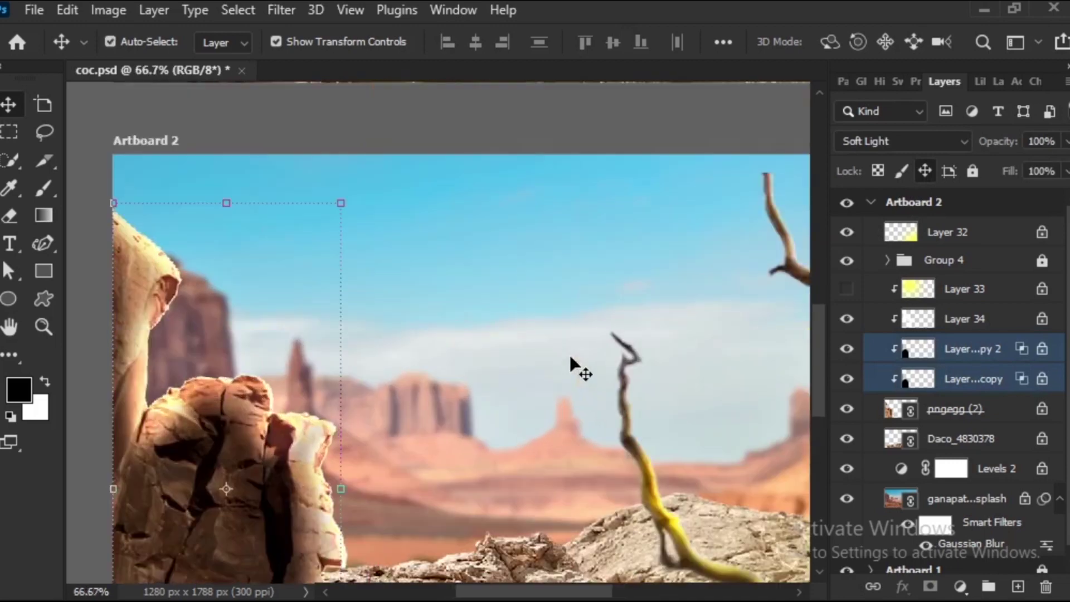
scroll(613, 191, up, 5)
scroll(319, 269, up, 2)
scroll(321, 271, down, 2)
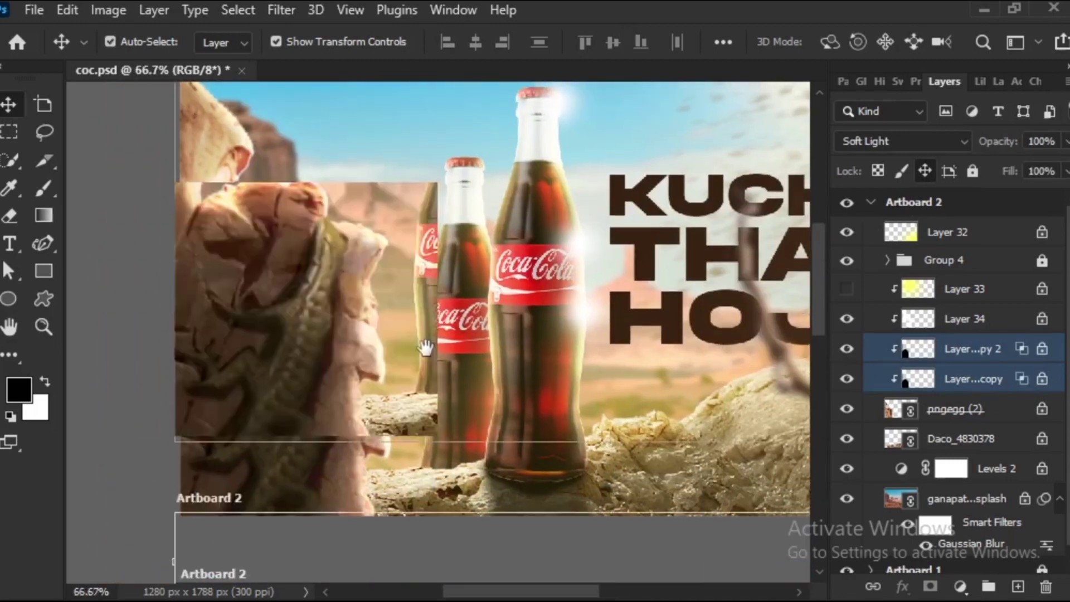
scroll(425, 351, down, 10)
drag(593, 277, 566, 234)
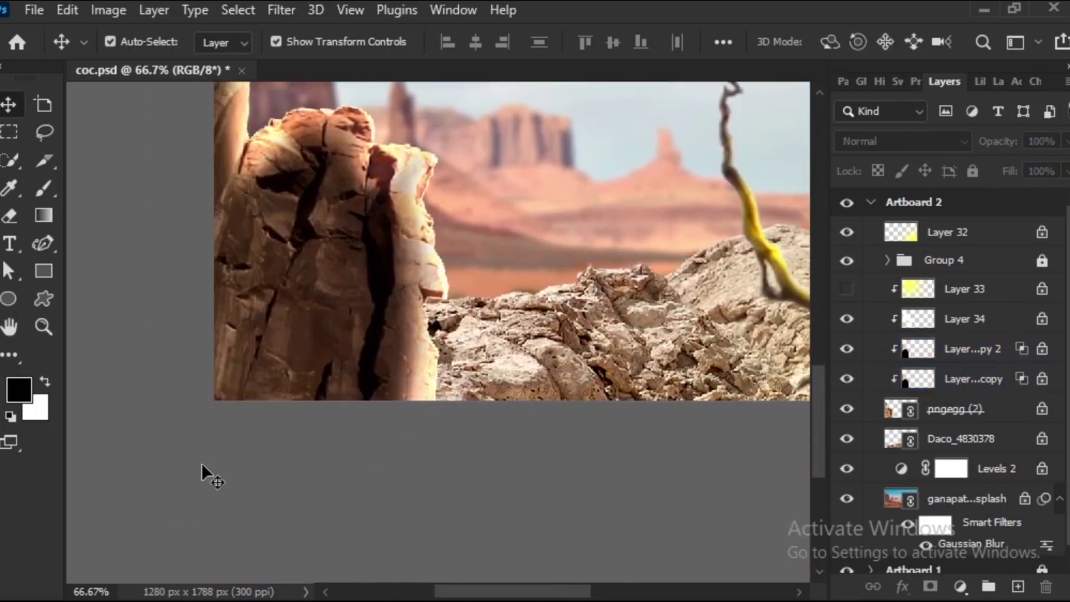
drag(214, 507, 458, 167)
scroll(562, 347, up, 3)
Group the layers from pngegg (2) up to Layer 33 and fully lock the group.
click(960, 407)
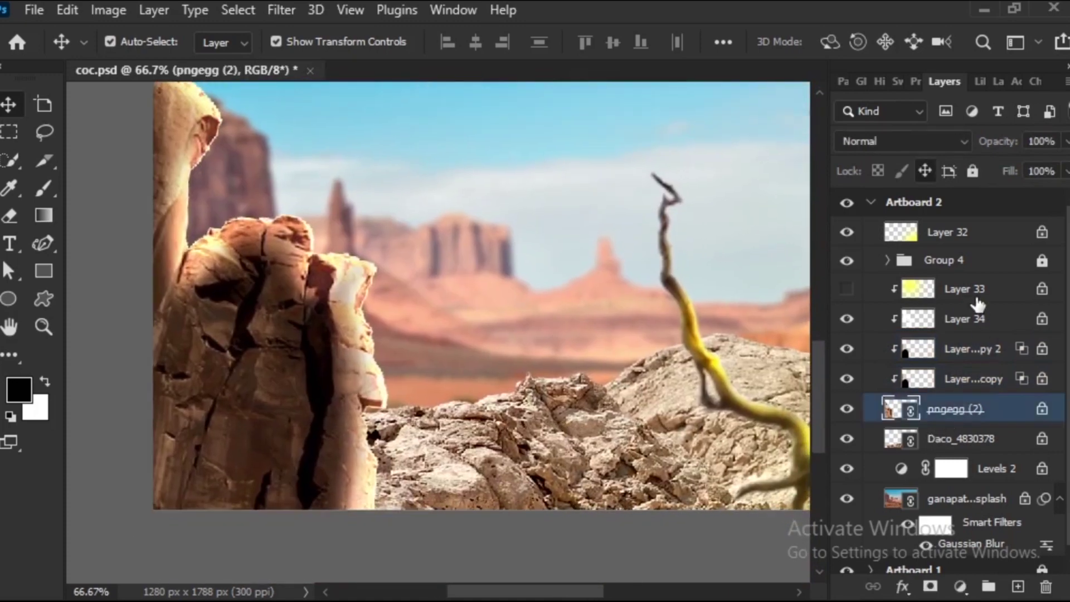
shift+click(973, 291)
key(ctrl+g)
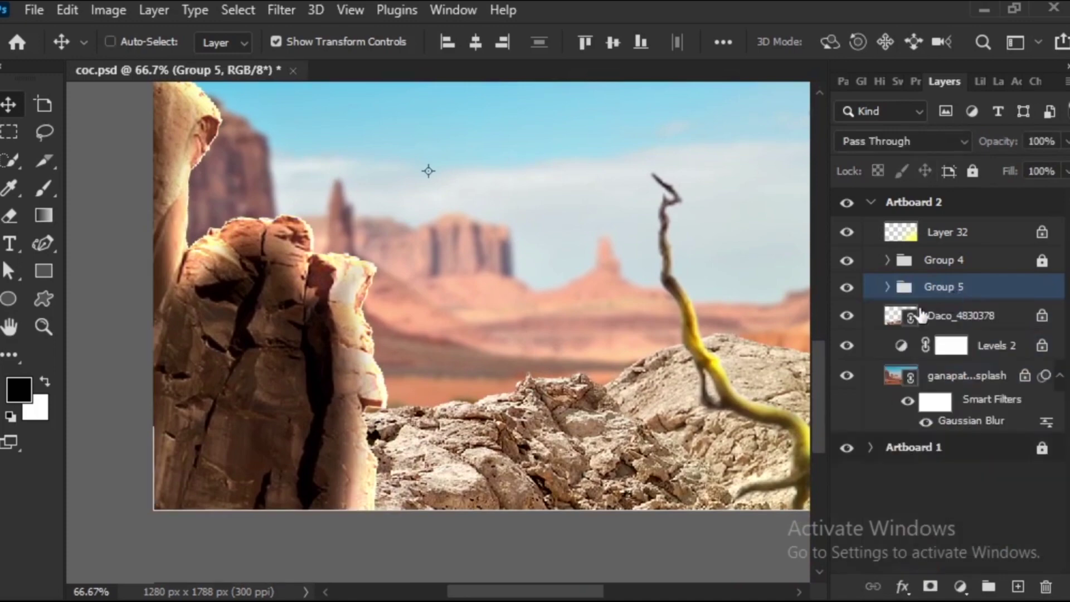
scroll(552, 305, up, 3)
click(971, 170)
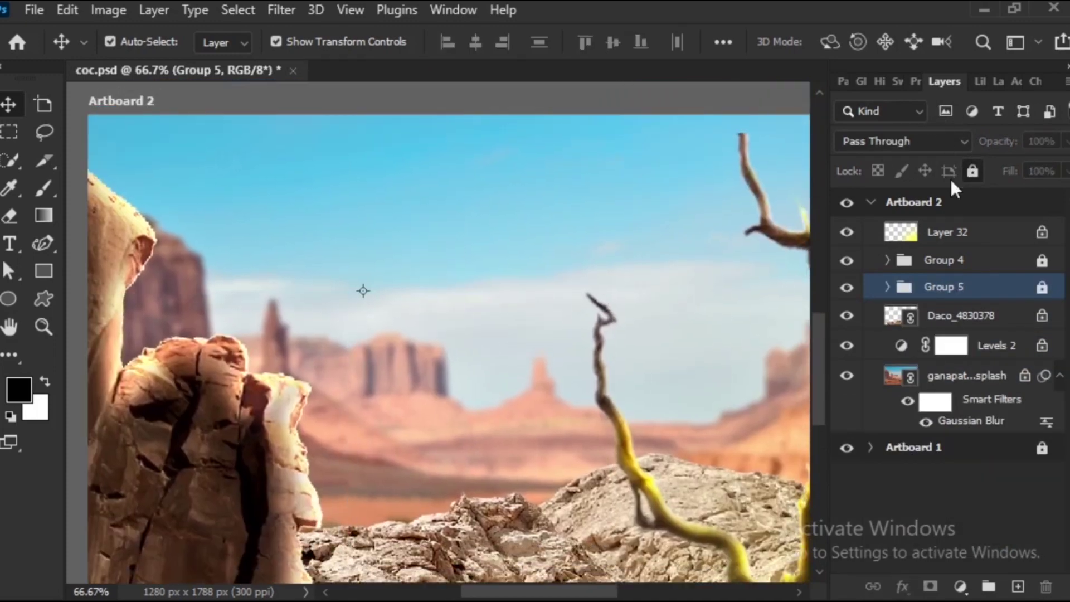
Recentre on Artboard 2 and add a new empty Layer 35 above Daco_4830378.
scroll(621, 351, down, 1)
scroll(620, 351, down, 1)
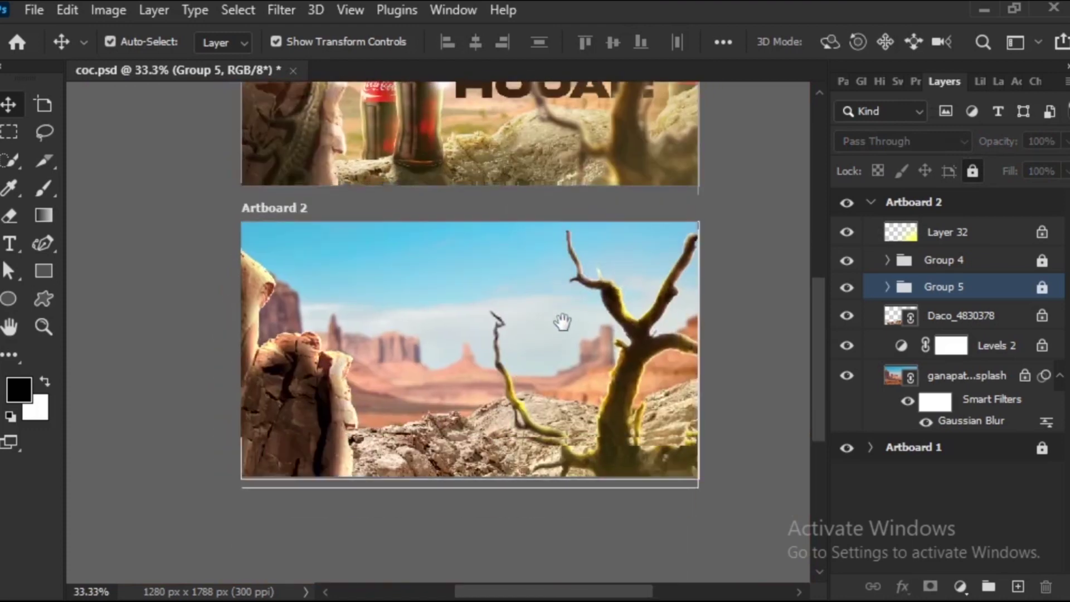
drag(576, 326, 580, 383)
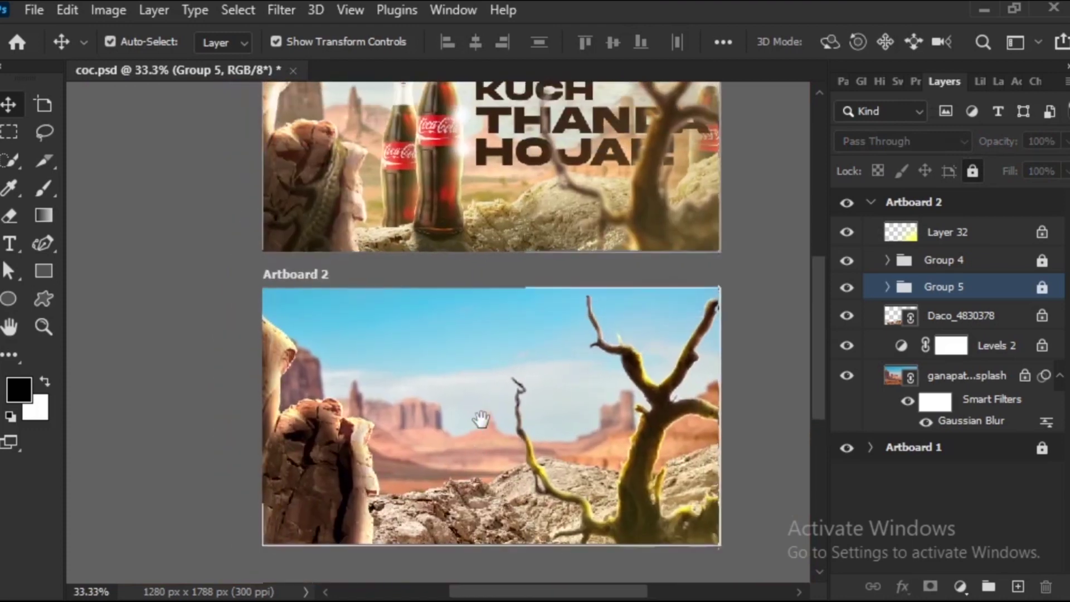
drag(505, 190, 445, 119)
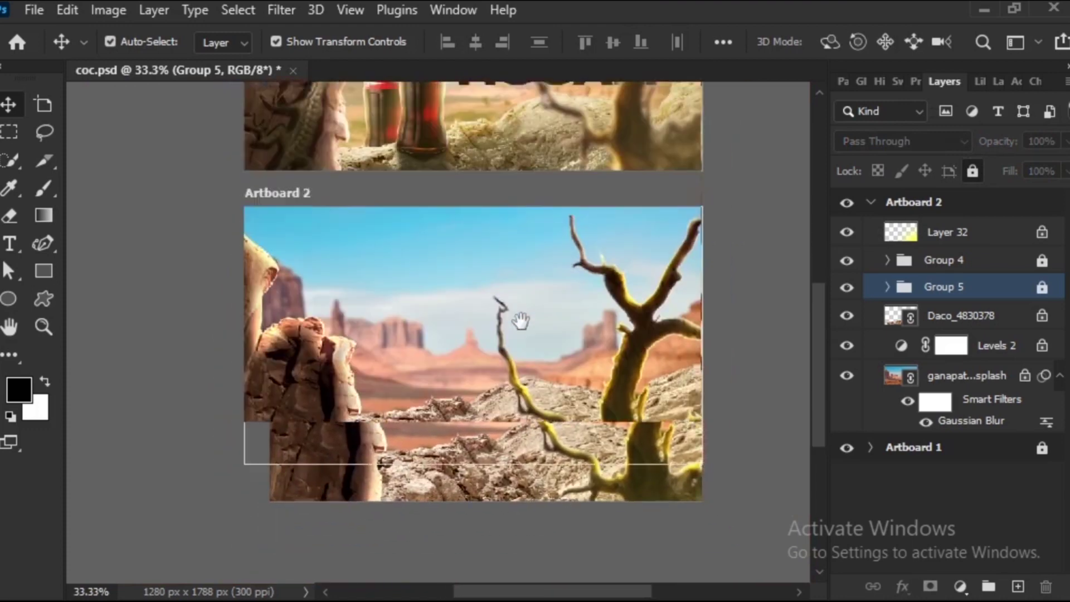
drag(526, 362, 519, 404)
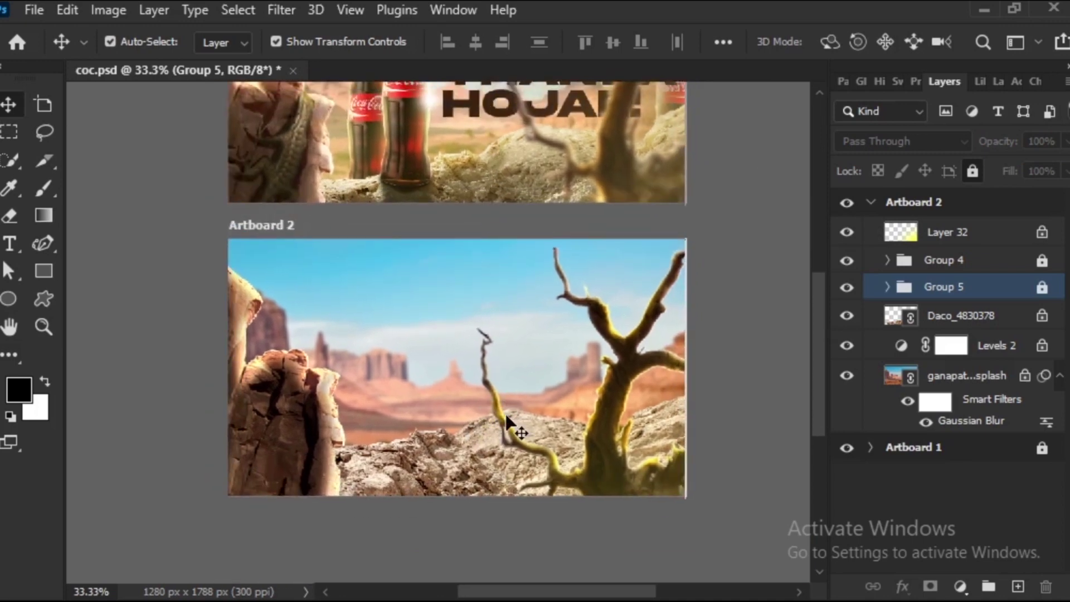
scroll(533, 282, up, 3)
scroll(516, 282, down, 3)
scroll(528, 229, left, 1)
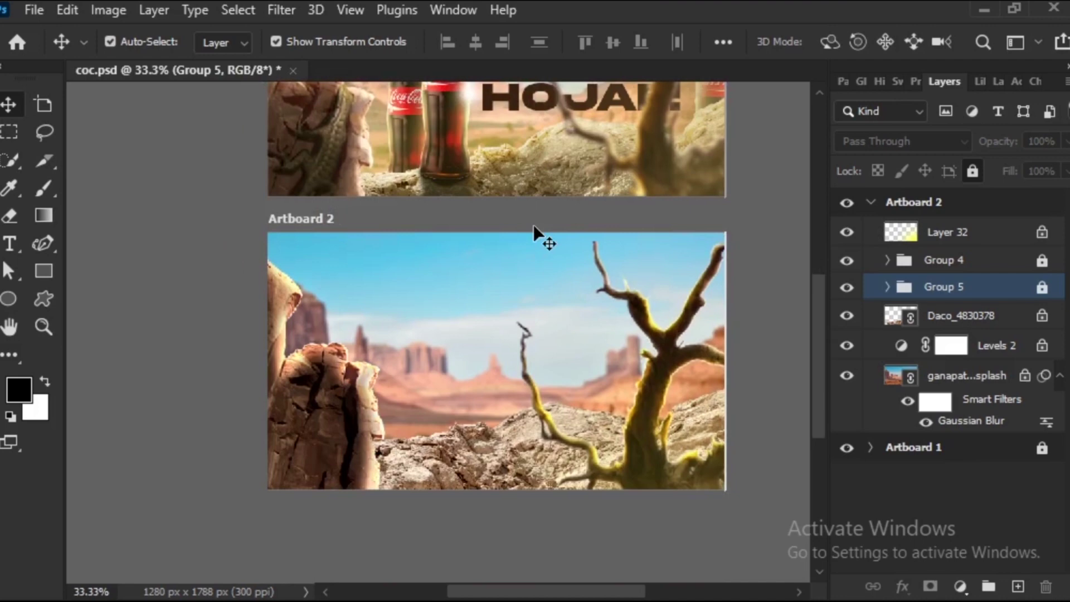
click(958, 328)
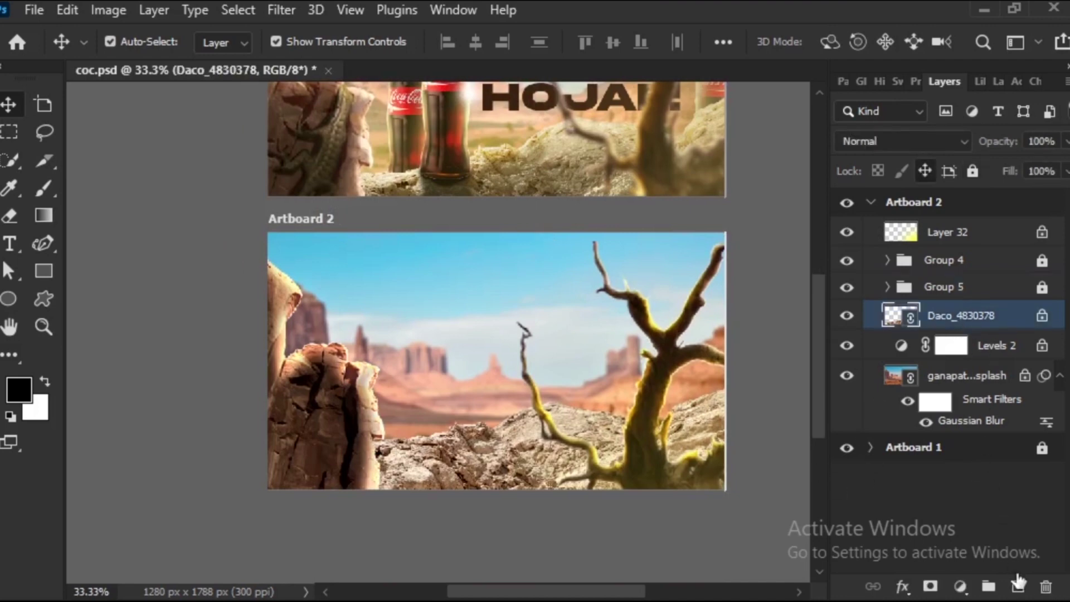
click(1018, 582)
Zoom in on the rocks and set up a 199 px soft black brush.
scroll(532, 329, up, 1)
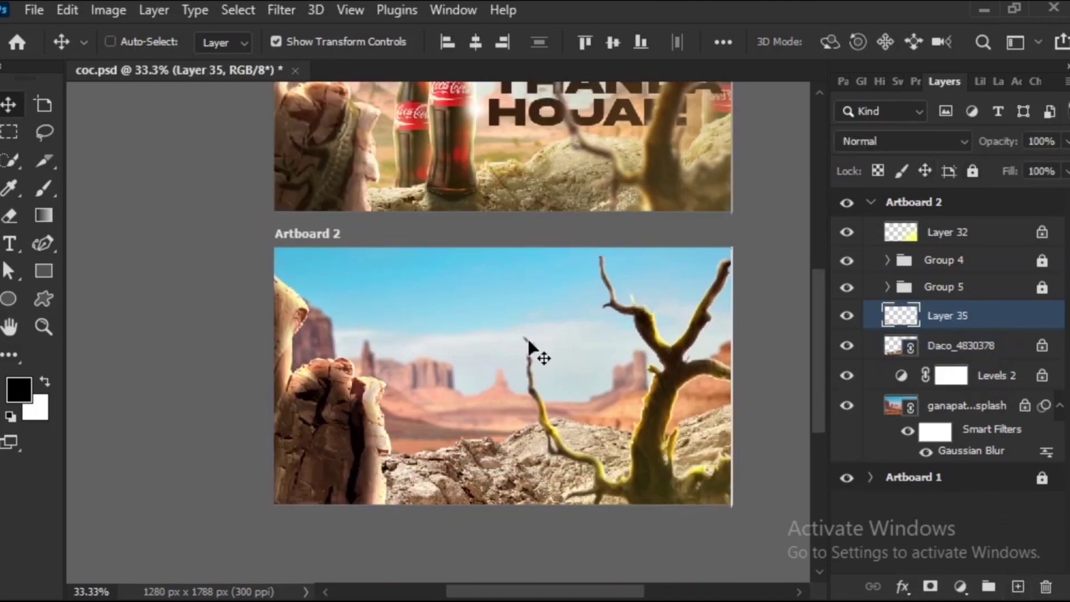
key(ctrl+plus)
key(ctrl+plus)
scroll(683, 303, down, 5)
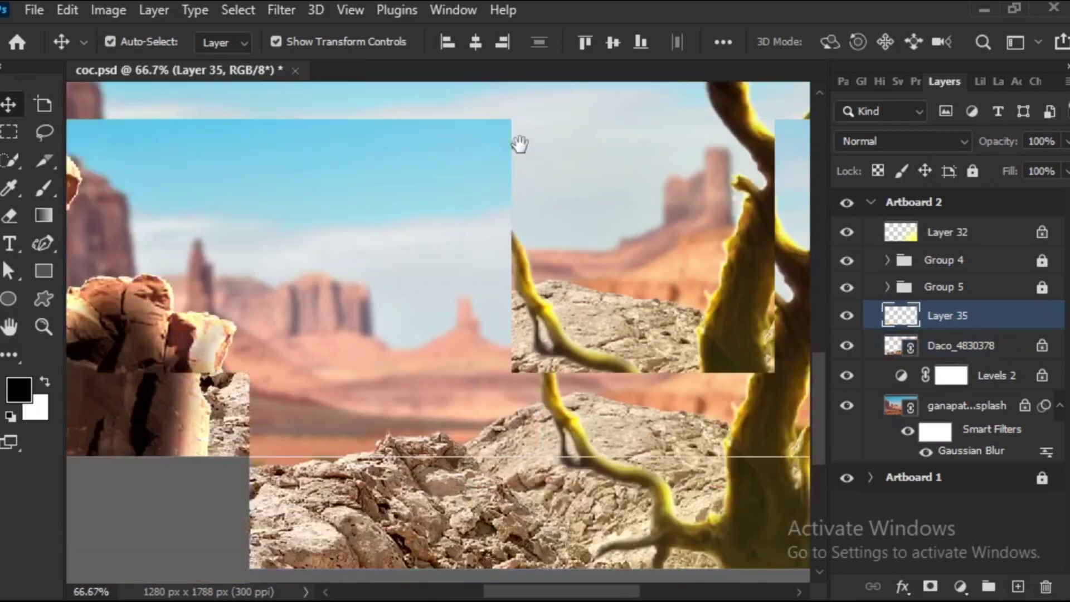
scroll(513, 143, right, 2)
click(20, 389)
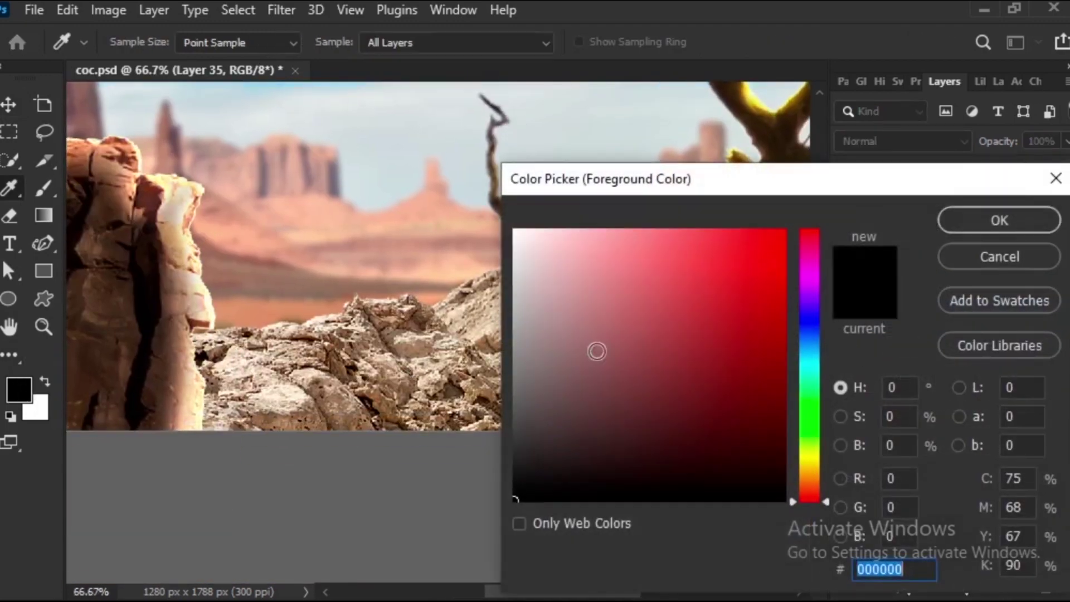
click(1000, 221)
right_click(418, 226)
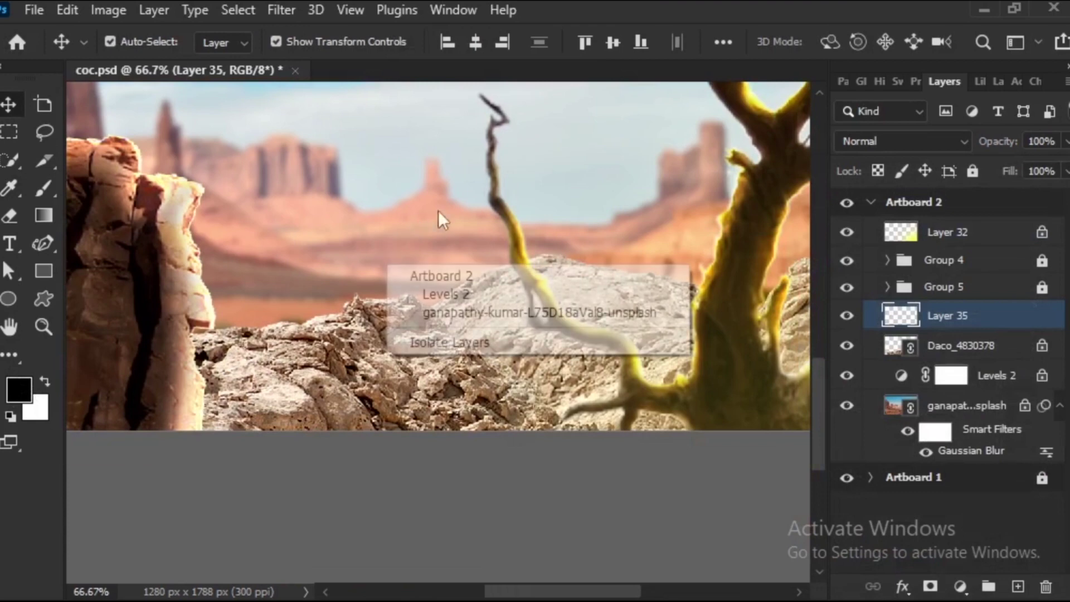
click(451, 232)
key(b)
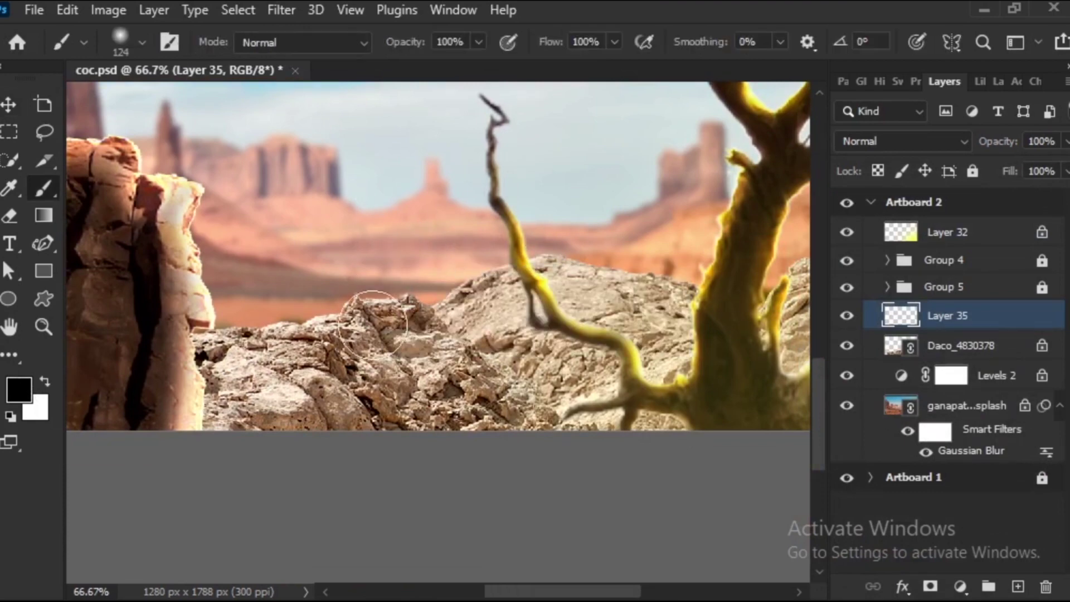
right_click(334, 262)
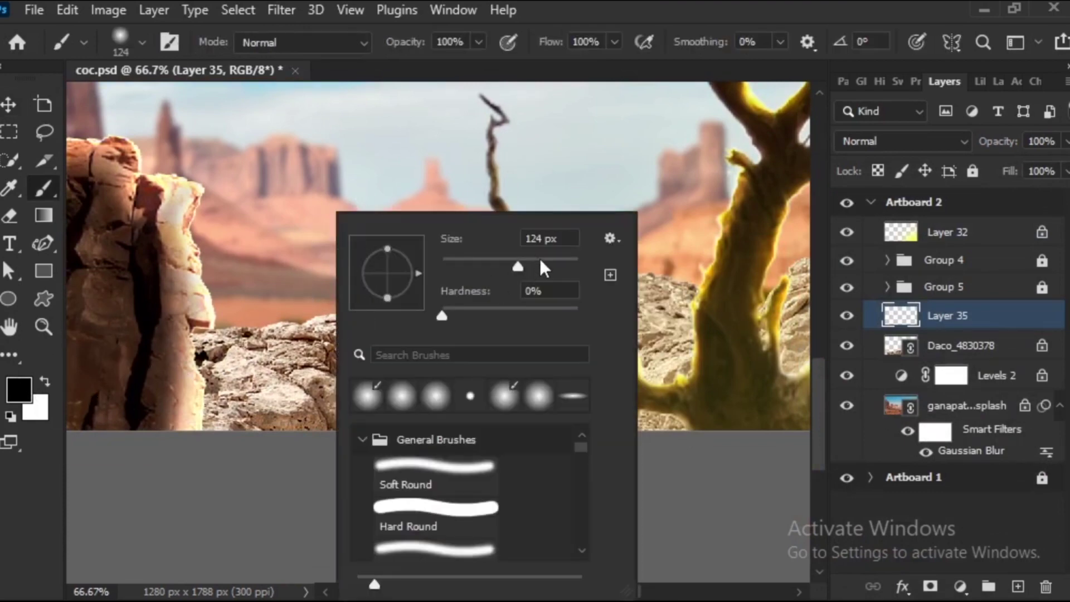
key(Return)
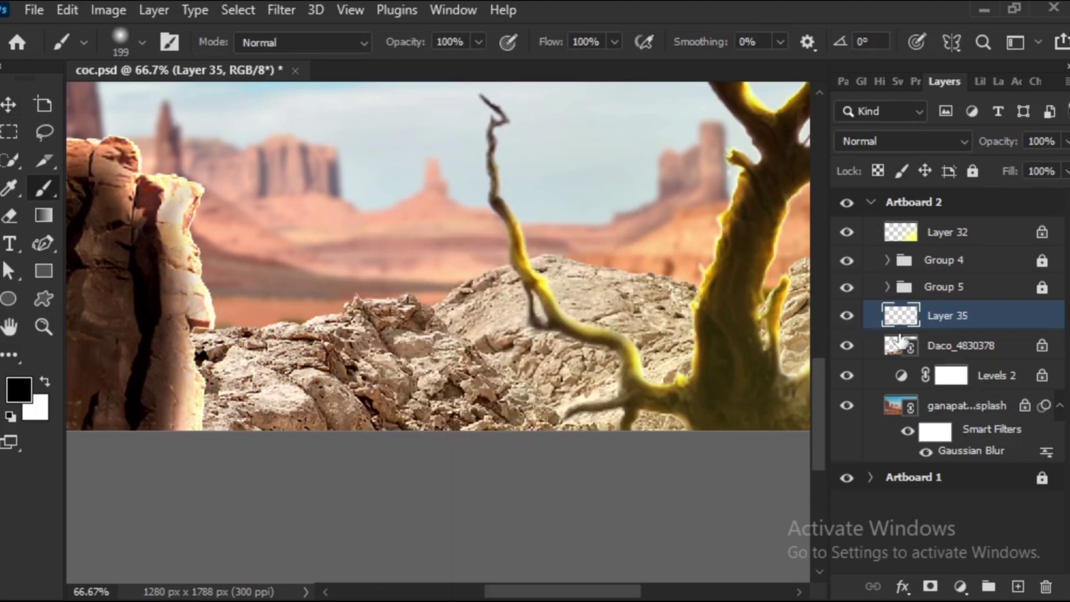
Clip Layer 35 to Daco_4830378 and paint soft black shadow around the cave hole and tree base.
drag(899, 326, 899, 336)
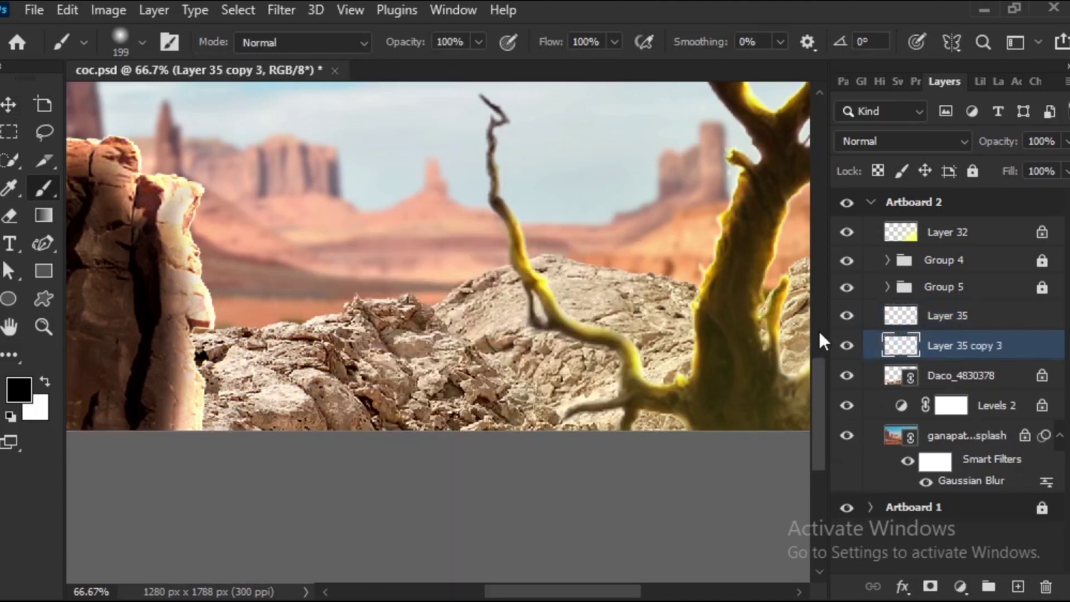
key(ctrl+z)
alt+click(892, 330)
drag(571, 405, 510, 331)
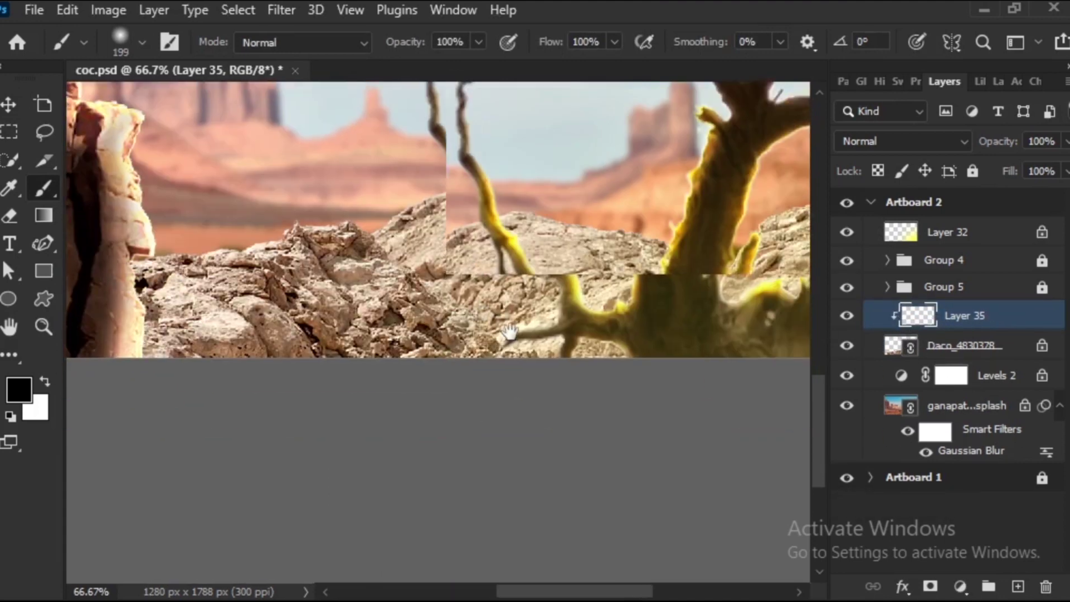
mouse_move(382, 382)
mouse_down()
mouse_move(382, 370)
mouse_move(299, 406)
mouse_move(375, 290)
mouse_move(425, 320)
mouse_move(334, 387)
mouse_up()
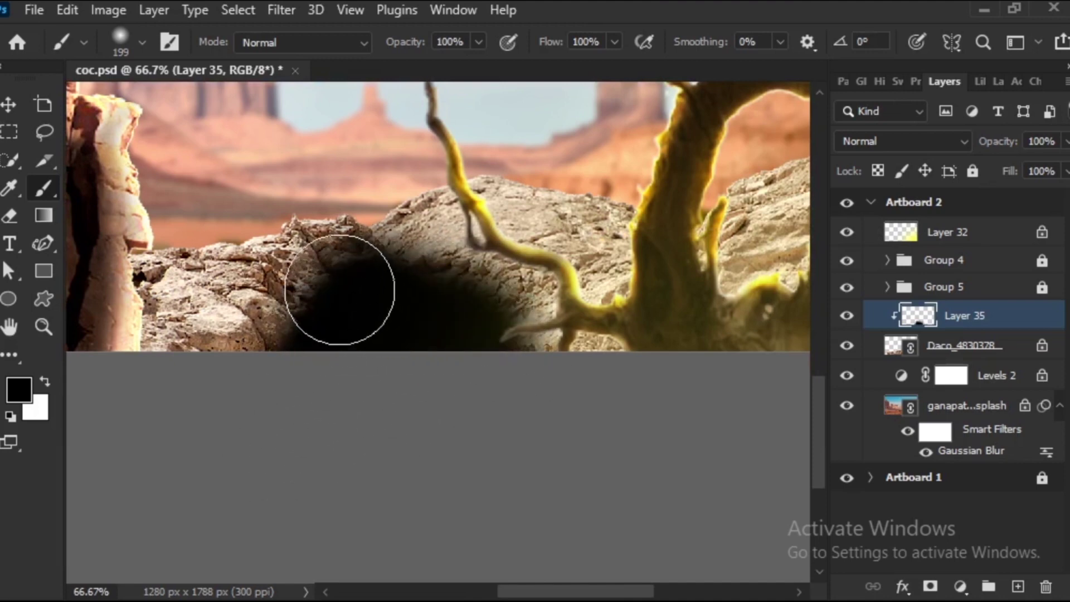
drag(340, 290, 353, 287)
drag(462, 351, 396, 325)
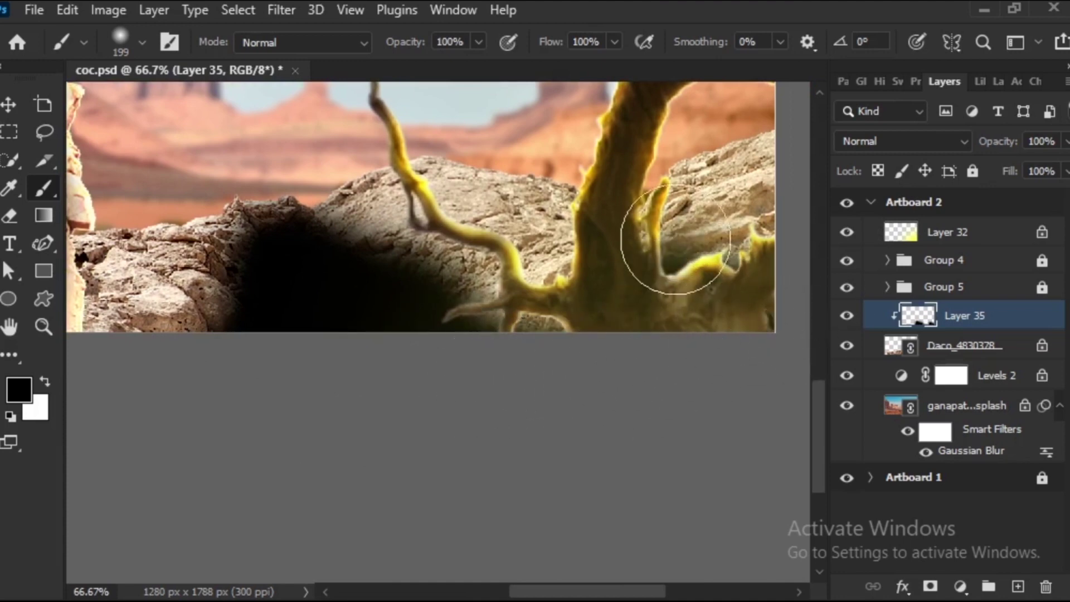
drag(676, 240, 613, 255)
drag(569, 316, 747, 292)
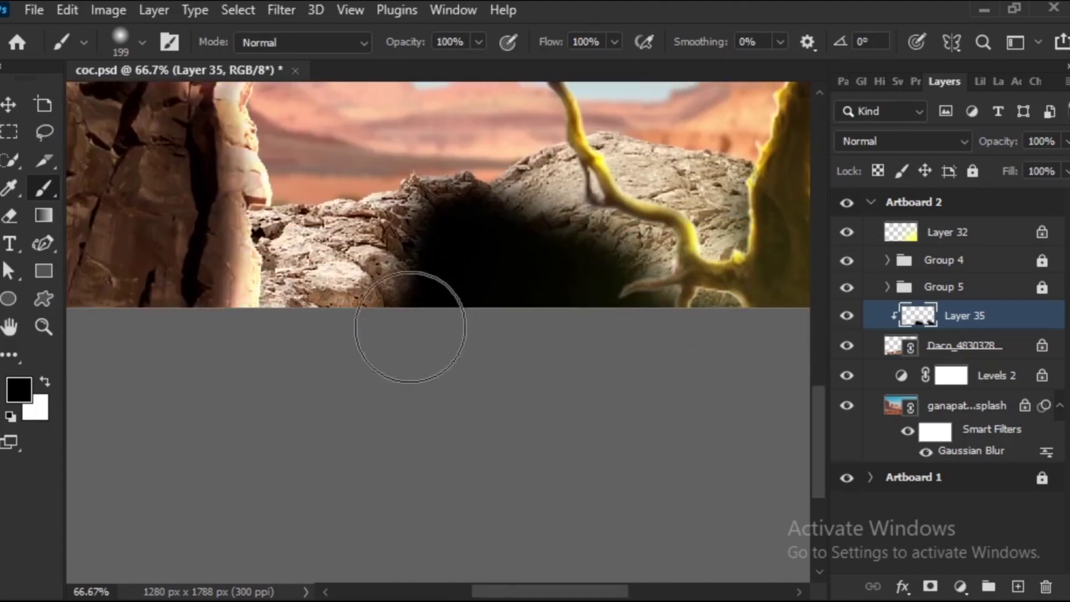
mouse_move(410, 328)
mouse_down()
mouse_move(382, 351)
mouse_move(287, 335)
mouse_up()
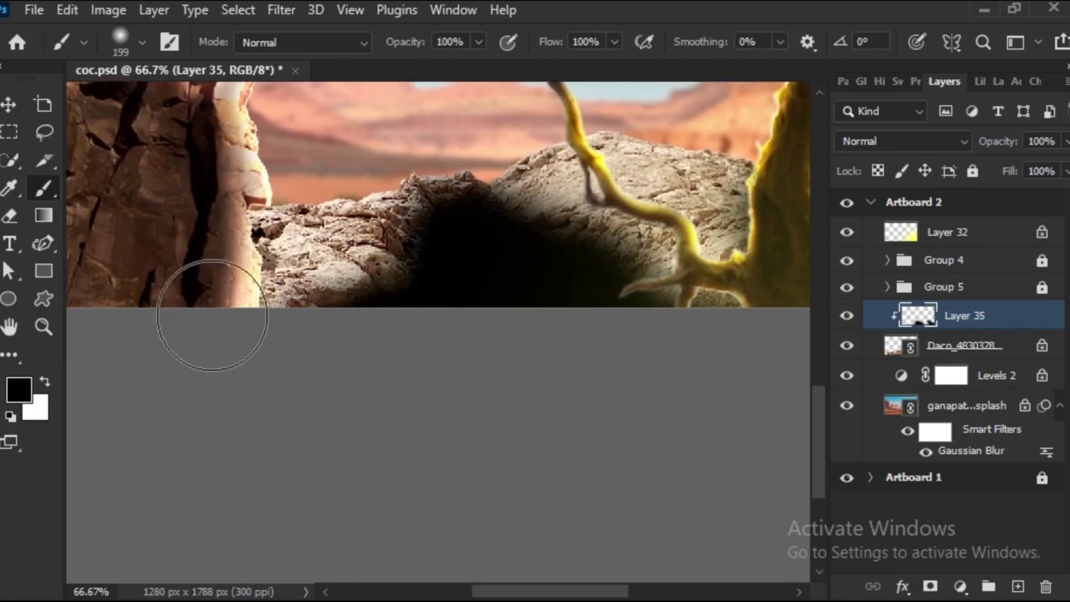
drag(511, 263, 602, 290)
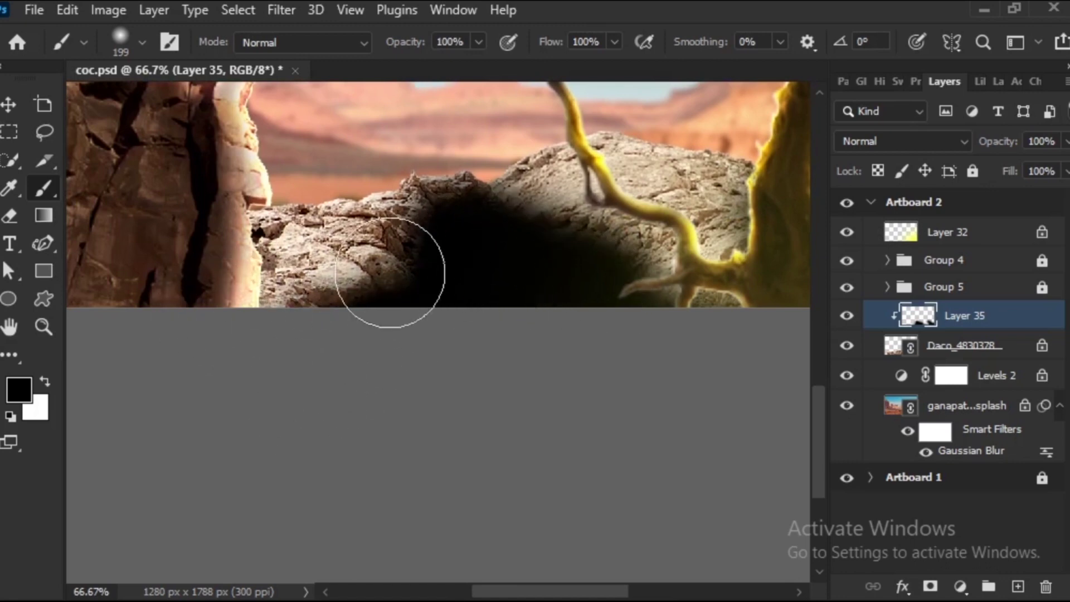
mouse_move(390, 273)
mouse_down()
mouse_move(418, 267)
mouse_move(432, 313)
mouse_move(396, 543)
mouse_move(444, 373)
mouse_up()
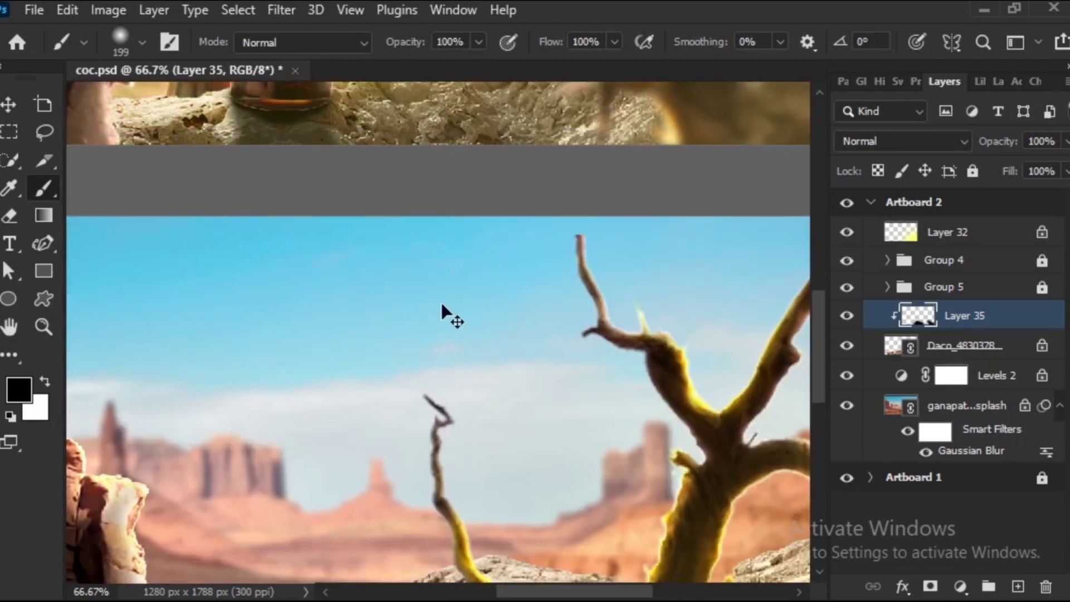
key(ctrl+minus)
key(ctrl+minus)
Open Layer 35's blending options and split the Underlying Layer highlight slider to spare bright rock.
key(v)
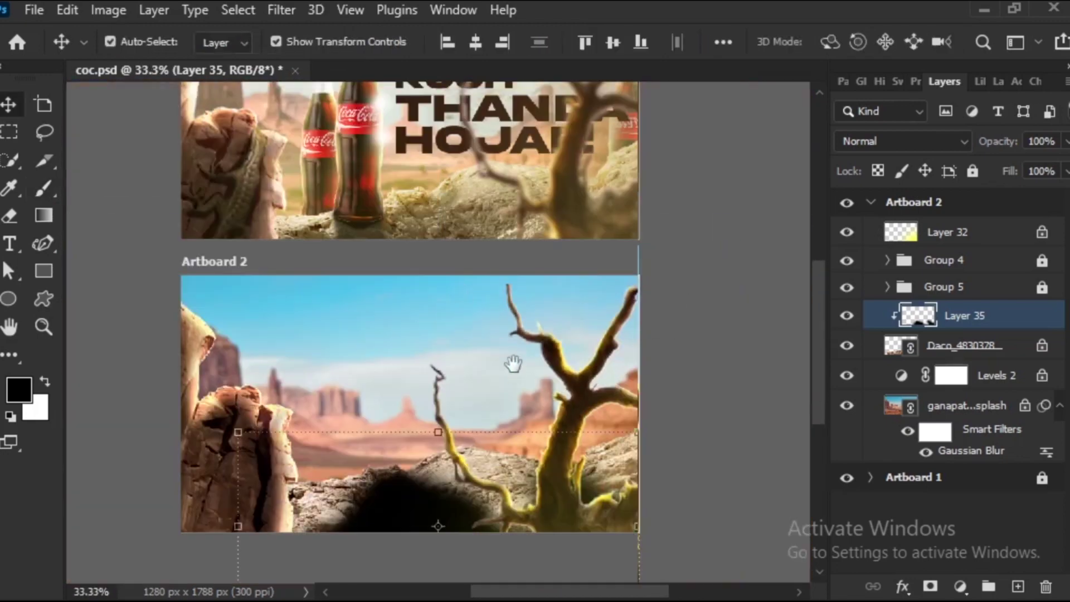
scroll(511, 363, down, 1)
click(907, 585)
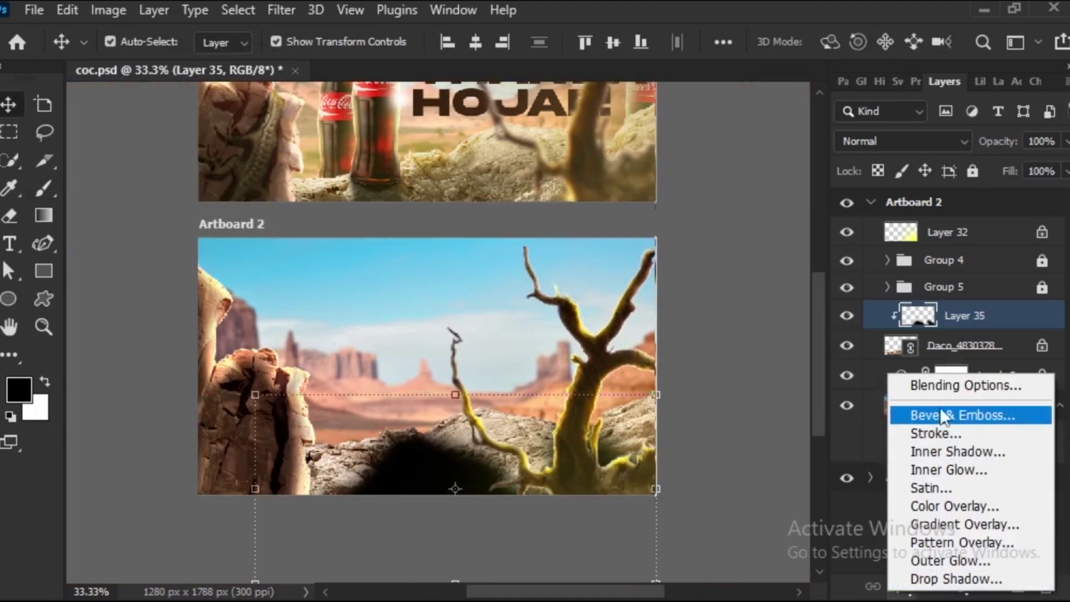
click(947, 388)
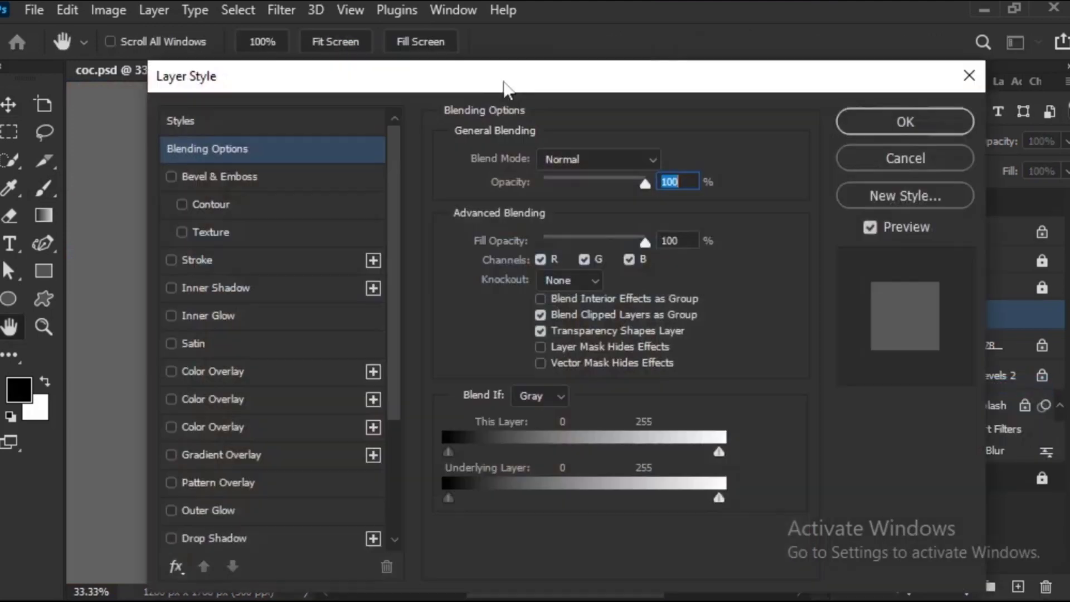
drag(502, 78, 935, 100)
drag(355, 309, 248, 311)
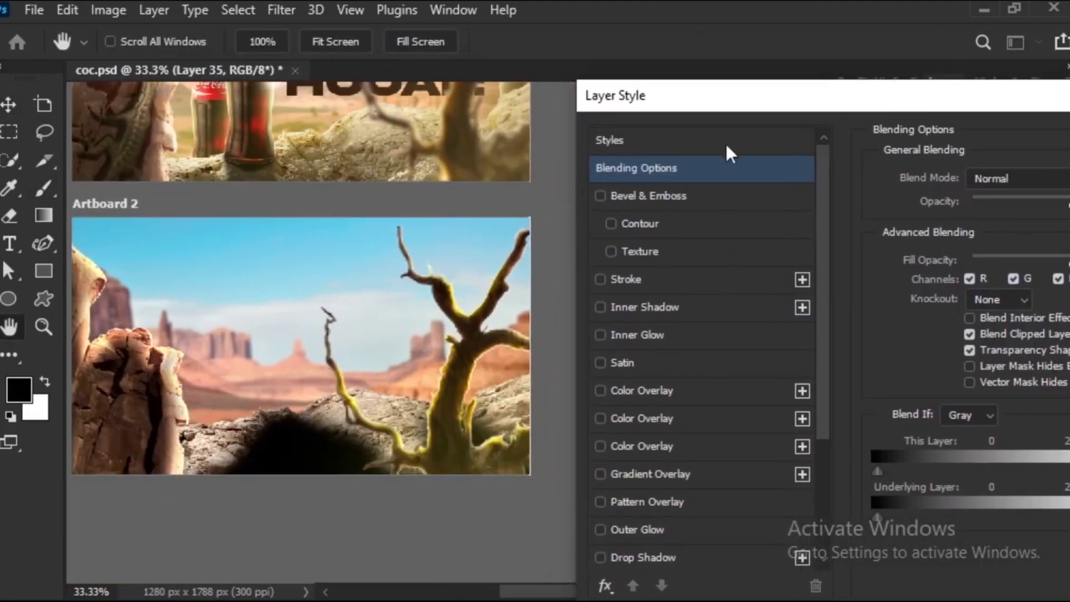
drag(715, 95, 630, 13)
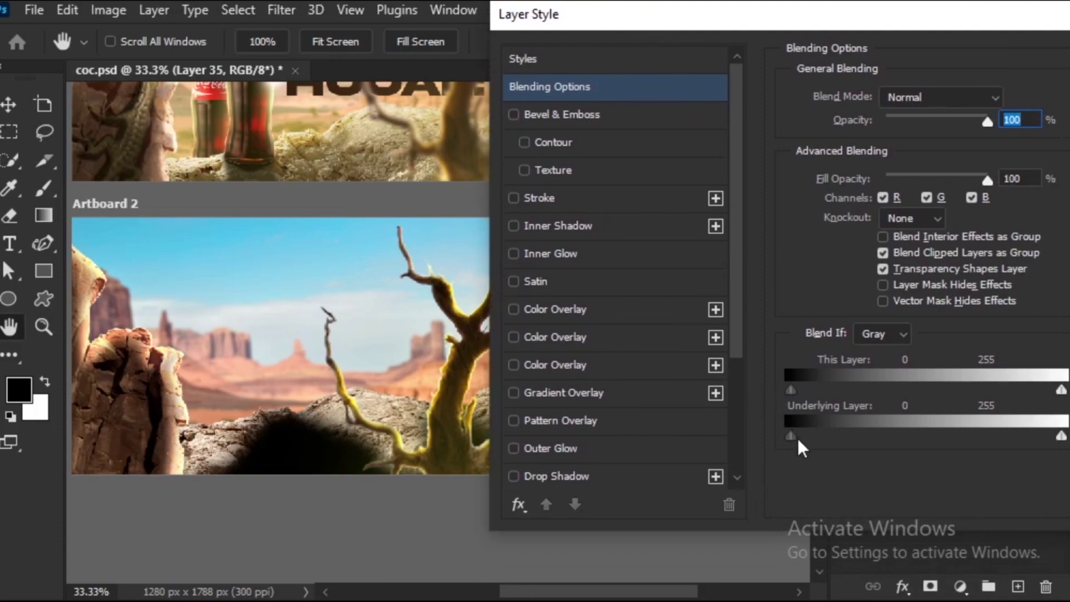
drag(797, 438, 852, 442)
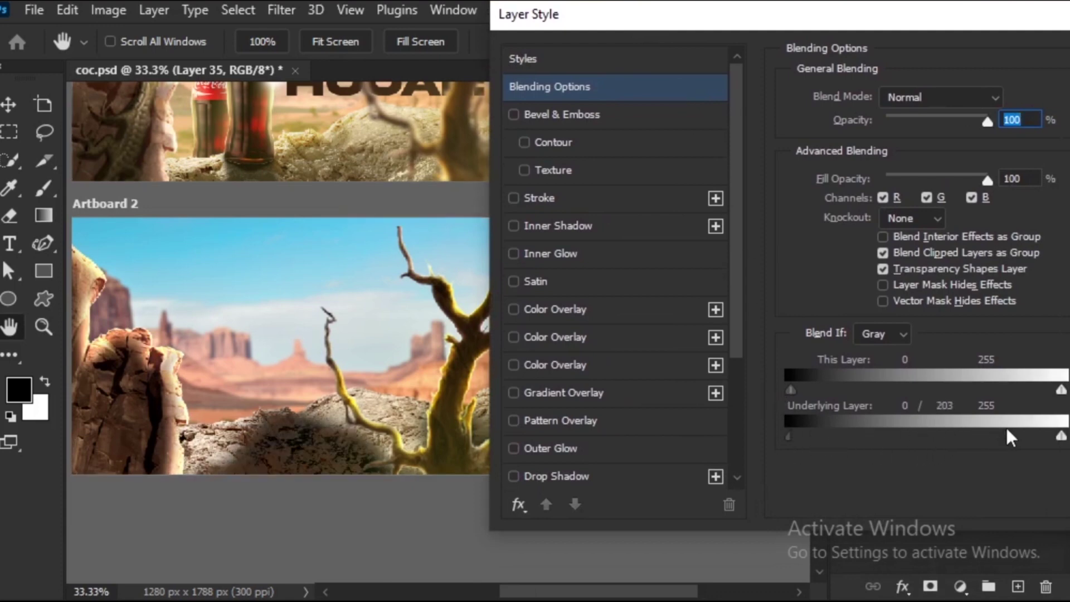
drag(950, 435, 792, 435)
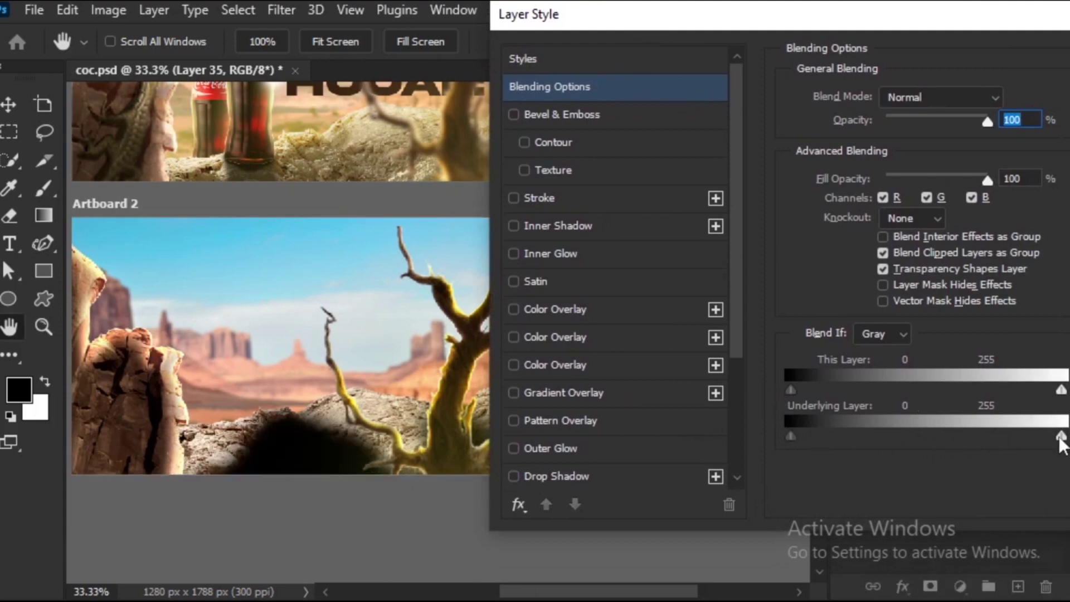
mouse_move(1061, 436)
mouse_down()
mouse_move(839, 436)
mouse_move(879, 418)
mouse_up()
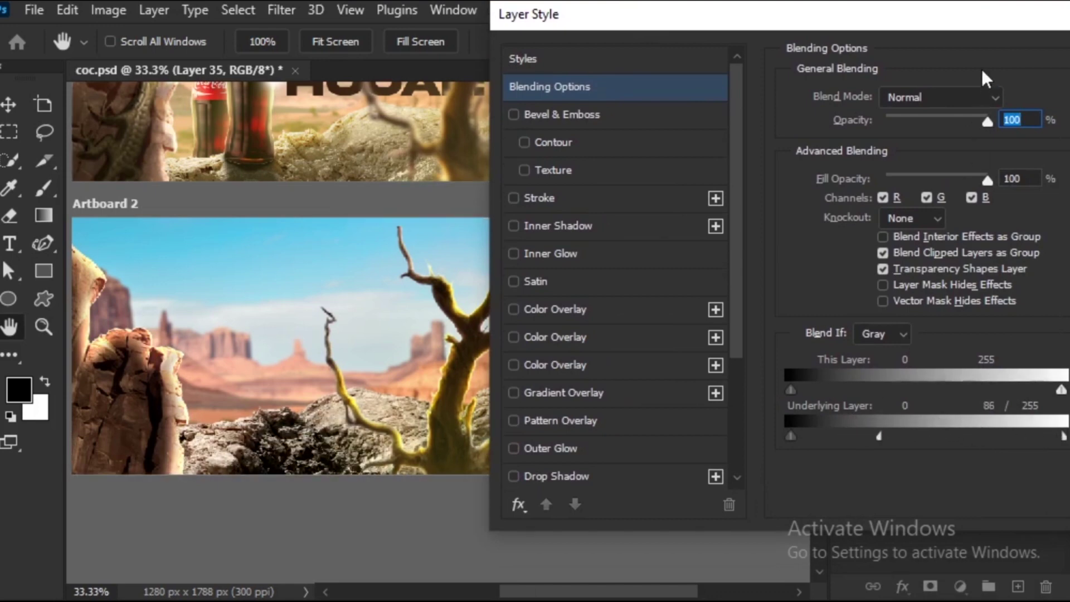
Set Layer 35 to Soft Light with the underlying highlight fade around 184–255, and apply it.
click(970, 99)
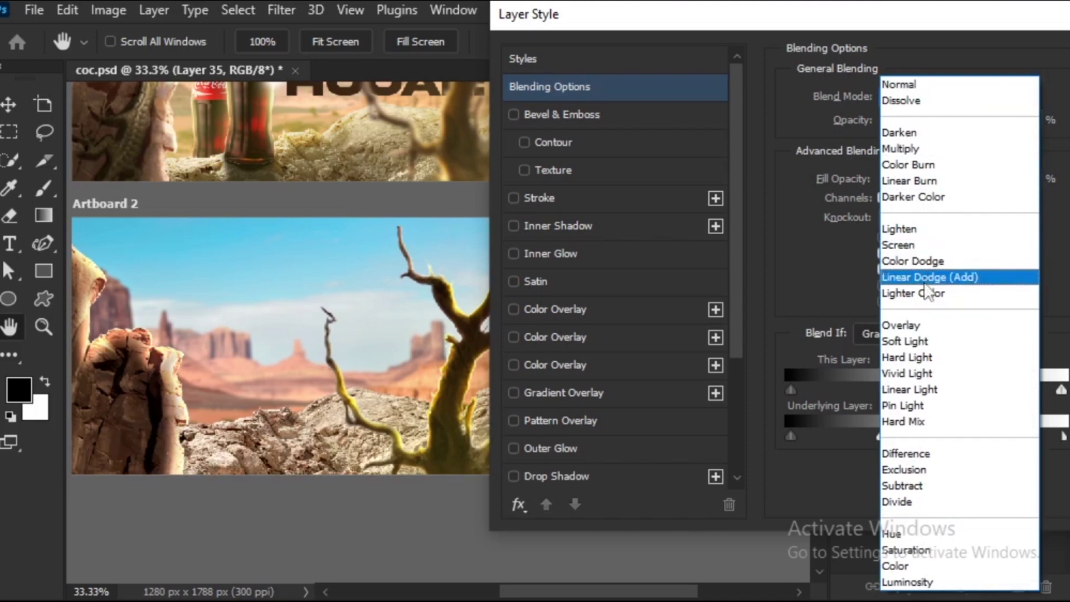
click(919, 342)
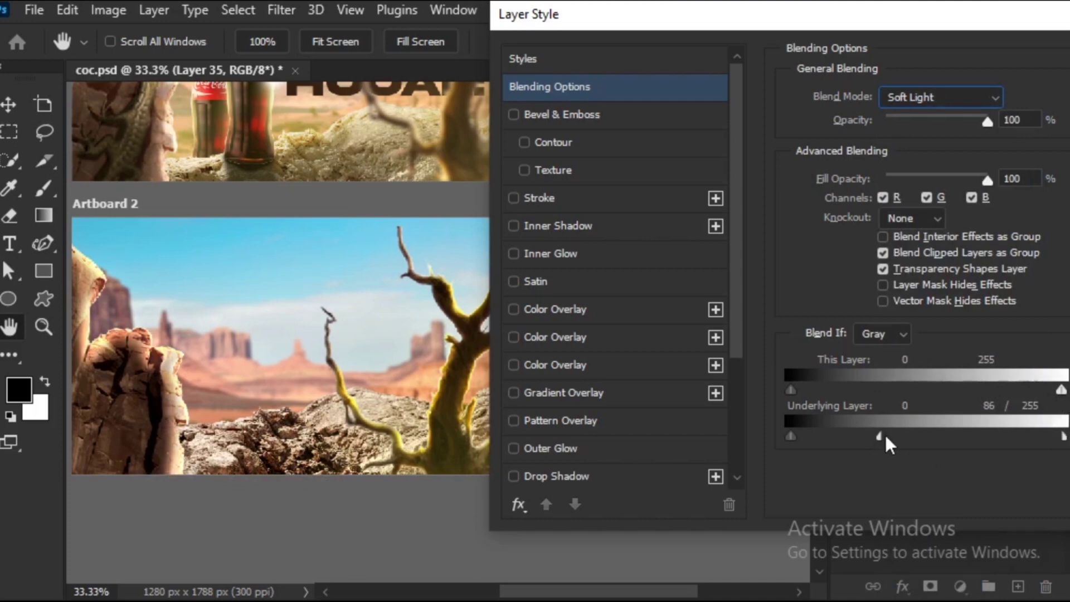
drag(885, 438, 987, 425)
drag(1062, 390, 1009, 390)
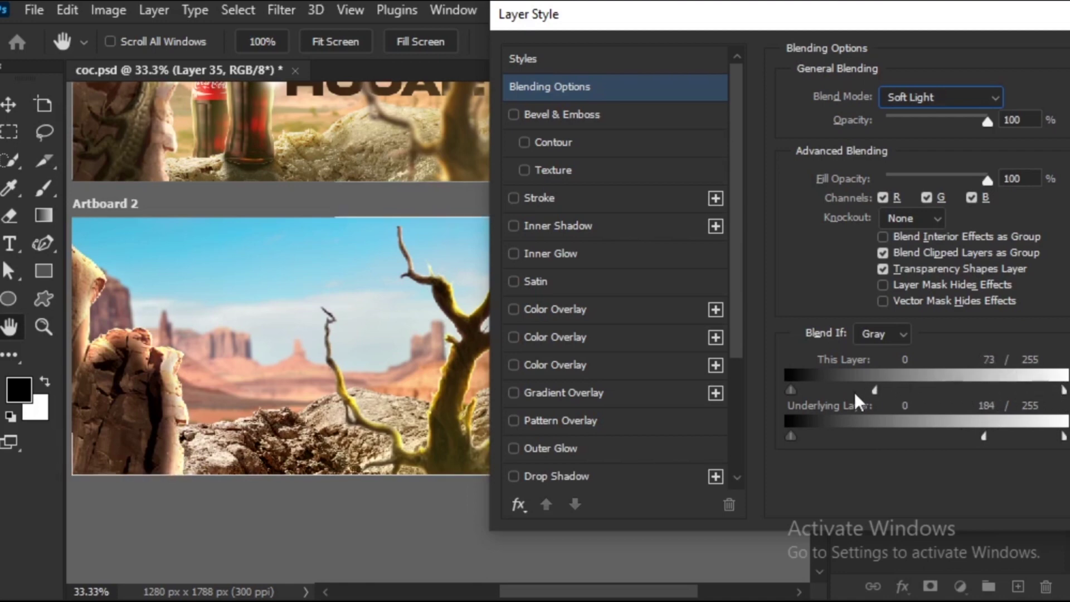
drag(874, 390, 1062, 390)
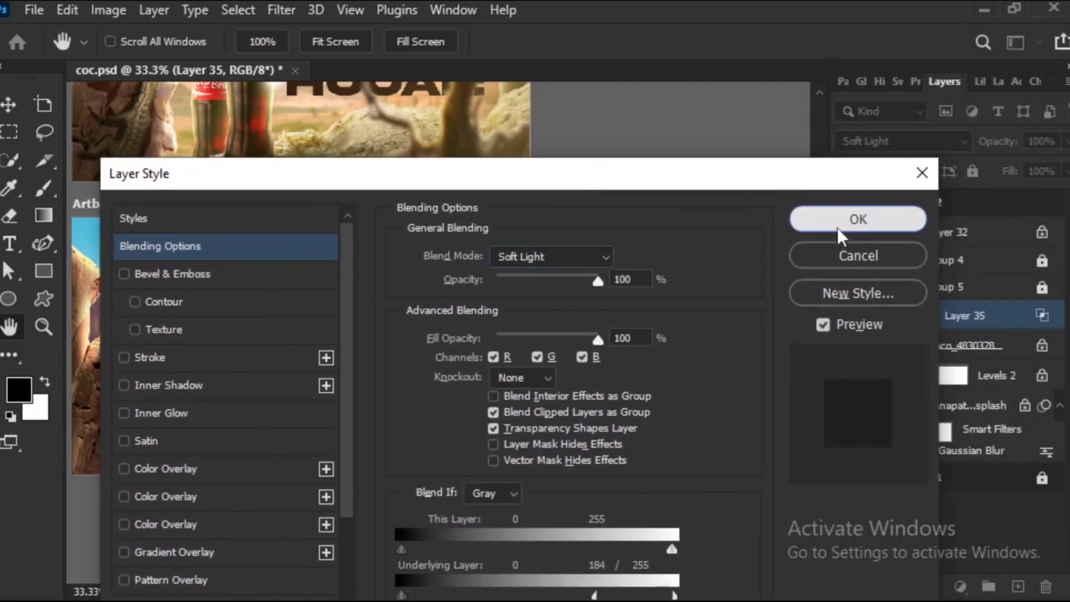
click(888, 217)
drag(483, 328, 582, 358)
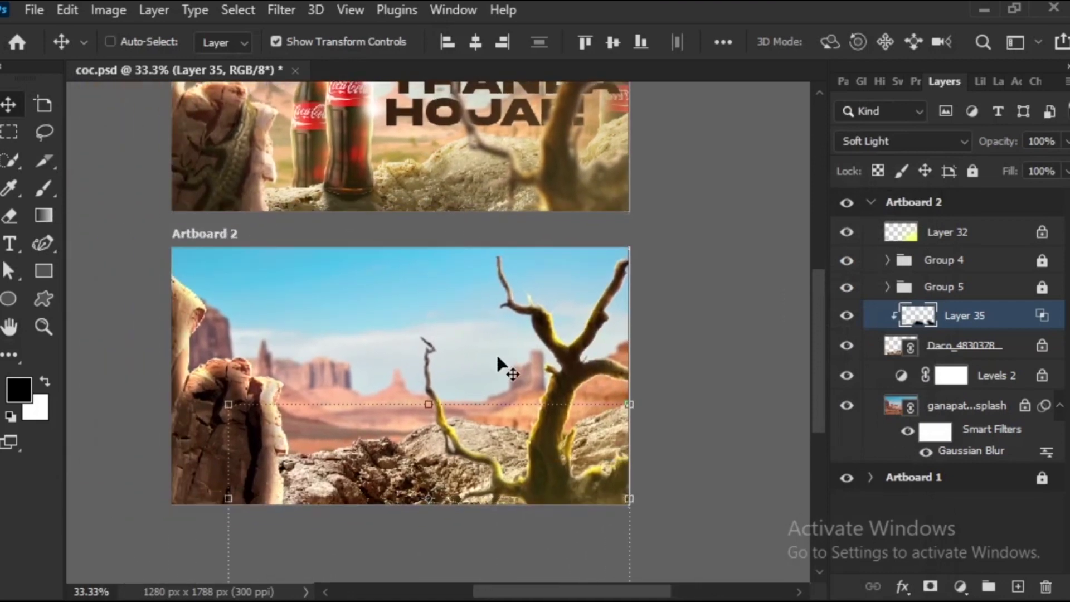
Duplicate Layer 35 as a clipped copy at about 26% opacity, locking both layers' positions.
key(ctrl+j)
drag(527, 374, 545, 351)
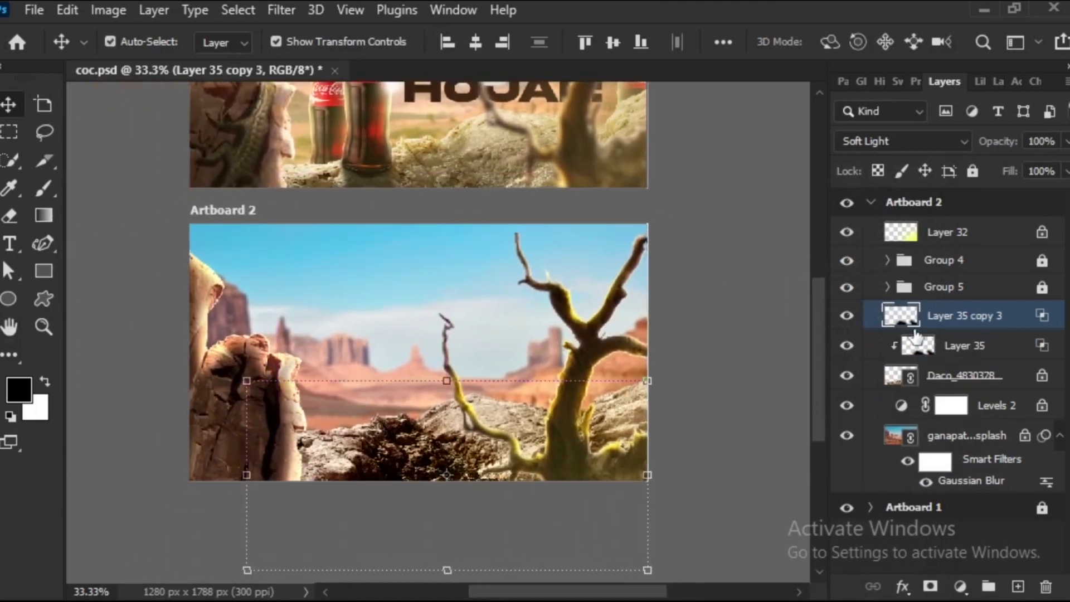
alt+click(902, 325)
click(1065, 141)
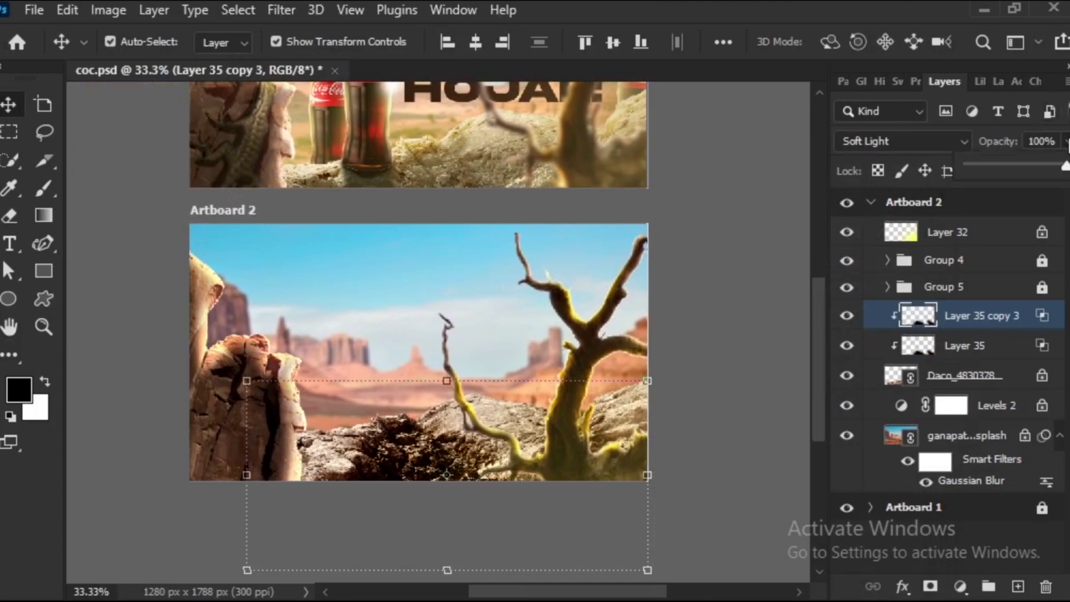
mouse_move(991, 164)
mouse_down()
mouse_move(1003, 172)
mouse_move(991, 158)
mouse_move(1004, 171)
mouse_move(994, 168)
mouse_up()
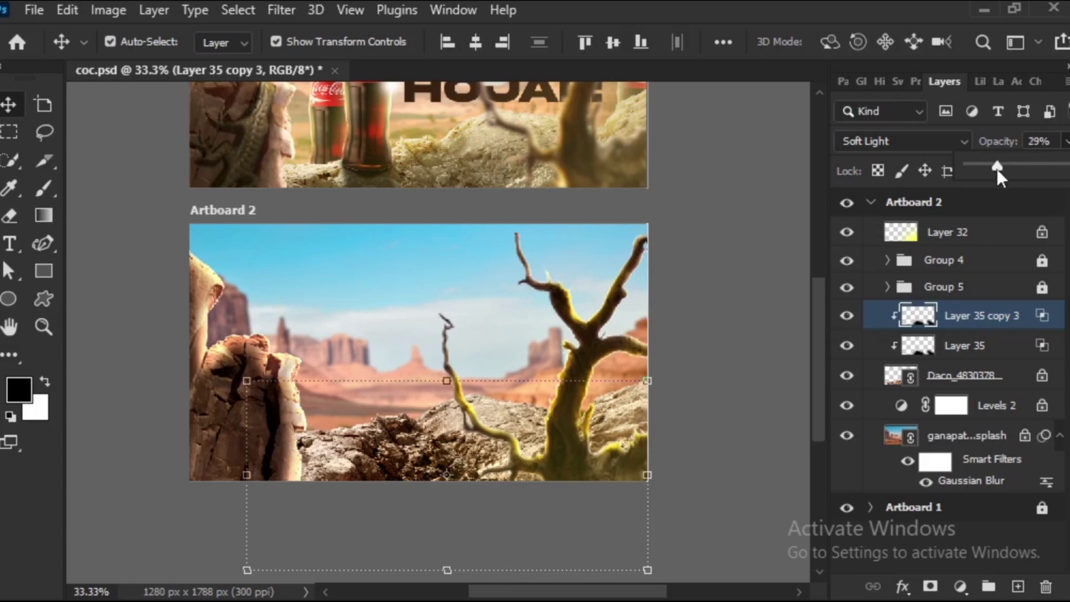
click(925, 170)
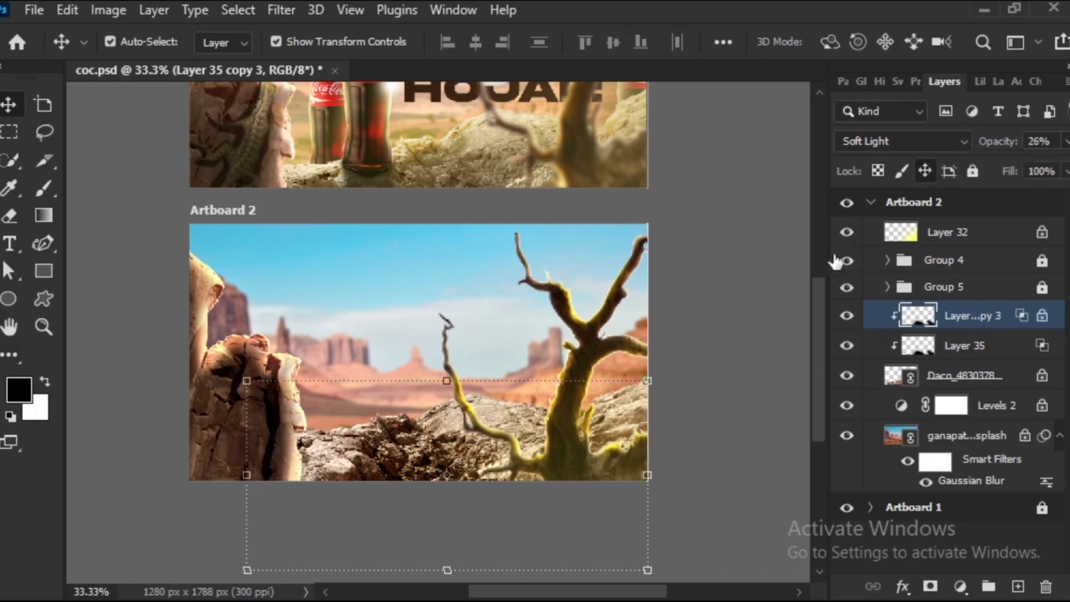
click(971, 341)
click(925, 170)
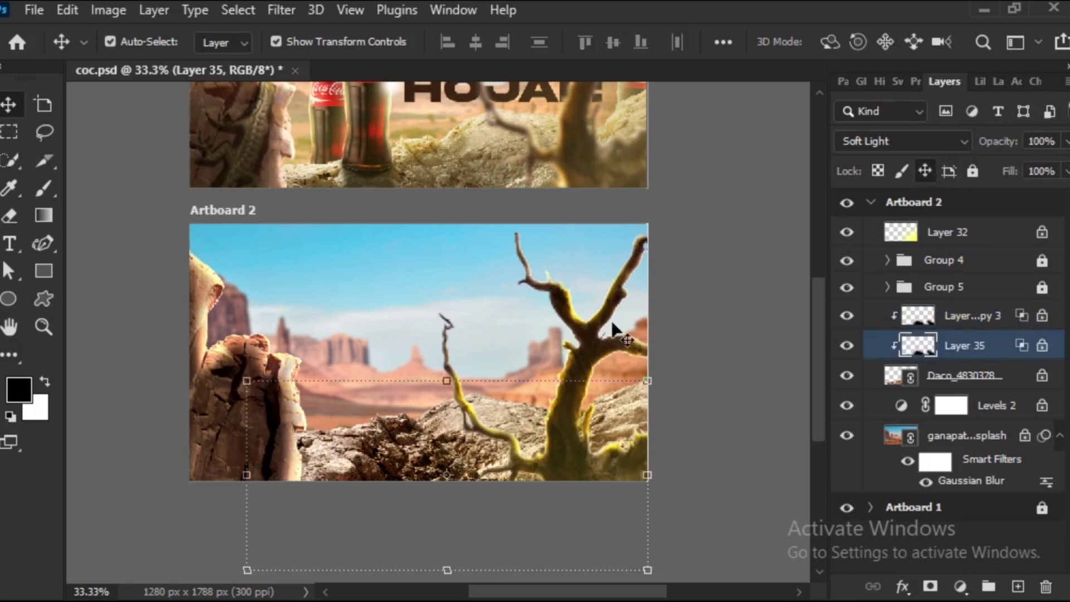
Add Layer 36 atop the clipped stack and paint white light on the rocks with a 354 px soft brush.
click(1018, 587)
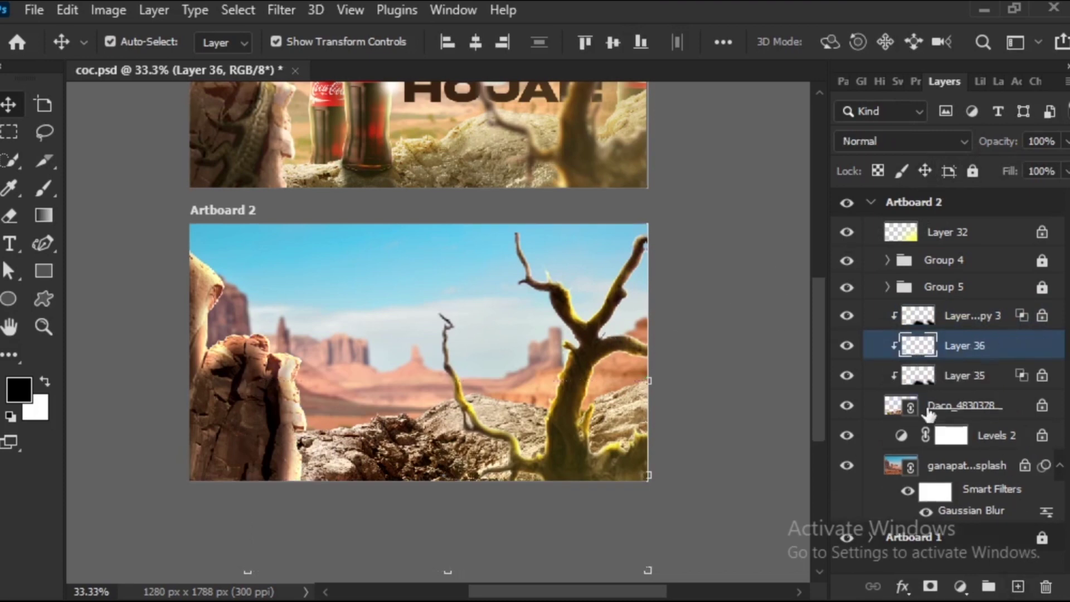
drag(986, 344, 986, 313)
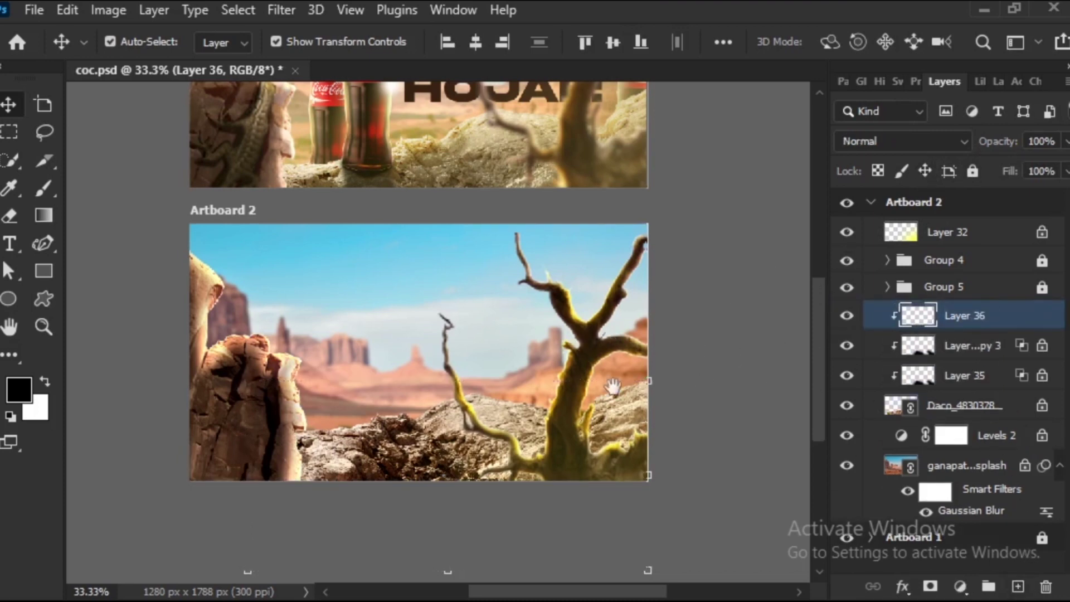
key(b)
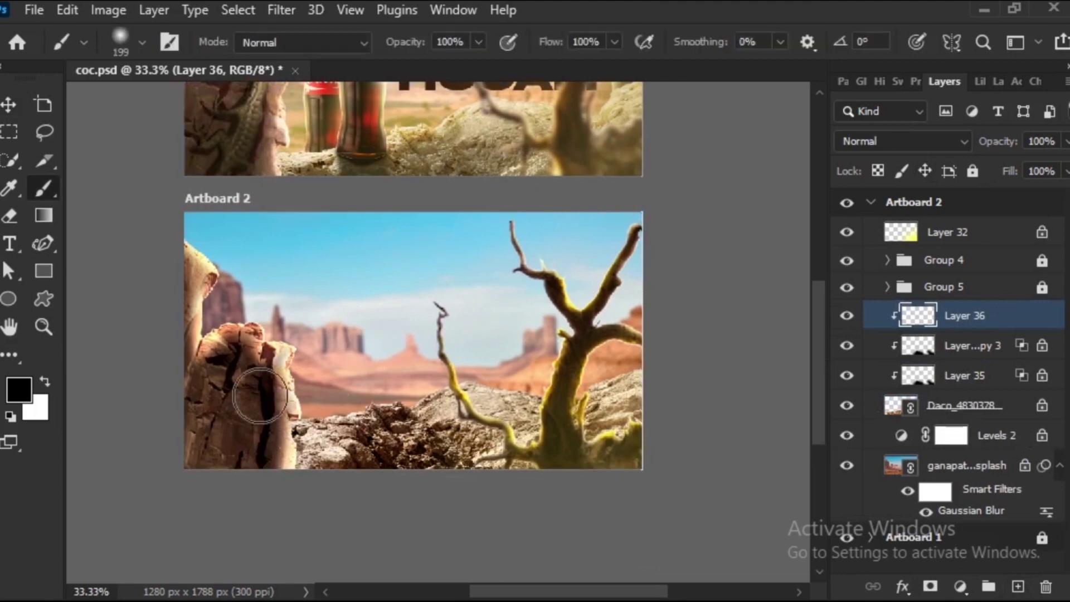
click(45, 381)
right_click(353, 266)
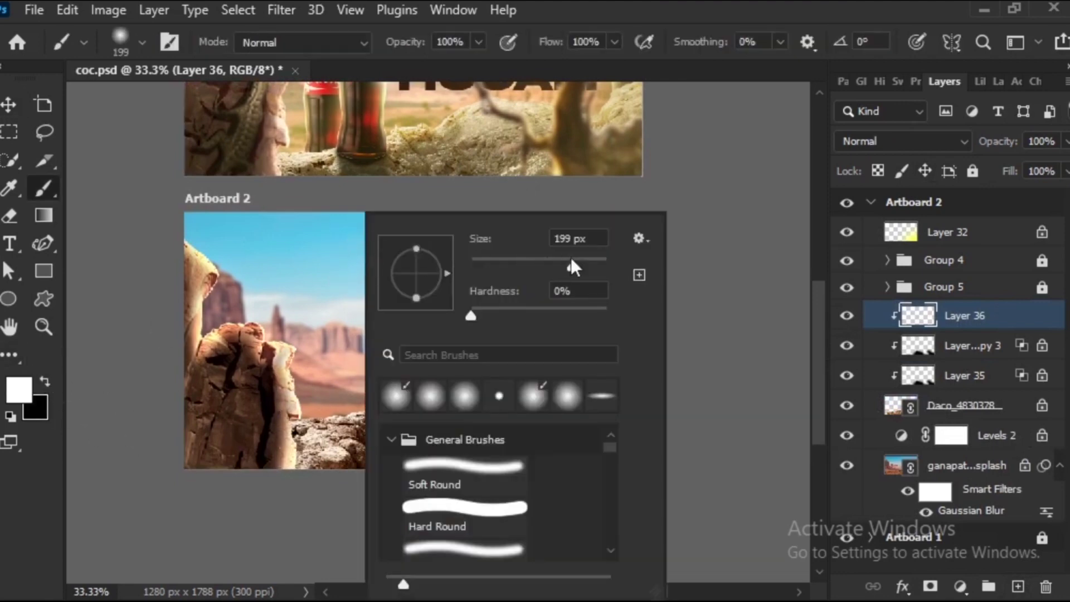
click(591, 260)
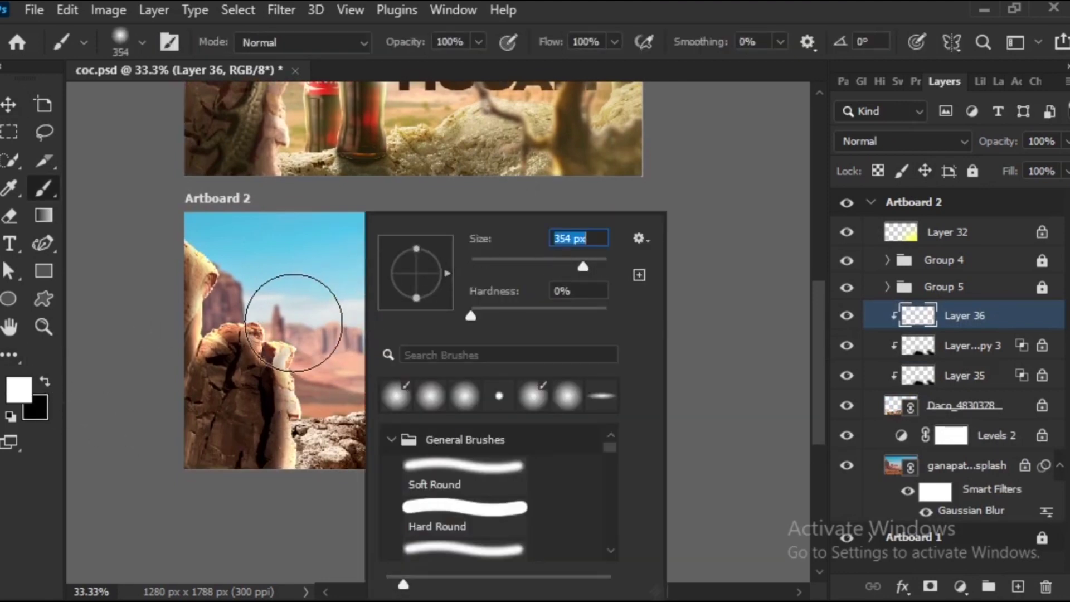
key(Return)
drag(453, 227, 489, 287)
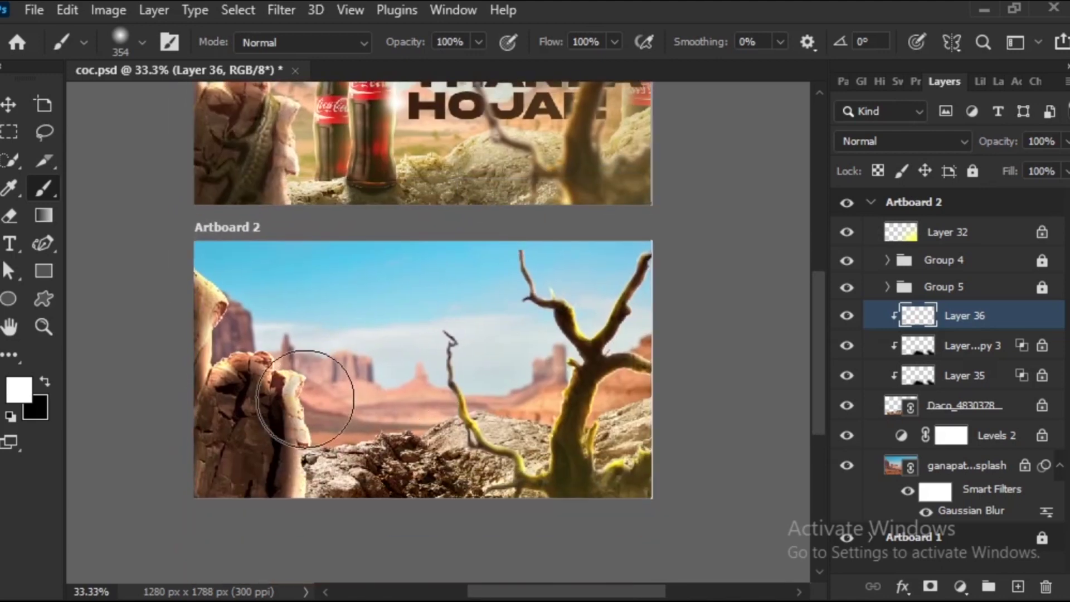
mouse_move(334, 382)
mouse_down()
mouse_move(340, 370)
mouse_move(614, 351)
mouse_move(543, 285)
mouse_up()
Shrink the brush to 70 px and set Layer 36 to Soft Light.
right_click(567, 303)
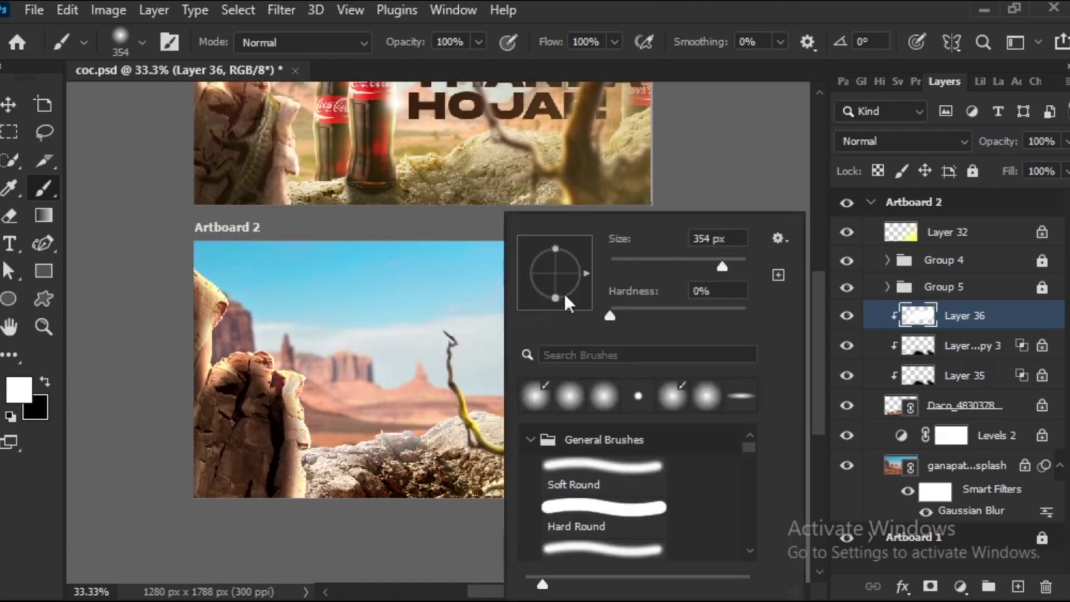
click(656, 259)
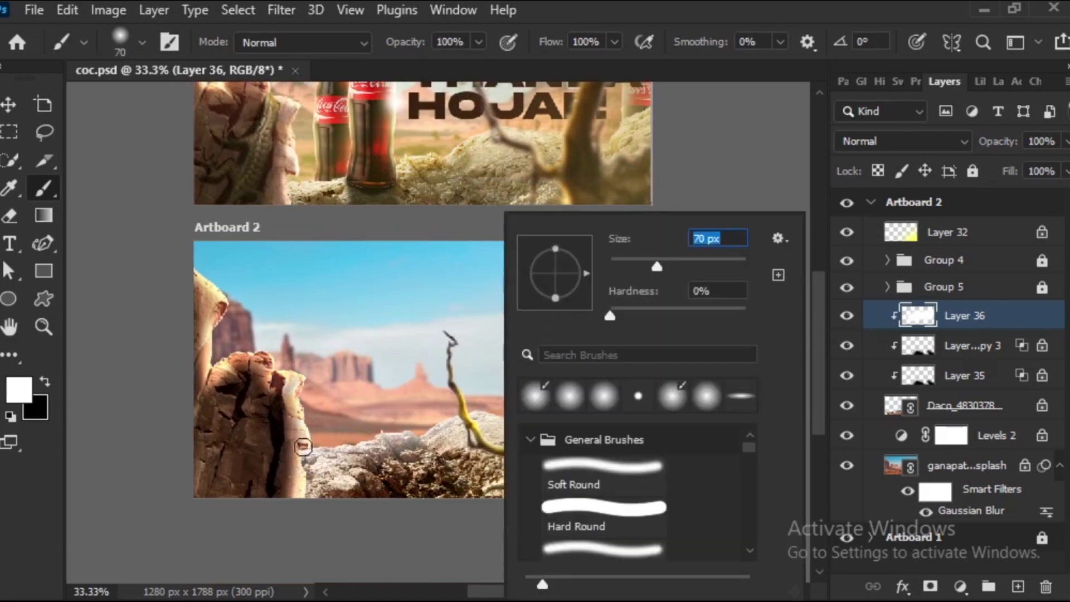
click(319, 438)
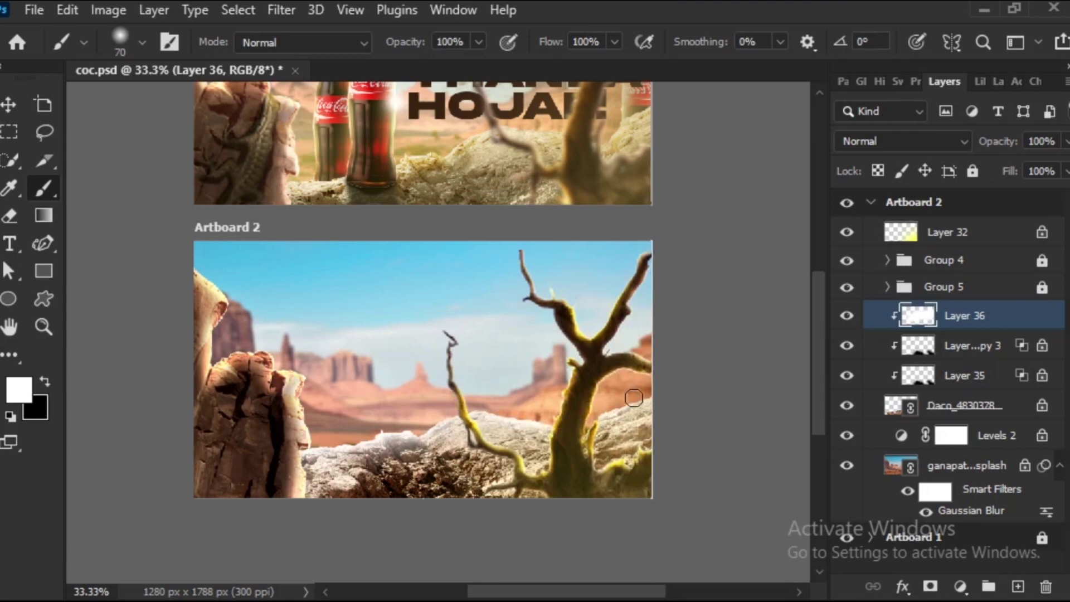
scroll(672, 384, up, 1)
scroll(676, 340, up, 1)
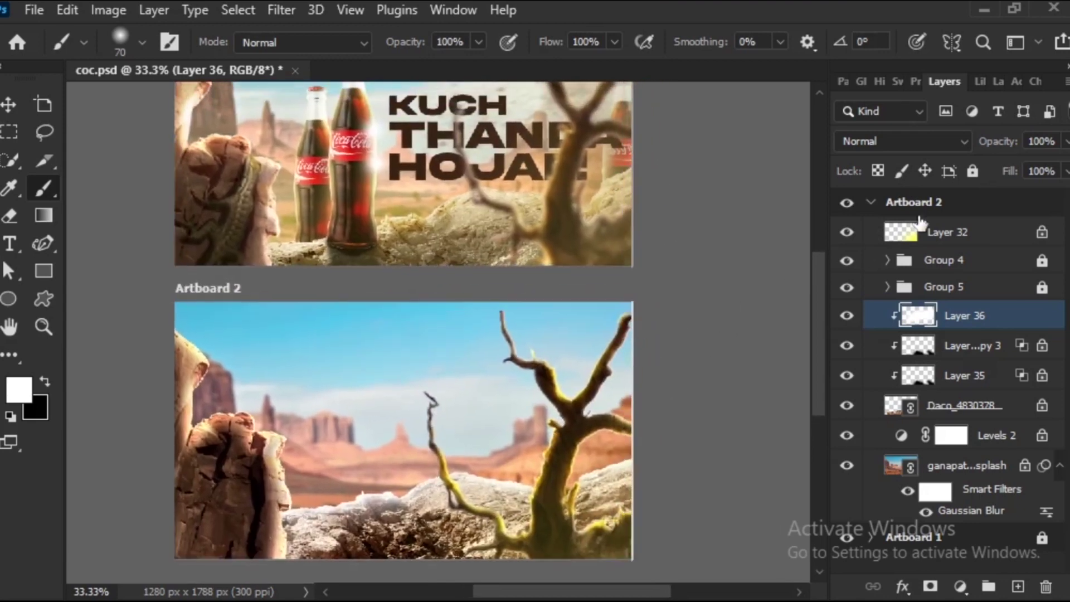
click(941, 142)
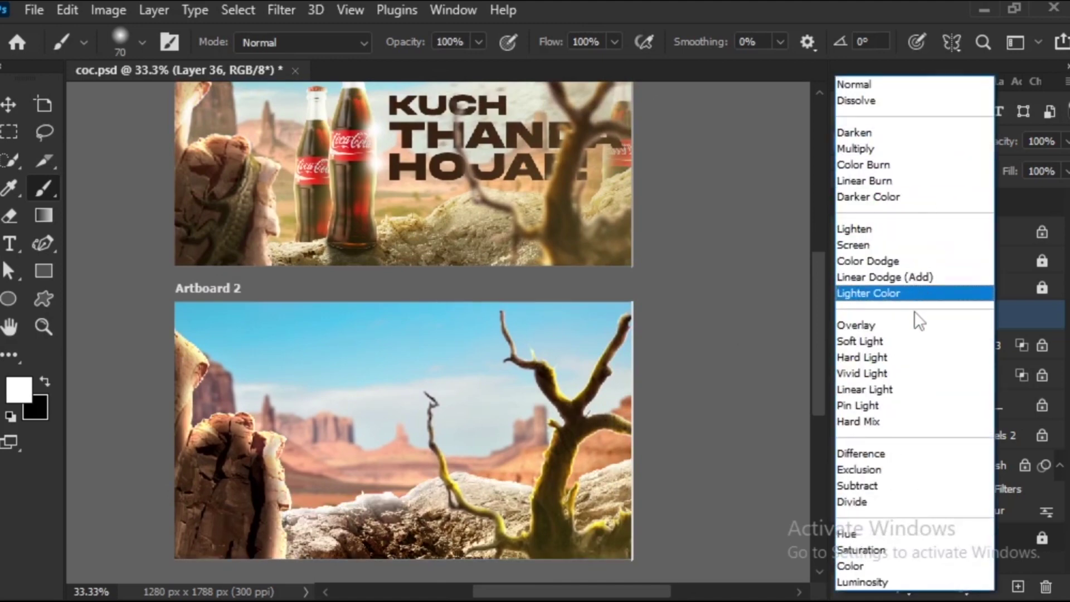
click(907, 342)
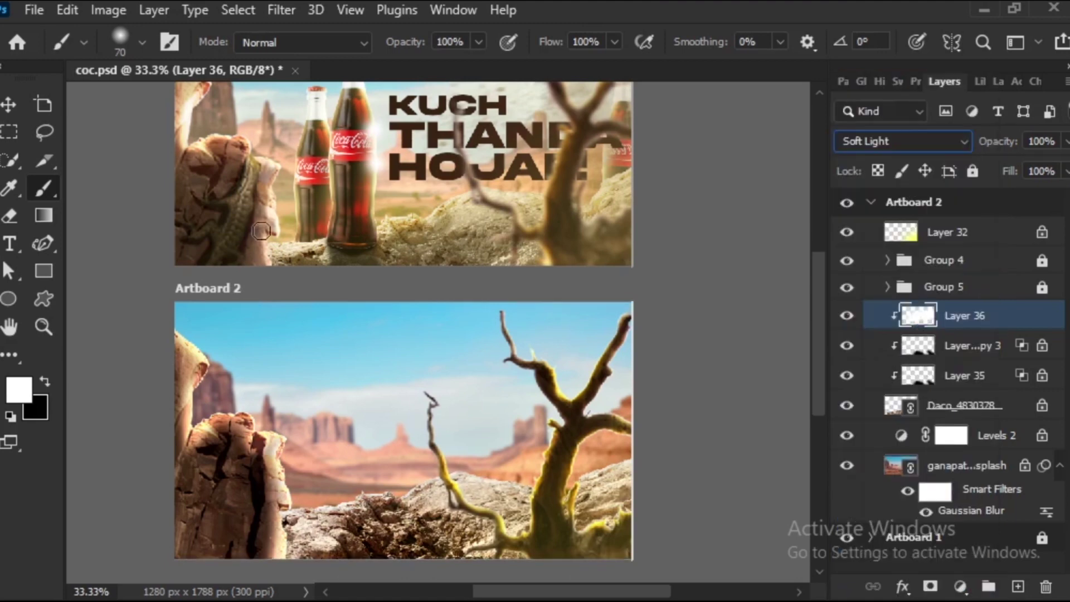
Lock Layer 36's position and add a new empty Layer 37 above it.
click(7, 106)
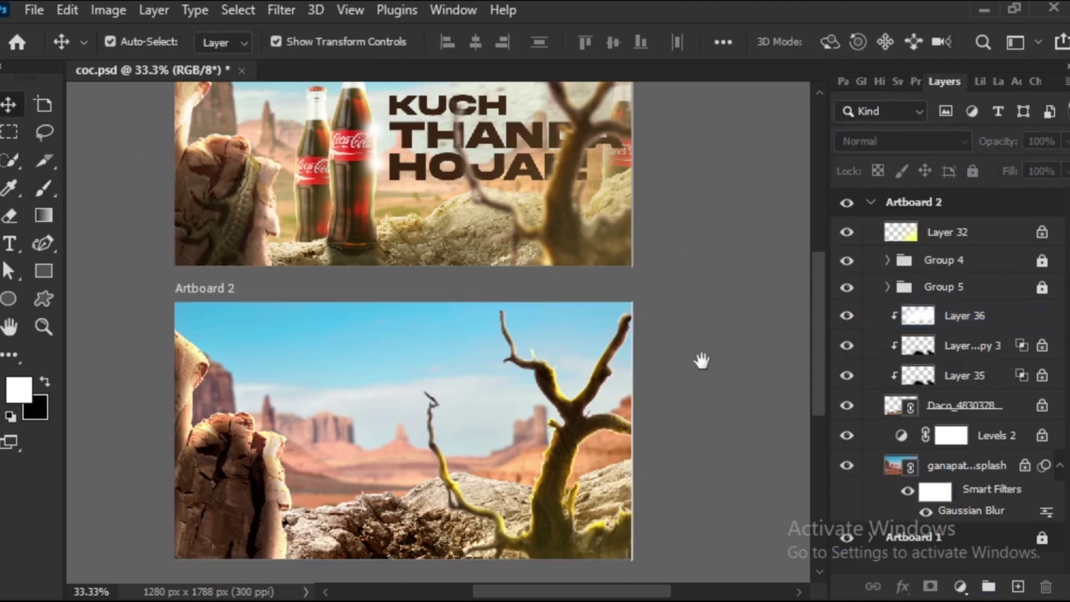
scroll(700, 359, down, 2)
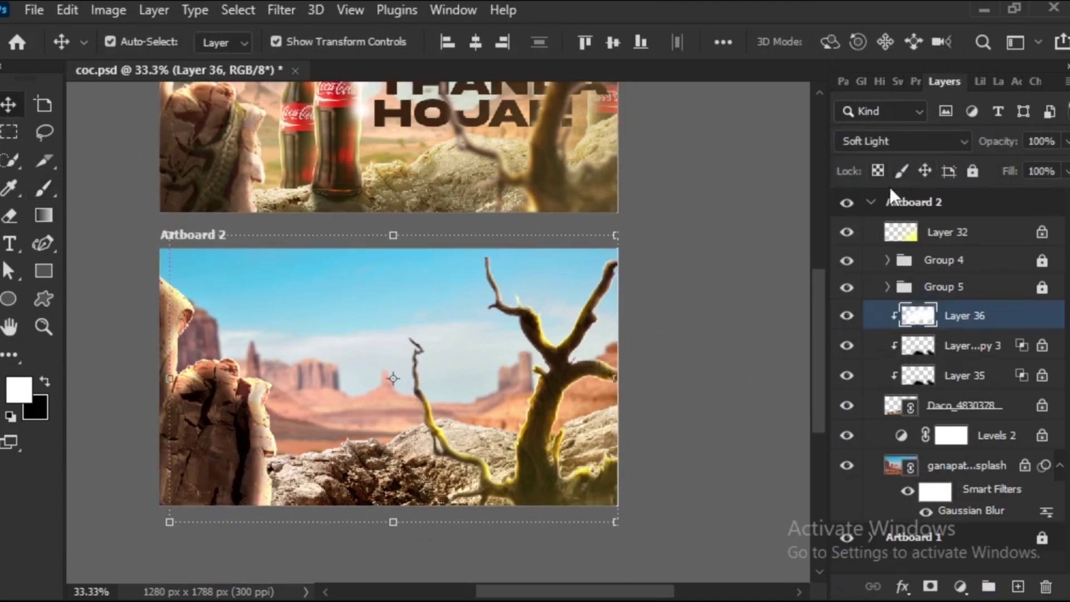
click(924, 170)
drag(604, 307, 609, 323)
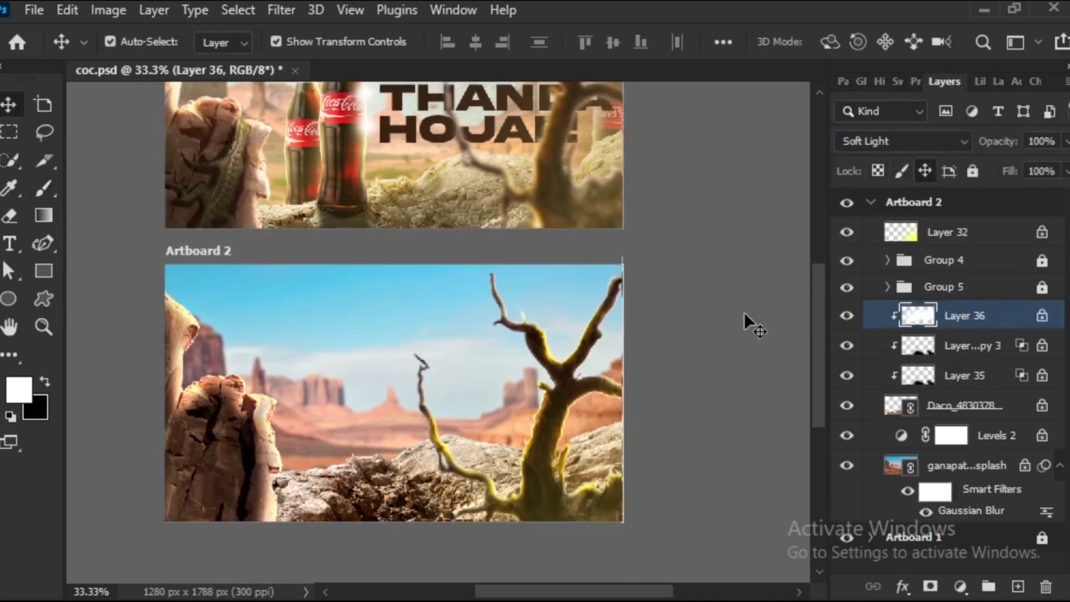
click(1018, 586)
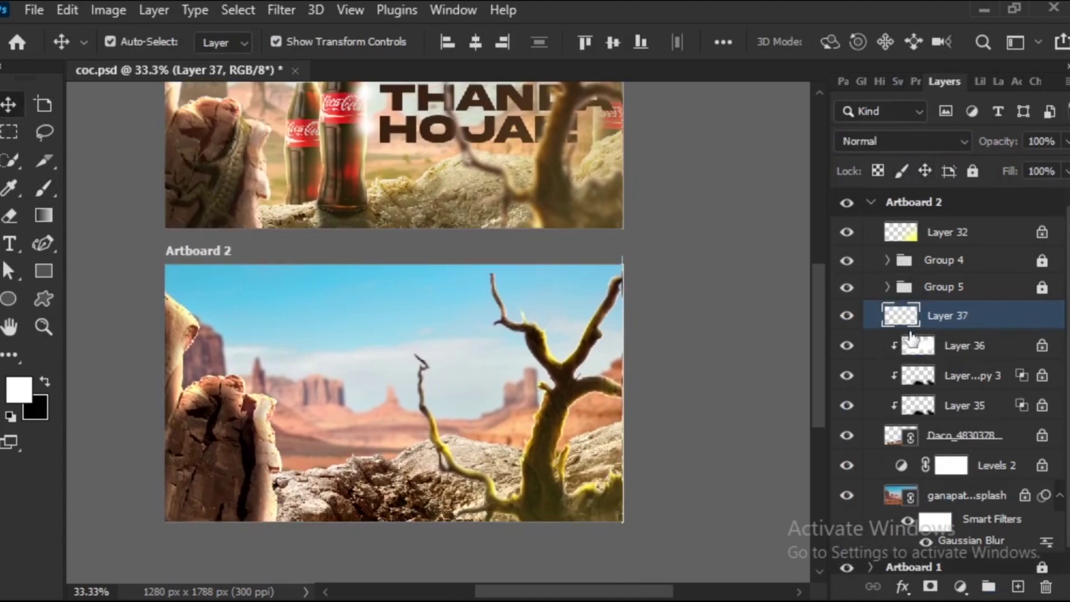
Clip Layer 37 to Layer 36 and brush pale yellow #fff77b over the ground and rocks.
alt+click(910, 331)
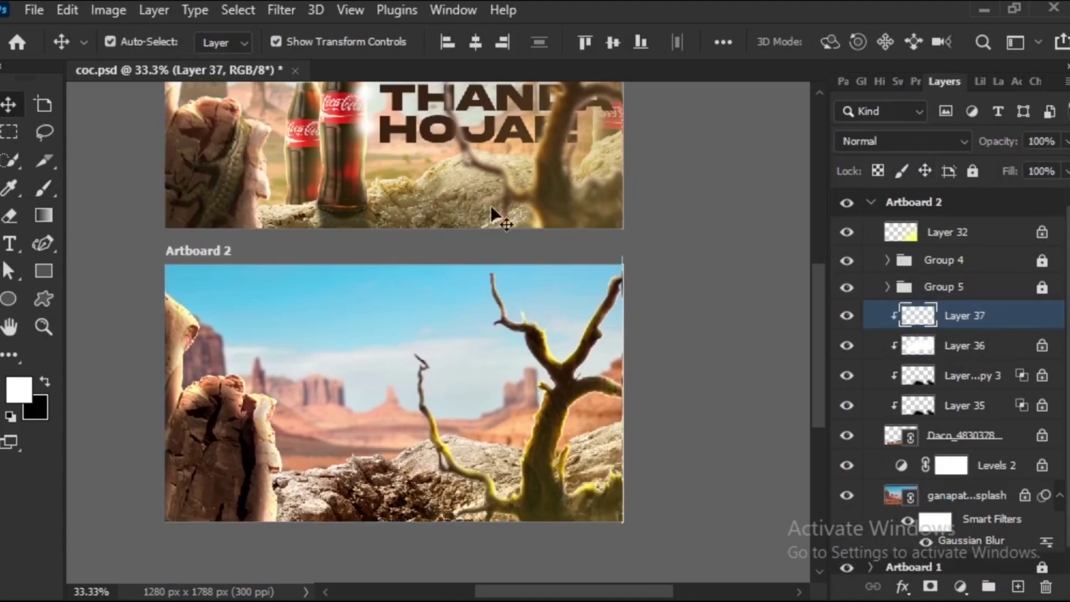
key(b)
right_click(407, 341)
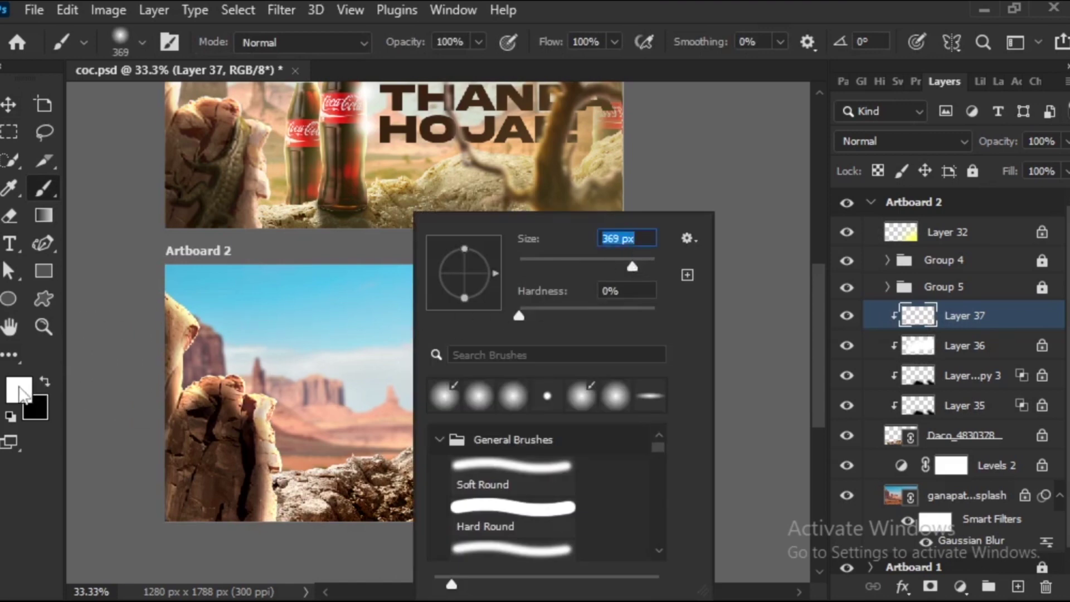
click(19, 389)
click(812, 460)
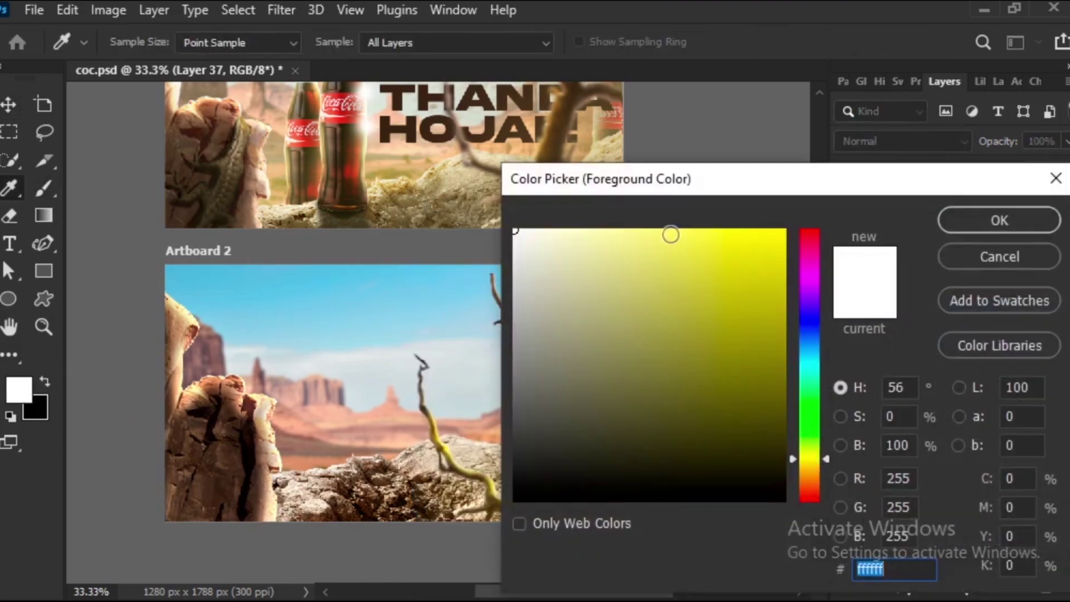
click(654, 229)
key(Return)
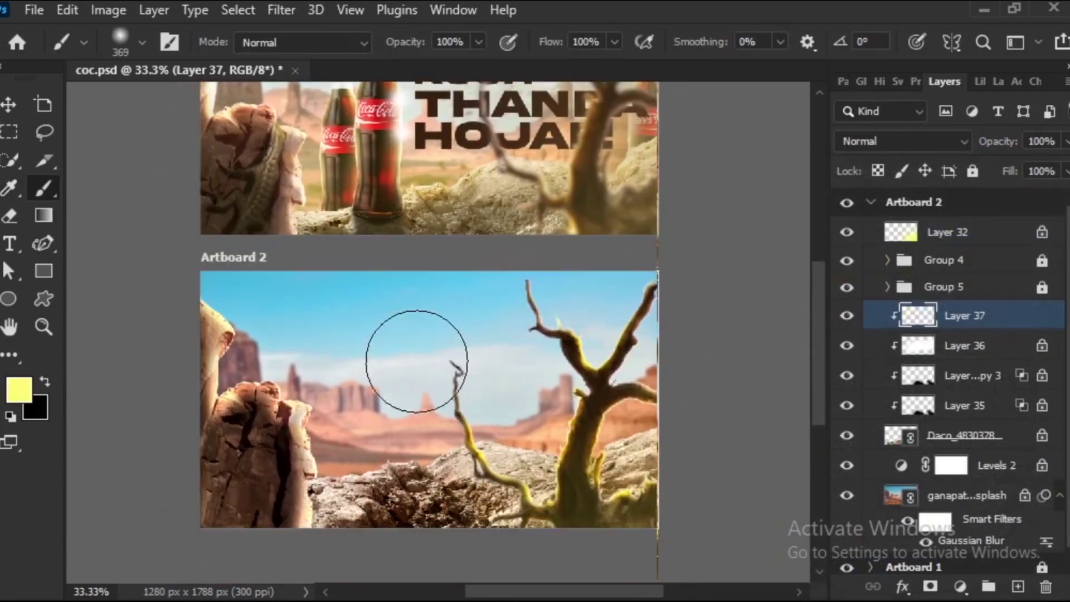
mouse_move(417, 361)
mouse_down()
mouse_move(429, 406)
mouse_move(430, 394)
mouse_move(346, 424)
mouse_move(293, 409)
mouse_move(454, 407)
mouse_move(554, 382)
mouse_move(580, 346)
mouse_move(646, 368)
mouse_up()
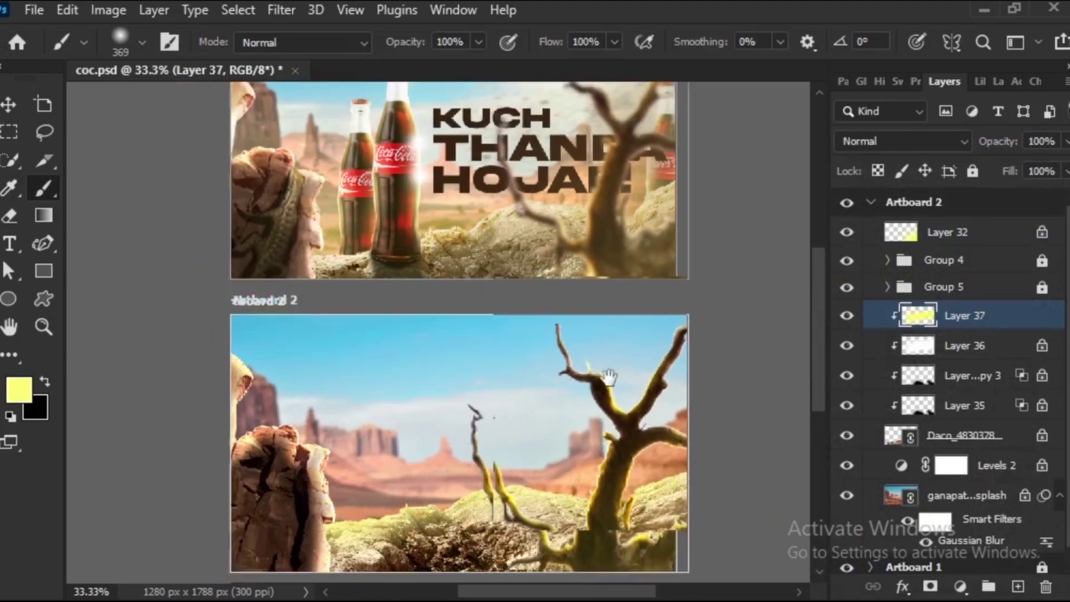
mouse_move(581, 349)
mouse_down()
mouse_move(612, 366)
mouse_move(688, 352)
mouse_move(573, 383)
mouse_move(609, 405)
mouse_up()
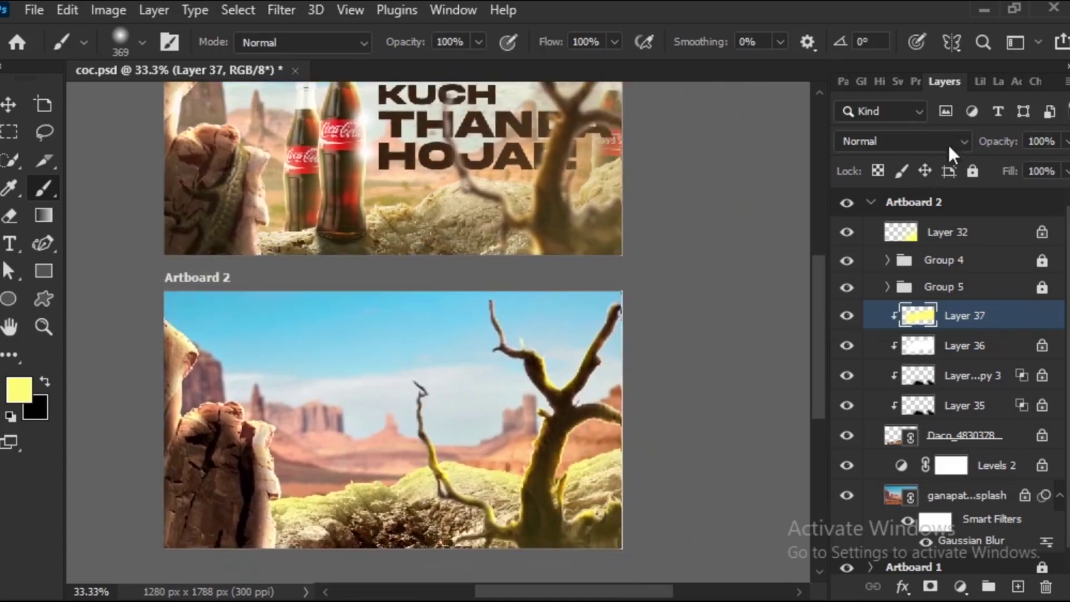
Set Layer 37 to Lighten blend mode at 67% opacity.
click(949, 146)
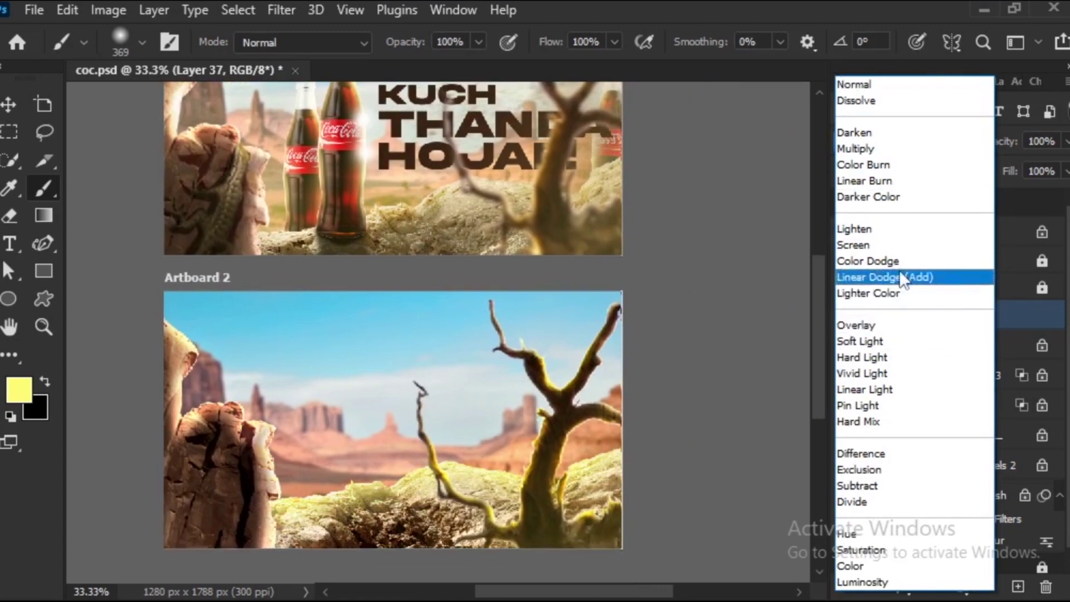
click(890, 234)
click(1065, 140)
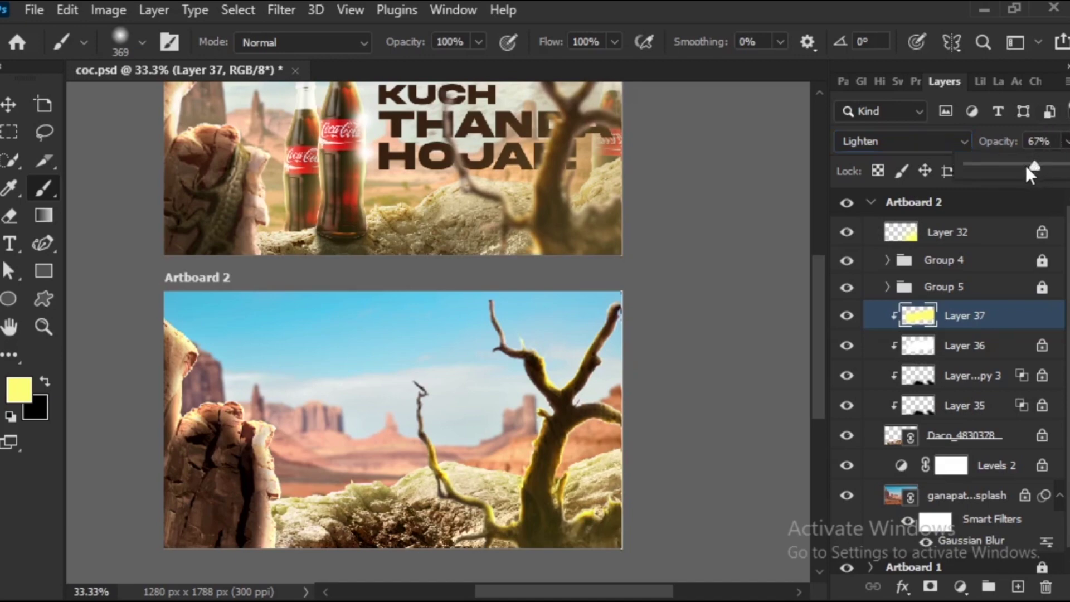
click(518, 323)
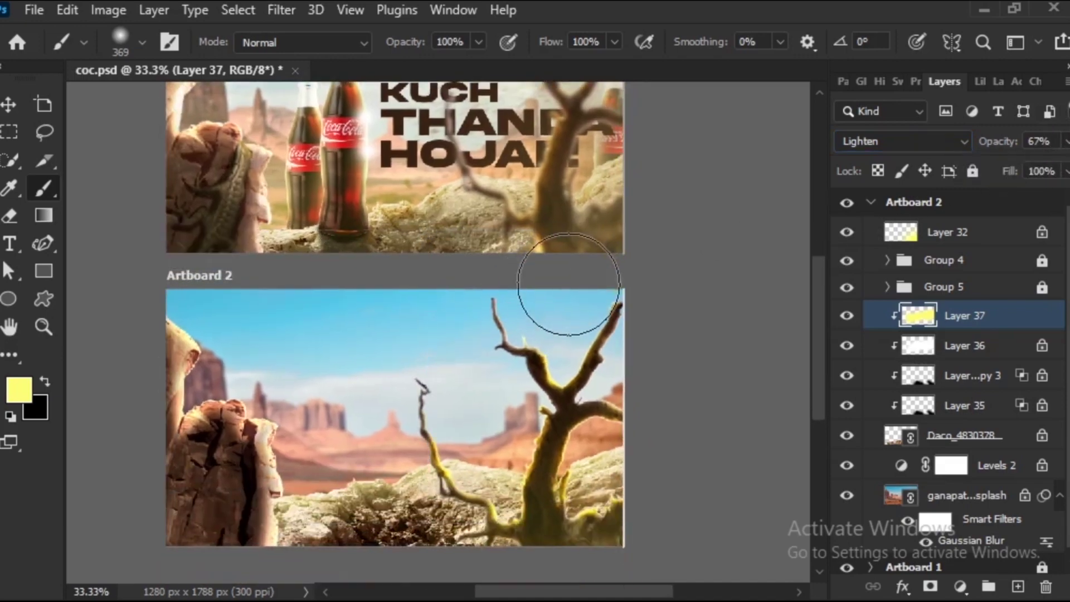
key(v)
click(343, 515)
Lock Layer 37, group it with the layers down to Daco_4830378 as Group 6, and lock Group 6.
drag(342, 515, 681, 282)
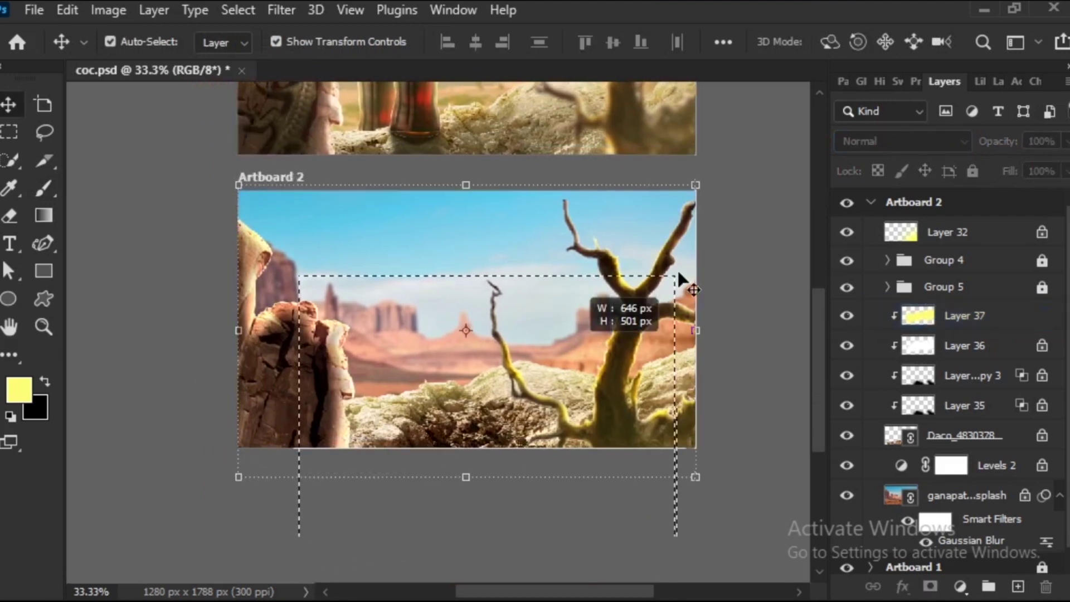
click(925, 171)
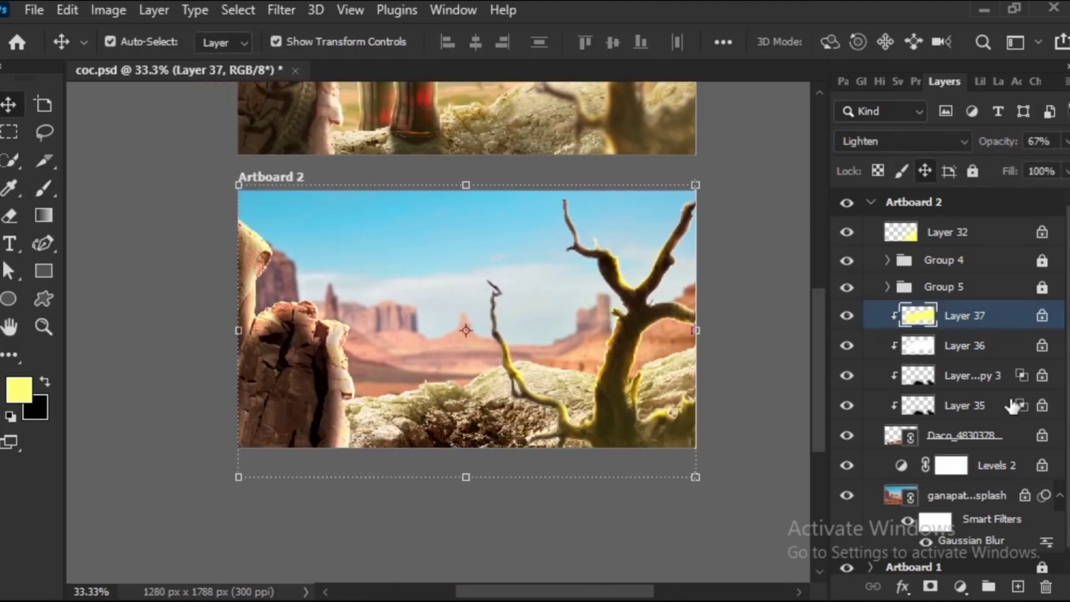
click(987, 445)
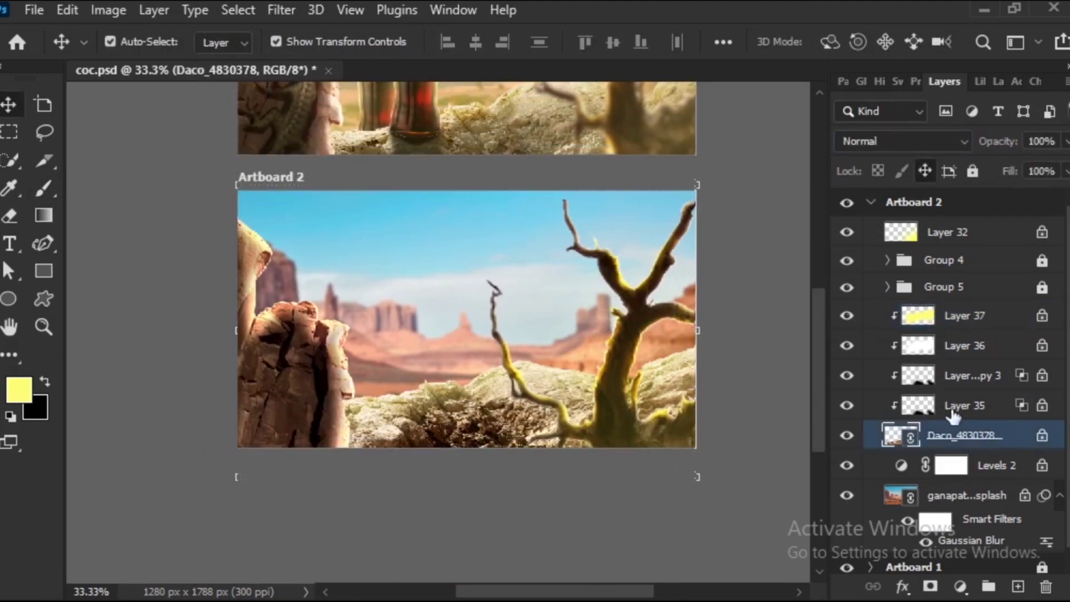
shift+click(986, 319)
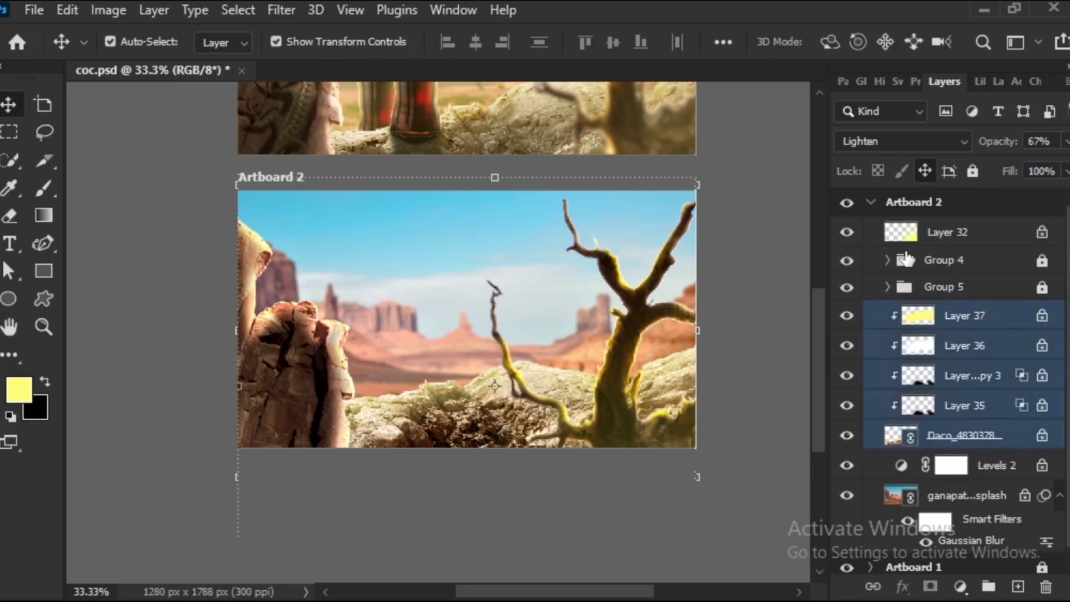
key(ctrl+g)
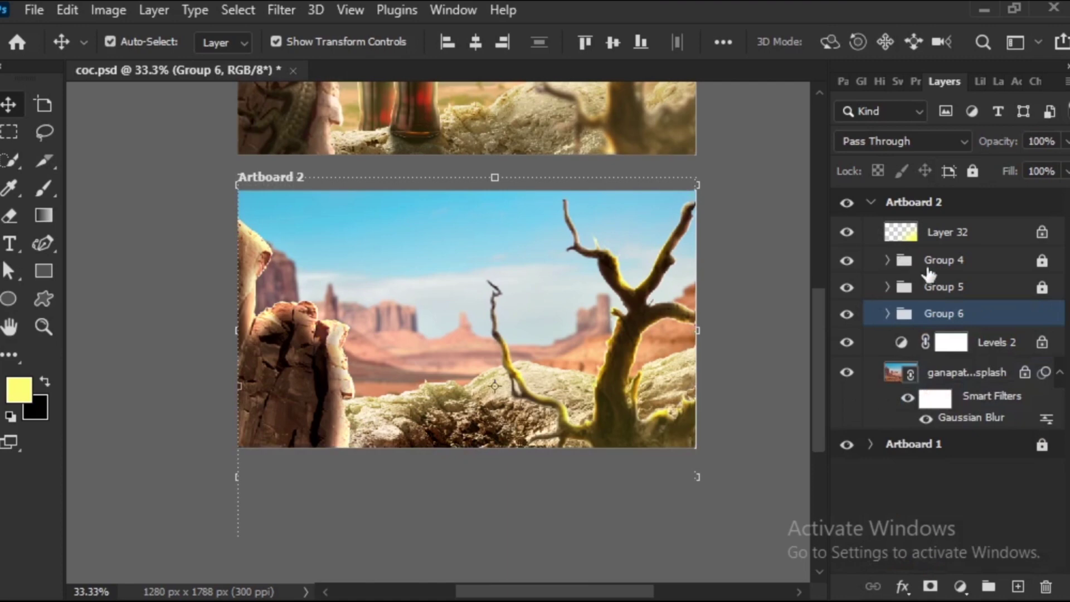
click(973, 171)
Zoom and pan to compare Artboard 2 with Artboard 1, ending at 33.33%.
scroll(725, 240, up, 2)
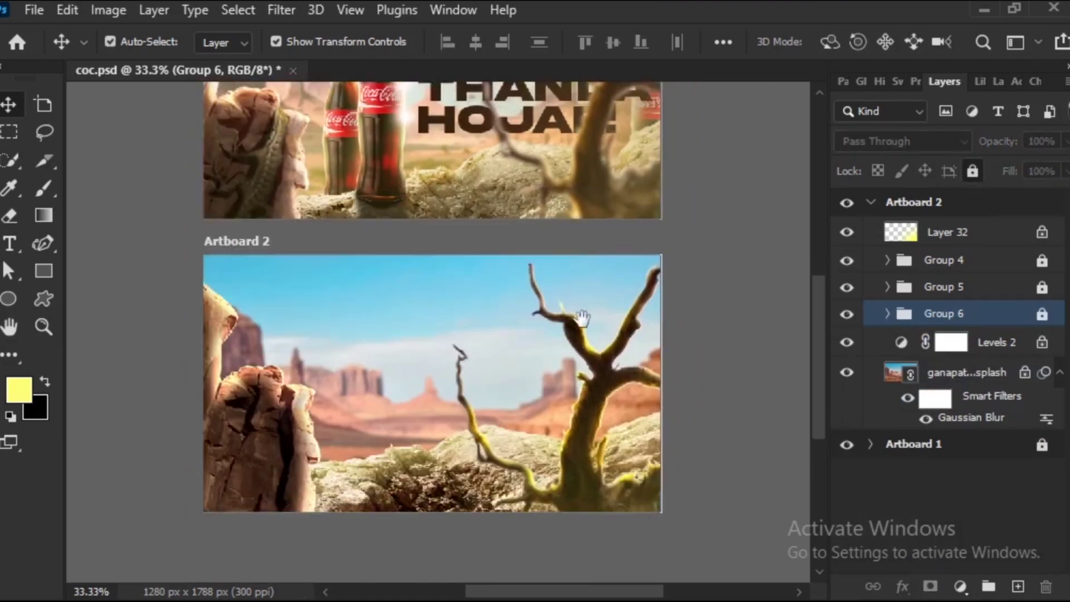
click(679, 260)
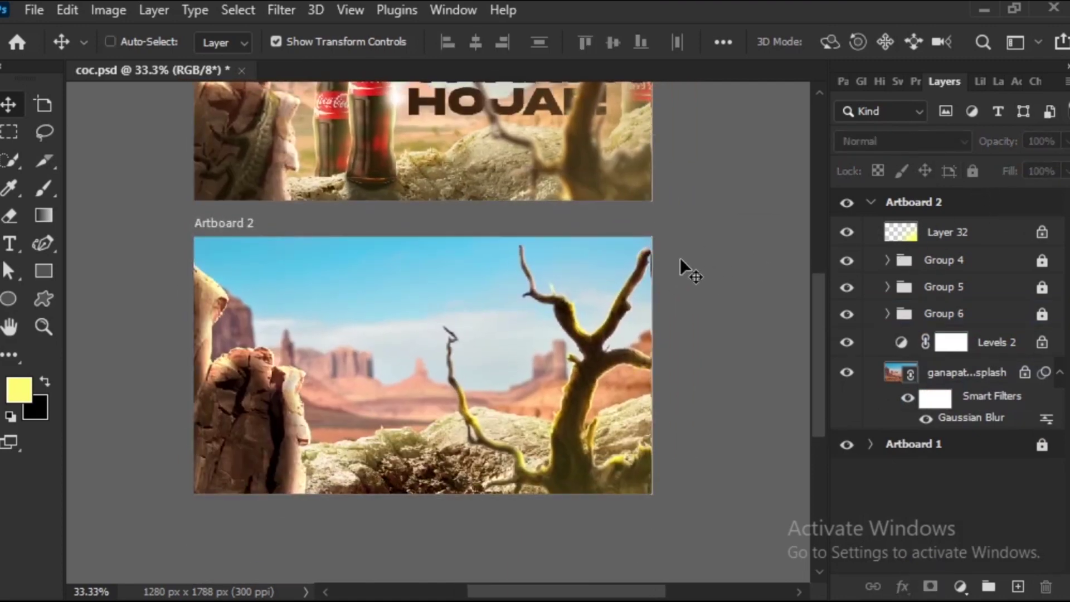
key(ctrl+plus)
key(ctrl+minus)
key(ctrl+minus)
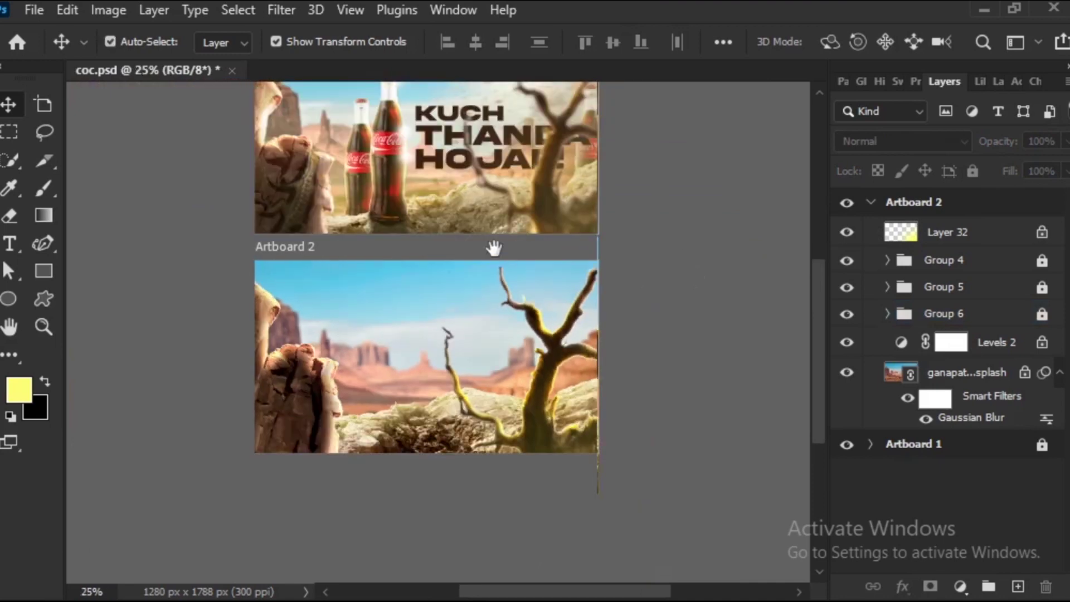
scroll(416, 311, up, 2)
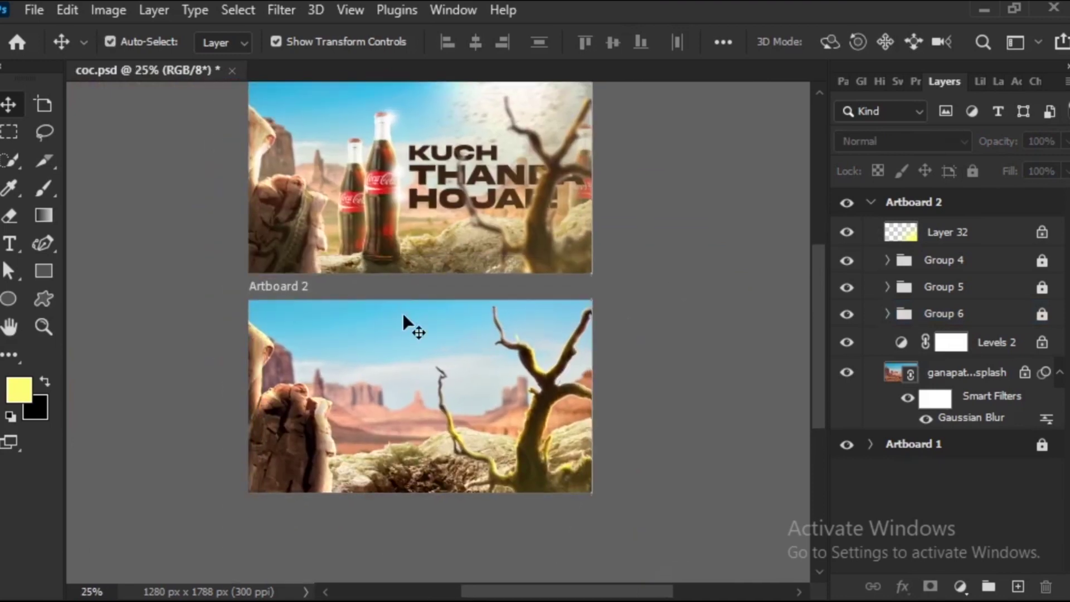
key(ctrl+plus)
key(ctrl+plus)
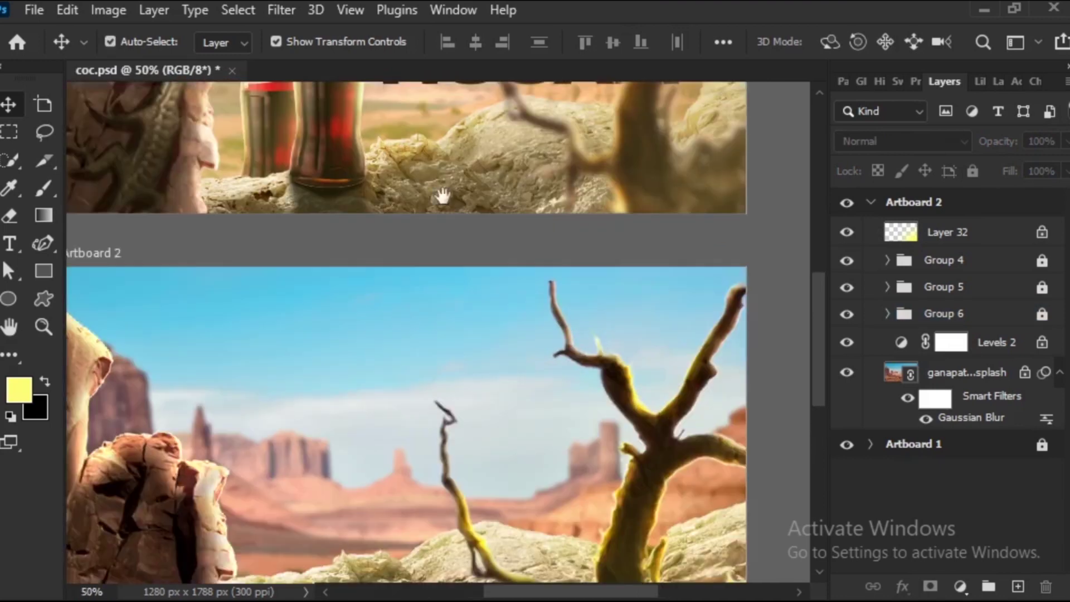
scroll(442, 196, down, 3)
scroll(382, 333, up, 6)
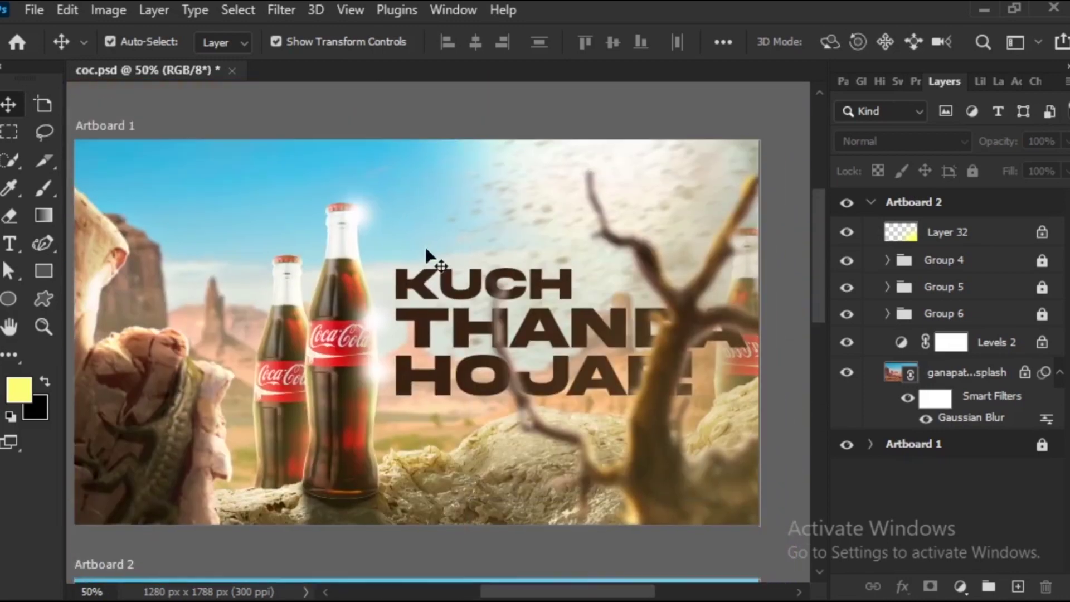
drag(425, 233, 461, 124)
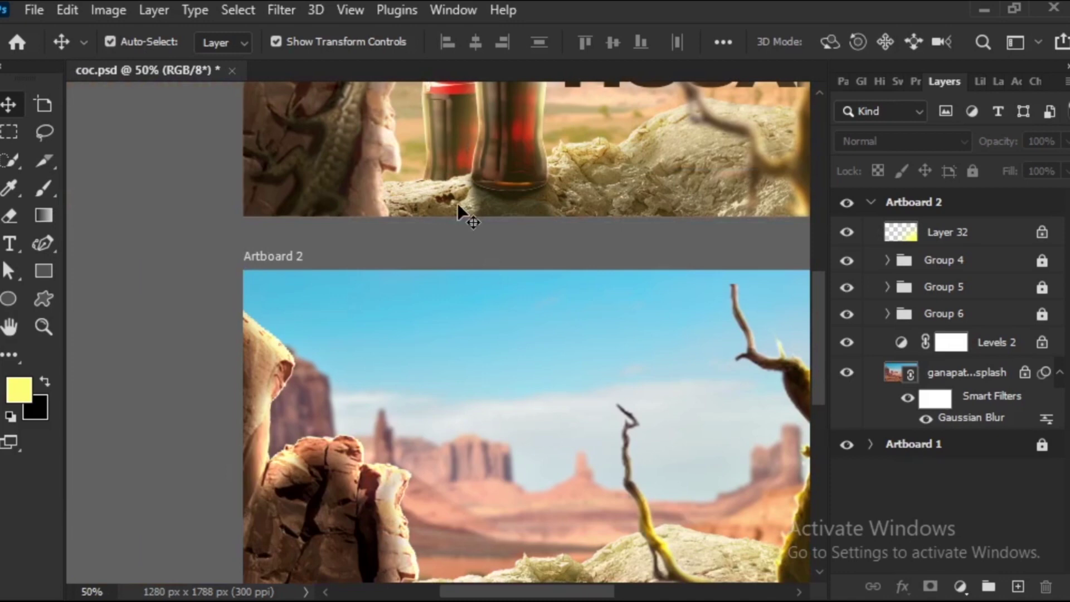
key(ctrl+minus)
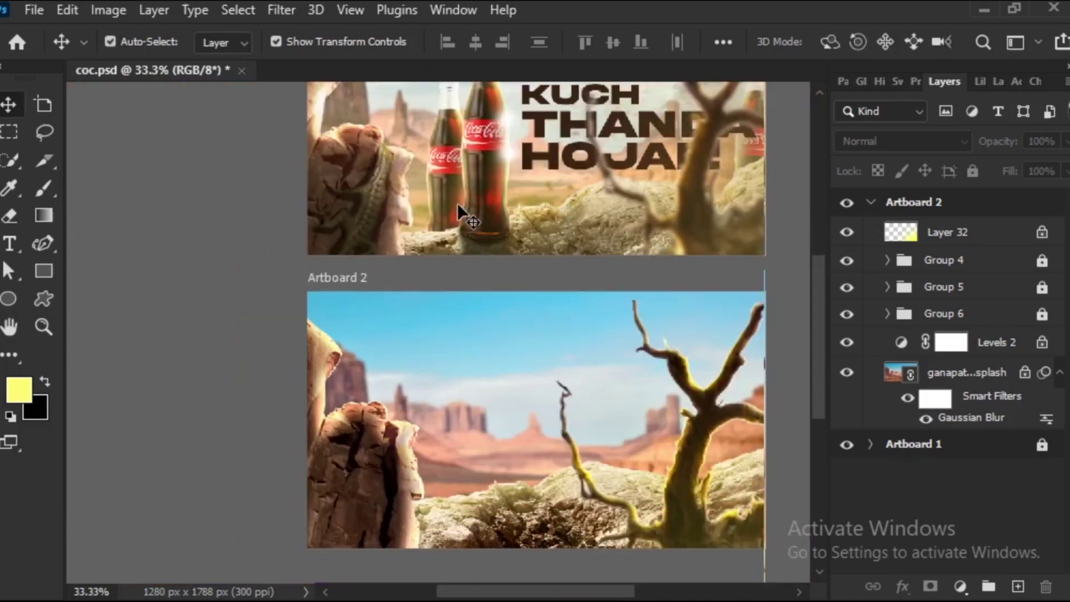
scroll(610, 186, down, 2)
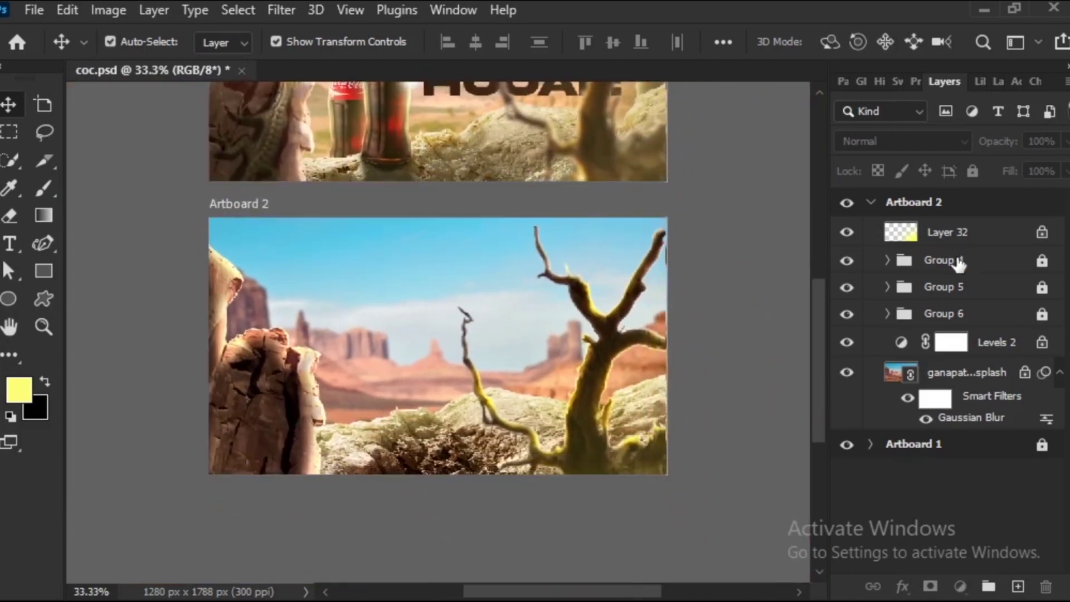
Toggle Group 4 and Group 6 visibility to check their effect on the scene.
click(958, 264)
click(846, 262)
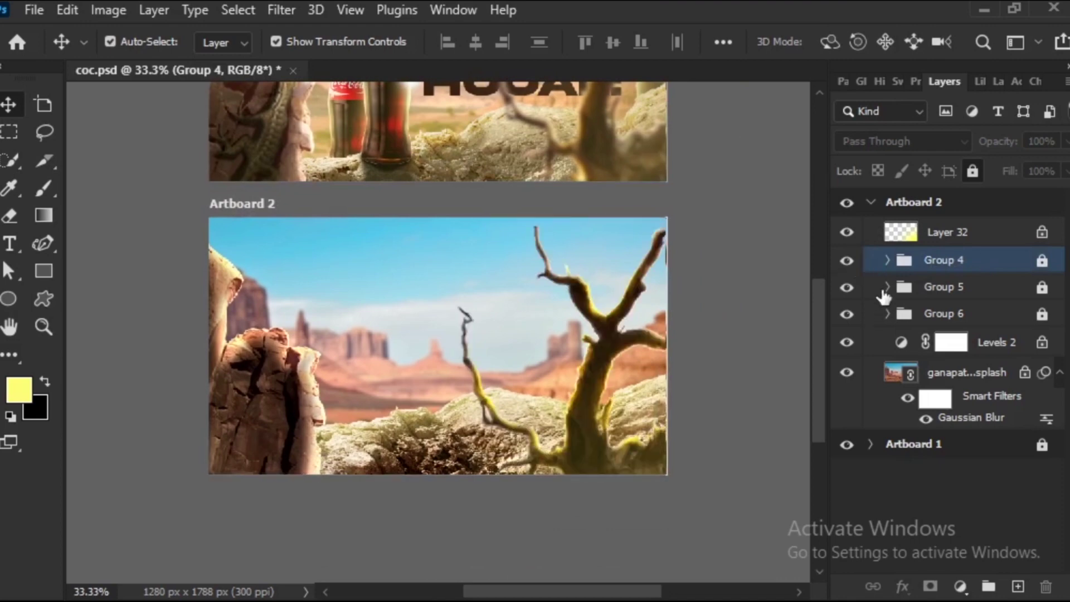
click(848, 313)
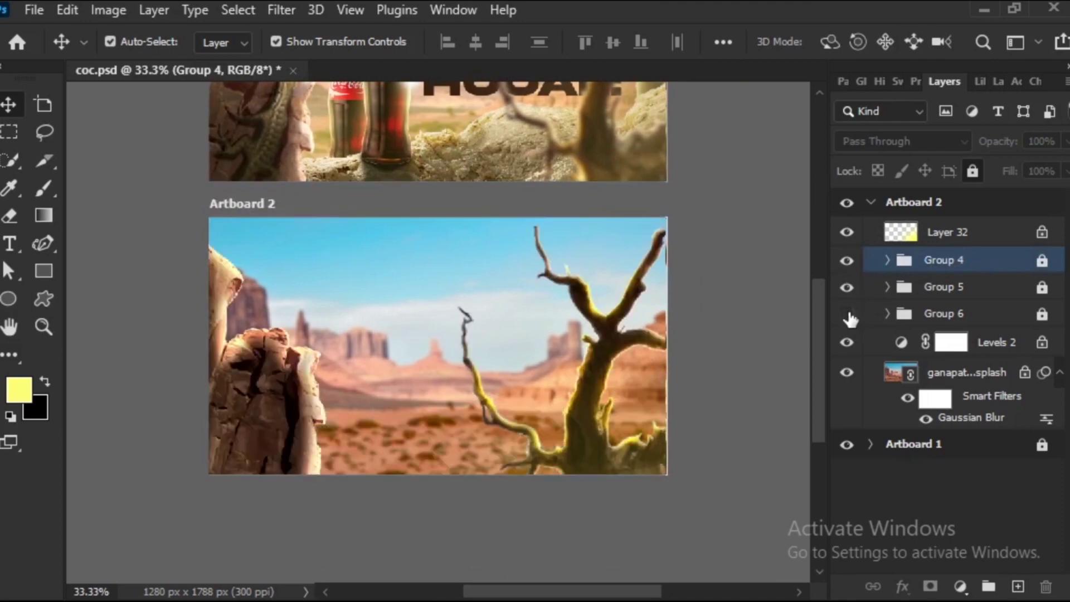
click(937, 317)
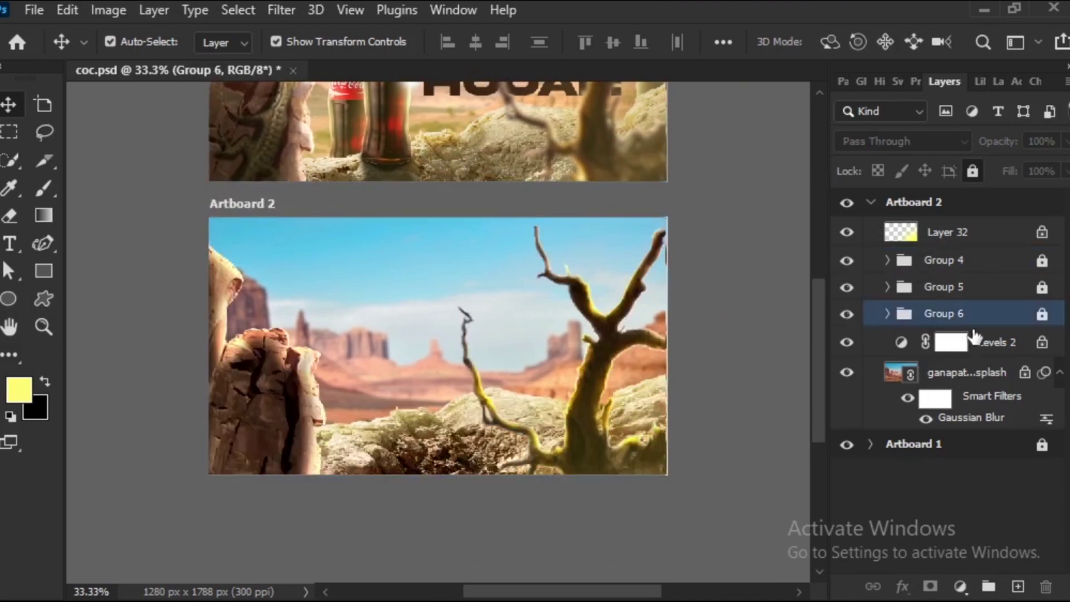
Add a new layer and place the linked coca_cola PNG bottle image onto Artboard 2.
click(1018, 590)
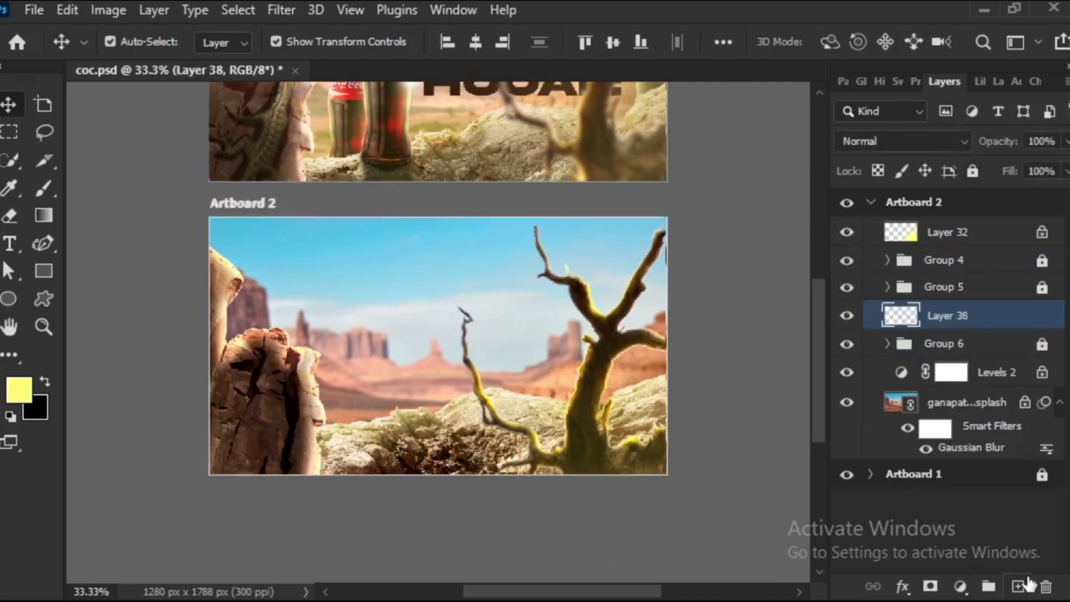
click(40, 10)
click(116, 449)
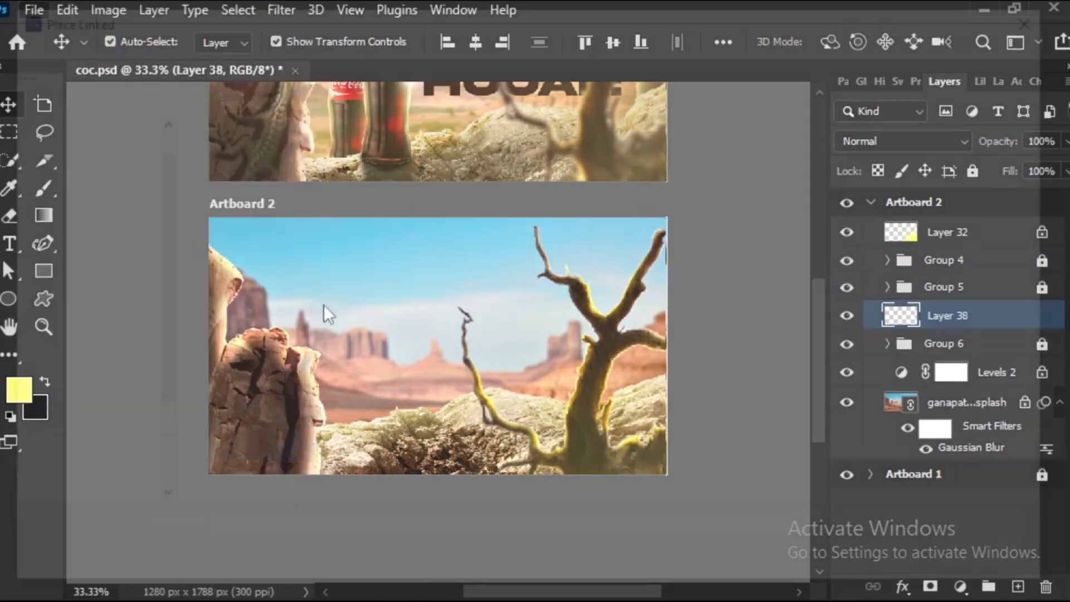
click(830, 200)
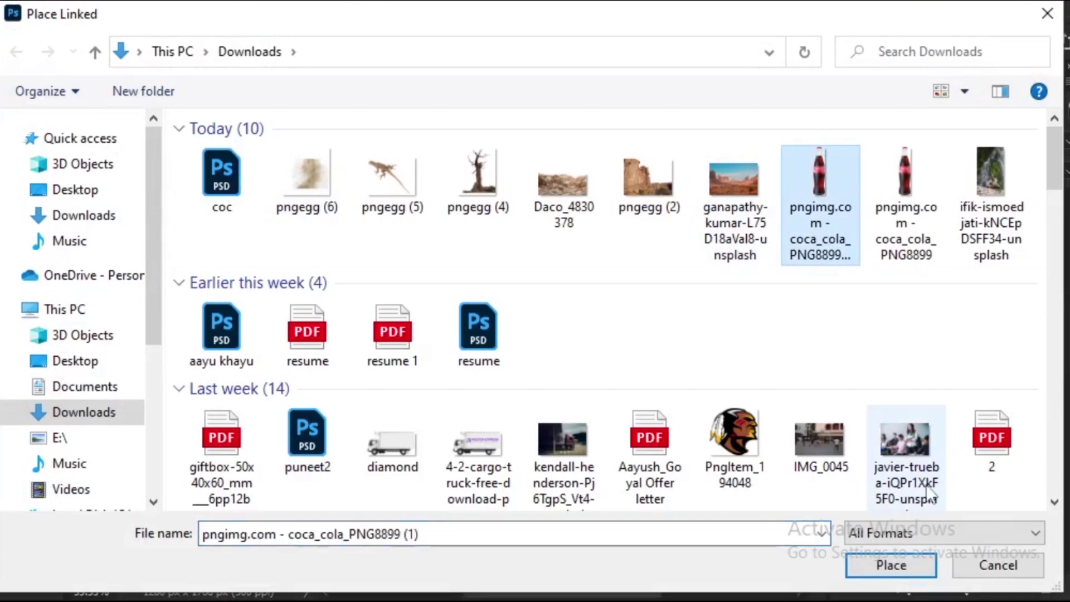
click(896, 562)
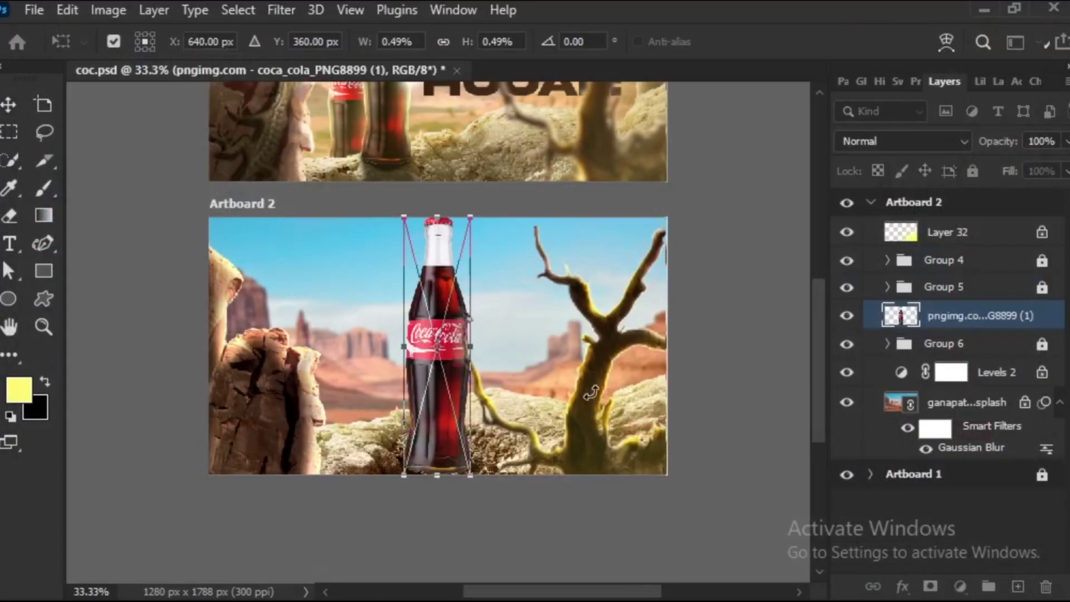
key(Return)
Resize the bottle to stand on the rocks left of centre and lock its position.
mouse_move(469, 346)
mouse_down()
mouse_move(491, 274)
mouse_move(597, 346)
mouse_up()
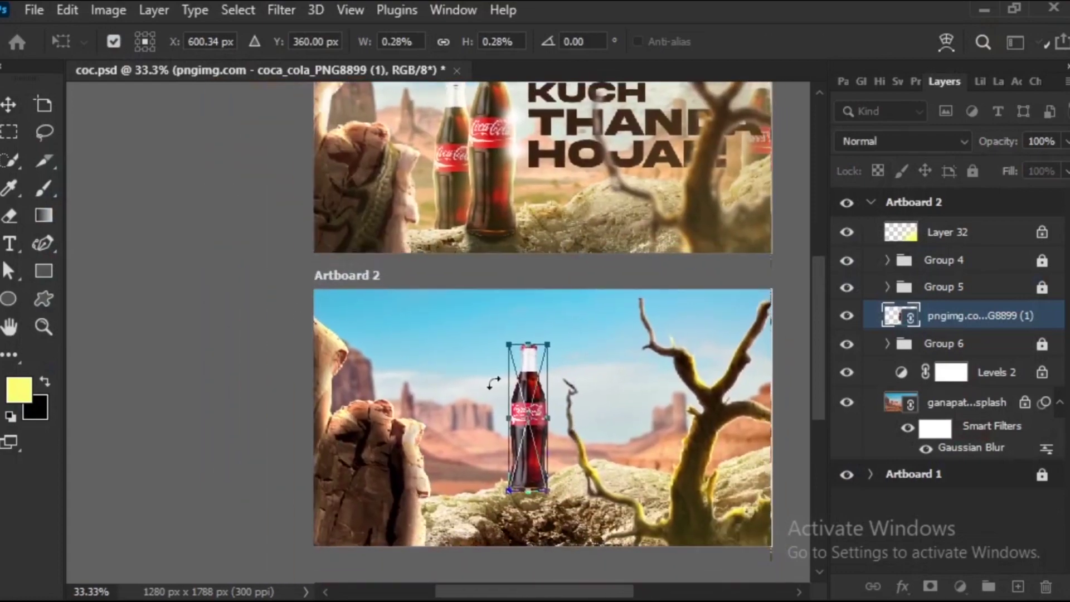
drag(502, 418, 476, 416)
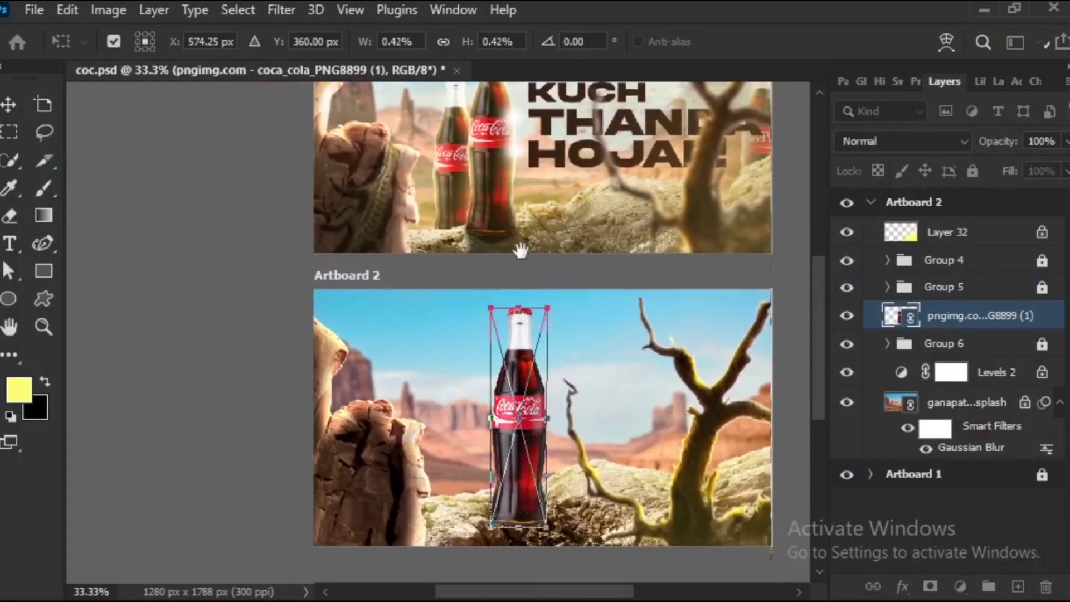
mouse_move(521, 247)
mouse_down()
mouse_move(518, 431)
mouse_move(553, 247)
mouse_up()
mouse_move(549, 416)
mouse_down()
mouse_move(509, 404)
mouse_move(520, 428)
mouse_up()
key(Return)
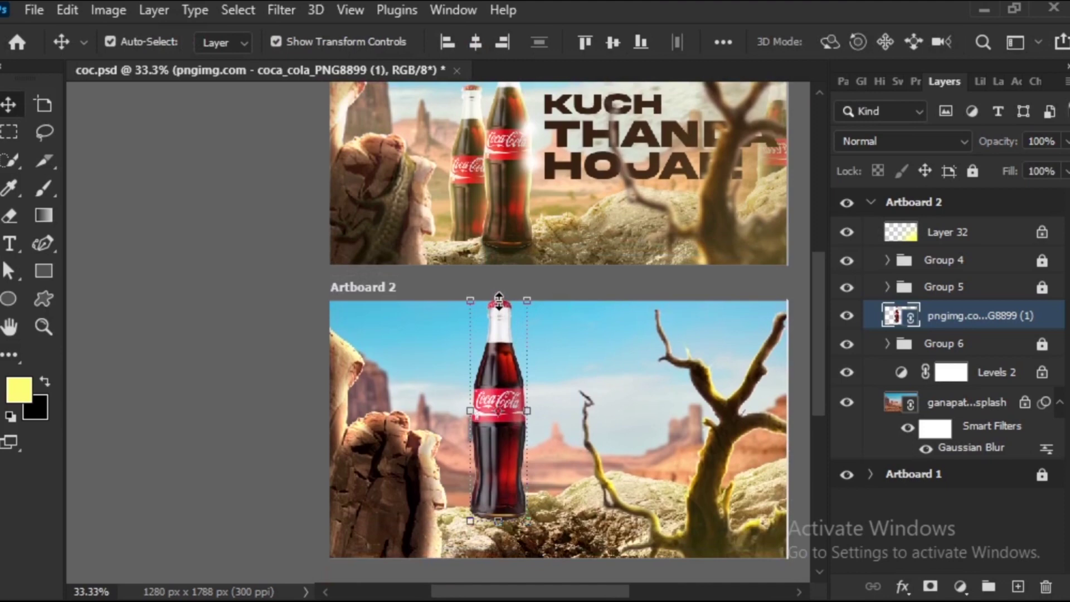
drag(499, 301, 499, 329)
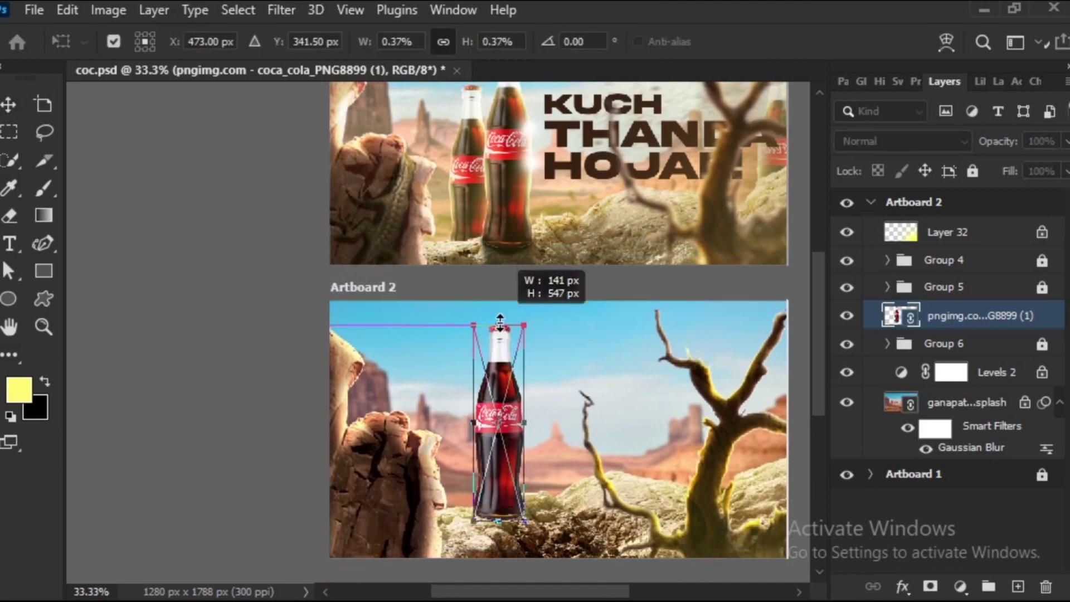
key(Return)
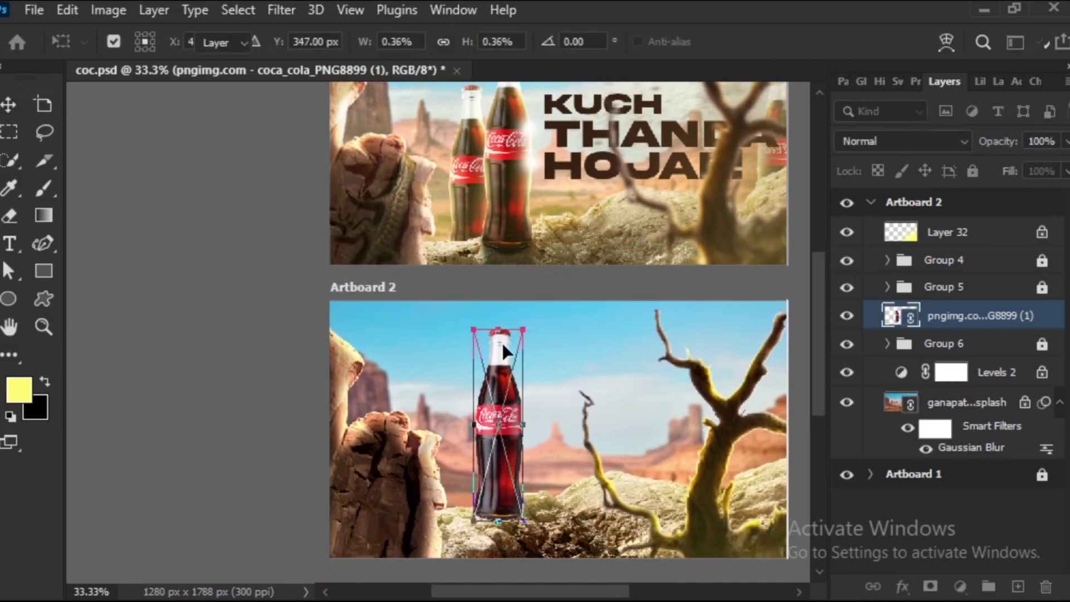
drag(594, 391, 574, 364)
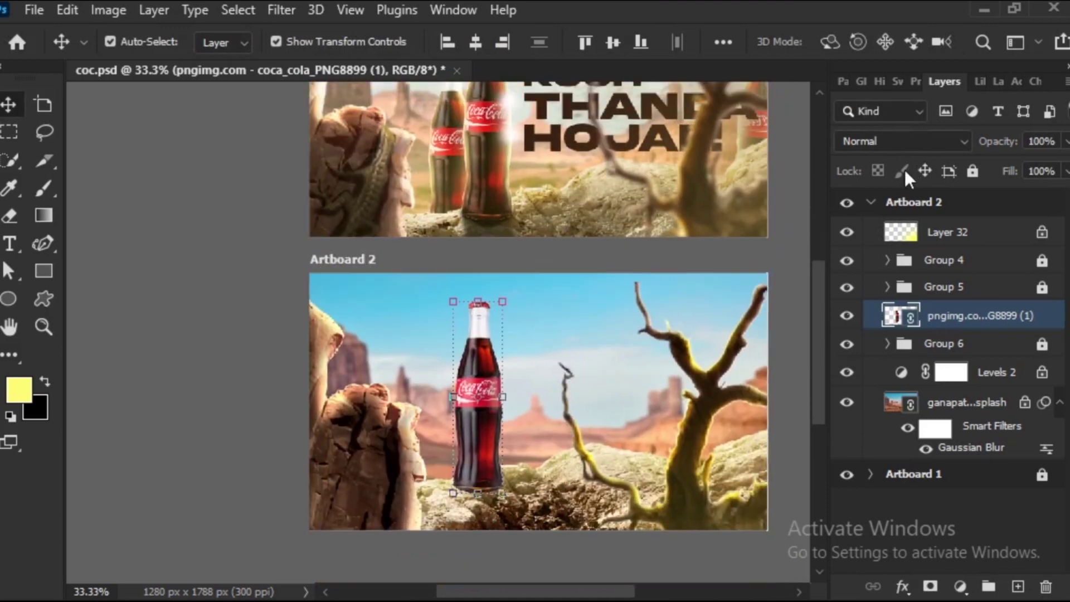
click(924, 171)
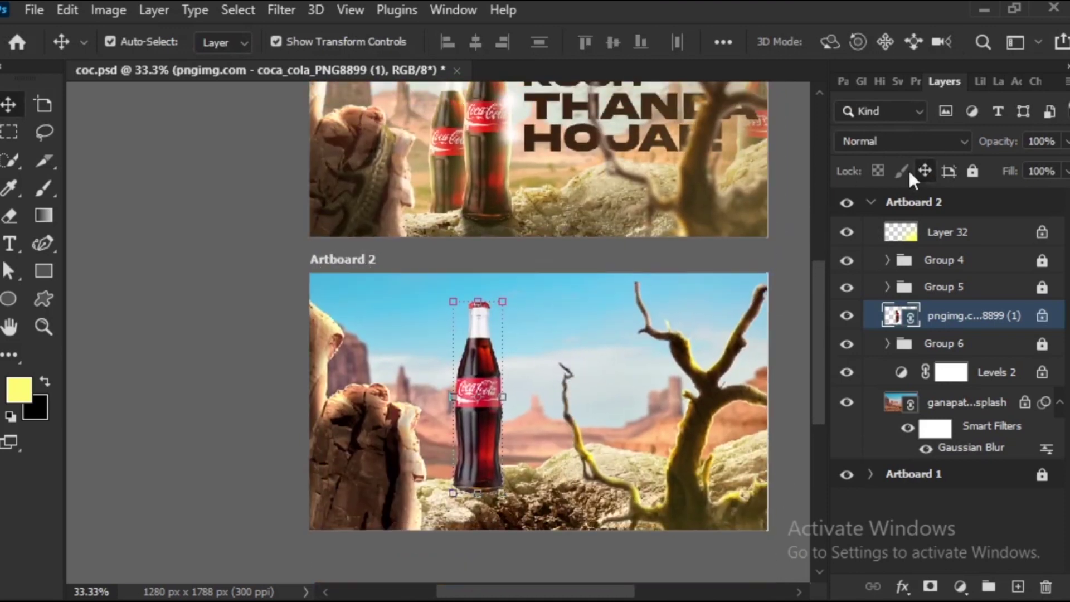
click(970, 402)
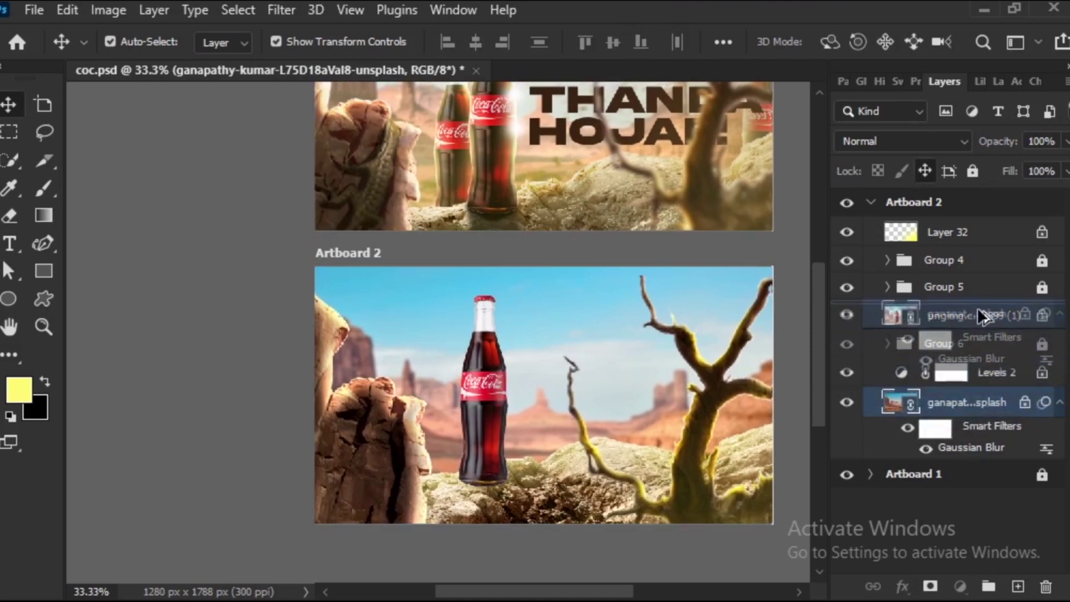
Clip a copy of the desert background to the bottle and apply Gaussian Blur radius 4.
drag(969, 370, 974, 303)
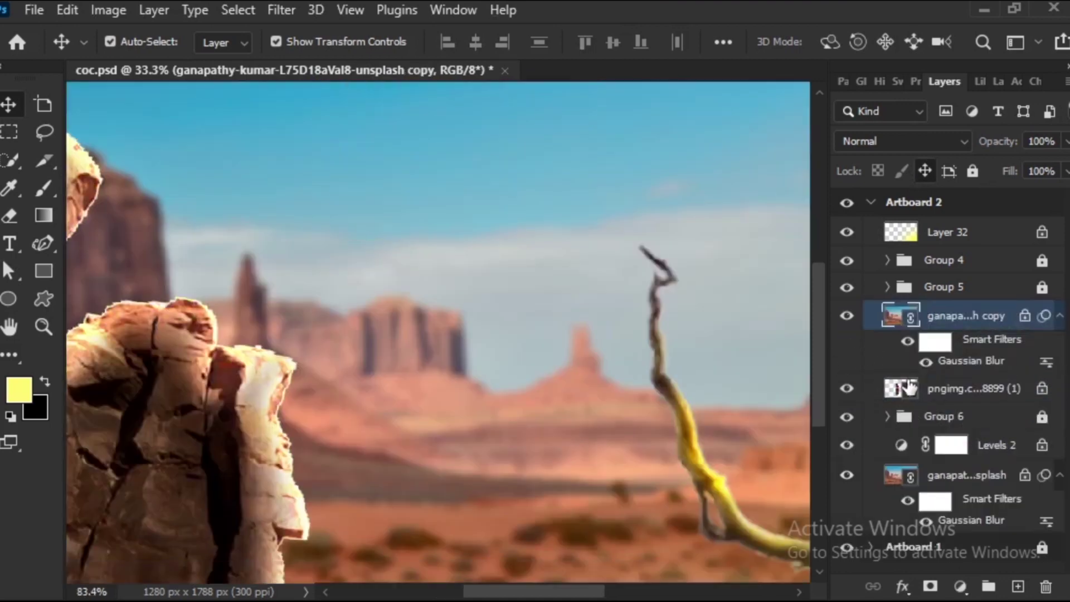
drag(903, 388, 906, 371)
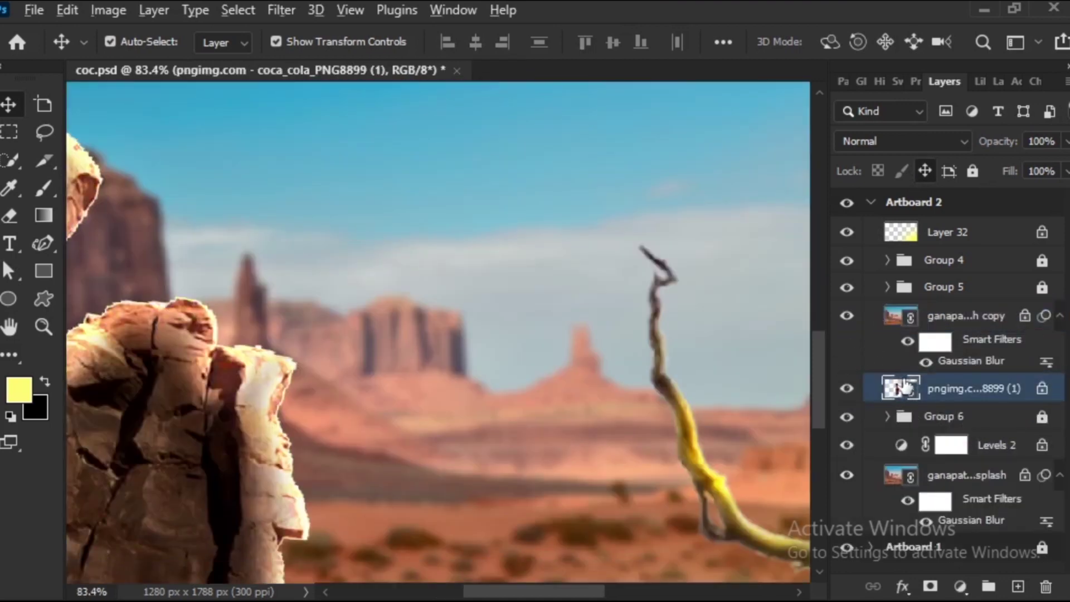
alt+click(907, 378)
drag(651, 386, 626, 380)
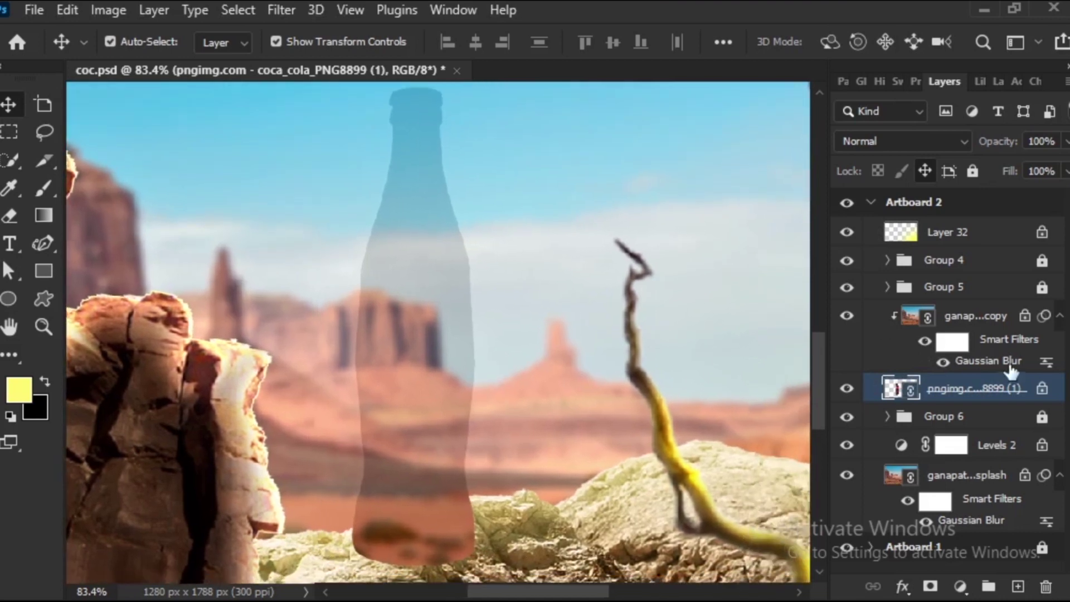
double_click(1014, 365)
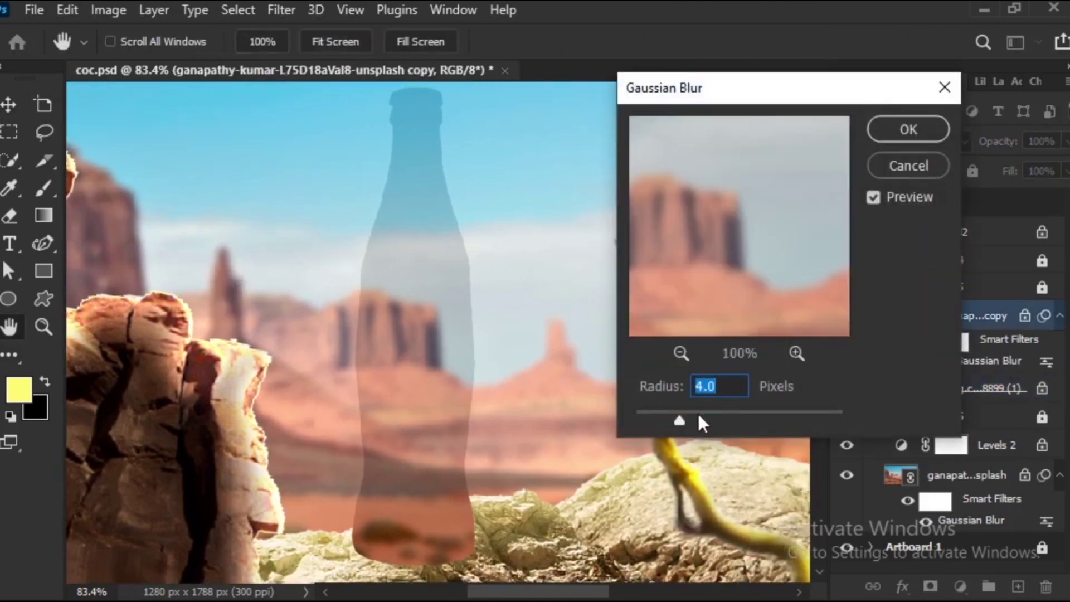
click(909, 130)
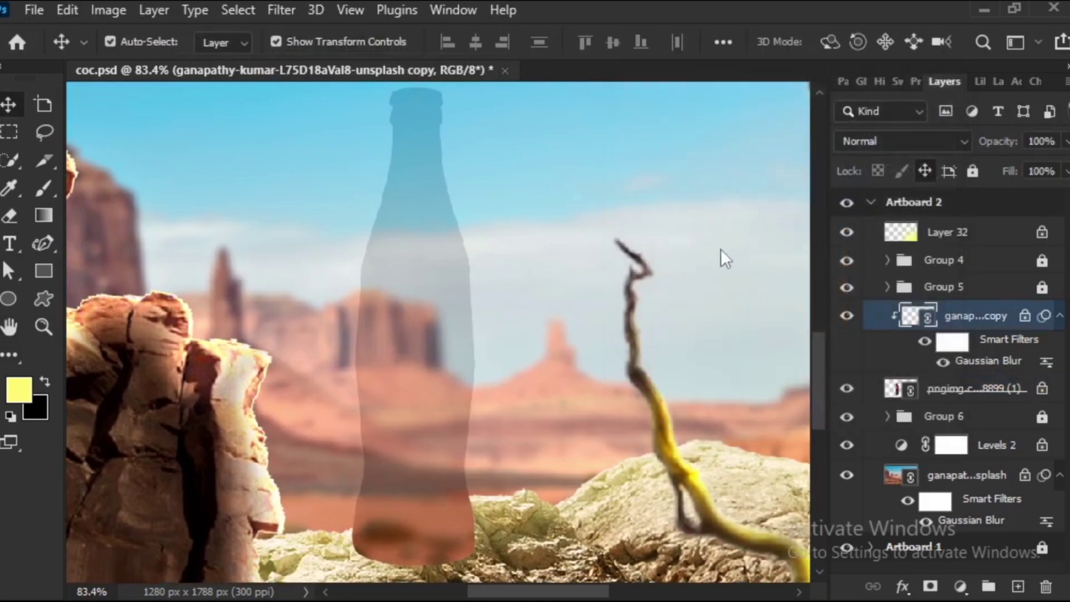
Set the clipped desert copy's blend mode to Overlay.
drag(663, 267, 641, 206)
click(955, 136)
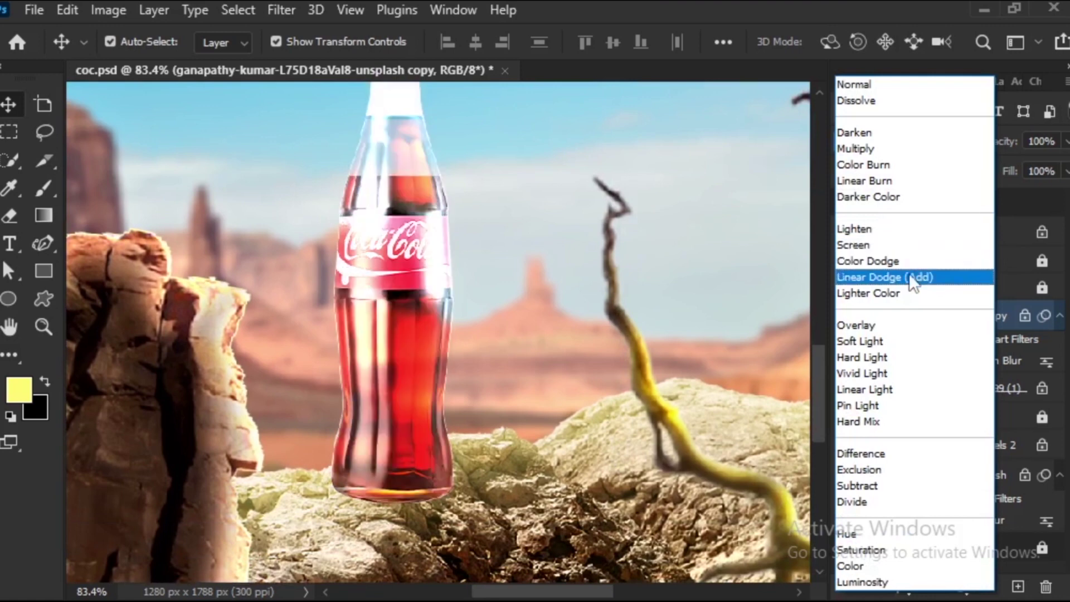
click(909, 329)
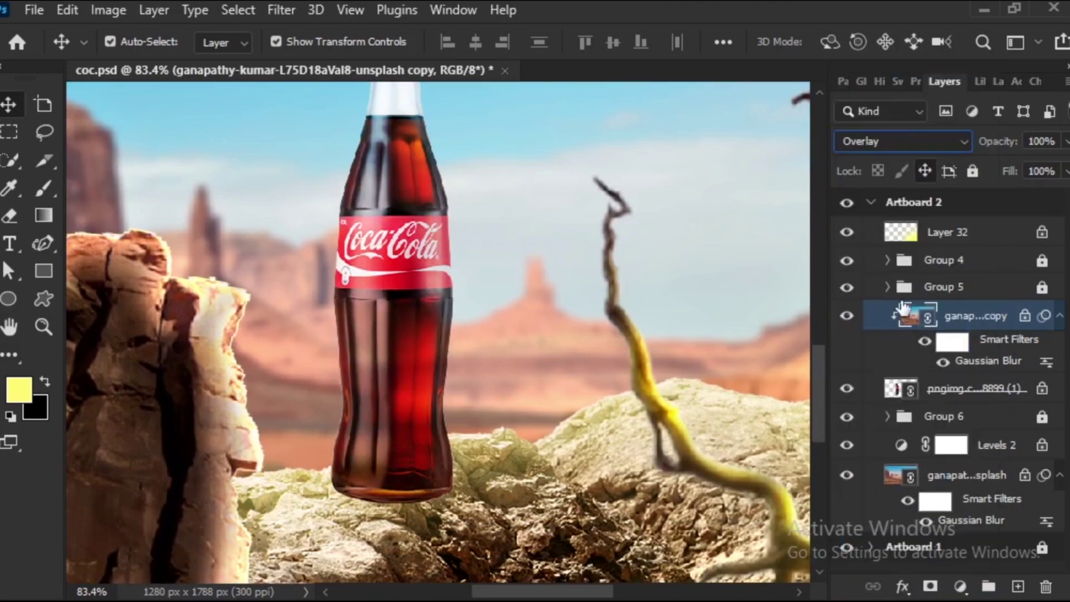
key(ctrl+minus)
key(ctrl+minus)
key(ctrl+minus)
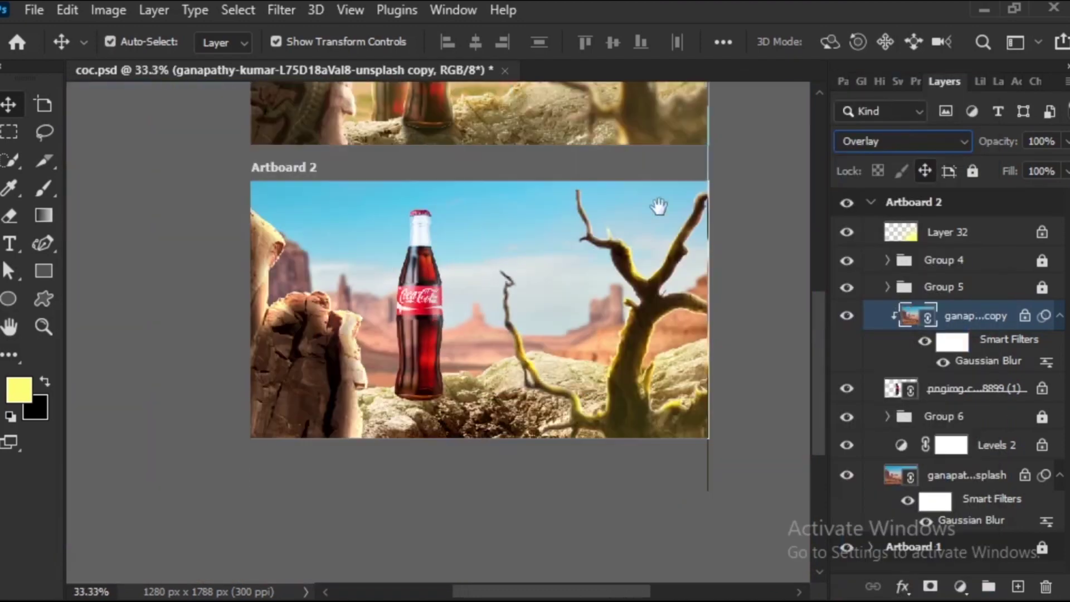
drag(659, 206, 656, 228)
click(290, 516)
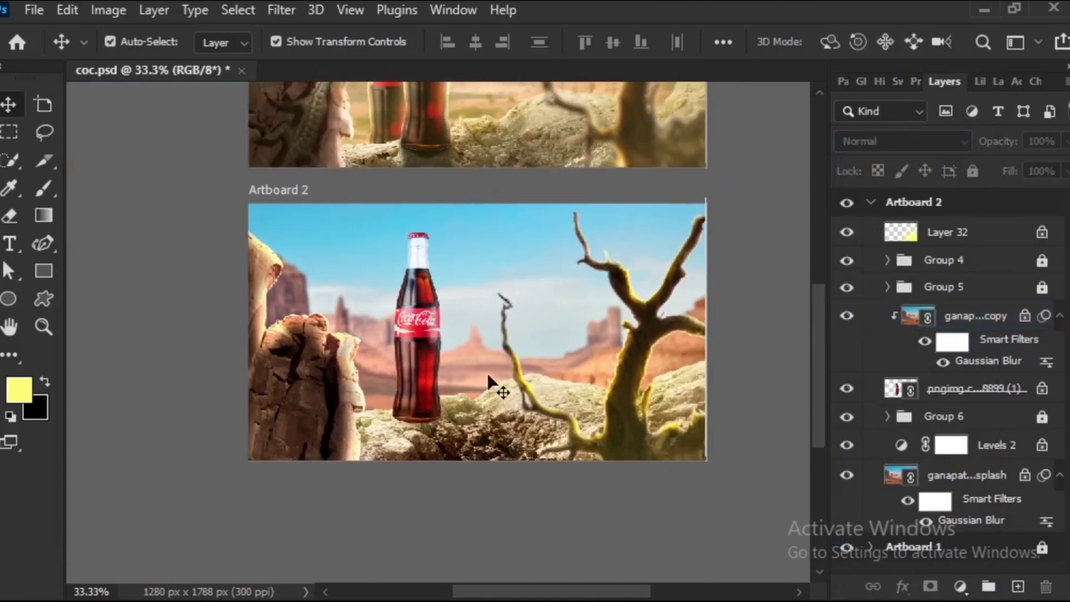
Zoom to 100% around the bottle and bring its base into view.
scroll(433, 347, up, 3)
scroll(390, 445, down, 3)
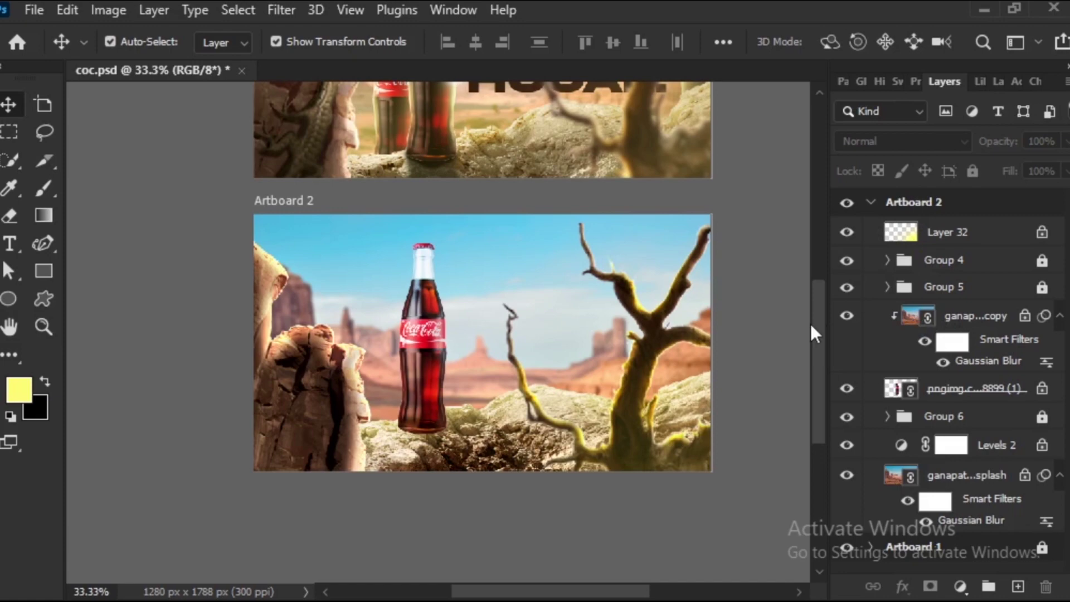
scroll(485, 191, up, 3)
scroll(439, 342, down, 3)
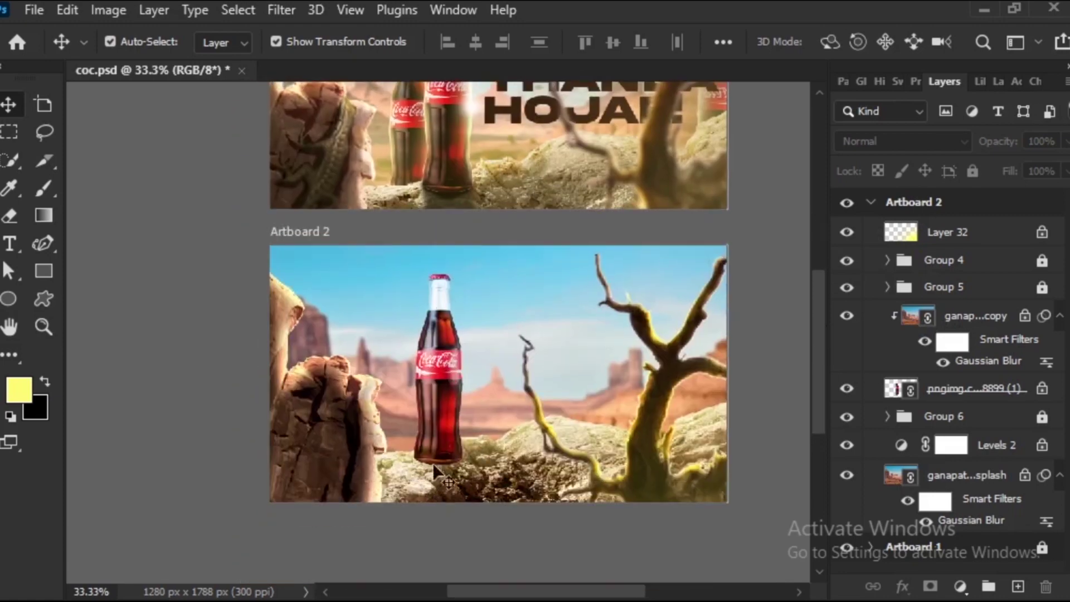
key(ctrl+plus)
key(ctrl+plus)
key(ctrl+plus)
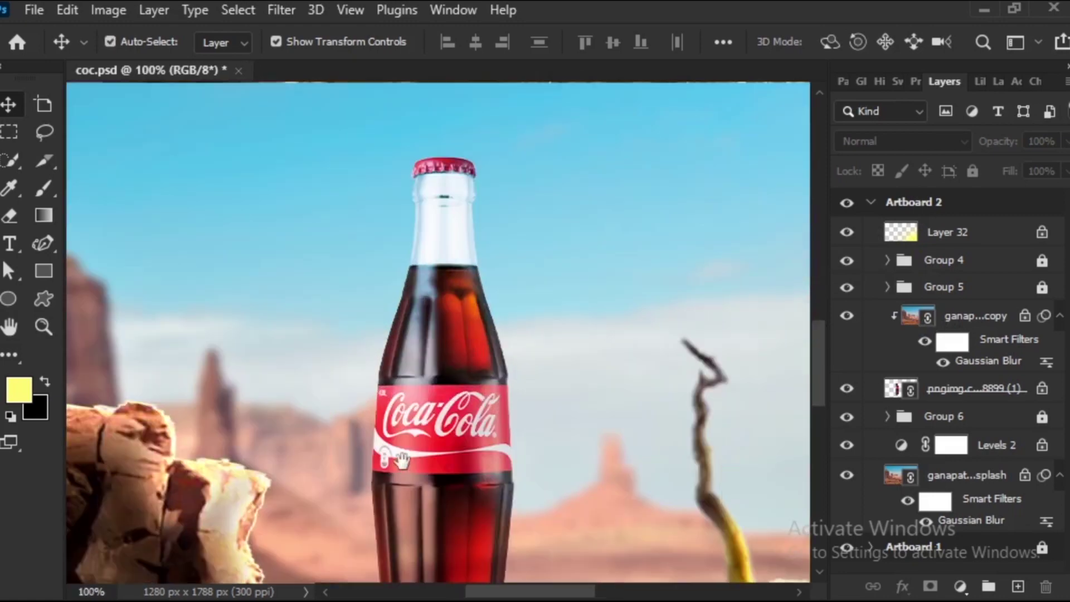
scroll(512, 337, down, 5)
drag(490, 282, 505, 160)
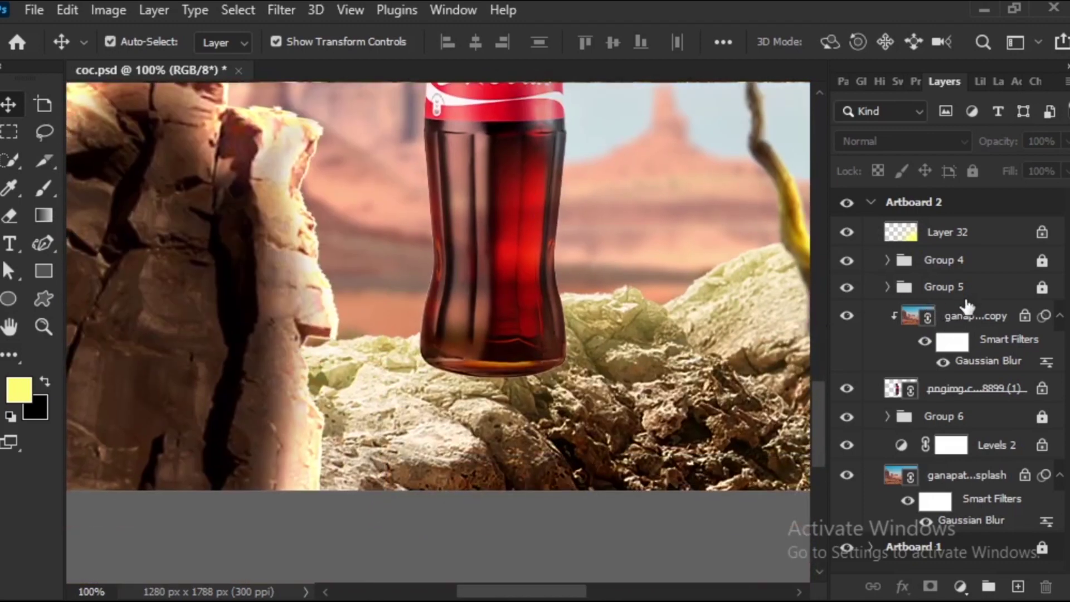
Add a new layer above Group 6 and paint black with a 62 px soft brush under the bottle's base.
click(964, 424)
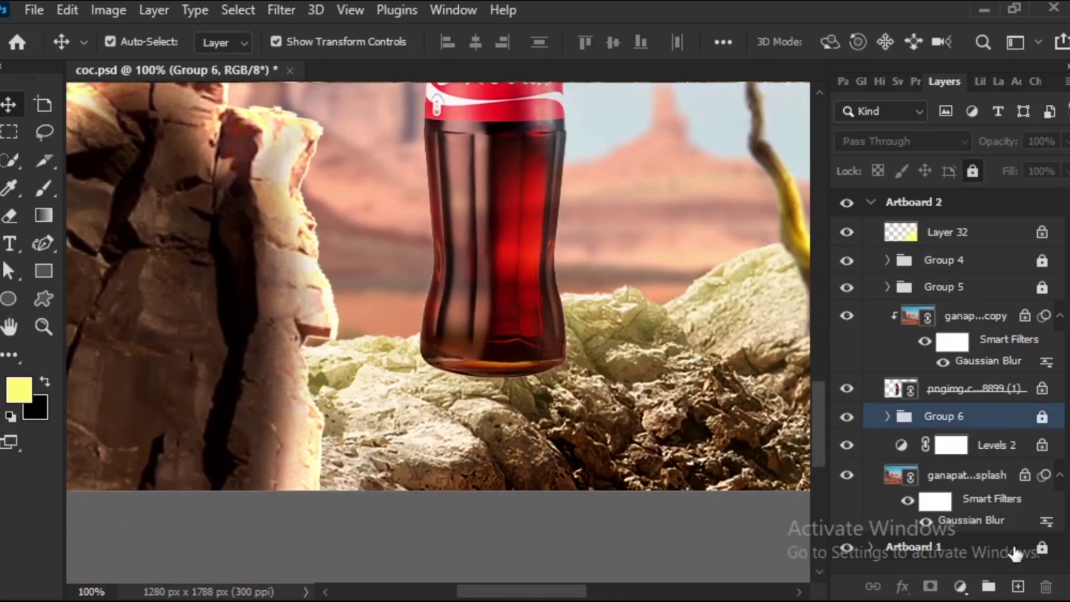
click(1018, 586)
scroll(559, 262, up, 1)
key(b)
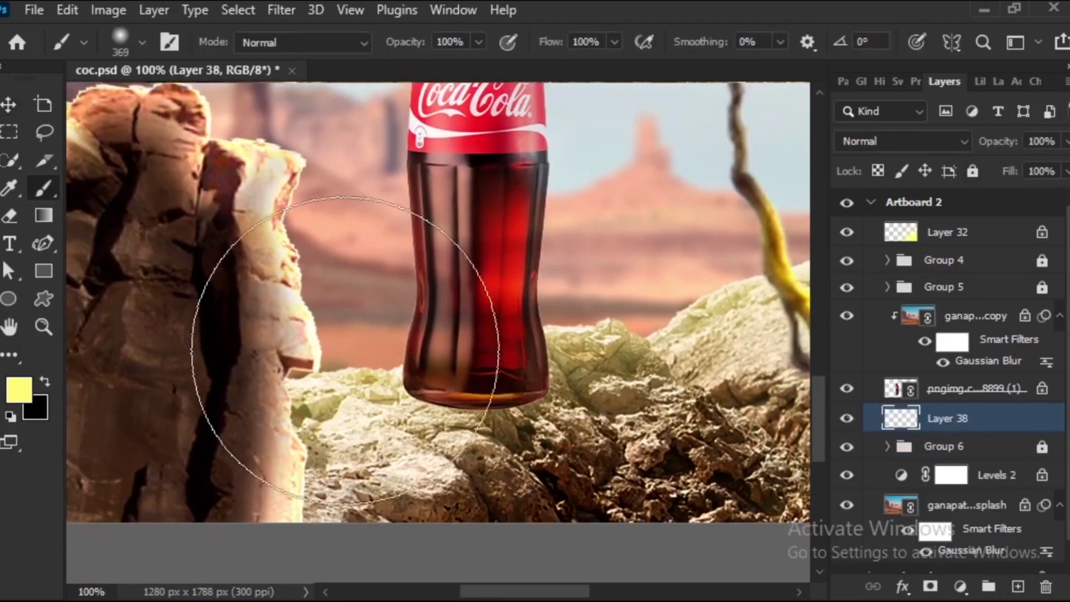
click(45, 378)
right_click(422, 246)
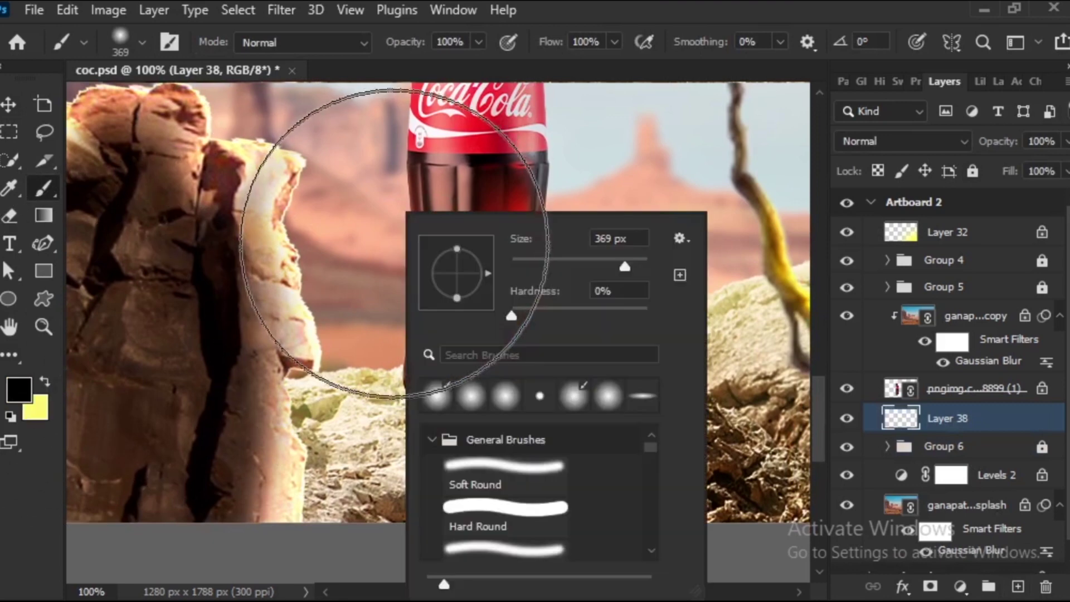
click(550, 259)
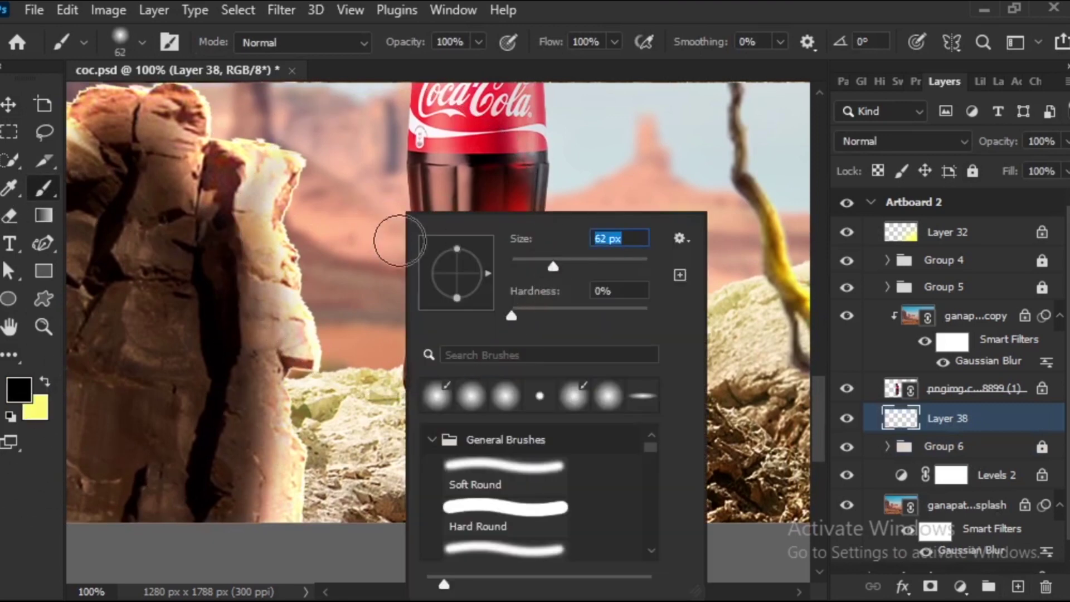
key(Return)
mouse_move(458, 365)
mouse_down()
mouse_move(454, 377)
mouse_move(483, 350)
mouse_up()
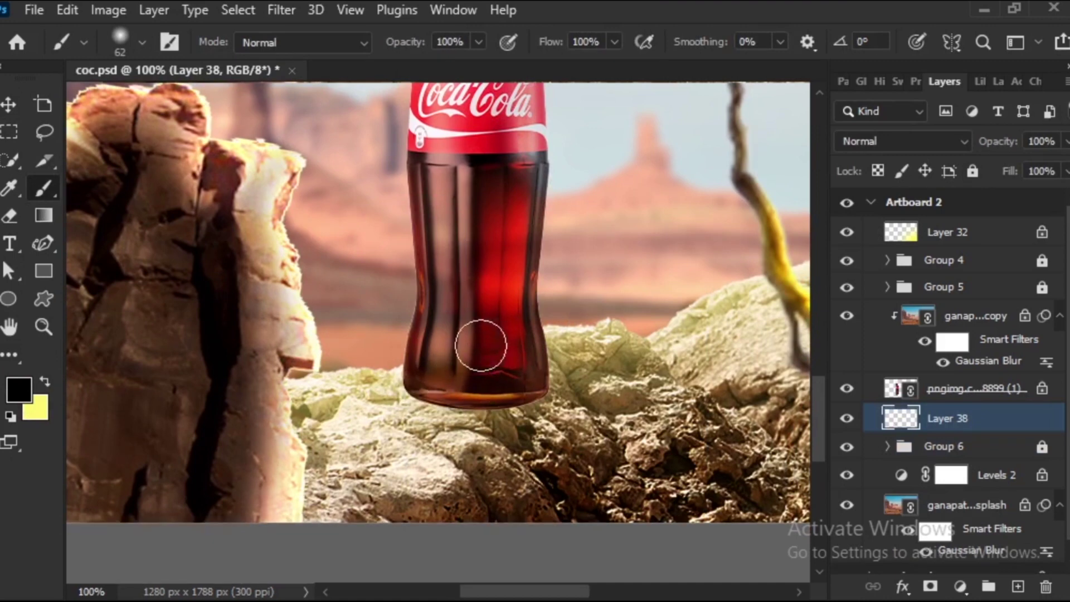
Extend and darken the shadow below the bottle with a 42 px brush, comparing with Artboard 1.
right_click(481, 346)
drag(620, 270, 625, 272)
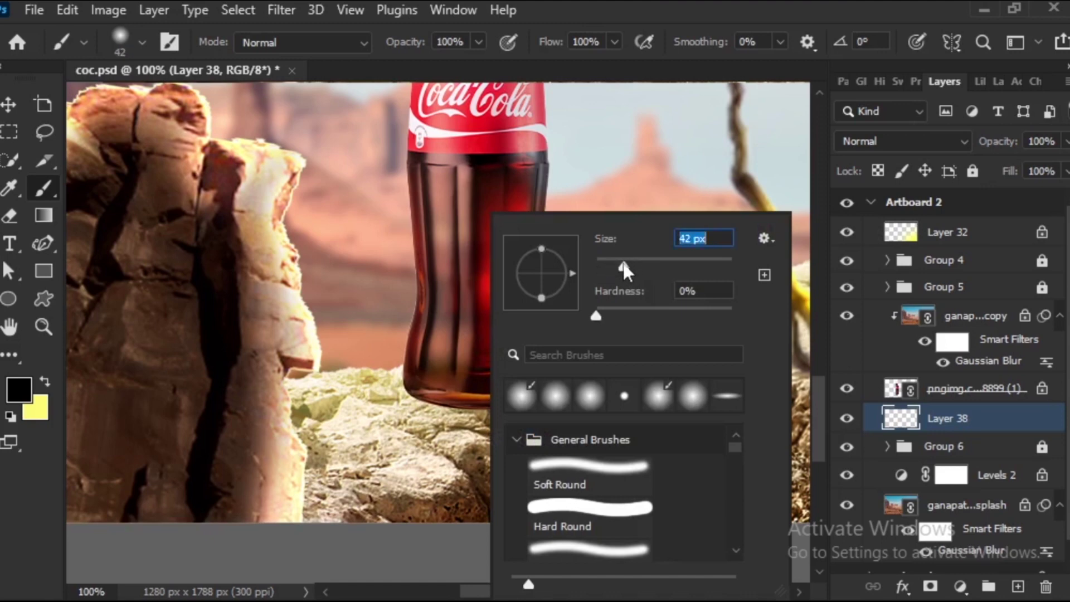
key(Return)
mouse_move(432, 374)
mouse_down()
mouse_move(471, 384)
mouse_move(446, 377)
mouse_move(449, 389)
mouse_move(525, 398)
mouse_move(530, 414)
mouse_move(447, 389)
mouse_move(480, 397)
mouse_move(461, 401)
mouse_move(470, 387)
mouse_move(533, 375)
mouse_move(470, 418)
mouse_move(447, 378)
mouse_move(470, 416)
mouse_move(495, 410)
mouse_move(495, 426)
mouse_move(424, 383)
mouse_move(463, 418)
mouse_move(491, 419)
mouse_up()
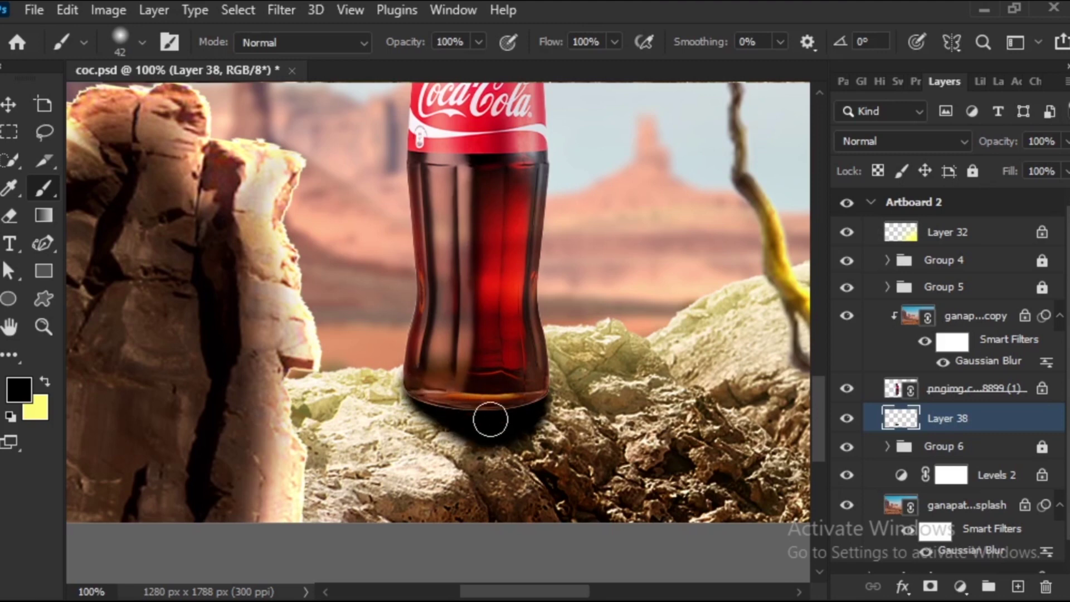
drag(498, 379, 513, 412)
mouse_move(492, 478)
mouse_down()
mouse_move(489, 496)
mouse_move(493, 463)
mouse_move(509, 487)
mouse_move(482, 573)
mouse_move(477, 453)
mouse_move(473, 566)
mouse_up()
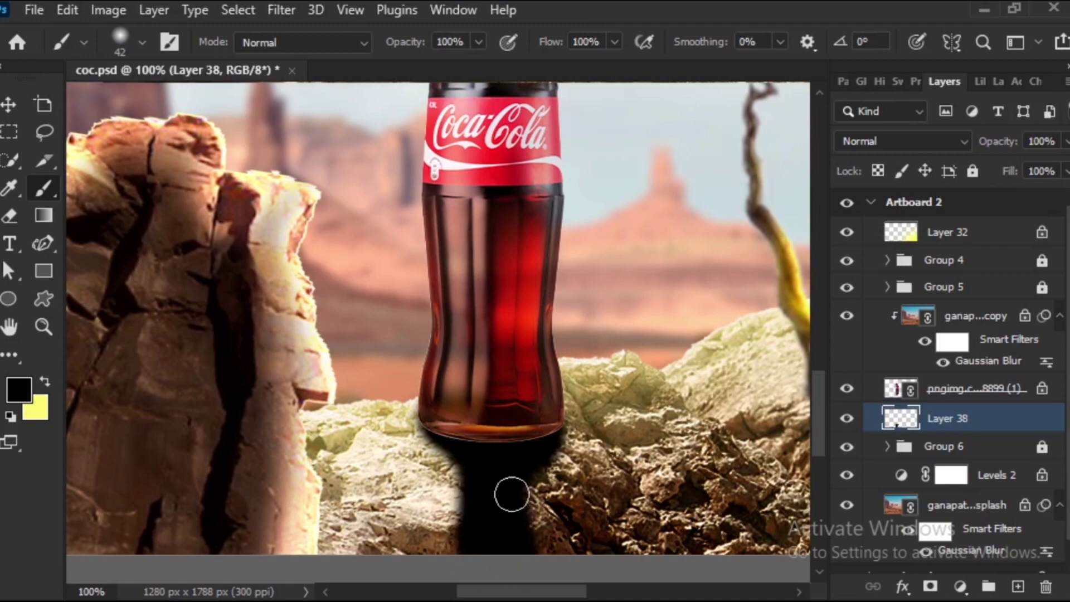
mouse_move(509, 495)
mouse_down()
mouse_move(499, 521)
mouse_move(531, 482)
mouse_up()
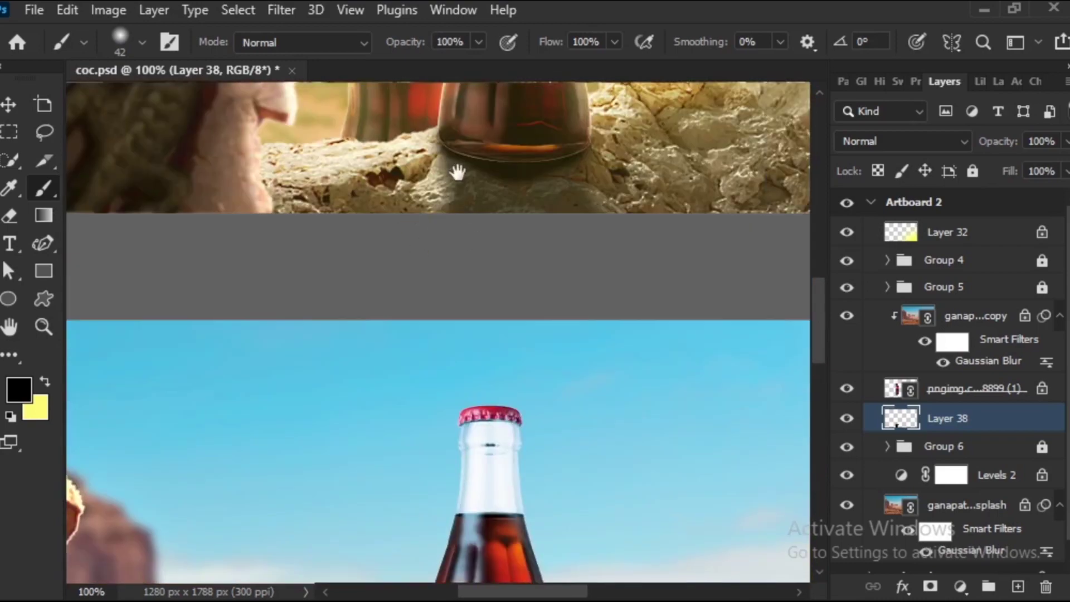
mouse_move(502, 420)
mouse_down()
mouse_move(522, 254)
mouse_move(519, 422)
mouse_up()
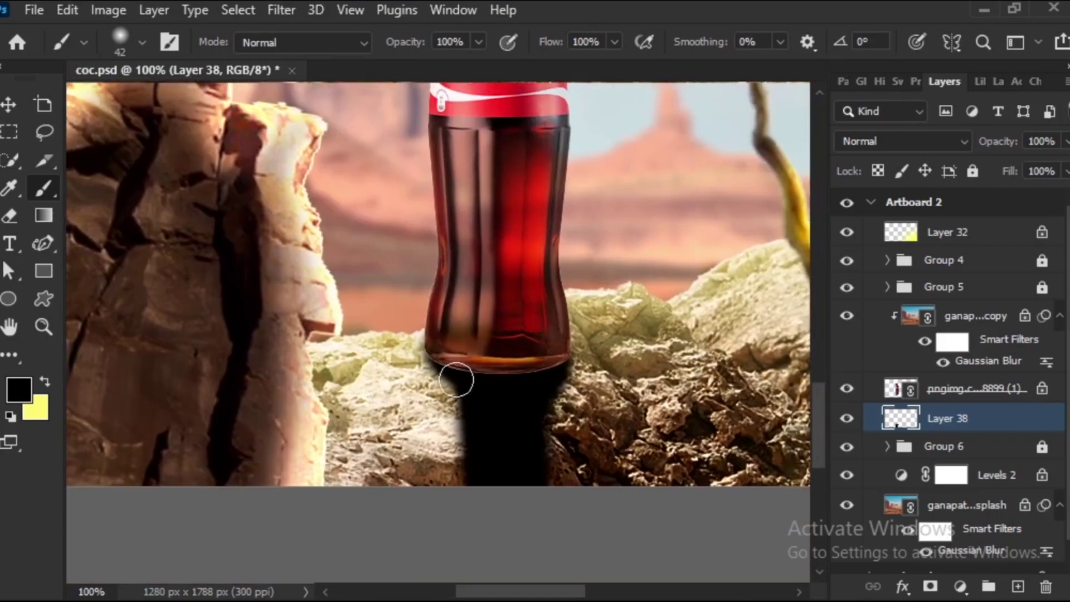
mouse_move(539, 375)
mouse_down()
mouse_move(497, 494)
mouse_move(653, 290)
mouse_up()
click(920, 146)
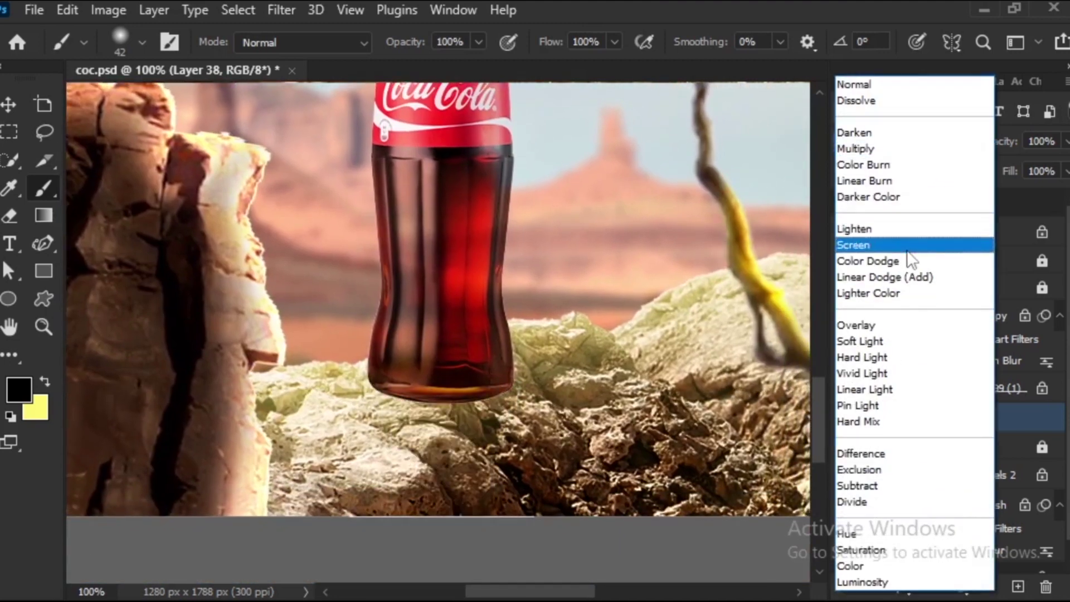
click(912, 333)
key(ctrl+j)
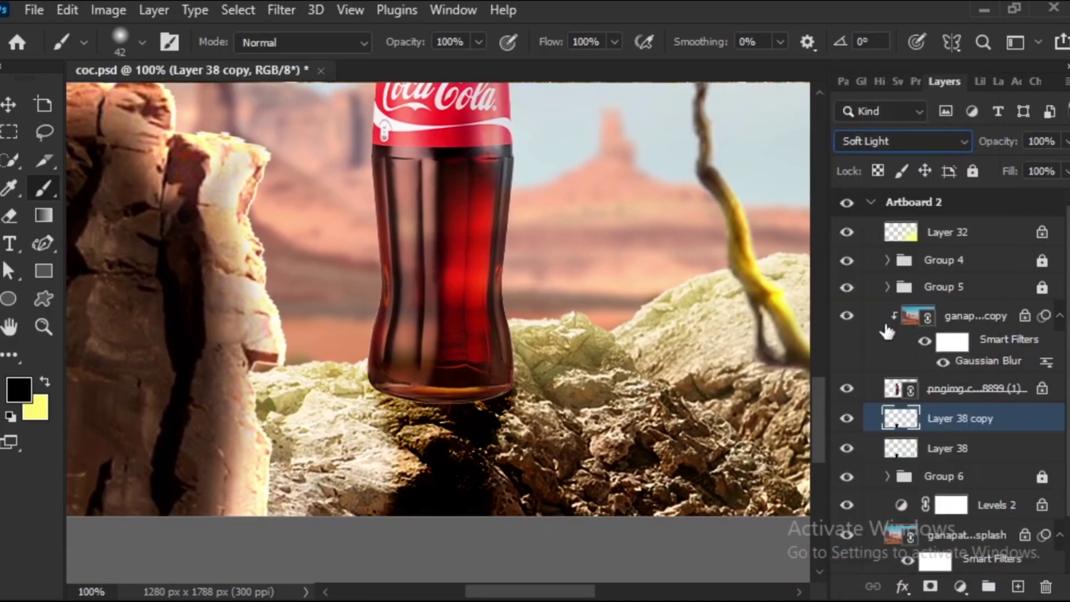
scroll(552, 468, down, 5)
scroll(588, 470, up, 3)
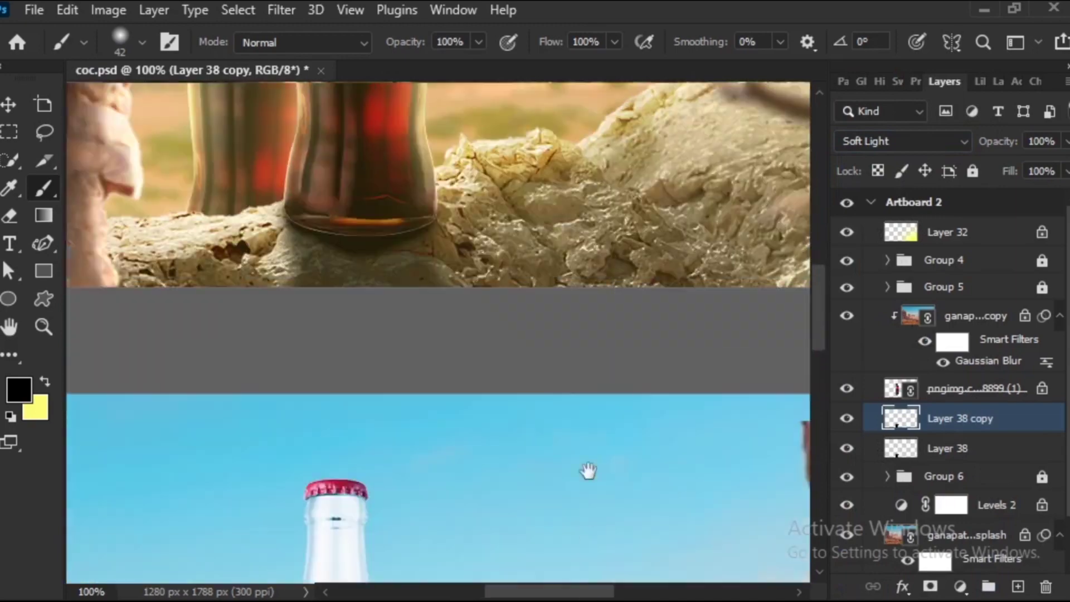
scroll(663, 321, down, 2)
scroll(663, 321, up, 8)
scroll(680, 184, down, 5)
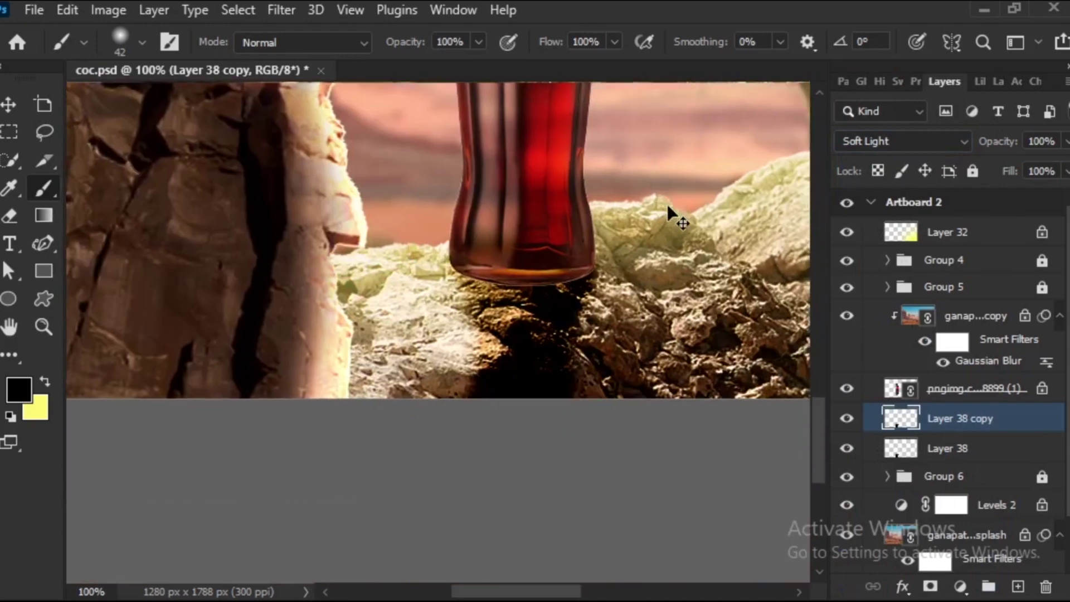
key(ctrl+z)
key(ctrl+z)
scroll(590, 418, up, 3)
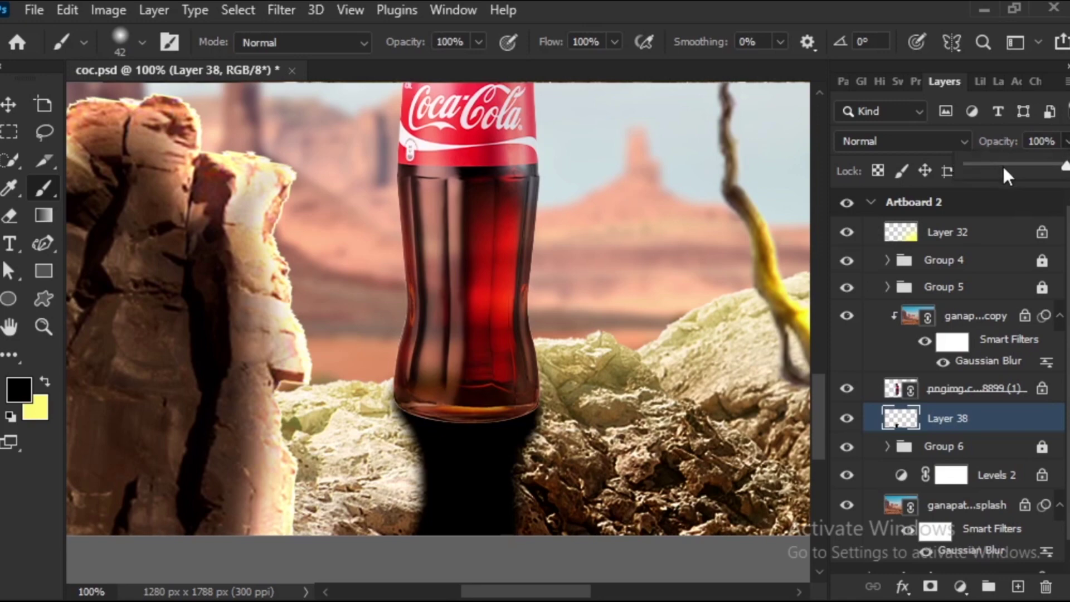
drag(1004, 168, 1036, 162)
scroll(692, 221, up, 5)
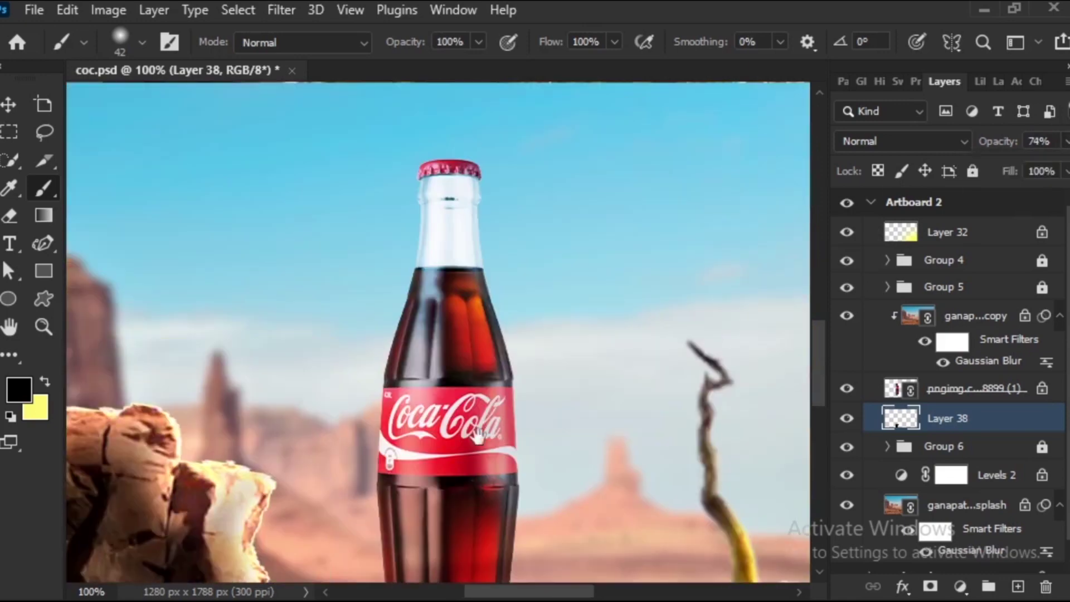
scroll(479, 434, up, 5)
scroll(453, 549, down, 4)
scroll(466, 477, down, 5)
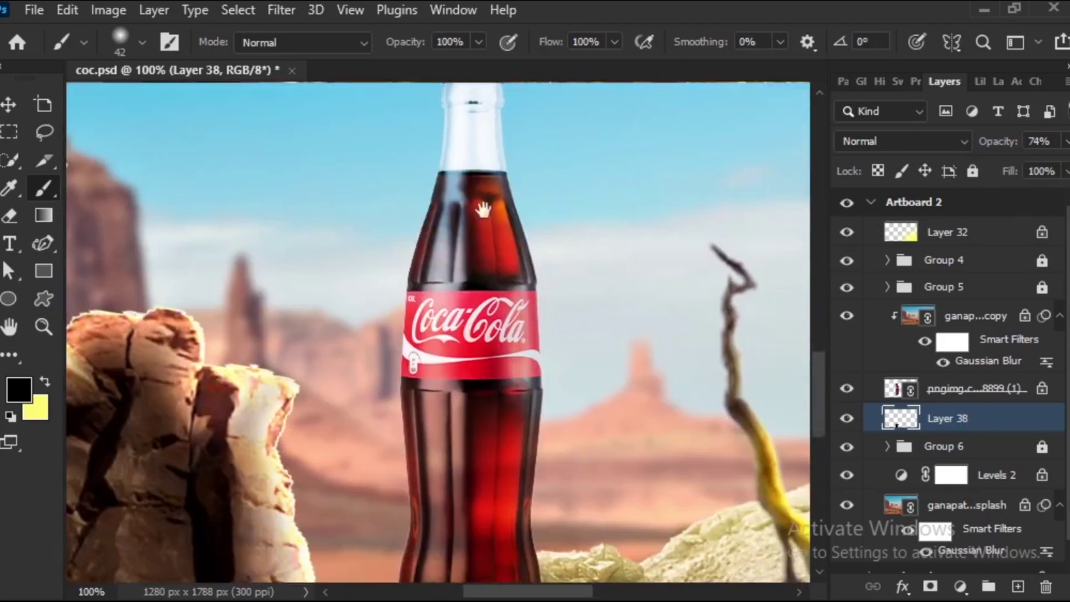
scroll(483, 209, down, 5)
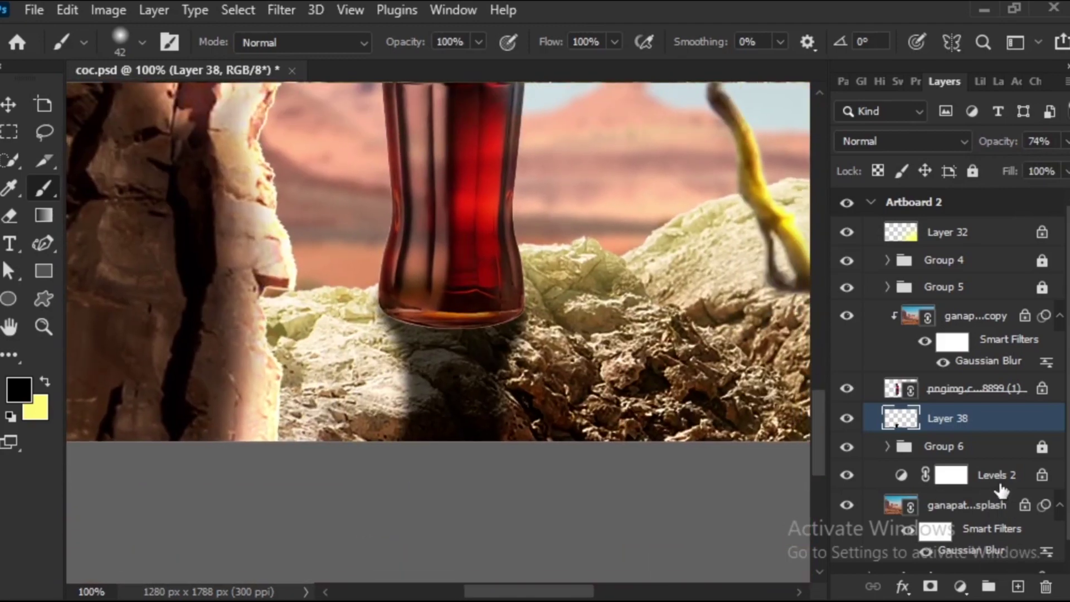
key(0)
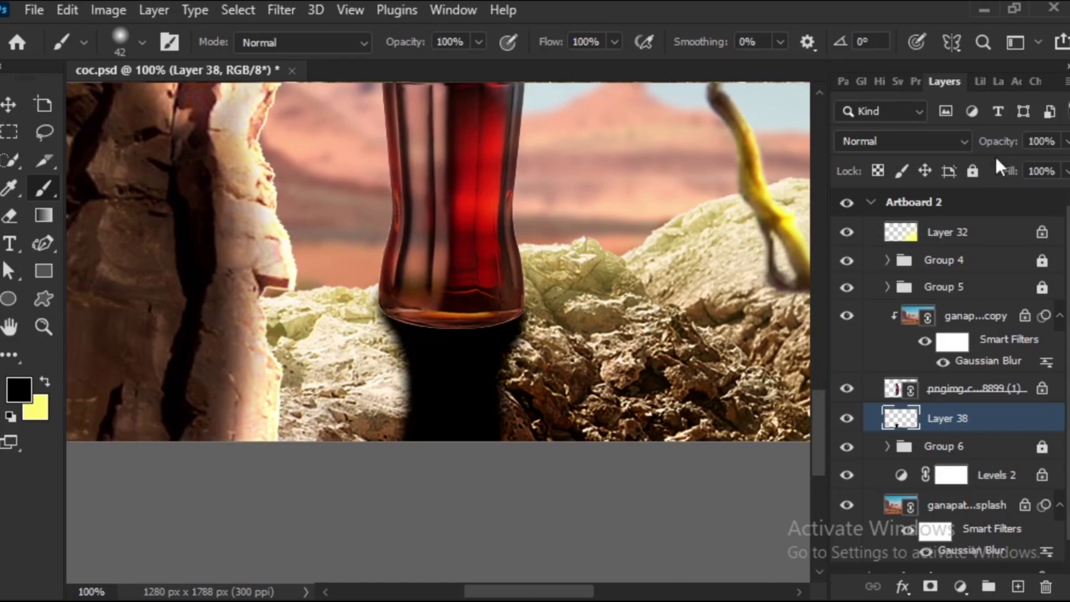
In Layer 38's Blending Options, split the Blend If sliders so the shadow fades between 139 and 255.
click(901, 587)
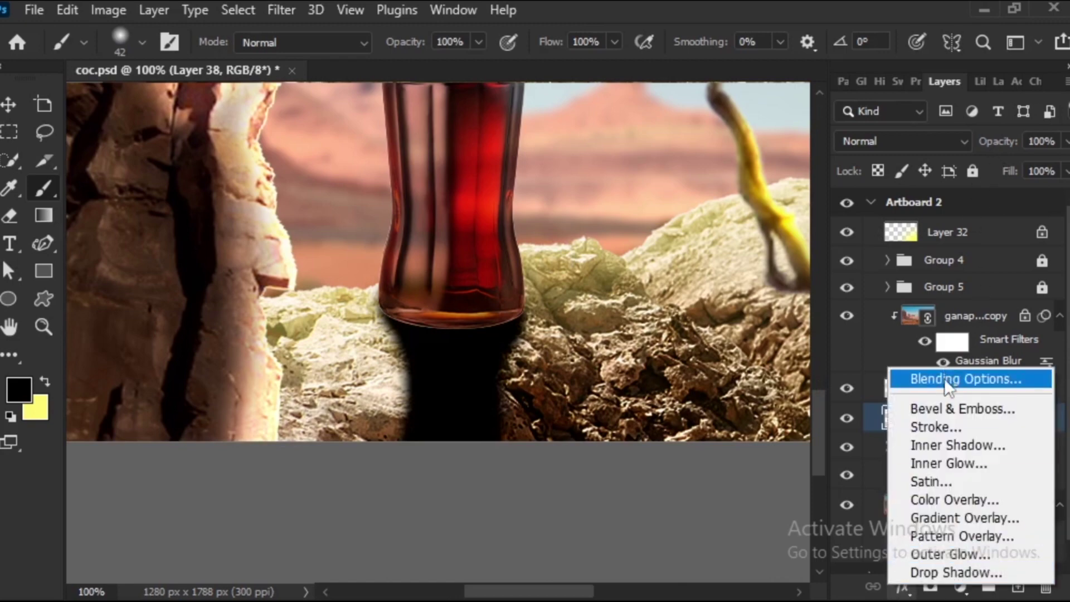
key(Escape)
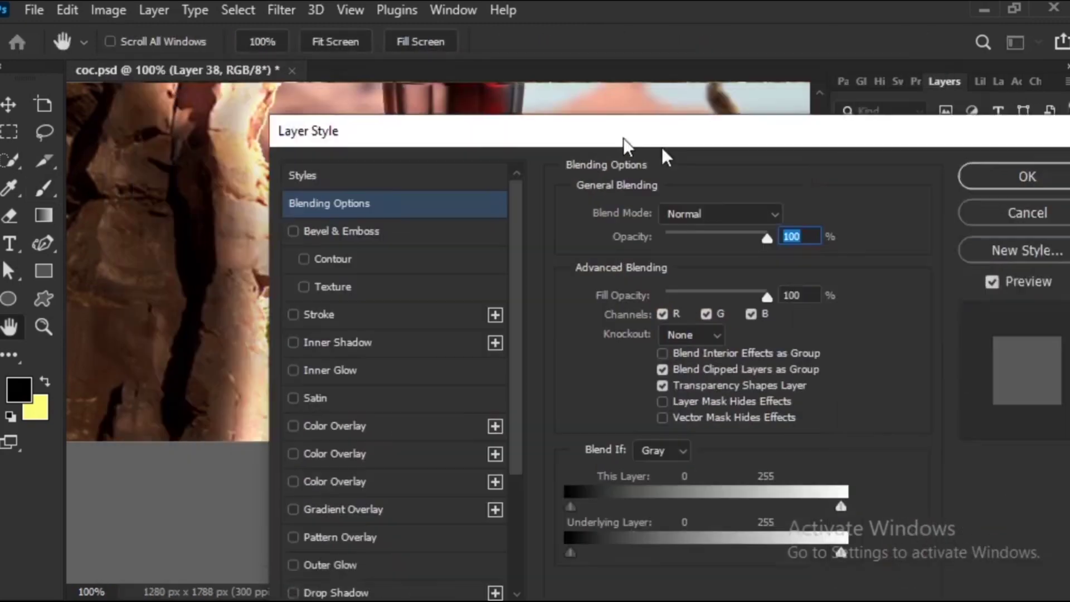
drag(660, 153, 959, 201)
drag(375, 246, 231, 301)
drag(705, 168, 584, 1)
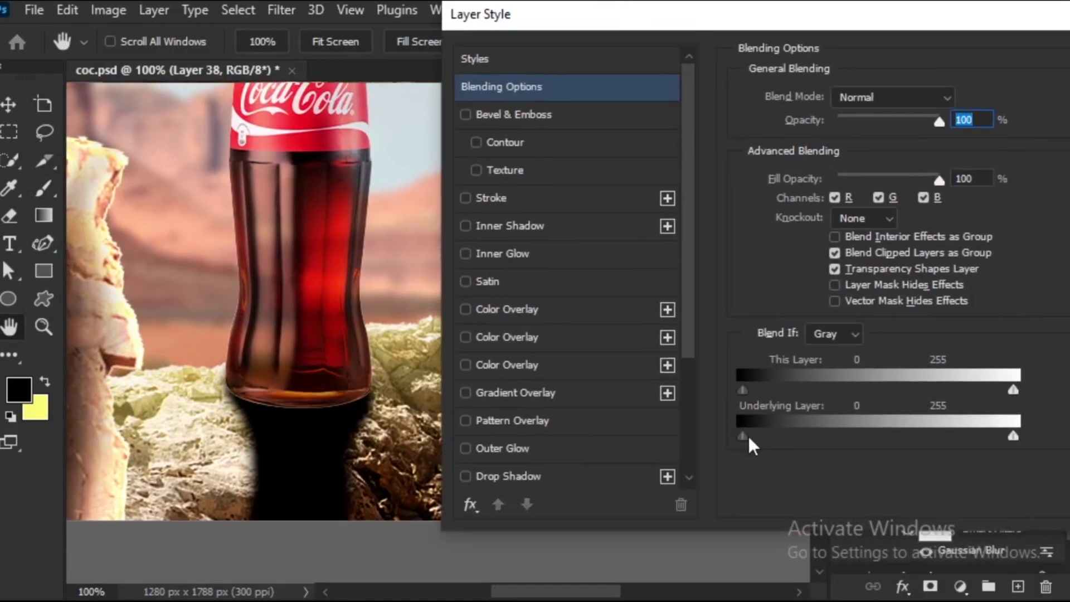
drag(749, 439, 797, 425)
mouse_move(989, 435)
mouse_down()
mouse_move(1013, 435)
mouse_move(821, 428)
mouse_up()
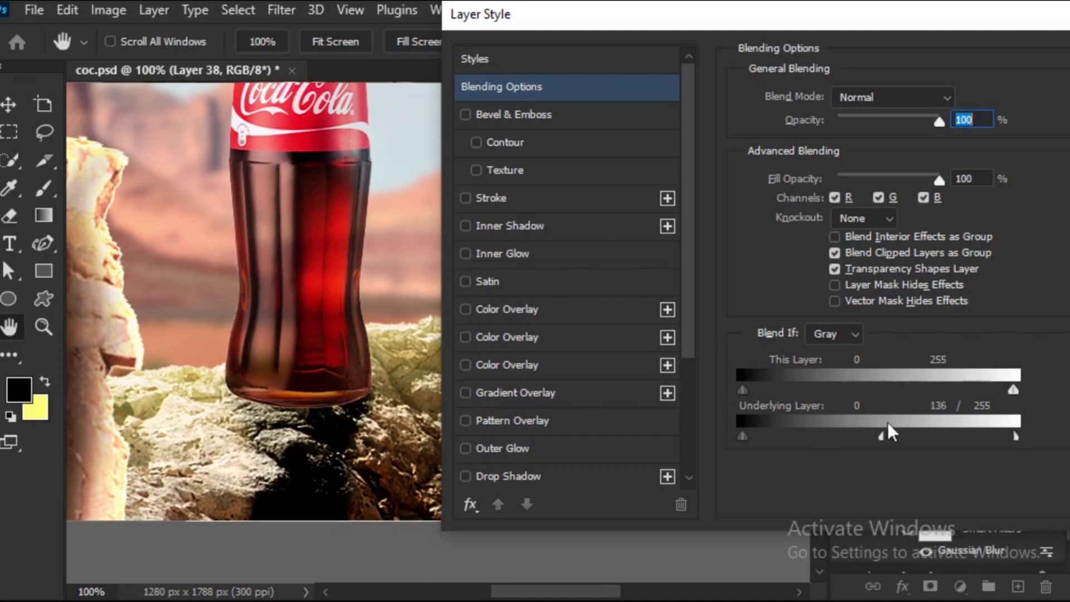
drag(888, 432, 904, 422)
drag(1012, 390, 997, 391)
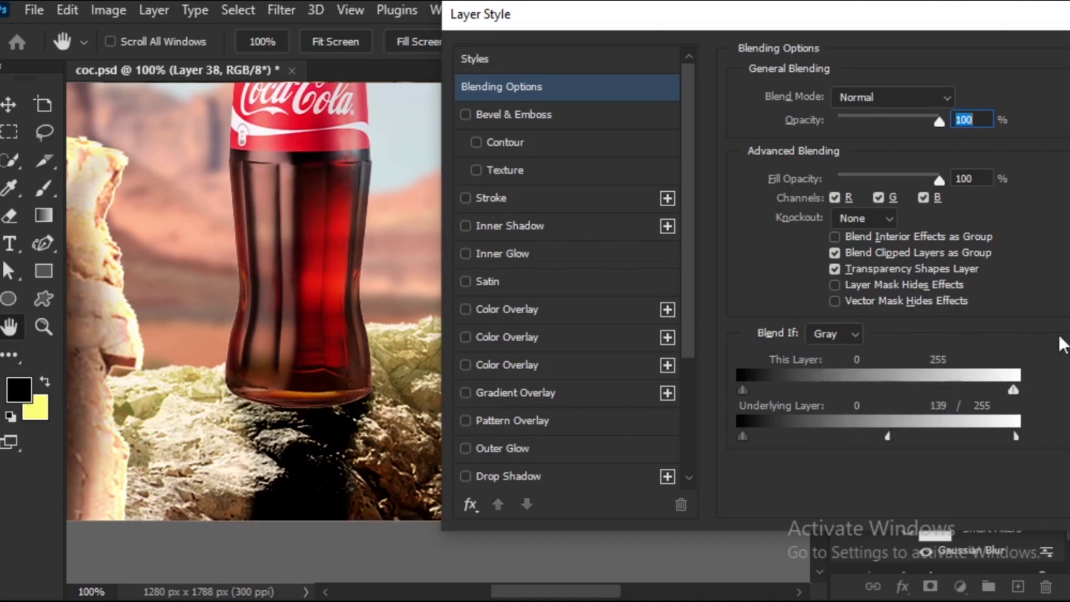
Set the shadow layer's opacity to 72% and apply the layer style.
click(893, 120)
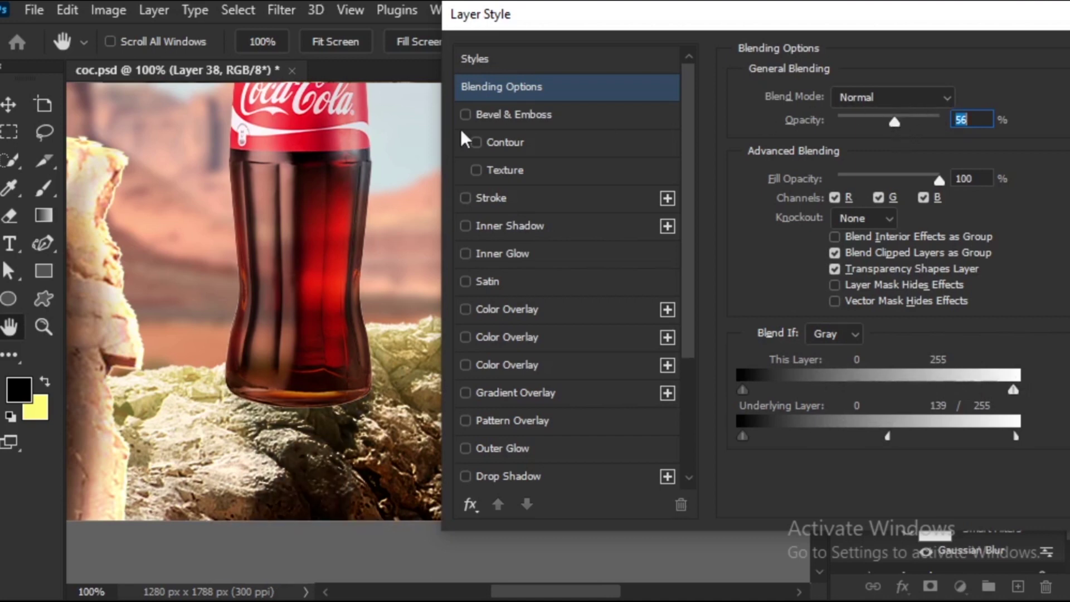
scroll(318, 232, down, 5)
scroll(287, 429, up, 2)
scroll(328, 369, down, 4)
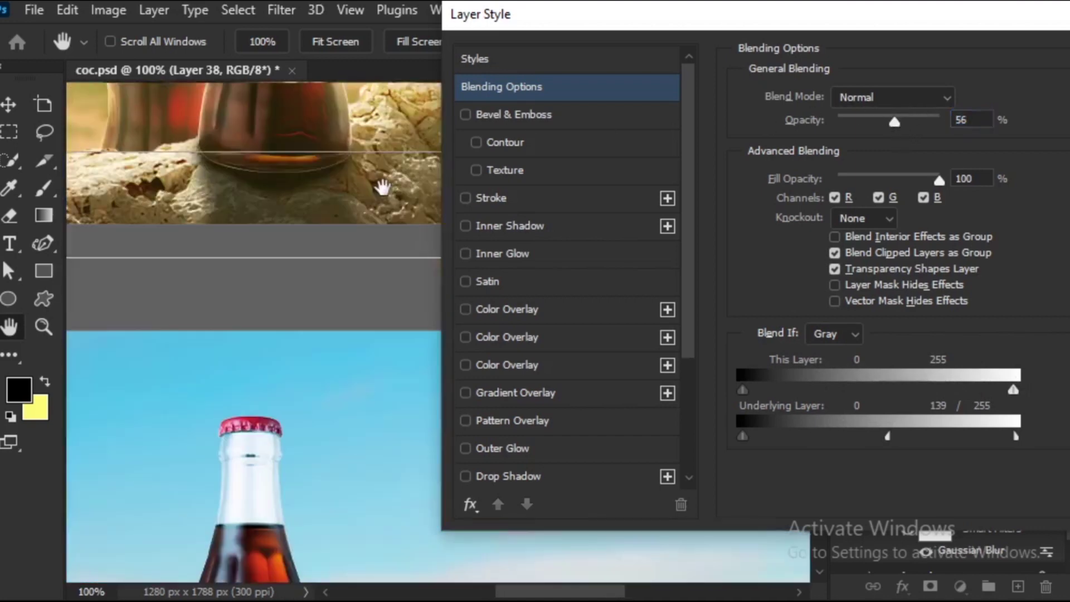
scroll(328, 369, down, 10)
scroll(328, 369, down, 6)
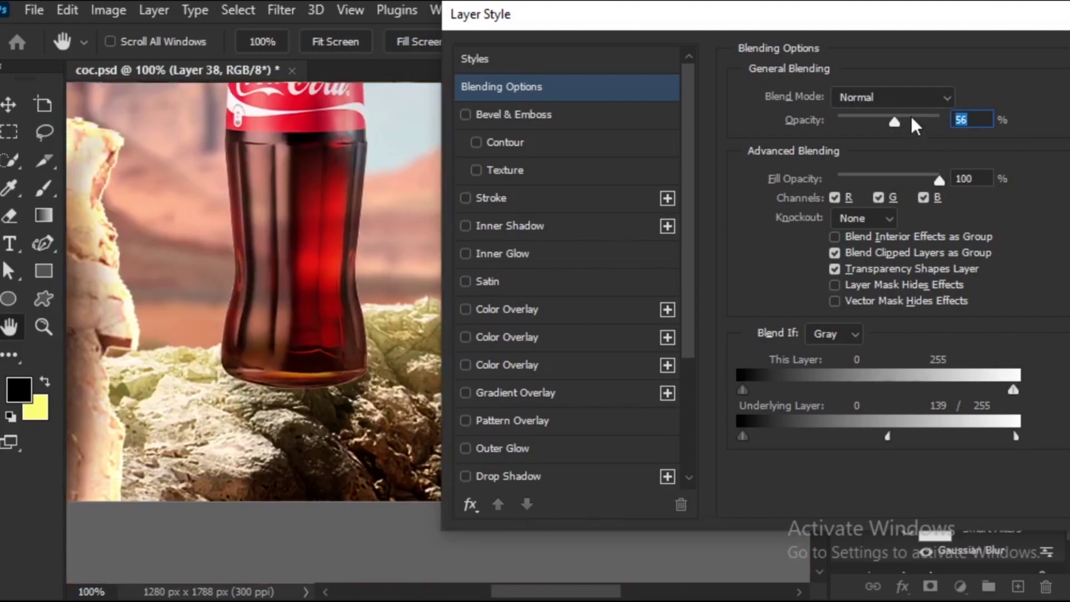
click(912, 118)
drag(969, 16, 794, 35)
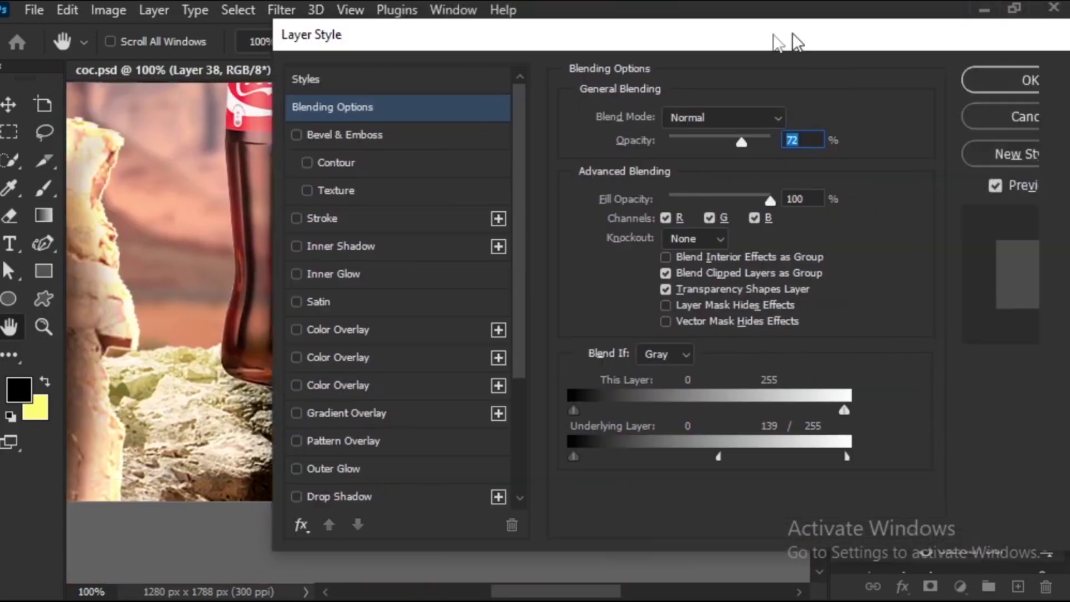
click(1003, 79)
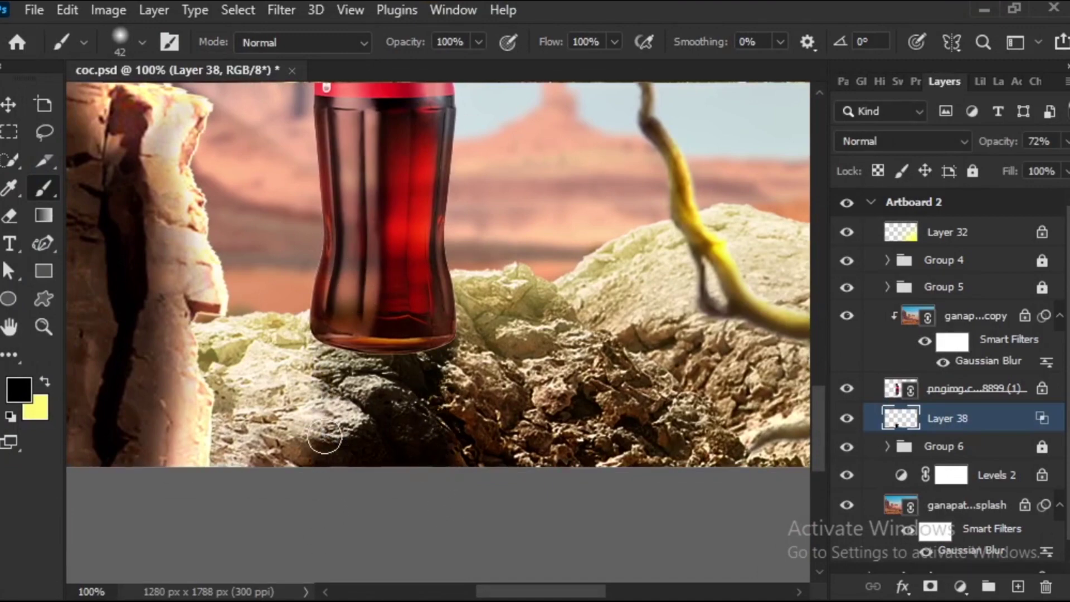
Add a new layer and paint black with a 28 px soft brush under the bottle's base.
scroll(370, 406, up, 3)
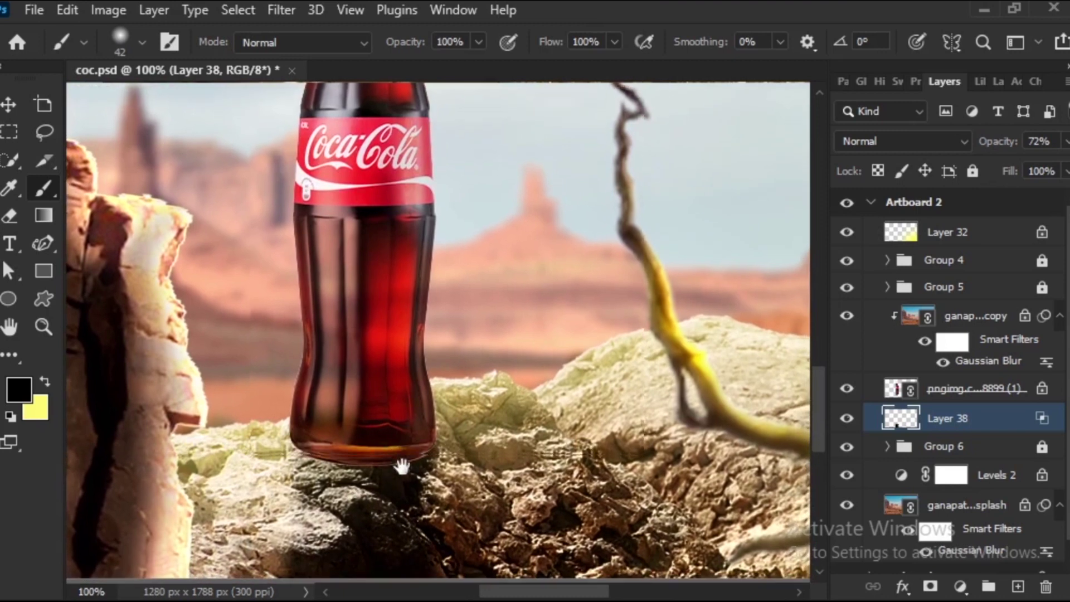
click(1018, 586)
scroll(391, 348, down, 3)
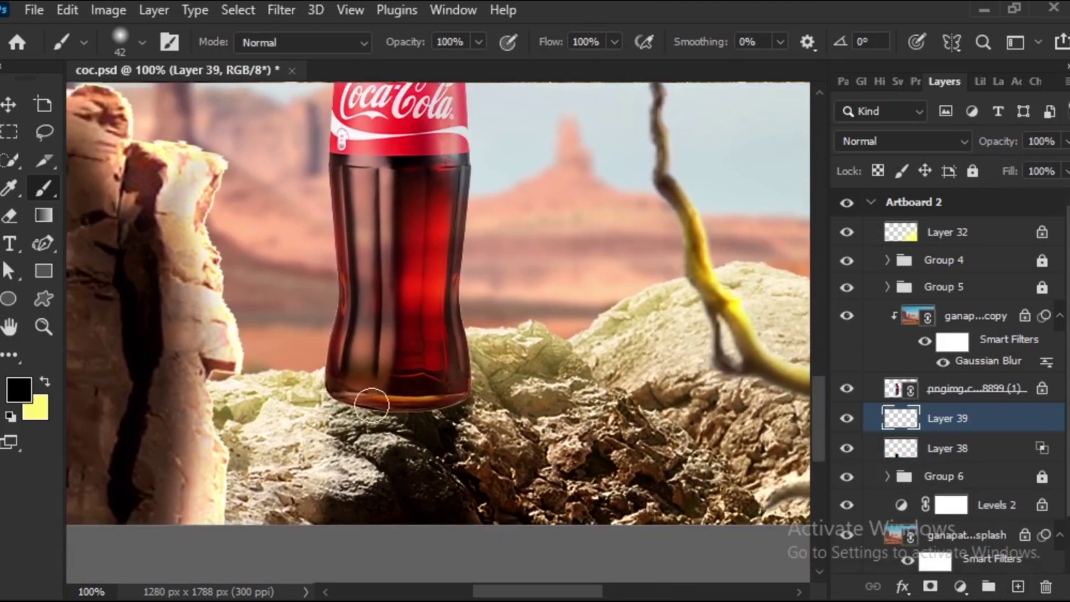
right_click(370, 403)
drag(519, 262, 515, 262)
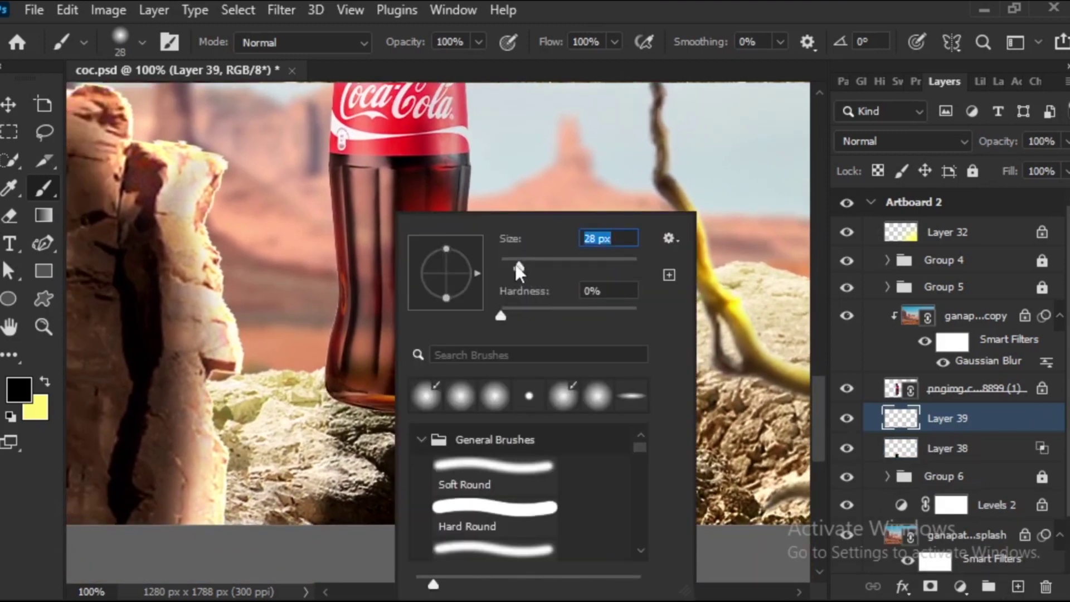
key(Return)
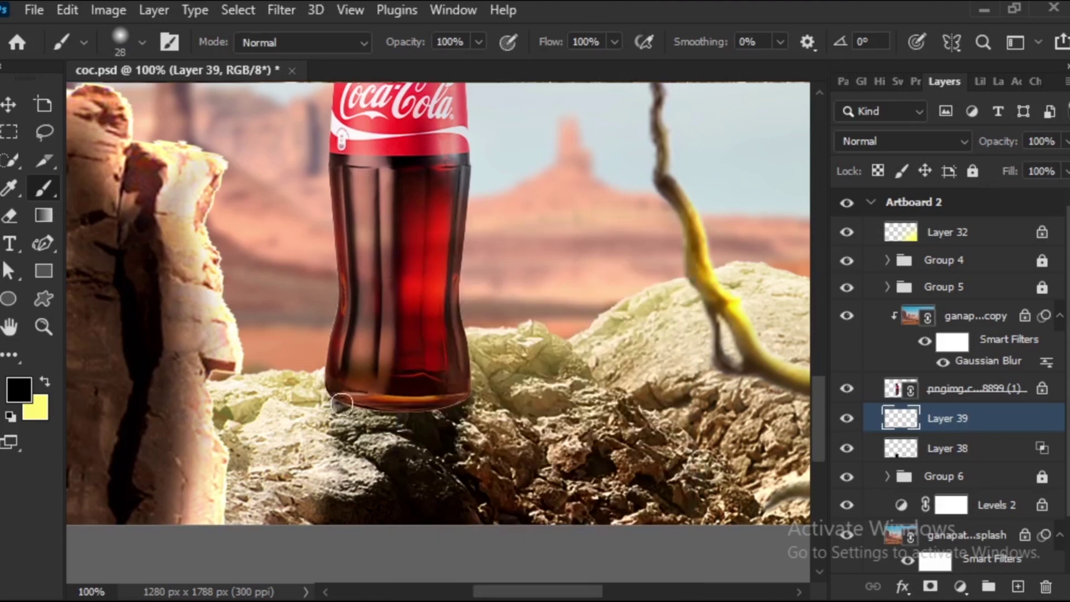
drag(342, 403, 419, 412)
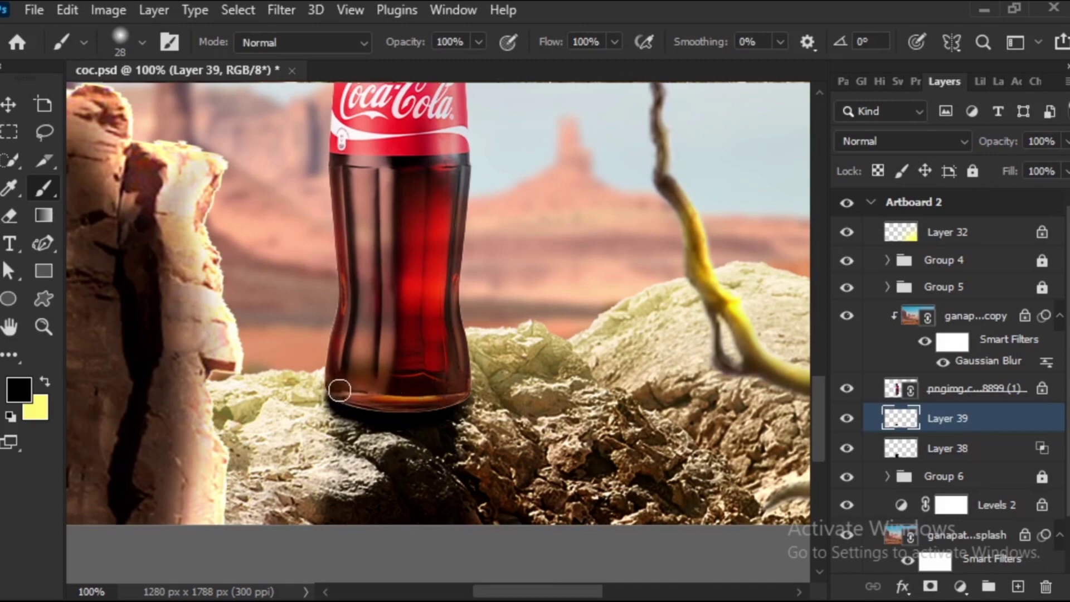
Zoom out to compare the contact shadow with Artboard 1, then return to 100% on the bottle base.
scroll(367, 389, up, 1)
scroll(365, 392, right, 1)
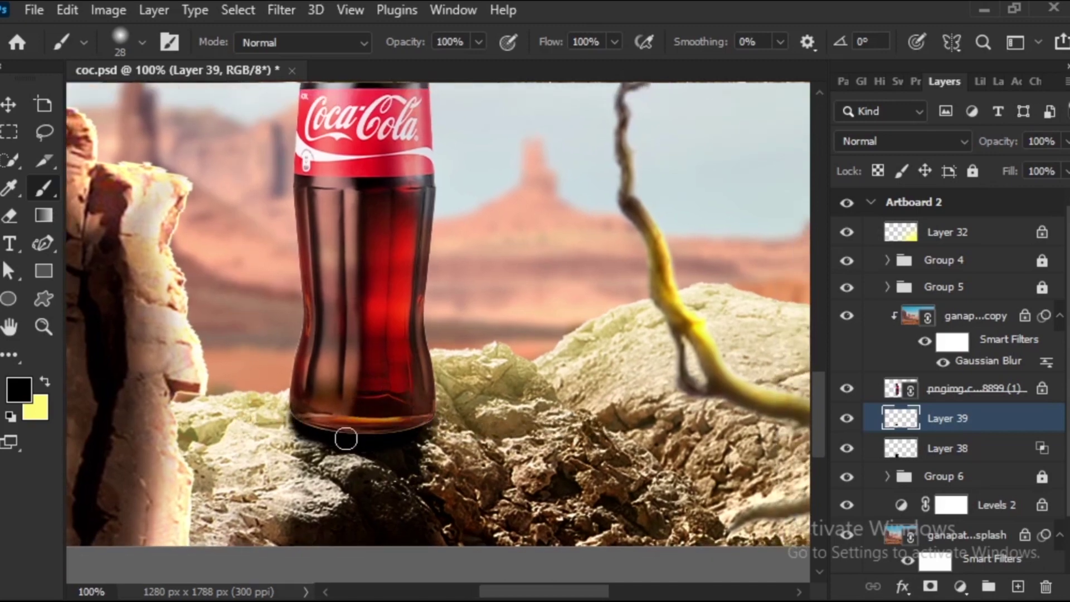
key(ctrl+minus)
key(ctrl+minus)
key(ctrl+minus)
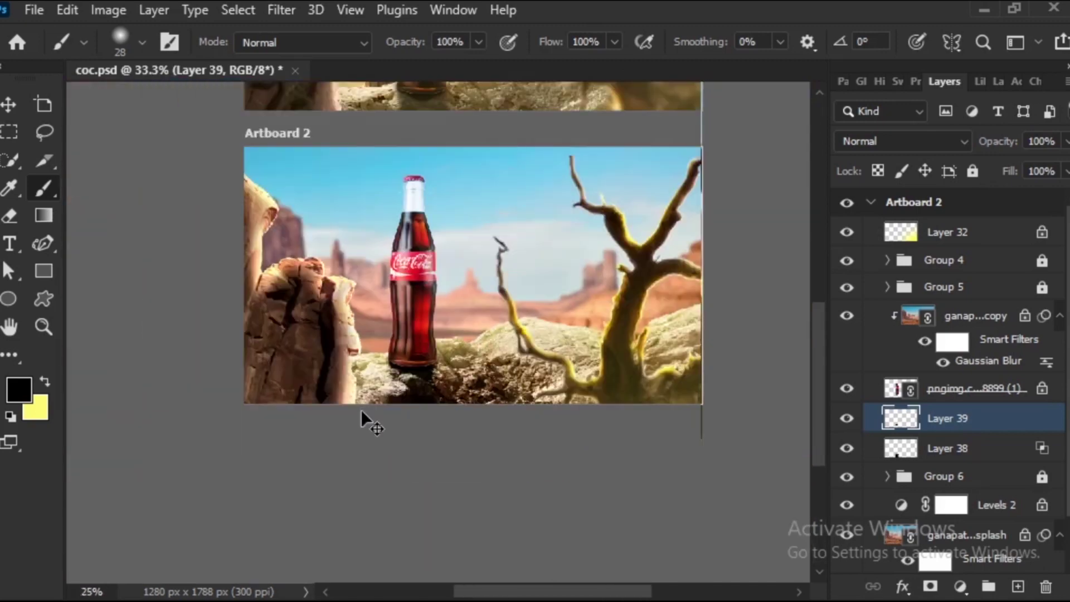
key(ctrl+minus)
scroll(418, 357, up, 2)
scroll(471, 307, up, 1)
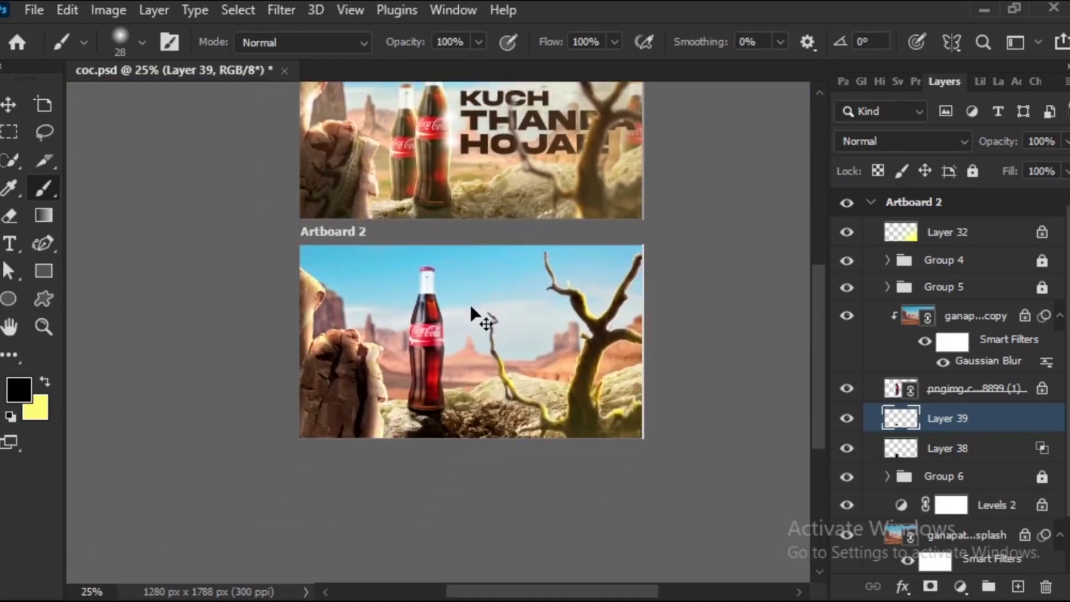
key(ctrl+plus)
key(ctrl+plus)
key(ctrl+plus)
key(ctrl+plus)
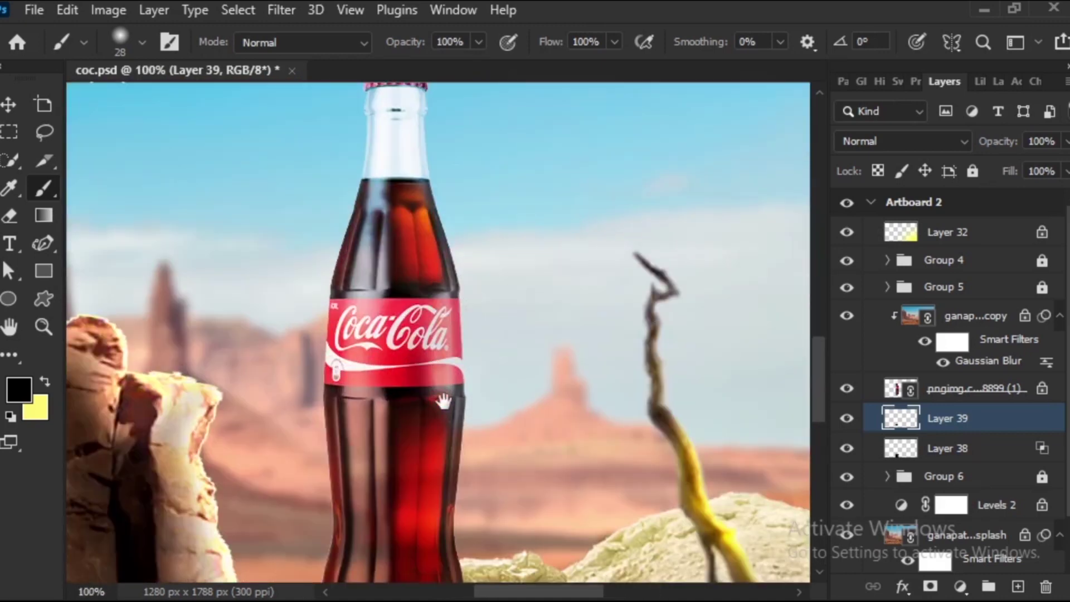
mouse_move(441, 574)
mouse_down()
mouse_move(482, 310)
mouse_move(437, 358)
mouse_up()
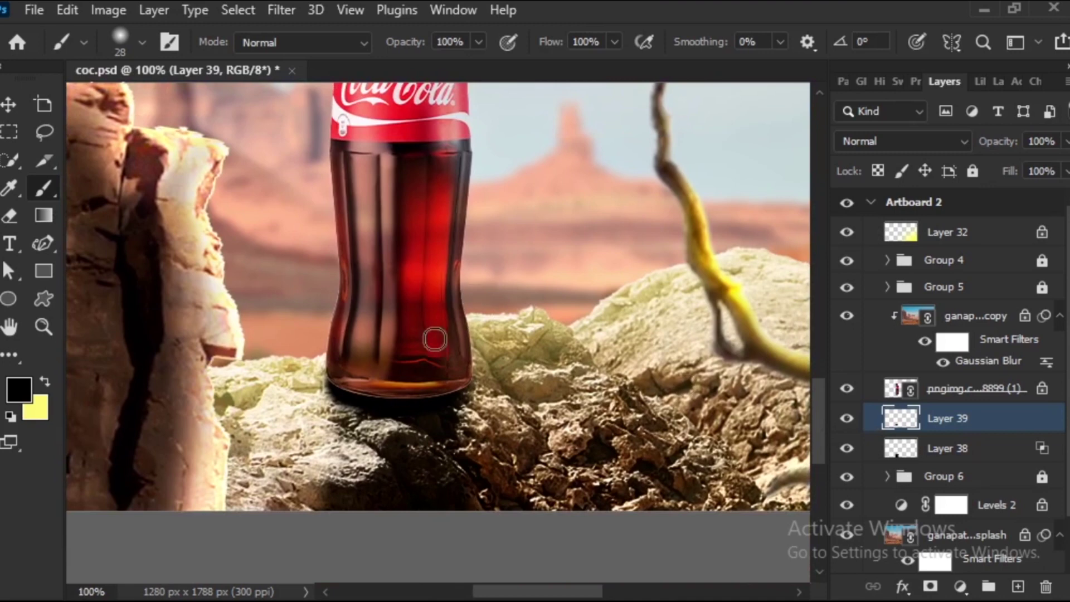
click(990, 324)
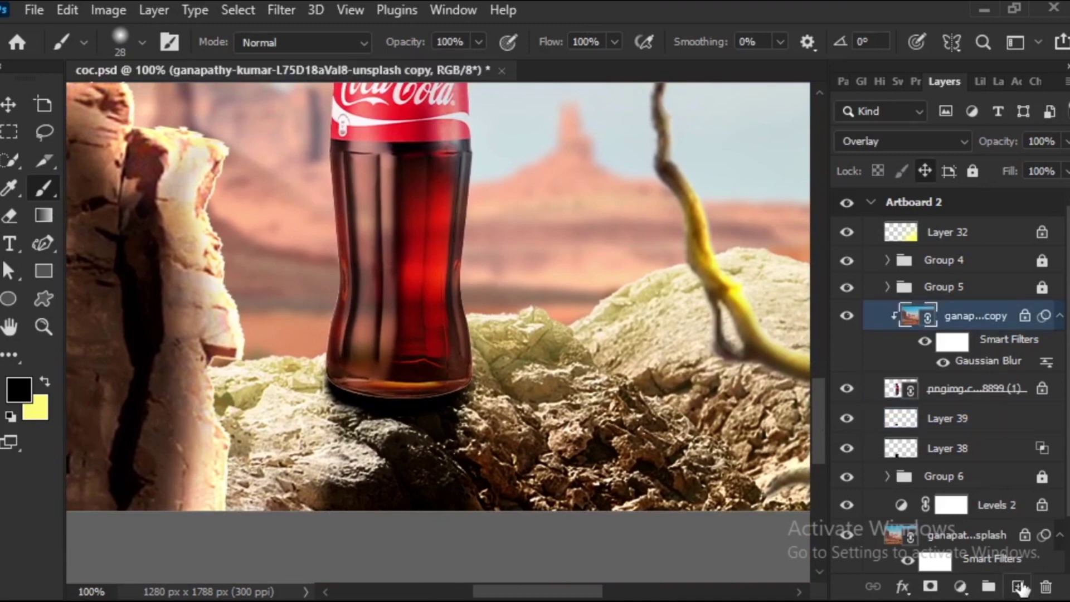
Darken the bottle base on a clipped Layer 40 with a 47 px black brush in Overlay mode.
click(1017, 586)
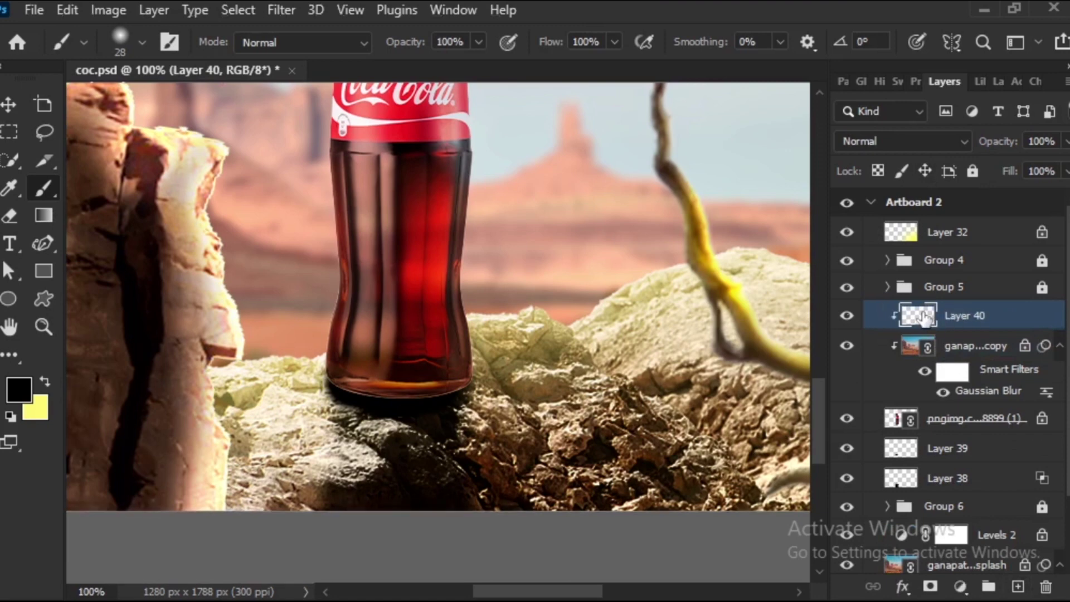
drag(486, 398, 498, 389)
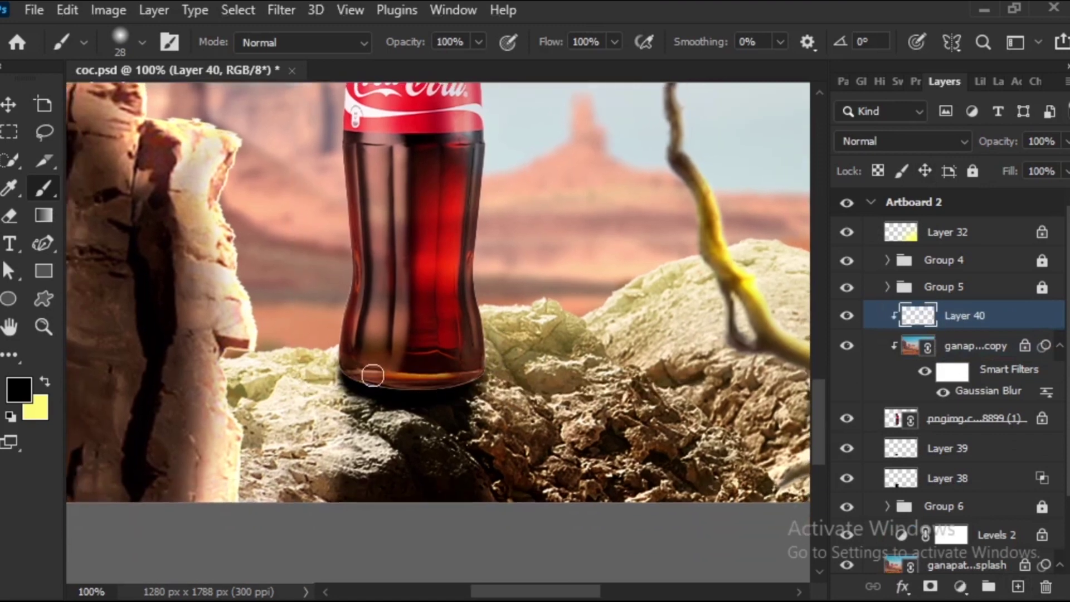
right_click(437, 360)
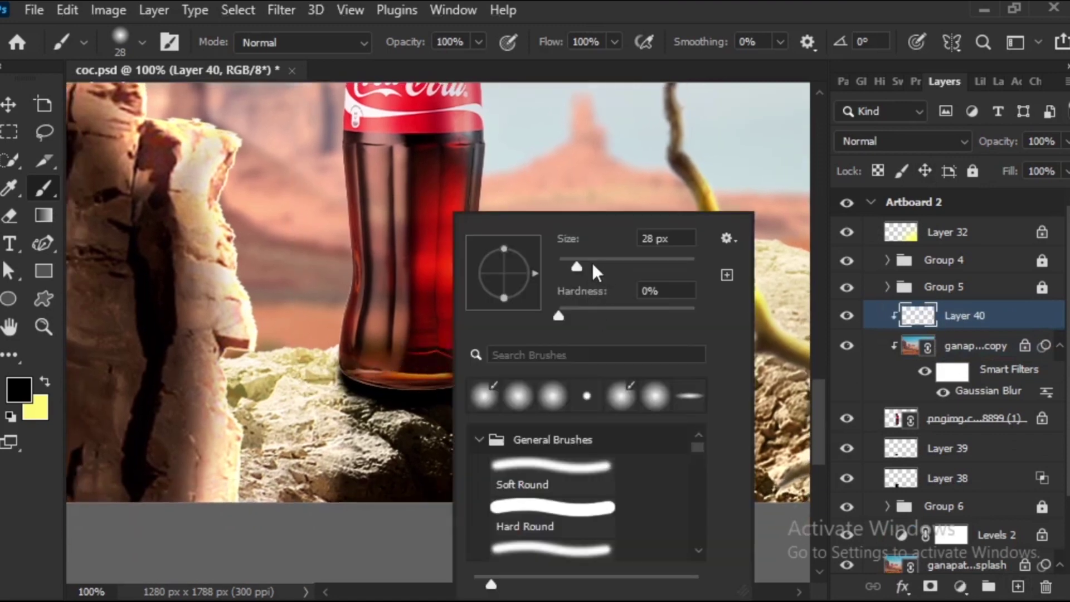
drag(593, 264, 604, 263)
key(Return)
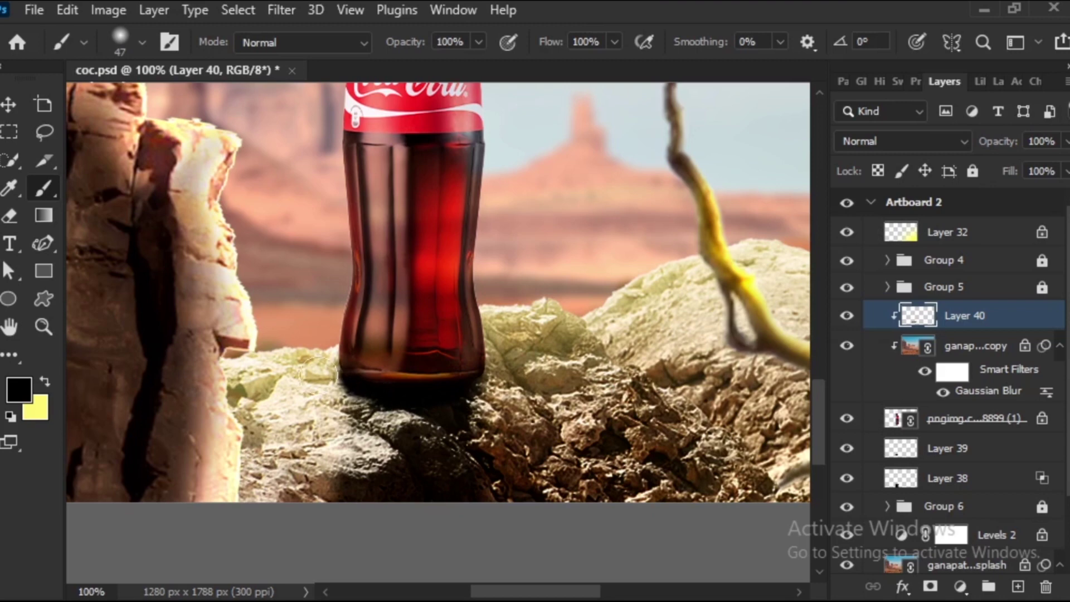
mouse_move(357, 399)
mouse_down()
mouse_move(471, 390)
mouse_move(427, 470)
mouse_move(418, 347)
mouse_move(444, 442)
mouse_up()
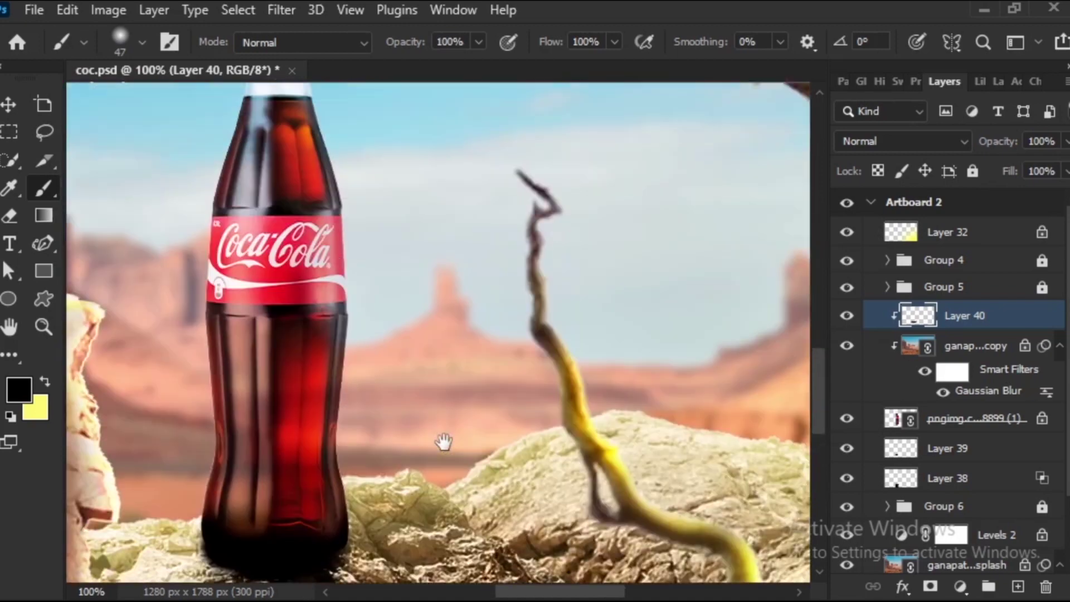
click(903, 141)
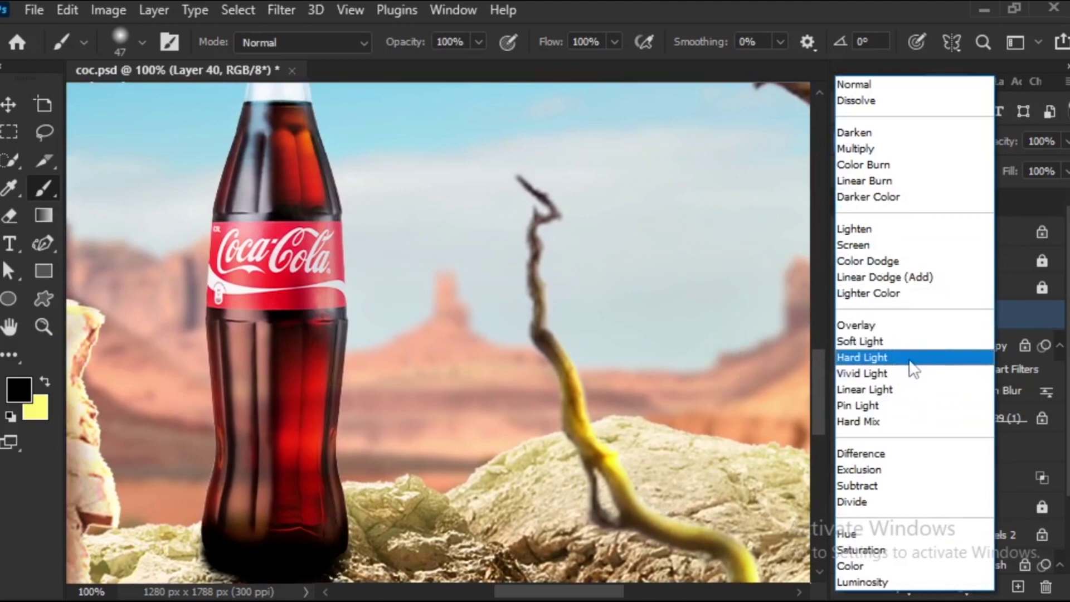
click(905, 320)
Zoom and pan to compare the bottle with Artboard 1's bottles.
scroll(669, 322, up, 3)
scroll(532, 412, up, 5)
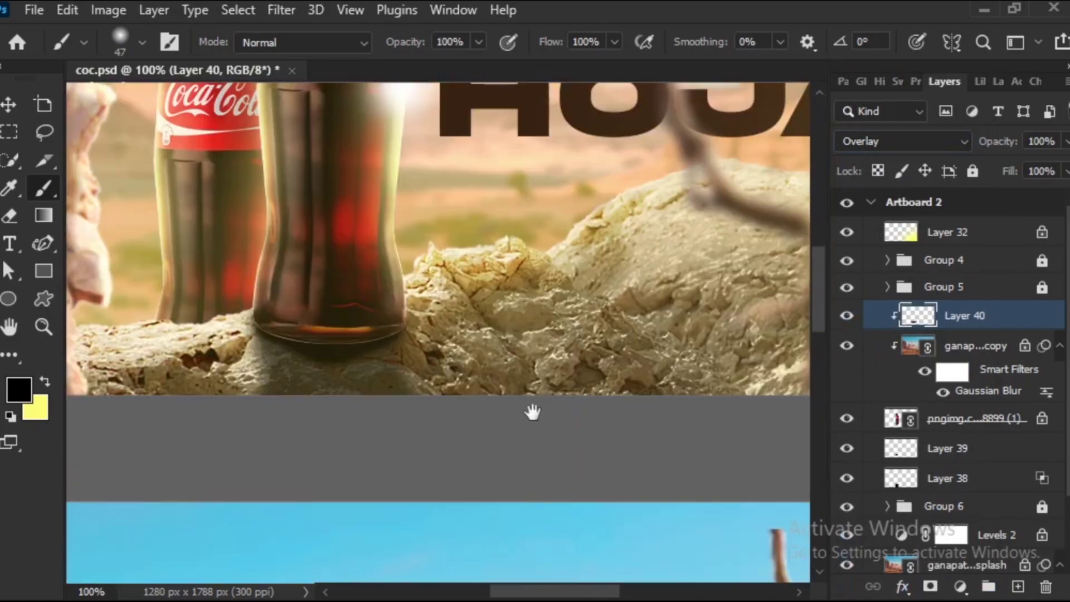
scroll(533, 413, down, 3)
scroll(633, 184, down, 5)
scroll(506, 172, down, 3)
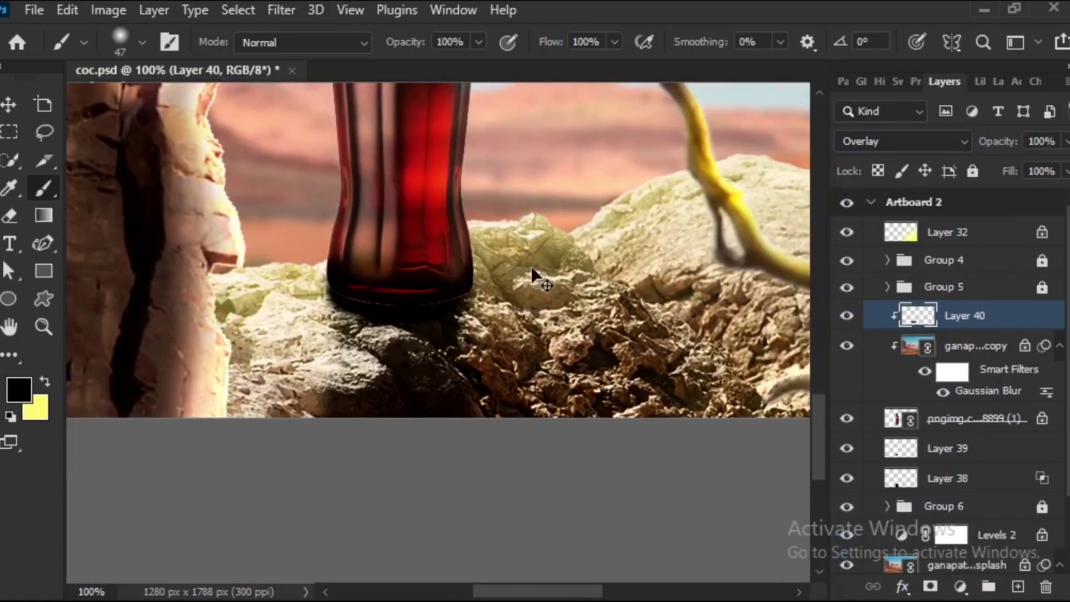
scroll(532, 270, down, 3)
scroll(533, 275, down, 3)
mouse_move(613, 273)
mouse_down()
mouse_move(524, 499)
mouse_move(597, 392)
mouse_up()
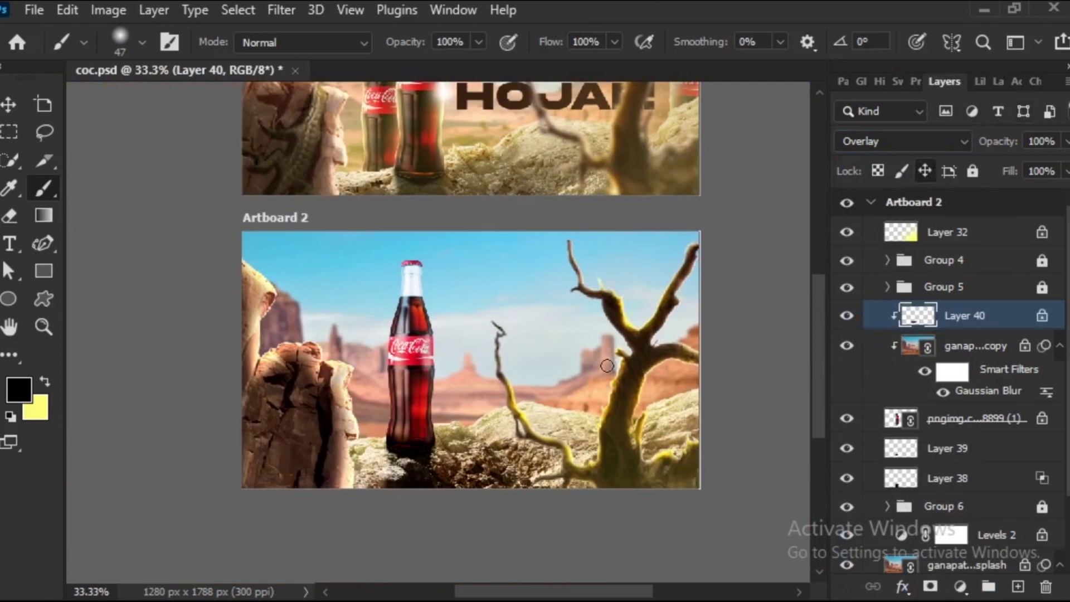
key(ctrl+plus)
key(ctrl+plus)
key(ctrl+plus)
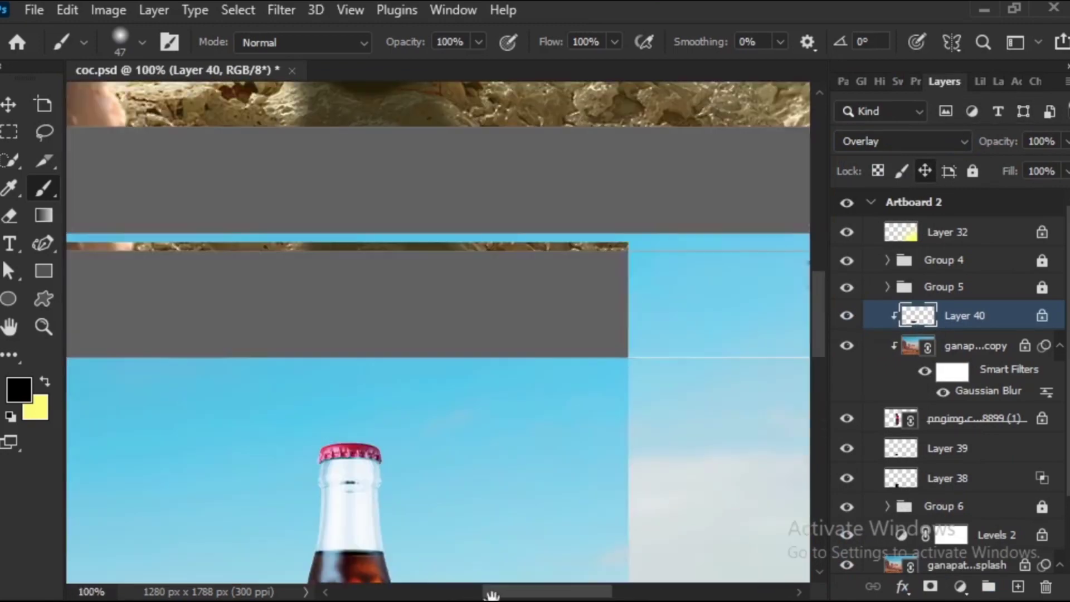
drag(605, 365, 423, 351)
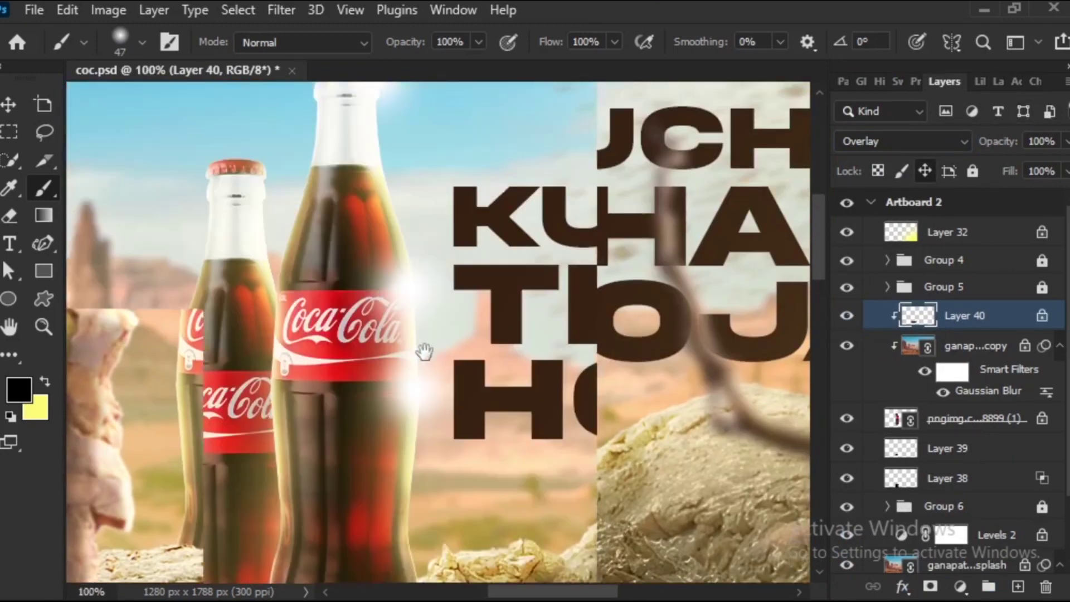
scroll(461, 195, down, 5)
scroll(427, 208, down, 5)
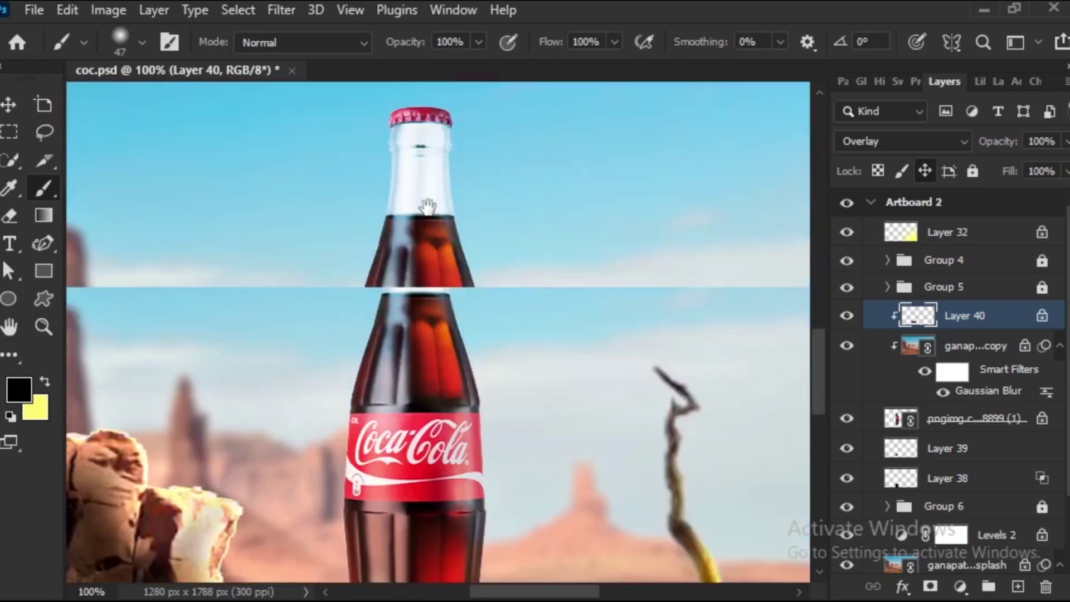
scroll(427, 208, down, 5)
scroll(499, 286, down, 2)
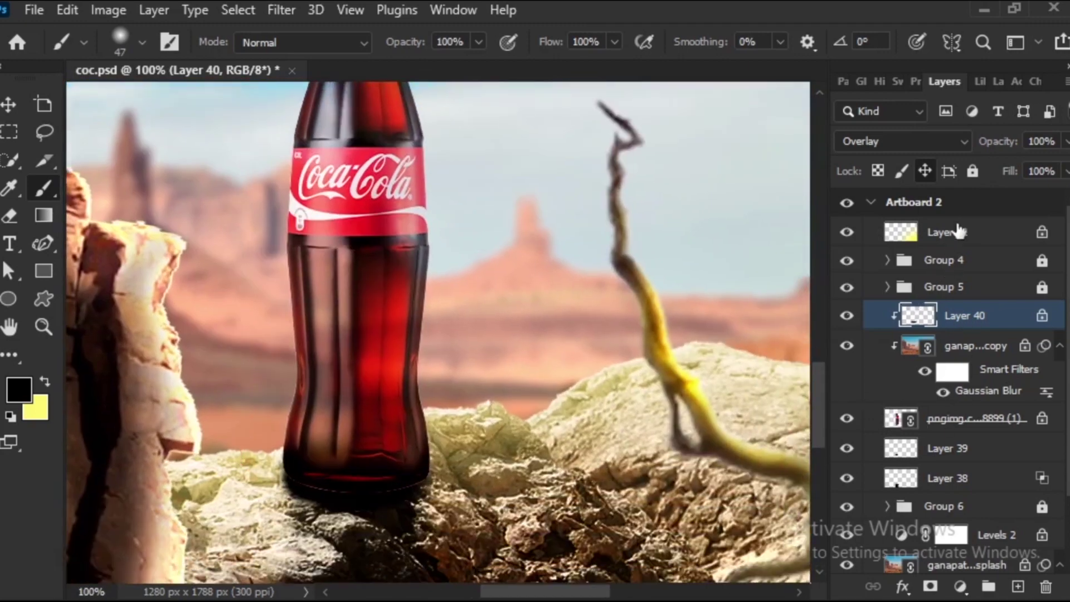
Add an empty Layer 41 and make yellow the painting colour.
click(1018, 586)
scroll(456, 323, up, 5)
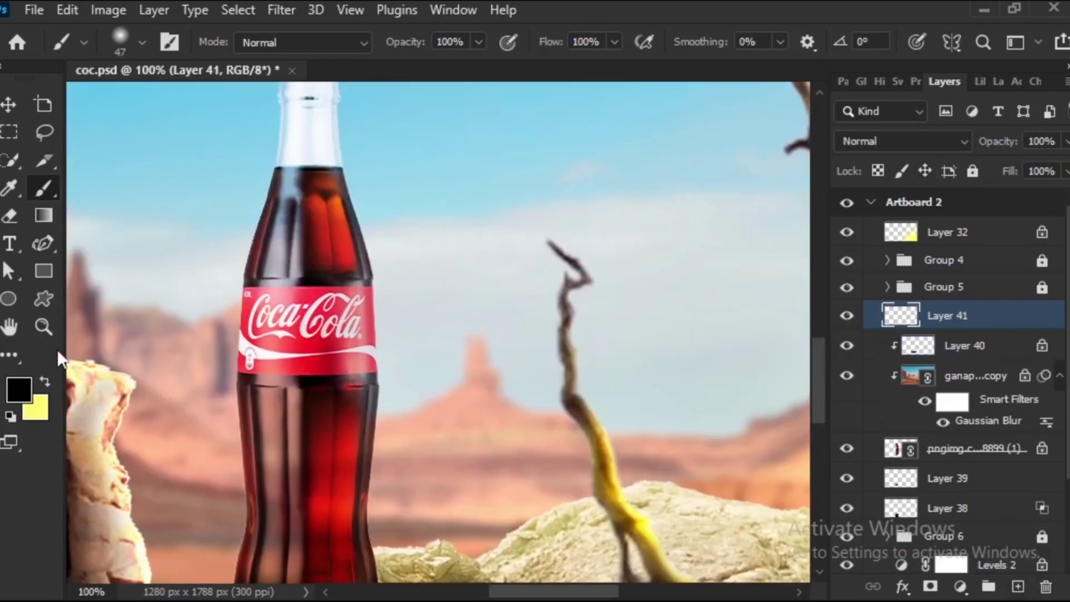
click(45, 380)
Paint a soft yellow glow down beside the bottle with a 193 px brush.
right_click(469, 285)
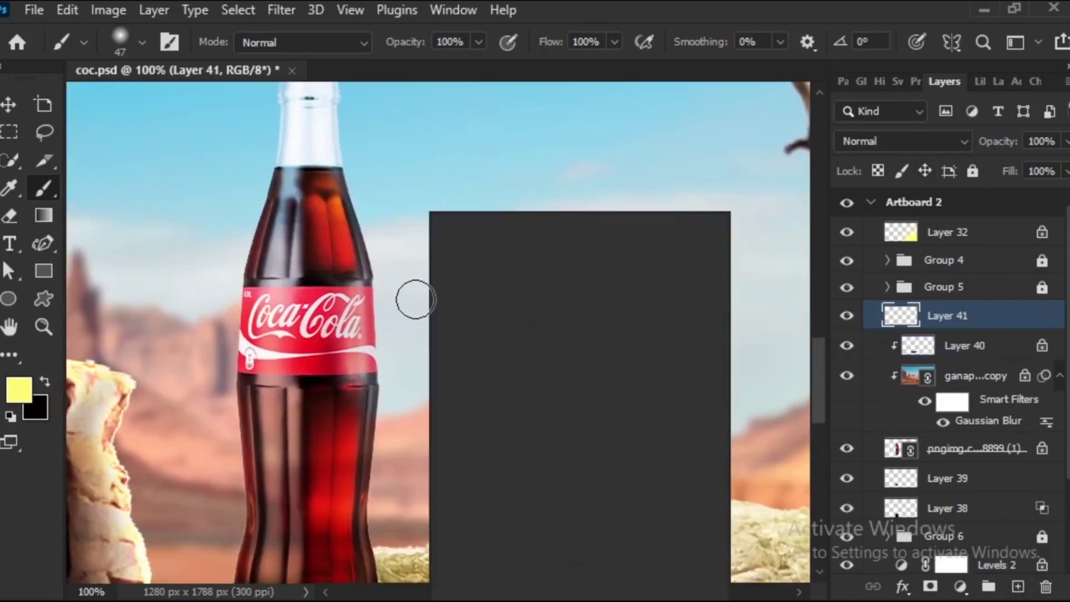
drag(564, 266, 634, 267)
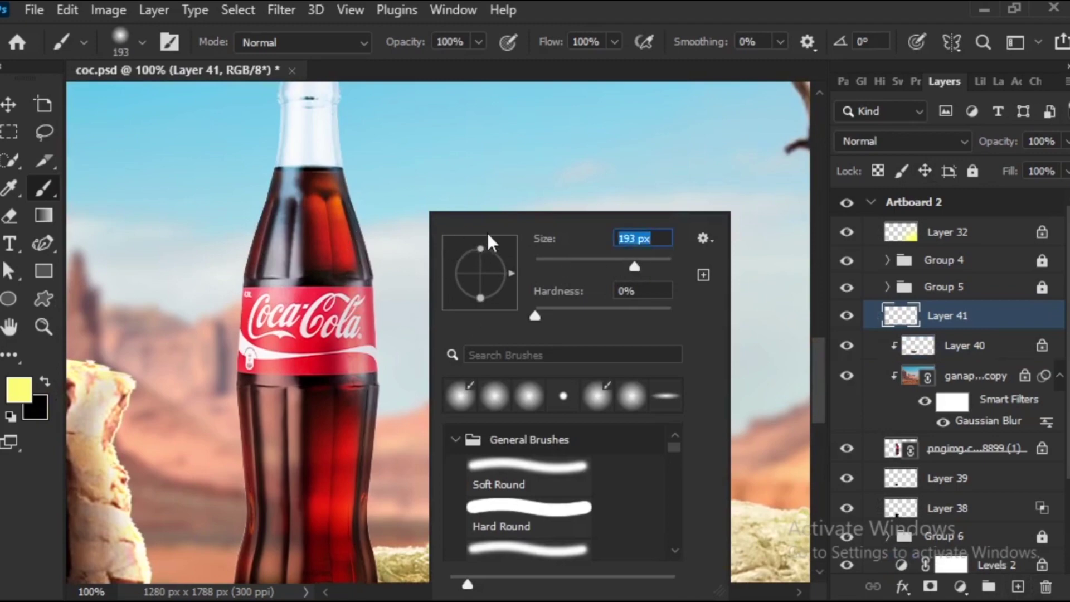
key(Return)
scroll(468, 301, up, 2)
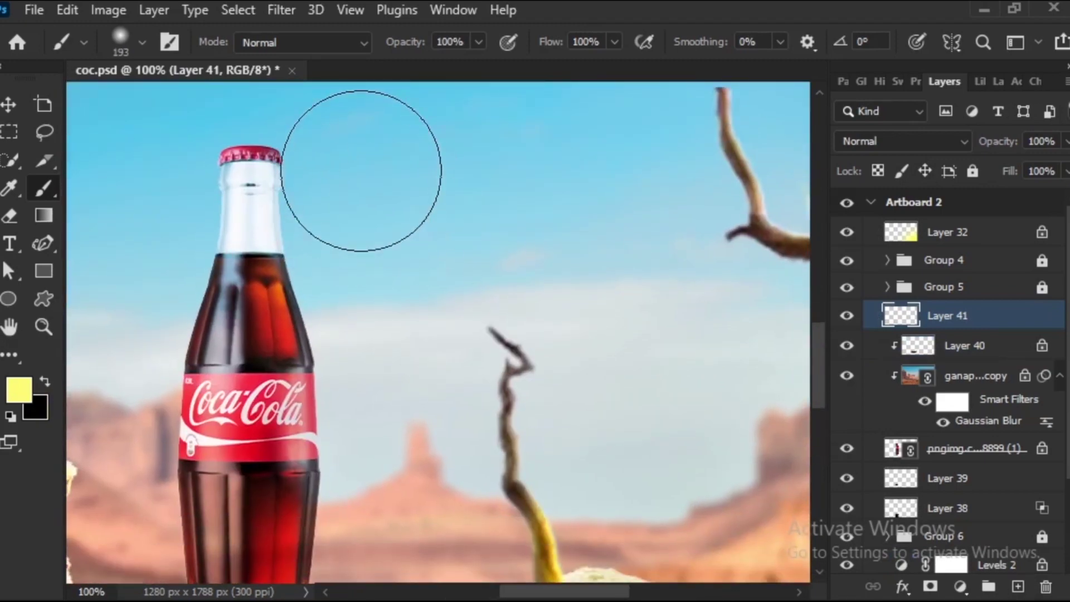
mouse_move(361, 170)
mouse_down()
mouse_move(339, 179)
mouse_move(359, 350)
mouse_up()
scroll(366, 236, down, 4)
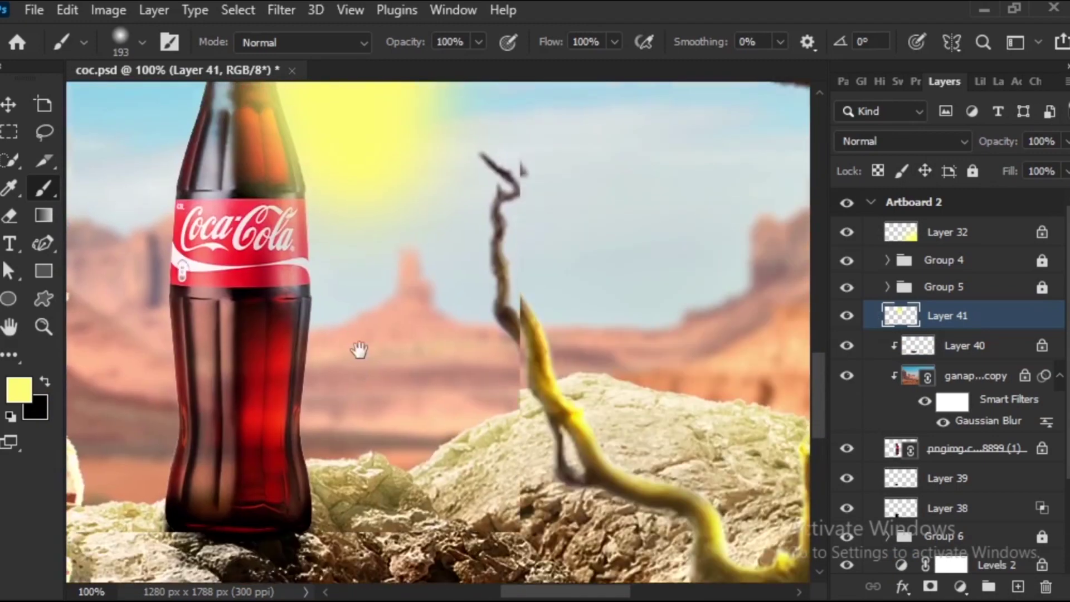
mouse_move(373, 138)
mouse_down()
mouse_move(390, 234)
mouse_move(384, 446)
mouse_up()
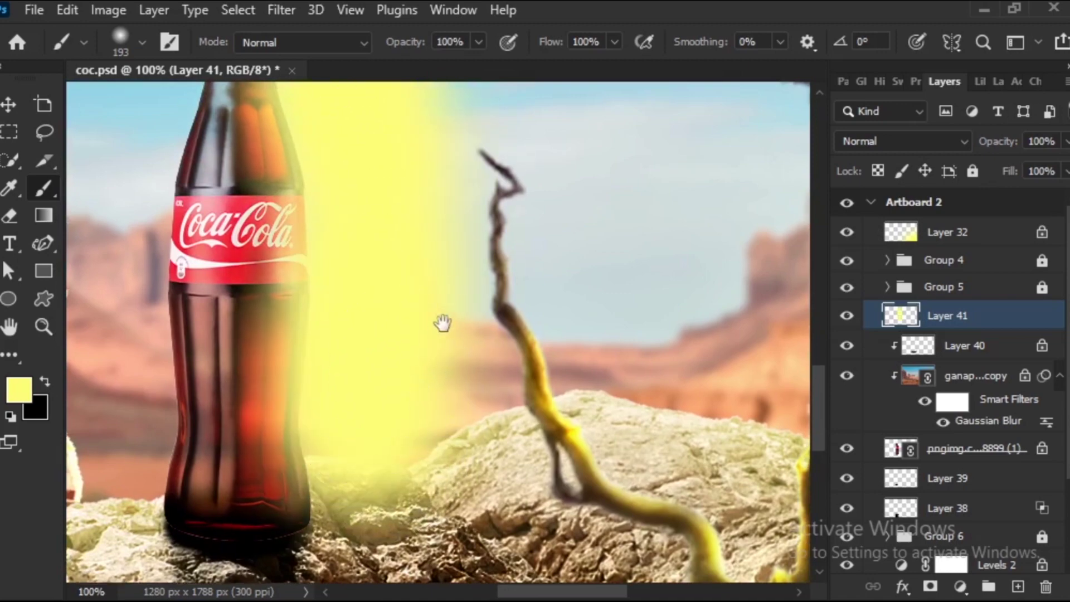
drag(442, 322, 465, 247)
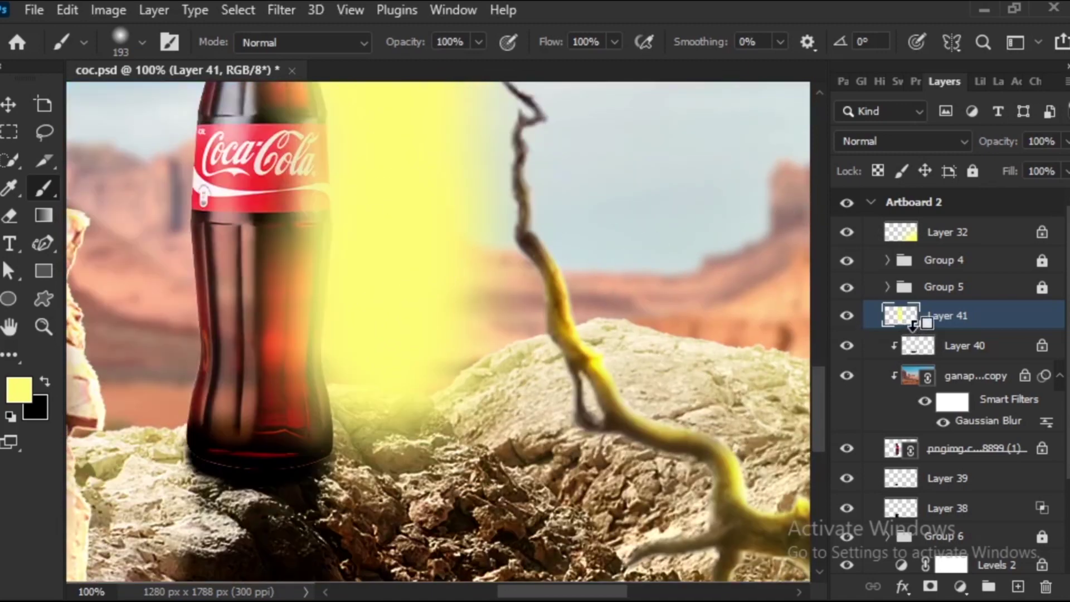
Clip the glow to Layer 40 and set it to Linear Dodge (Add) at 70% opacity.
alt+click(913, 329)
scroll(492, 490, up, 5)
scroll(447, 471, up, 5)
scroll(451, 488, up, 5)
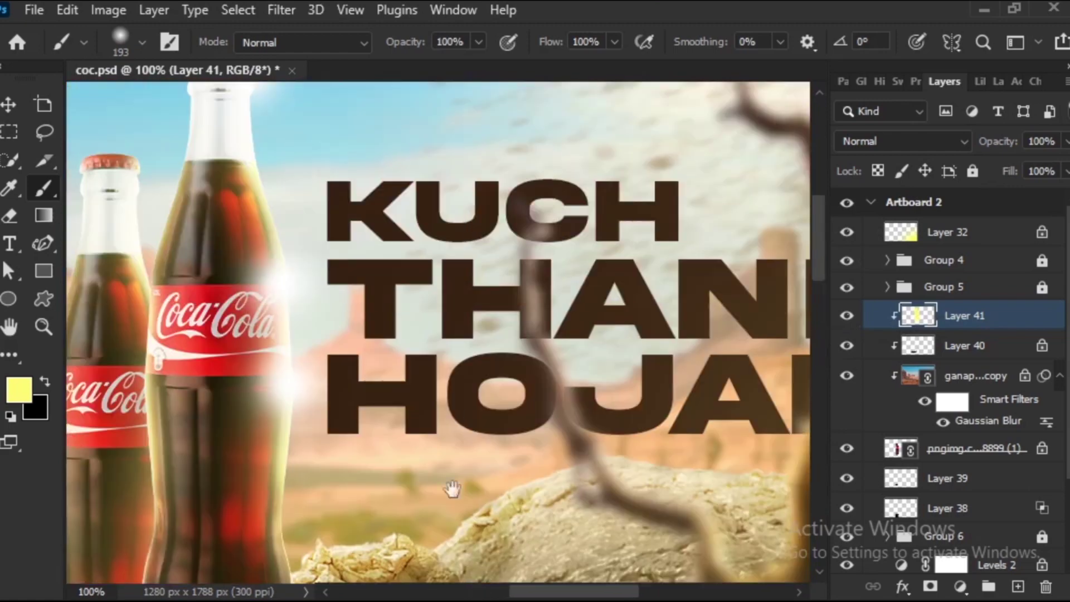
scroll(379, 471, down, 10)
scroll(471, 387, down, 5)
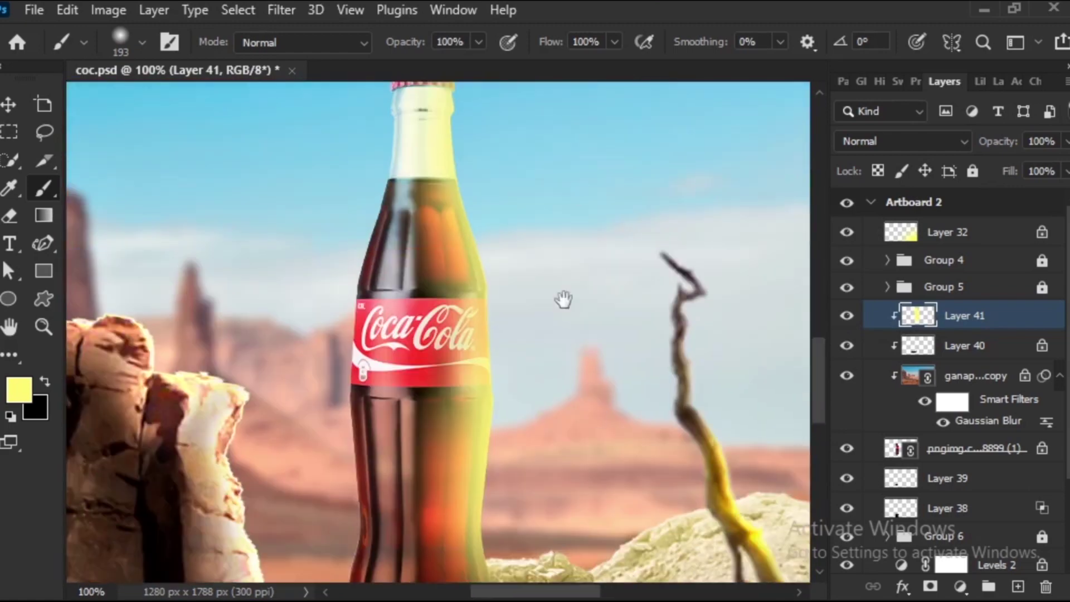
scroll(561, 299, down, 3)
scroll(514, 387, up, 2)
click(901, 136)
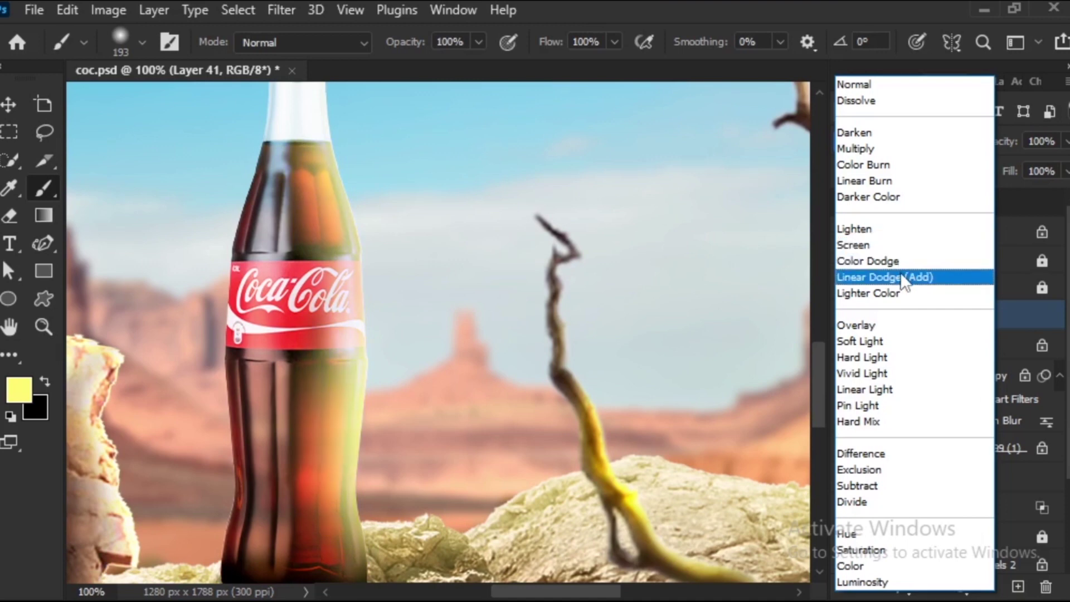
click(904, 282)
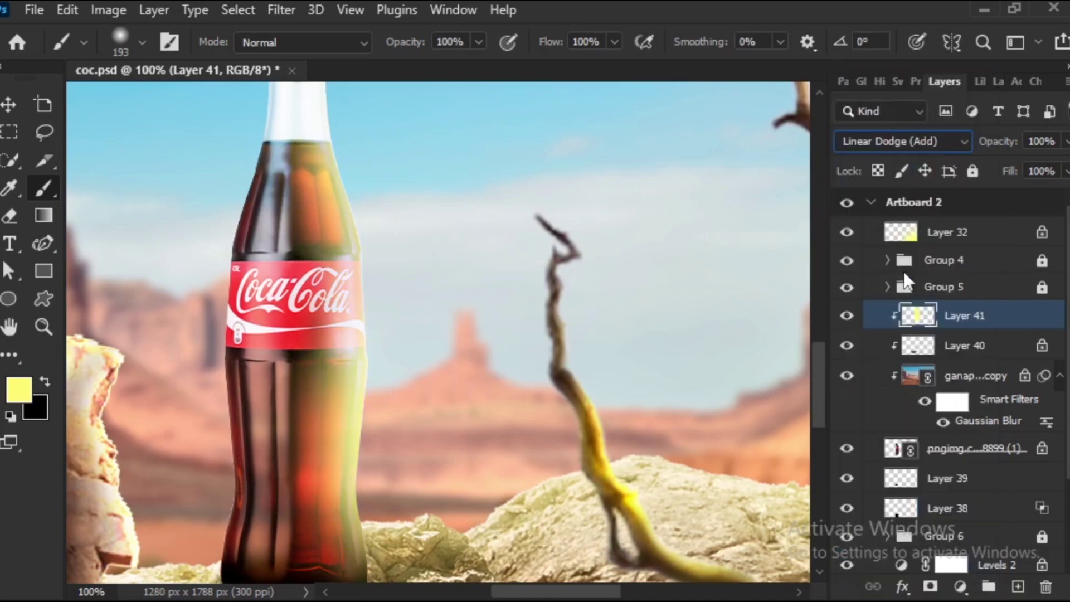
click(1065, 143)
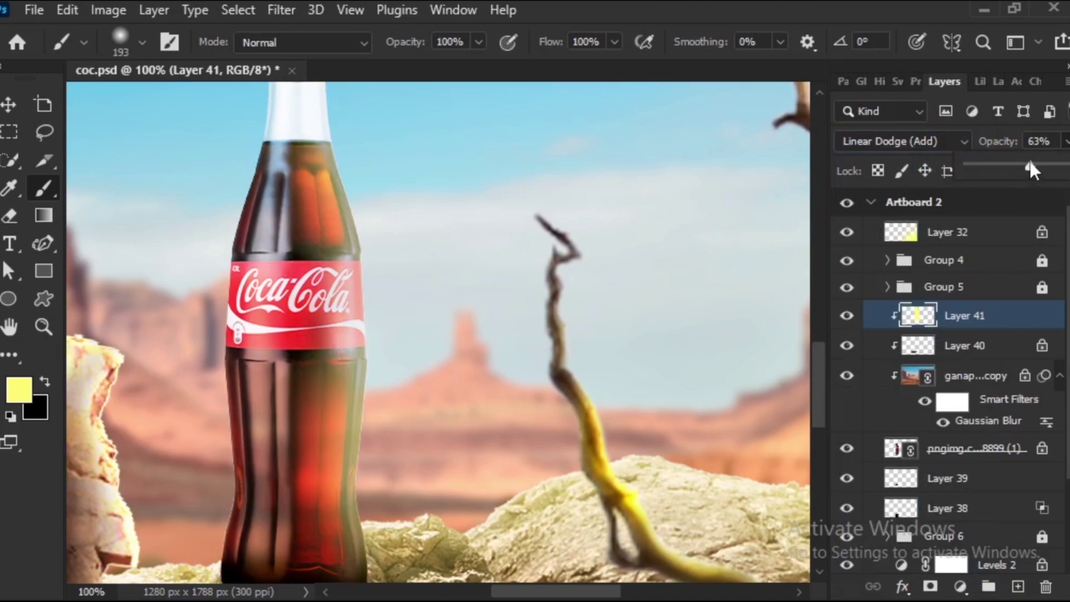
drag(1038, 168, 1032, 171)
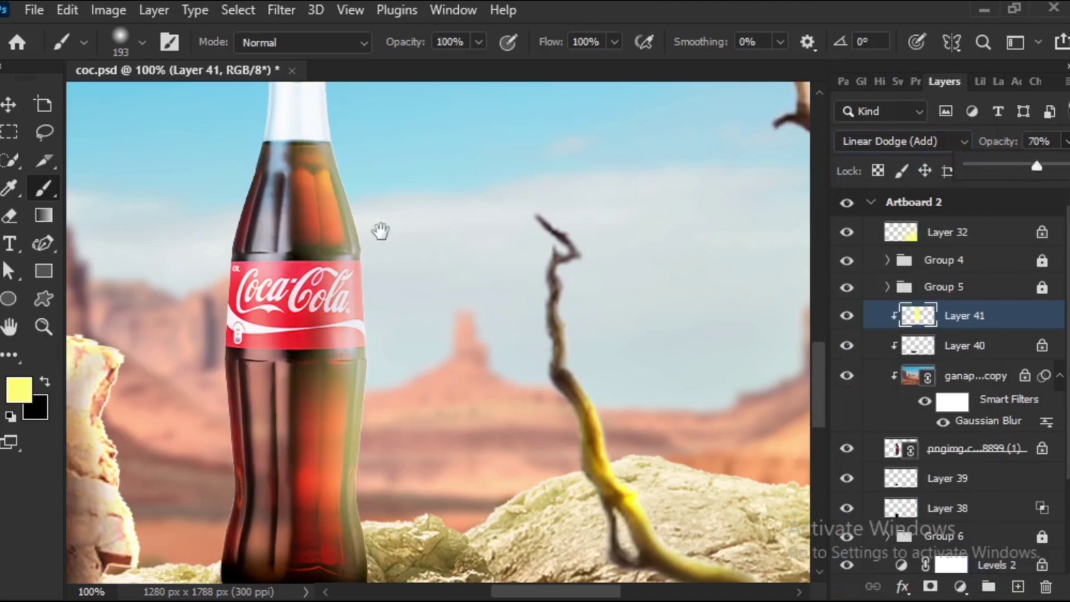
key(v)
drag(407, 323, 346, 245)
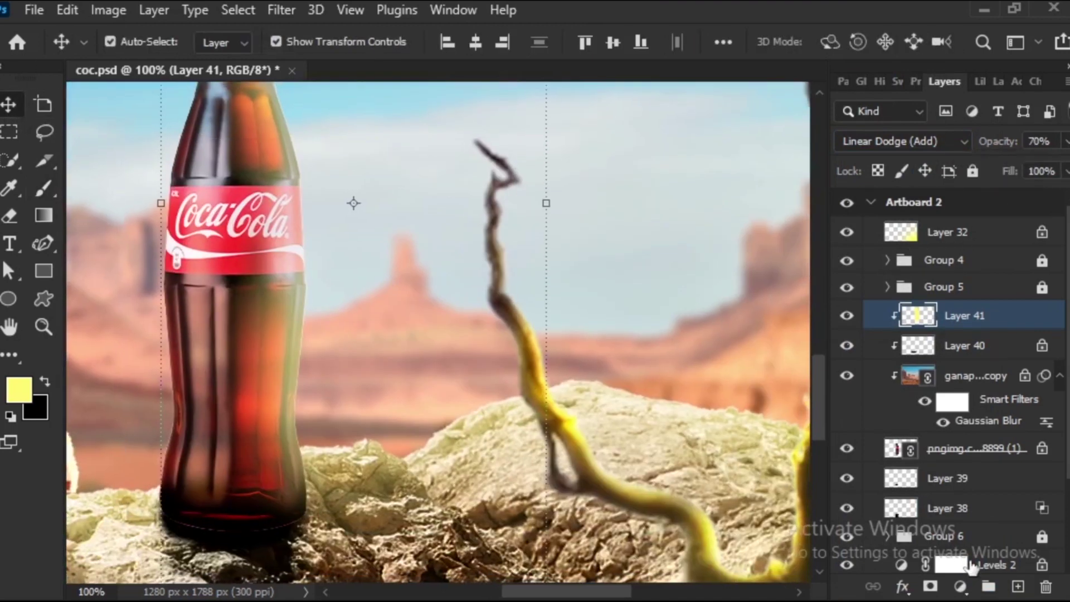
Add Layer 42 clipped onto the glow layer and set the foreground colour to white.
click(1015, 591)
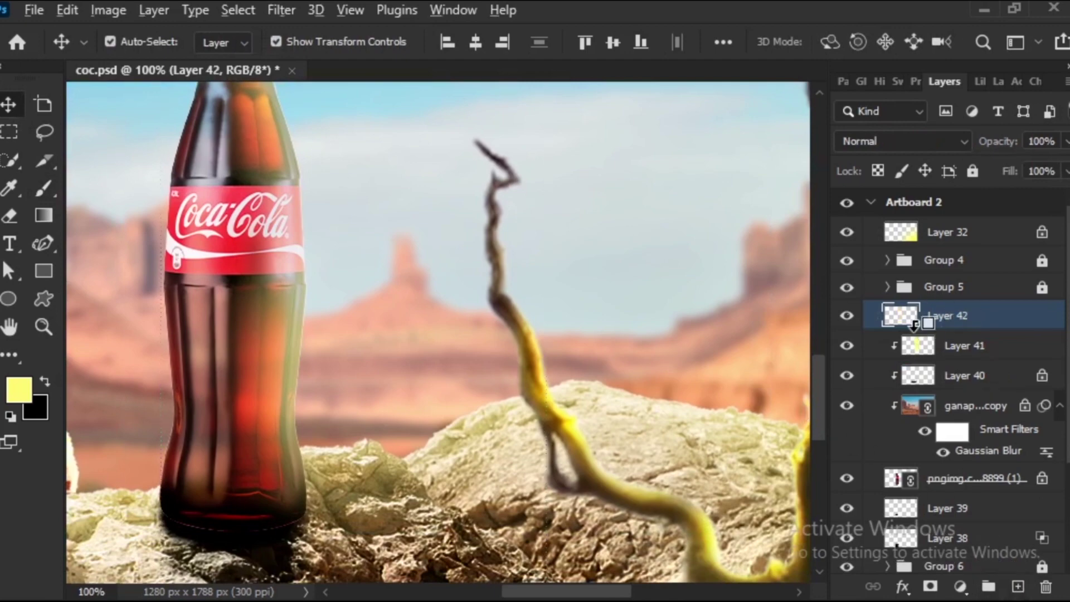
alt+click(914, 325)
drag(341, 239, 420, 389)
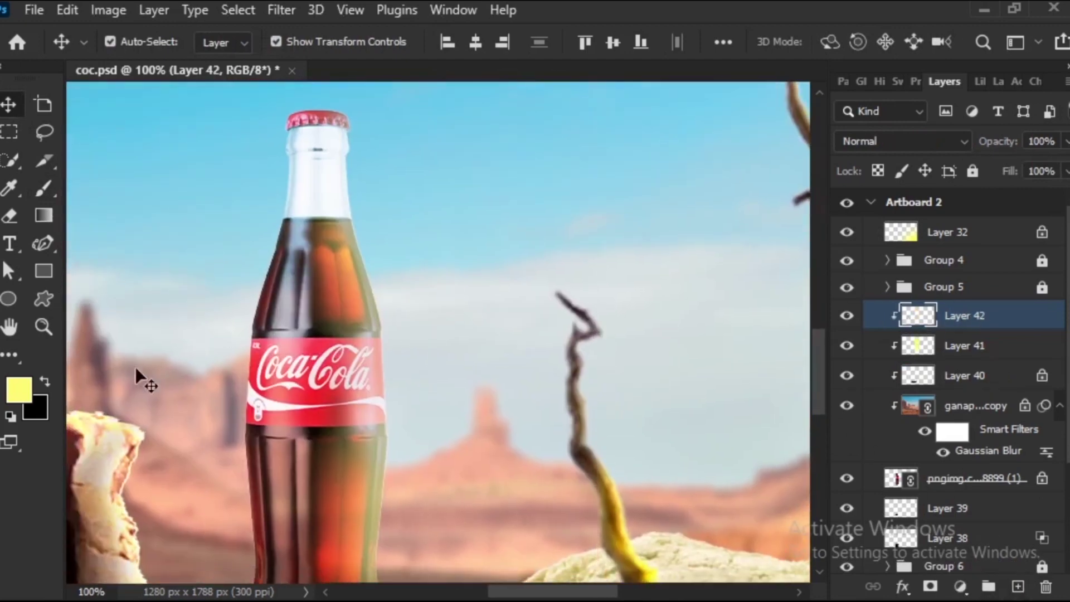
click(20, 388)
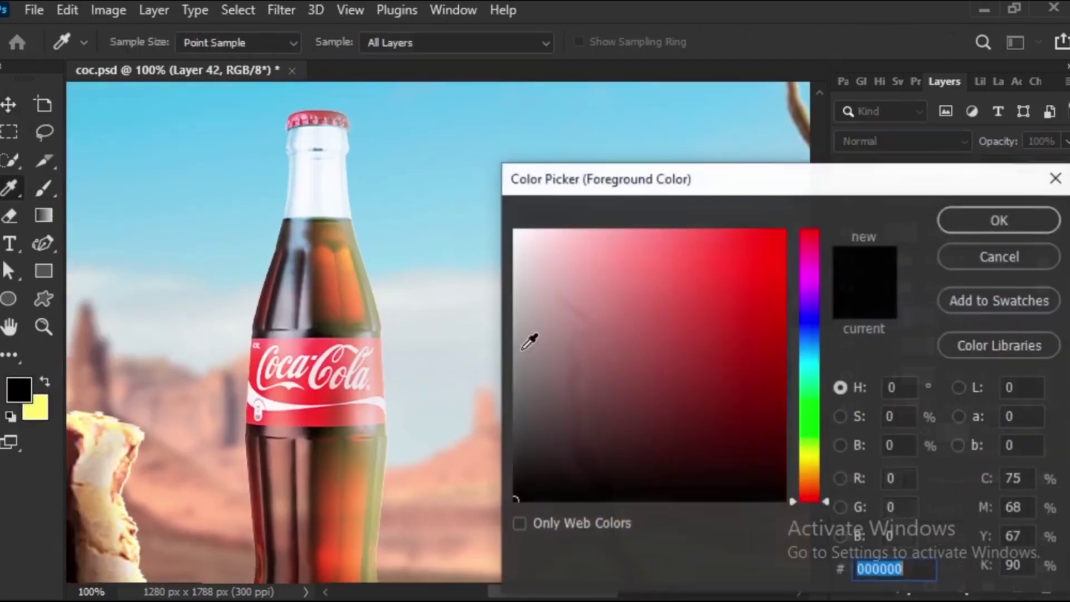
drag(532, 336, 487, 132)
click(952, 233)
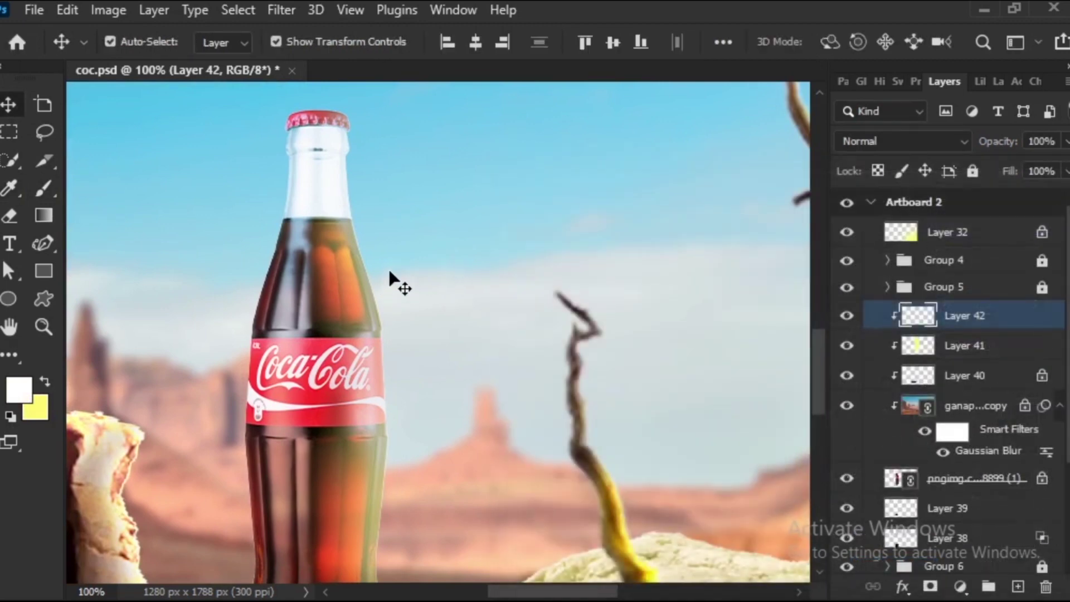
Load a 51 px soft brush and zoom out to view all of Artboard 2.
right_click(398, 284)
click(954, 312)
key(b)
right_click(404, 214)
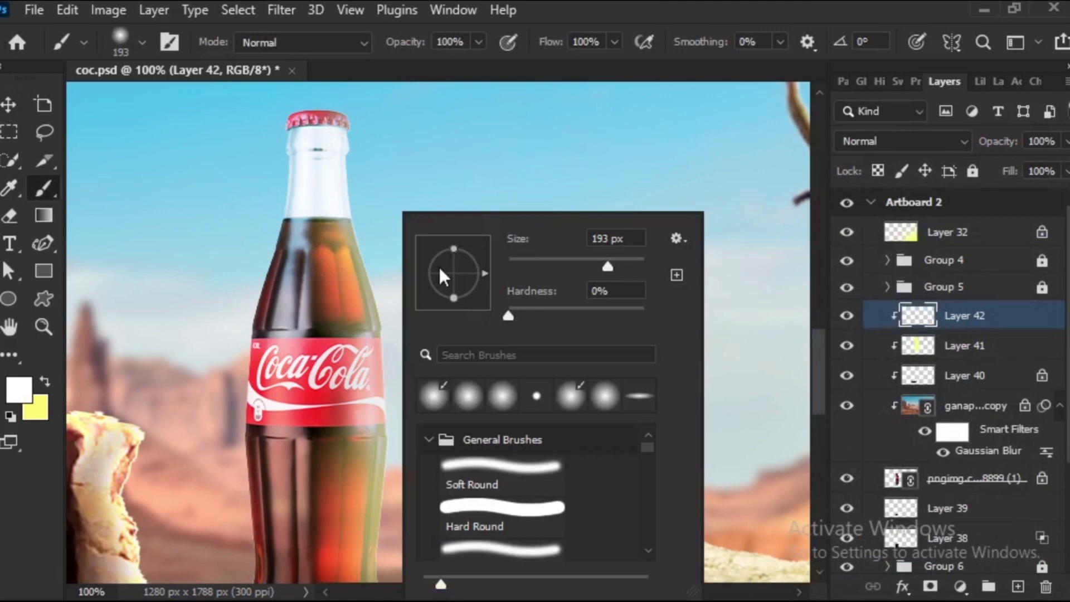
click(564, 260)
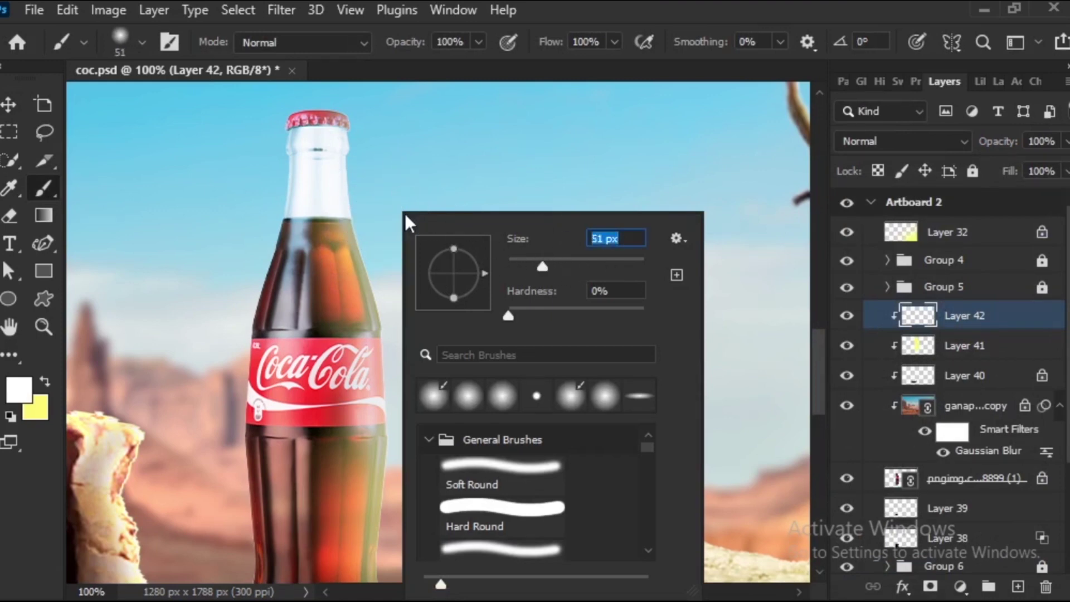
key(Return)
mouse_move(394, 305)
mouse_down()
mouse_move(379, 208)
mouse_move(394, 239)
mouse_move(395, 467)
mouse_up()
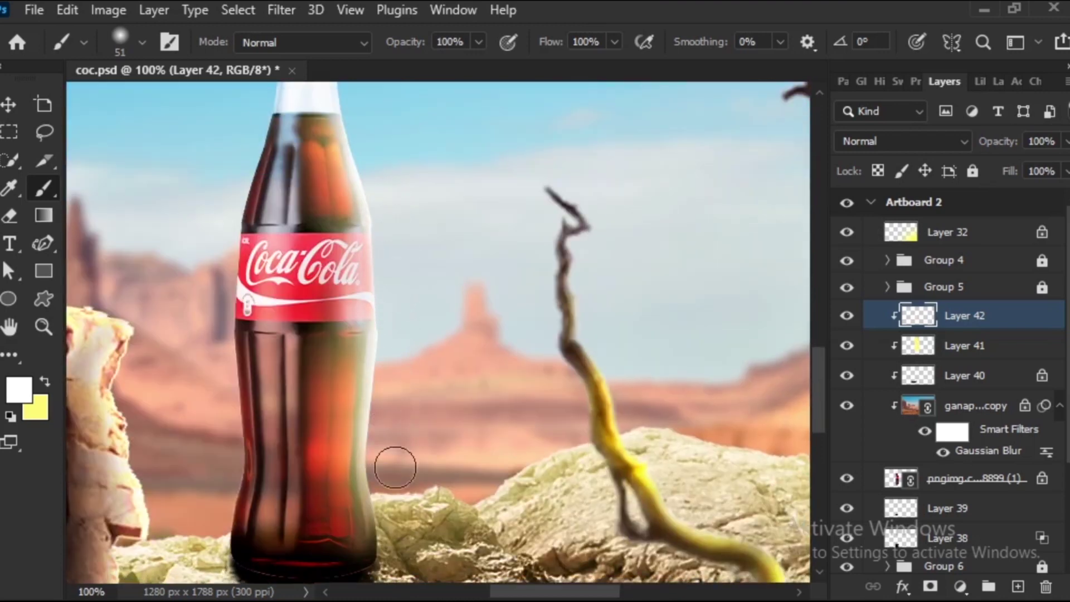
scroll(390, 434, up, 3)
scroll(379, 206, down, 2)
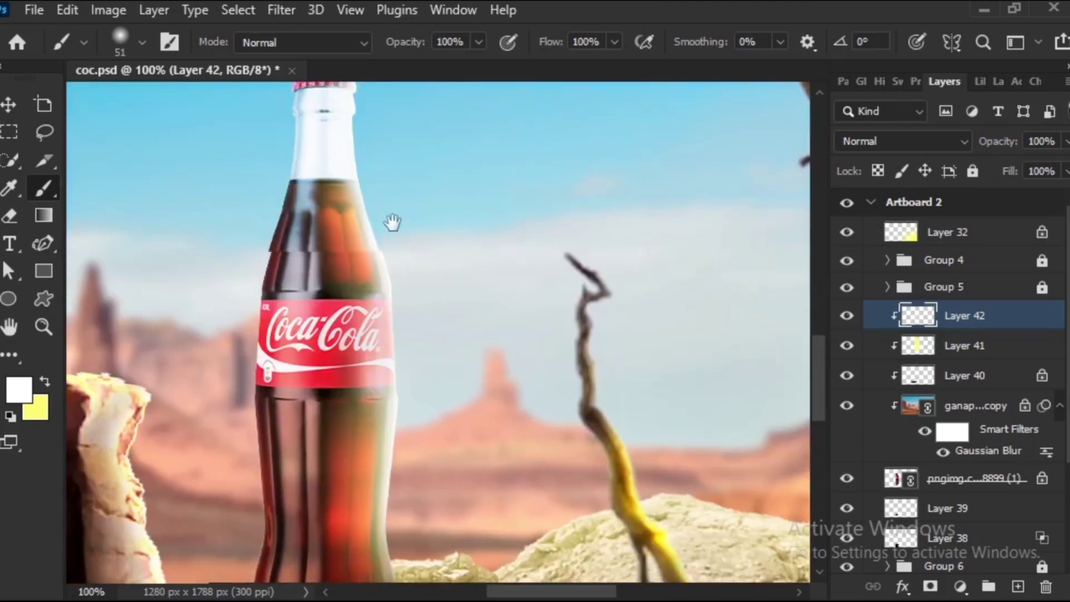
key(ctrl+minus)
key(ctrl+minus)
key(ctrl+minus)
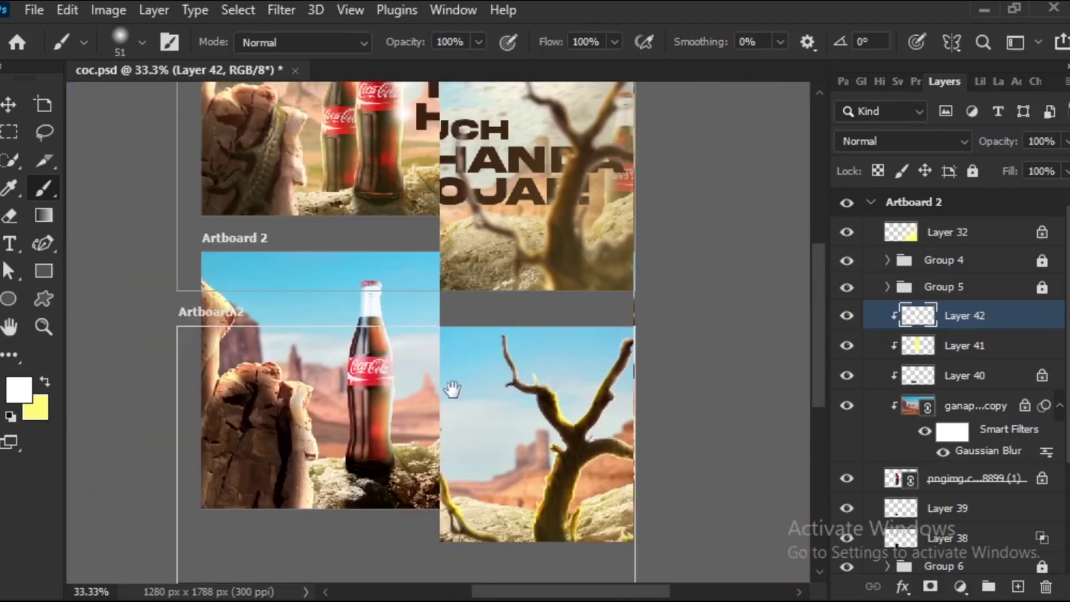
Set Layer 42 to Linear Dodge (Add) and zoom back in on Artboard 2.
drag(440, 239, 339, 345)
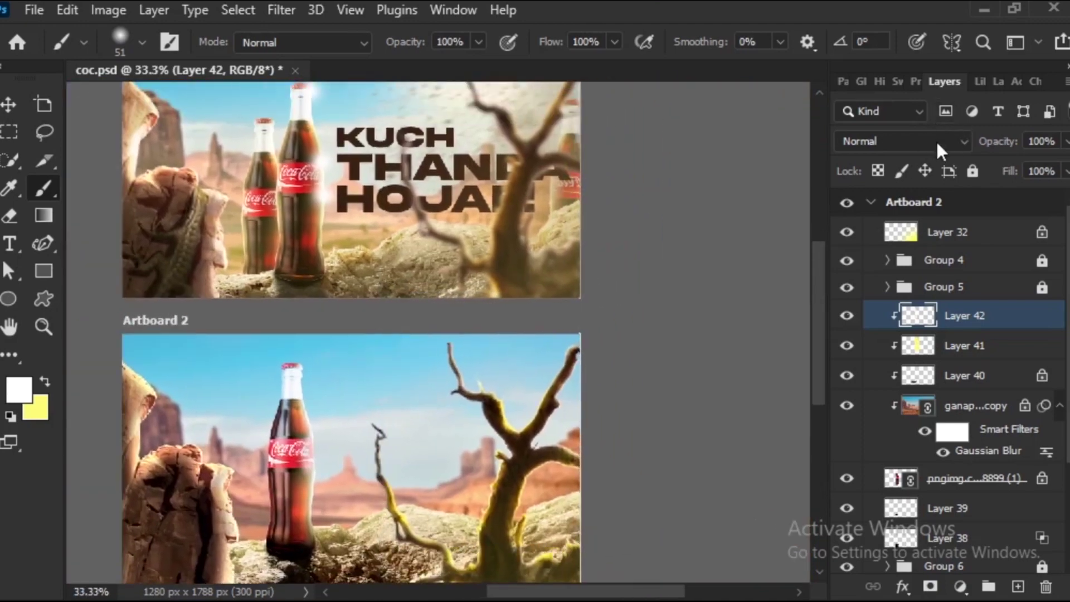
click(937, 144)
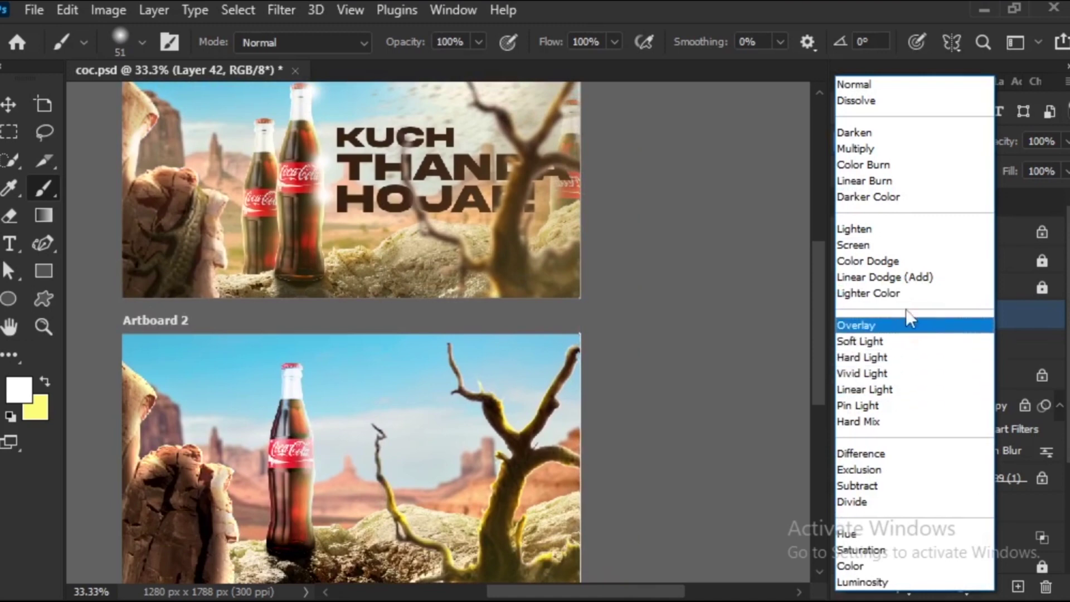
click(916, 276)
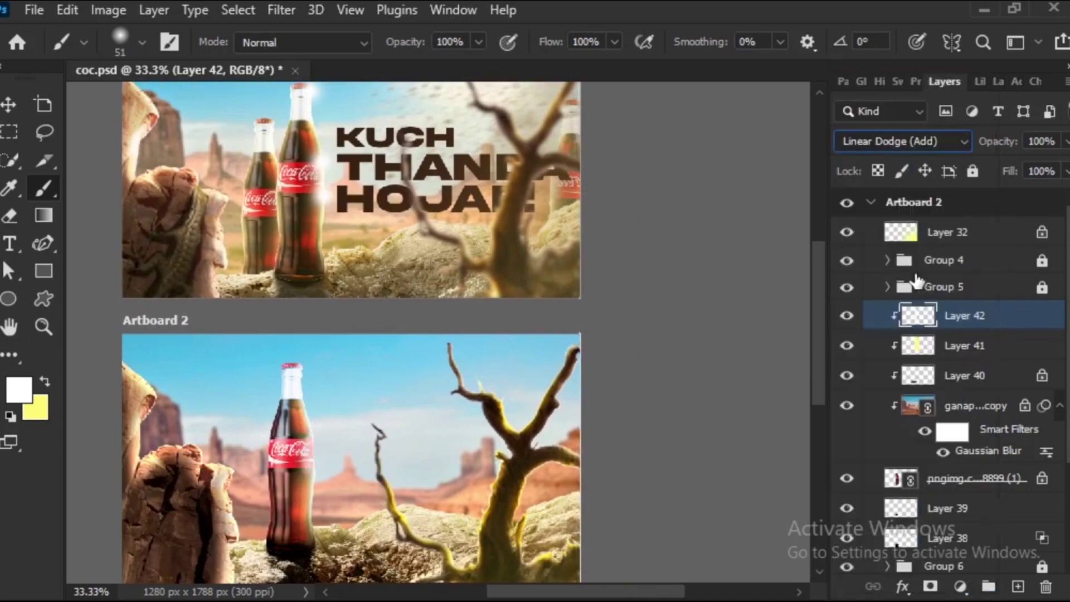
mouse_move(552, 366)
mouse_down()
mouse_move(527, 376)
mouse_move(532, 358)
mouse_up()
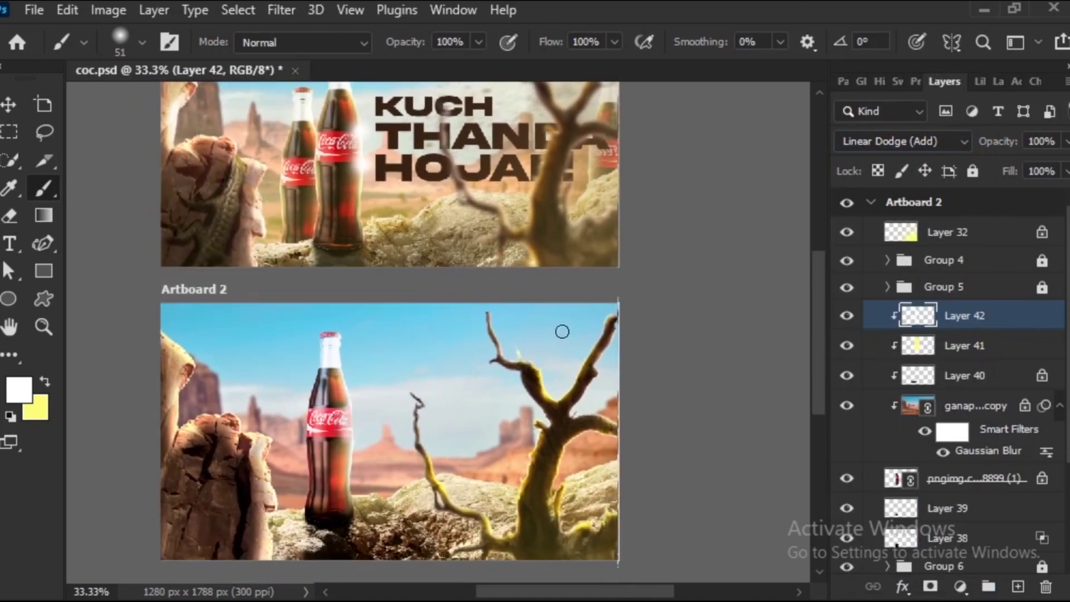
click(11, 99)
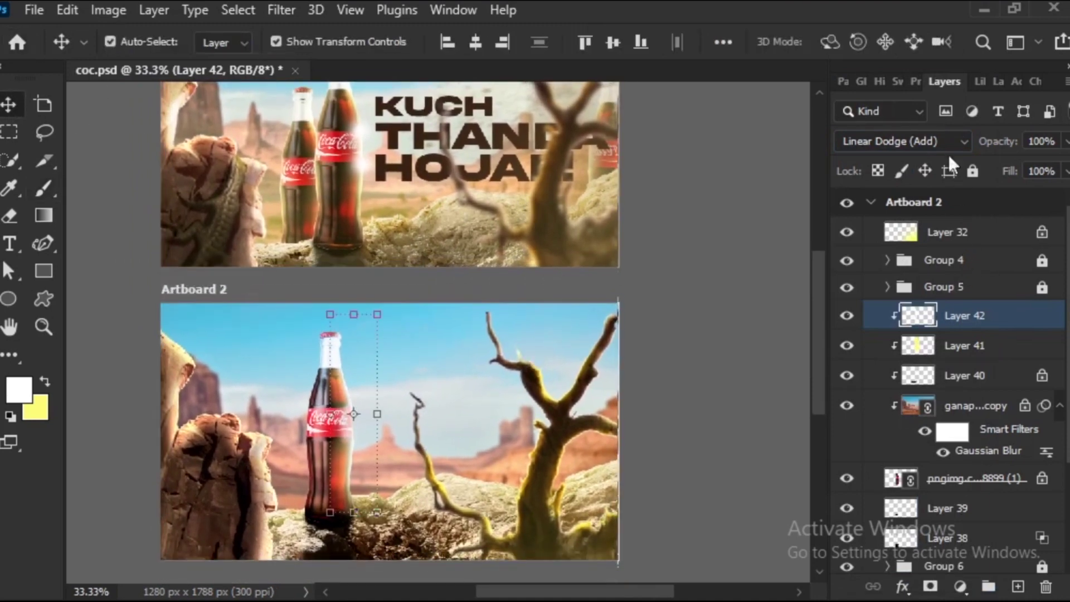
drag(287, 433, 411, 410)
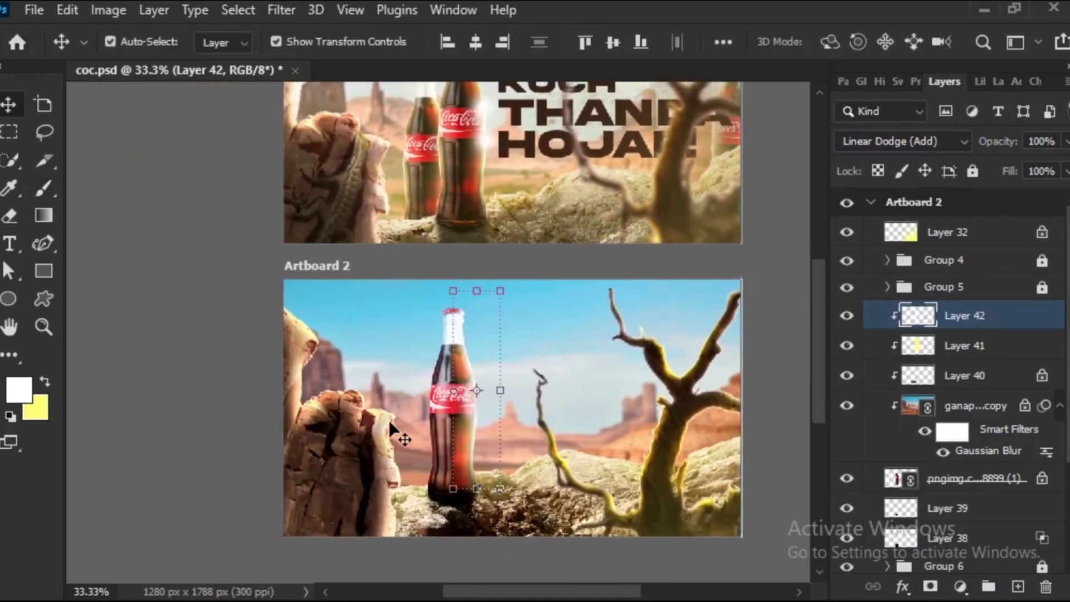
key(ctrl+plus)
key(ctrl+plus)
key(ctrl+plus)
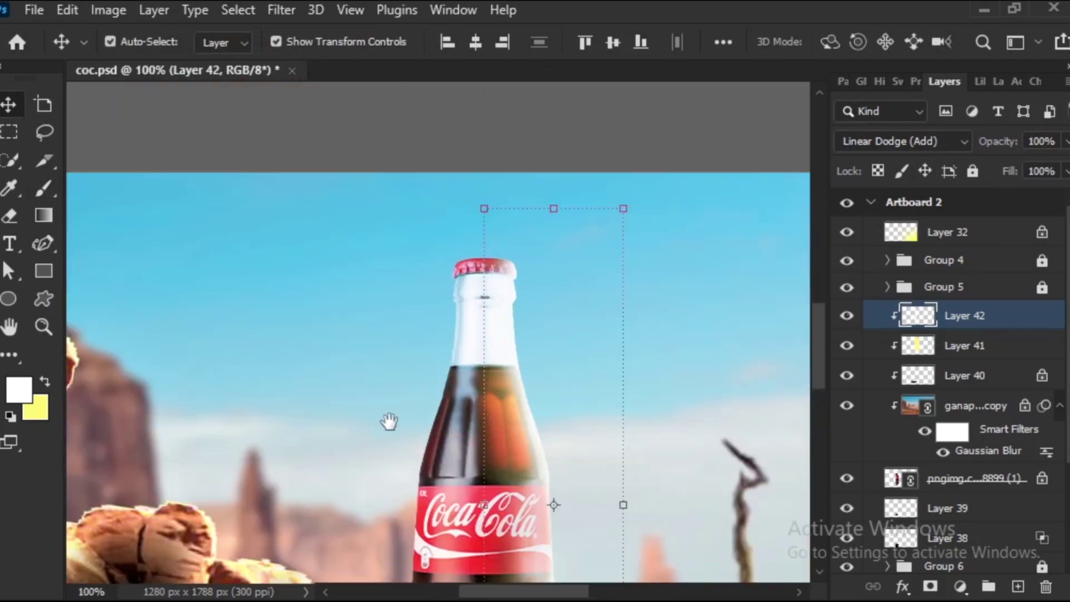
drag(581, 306, 582, 167)
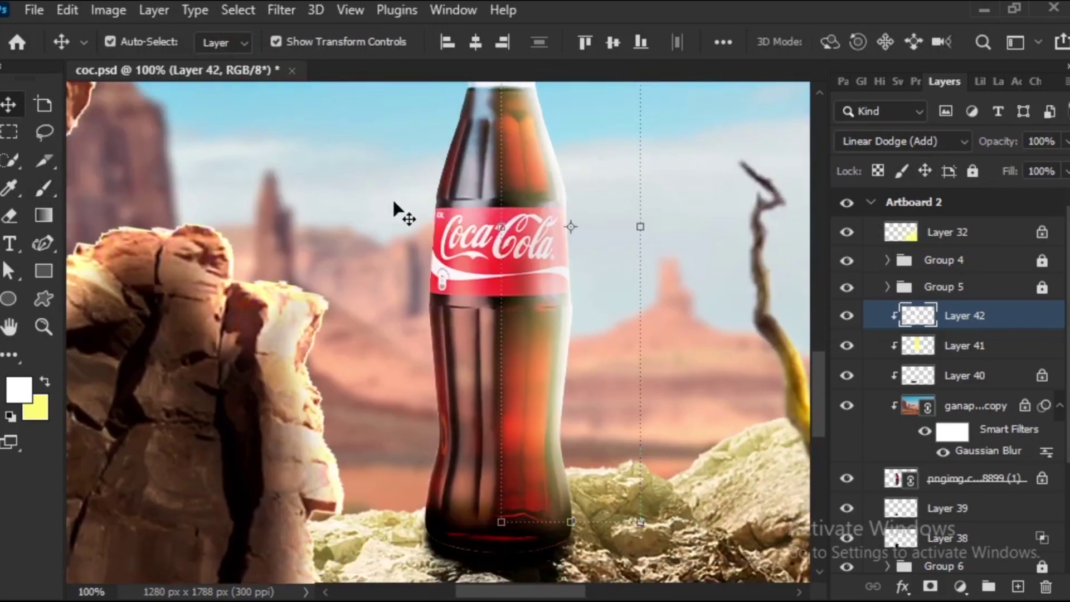
Brighten the bottle's left edge with a white brush stroke.
key(b)
drag(421, 156, 402, 273)
right_click(434, 179)
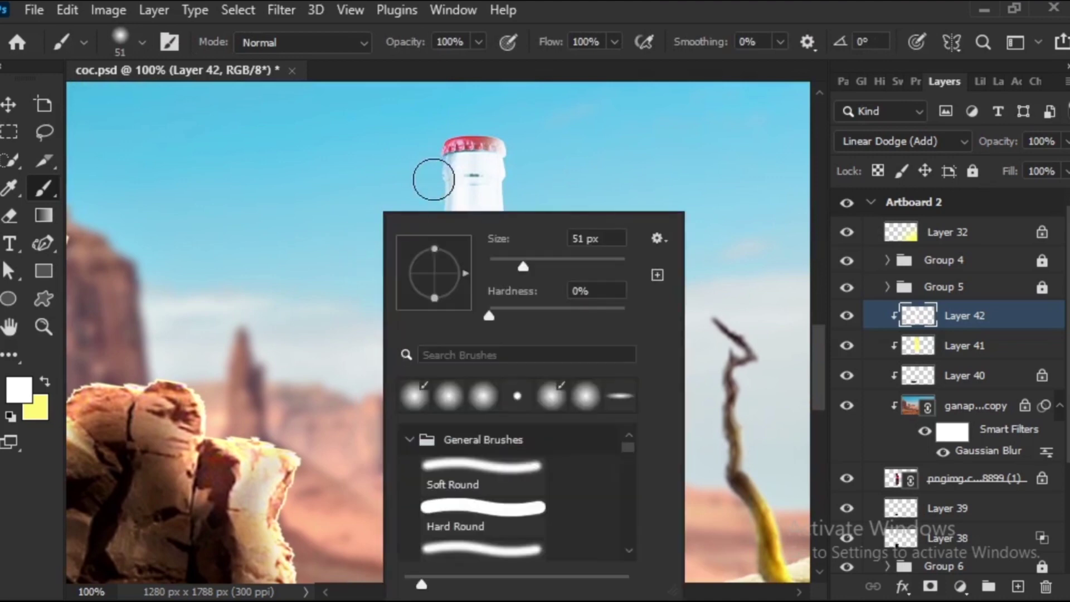
click(405, 206)
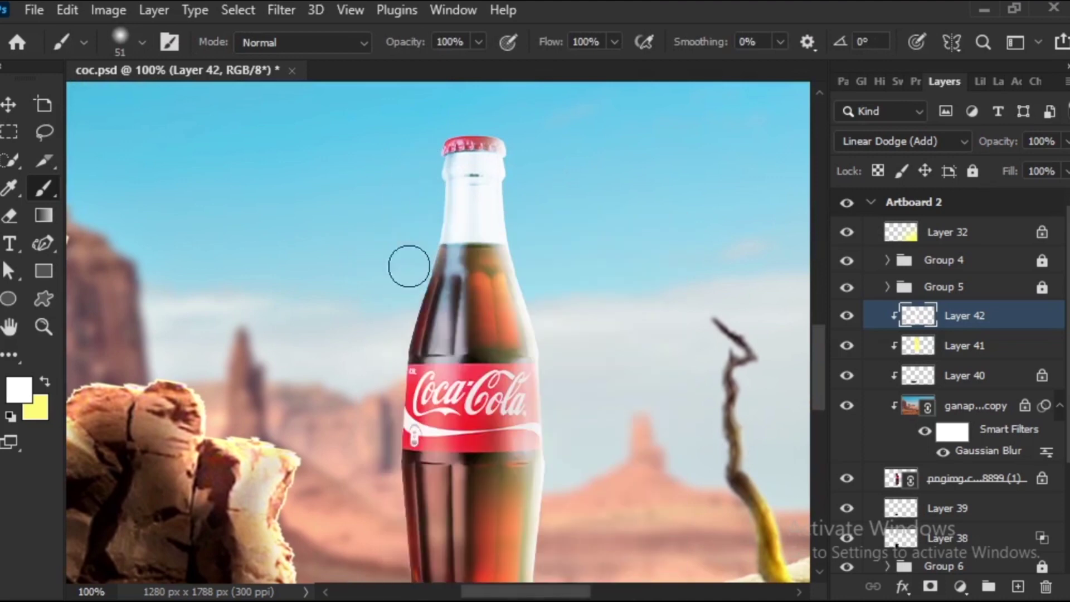
drag(384, 317, 432, 191)
mouse_move(416, 276)
mouse_down()
mouse_move(411, 546)
mouse_move(424, 504)
mouse_up()
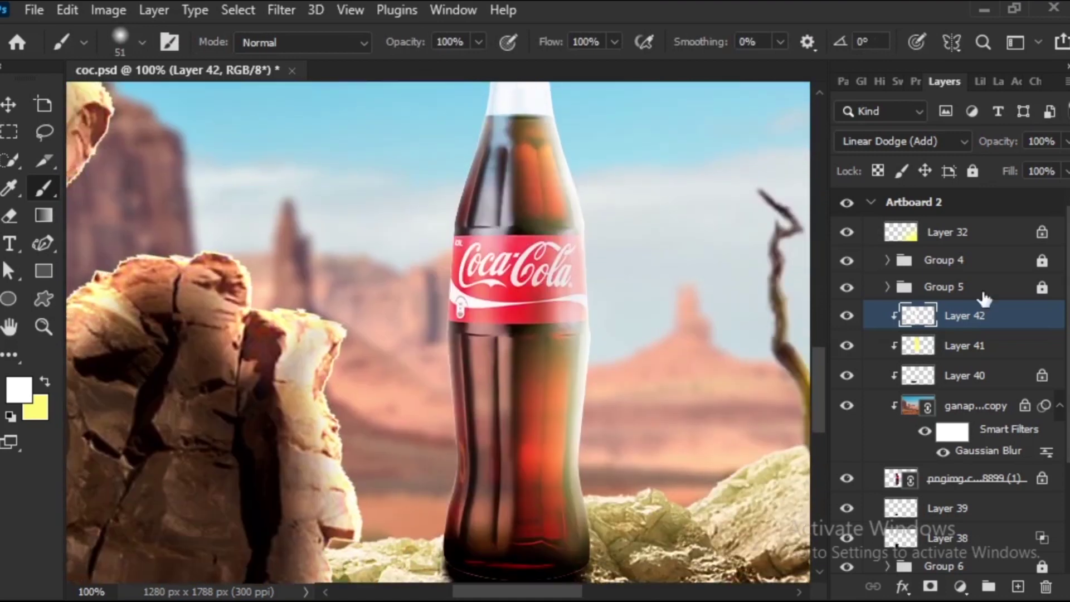
Enlarge the brush to 97 px and add an empty Layer 43 above Layer 42.
click(1012, 347)
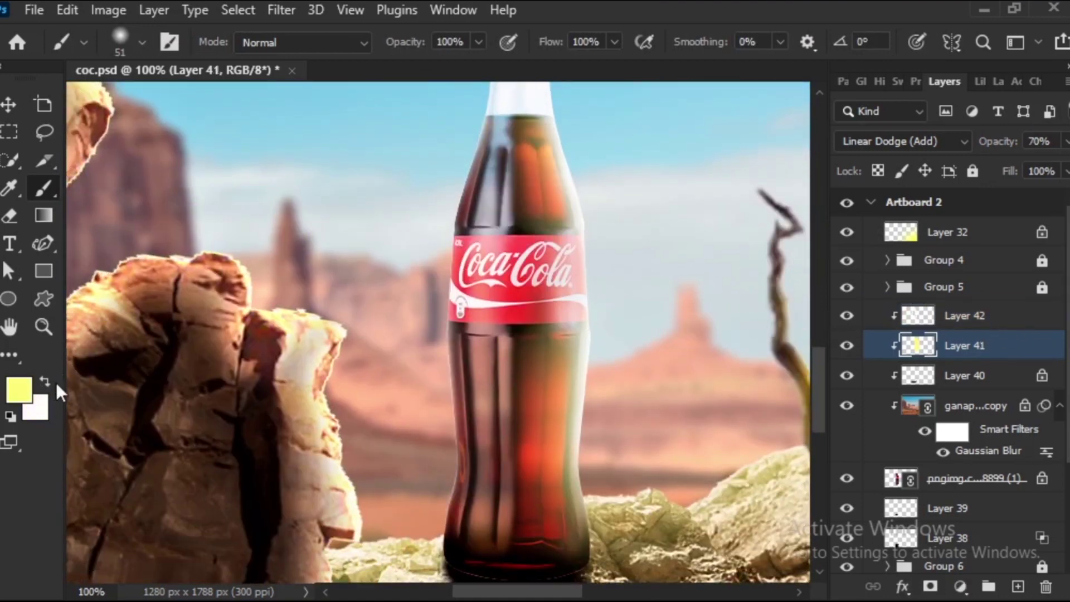
right_click(383, 331)
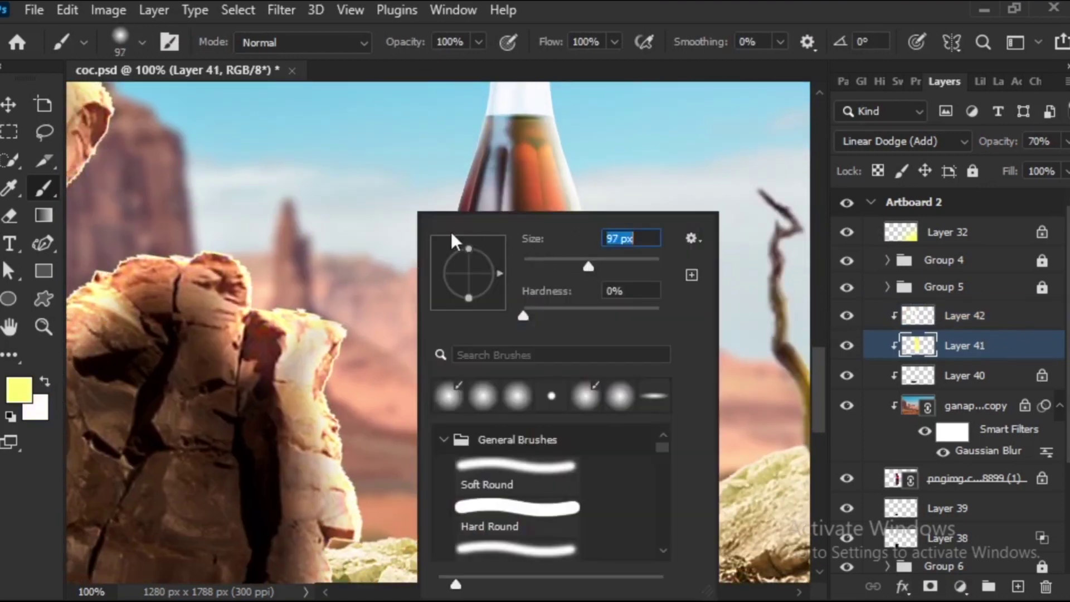
key(Return)
drag(419, 330, 418, 451)
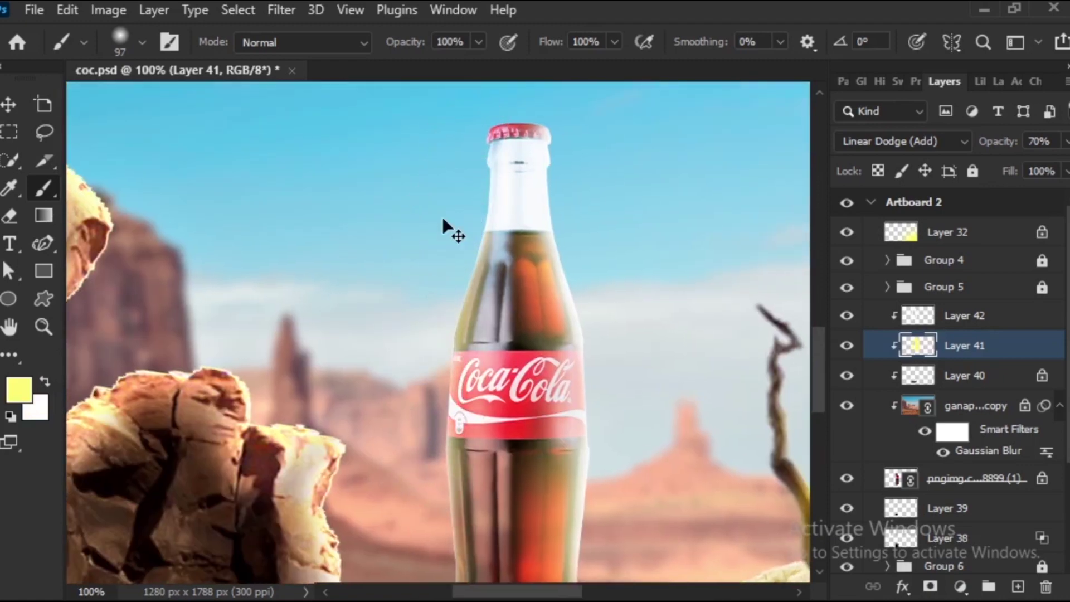
key(ctrl+minus)
key(ctrl+minus)
key(ctrl+minus)
key(ctrl+minus)
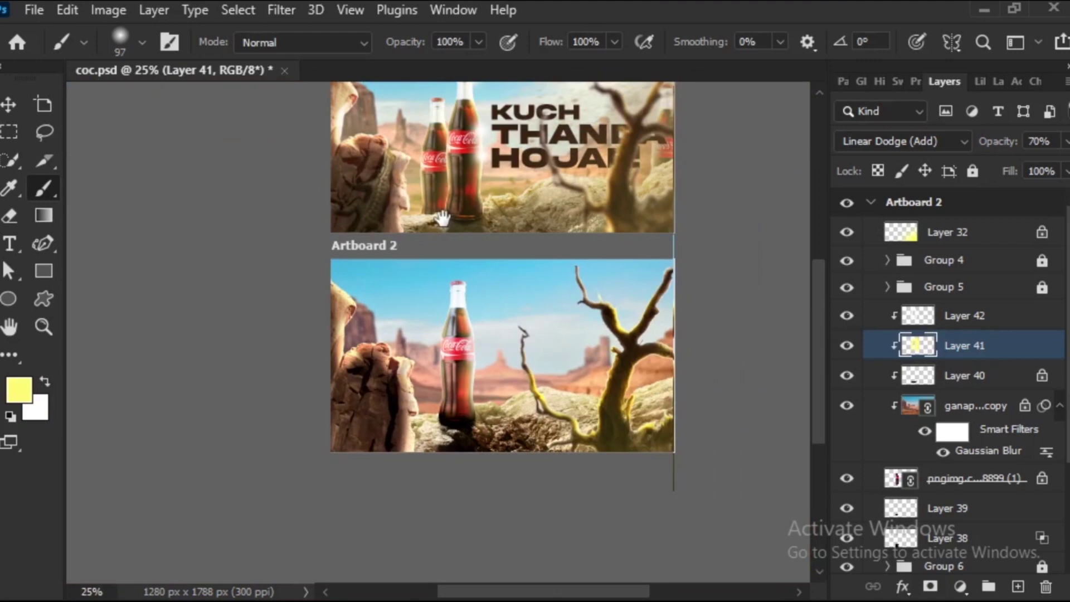
key(ctrl+plus)
key(ctrl+plus)
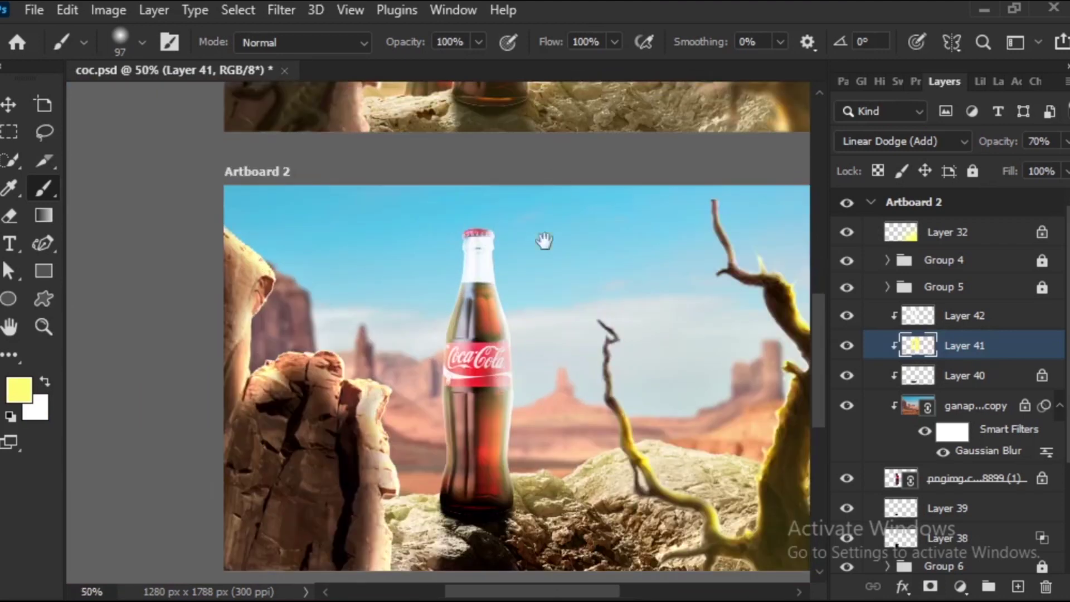
mouse_move(545, 239)
mouse_down()
mouse_move(422, 308)
mouse_move(416, 243)
mouse_up()
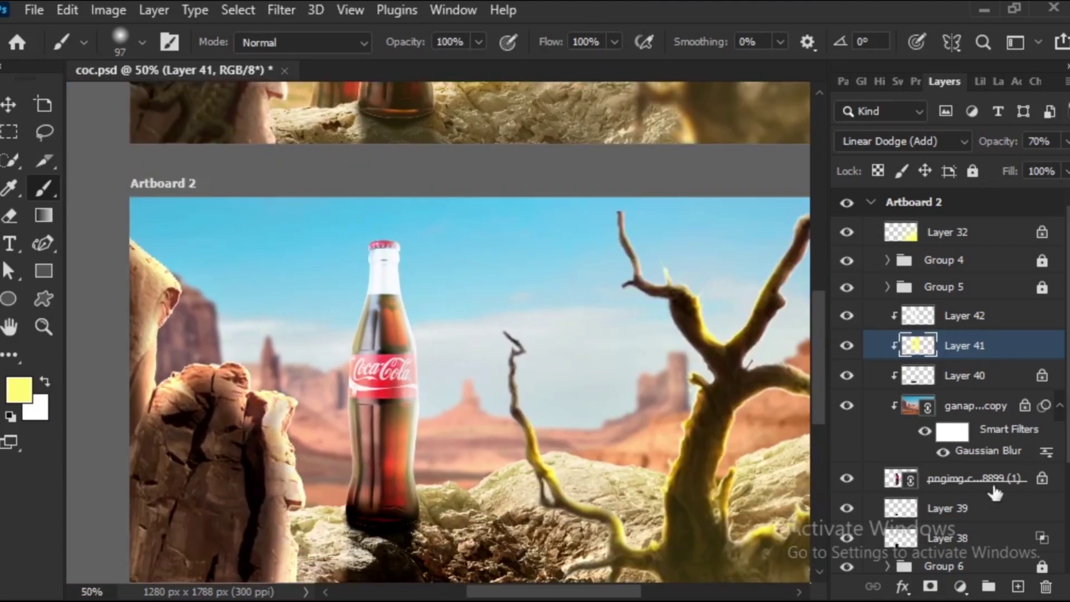
click(997, 320)
click(1018, 586)
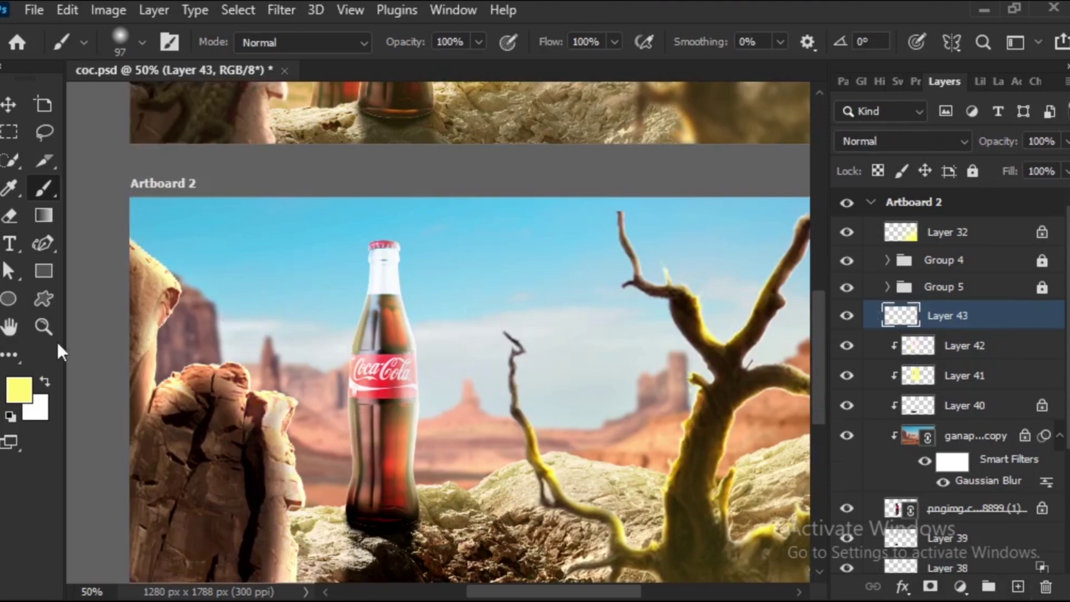
Switch to white with a 58 px brush and zoom in to 200% on the bottle.
click(45, 382)
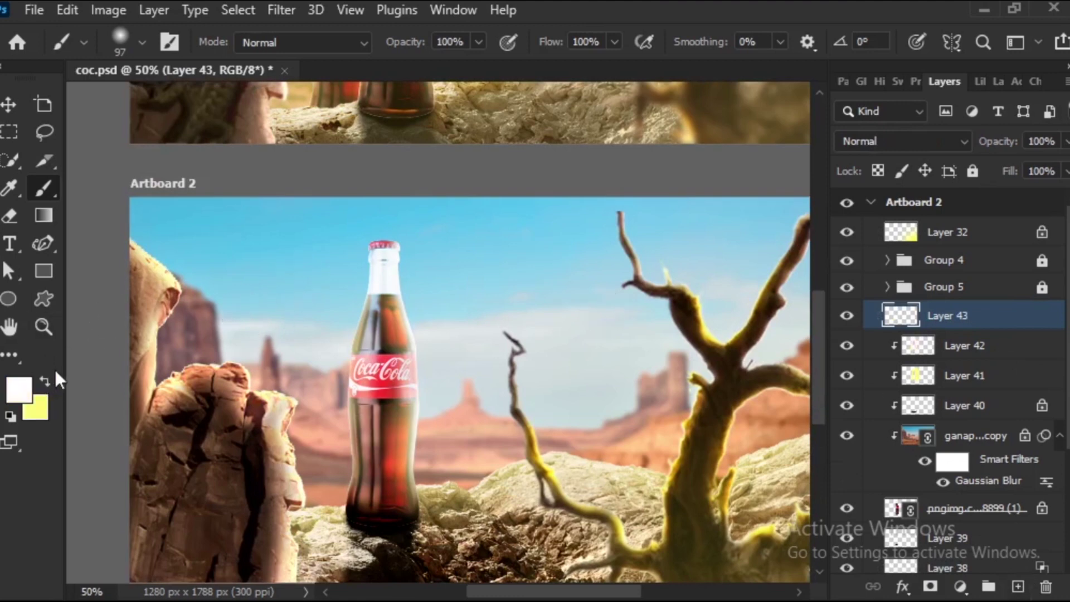
right_click(409, 336)
click(550, 260)
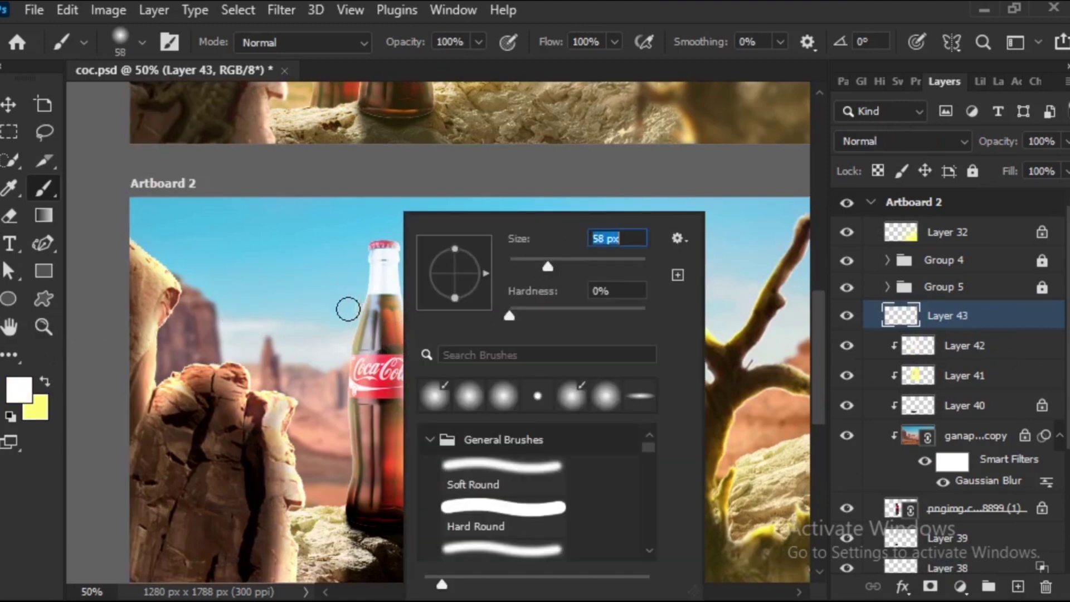
click(394, 275)
key(ctrl+plus)
key(ctrl+plus)
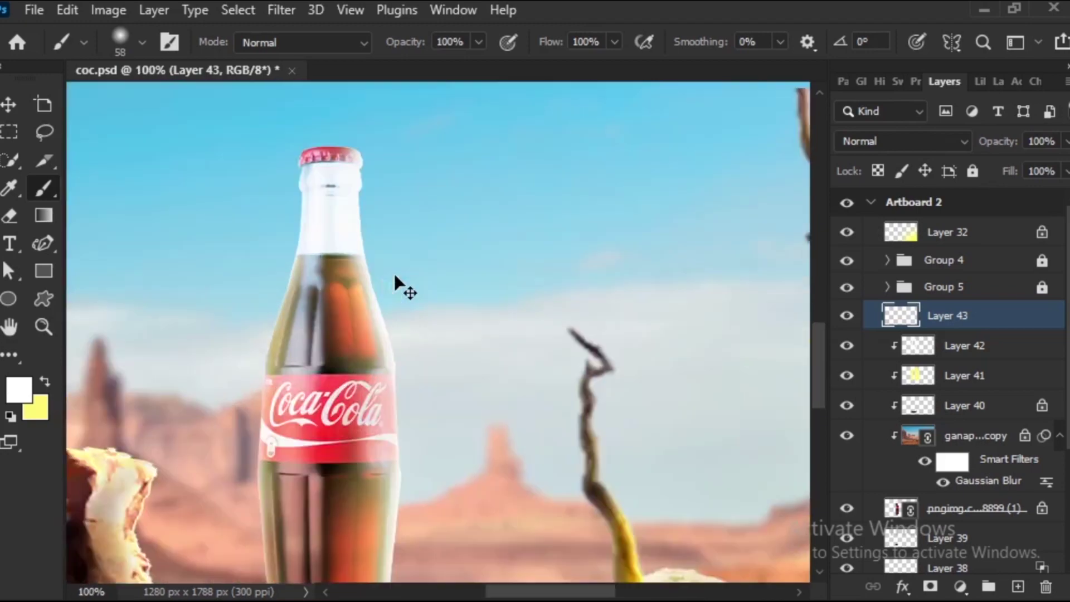
key(ctrl+plus)
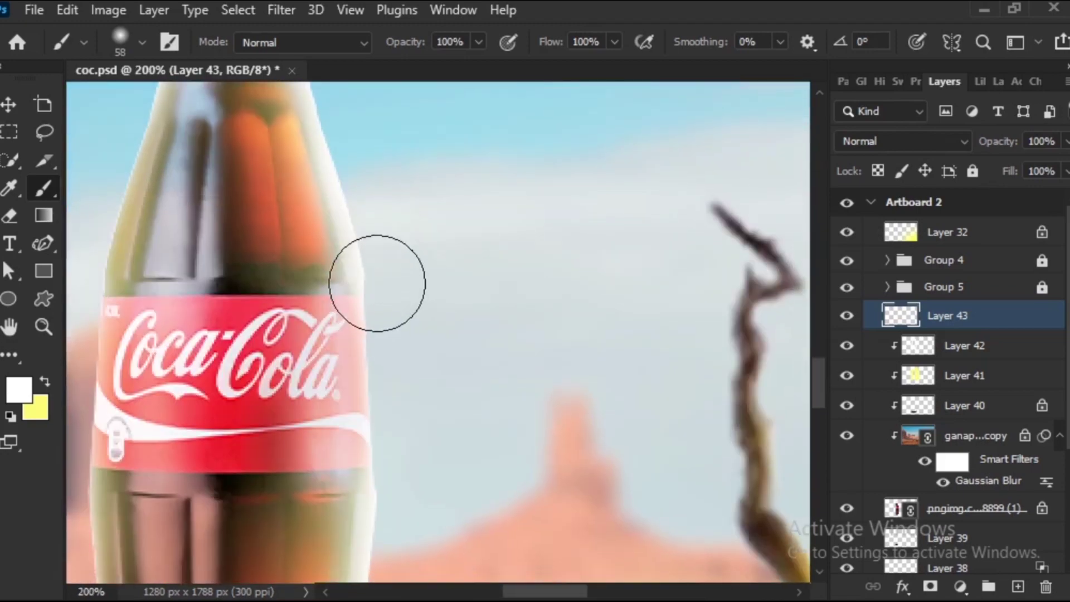
Dab soft white glints on the bottle's right edge beside the label and on the cap.
click(377, 283)
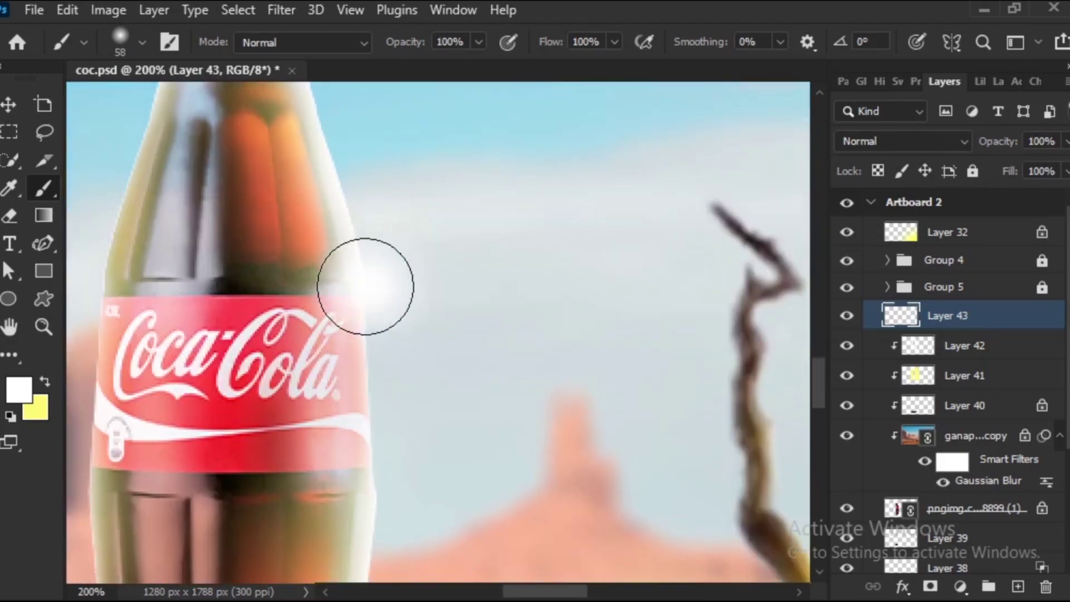
scroll(385, 278, down, 3)
click(406, 279)
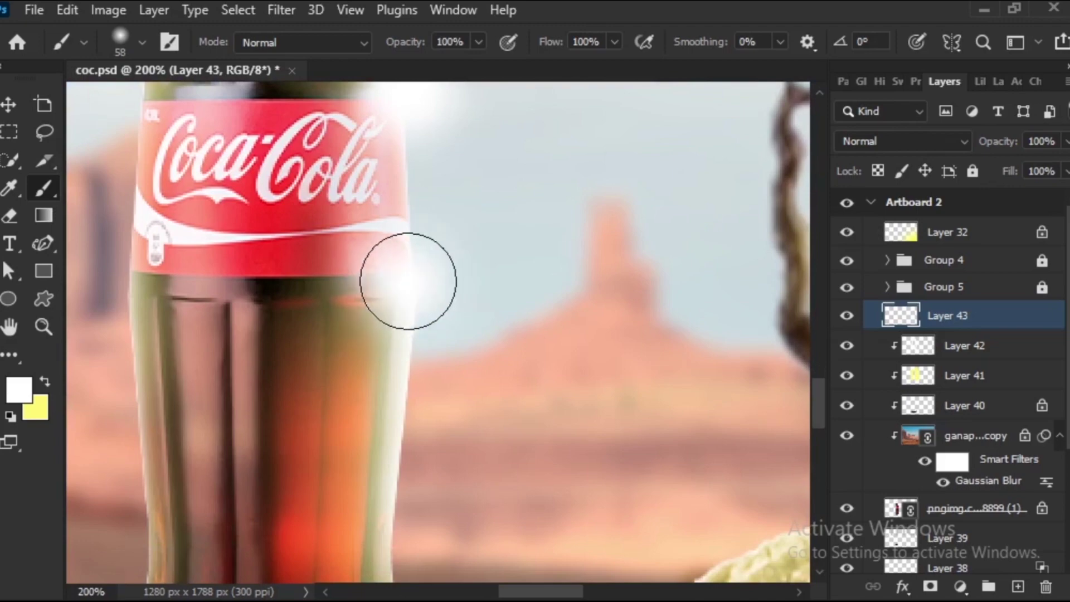
scroll(423, 215, up, 5)
scroll(408, 318, up, 4)
click(357, 240)
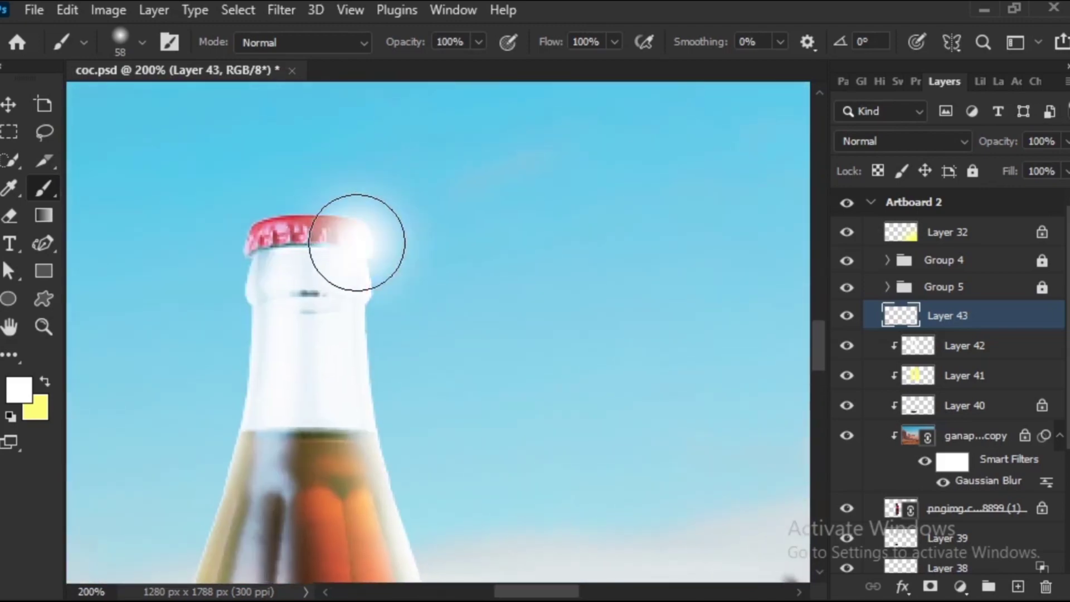
key(ctrl+minus)
key(ctrl+minus)
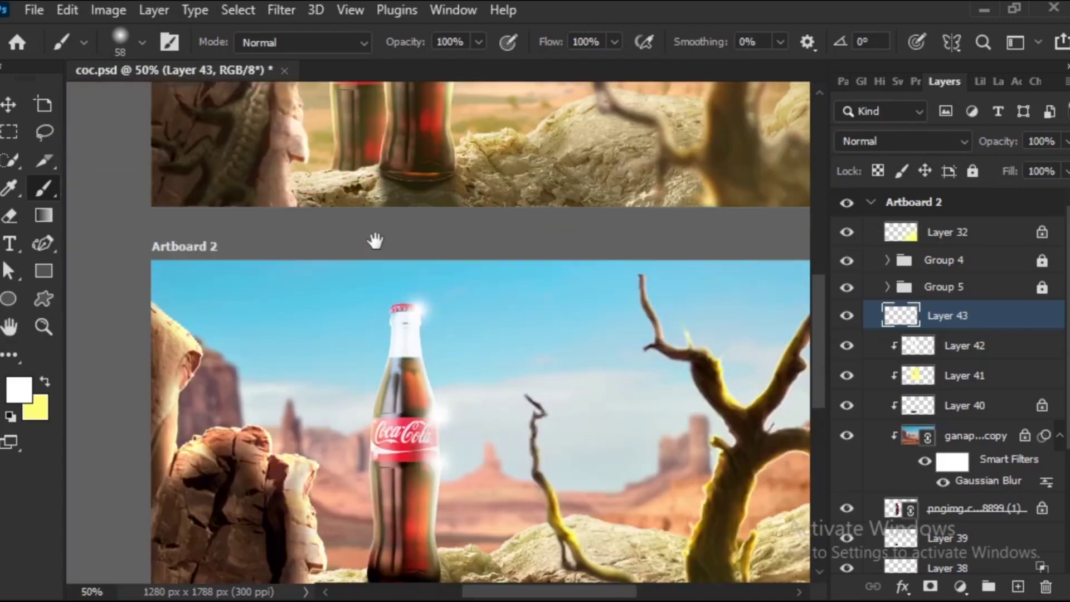
drag(375, 240, 447, 466)
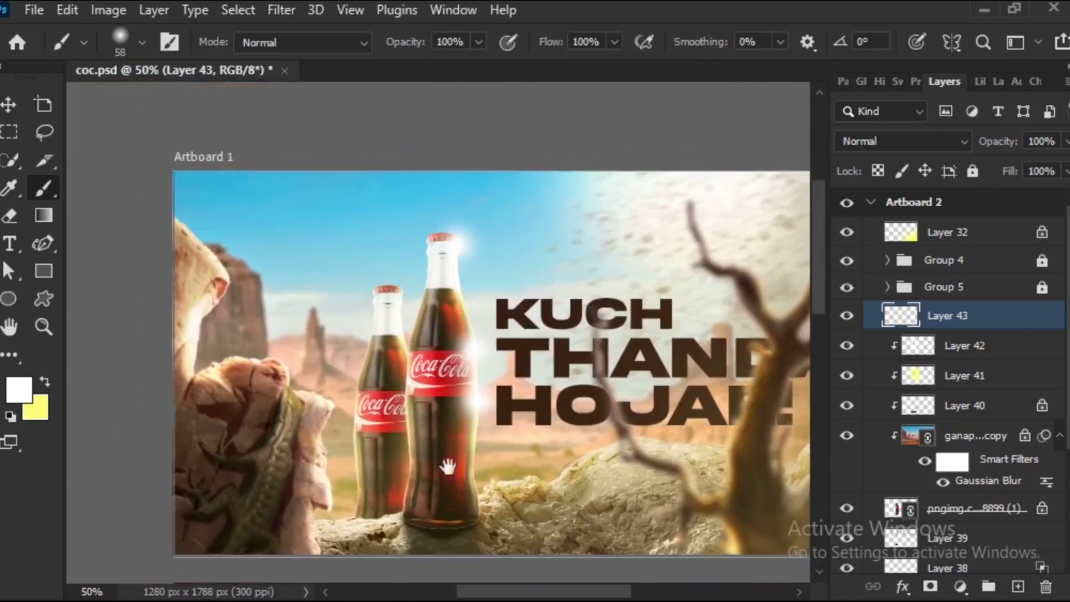
scroll(447, 466, down, 5)
scroll(501, 393, down, 5)
Marquee-select the light layers over the bottle and lock their positions.
scroll(485, 259, up, 5)
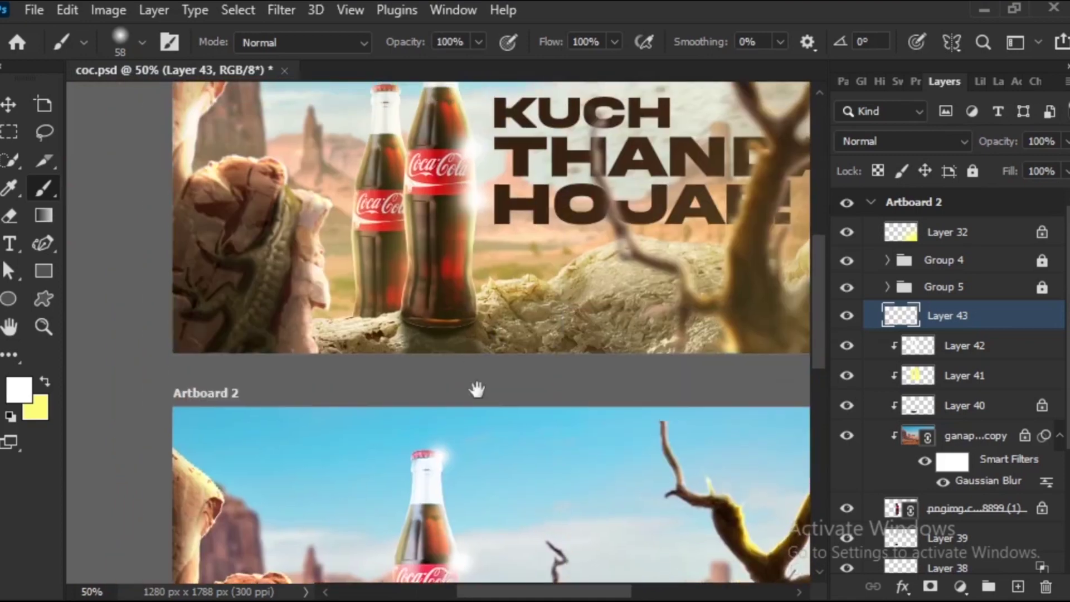
scroll(475, 387, down, 3)
scroll(475, 387, down, 3)
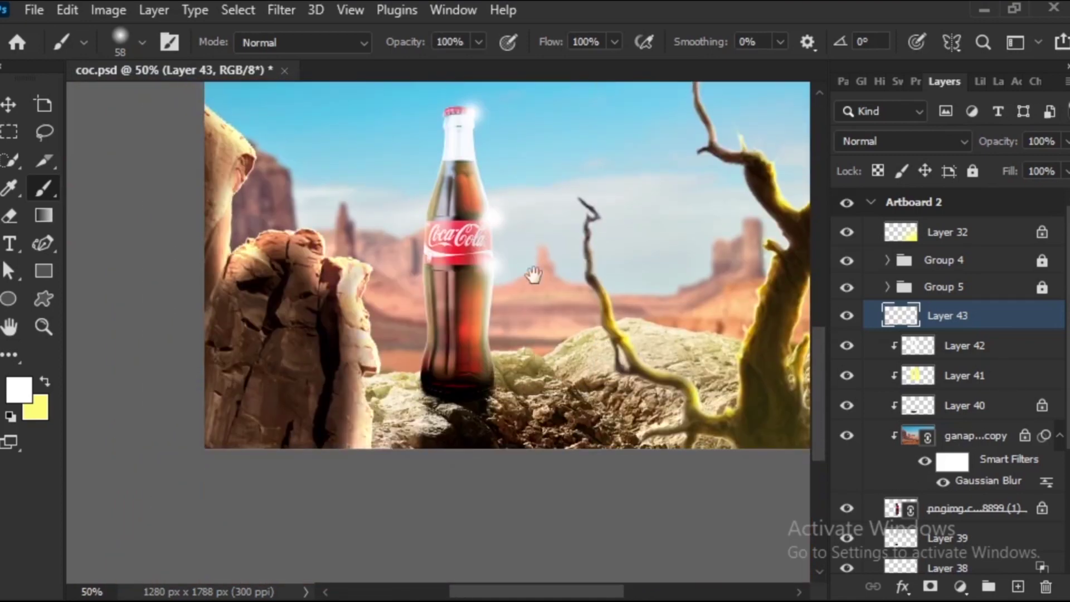
scroll(533, 274, up, 3)
key(v)
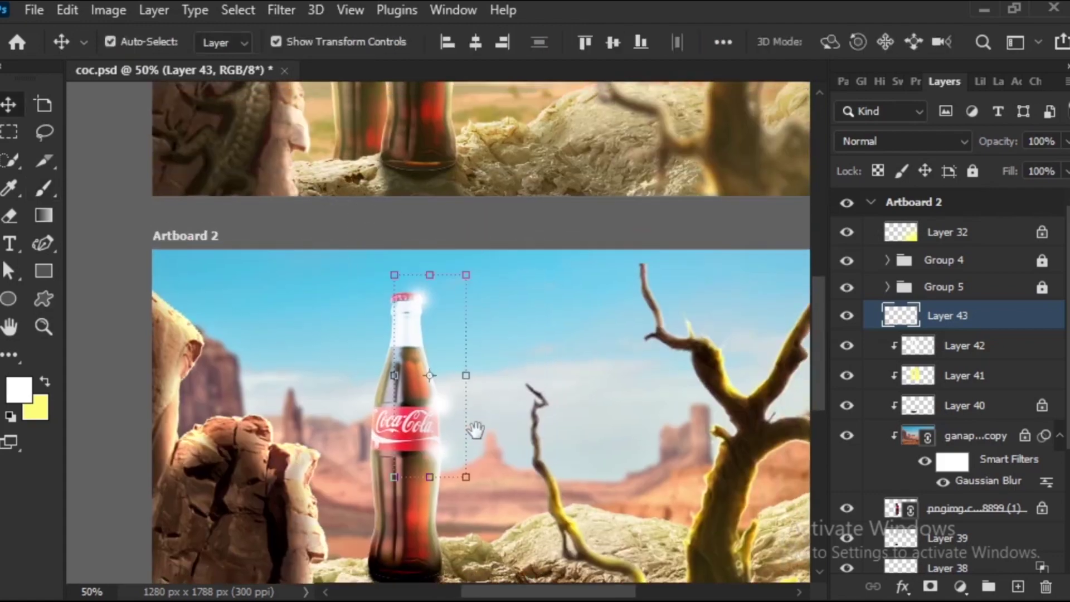
scroll(480, 435, down, 4)
click(342, 540)
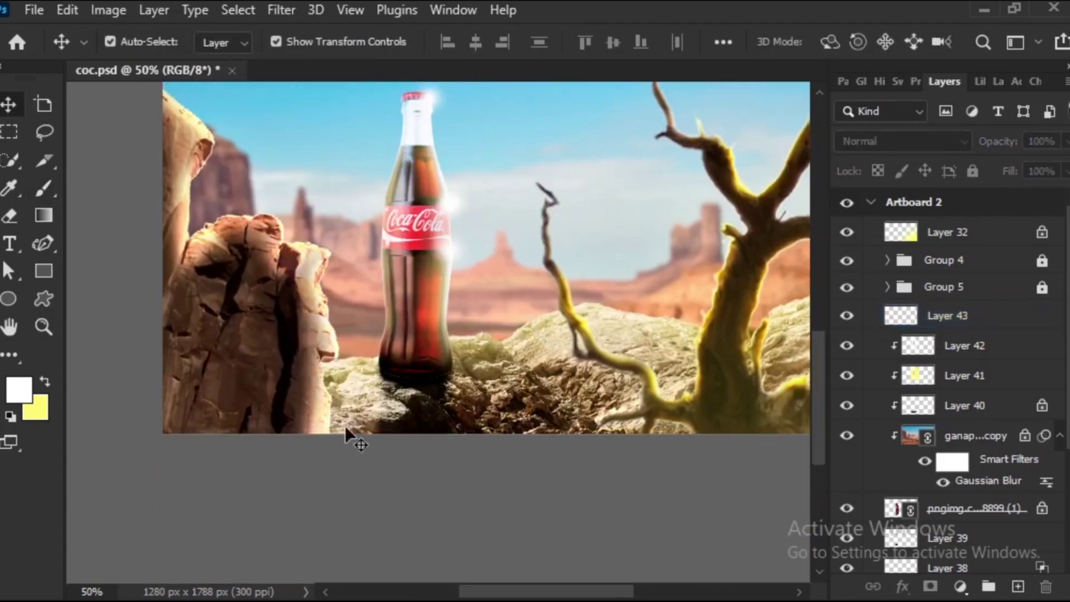
drag(262, 560, 585, 96)
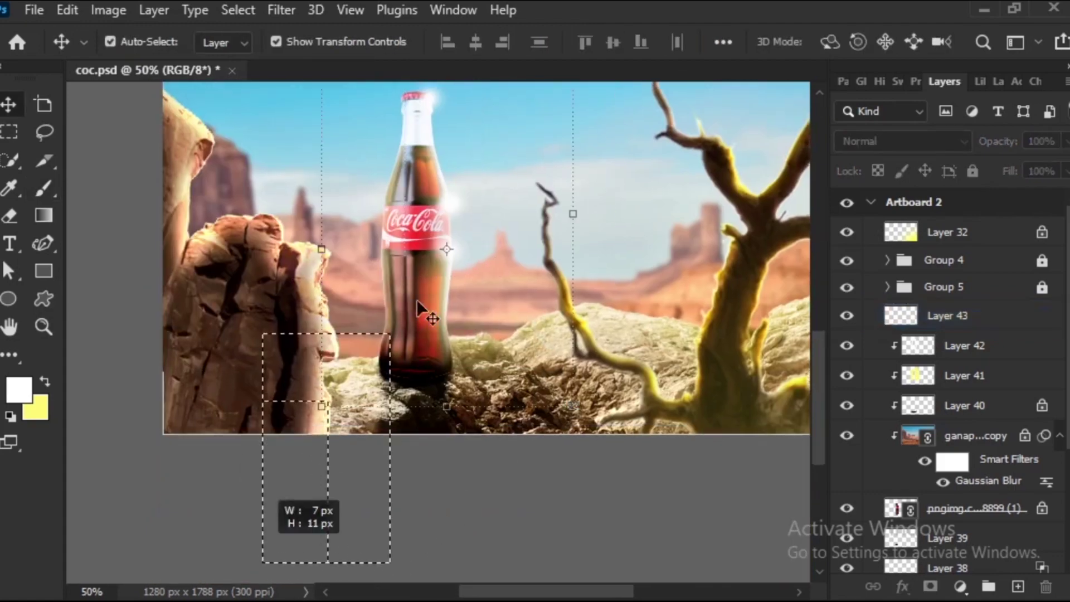
click(930, 167)
click(602, 325)
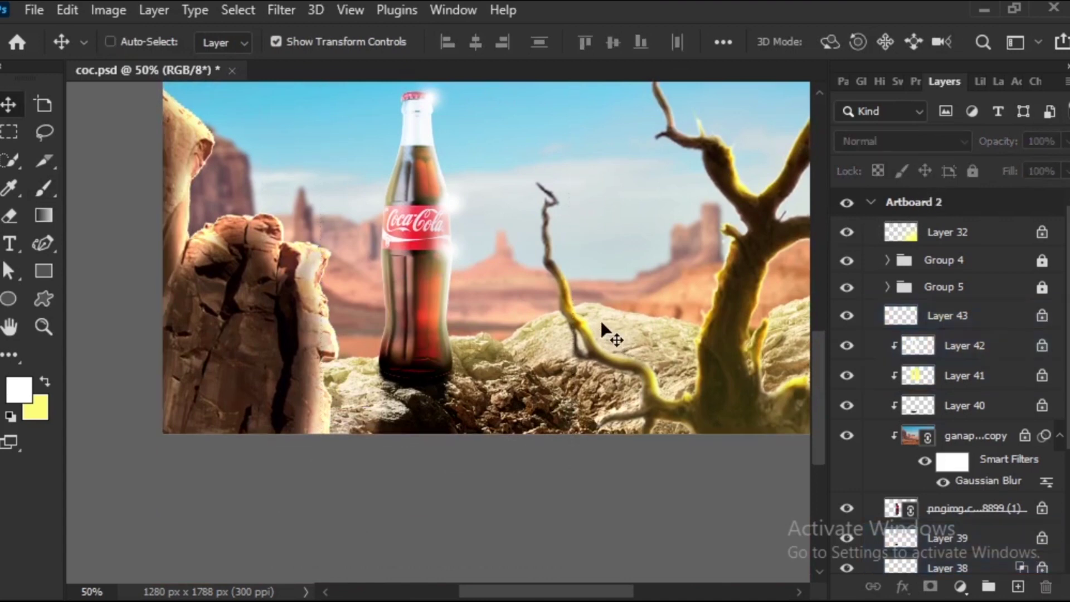
Zoom and pan to compare Artboard 2's bottle with Artboard 1's finished bottles.
key(ctrl+minus)
drag(403, 314, 410, 420)
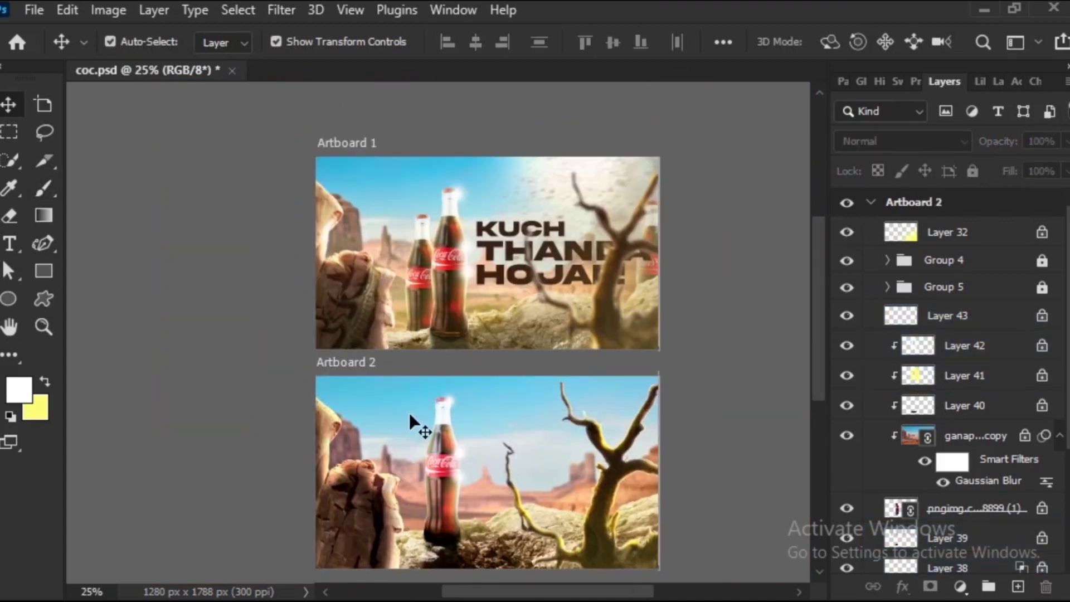
key(ctrl+plus)
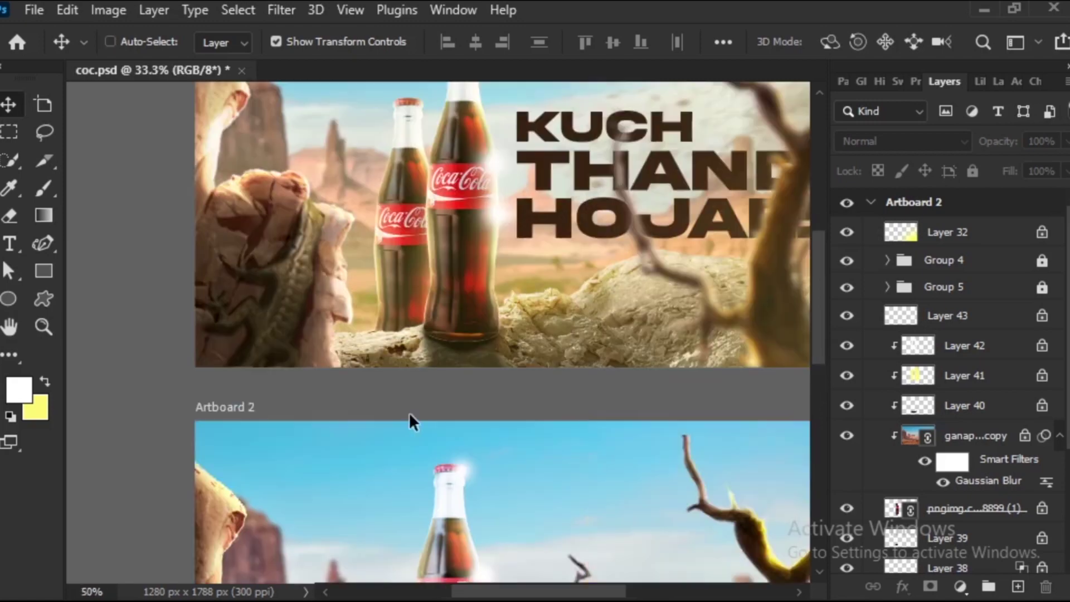
key(ctrl+plus)
scroll(408, 413, up, 3)
scroll(397, 424, up, 3)
scroll(397, 427, down, 3)
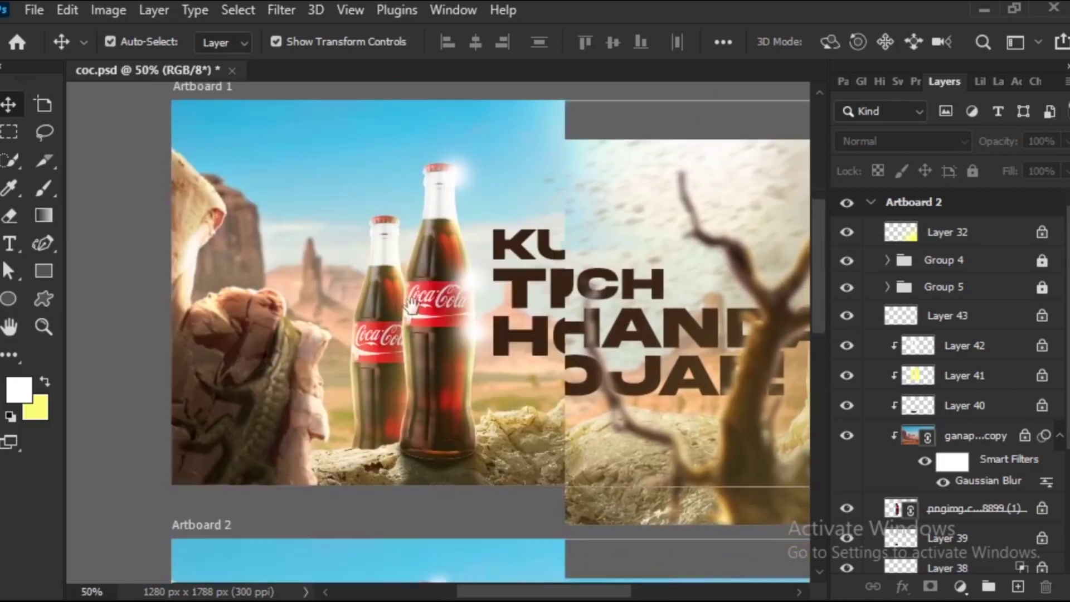
scroll(418, 334, down, 3)
scroll(446, 223, down, 3)
mouse_move(440, 275)
mouse_down()
mouse_move(449, 242)
mouse_move(468, 423)
mouse_move(444, 559)
mouse_up()
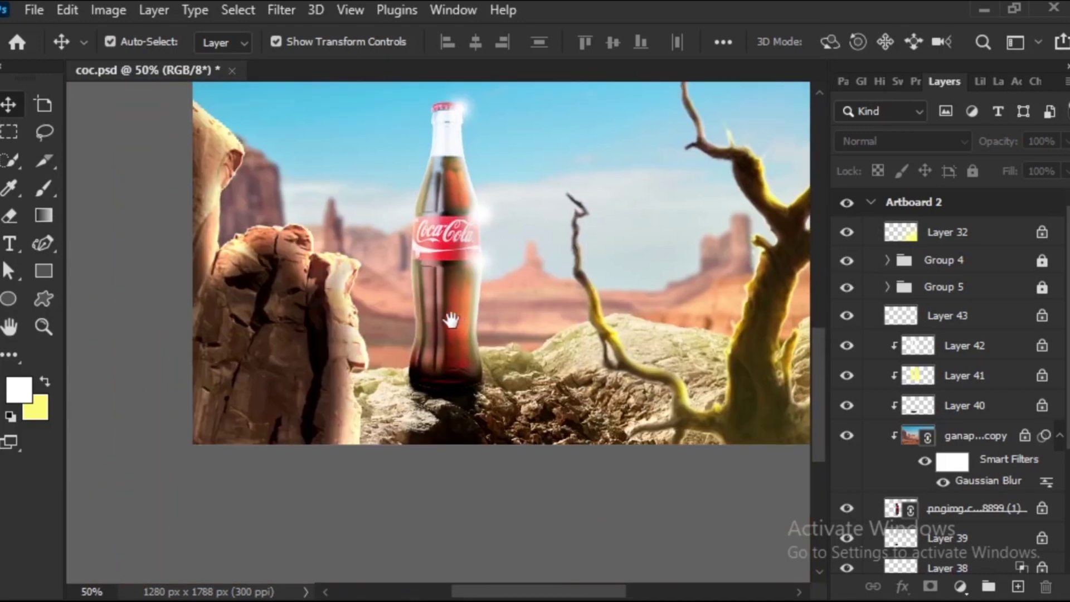
mouse_move(449, 313)
mouse_down()
mouse_move(457, 518)
mouse_move(478, 580)
mouse_move(463, 527)
mouse_move(501, 370)
mouse_up()
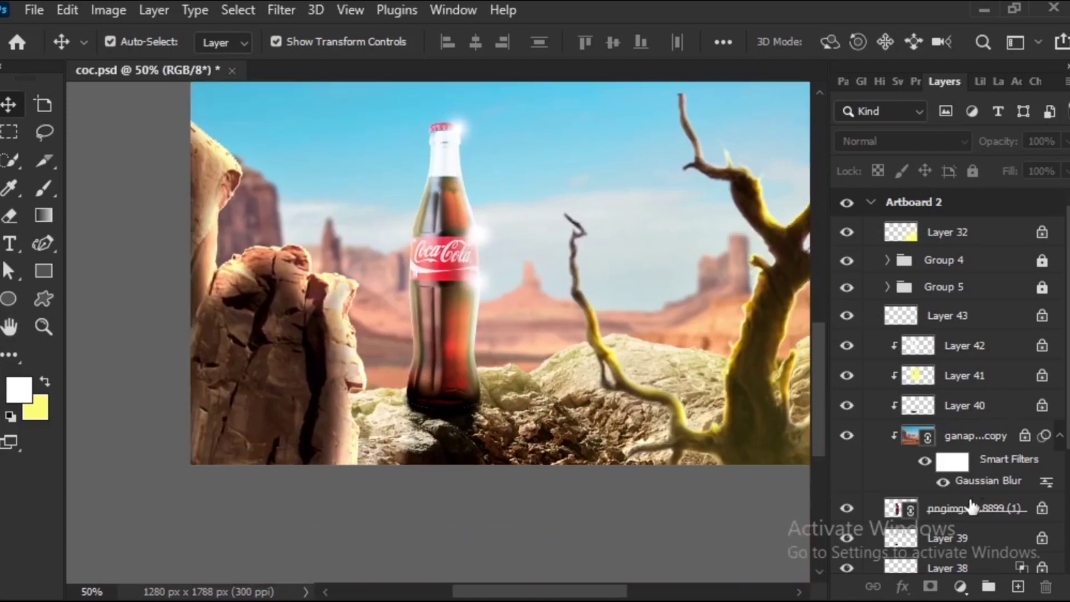
Group the pngimg bottle layer with Layers 38–42 into one group.
scroll(972, 431, down, 3)
click(955, 437)
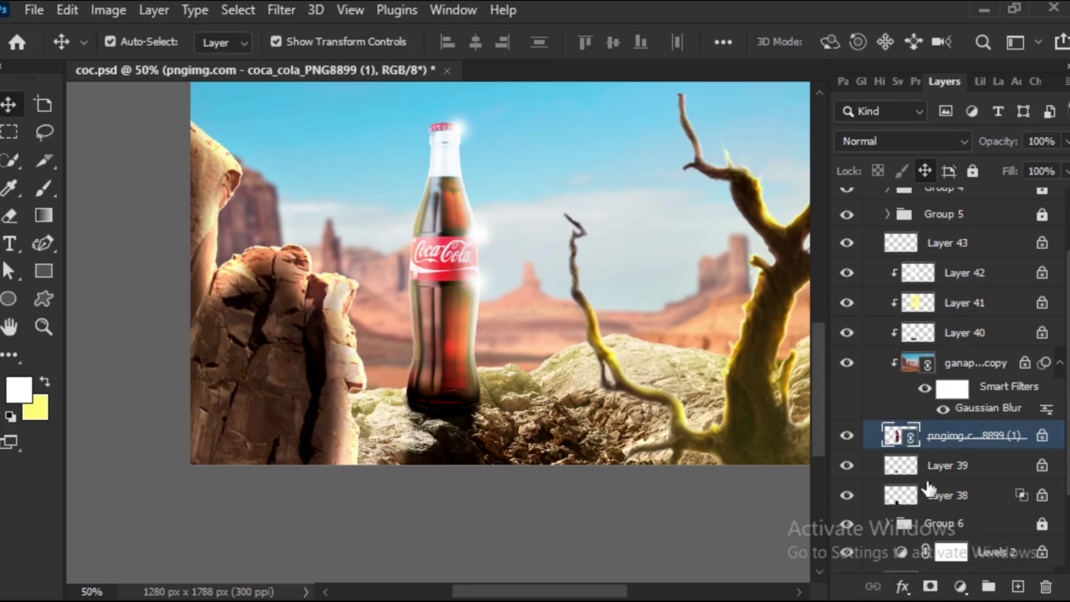
click(942, 499)
shift+click(963, 278)
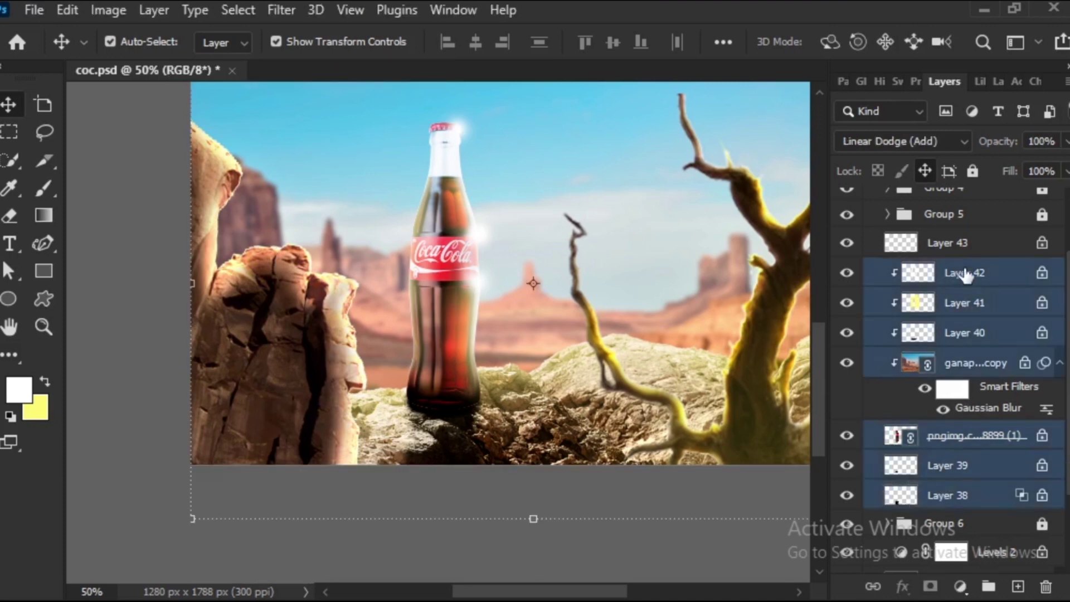
key(ctrl+g)
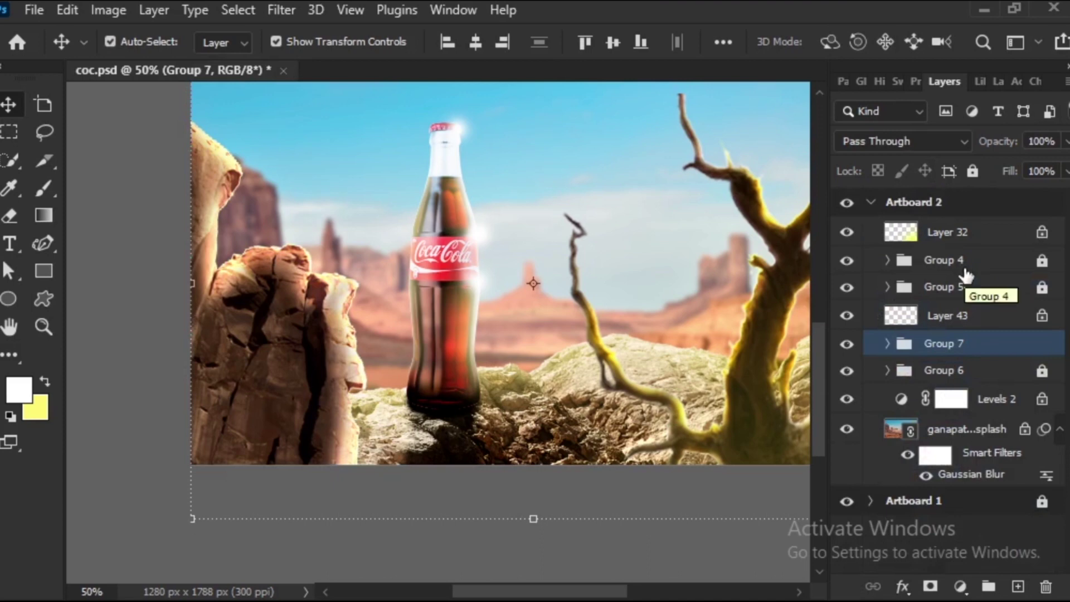
key(ctrl)
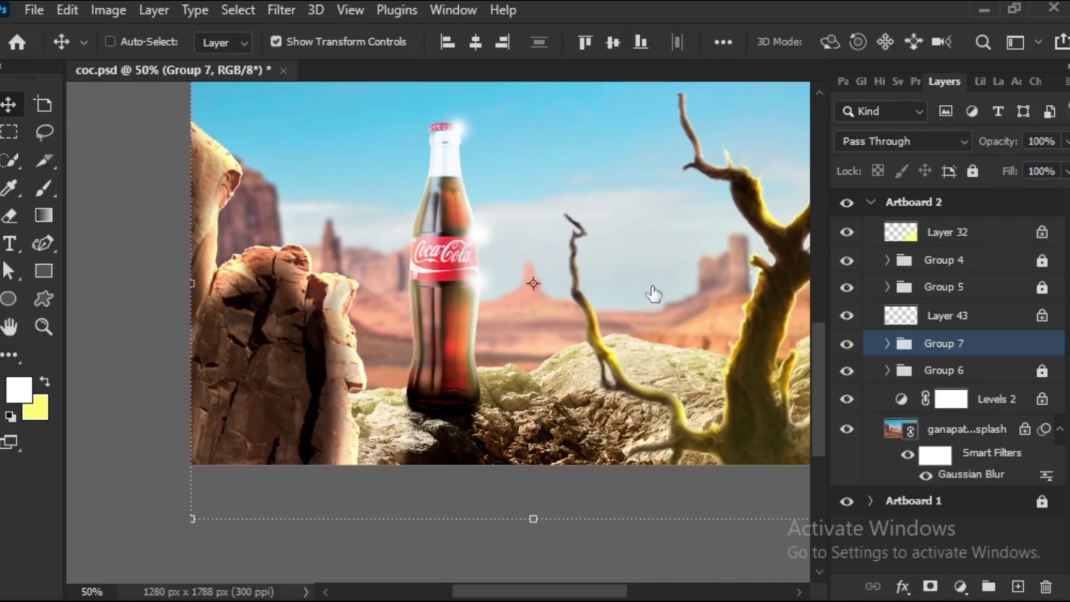
Duplicate the bottle group and move Group 7 below Group 6.
key(ctrl+j)
drag(508, 328, 550, 340)
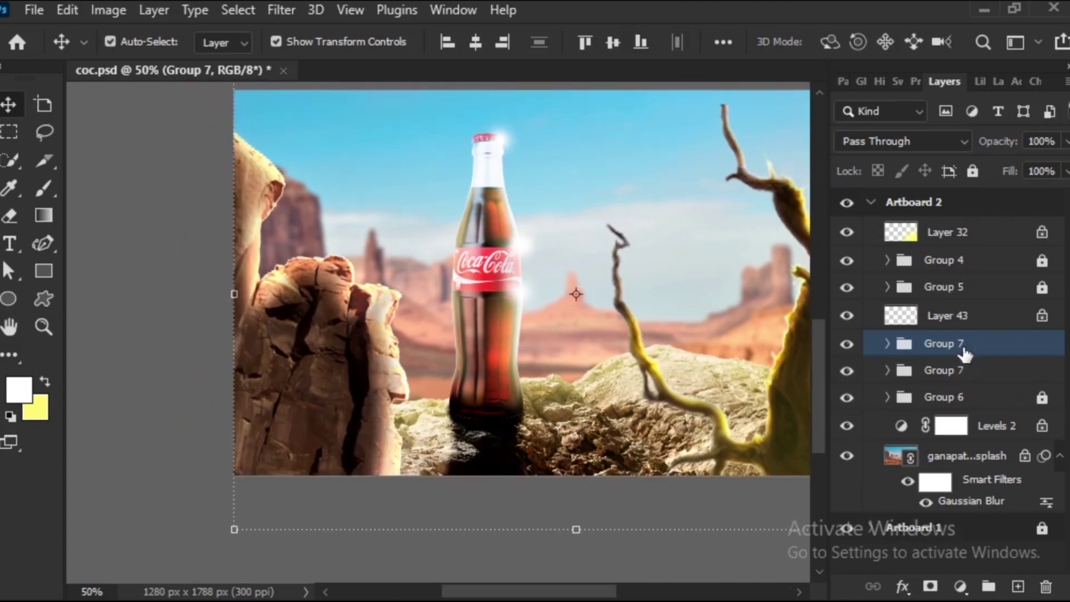
drag(964, 350, 959, 408)
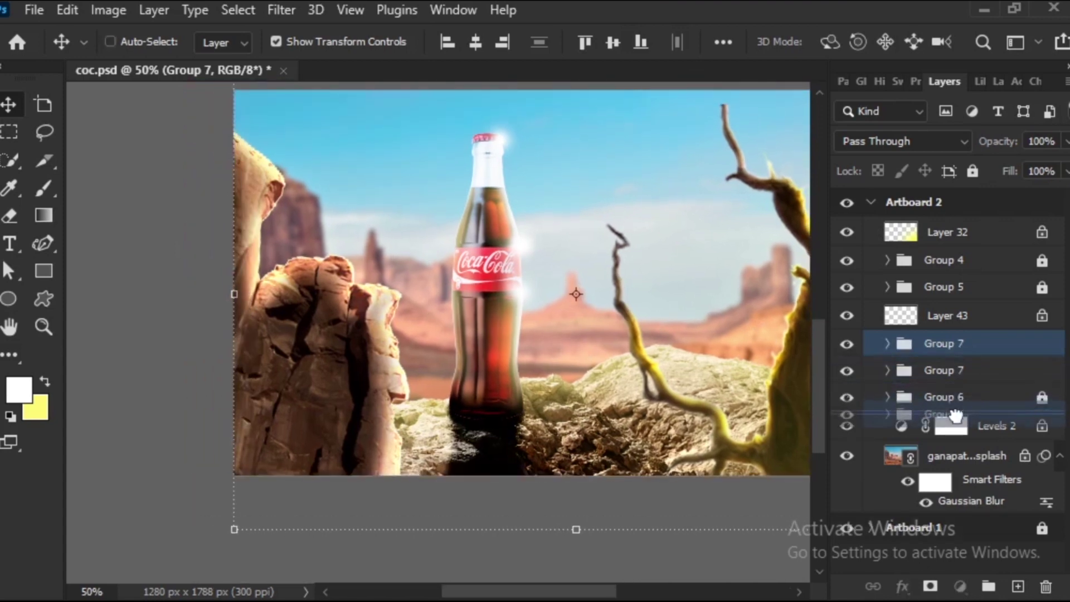
scroll(545, 337, left, 3)
Unlock the position of Layers 42–38 inside Group 7 after the locked-layer warning.
drag(545, 337, 489, 368)
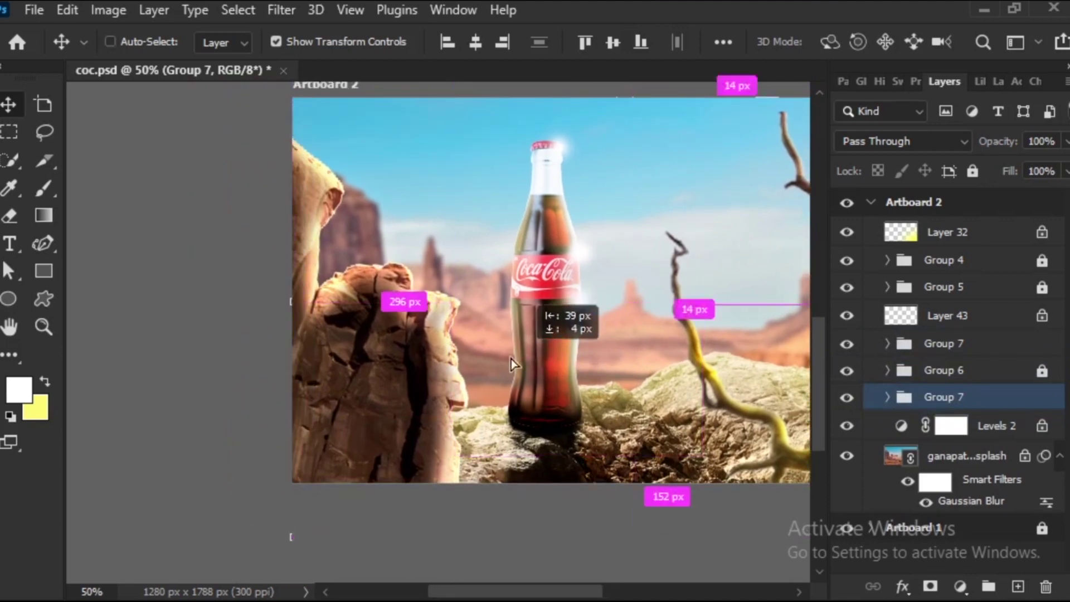
click(534, 254)
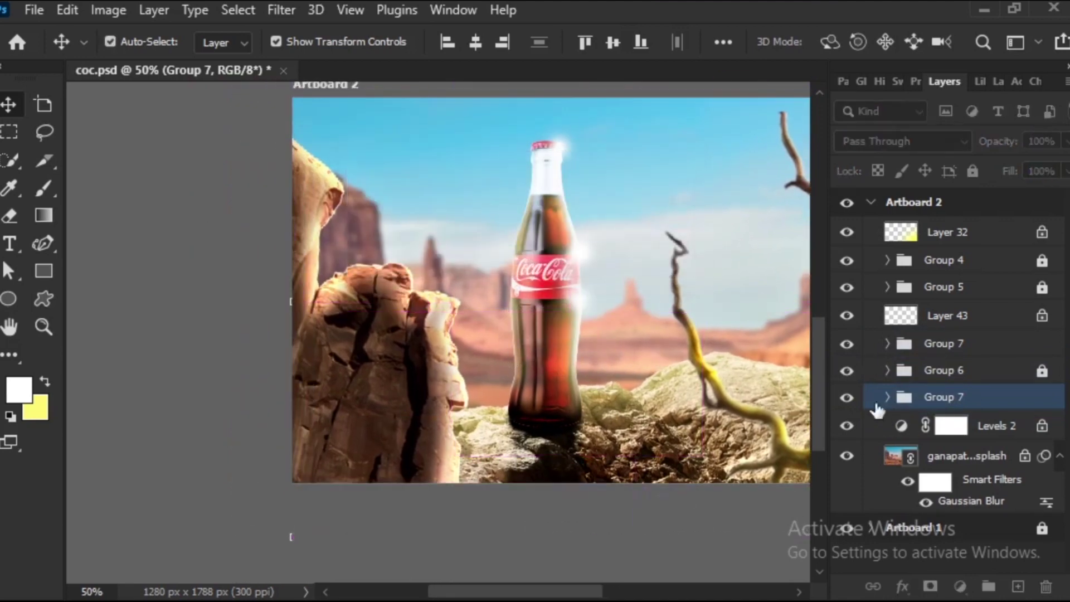
click(887, 396)
scroll(1026, 414, down, 3)
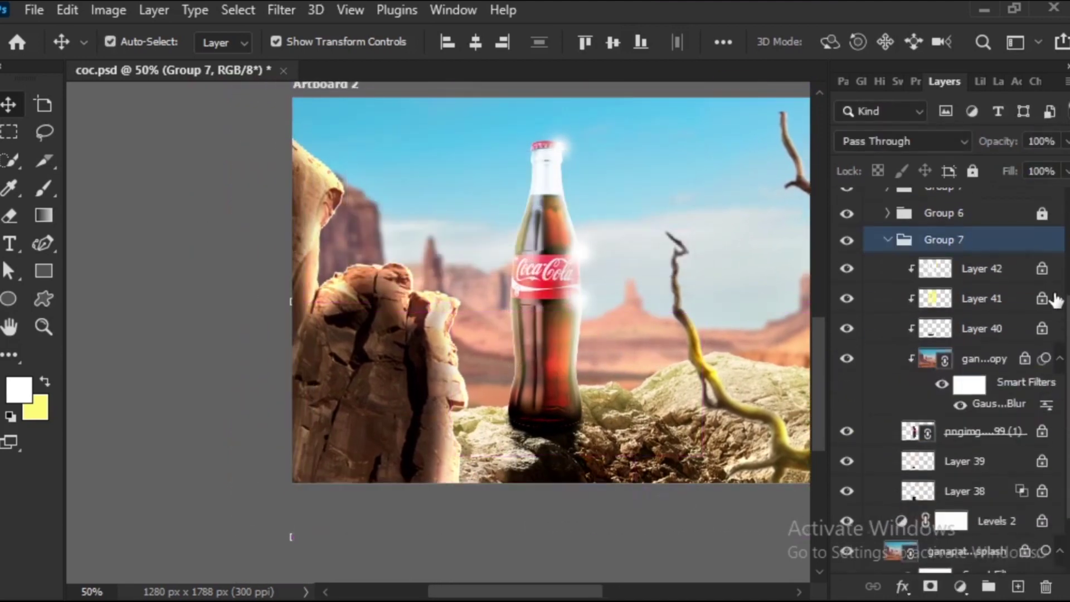
click(1025, 277)
scroll(1027, 368, down, 2)
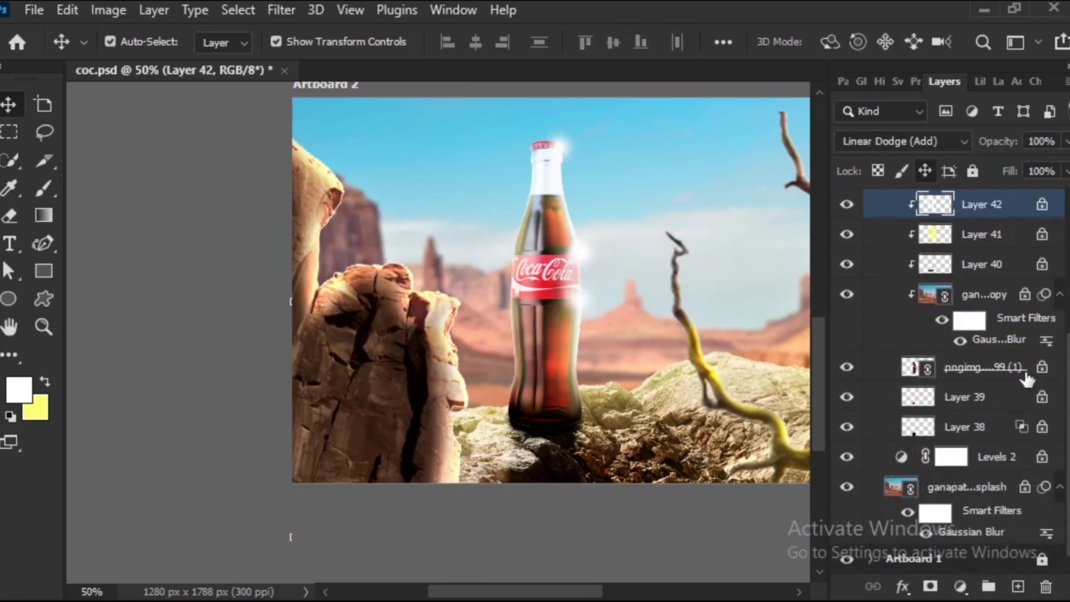
shift+click(989, 422)
click(925, 171)
Move the duplicate bottle group left, behind the main bottle.
scroll(992, 352, up, 2)
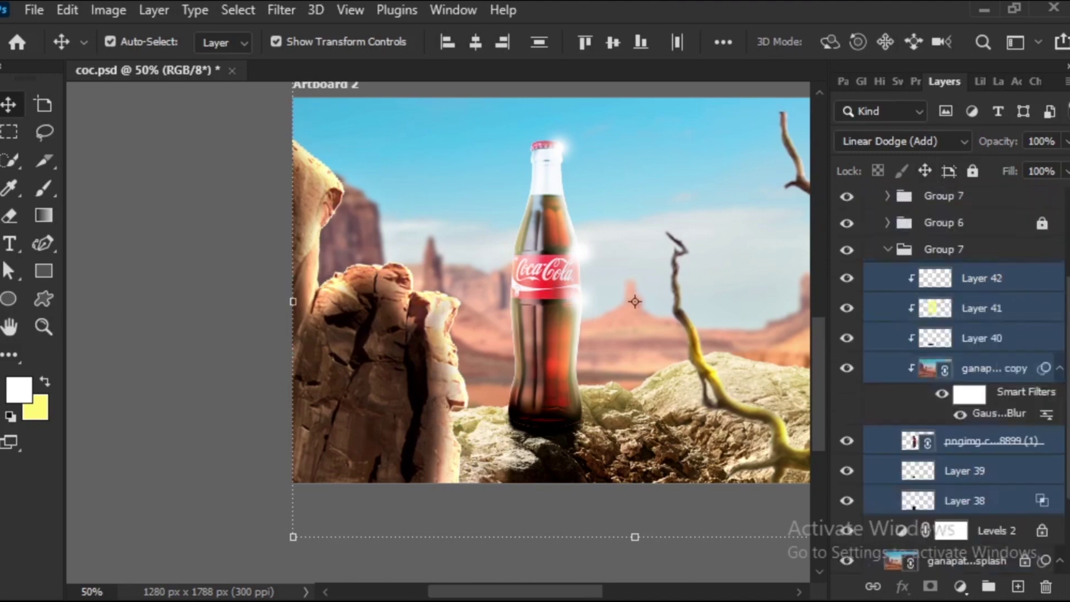
scroll(916, 352, up, 3)
click(893, 379)
scroll(636, 289, down, 3)
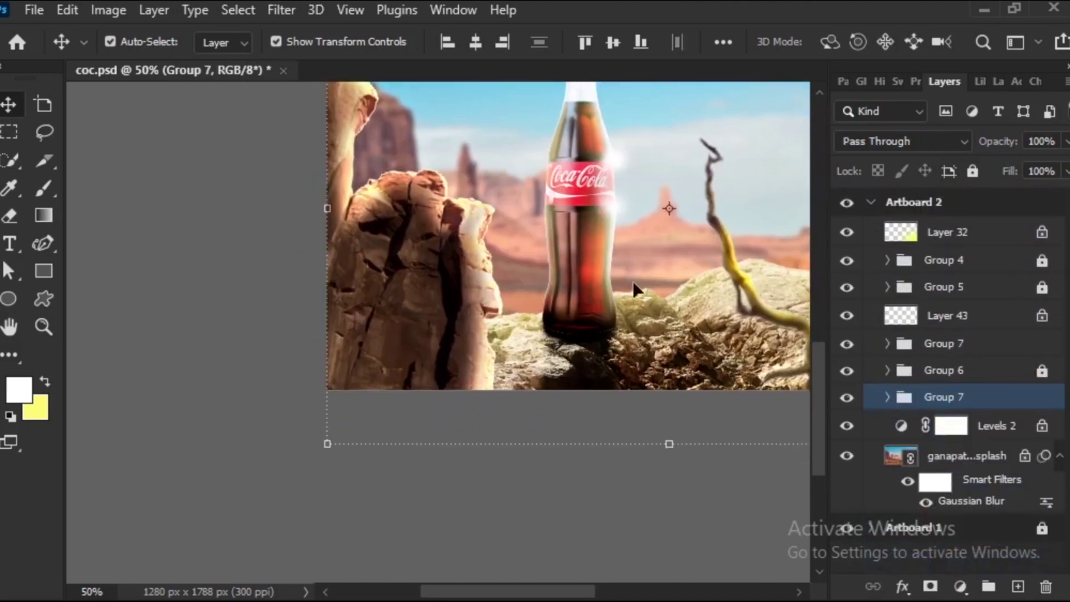
mouse_move(636, 289)
mouse_down()
mouse_move(519, 315)
mouse_move(519, 340)
mouse_up()
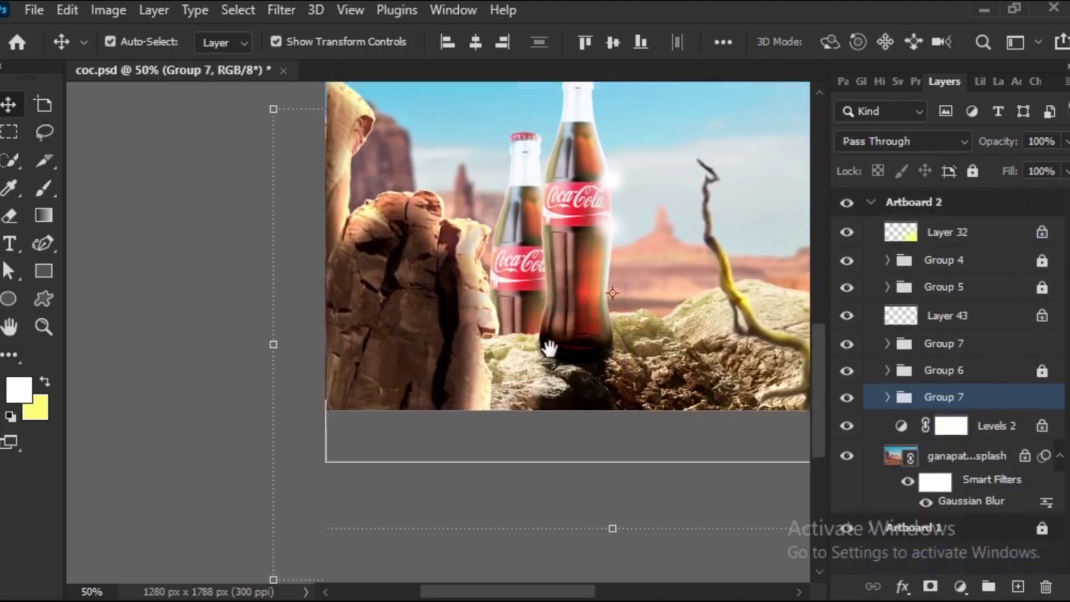
Scale the back bottle proportionally smaller and raise it onto the rocks.
scroll(634, 372, up, 3)
drag(615, 184, 617, 249)
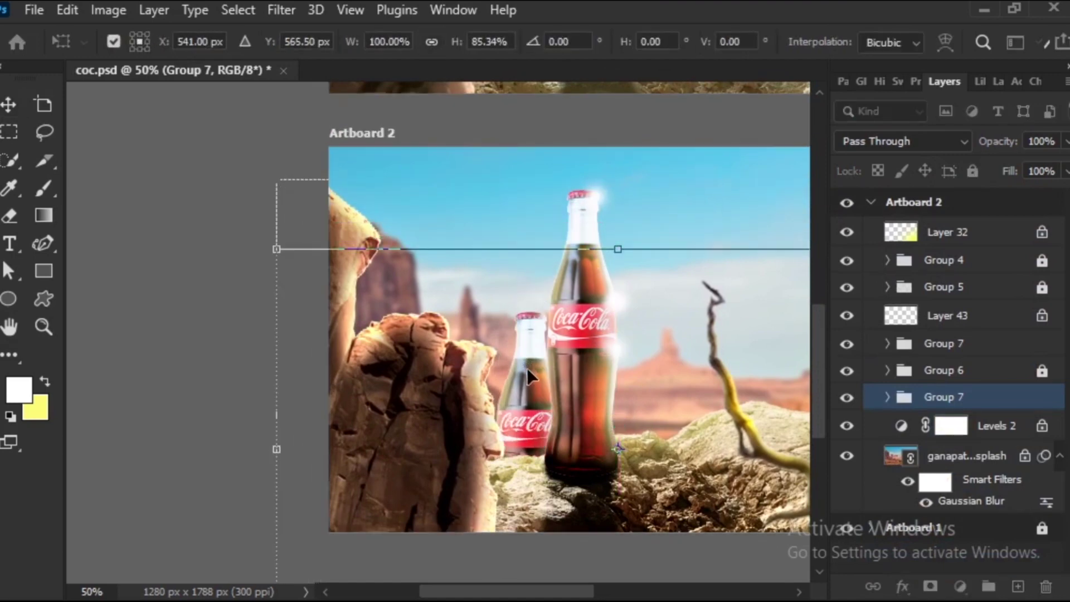
mouse_move(527, 367)
mouse_down()
mouse_move(532, 300)
mouse_move(534, 375)
mouse_up()
key(ctrl+z)
drag(615, 179, 619, 246)
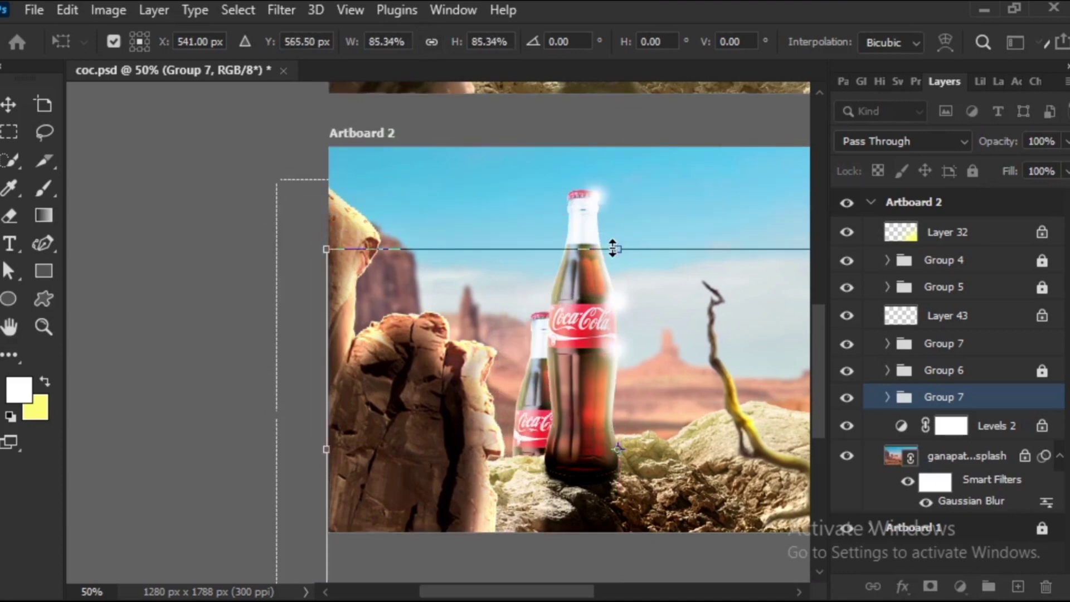
key(Return)
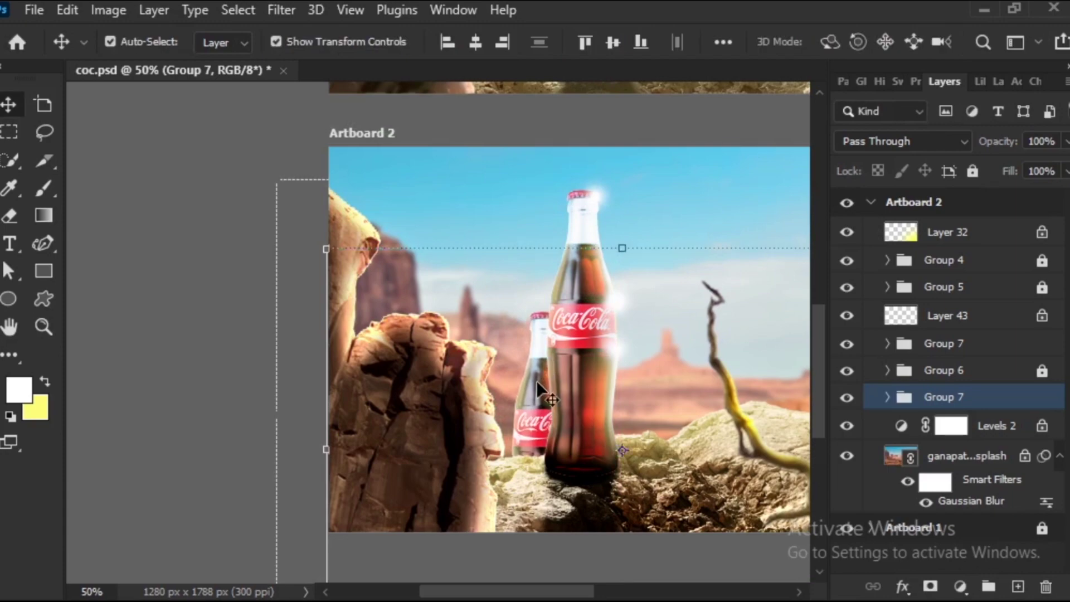
drag(536, 380, 524, 317)
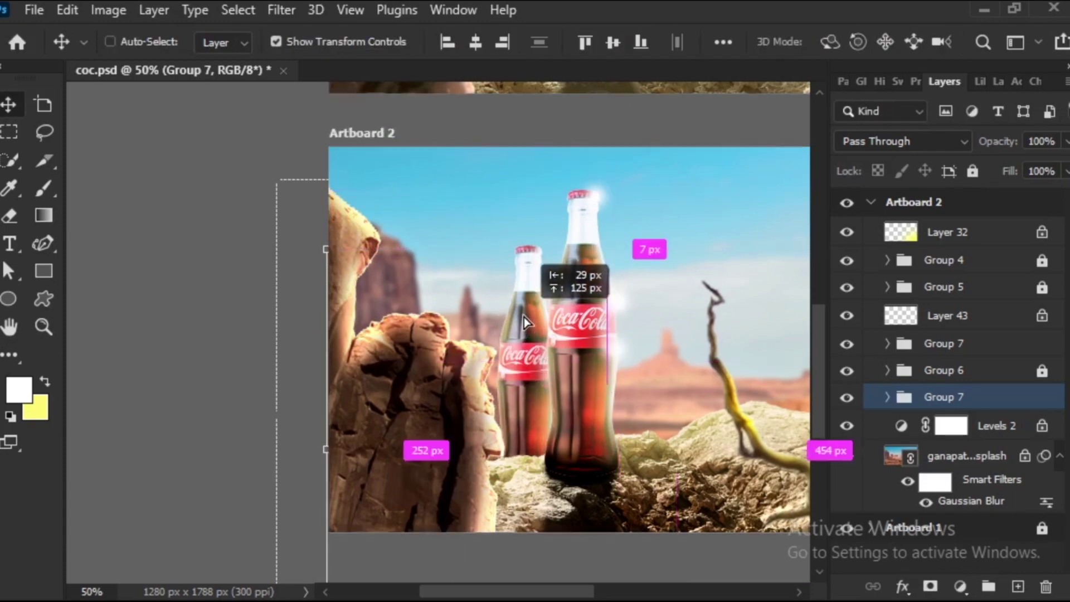
scroll(524, 317, up, 5)
mouse_move(530, 425)
mouse_down()
mouse_move(560, 278)
mouse_move(624, 78)
mouse_up()
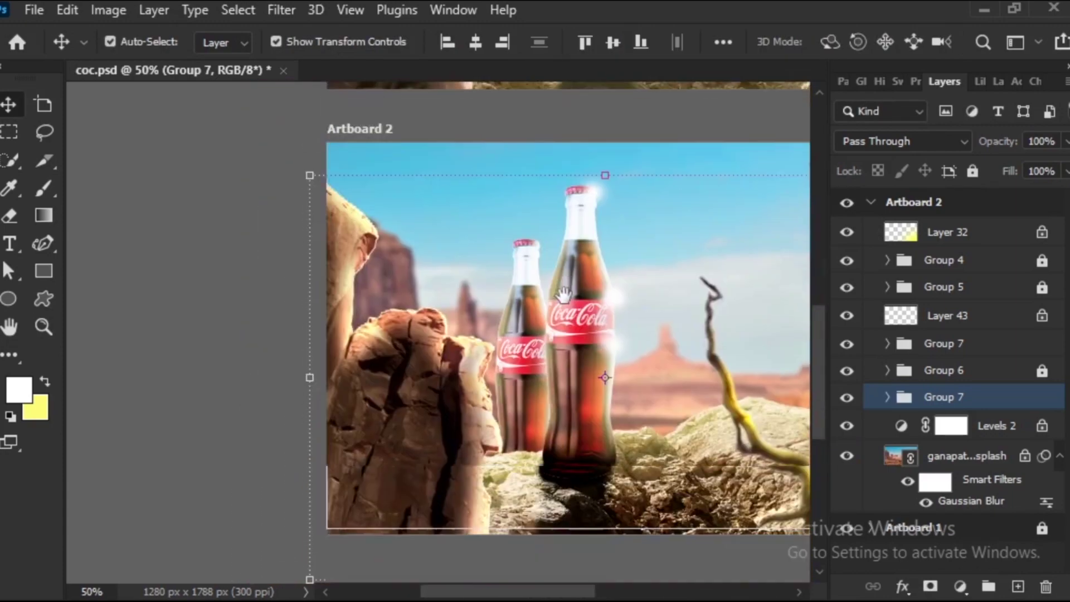
drag(542, 355, 538, 336)
Re-lock Group 7's position and clear the layer selection.
scroll(539, 341, up, 10)
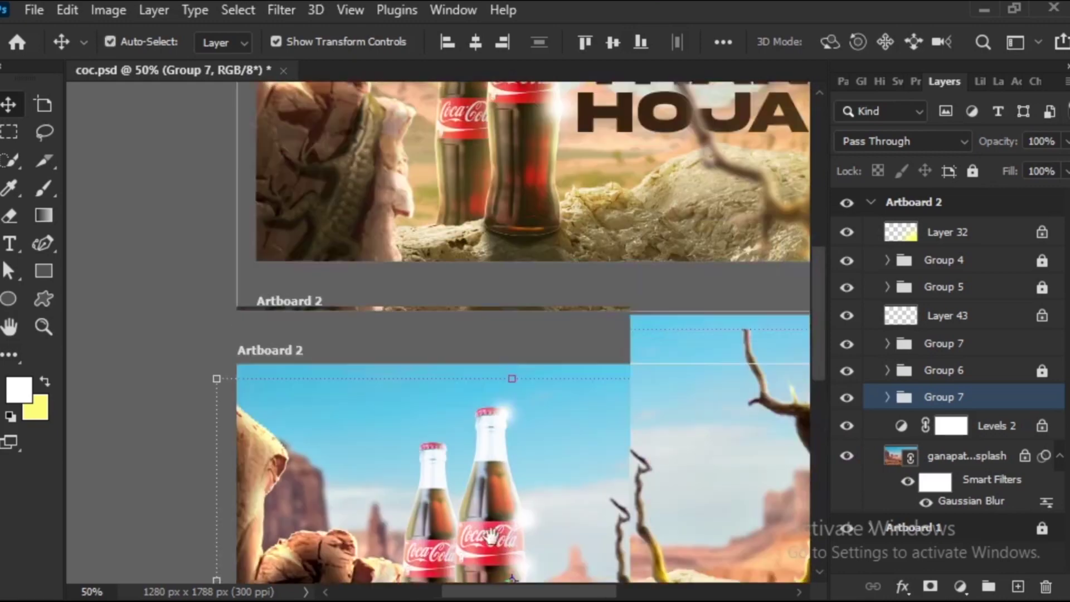
scroll(538, 479, down, 8)
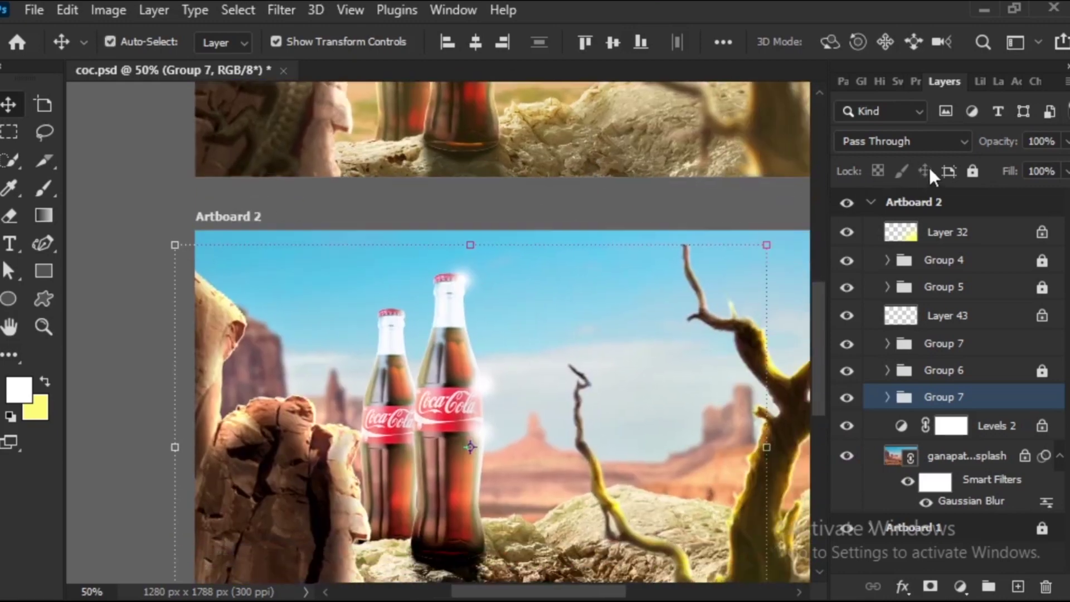
click(973, 171)
click(499, 360)
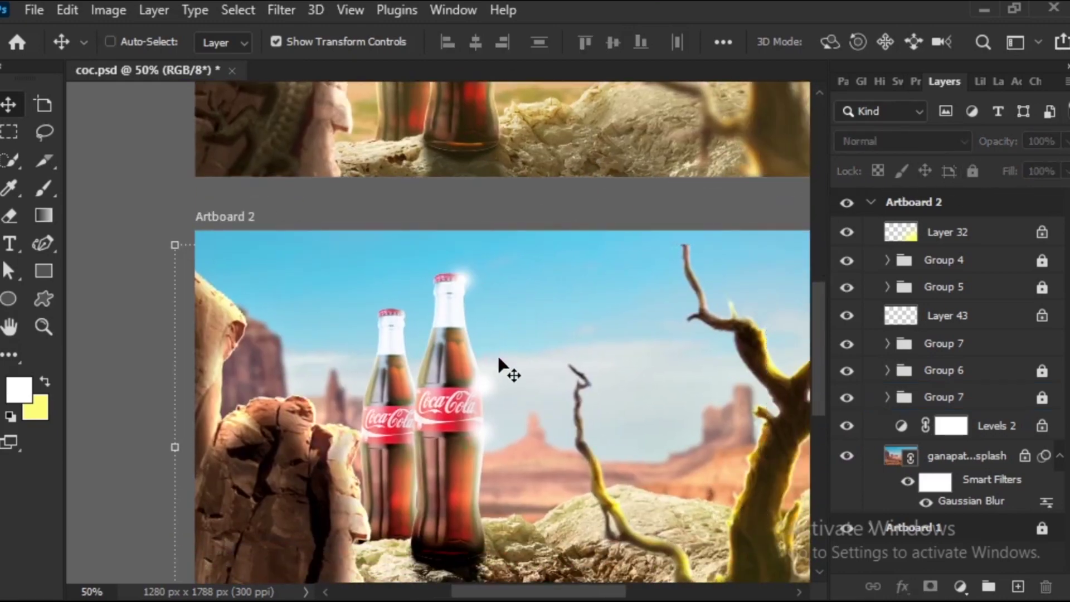
Zoom and pan to bring Artboard 1's headline into view beside Artboard 2.
key(ctrl+minus)
key(ctrl+minus)
key(ctrl+minus)
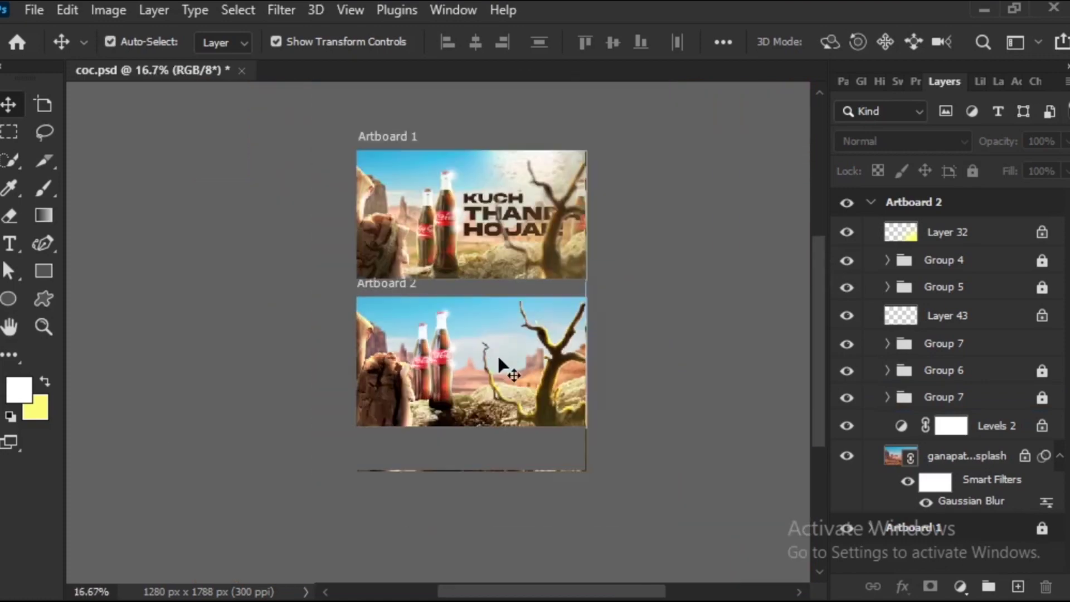
key(ctrl+plus)
key(ctrl+plus)
key(ctrl+plus)
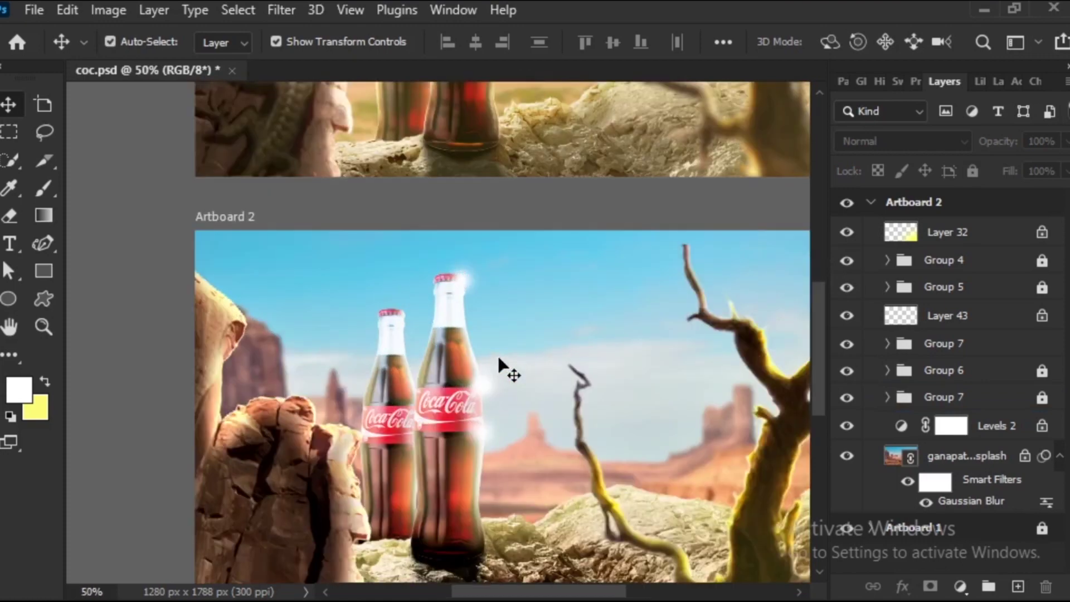
scroll(497, 357, up, 5)
scroll(564, 226, down, 7)
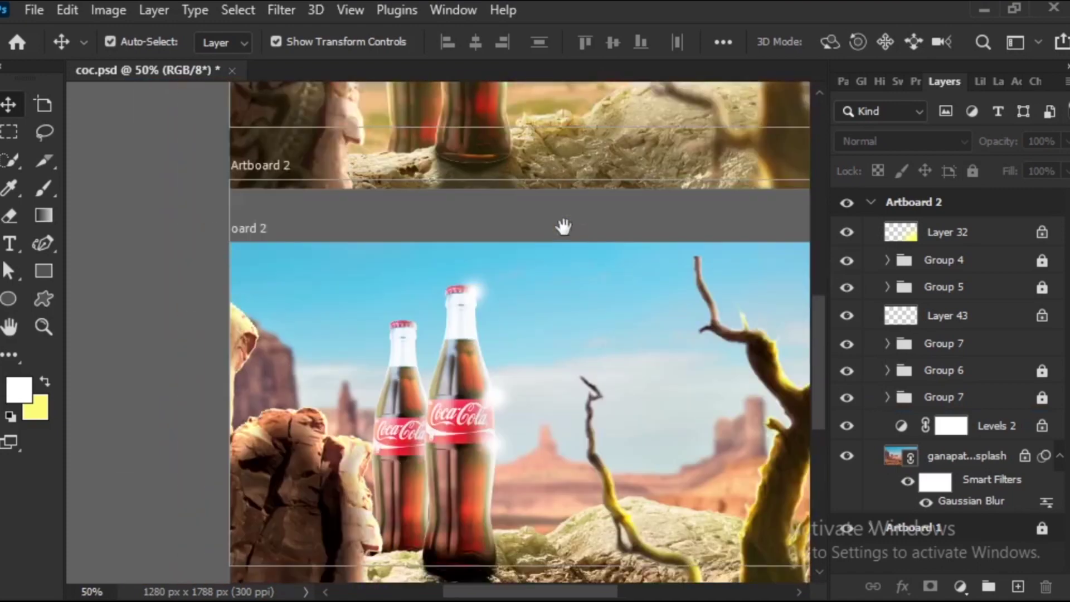
mouse_move(525, 330)
mouse_down()
mouse_move(478, 516)
mouse_move(432, 468)
mouse_up()
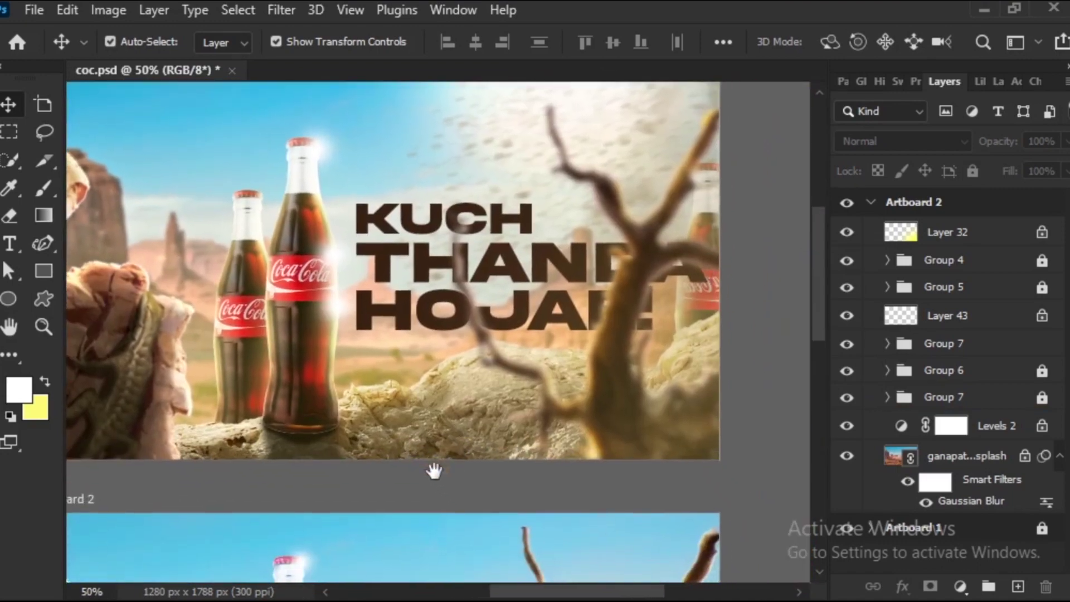
scroll(438, 415, left, 3)
scroll(487, 369, down, 3)
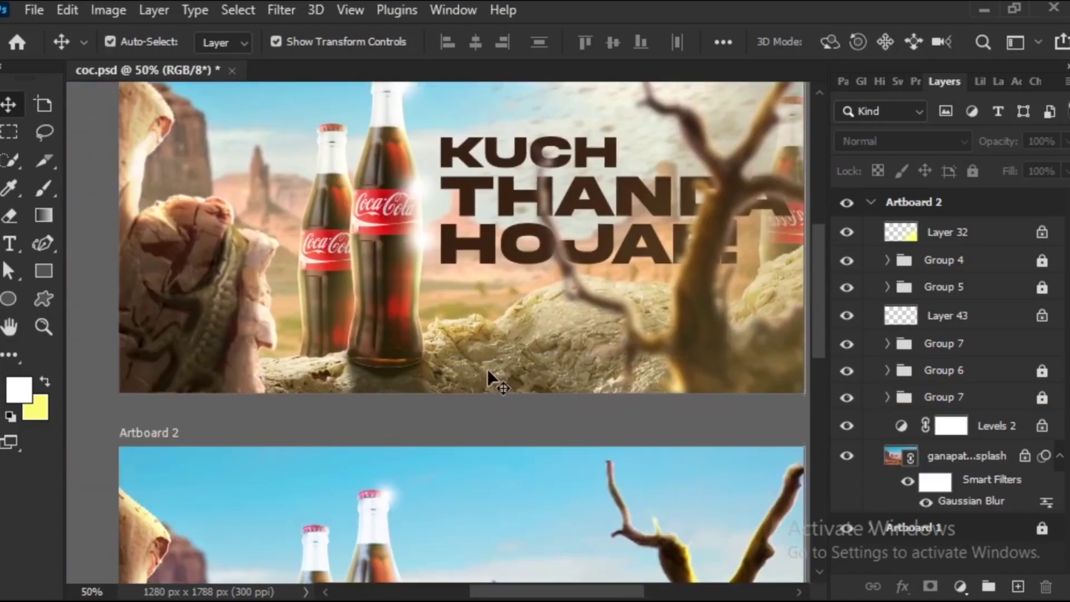
key(ctrl+minus)
scroll(487, 369, down, 3)
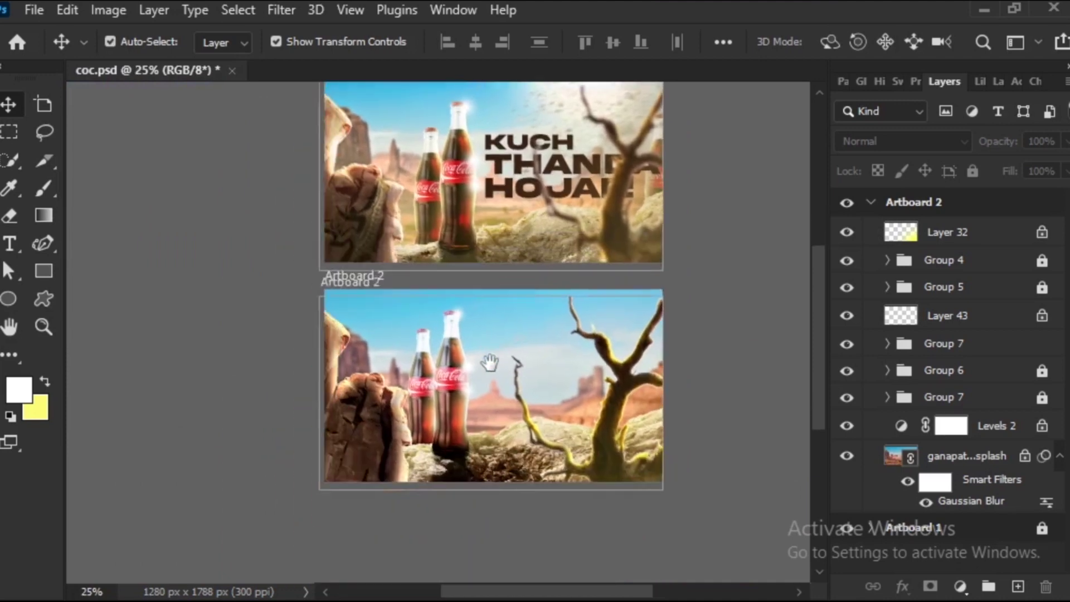
scroll(572, 376, up, 3)
scroll(501, 352, left, 2)
scroll(436, 329, left, 1)
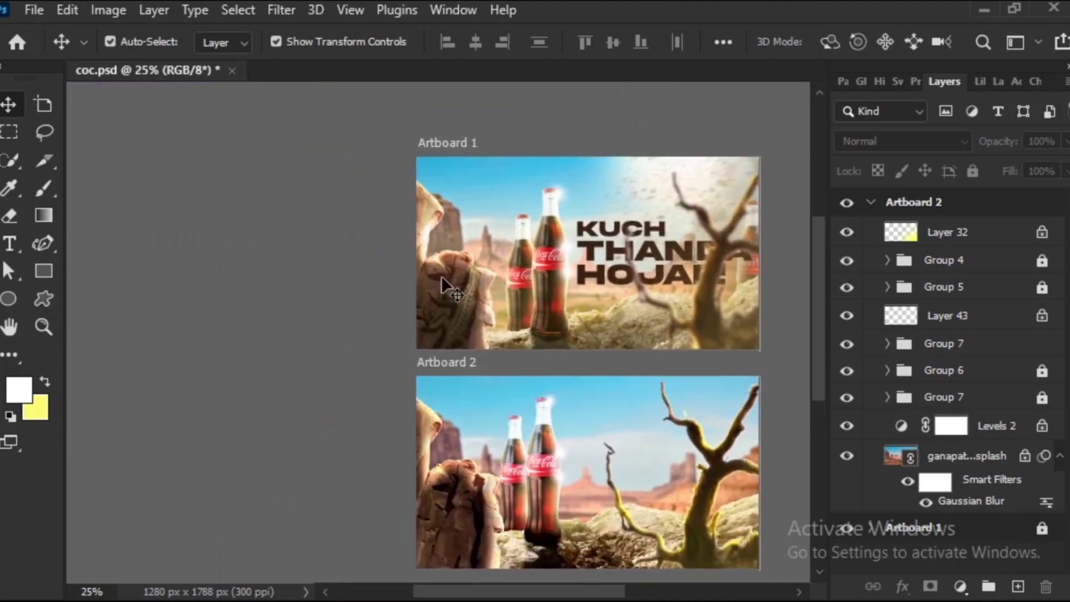
scroll(430, 332, up, 1)
scroll(430, 332, up, 2)
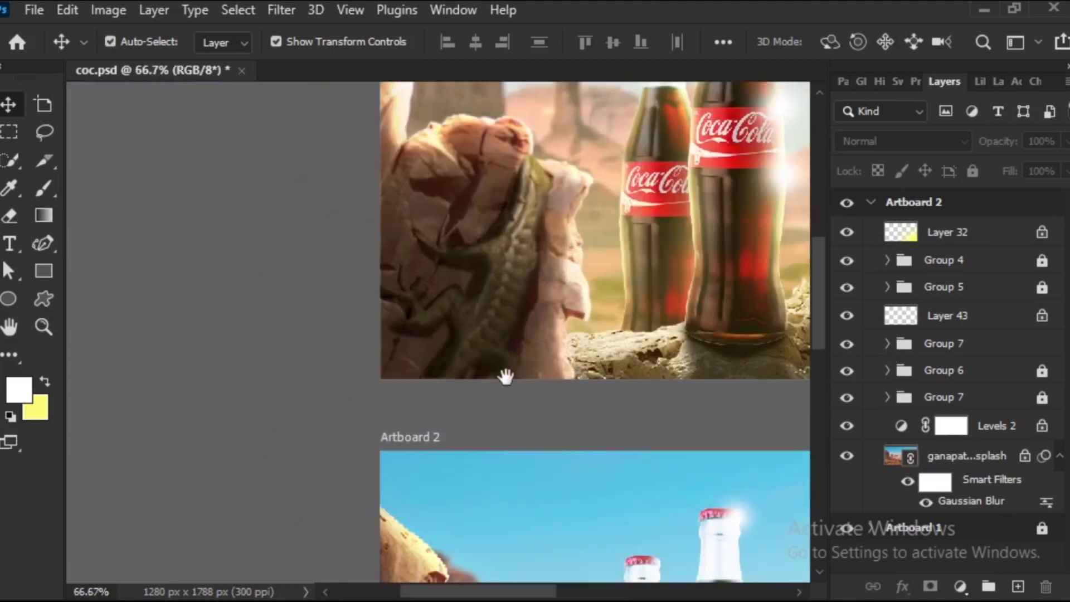
Pan to Artboard 1's bottles and text, then zoom out to 50% to compare both artboards.
drag(504, 375, 428, 419)
scroll(428, 419, right, 3)
scroll(411, 406, right, 3)
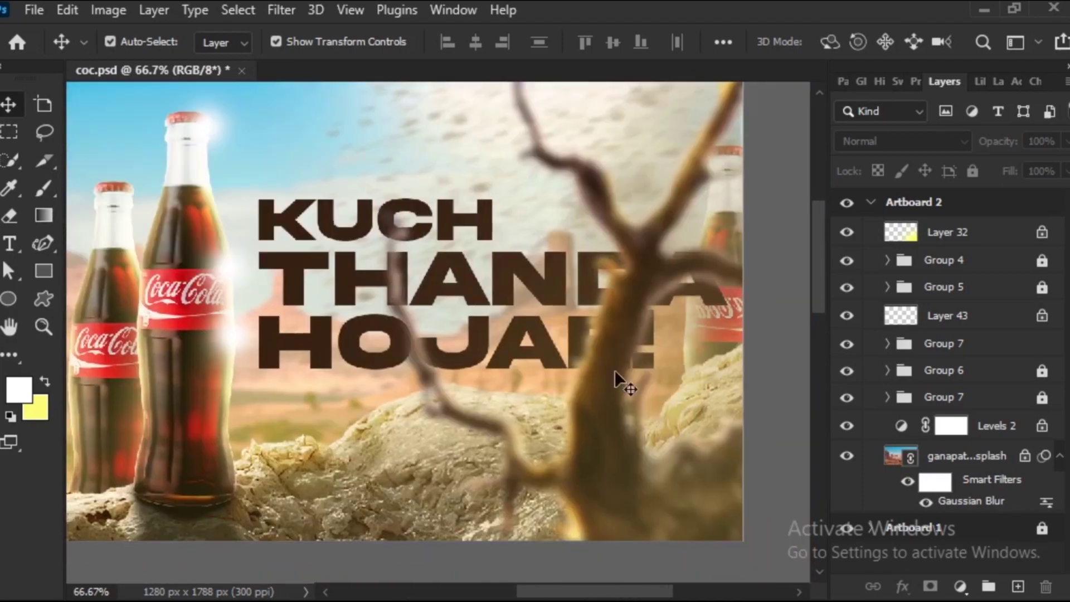
scroll(476, 385, left, 3)
scroll(624, 346, left, 3)
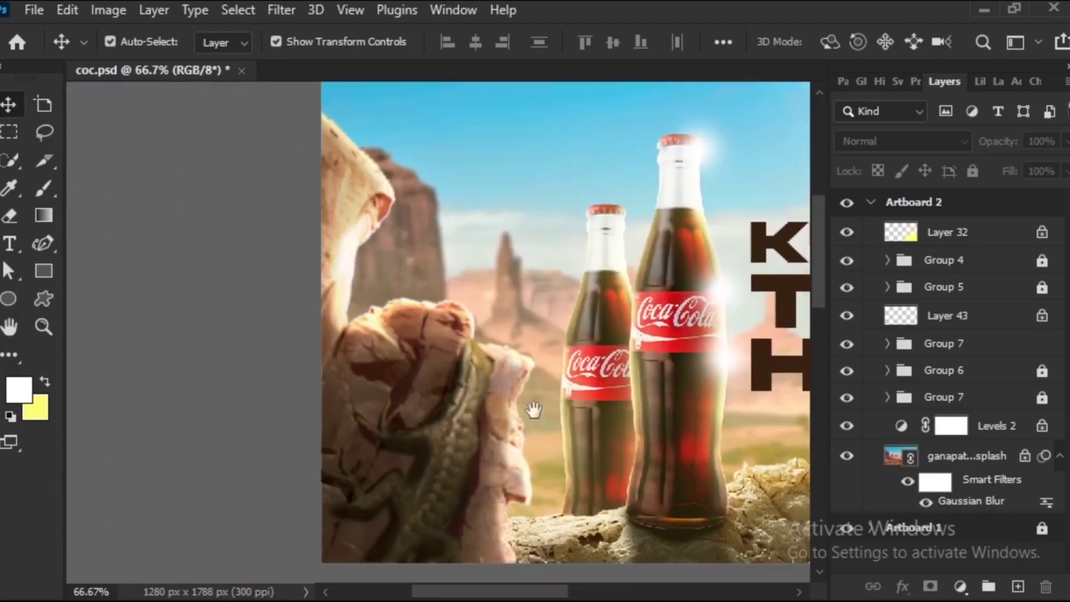
scroll(336, 333, down, 5)
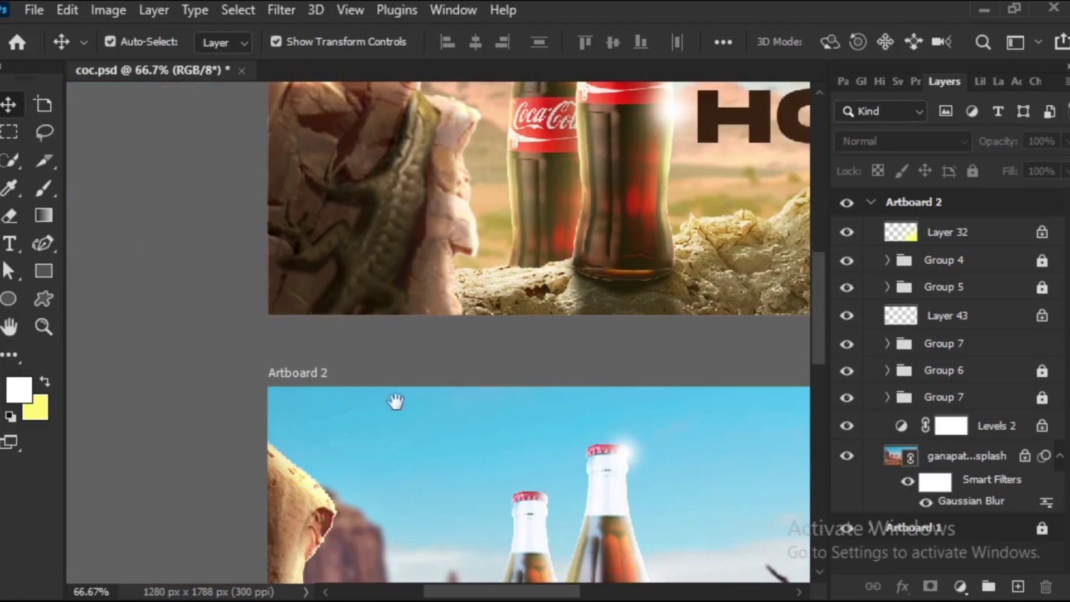
scroll(405, 294, down, 2)
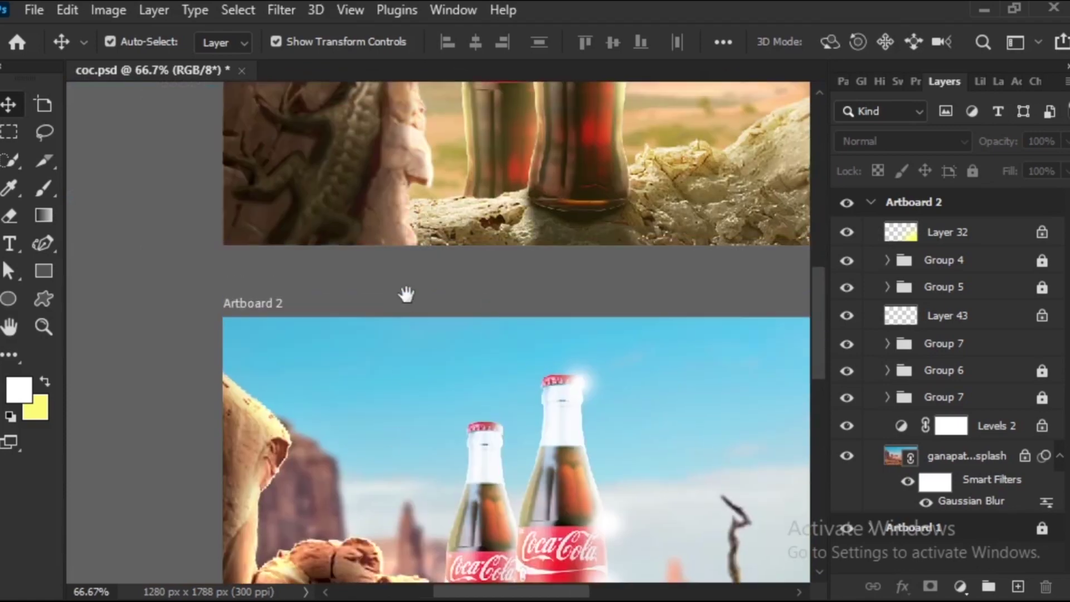
scroll(406, 294, up, 5)
drag(405, 294, 487, 365)
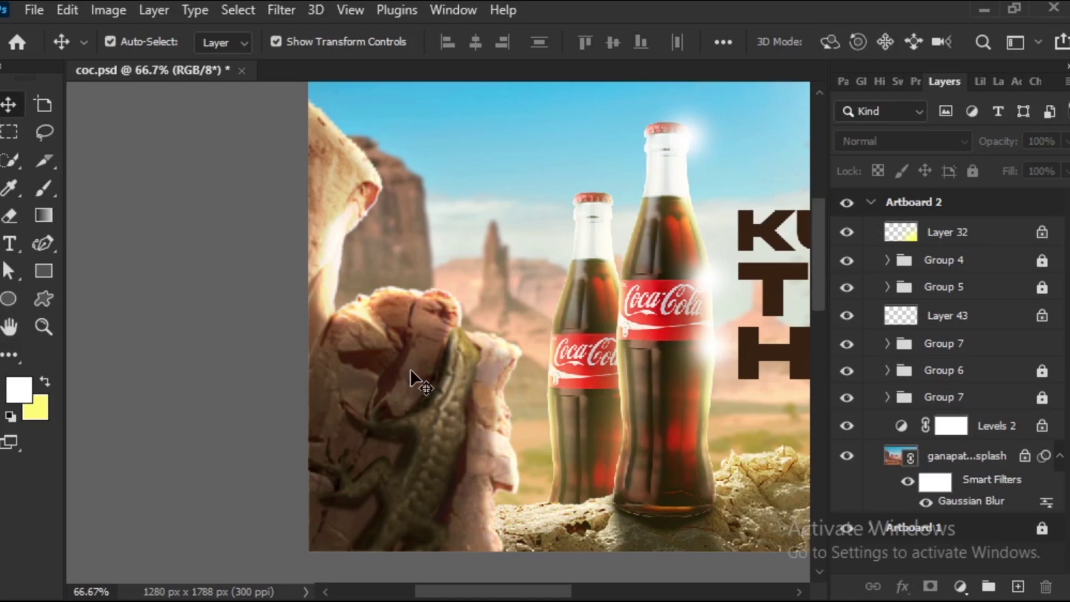
key(ctrl+minus)
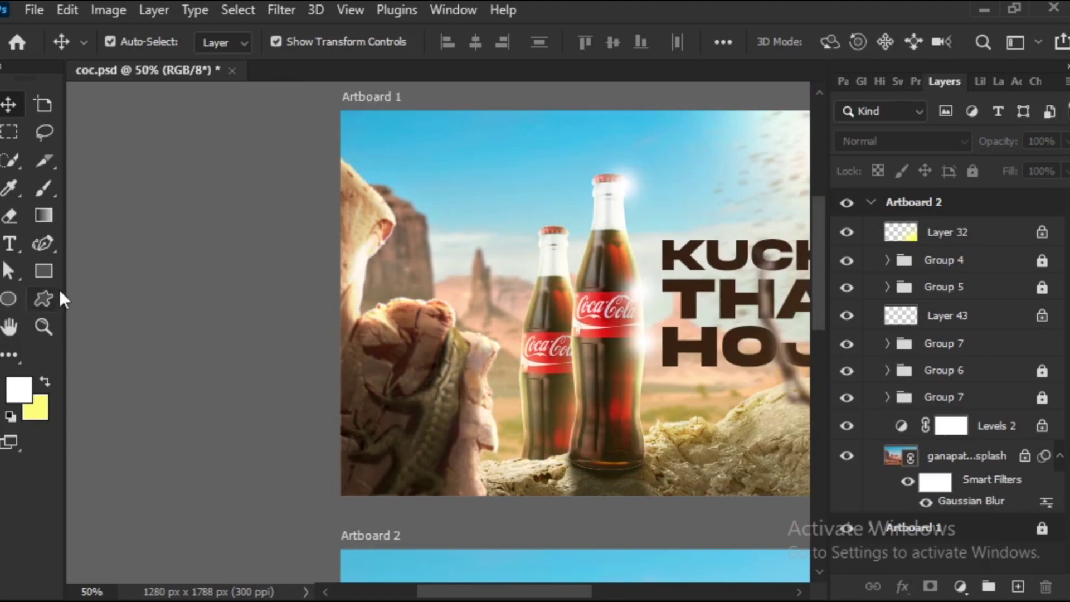
Add a new Layer 44 above Group 5 and clip it to Group 5.
scroll(425, 490, down, 7)
scroll(546, 328, right, 4)
scroll(546, 329, up, 2)
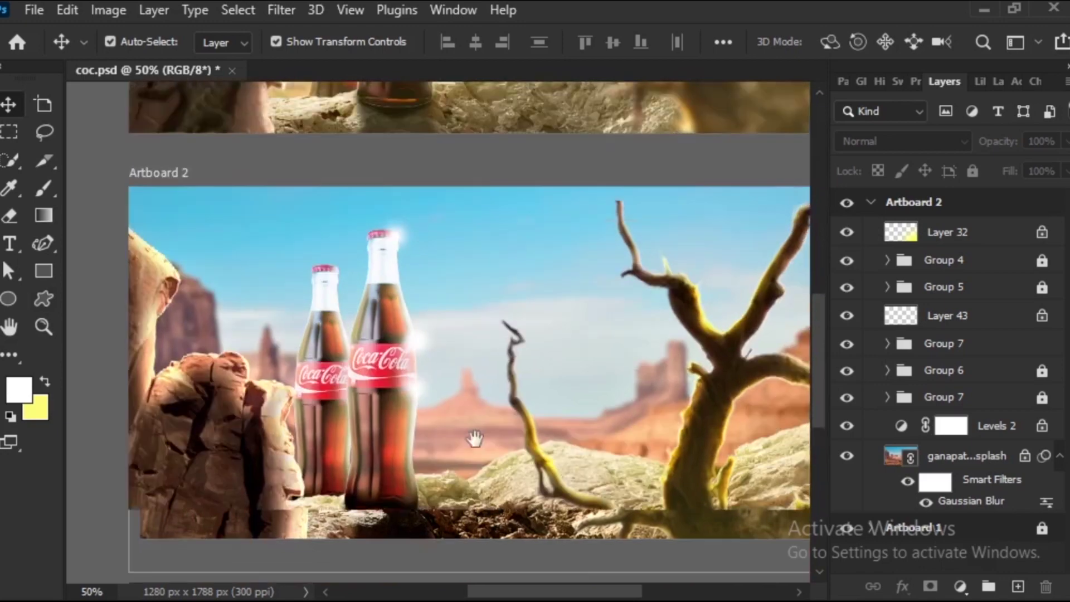
scroll(440, 340, right, 2)
scroll(443, 323, down, 5)
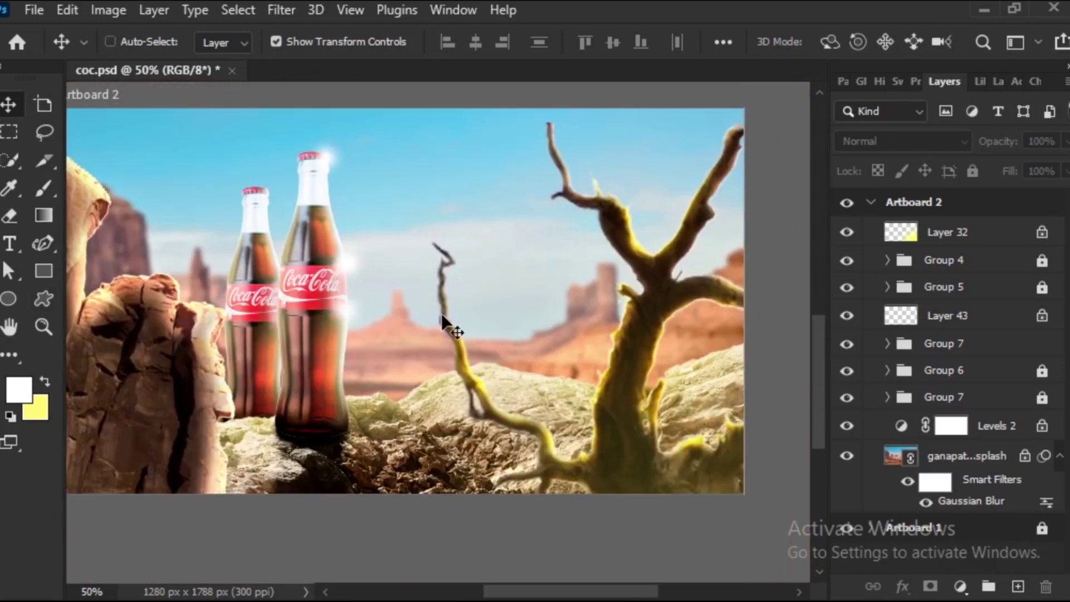
scroll(444, 323, down, 1)
scroll(486, 414, up, 1)
scroll(558, 363, left, 1)
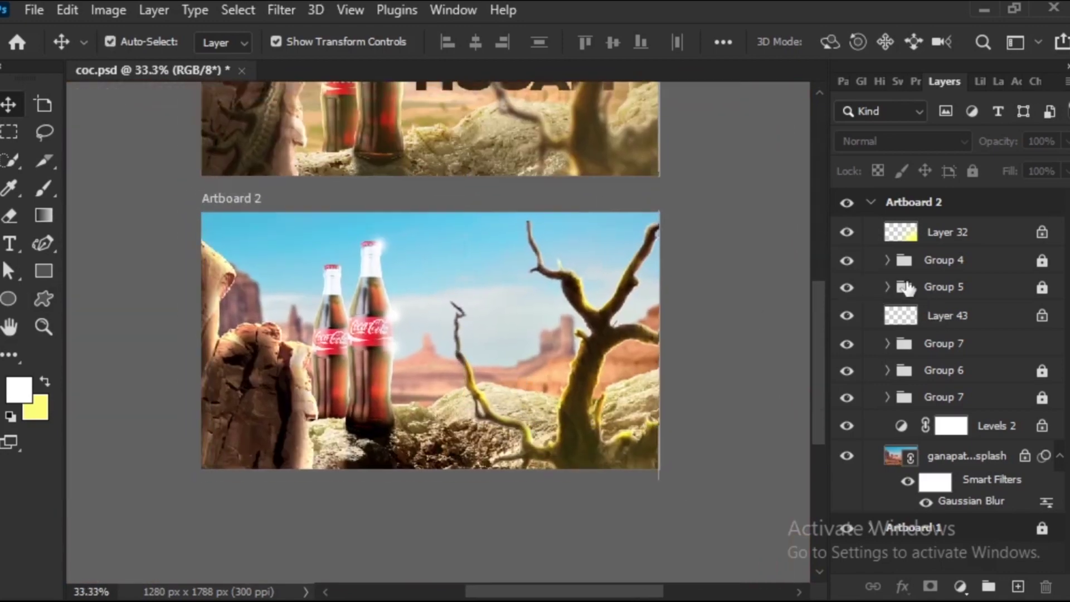
click(961, 287)
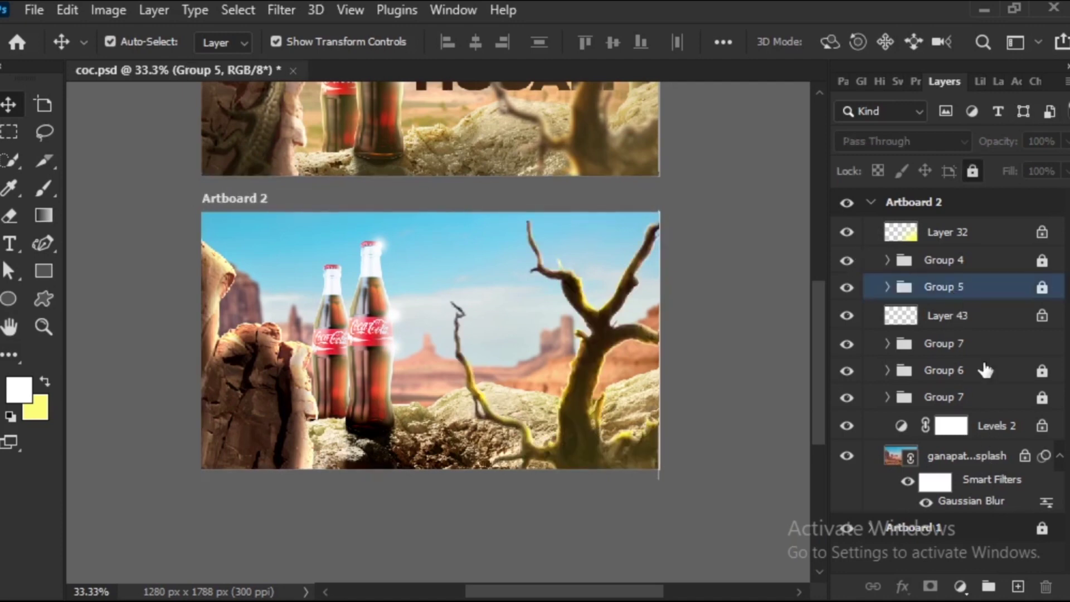
click(1018, 591)
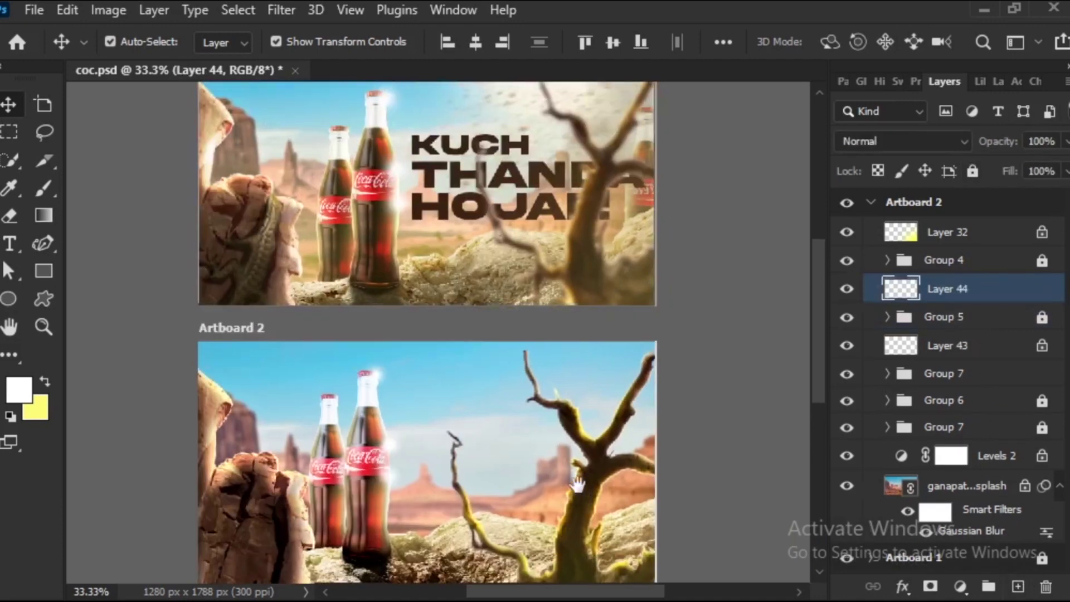
drag(701, 343, 701, 397)
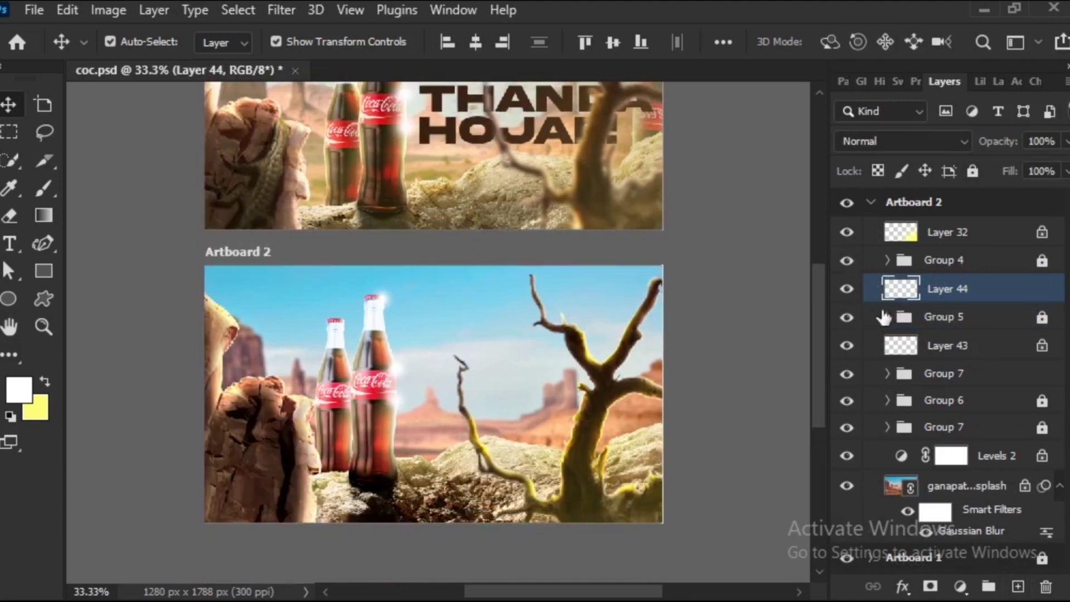
drag(686, 320, 678, 350)
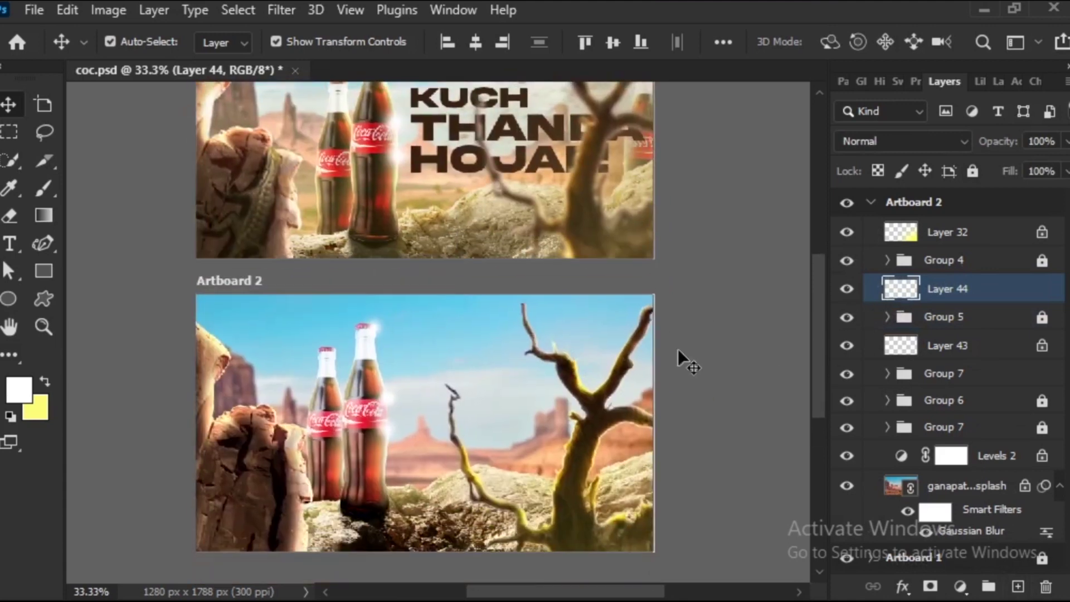
click(847, 317)
drag(904, 311, 901, 295)
click(903, 317)
scroll(507, 313, down, 3)
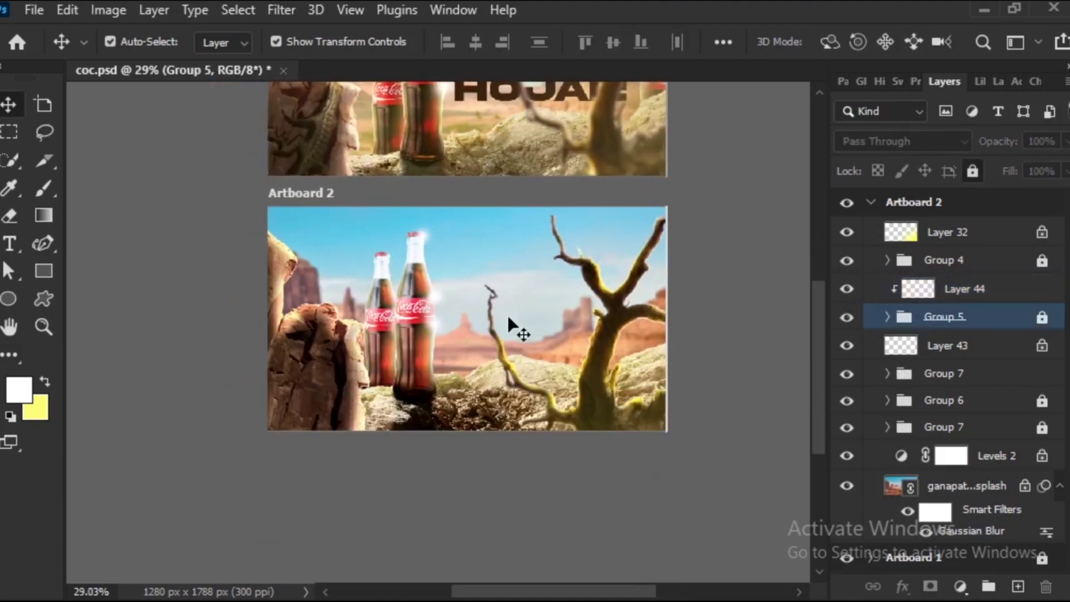
Paint yellow over the left rock with a 1300 px brush.
key(b)
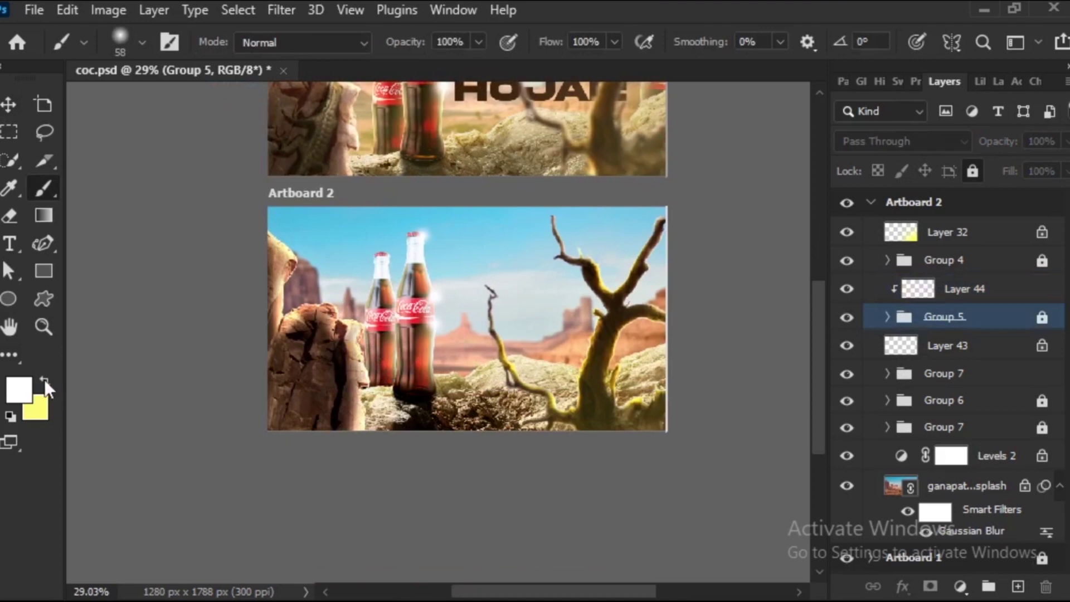
click(44, 381)
click(958, 288)
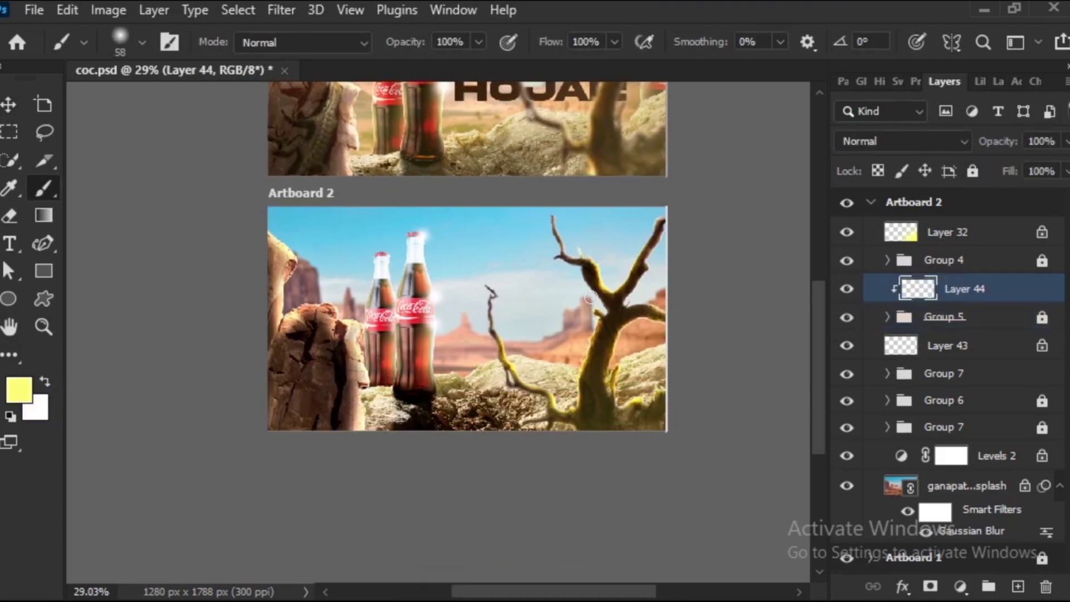
right_click(387, 344)
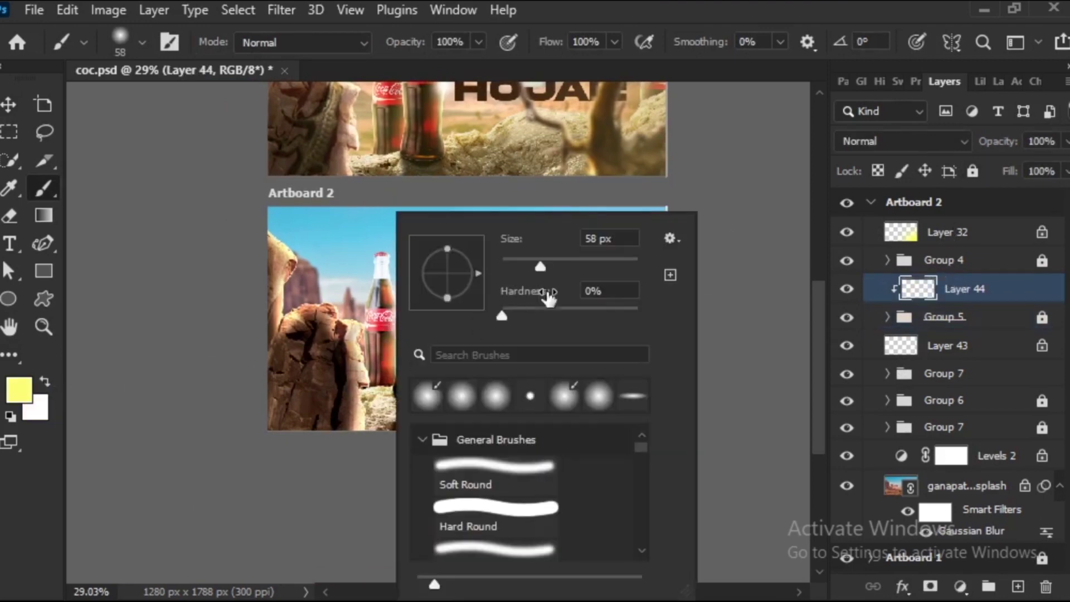
click(621, 265)
text(1)
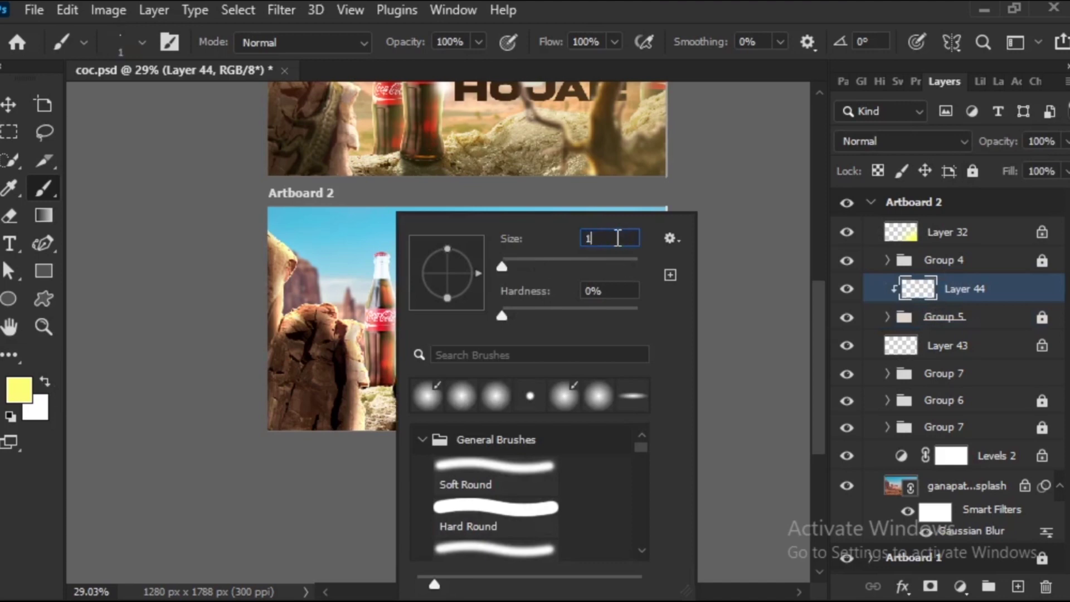
text(300)
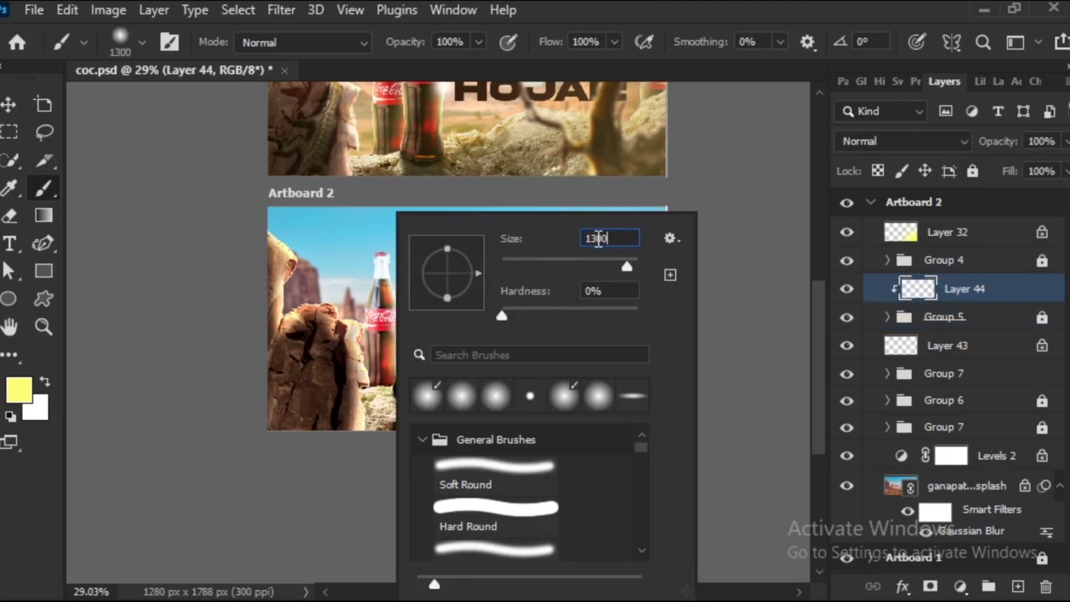
key(Return)
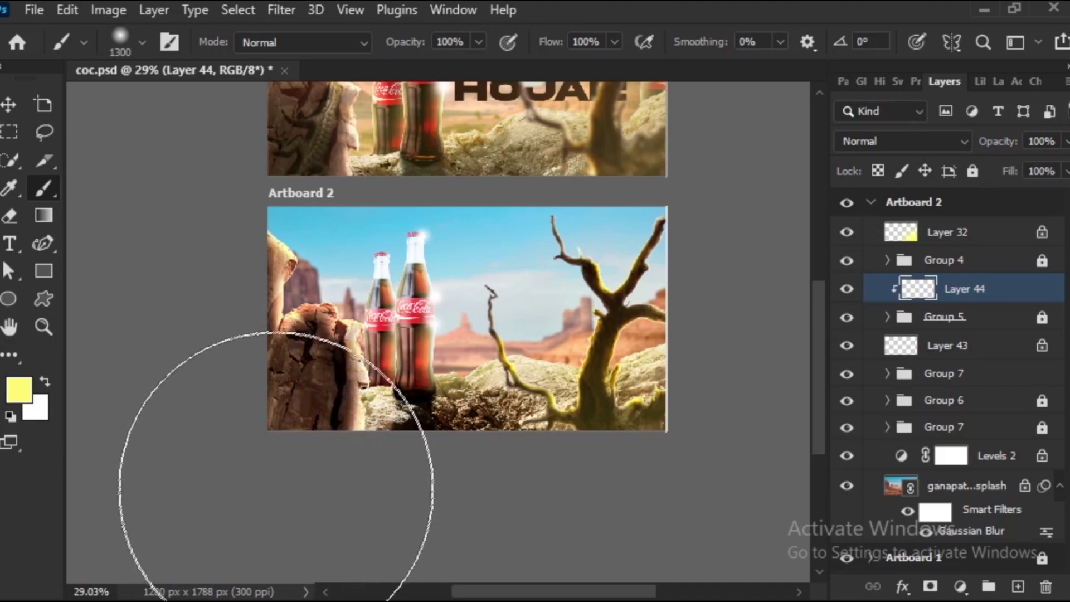
mouse_move(386, 500)
mouse_down()
mouse_move(330, 563)
mouse_move(156, 455)
mouse_move(119, 397)
mouse_up()
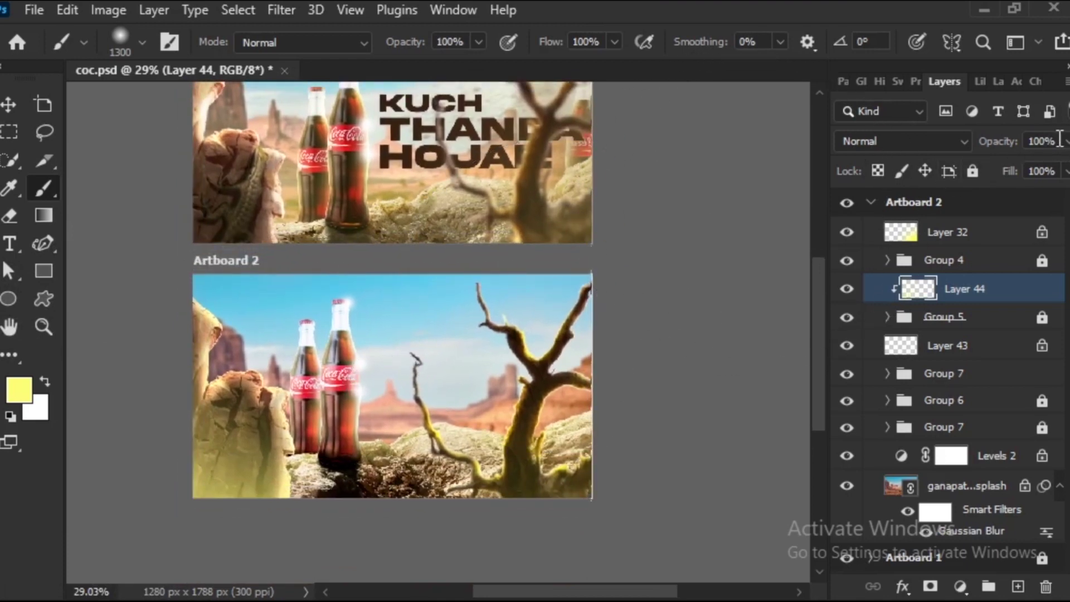
Set Layer 44's opacity to 10%.
text(1)
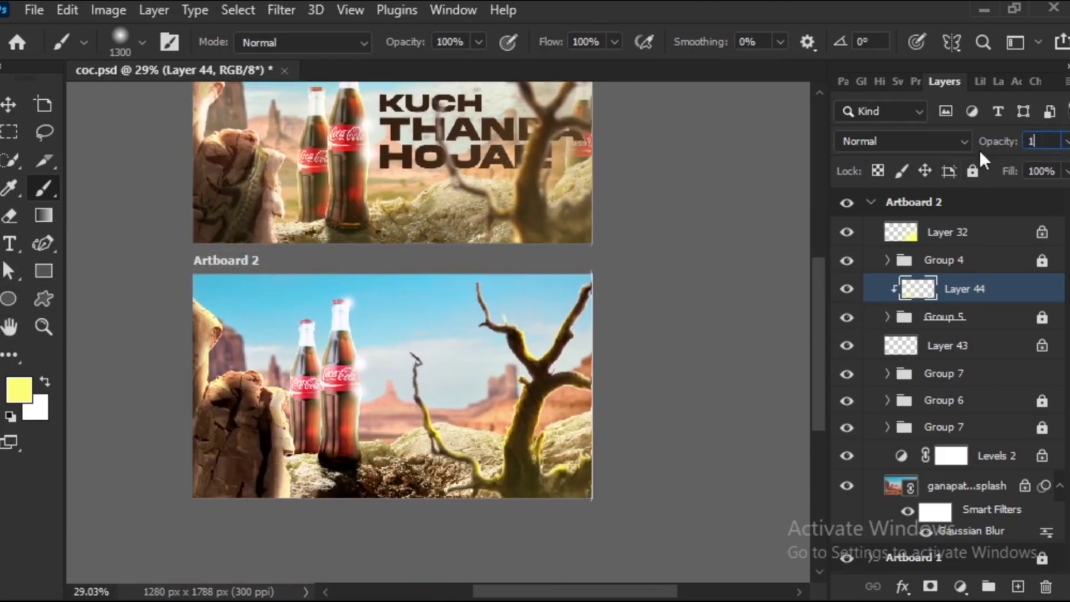
text(0)
key(Return)
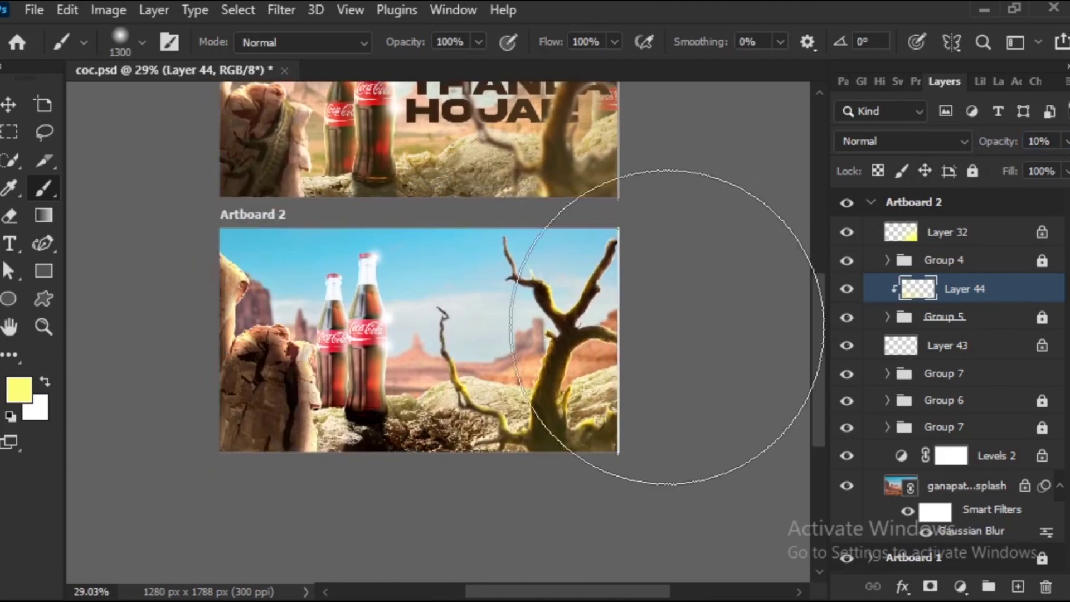
drag(980, 291, 978, 310)
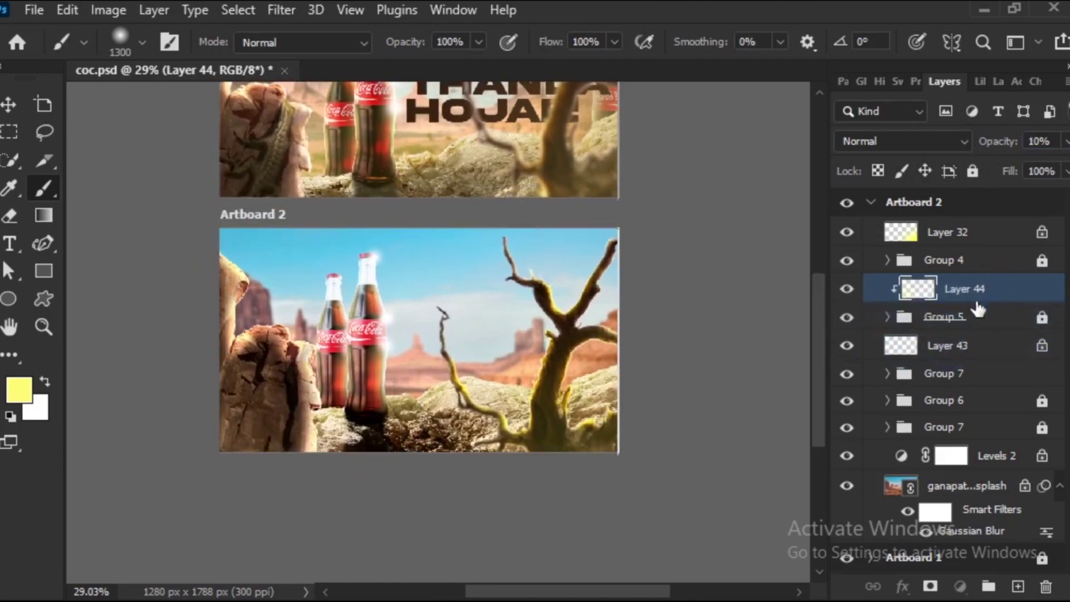
click(965, 350)
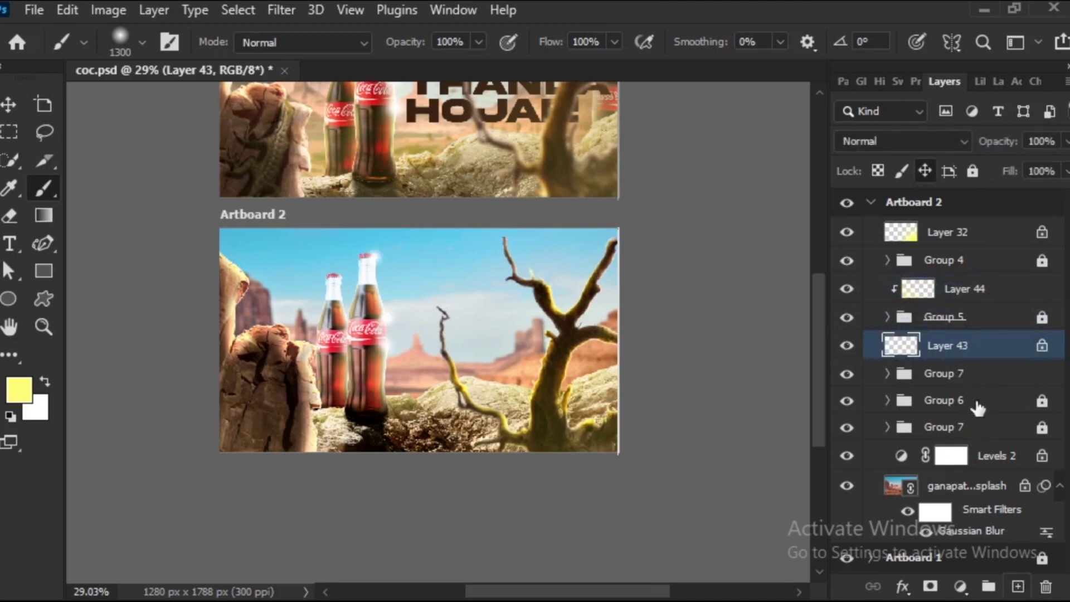
Add Layer 45 above Layer 43 and wash the lower part of Artboard 2 with yellow.
click(1018, 586)
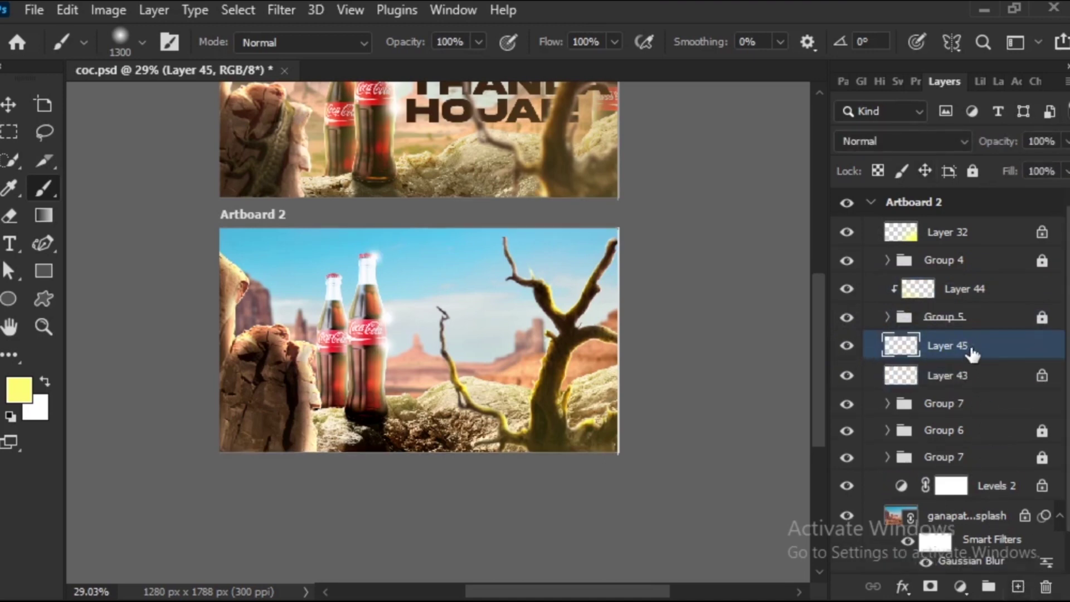
drag(966, 400, 967, 415)
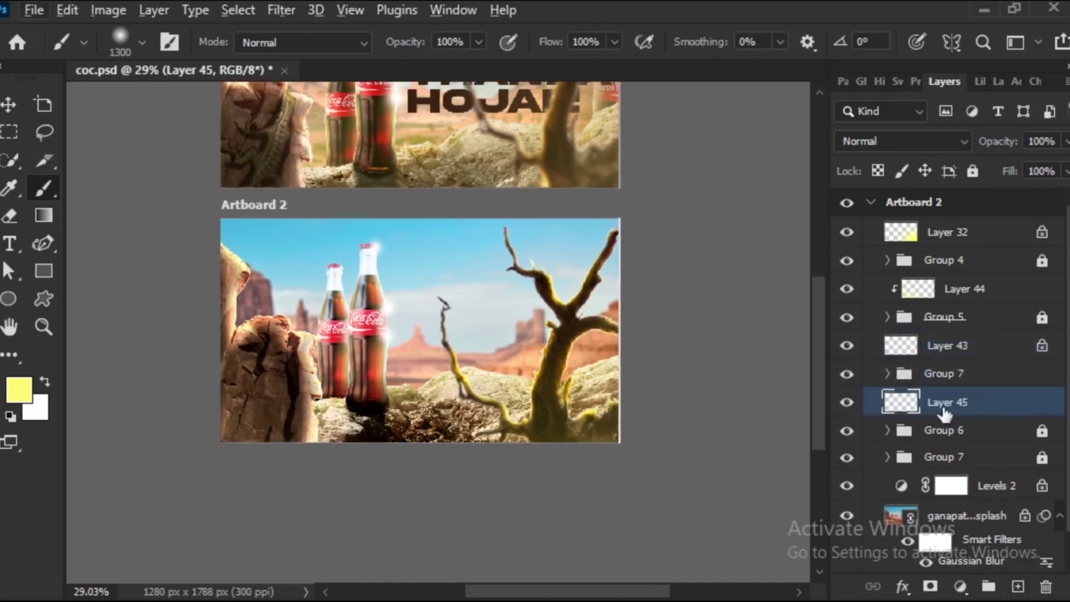
drag(939, 407, 945, 333)
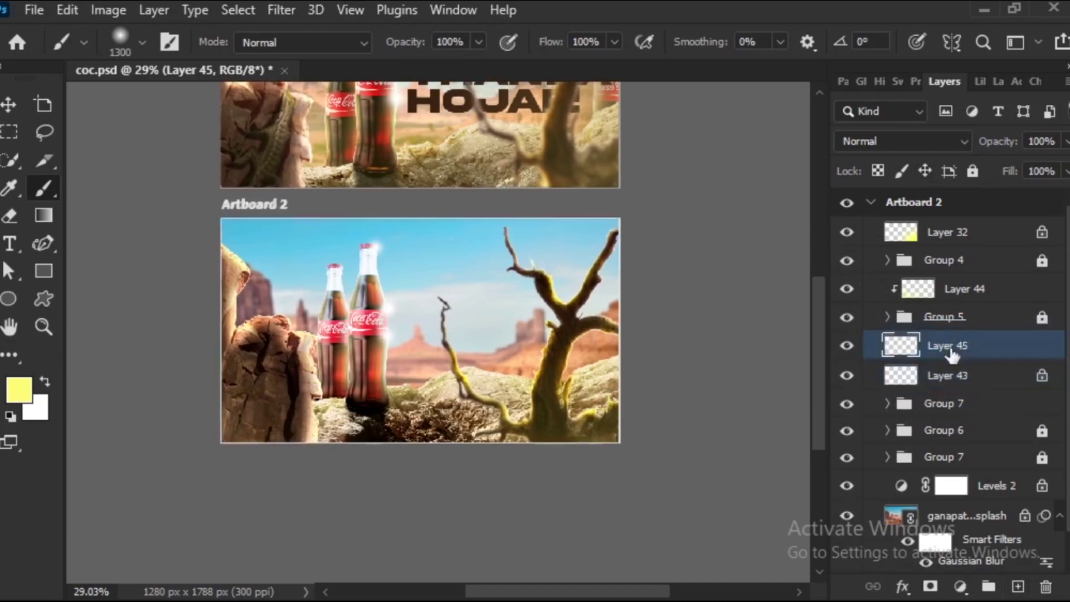
scroll(514, 341, up, 3)
scroll(507, 334, right, 1)
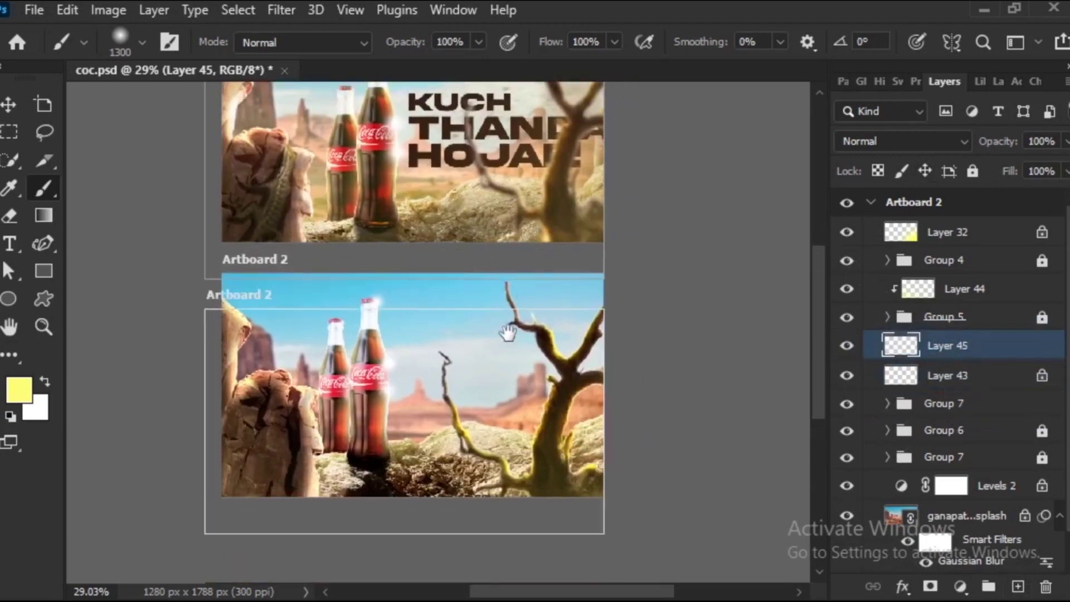
scroll(557, 335, down, 3)
scroll(558, 334, left, 1)
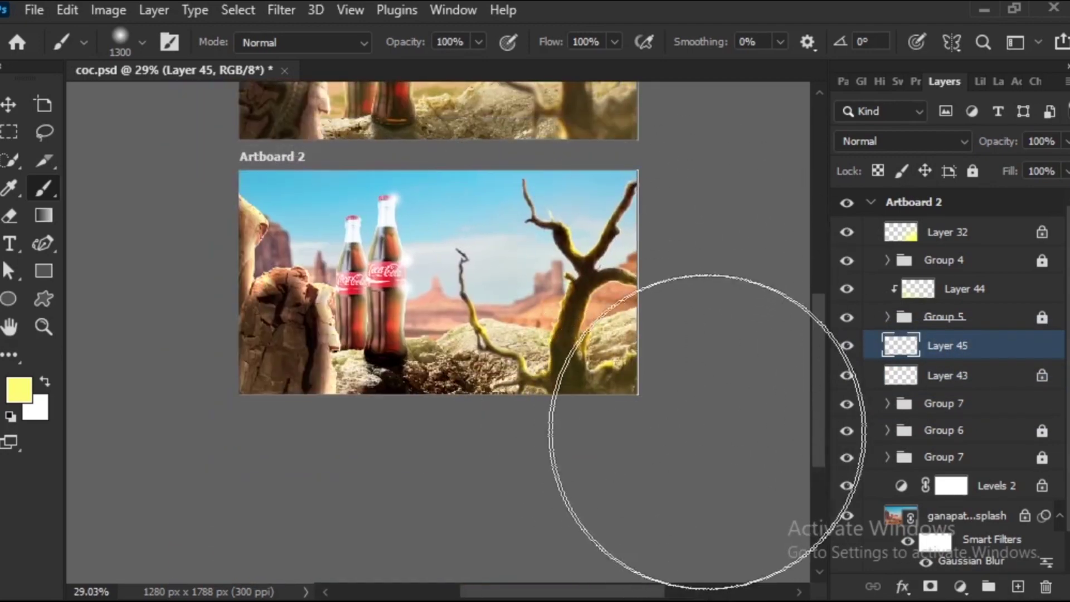
drag(688, 442, 326, 428)
Lower Layer 45's opacity to 15%.
scroll(558, 353, up, 3)
scroll(558, 354, right, 1)
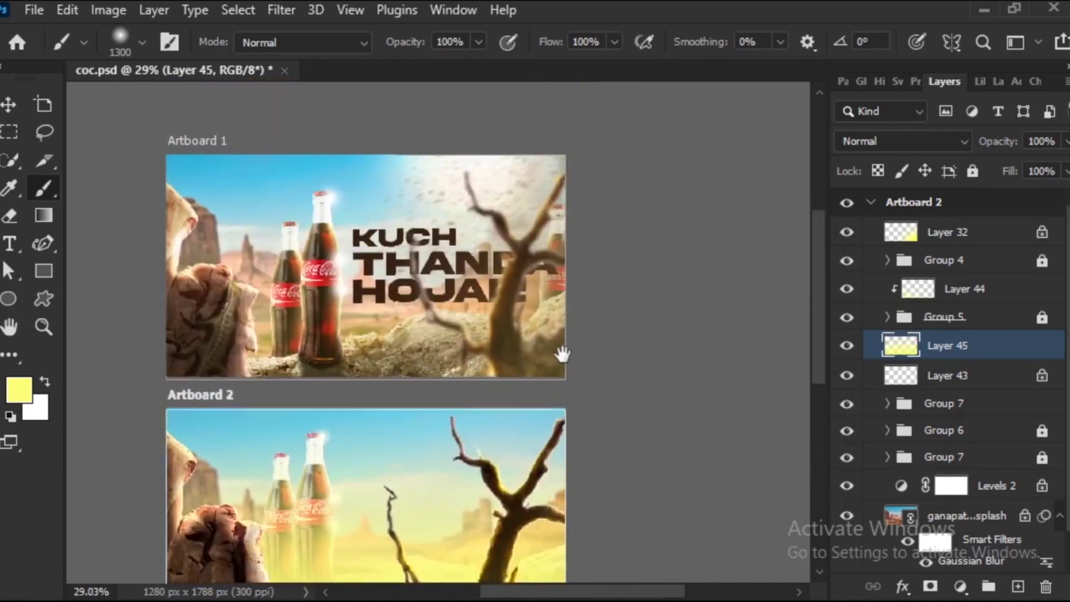
click(1066, 143)
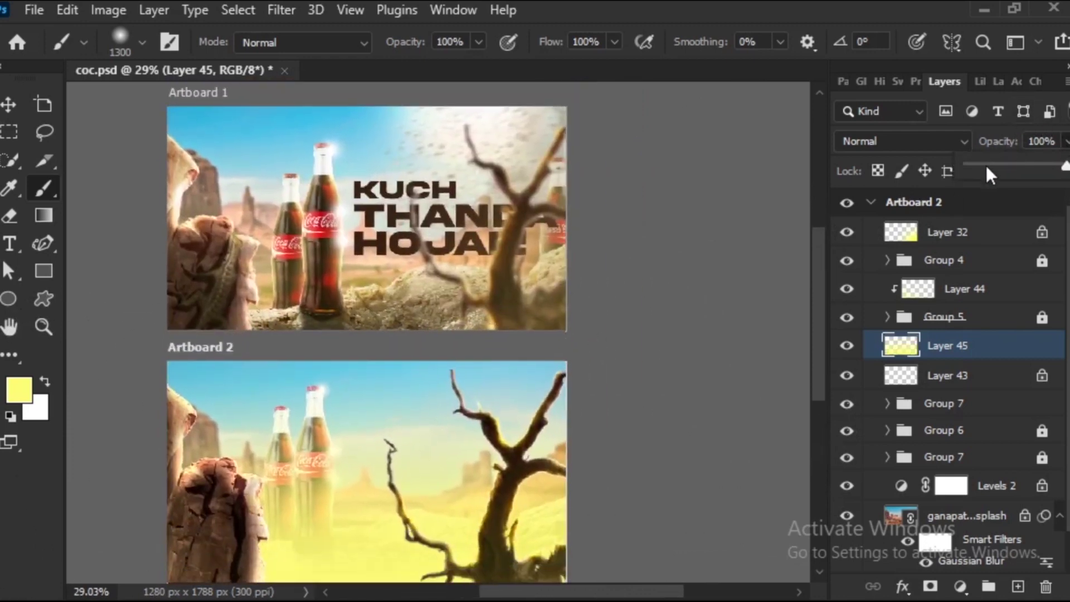
click(1057, 143)
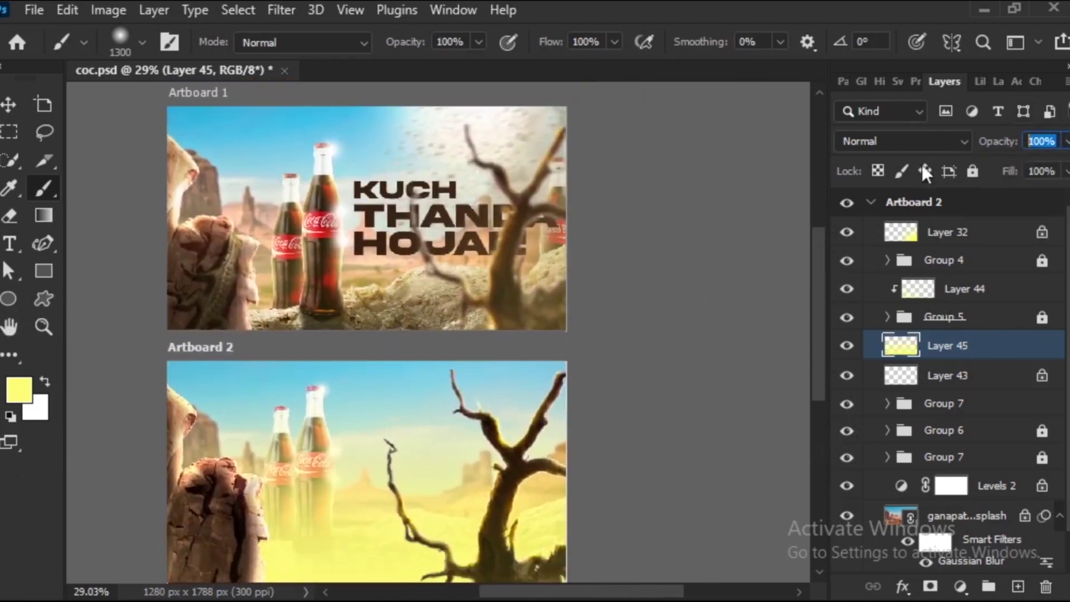
text(15)
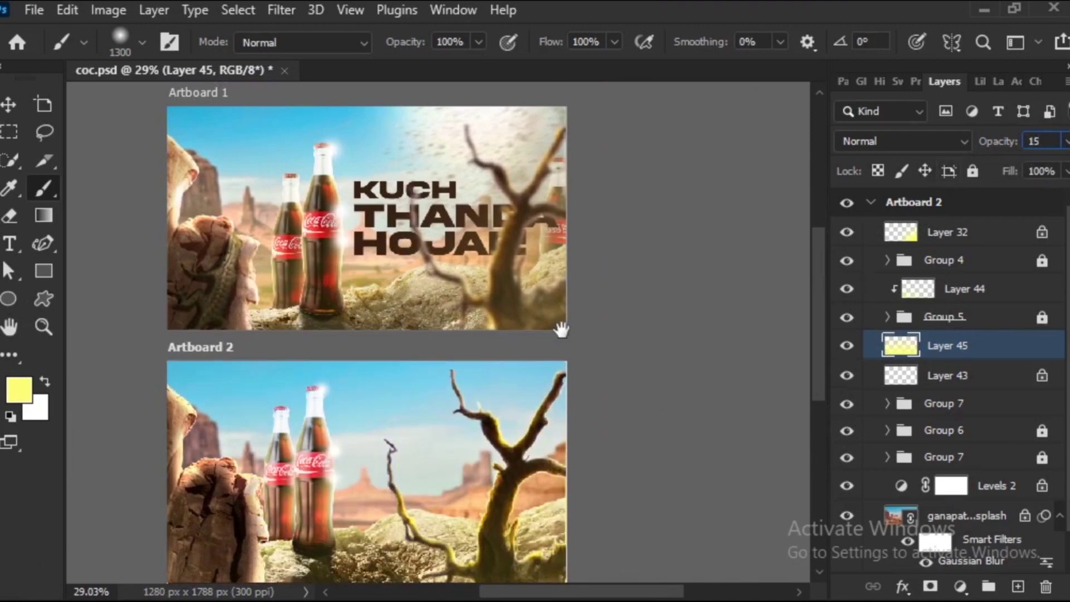
mouse_move(437, 400)
mouse_down()
mouse_move(506, 282)
mouse_move(514, 387)
mouse_up()
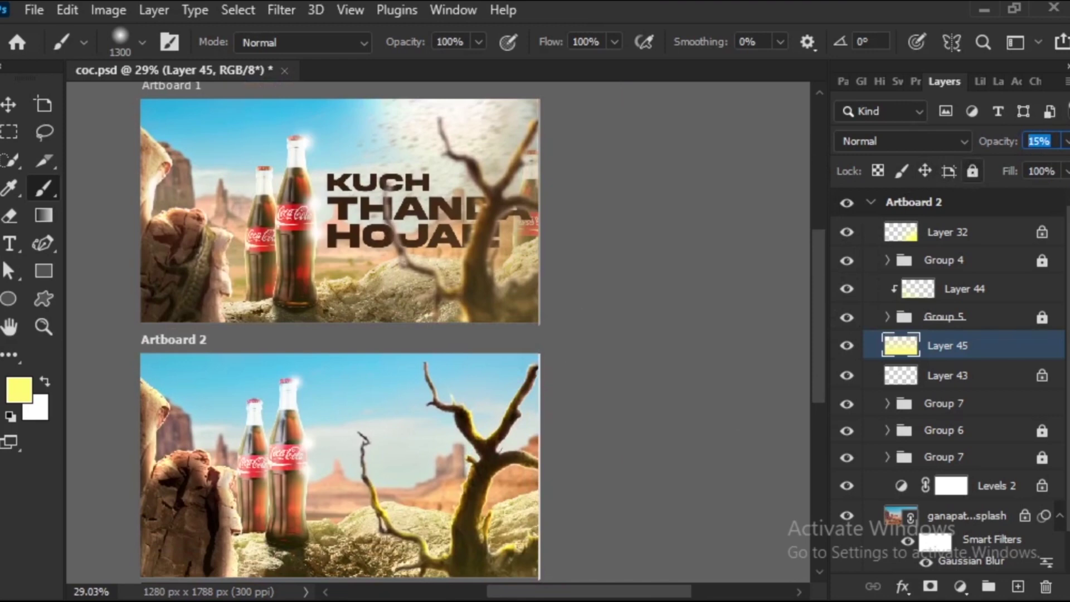
text(20)
key(Return)
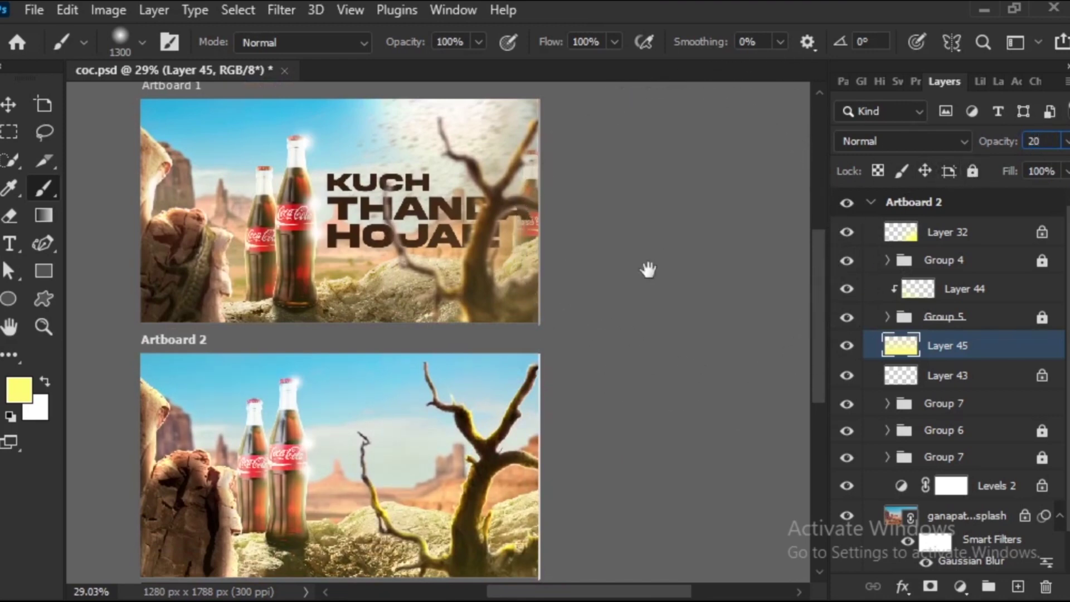
mouse_move(647, 268)
mouse_down()
mouse_move(568, 278)
mouse_move(567, 288)
mouse_up()
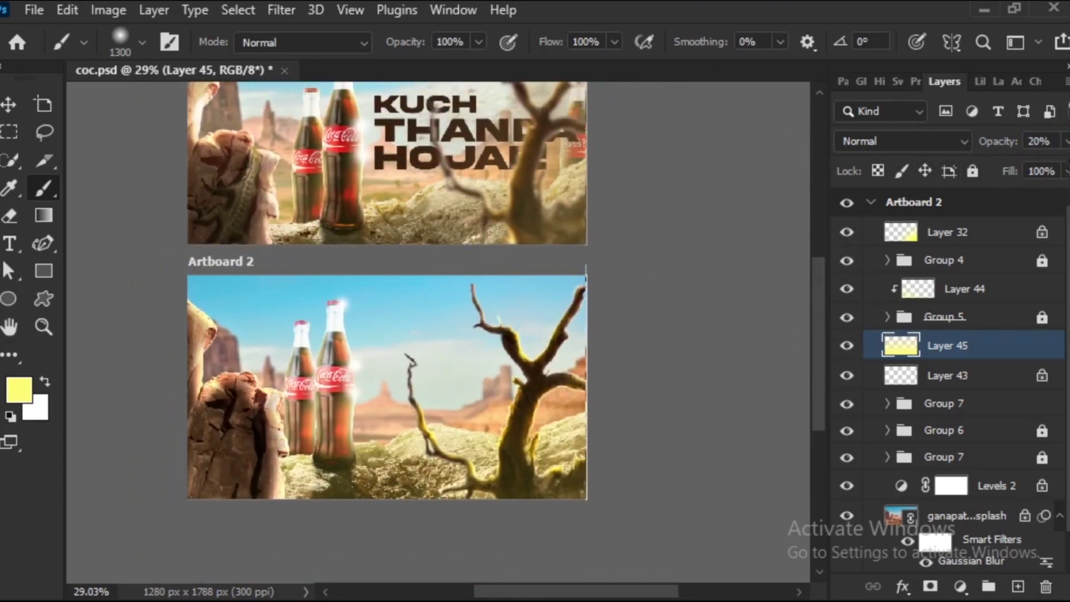
text(15)
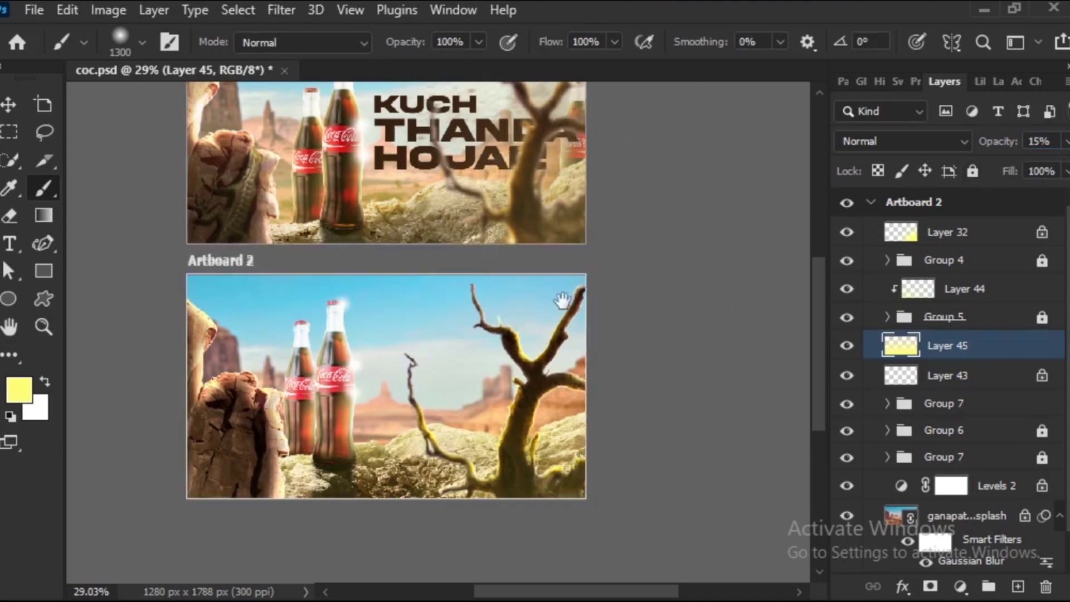
drag(566, 299, 609, 311)
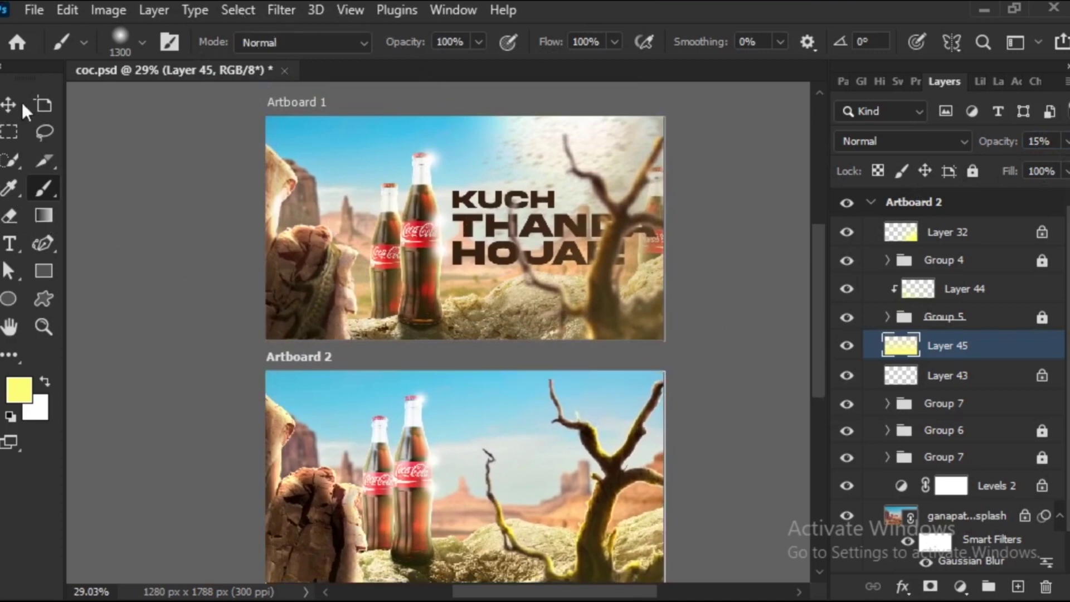
Lock Layers 44 and 45.
click(8, 104)
scroll(441, 334, down, 5)
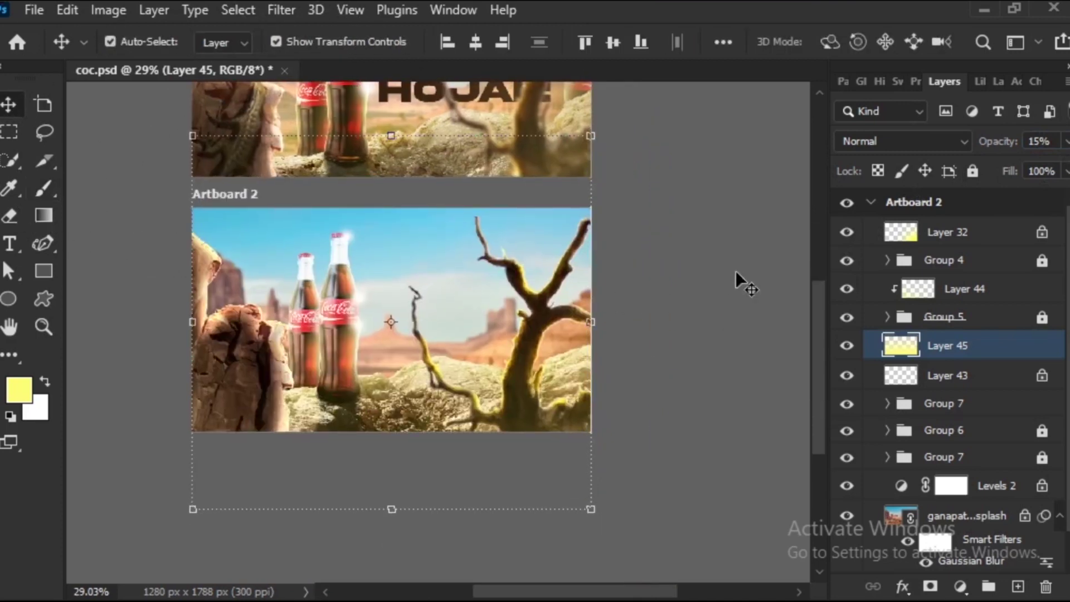
drag(741, 282, 746, 207)
click(903, 171)
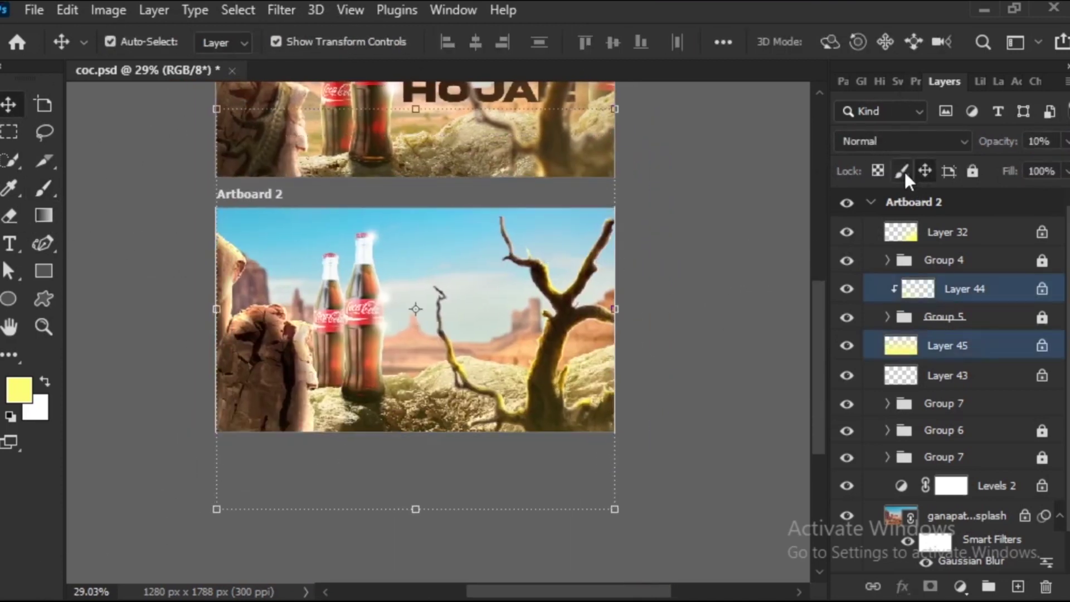
click(724, 273)
drag(724, 273, 670, 344)
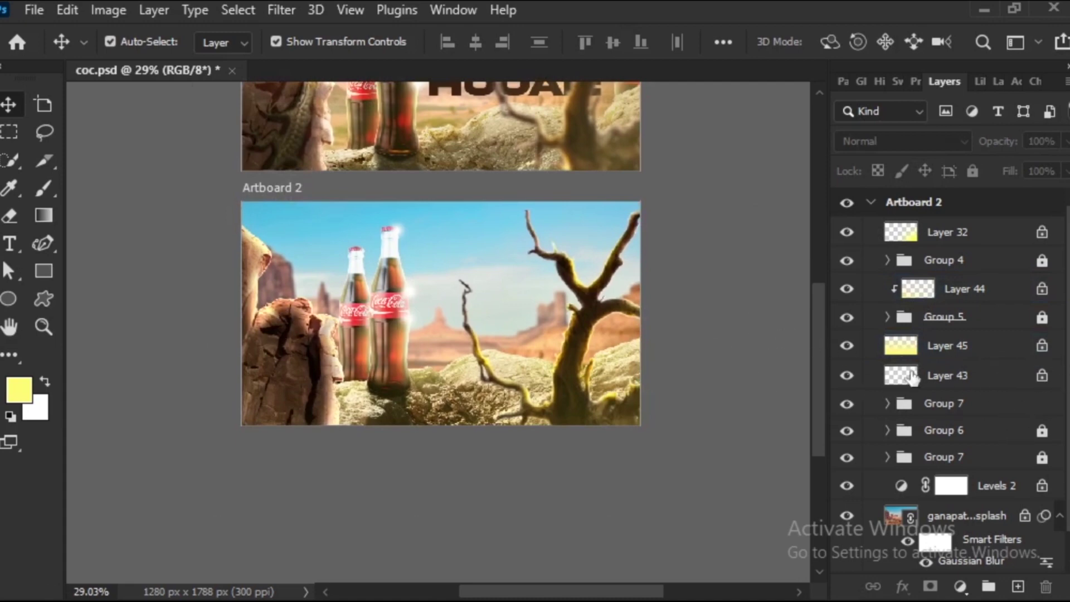
Add a new layer clipped to the bottle group and paint yellow over the bottles.
click(847, 457)
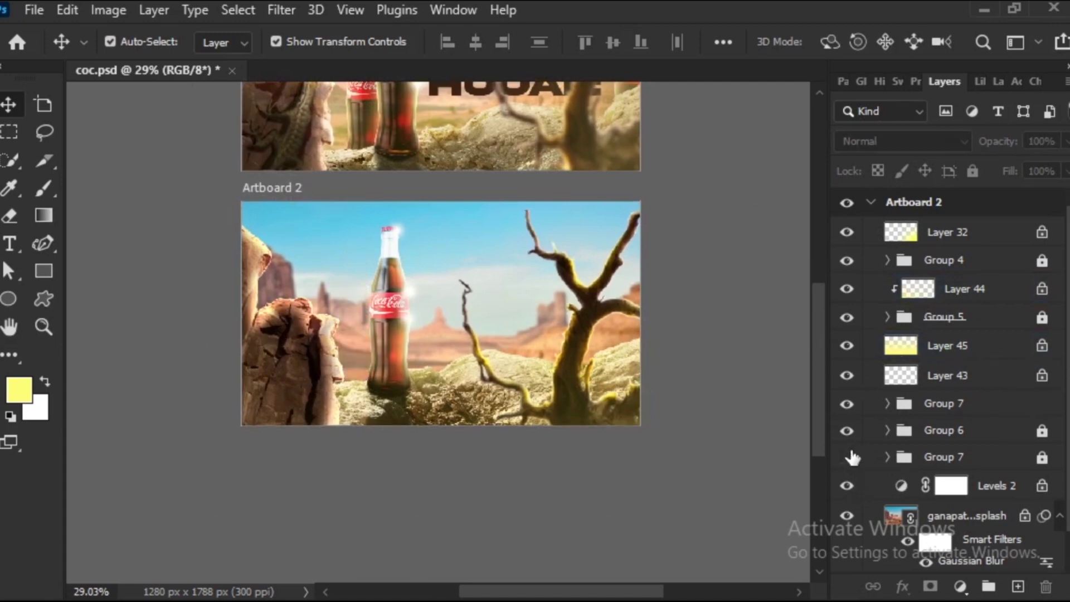
click(978, 455)
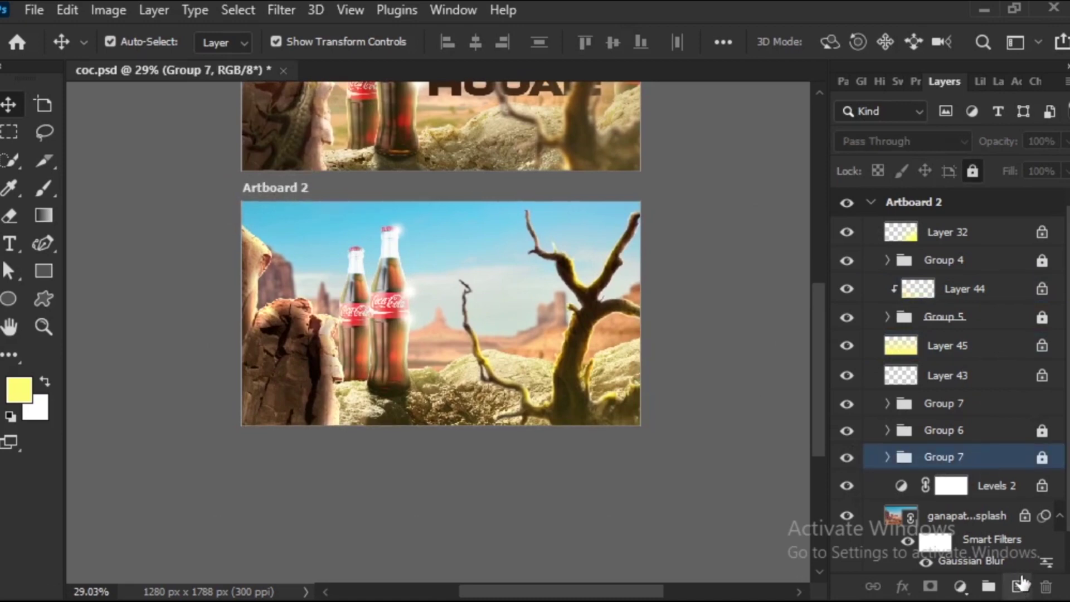
click(1018, 586)
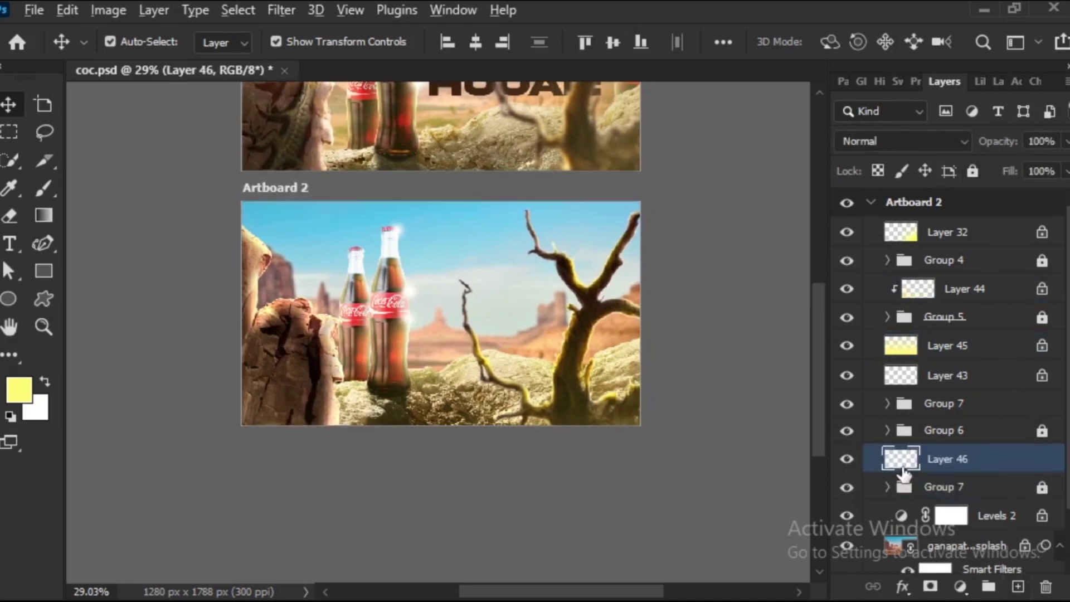
alt+click(904, 472)
key(b)
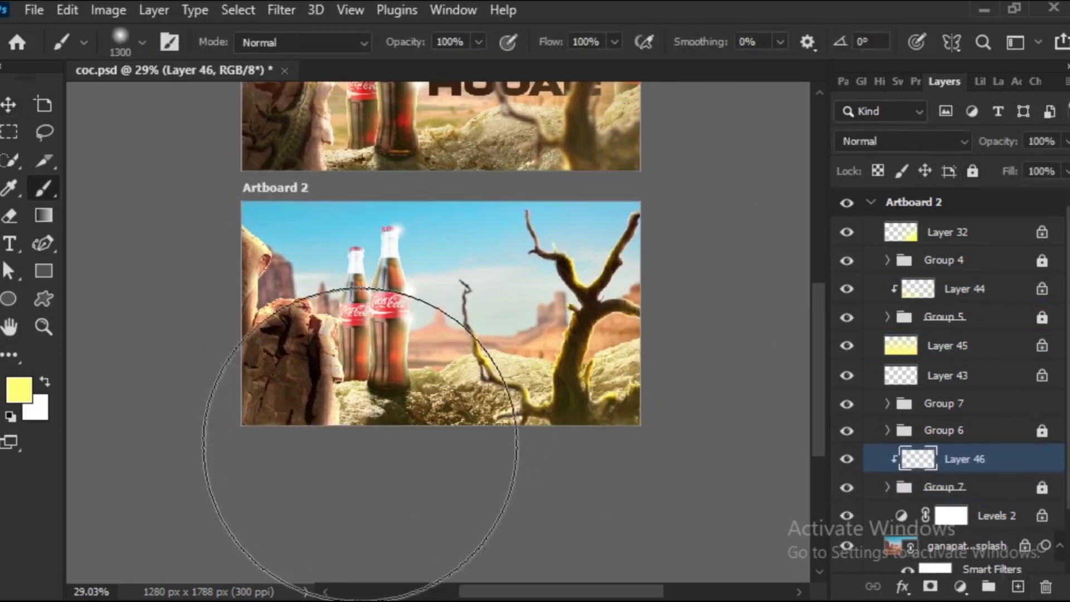
drag(342, 429, 365, 457)
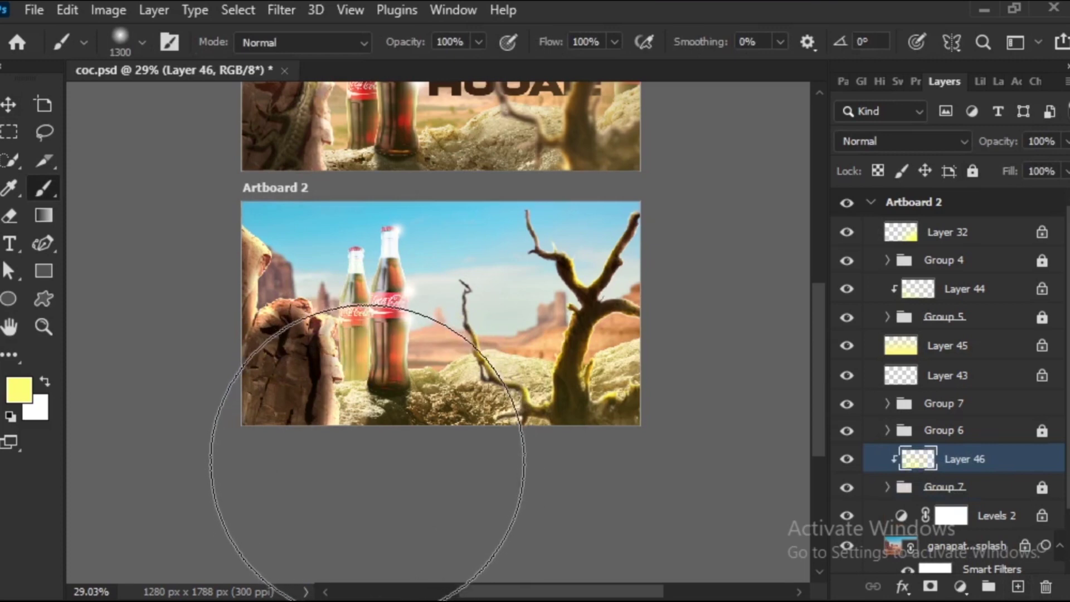
Set the bottle tint layer's opacity to 20%.
scroll(425, 429, up, 3)
scroll(425, 426, right, 2)
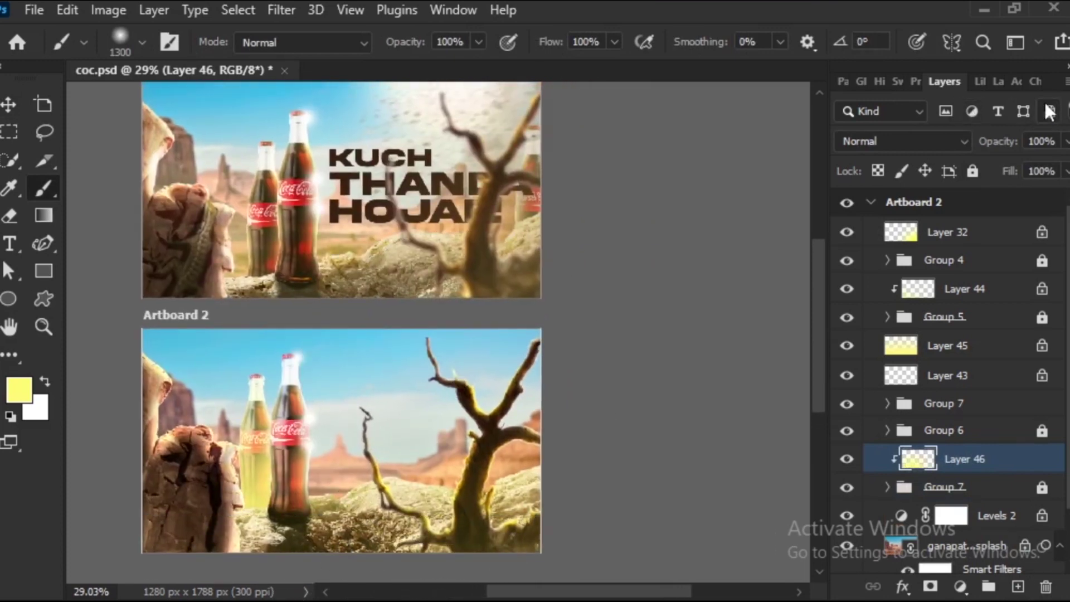
click(1065, 142)
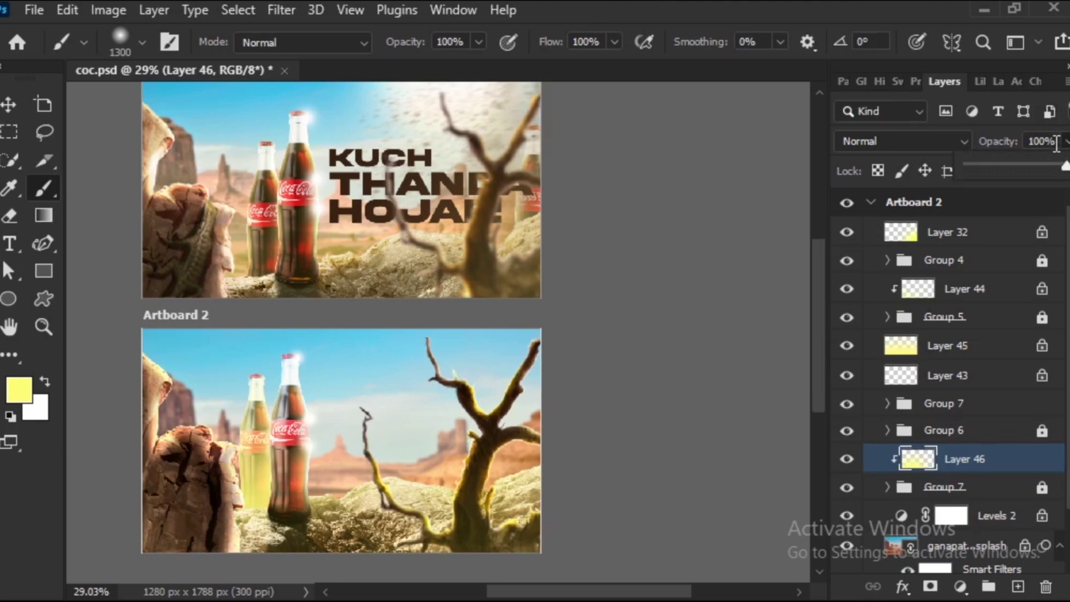
click(1047, 141)
text(2)
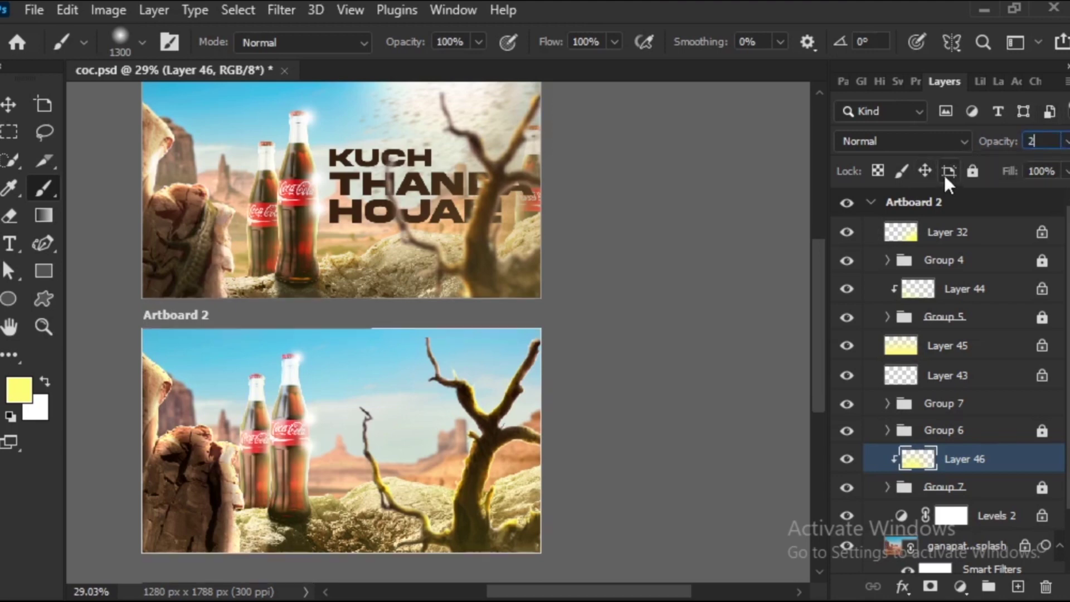
text(0)
key(Return)
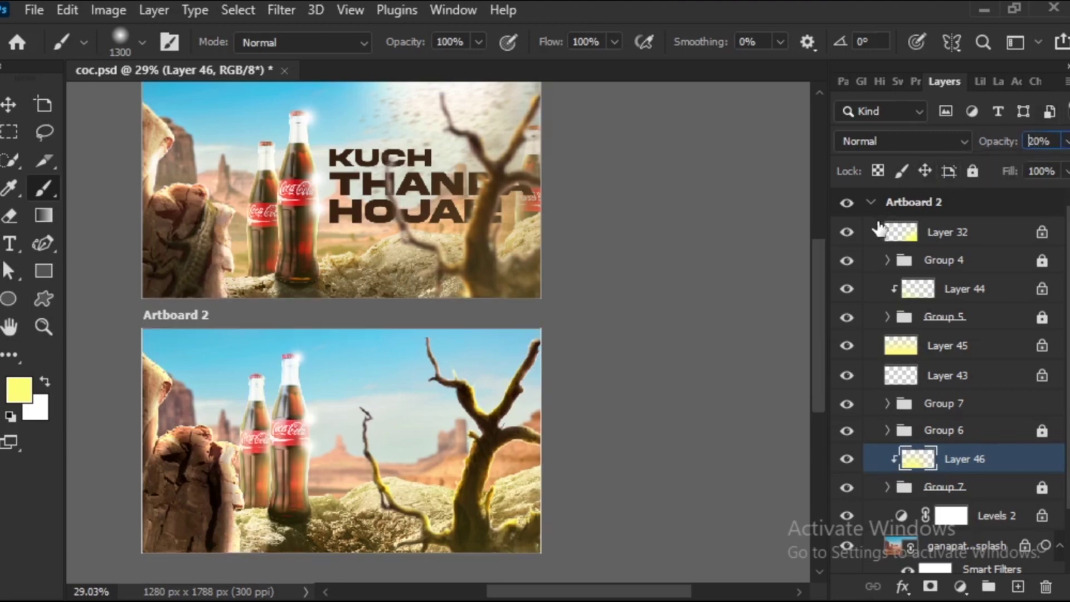
Lock the position of the bottle tint layer.
scroll(502, 381, down, 4)
scroll(279, 223, down, 1)
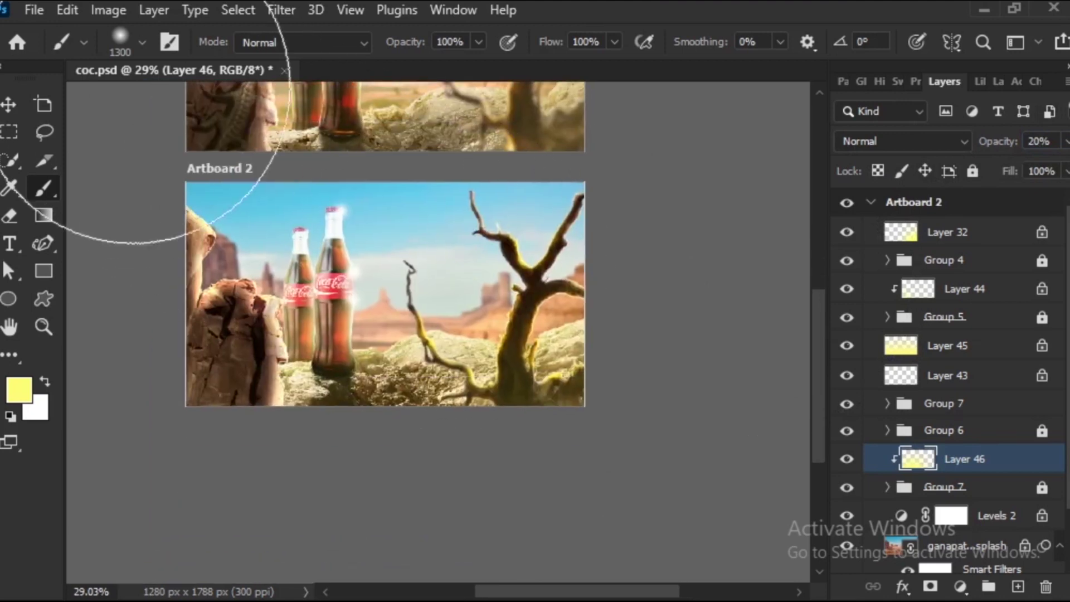
click(8, 105)
click(76, 199)
click(965, 459)
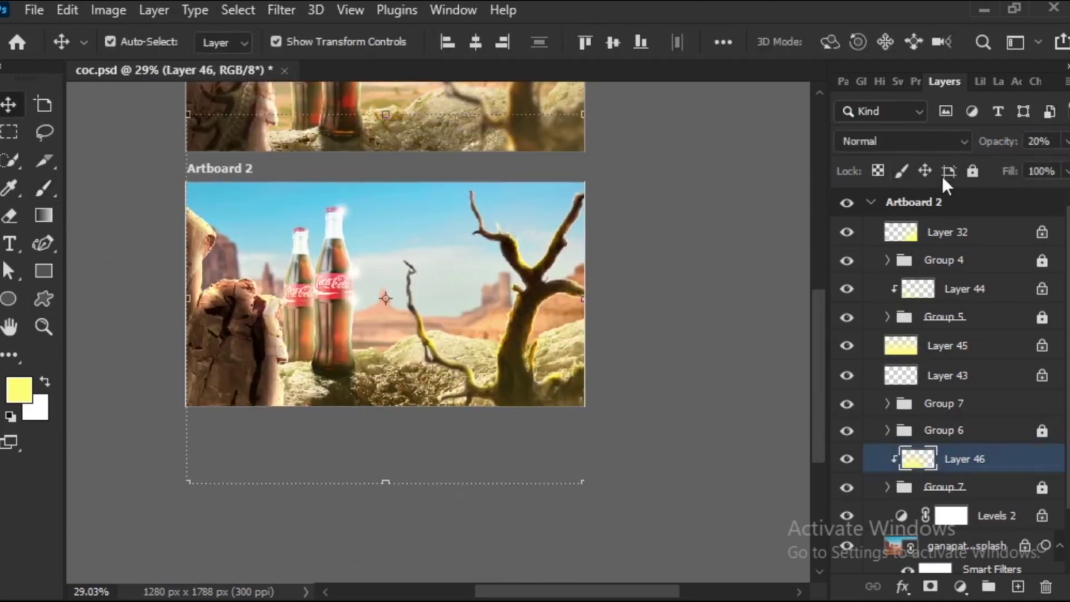
click(926, 171)
mouse_move(656, 363)
mouse_down()
mouse_move(713, 299)
mouse_move(685, 322)
mouse_up()
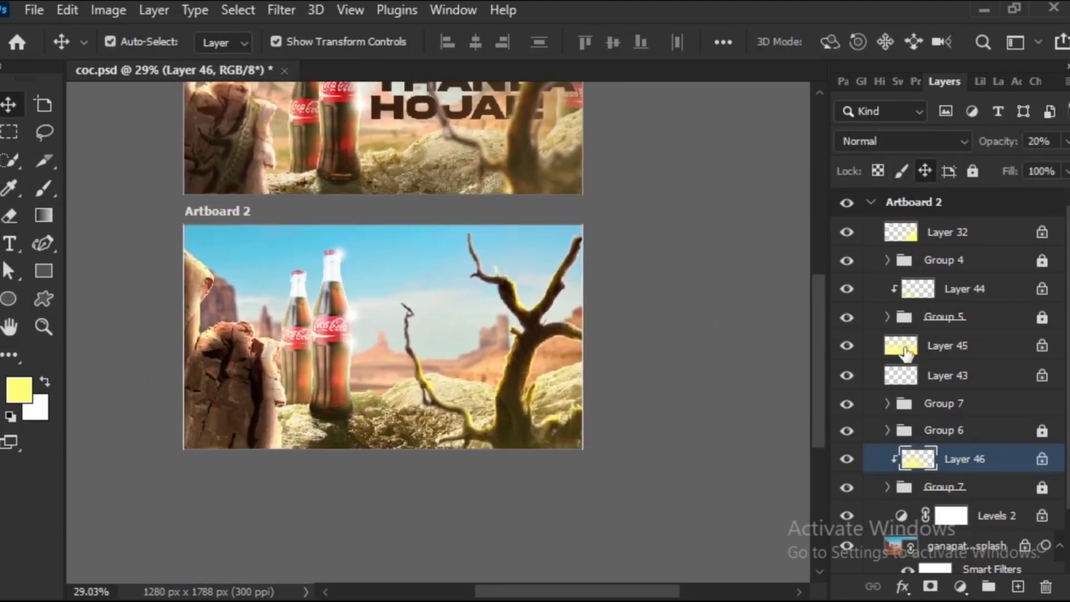
click(1006, 529)
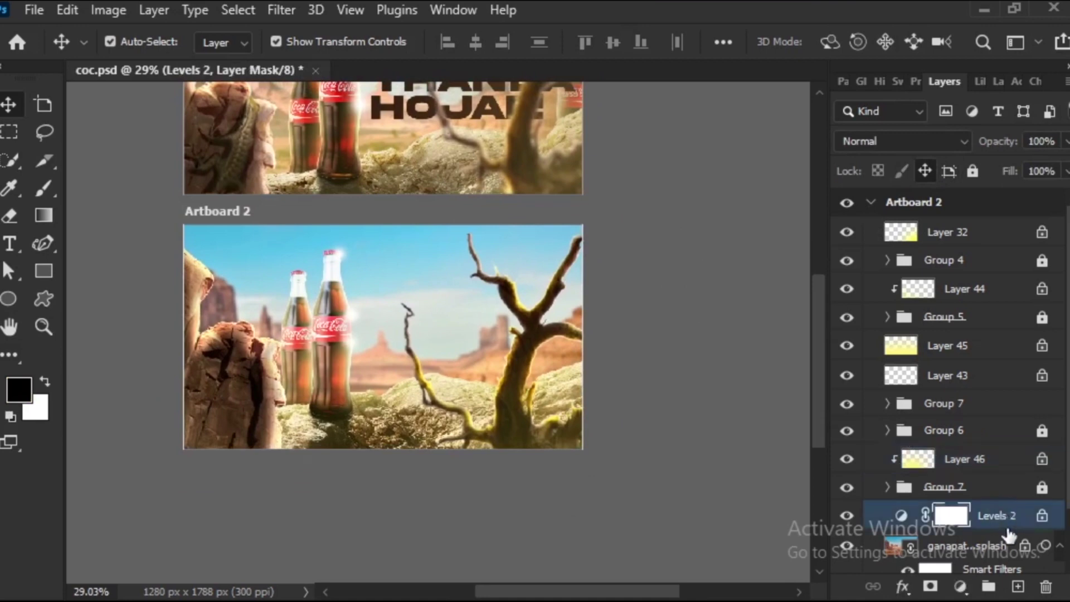
Add a new layer above Levels 2 and brush a yellow wash across Artboard 2.
click(1017, 583)
drag(562, 253, 583, 326)
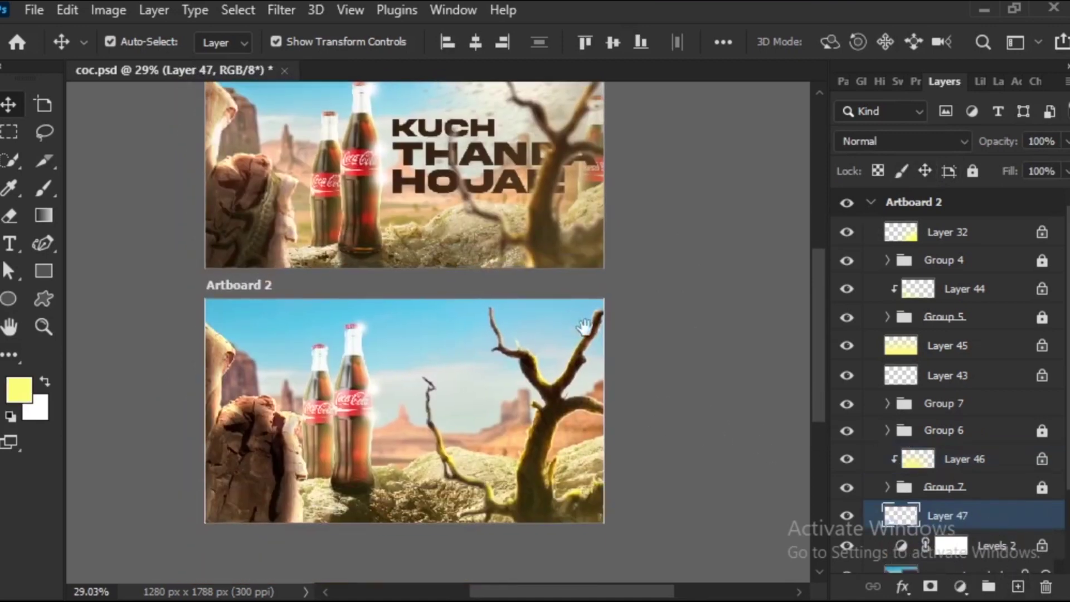
key(b)
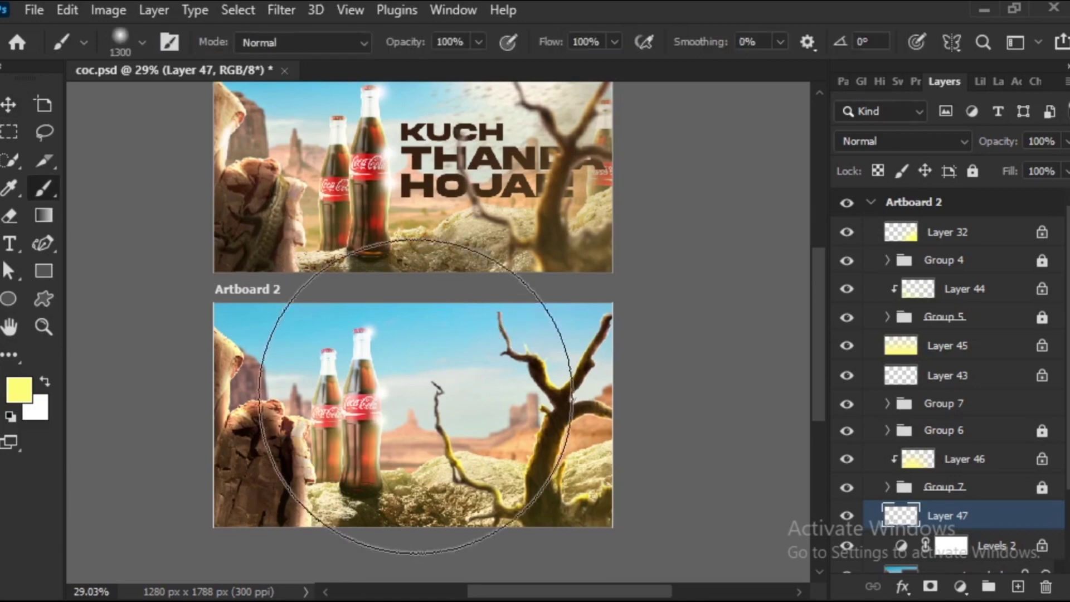
drag(637, 507, 655, 408)
drag(693, 453, 227, 453)
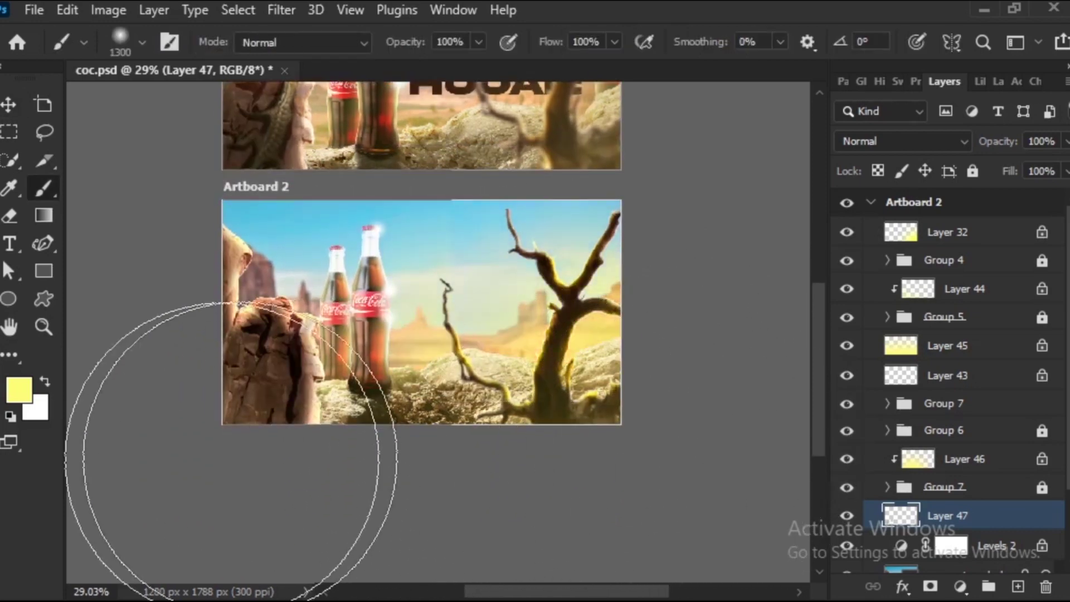
mouse_move(476, 209)
mouse_down()
mouse_move(469, 491)
mouse_move(531, 264)
mouse_up()
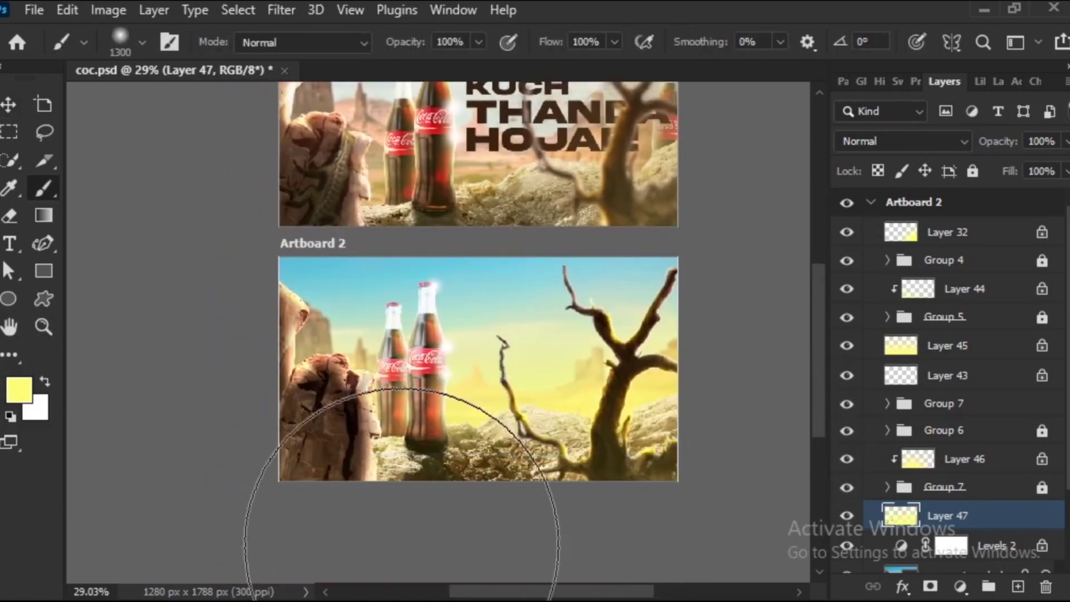
mouse_move(588, 223)
mouse_down()
mouse_move(475, 409)
mouse_move(472, 300)
mouse_up()
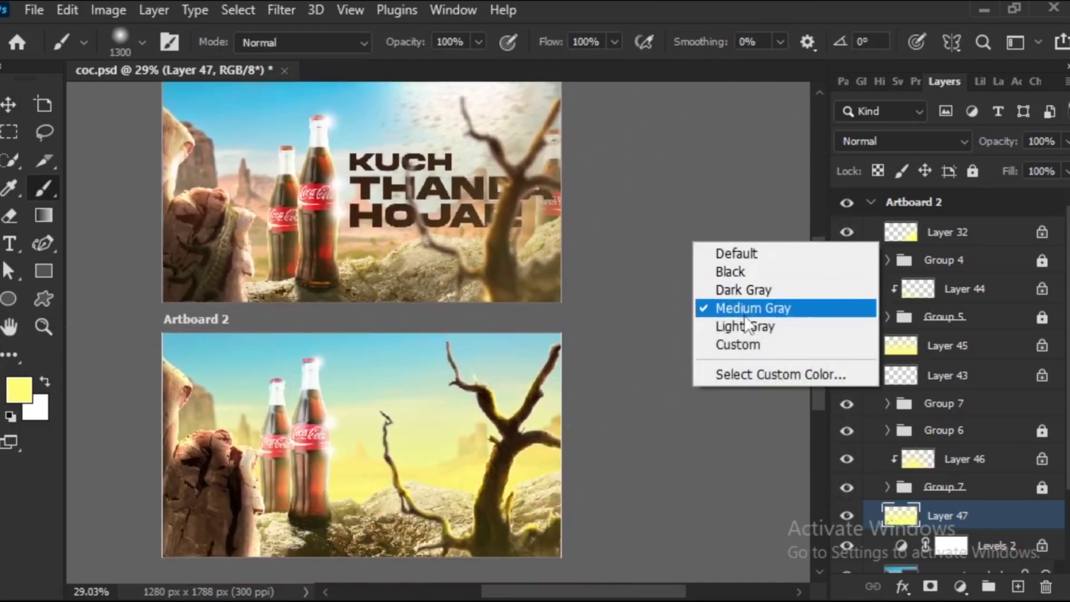
Make the canvas background white and lower the wash layer to 22% opacity.
click(741, 345)
drag(677, 295, 612, 392)
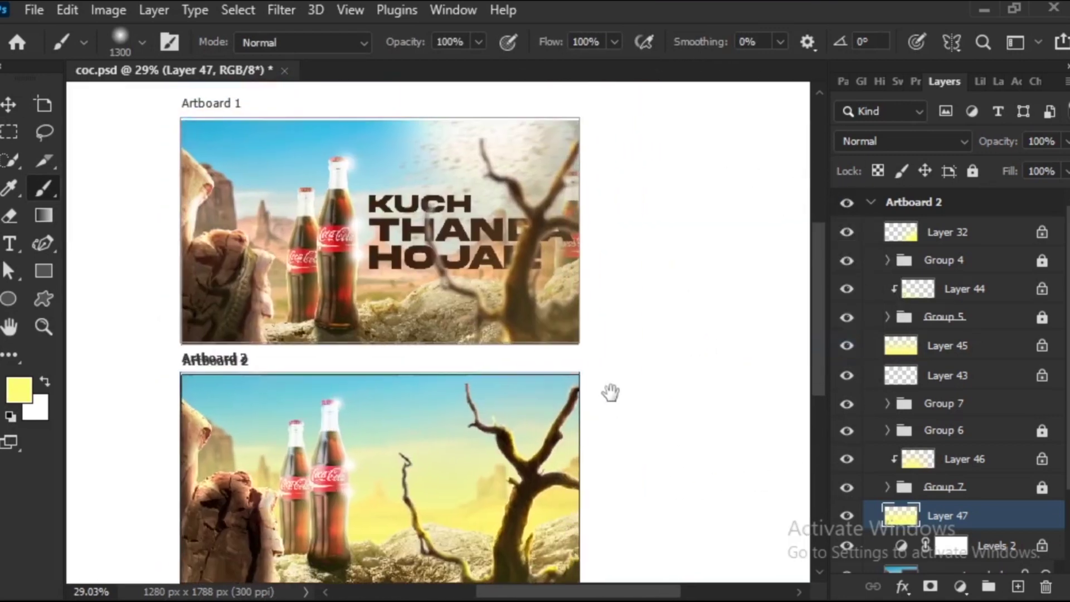
click(1065, 142)
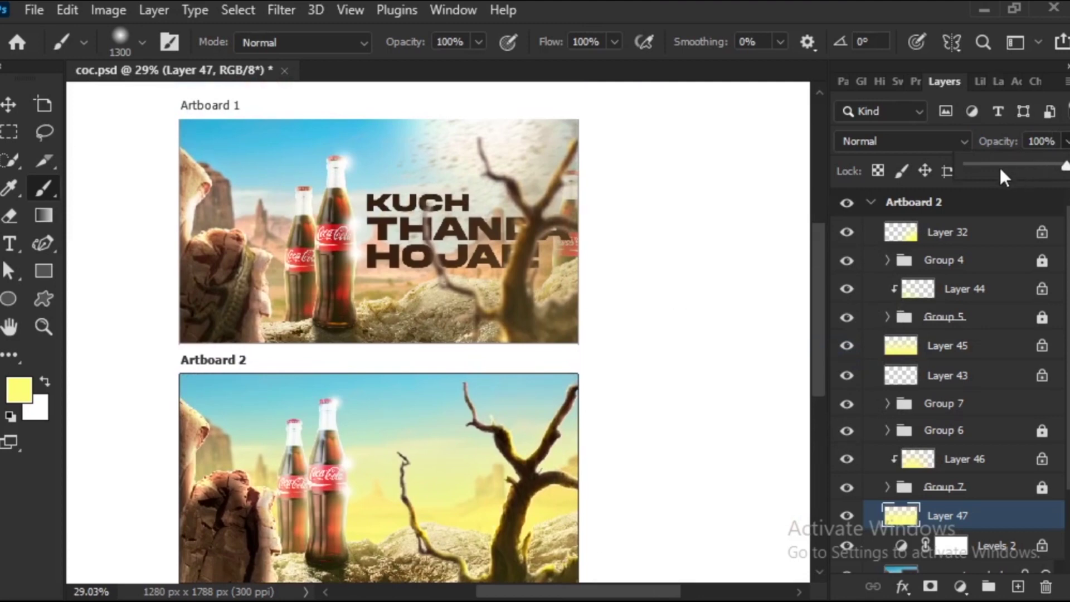
drag(988, 165, 995, 169)
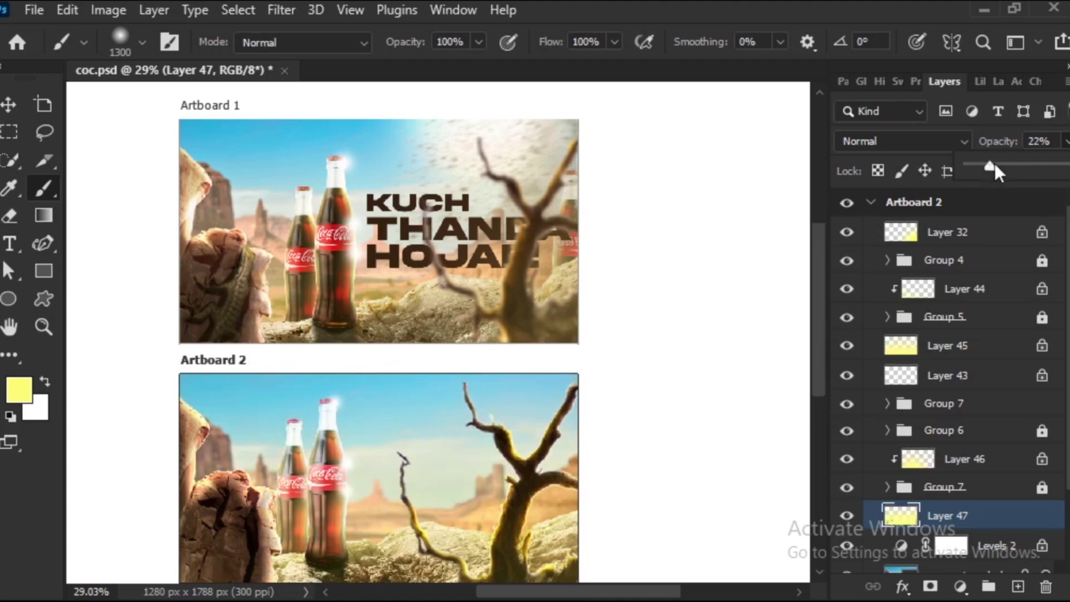
drag(509, 310, 561, 222)
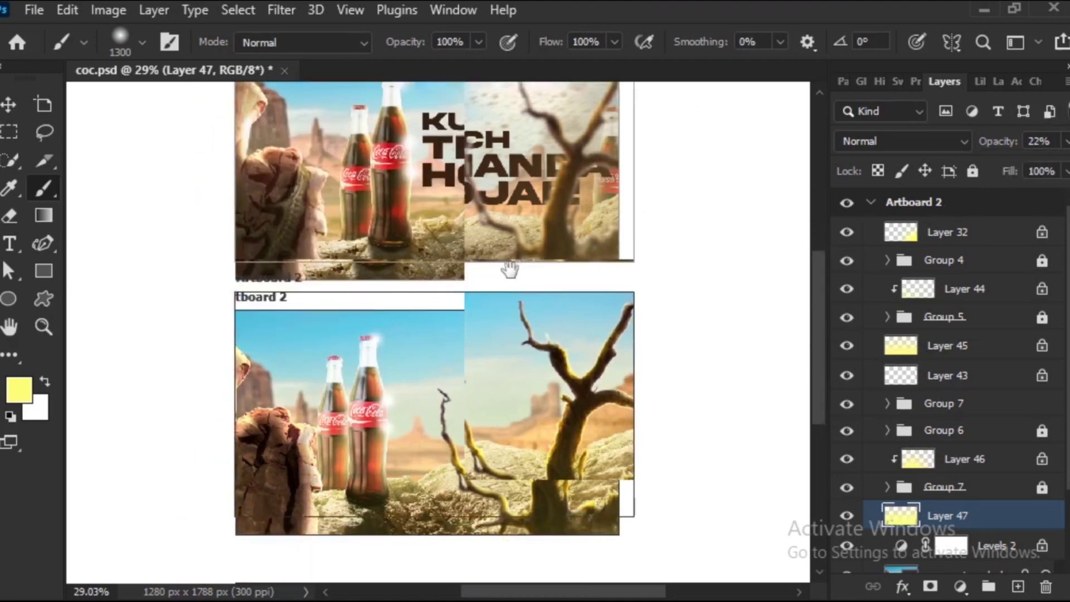
click(8, 104)
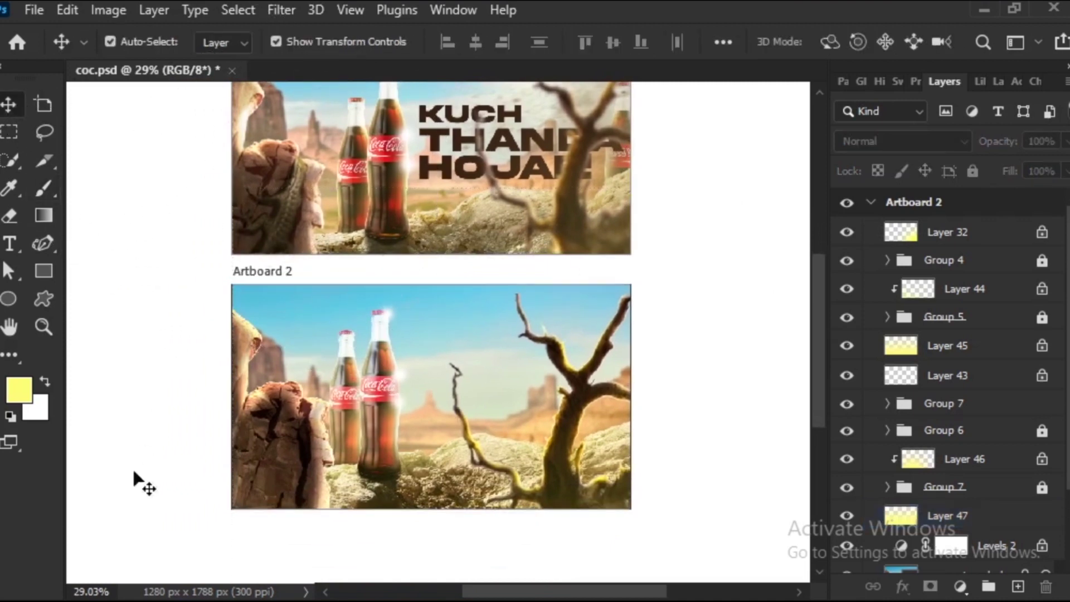
Zoom into Artboard 2 and select the bottle smart object inside Group 7.
drag(131, 480, 770, 310)
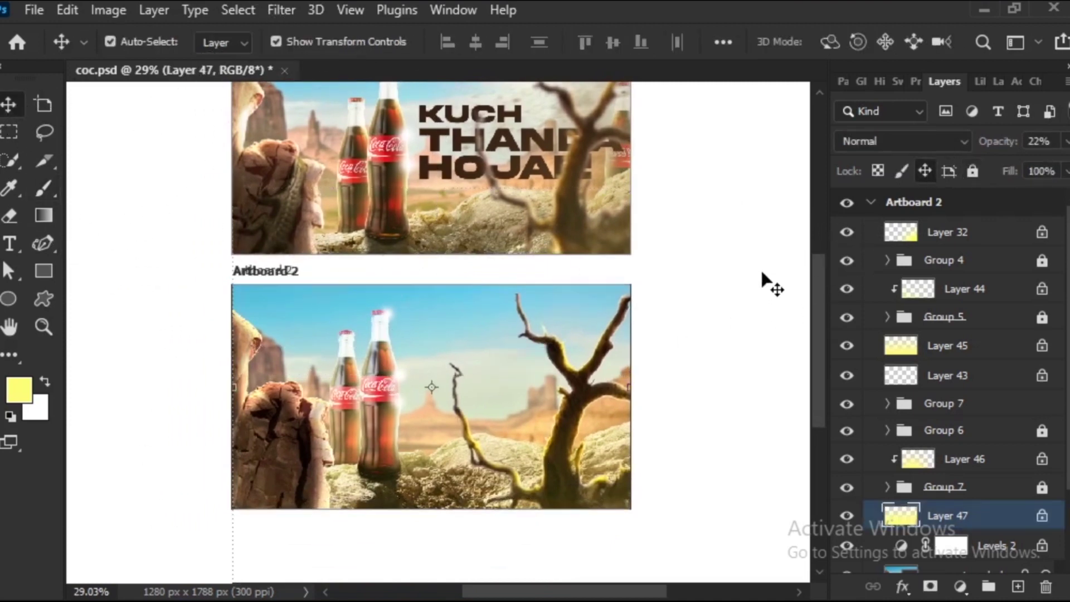
key(ctrl+plus)
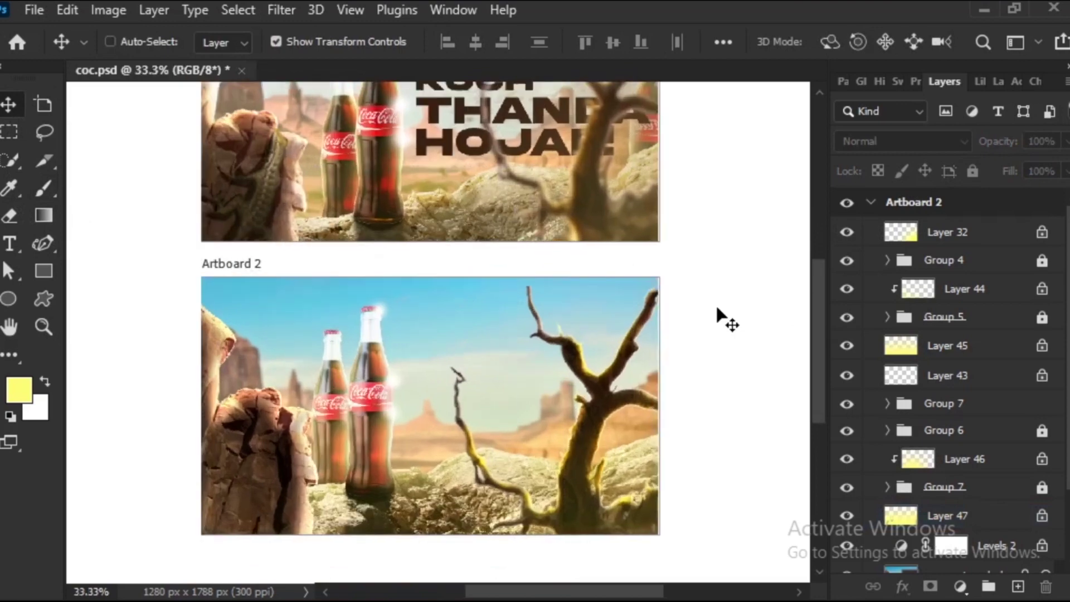
key(ctrl+plus)
drag(473, 406, 511, 351)
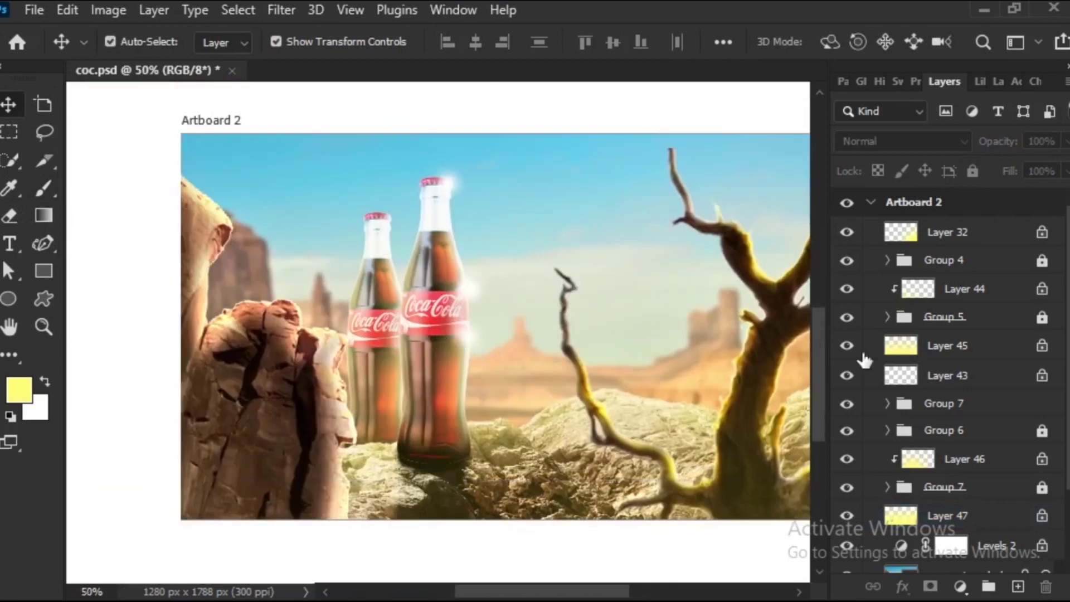
click(847, 429)
click(847, 403)
click(888, 403)
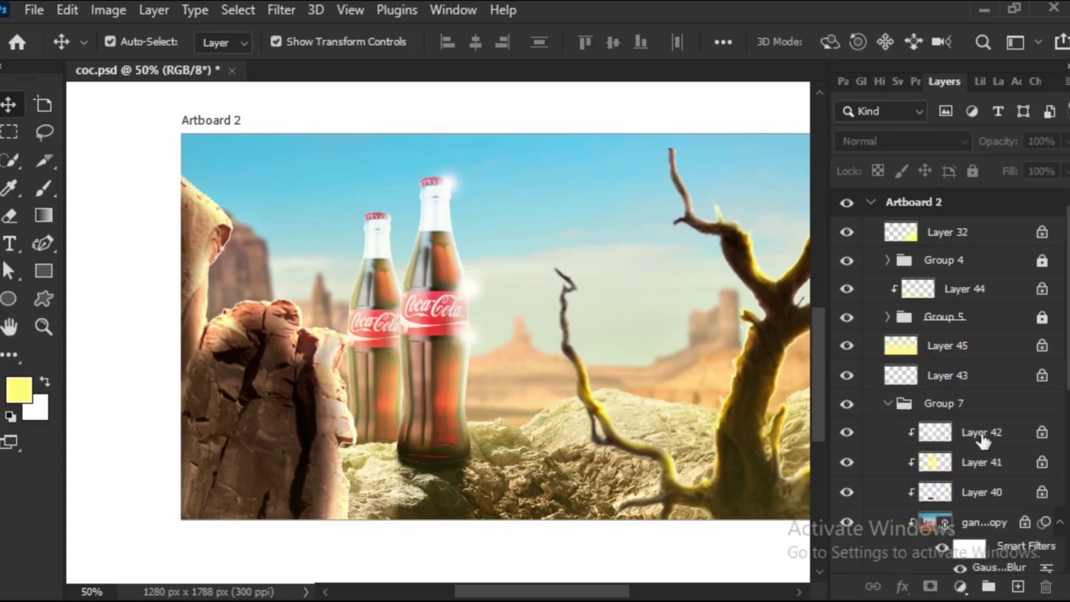
click(979, 434)
scroll(1063, 384, down, 2)
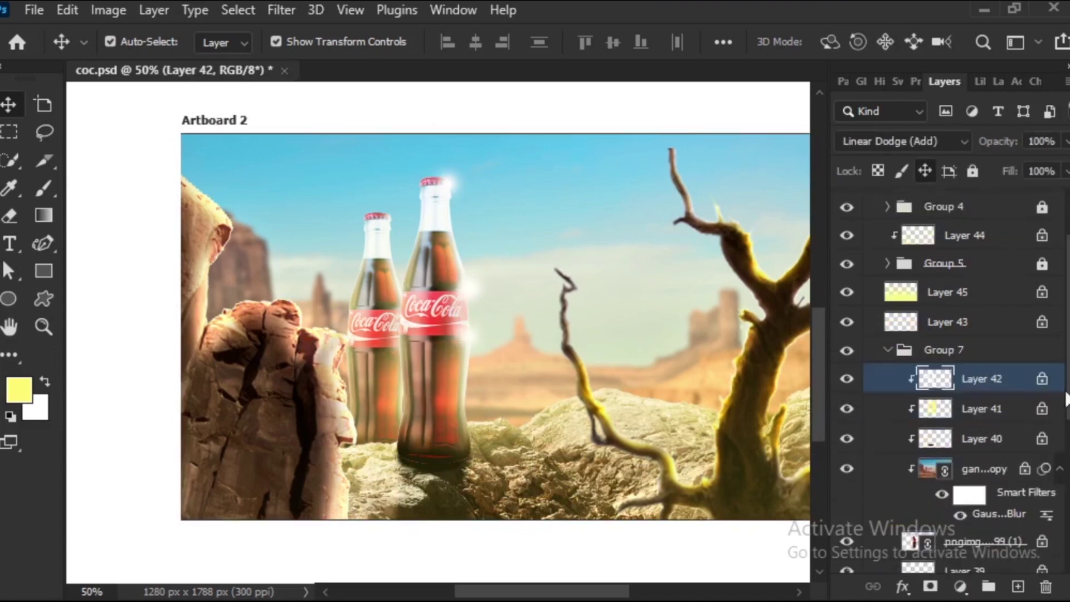
scroll(1063, 385, down, 2)
click(986, 415)
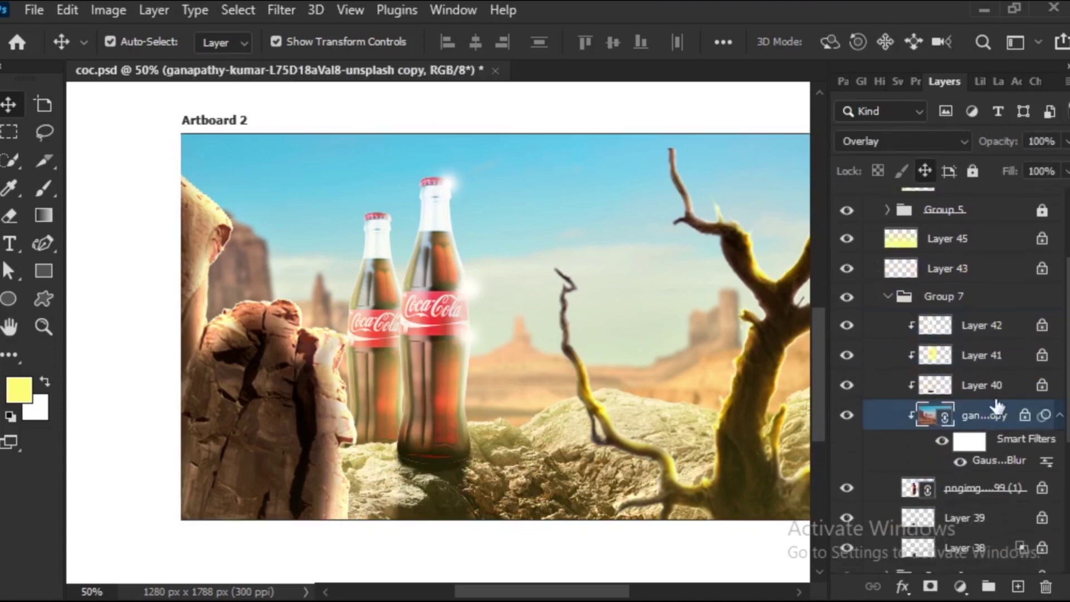
Add a new layer and paint black shading down the large bottle with a 64 px brush.
click(1018, 586)
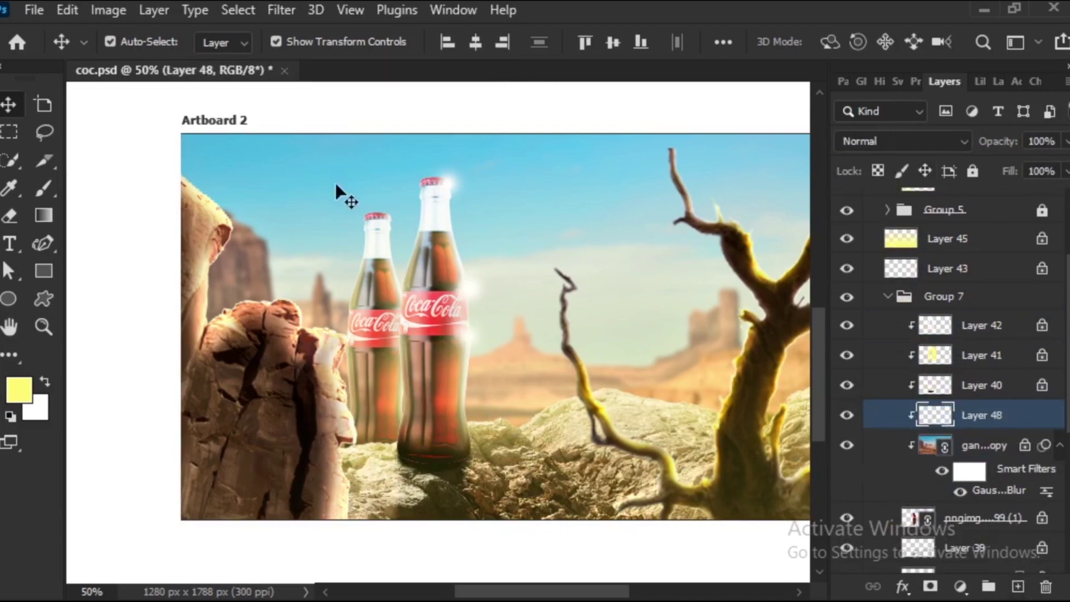
key(b)
right_click(462, 214)
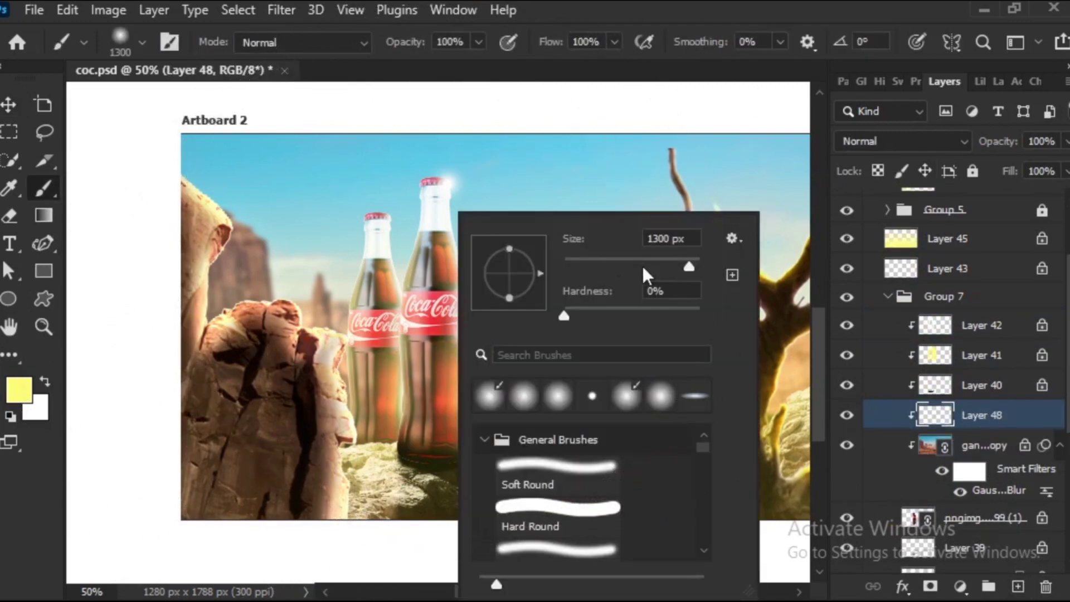
click(608, 267)
click(46, 381)
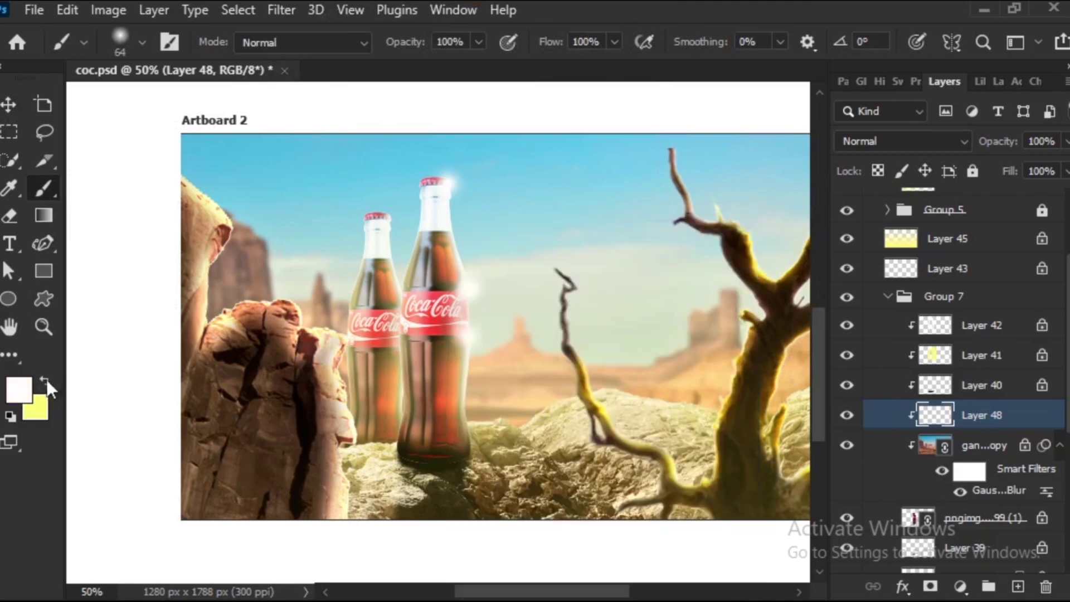
click(12, 416)
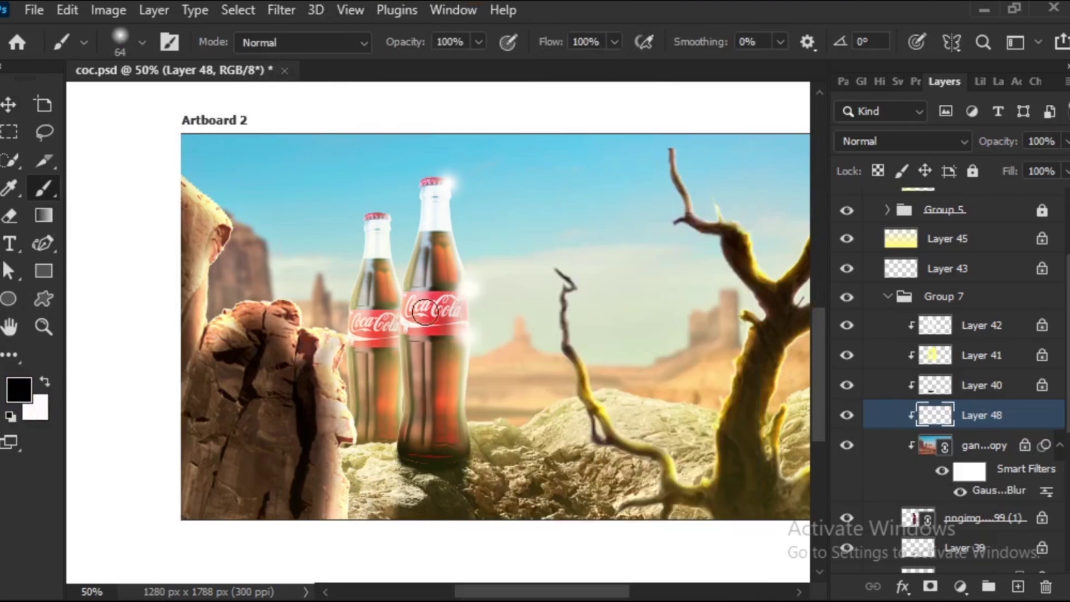
mouse_move(430, 349)
mouse_down()
mouse_move(430, 459)
mouse_move(435, 258)
mouse_up()
Darken the bottle's neck, label area and base with a 32 px black brush.
right_click(435, 257)
drag(601, 259, 583, 271)
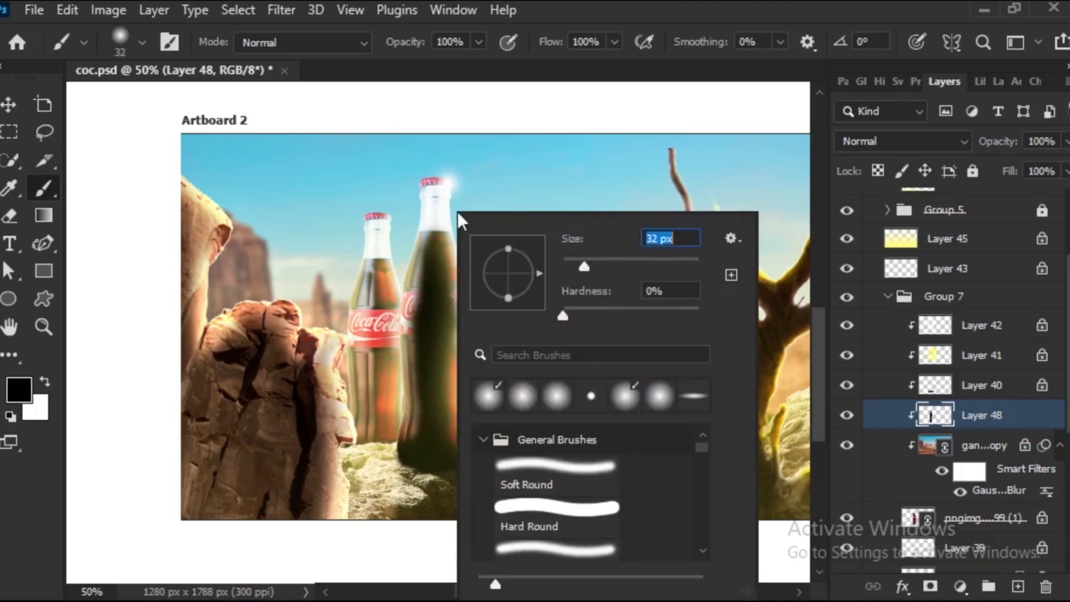
click(435, 244)
drag(435, 244, 435, 201)
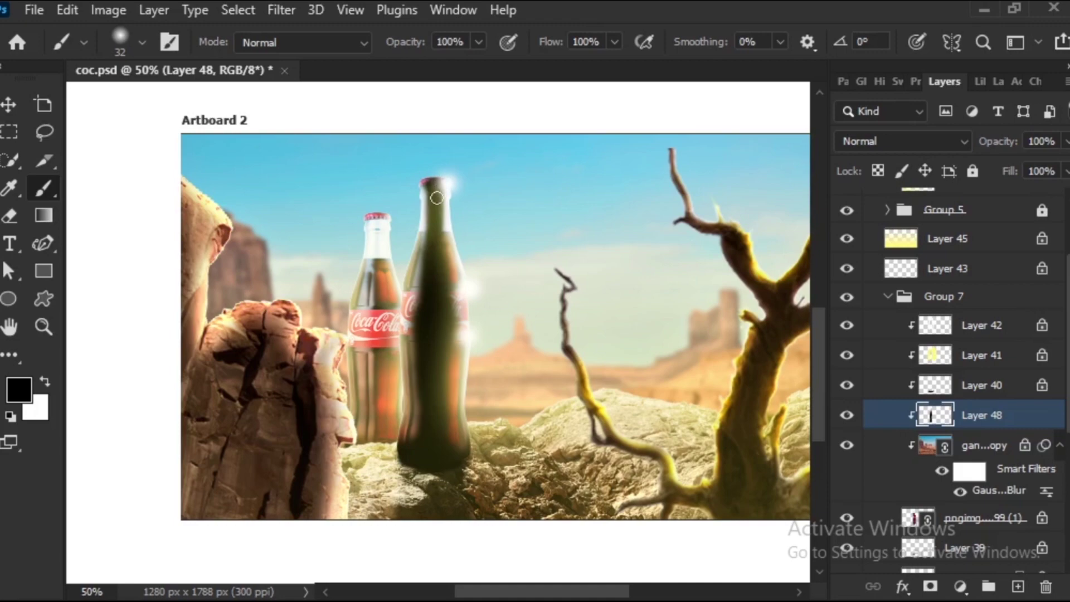
drag(424, 299, 422, 349)
drag(455, 443, 405, 442)
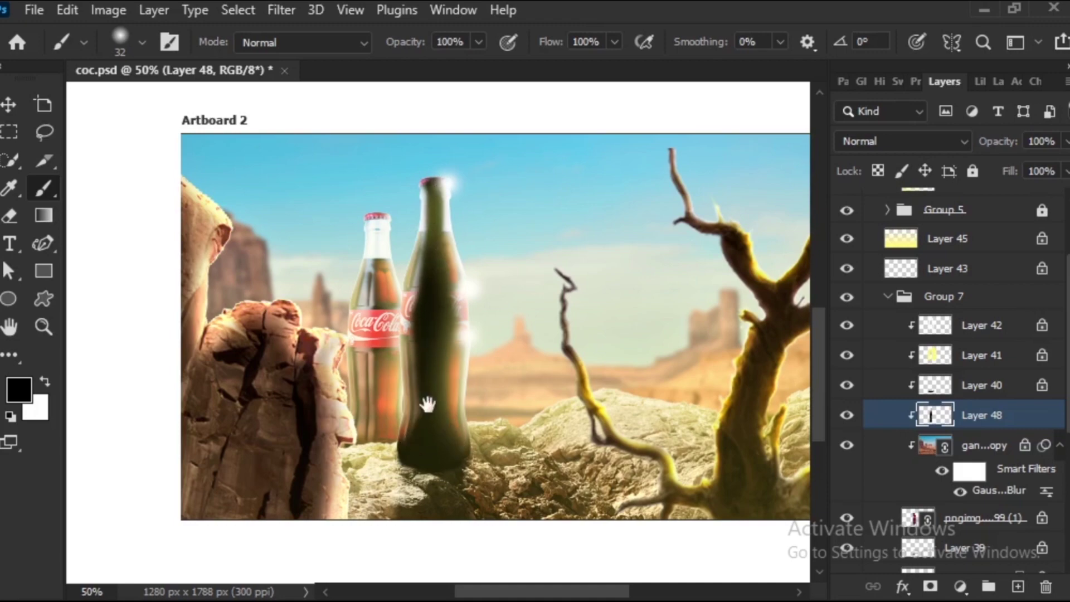
mouse_move(425, 401)
mouse_down()
mouse_move(602, 284)
mouse_move(538, 363)
mouse_up()
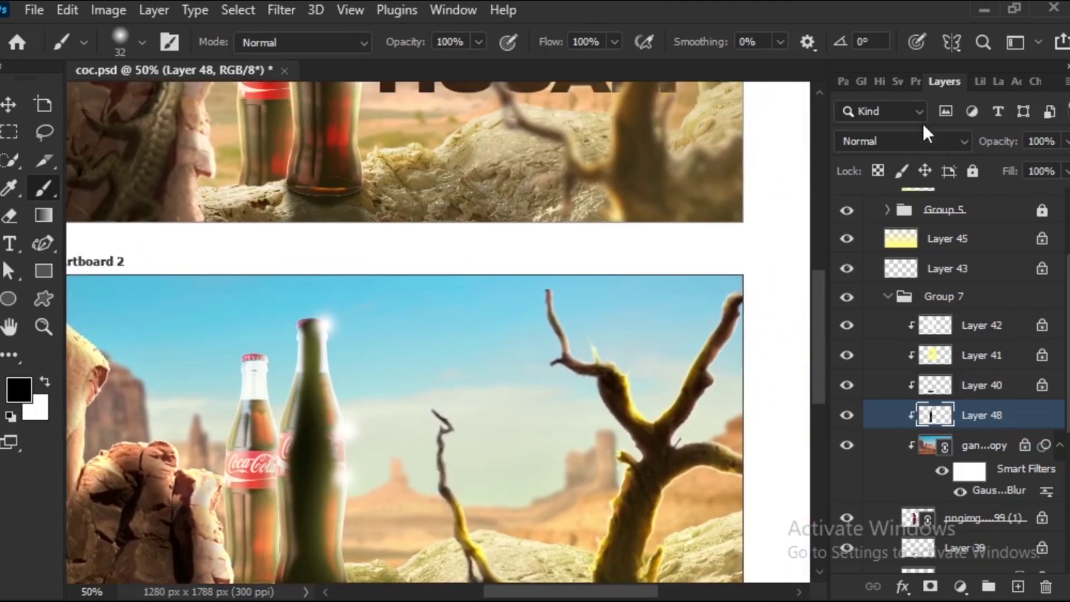
Set Layer 48's blend mode to Soft Light.
click(902, 141)
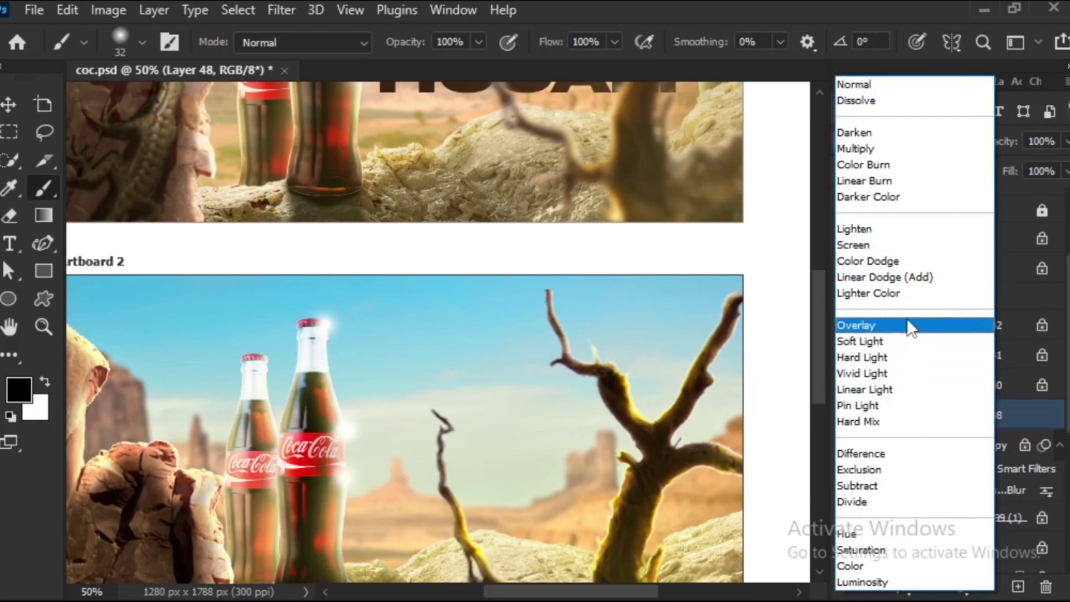
click(908, 347)
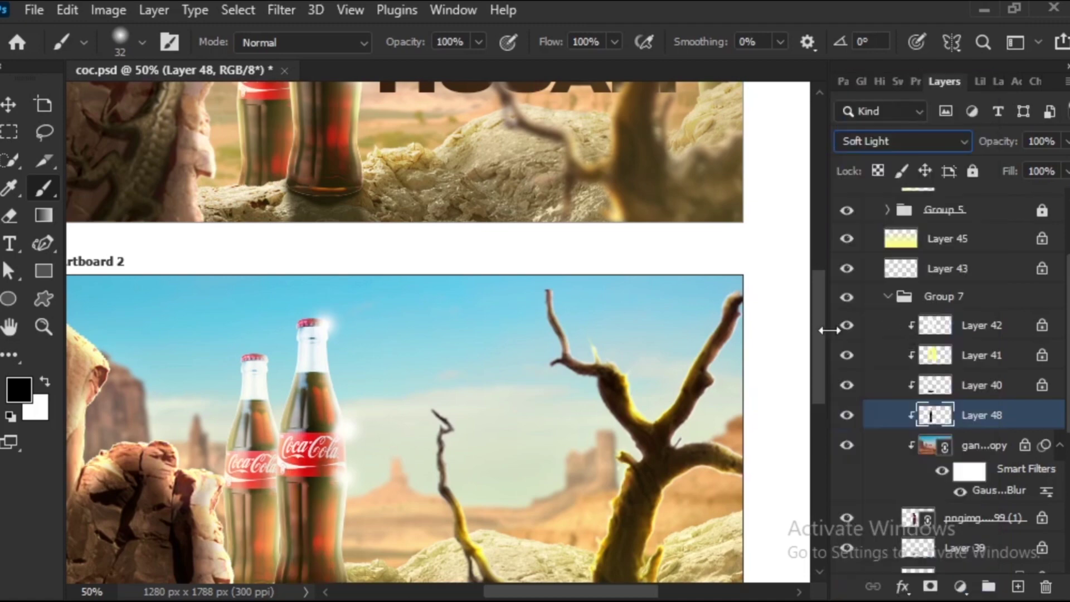
key(ctrl+minus)
key(ctrl+minus)
key(ctrl+minus)
key(ctrl+plus)
key(ctrl+plus)
scroll(628, 275, down, 1)
scroll(693, 265, down, 1)
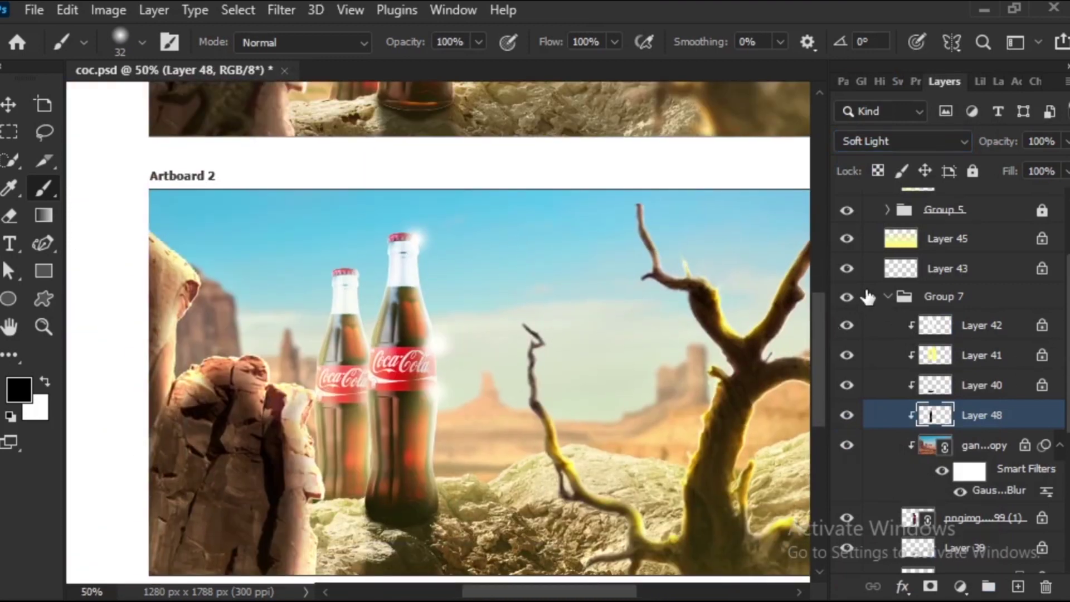
Lock the first Group 7 and add Layer 49 above Layer 42 in the second Group 7.
click(940, 304)
click(890, 298)
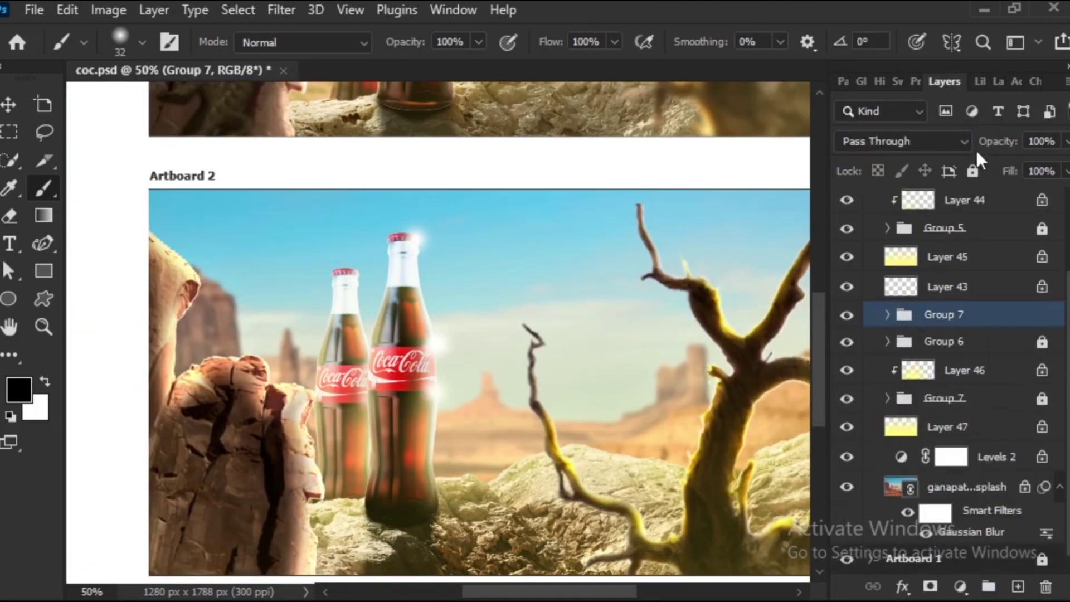
click(973, 171)
click(888, 398)
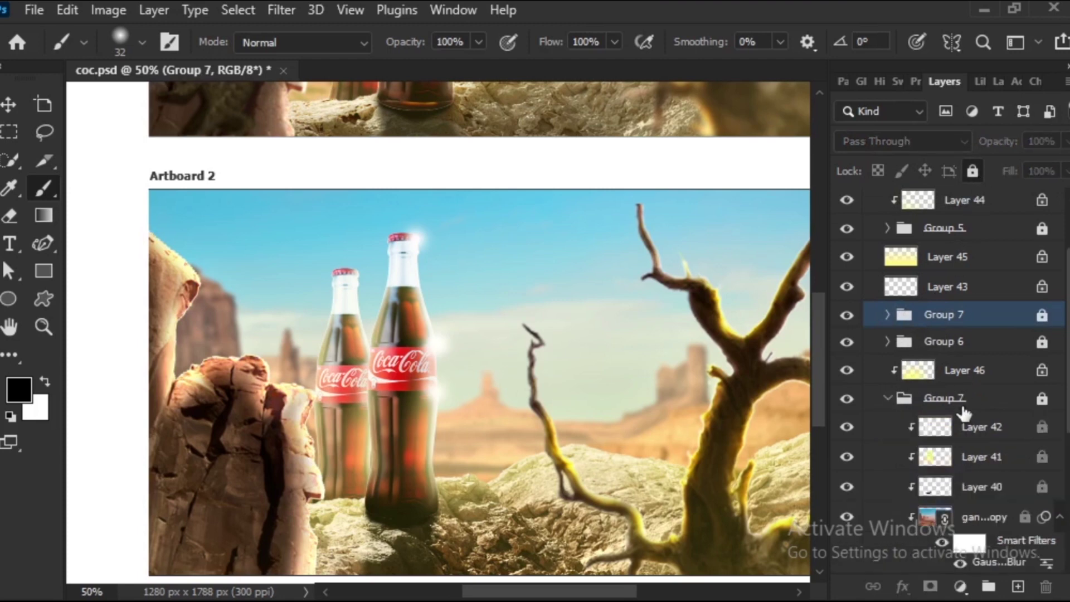
scroll(1047, 365, down, 2)
click(1042, 335)
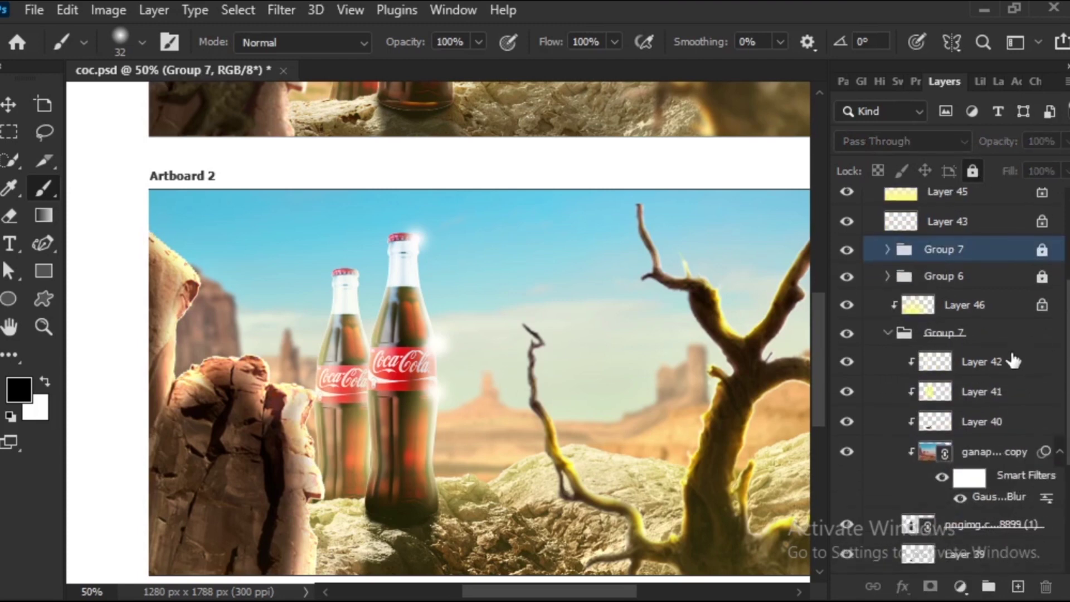
click(1011, 359)
click(1017, 585)
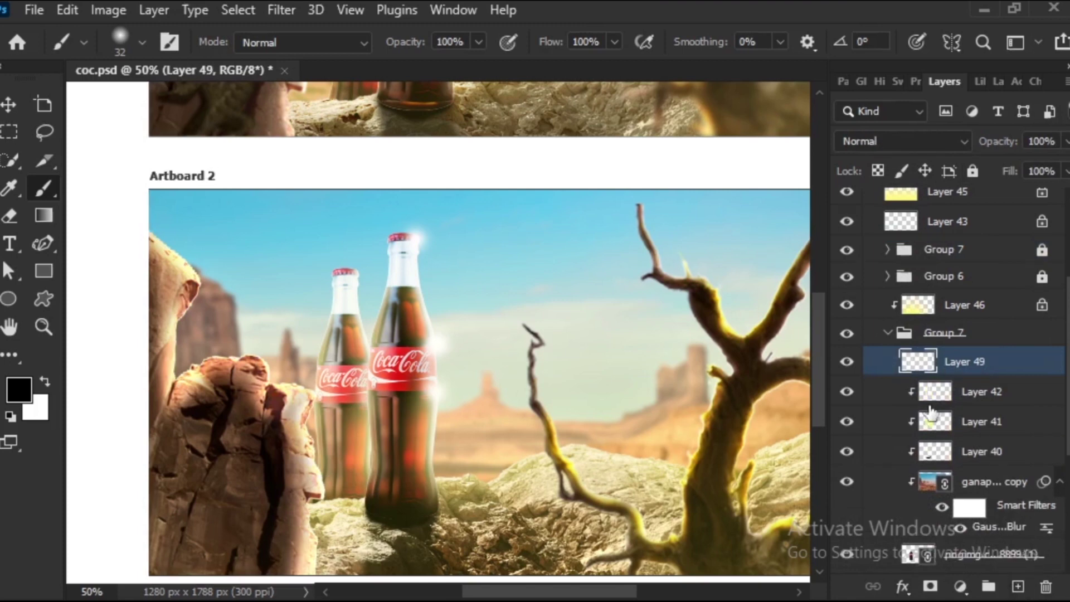
Paint black shading over the smaller left bottle from base to cap.
drag(510, 353, 585, 305)
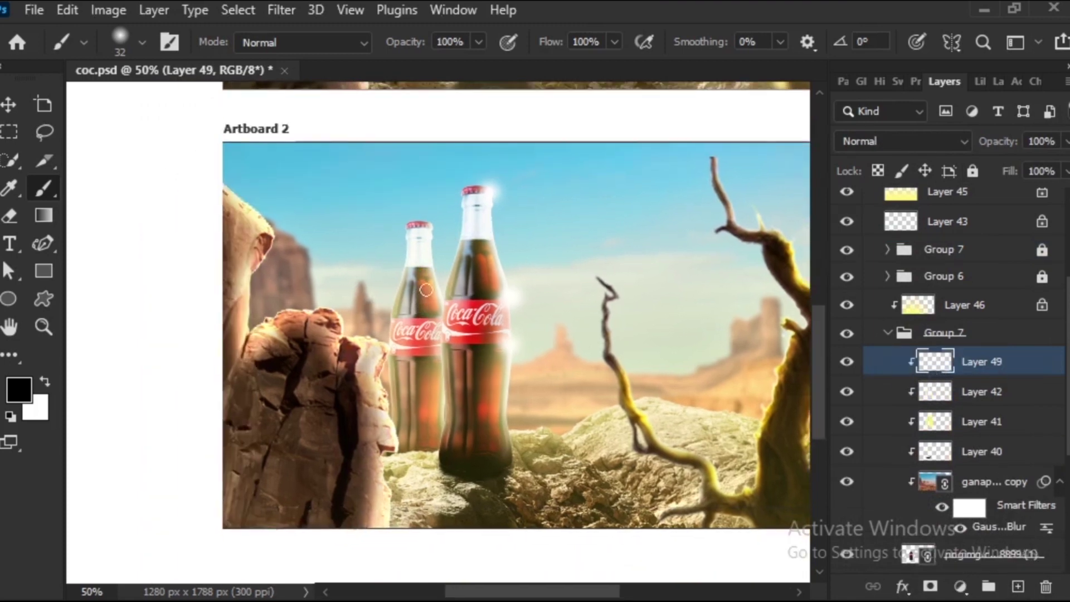
drag(426, 289, 408, 443)
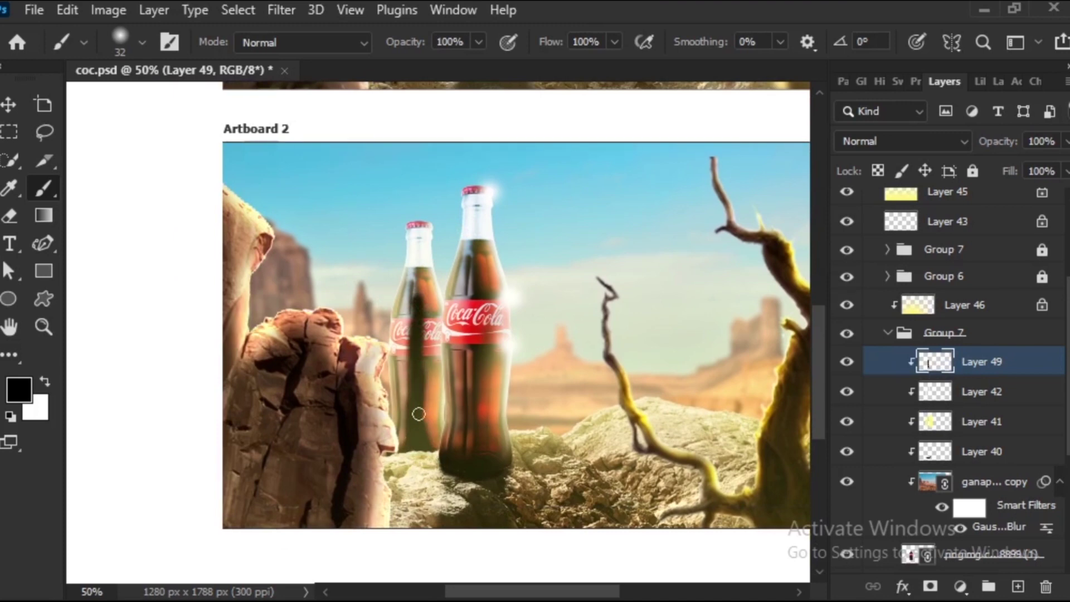
mouse_move(419, 414)
mouse_down()
mouse_move(432, 413)
mouse_move(432, 447)
mouse_up()
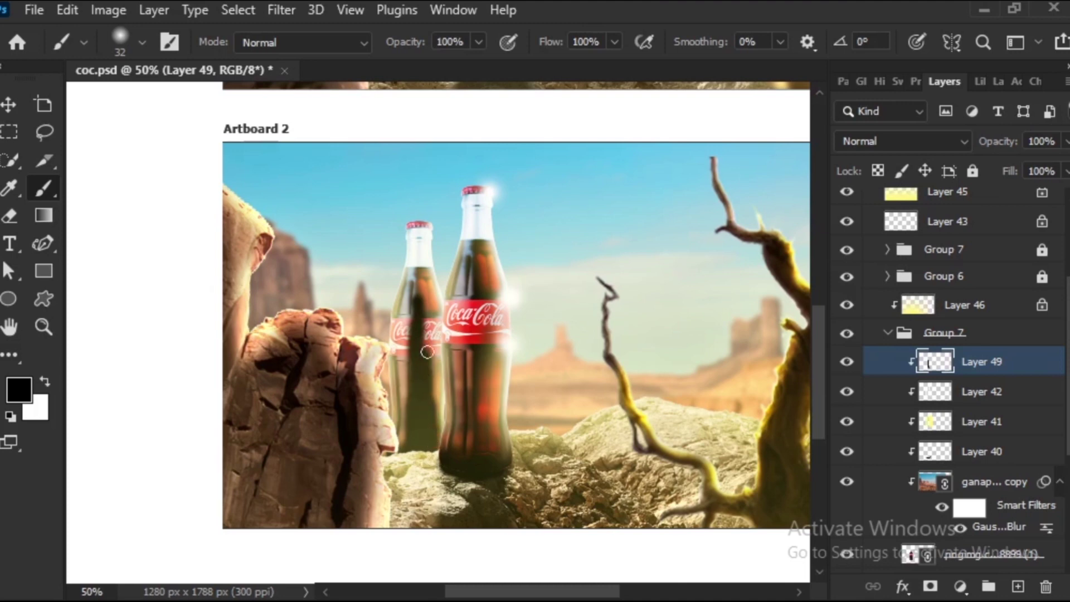
drag(427, 351, 418, 237)
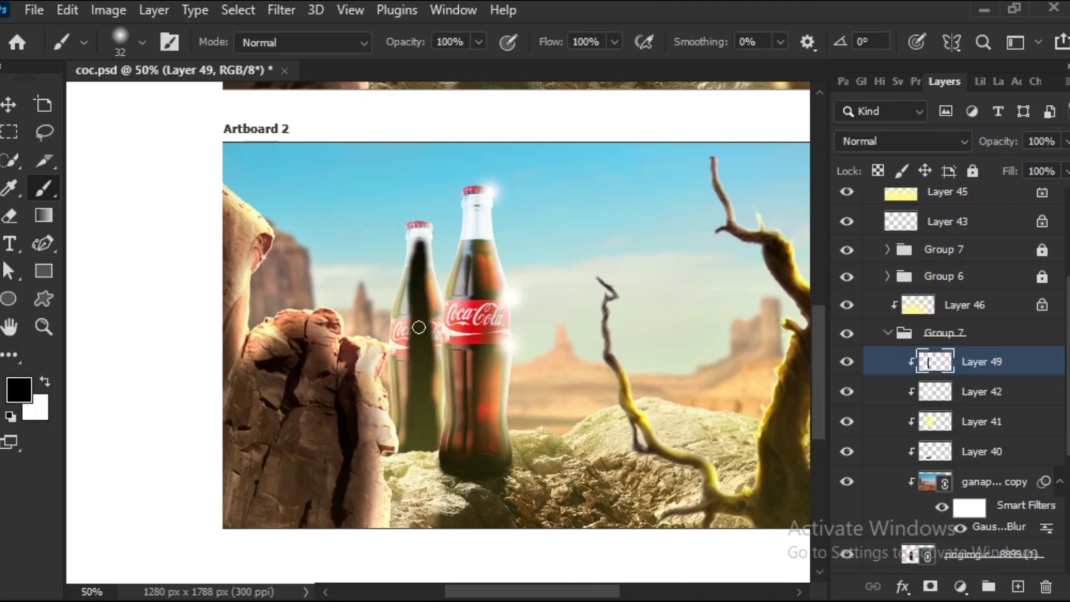
mouse_move(419, 327)
mouse_down()
mouse_move(406, 316)
mouse_move(405, 430)
mouse_up()
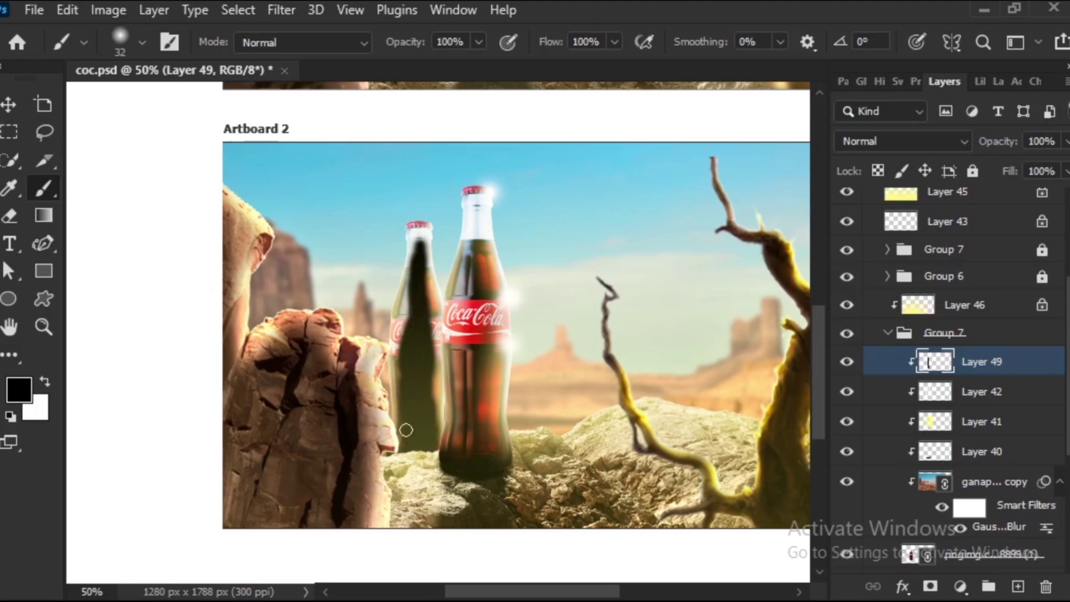
scroll(411, 370, up, 1)
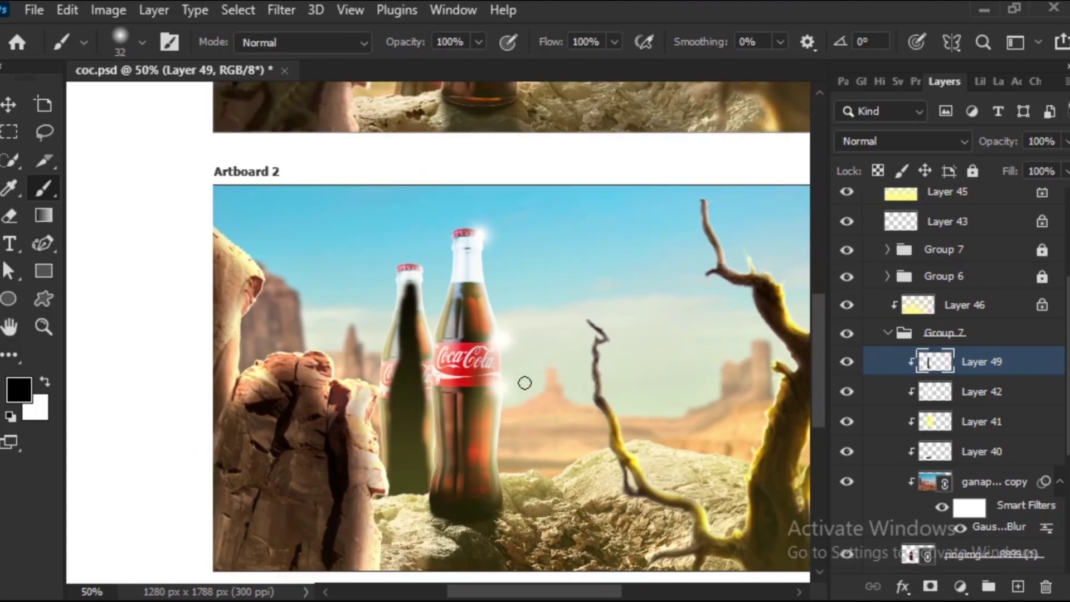
scroll(454, 266, right, 2)
scroll(454, 265, up, 1)
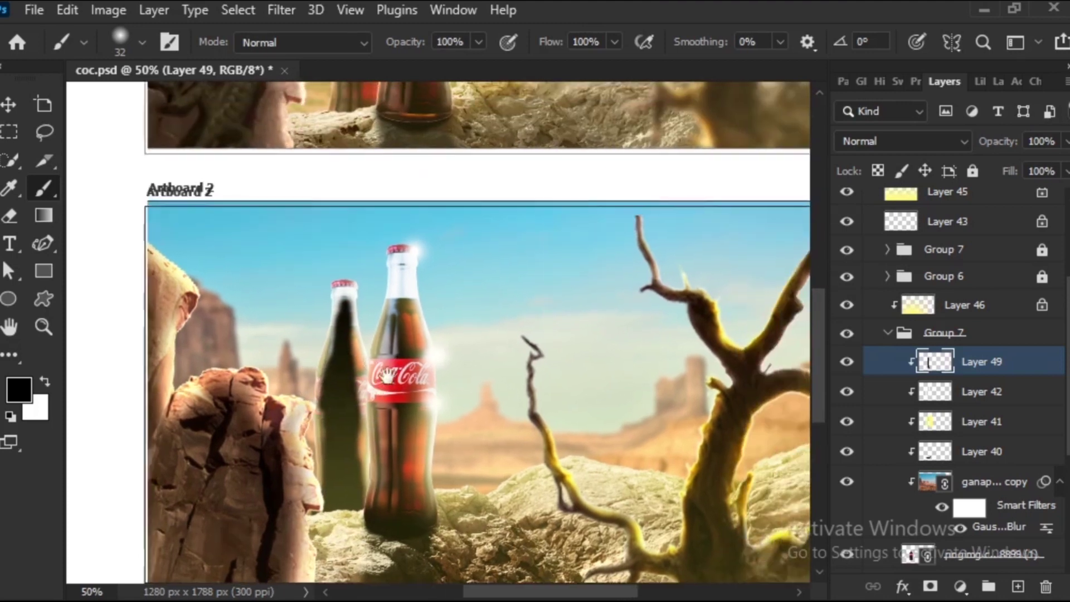
mouse_move(342, 315)
mouse_down()
mouse_move(342, 290)
mouse_move(351, 306)
mouse_up()
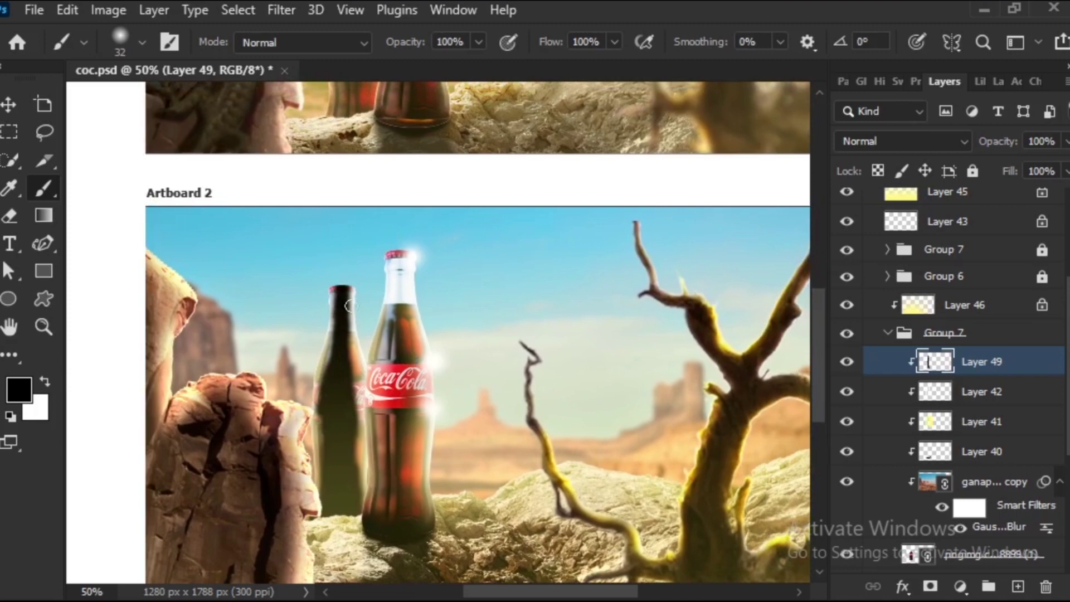
Set Layer 49's blend mode to Soft Light.
click(926, 141)
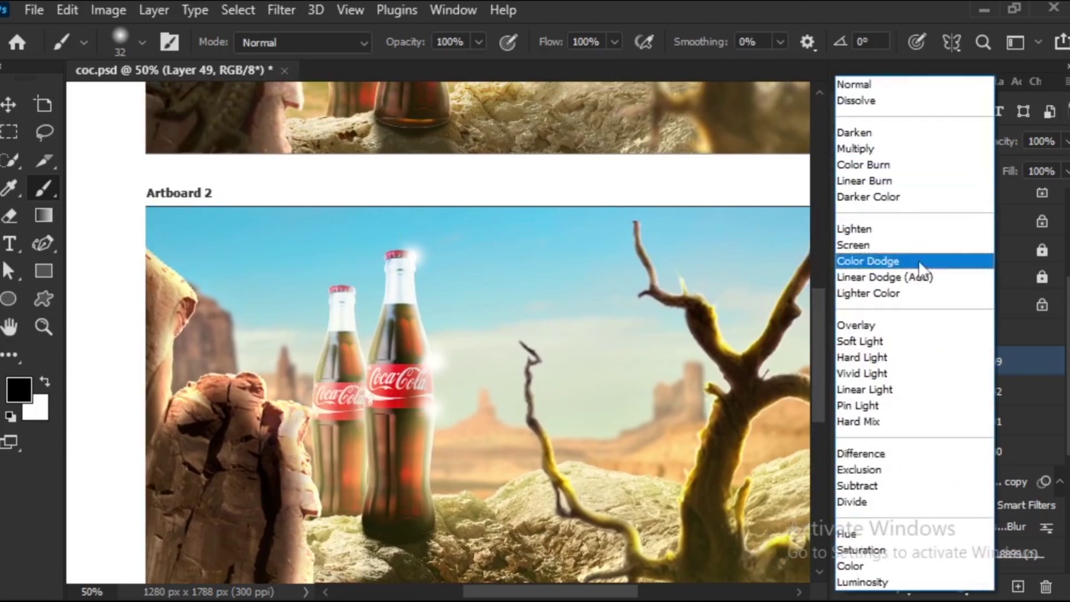
click(901, 341)
scroll(509, 501, up, 5)
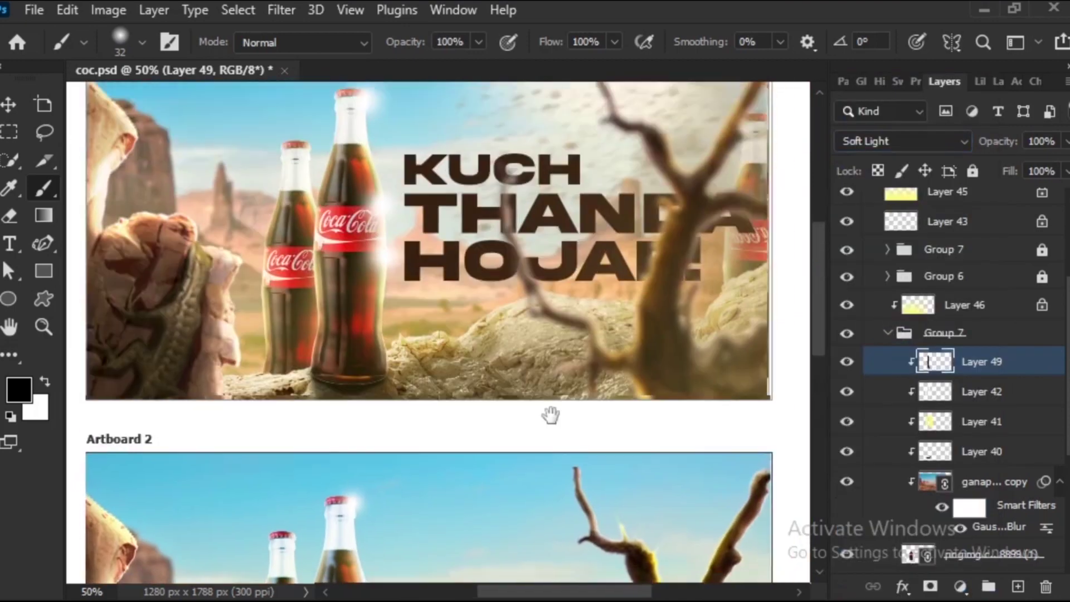
scroll(550, 415, down, 5)
key(v)
scroll(451, 375, down, 5)
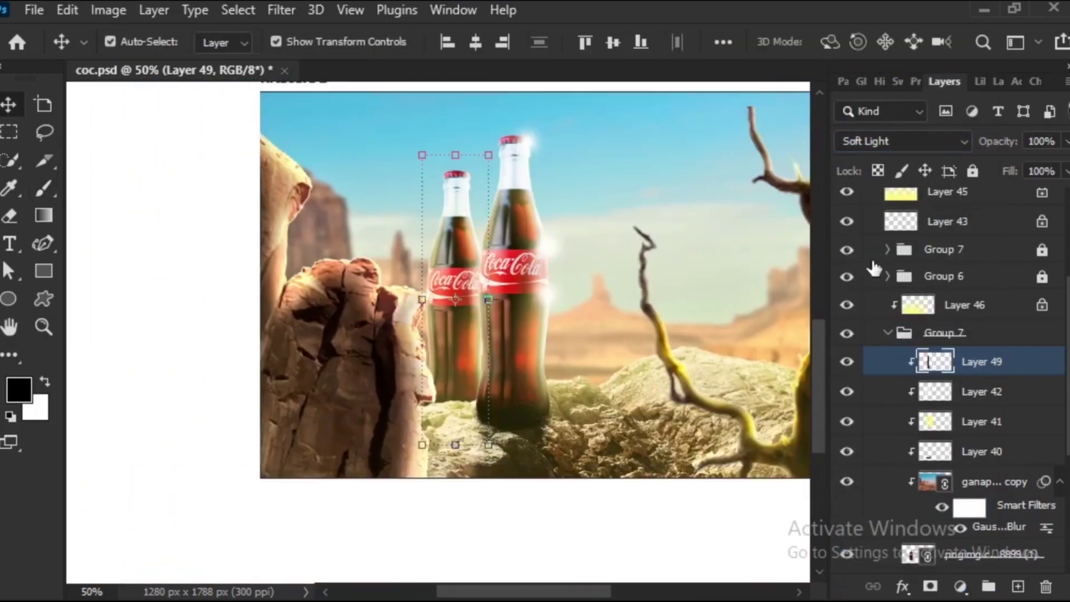
click(941, 334)
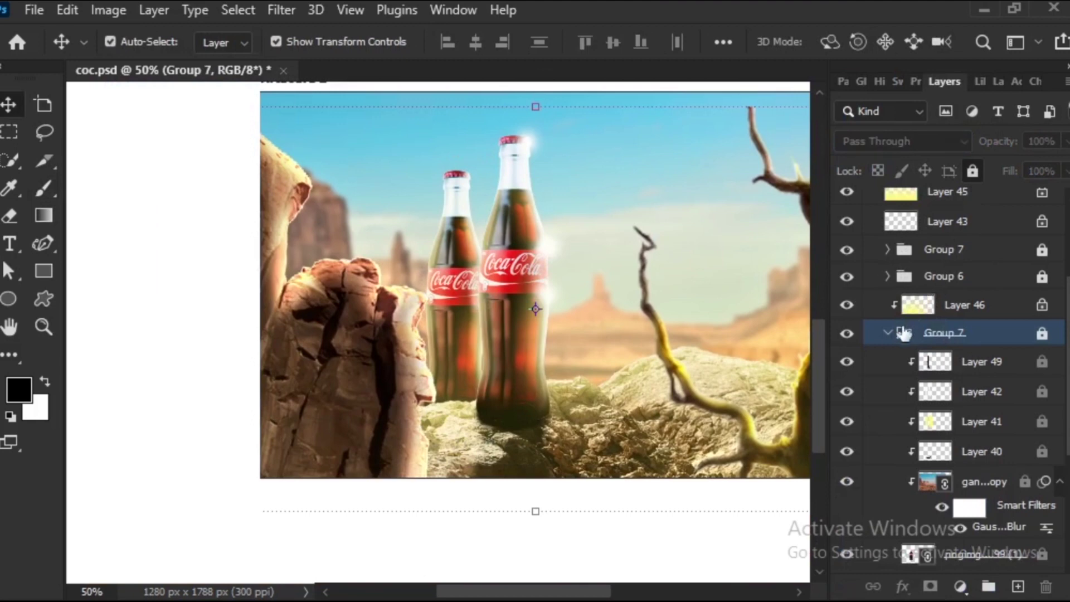
click(888, 334)
click(606, 282)
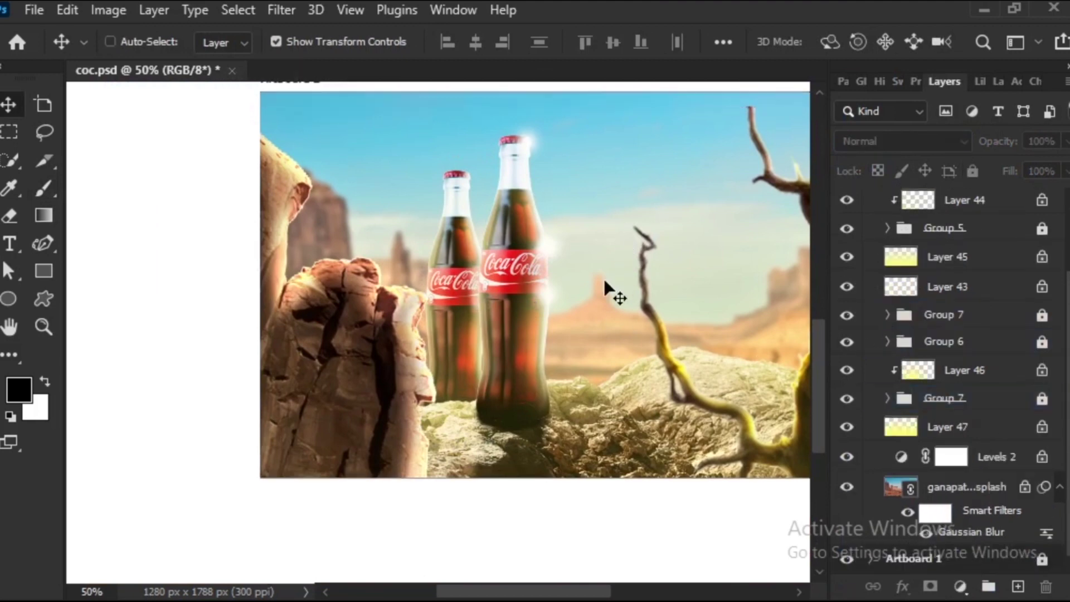
key(ctrl+minus)
key(ctrl+minus)
key(ctrl+minus)
key(ctrl+plus)
key(ctrl+plus)
key(ctrl+plus)
mouse_move(603, 284)
mouse_down()
mouse_move(517, 564)
mouse_move(554, 268)
mouse_move(447, 487)
mouse_move(448, 514)
mouse_move(573, 299)
mouse_move(516, 453)
mouse_move(509, 423)
mouse_move(601, 352)
mouse_move(569, 313)
mouse_move(576, 253)
mouse_move(579, 318)
mouse_up()
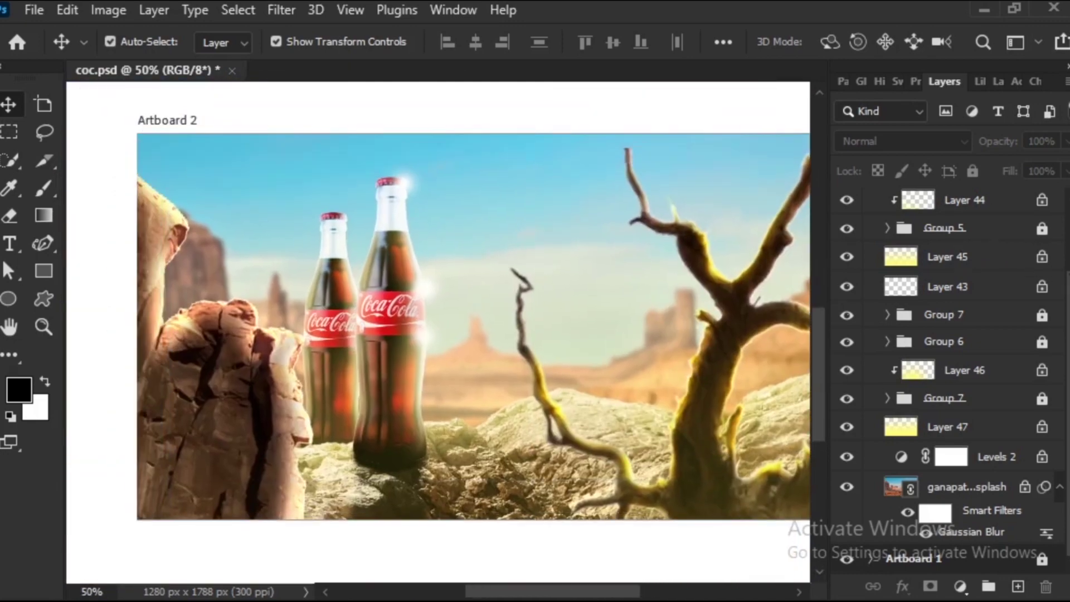
scroll(981, 256, up, 2)
scroll(982, 256, up, 1)
click(982, 260)
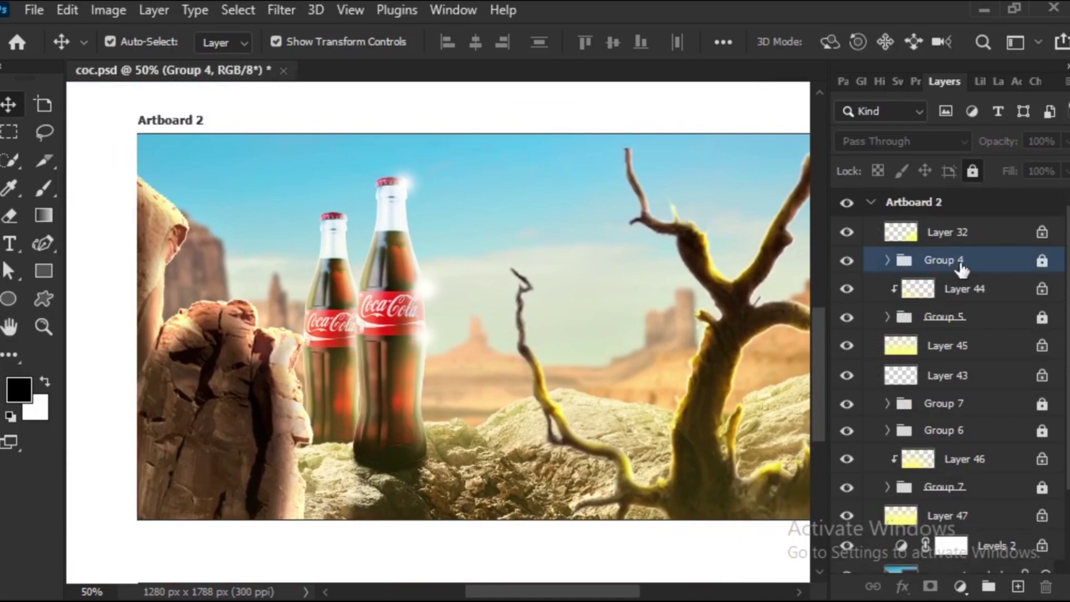
click(846, 260)
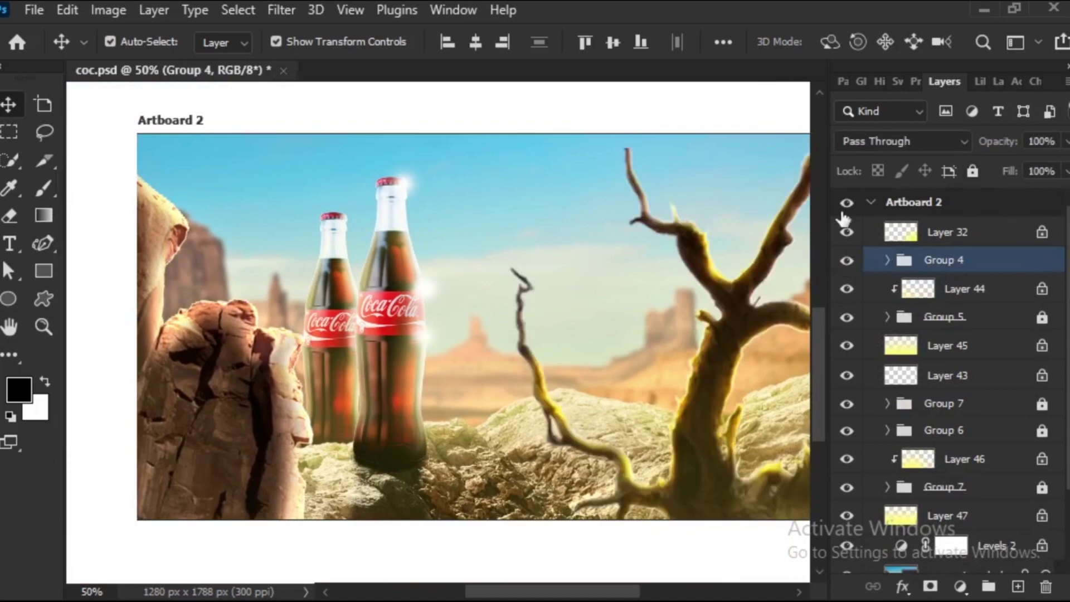
drag(338, 176, 300, 251)
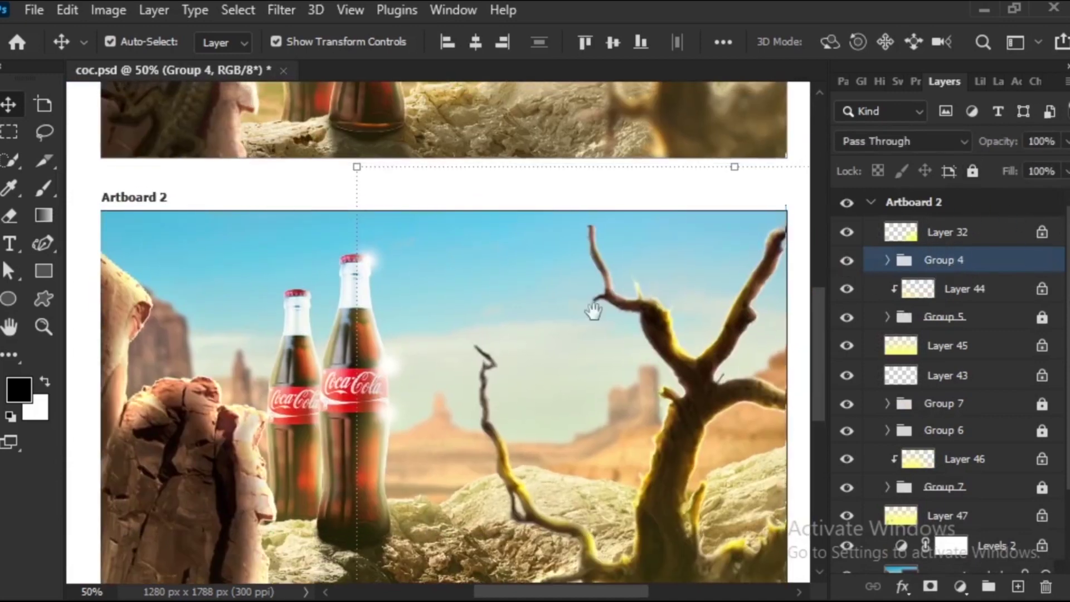
drag(574, 223, 541, 172)
click(281, 10)
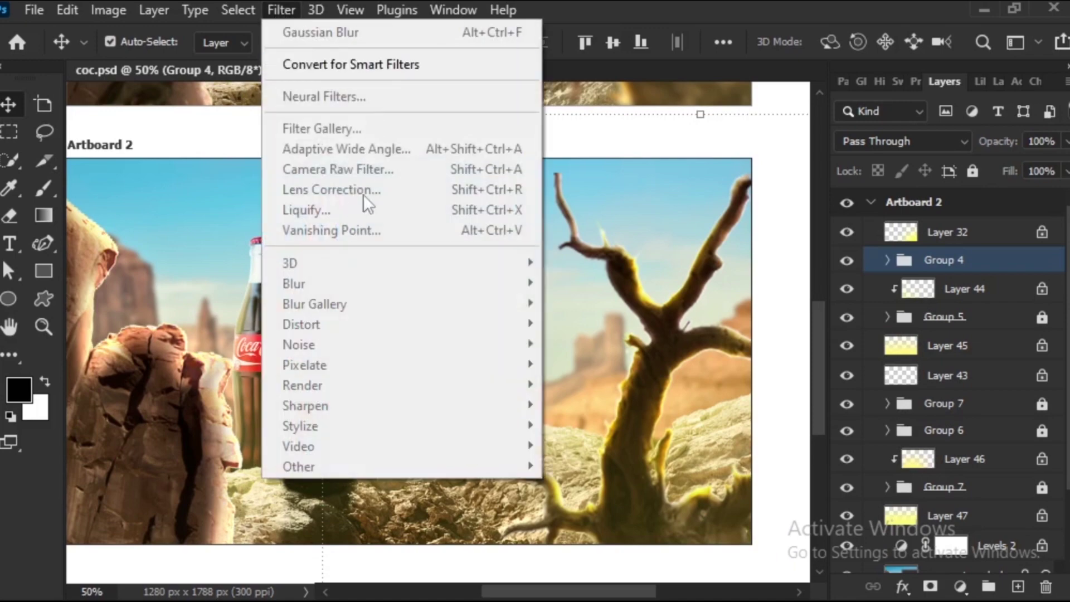
click(921, 260)
click(887, 260)
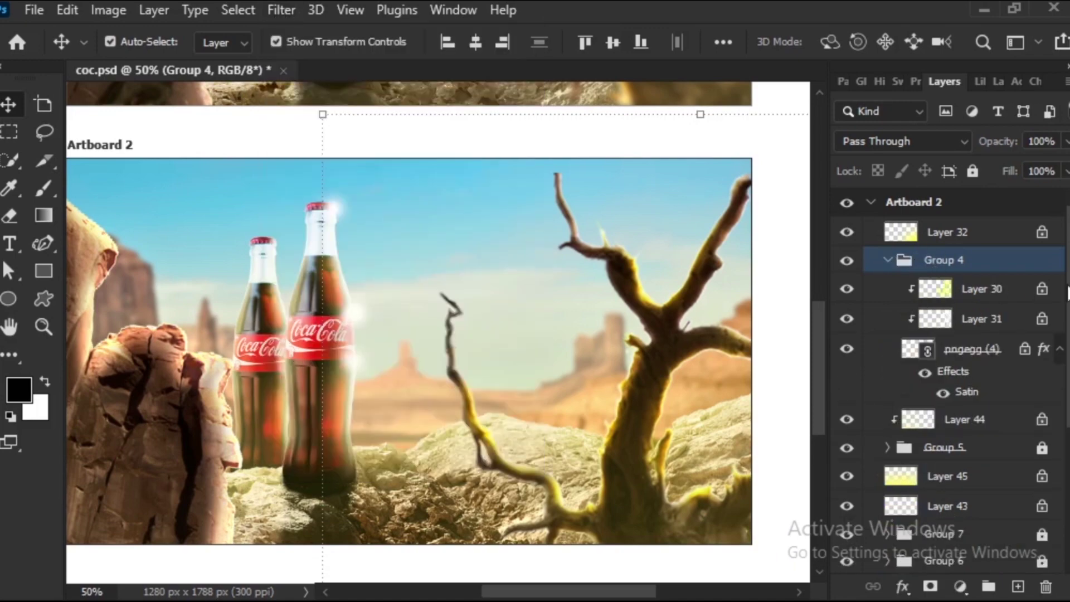
scroll(1003, 354, down, 2)
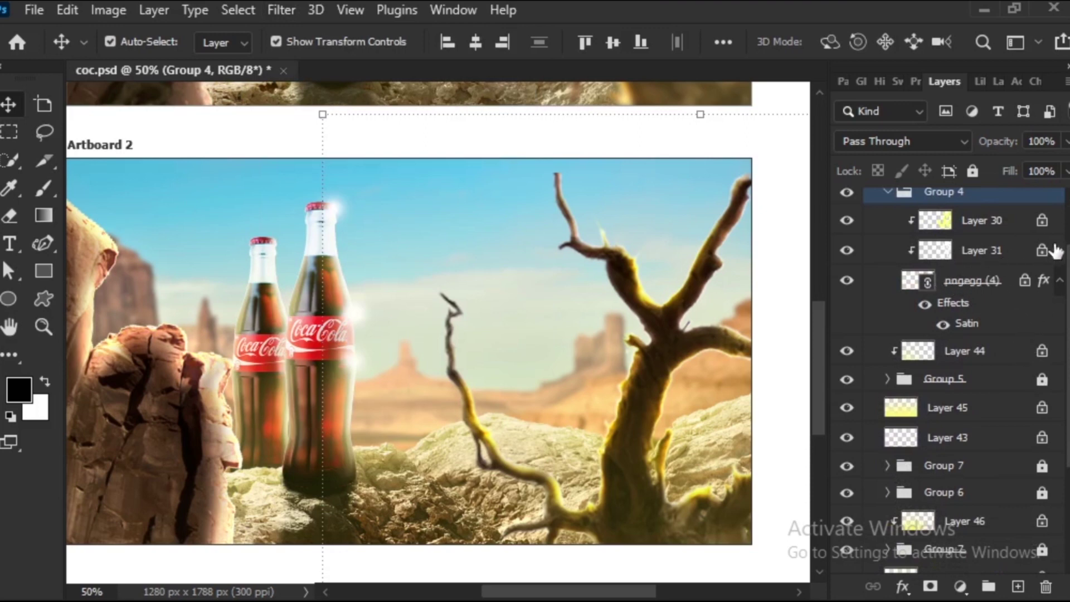
scroll(1054, 250, up, 1)
scroll(908, 255, up, 1)
Collapse Group 4 and convert it into a smart object.
click(887, 261)
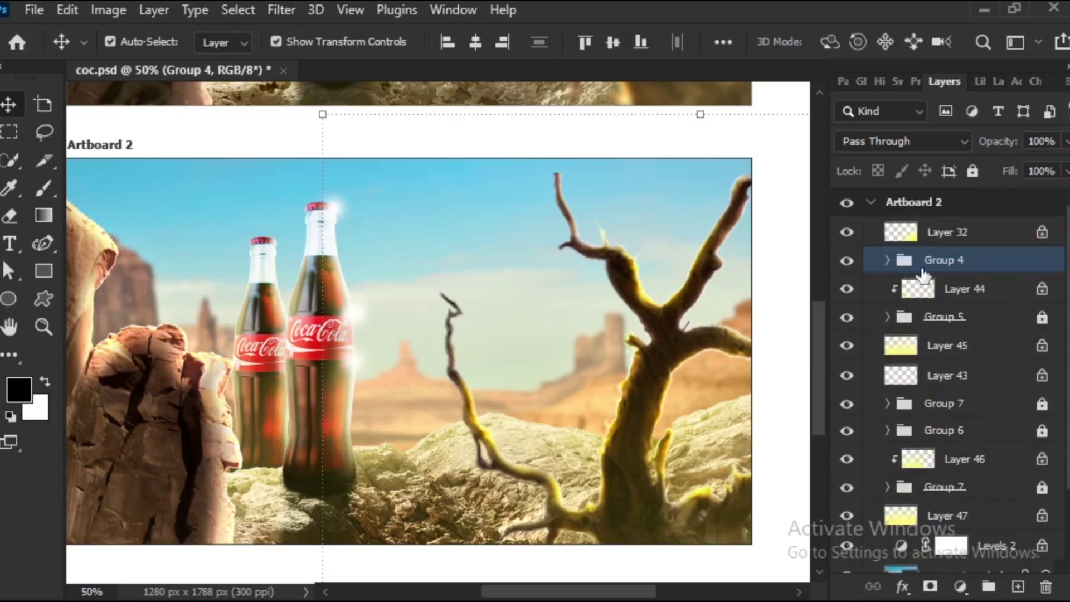
right_click(943, 260)
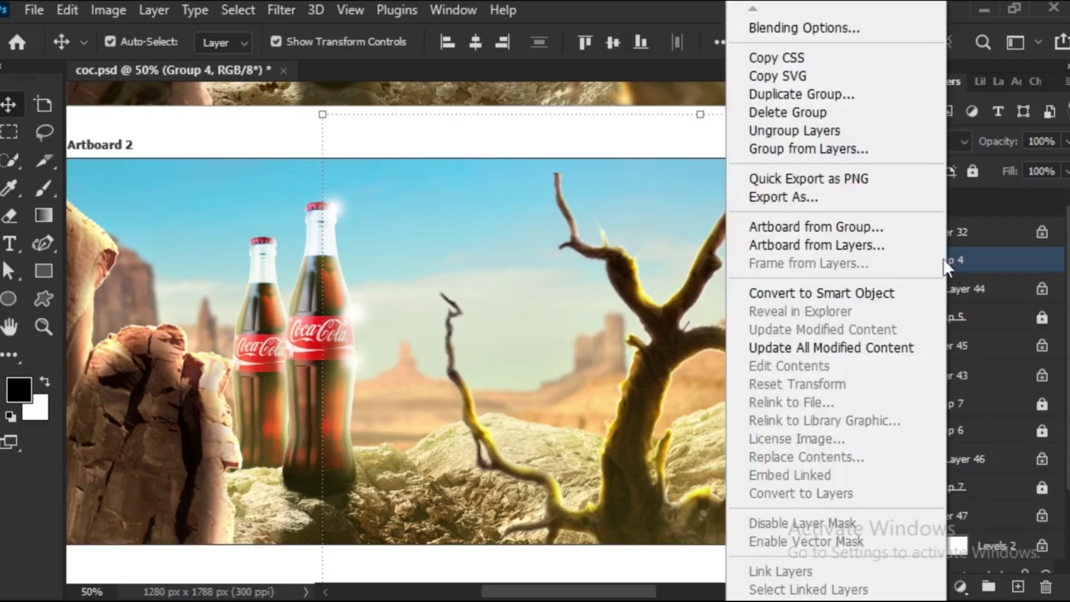
click(882, 286)
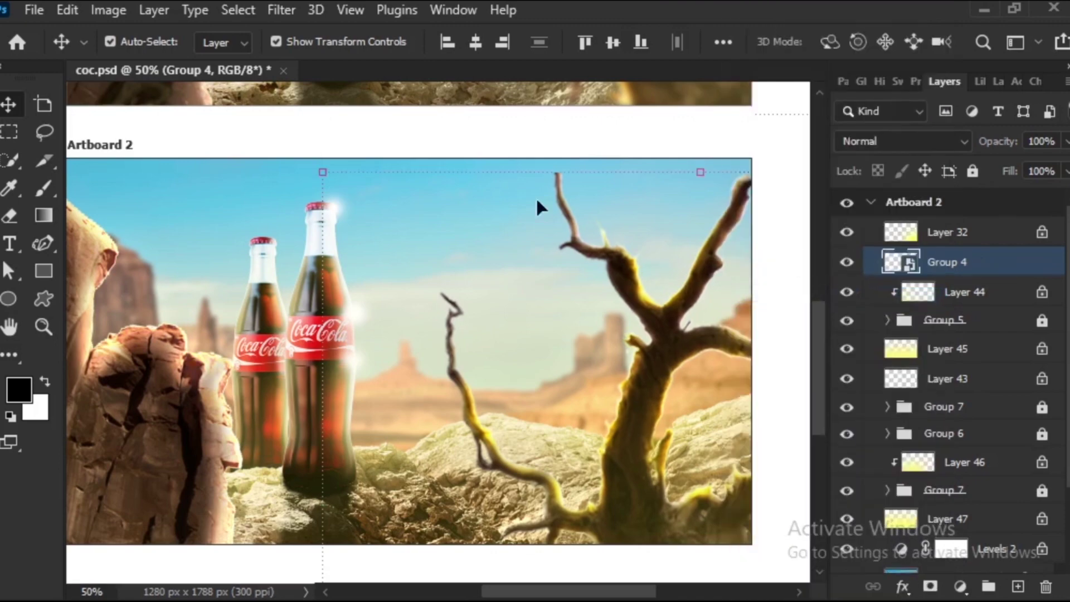
Apply a 5-pixel Gaussian Blur to Group 4 to soften Artboard 2's tree.
click(281, 10)
mouse_move(401, 283)
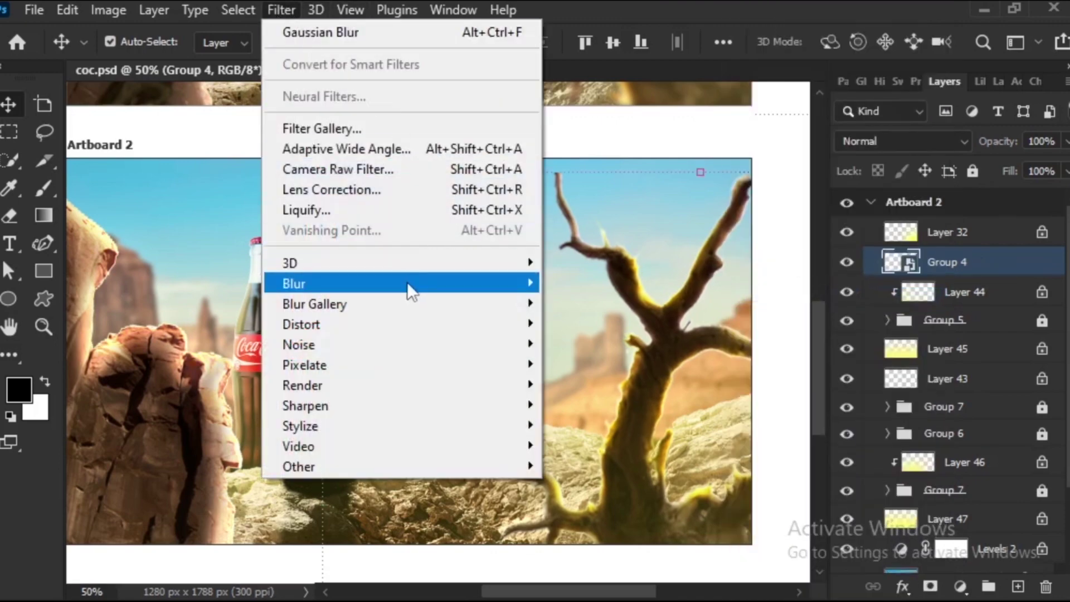
click(625, 363)
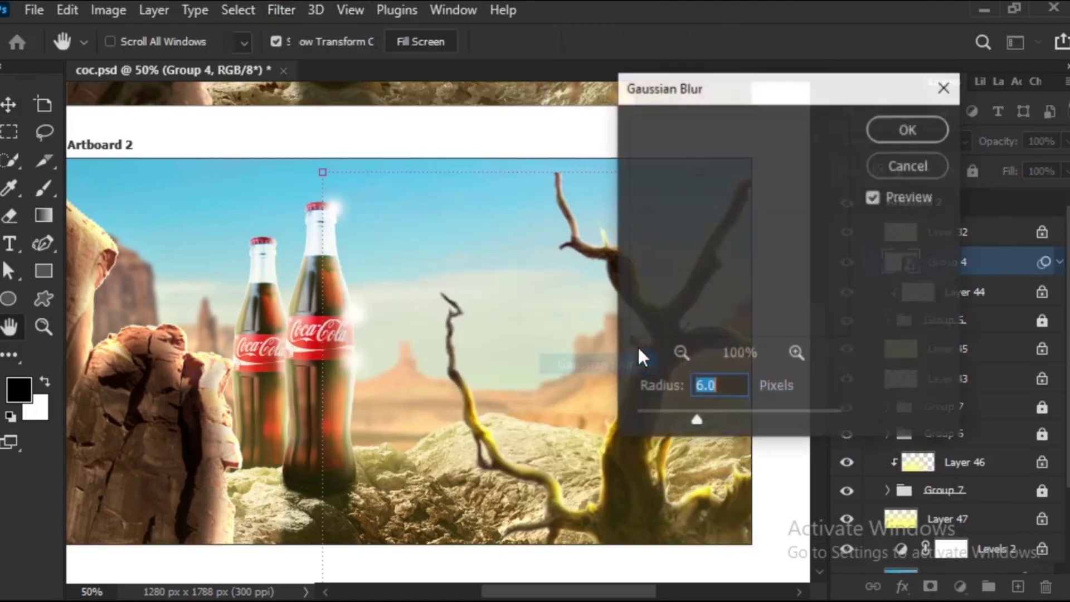
drag(761, 90, 888, 77)
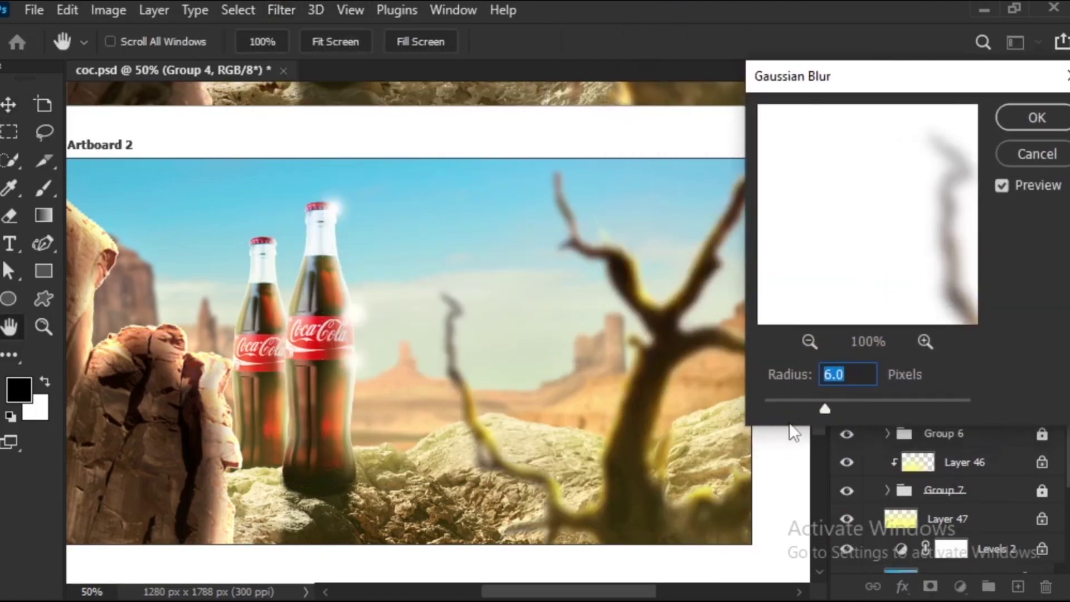
drag(638, 178, 671, 322)
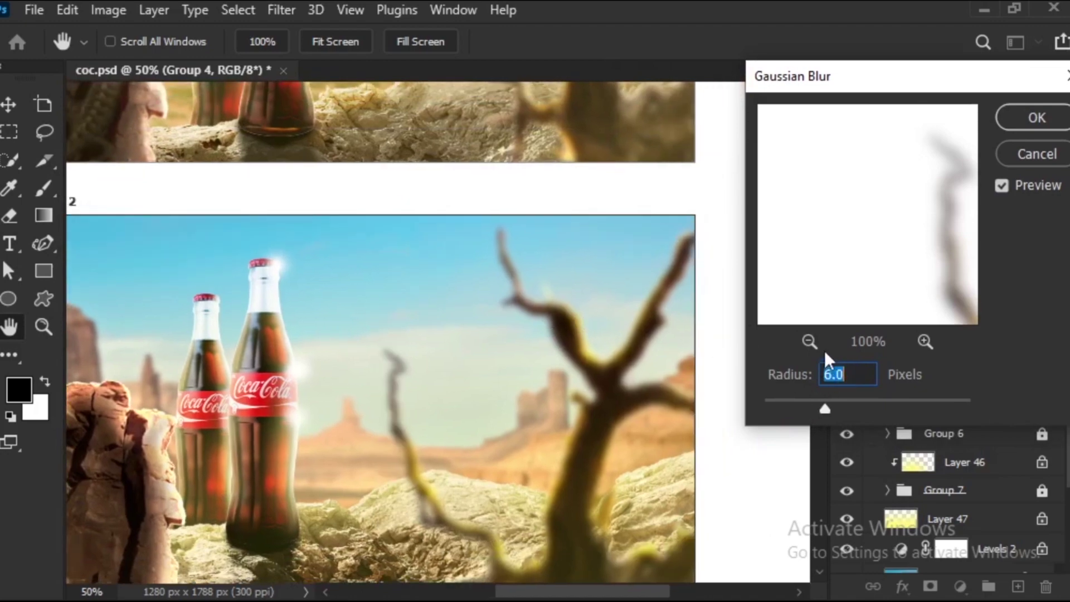
text(5)
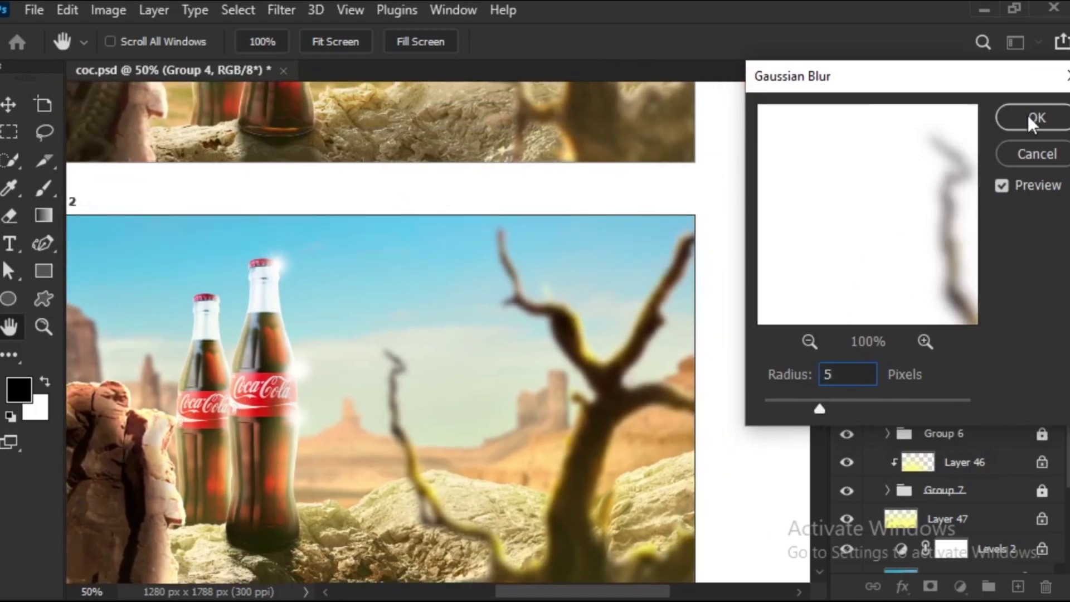
click(1031, 123)
drag(634, 241, 626, 234)
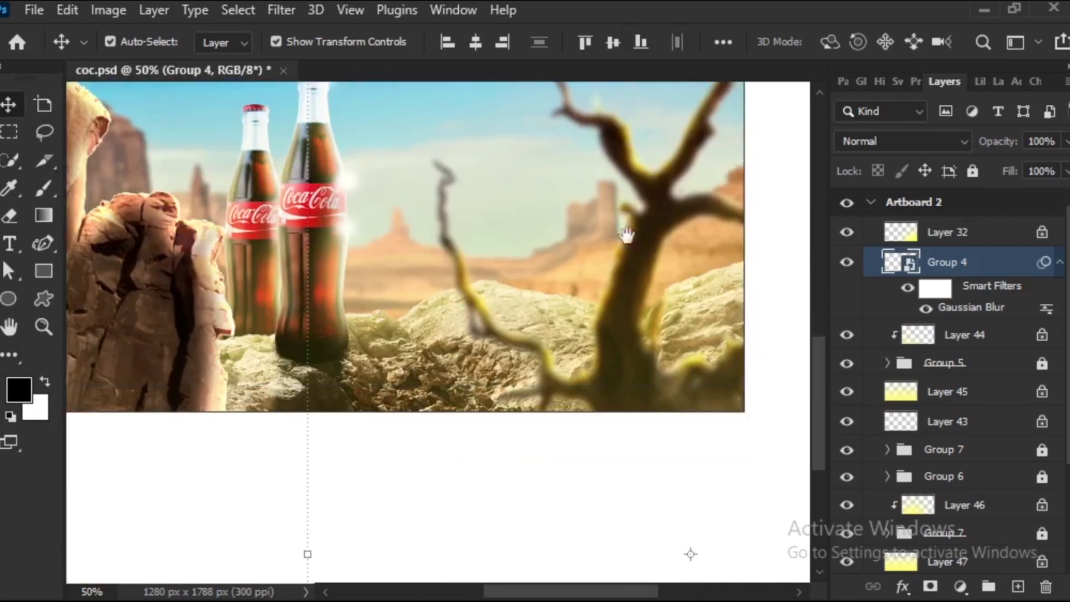
scroll(614, 378, up, 3)
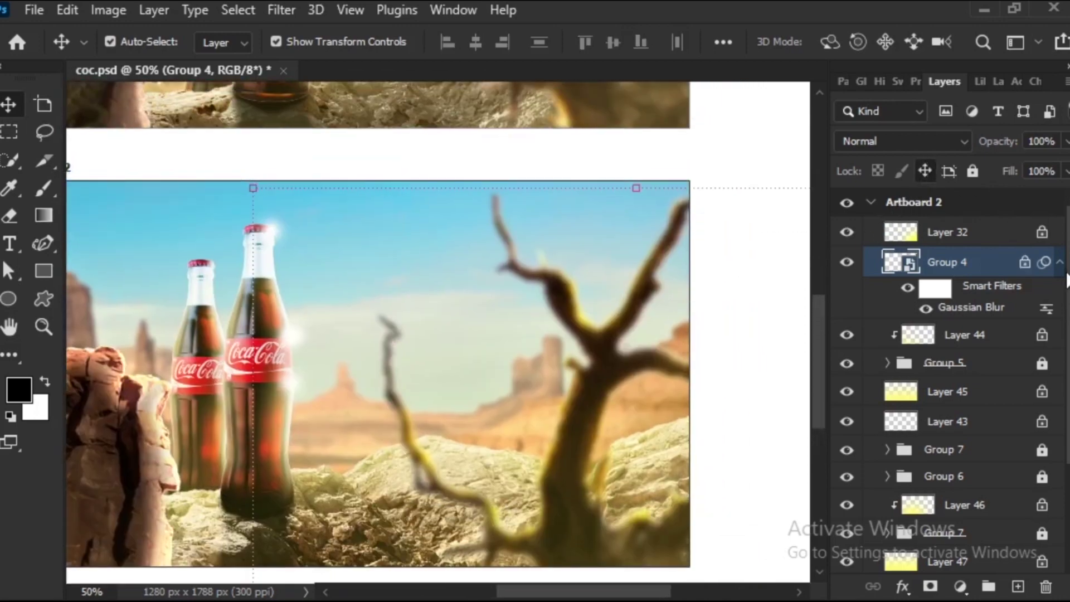
click(1059, 262)
key(ctrl+minus)
key(ctrl+minus)
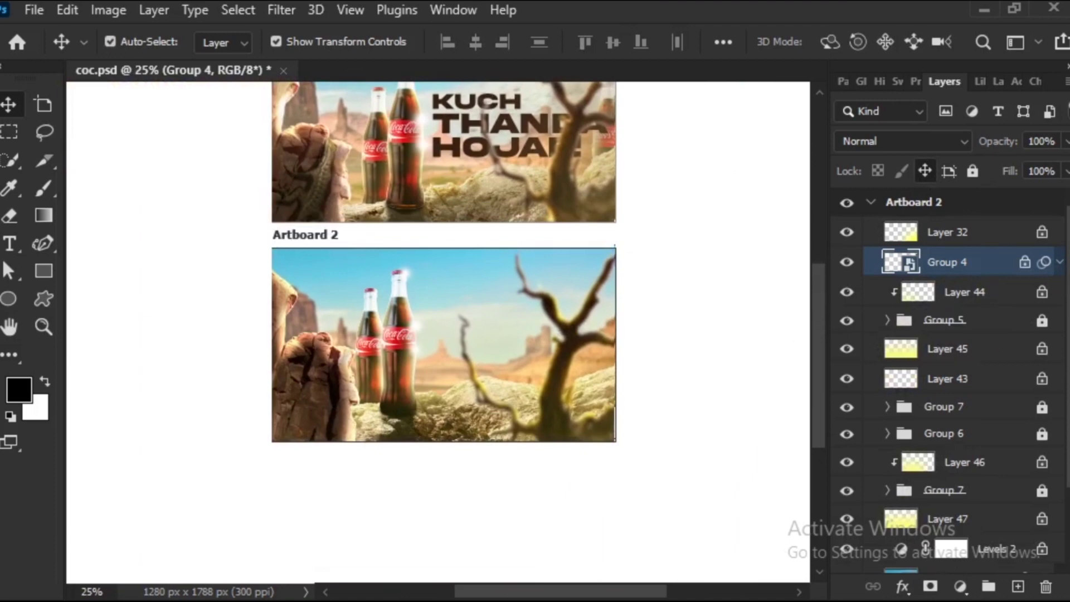
Select Group 5, the left rock, and convert it into a smart object.
scroll(944, 275, down, 1)
click(847, 287)
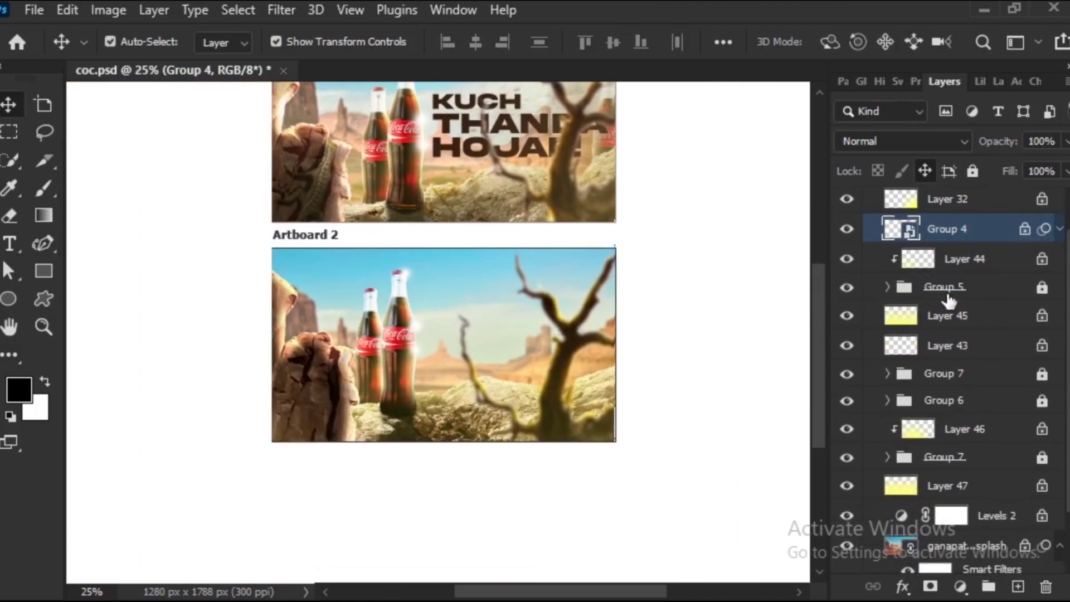
click(949, 300)
right_click(1037, 294)
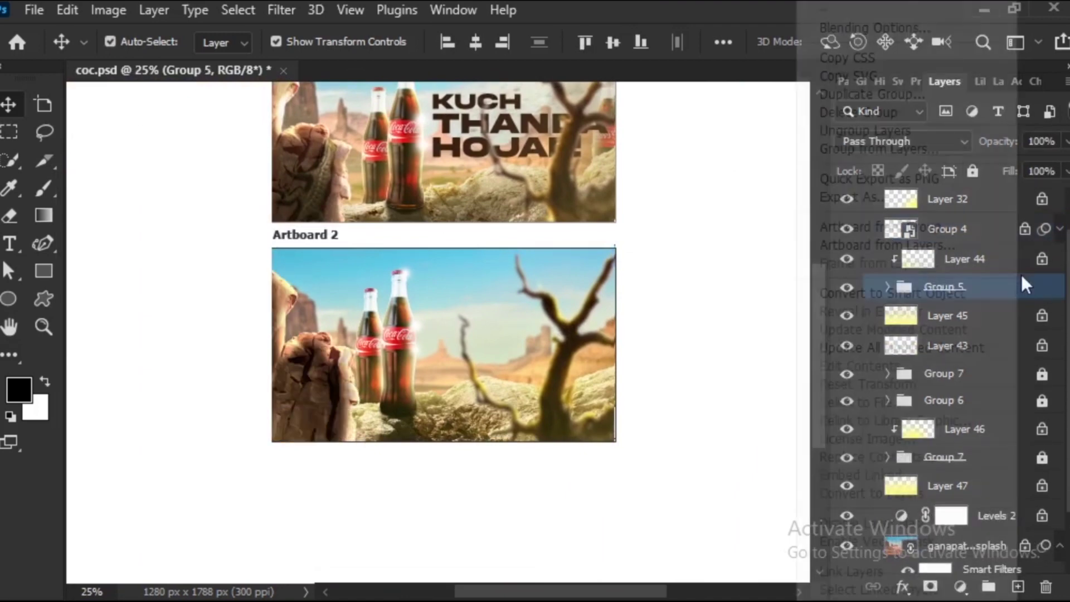
click(942, 293)
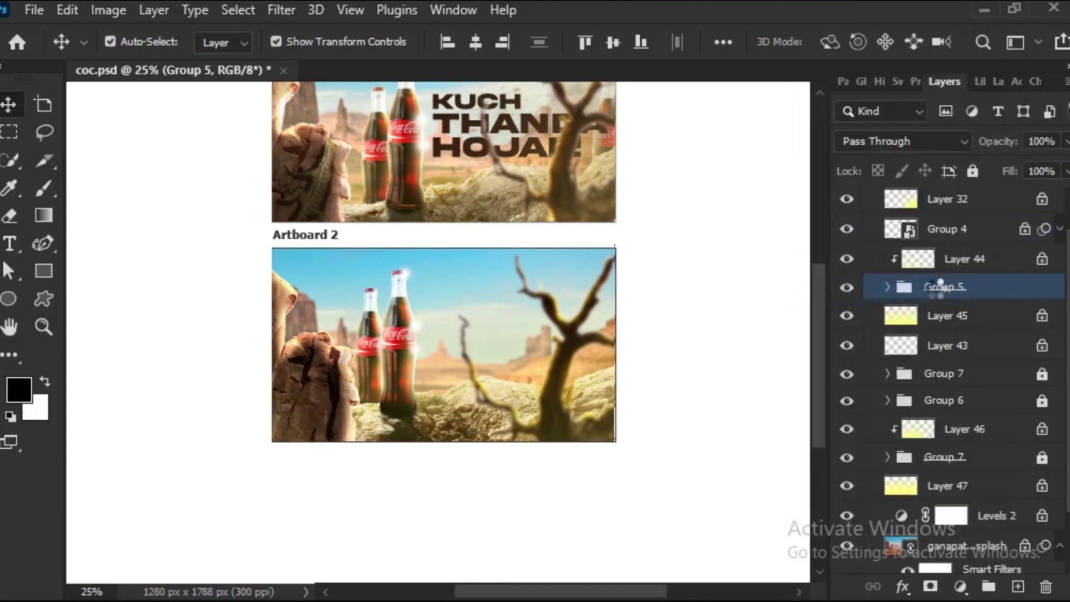
Give Group 5 a light 2-pixel Gaussian Blur.
click(291, 11)
mouse_move(294, 283)
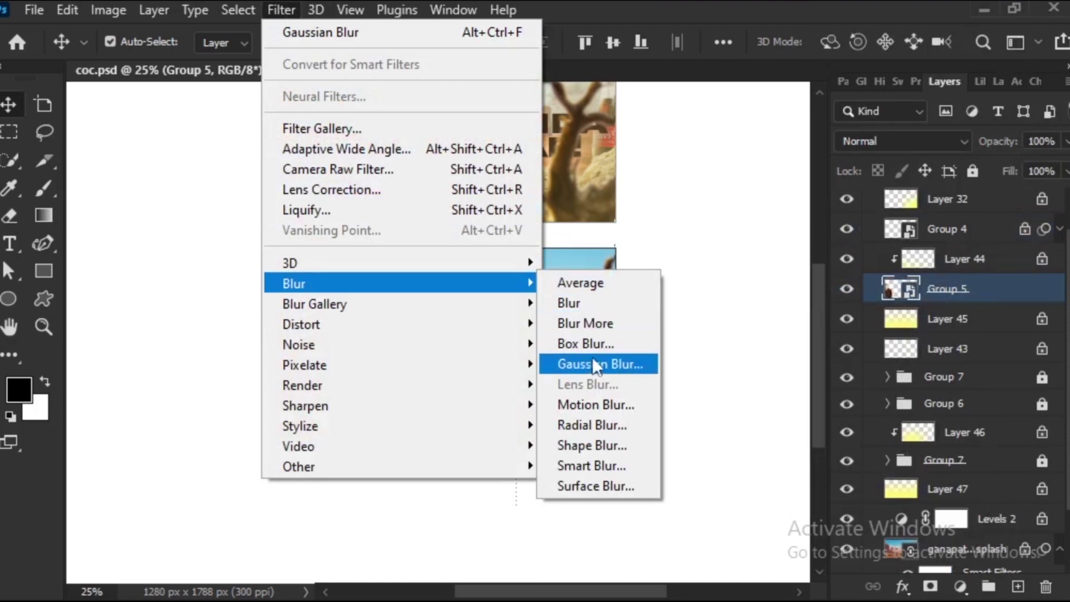
click(591, 363)
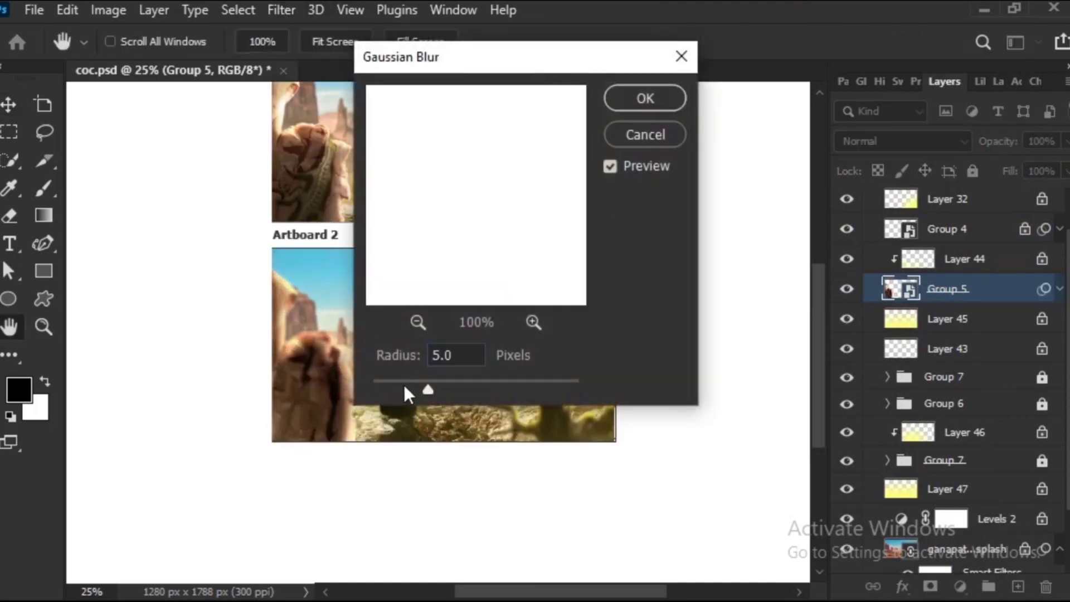
drag(404, 389, 397, 387)
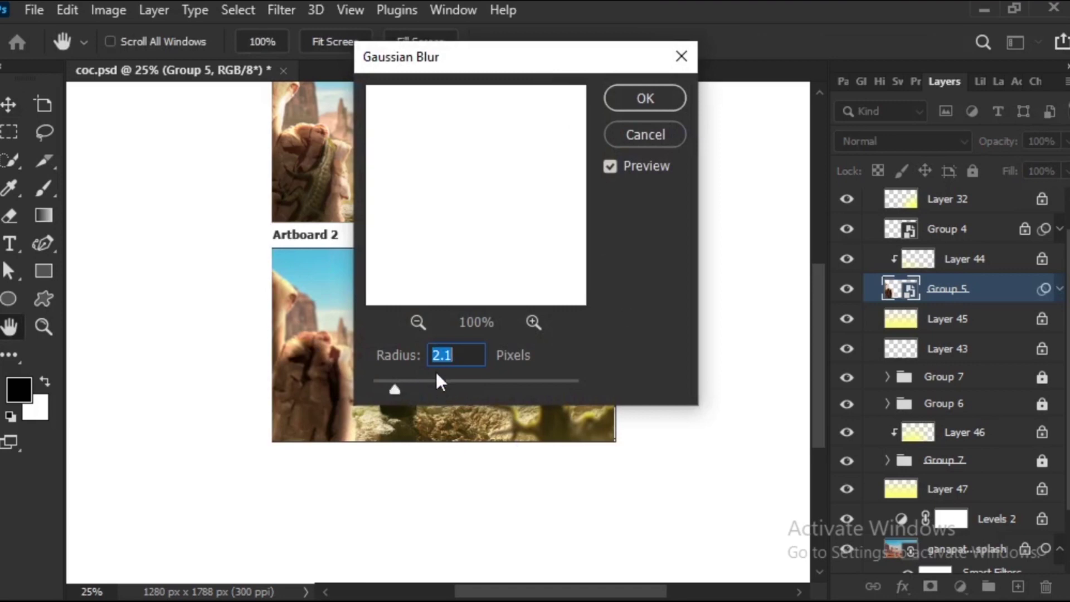
text(2)
click(665, 100)
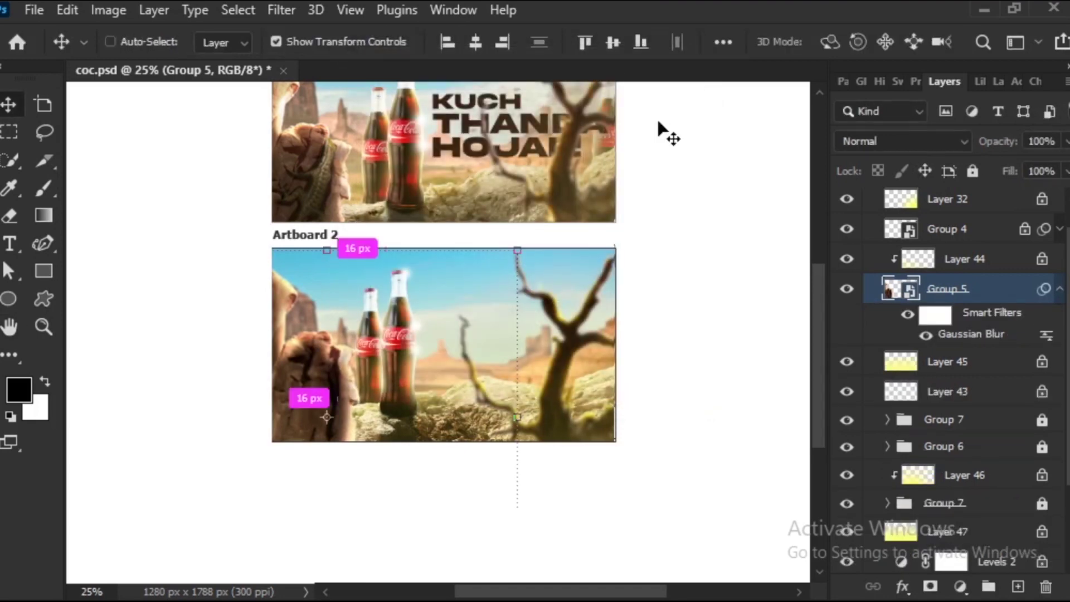
key(ctrl+plus)
key(ctrl+plus)
scroll(416, 302, up, 5)
scroll(415, 302, left, 4)
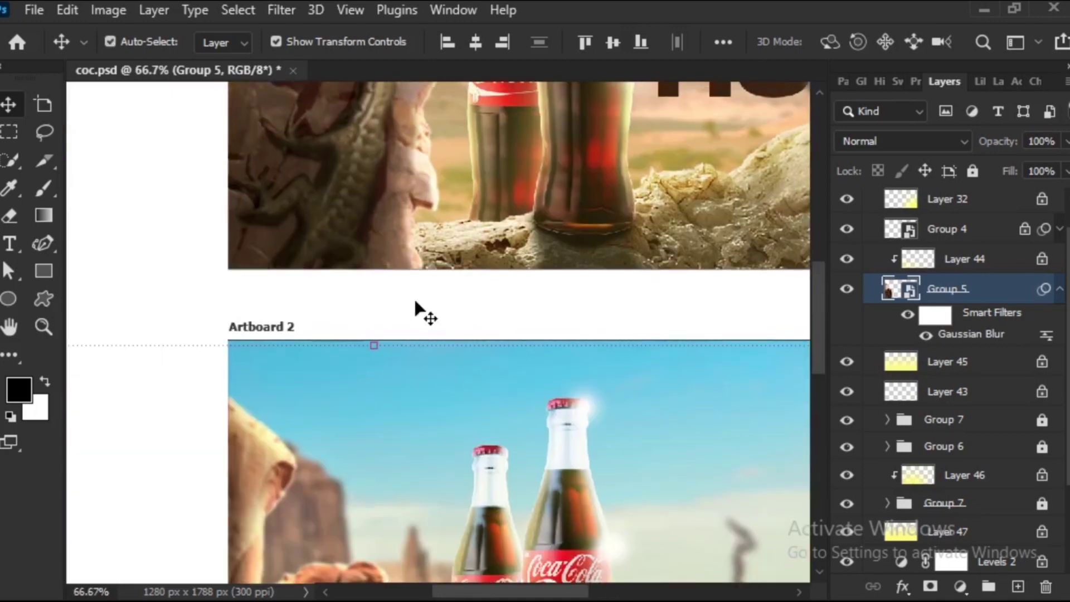
scroll(409, 505, down, 5)
scroll(472, 426, right, 2)
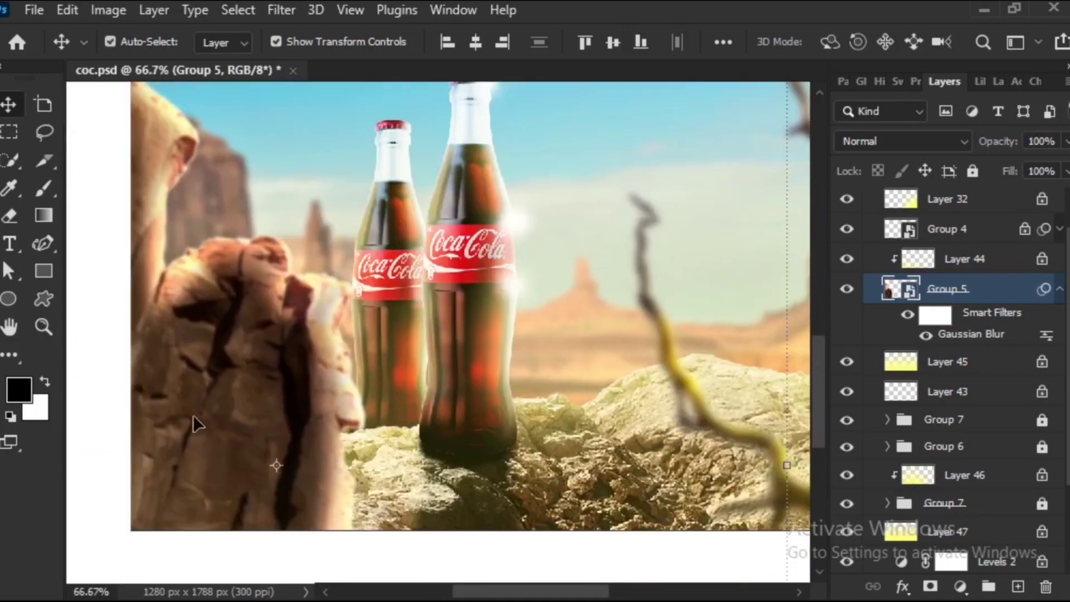
drag(499, 368, 177, 302)
drag(471, 373, 688, 534)
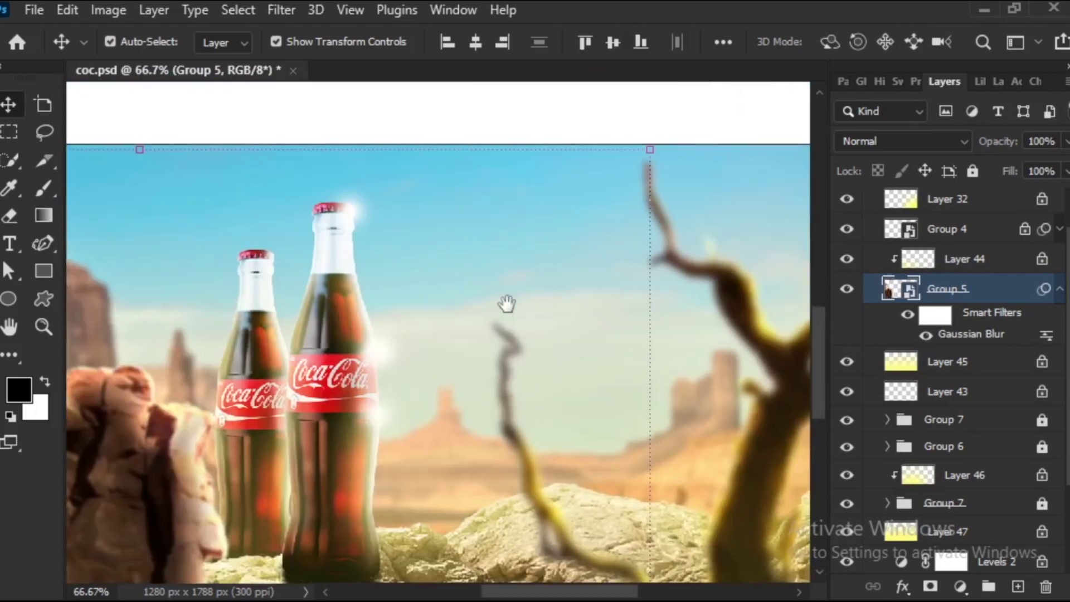
drag(506, 303, 507, 279)
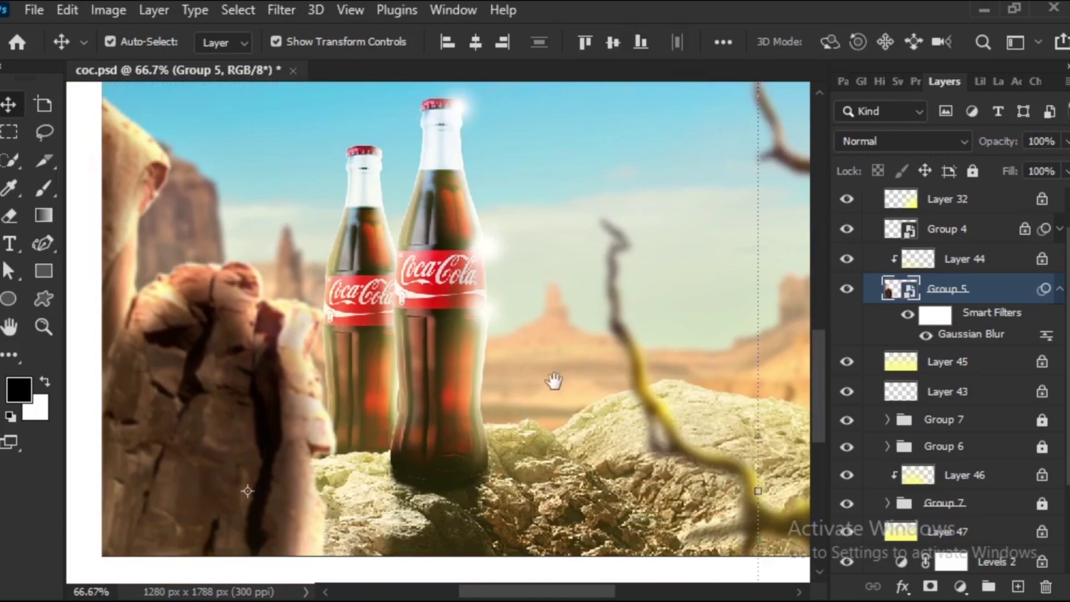
mouse_move(554, 382)
mouse_down()
mouse_move(509, 471)
mouse_move(556, 346)
mouse_move(498, 493)
mouse_move(486, 350)
mouse_up()
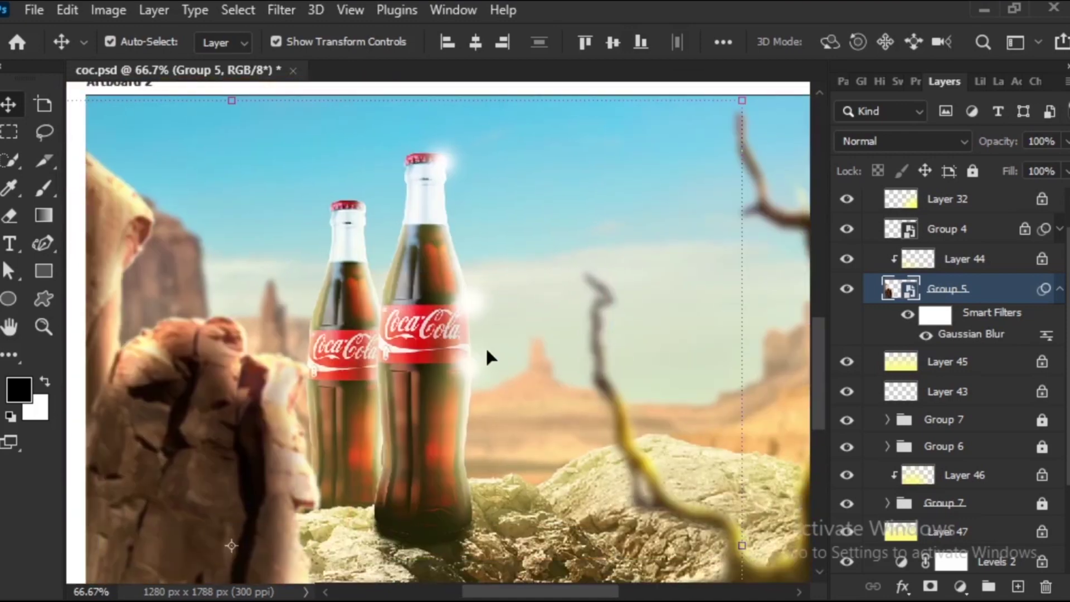
key(ctrl+minus)
key(ctrl+minus)
key(ctrl+minus)
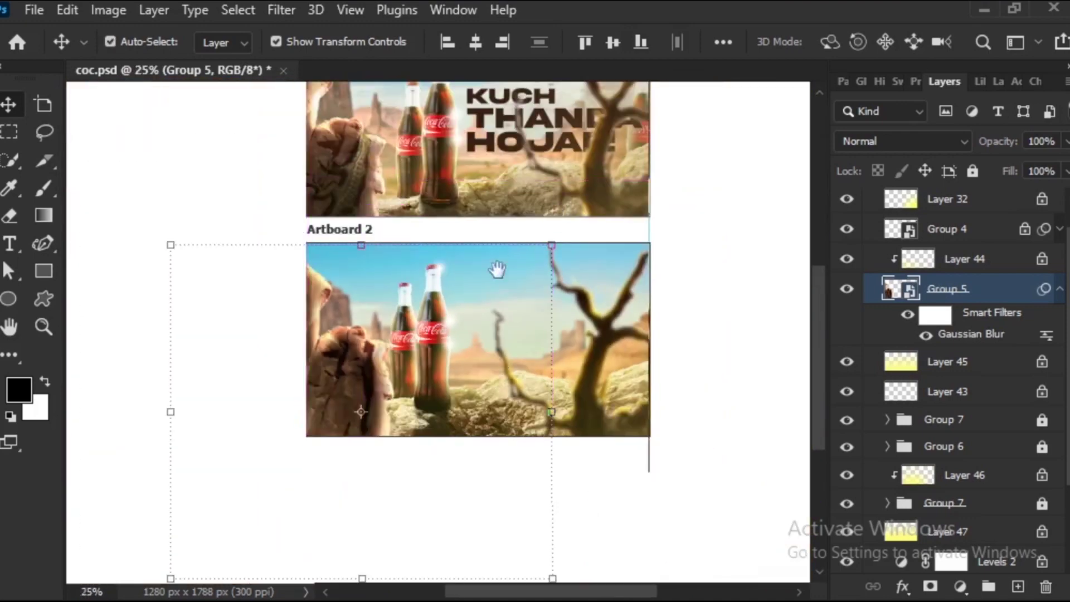
mouse_move(497, 267)
mouse_down()
mouse_move(442, 362)
mouse_move(454, 317)
mouse_up()
key(ctrl)
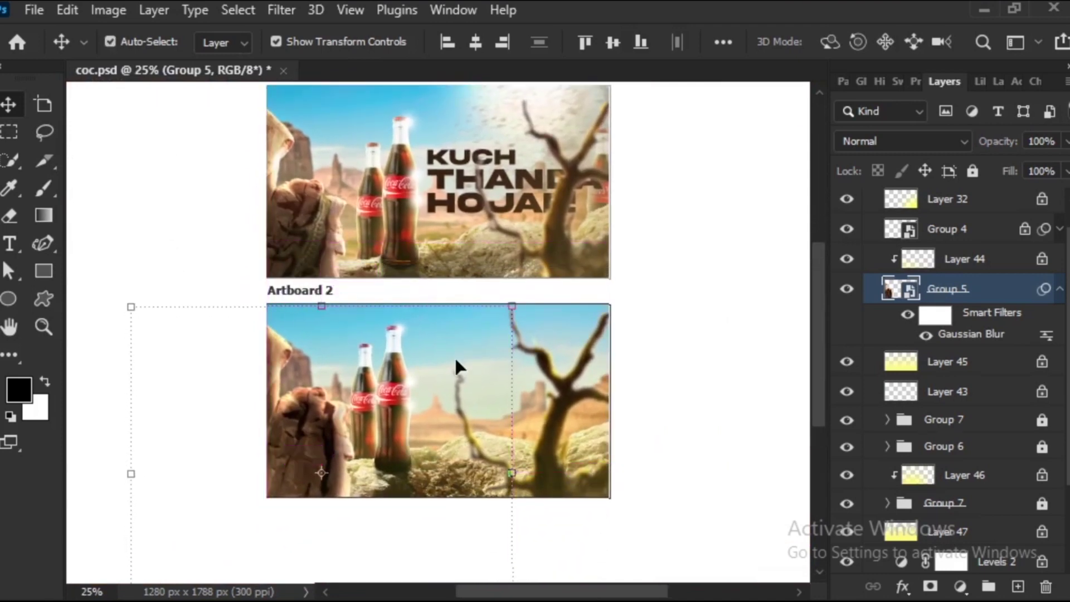
key(ctrl)
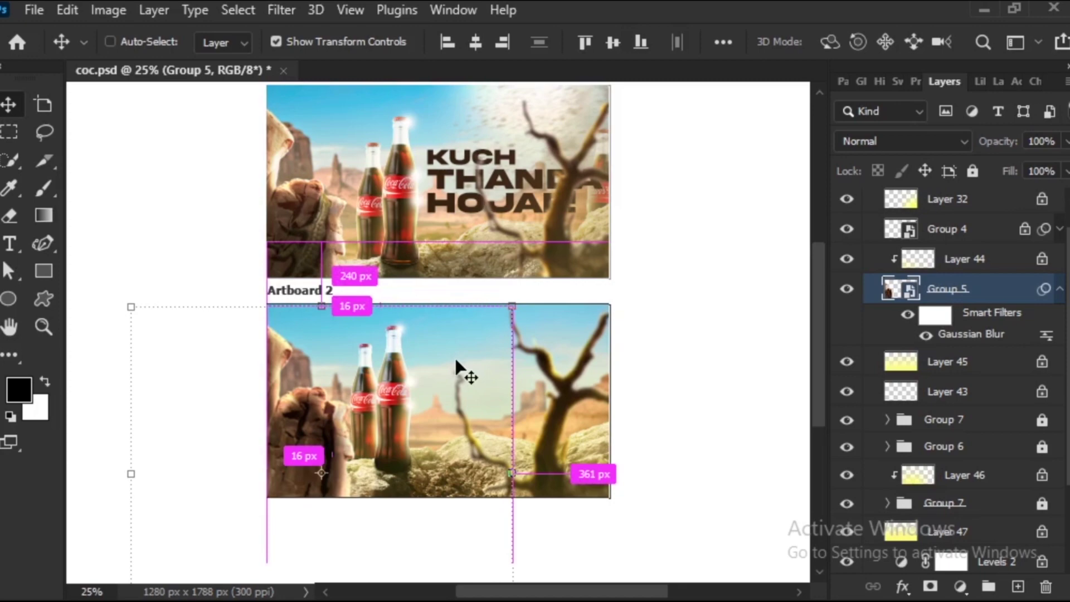
key(ctrl)
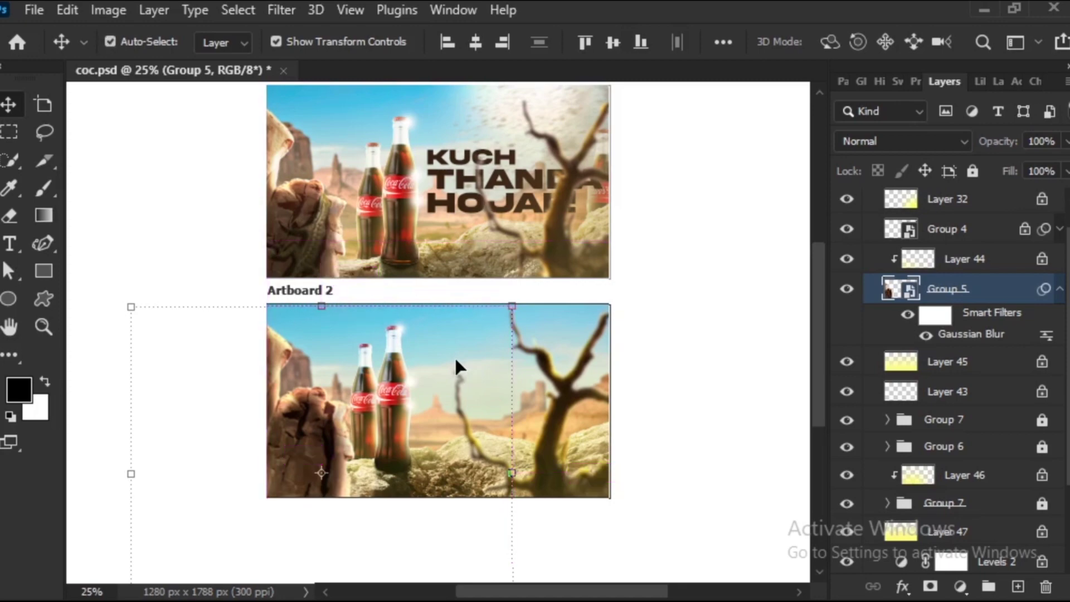
key(ctrl)
key(ctrl+plus)
scroll(397, 504, up, 3)
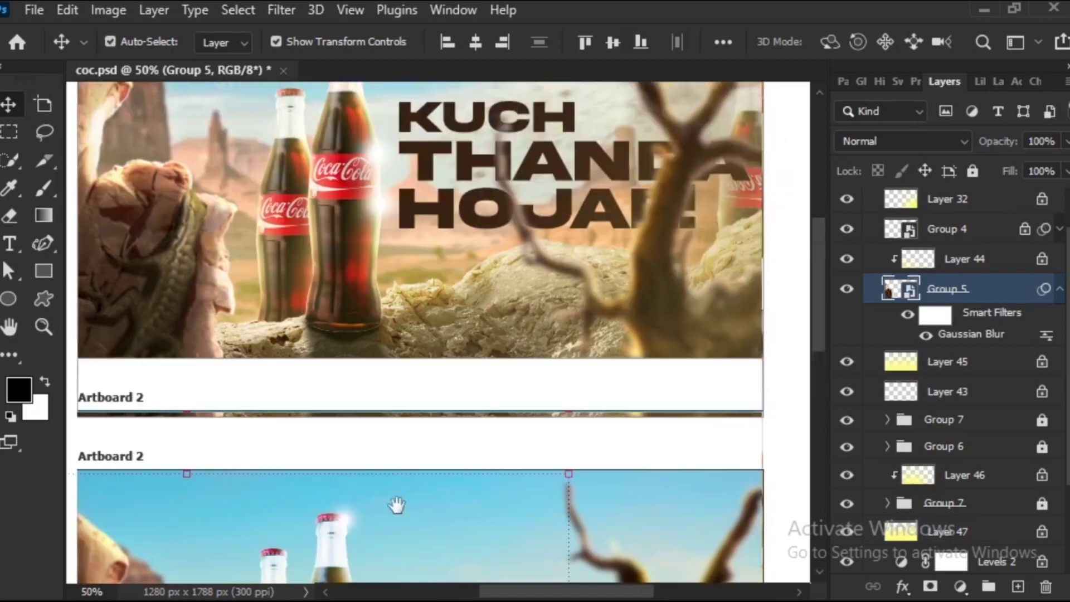
mouse_move(397, 504)
mouse_down()
mouse_move(387, 399)
mouse_move(213, 333)
mouse_up()
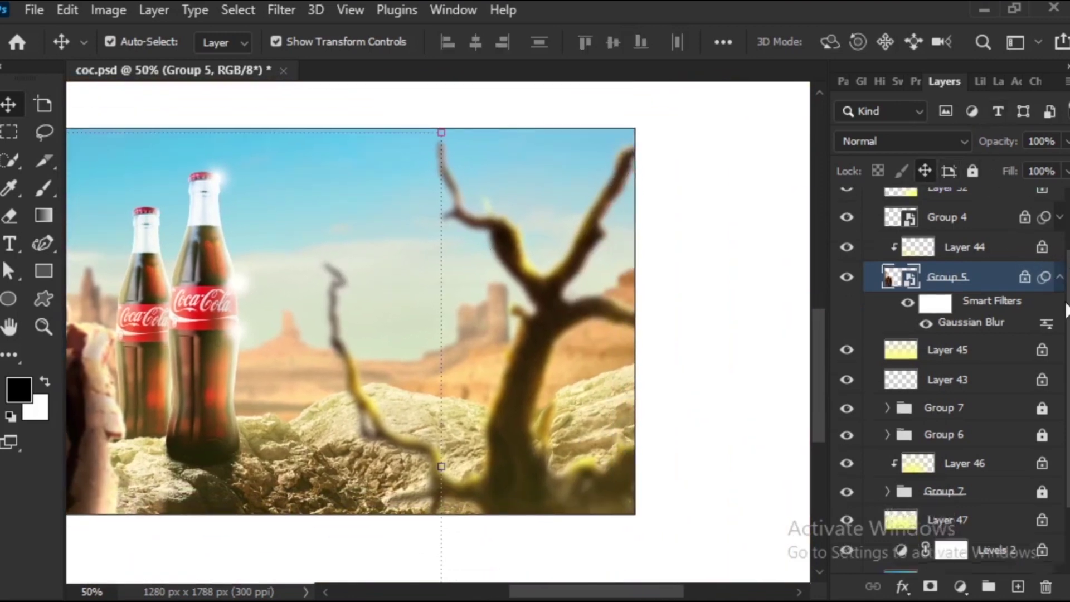
scroll(1005, 526, down, 4)
Add a new layer above the desert photo and set up a fully hard brush.
click(995, 490)
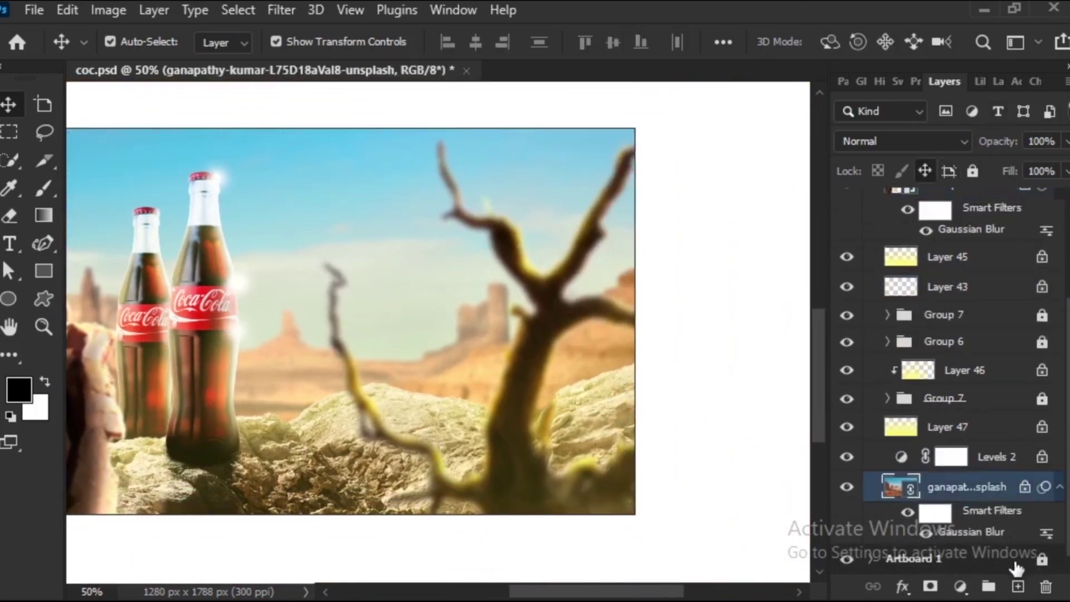
click(1019, 586)
mouse_move(530, 367)
mouse_down()
mouse_move(527, 386)
mouse_move(608, 426)
mouse_up()
key(b)
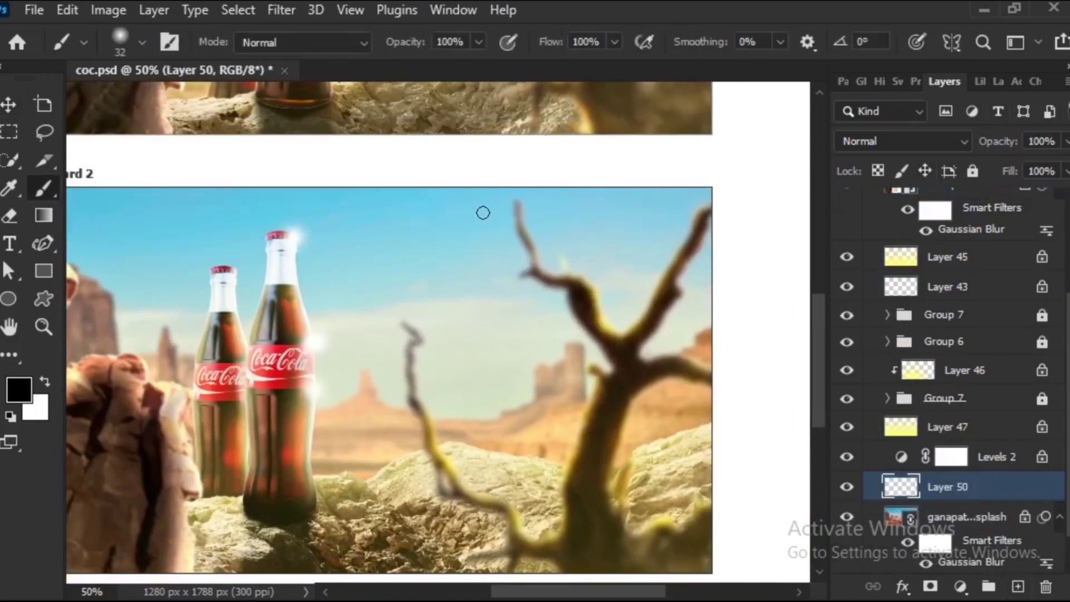
right_click(386, 263)
click(619, 263)
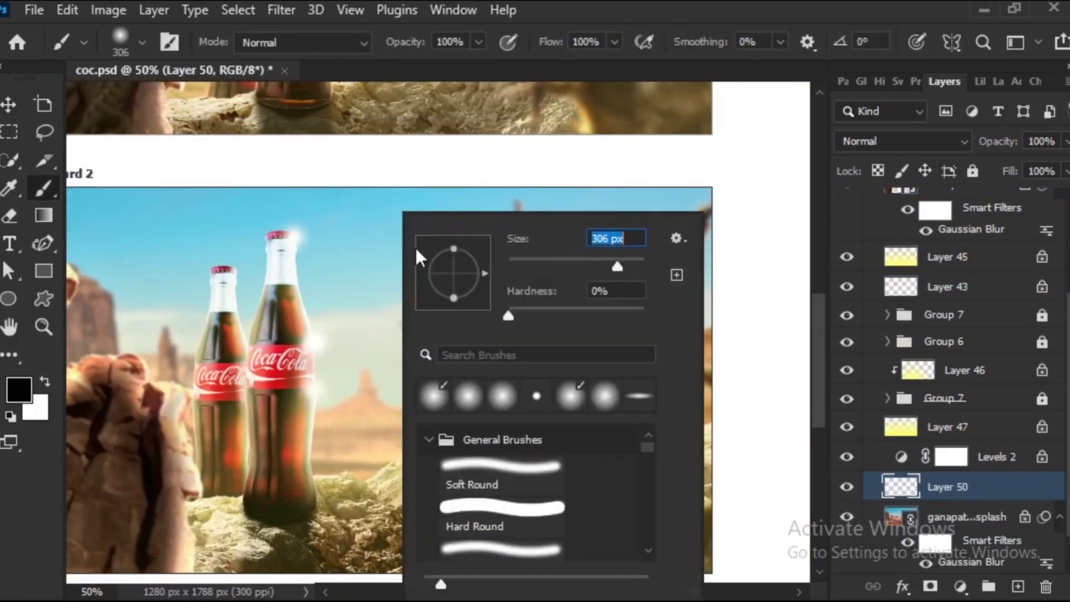
click(584, 261)
drag(563, 316, 649, 316)
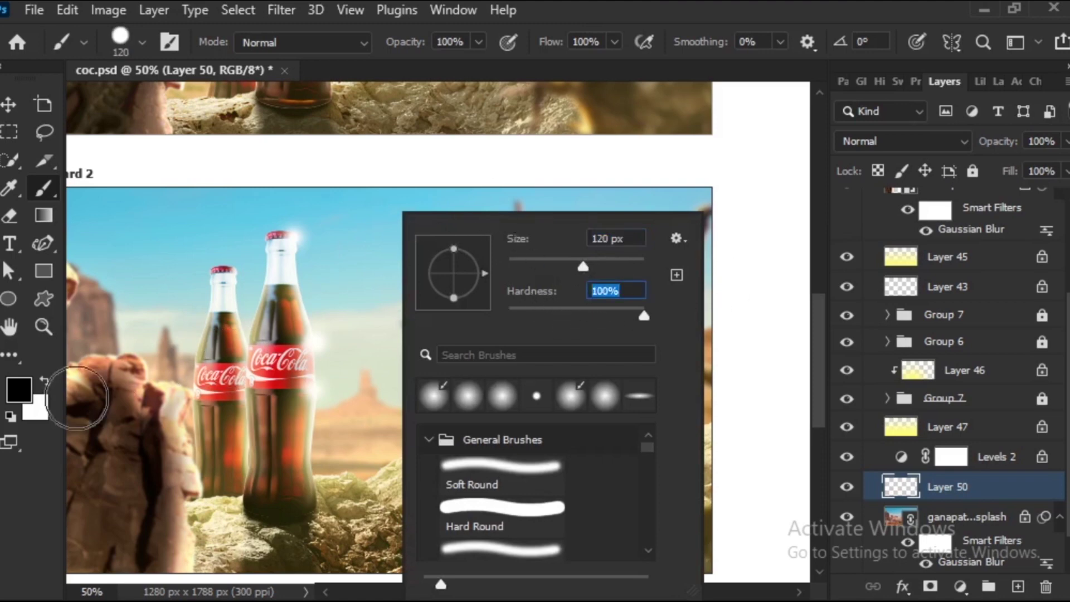
Paint a white 202 px hard-edged disc in the sky as the sun.
click(45, 383)
right_click(531, 216)
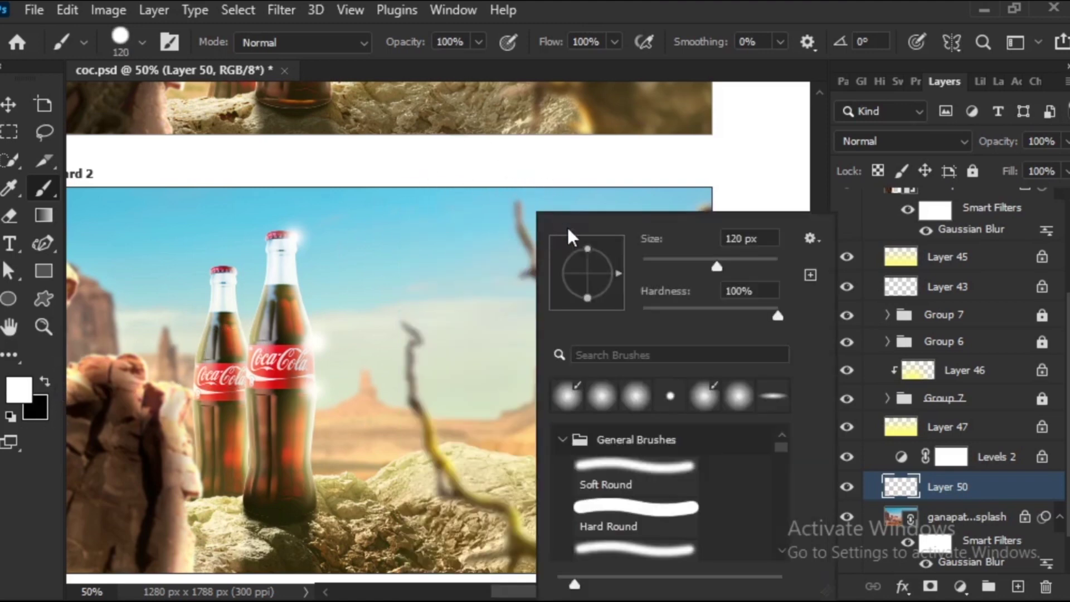
drag(720, 266, 745, 266)
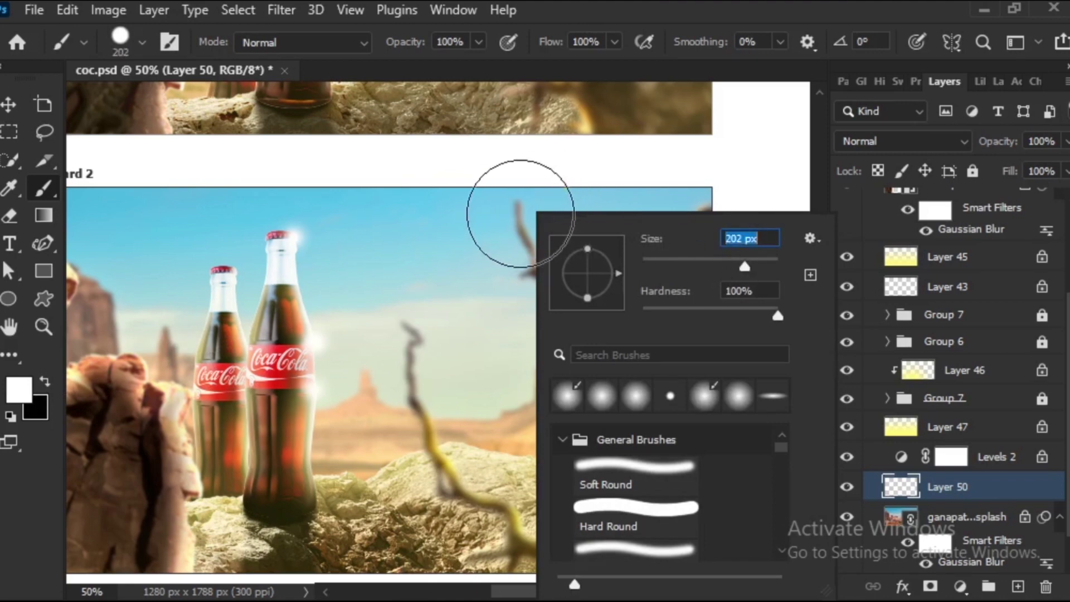
key(Return)
click(527, 202)
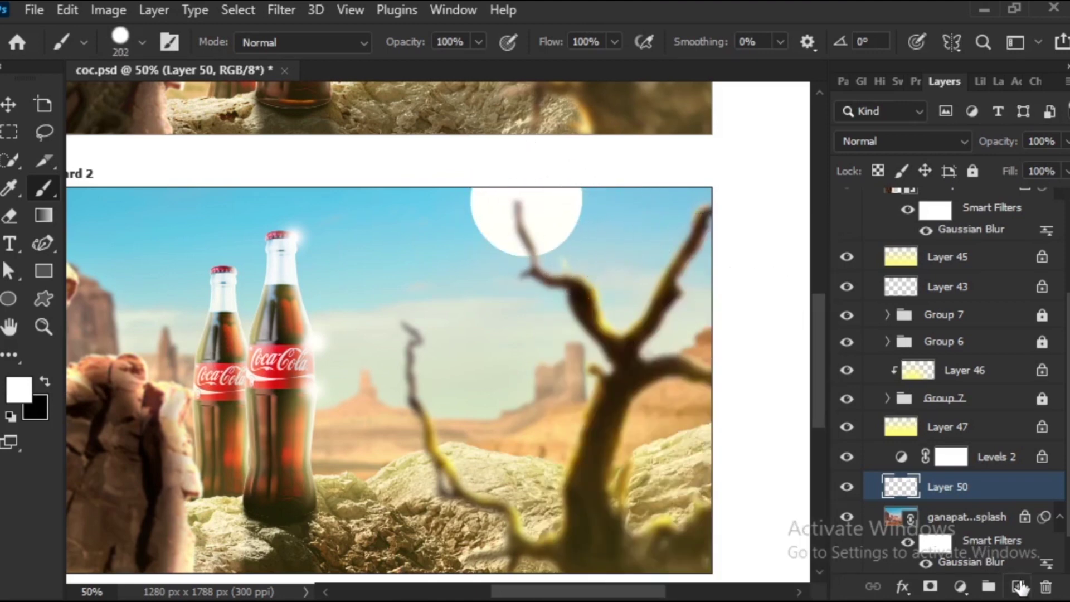
On a new layer, paint a soft 0%-hardness white glow around the sun.
click(1019, 586)
click(22, 390)
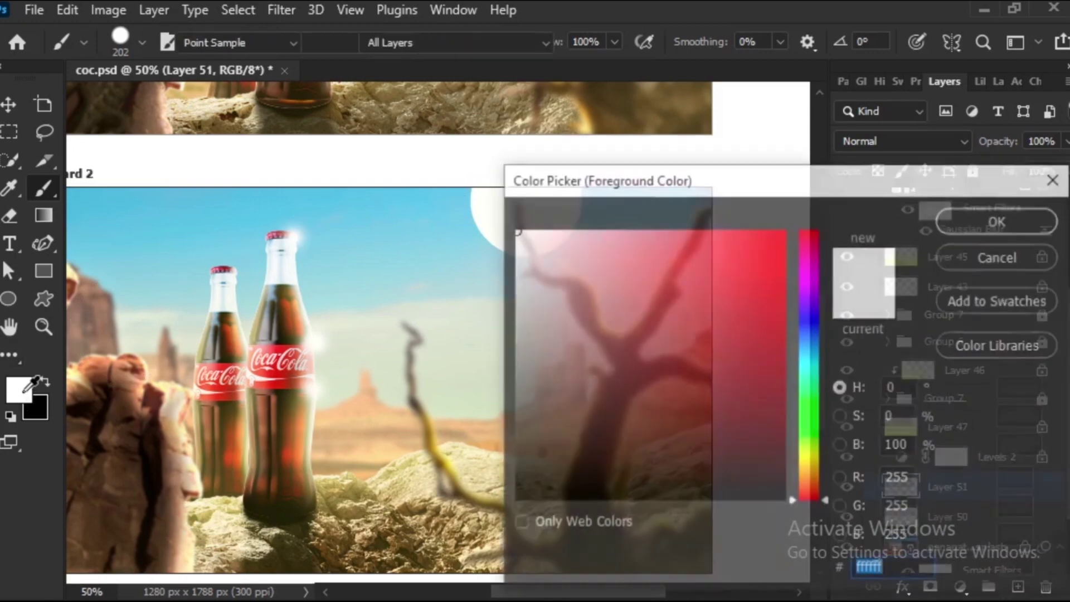
click(993, 258)
right_click(457, 246)
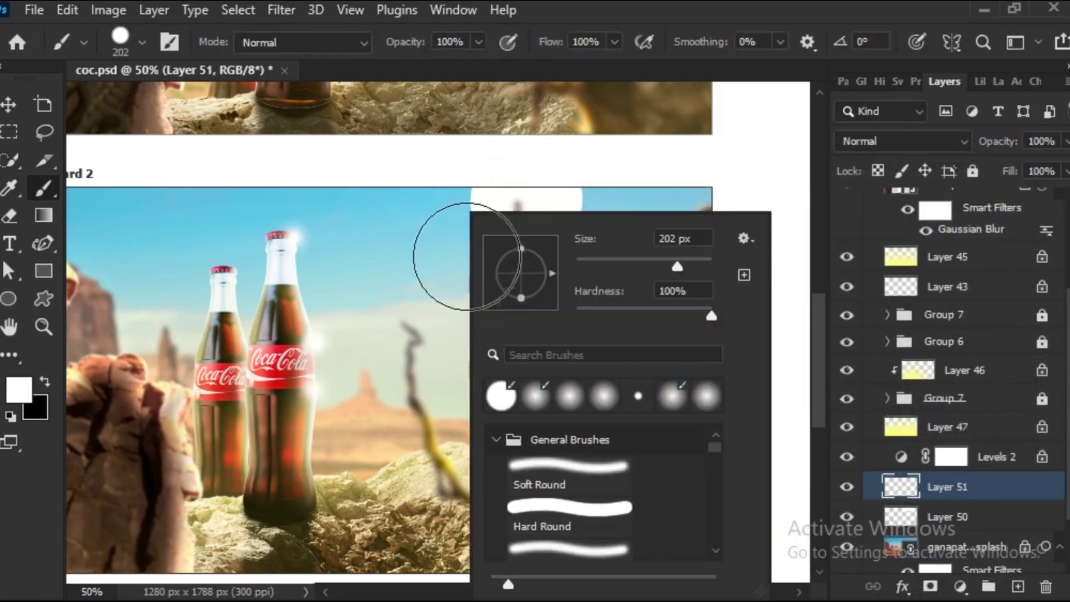
drag(710, 316, 576, 316)
key(Return)
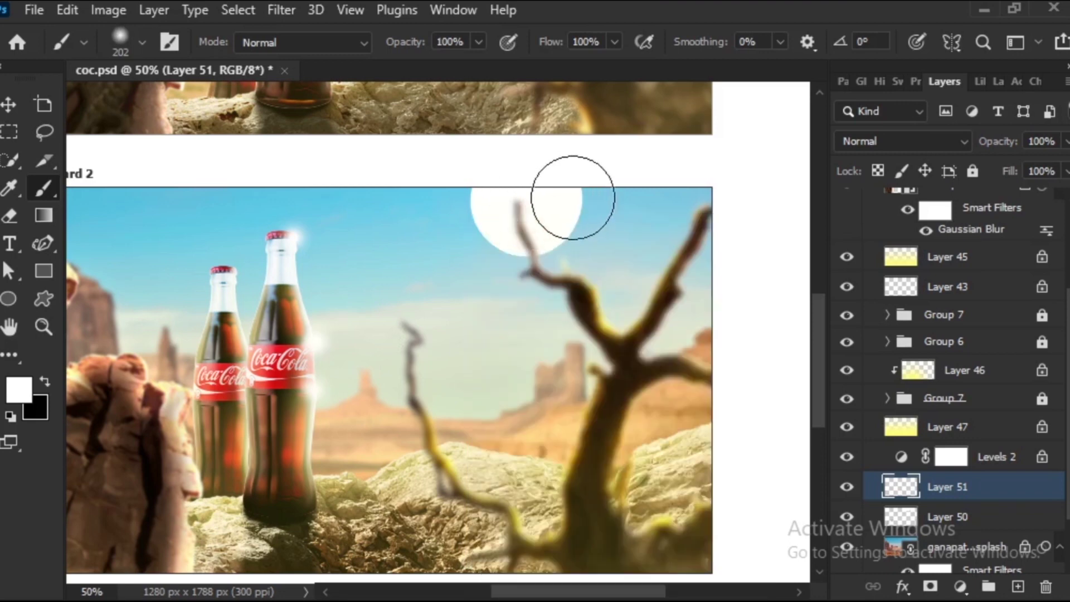
drag(518, 203, 531, 203)
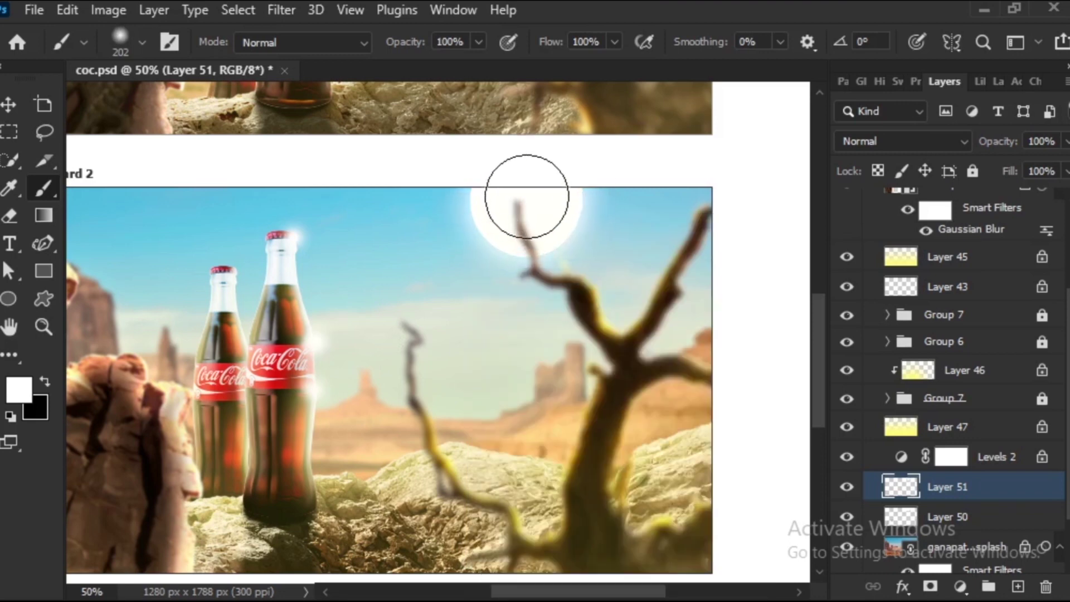
Combine Layers 50 and 51 into one smart object.
shift+click(959, 519)
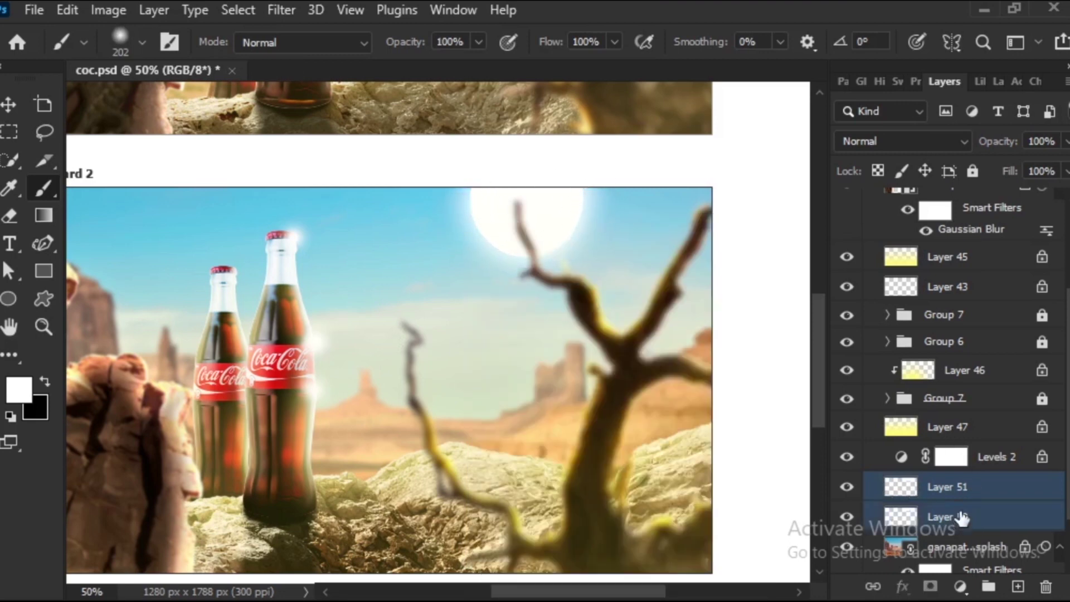
right_click(969, 488)
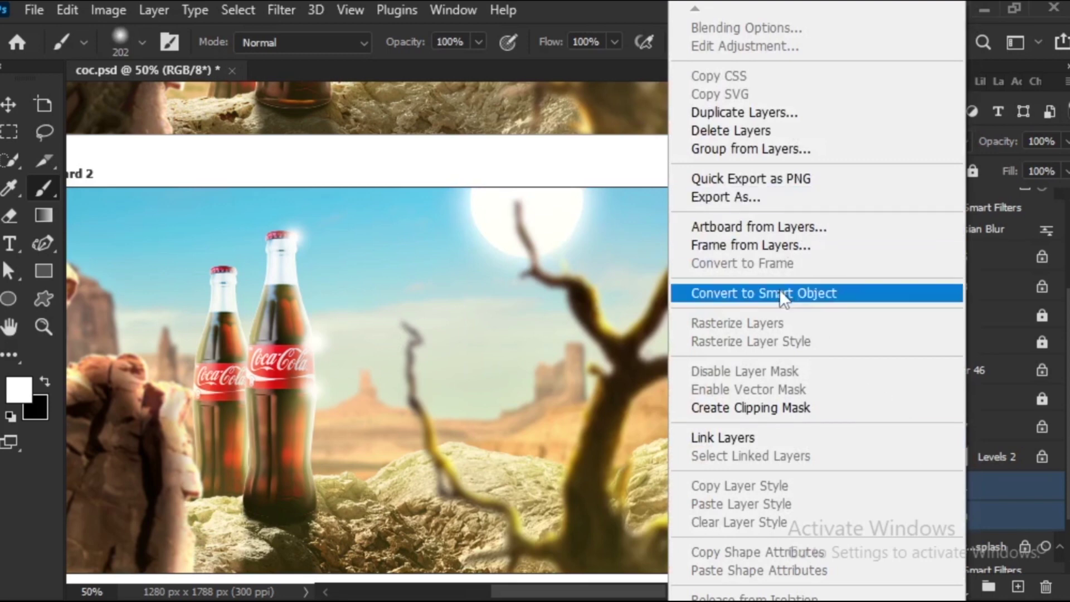
click(791, 293)
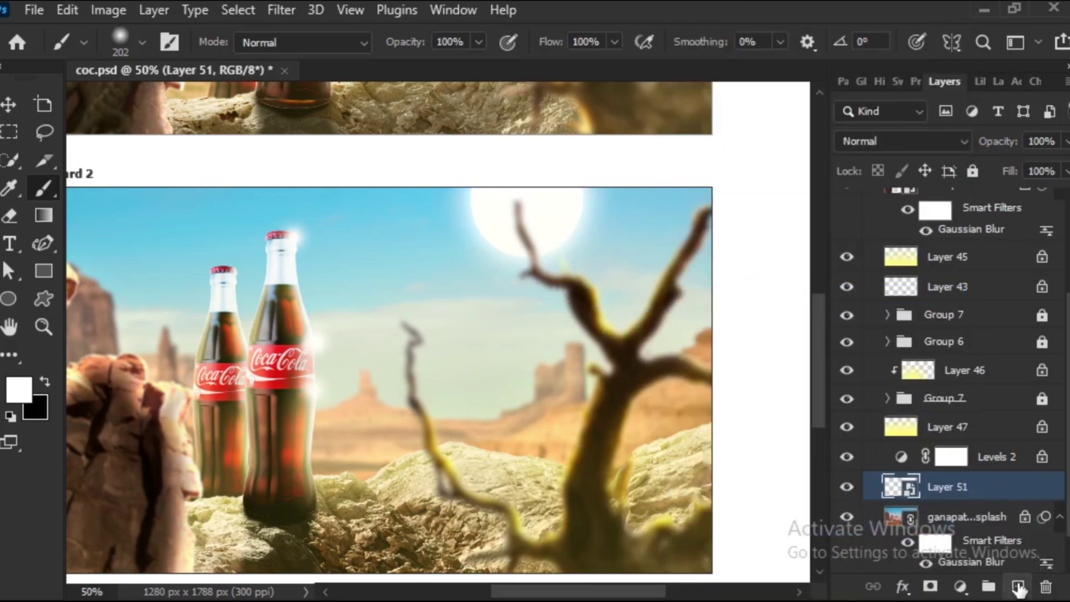
Add a new layer and set the foreground colour to pale yellow fff697.
click(1019, 585)
click(21, 396)
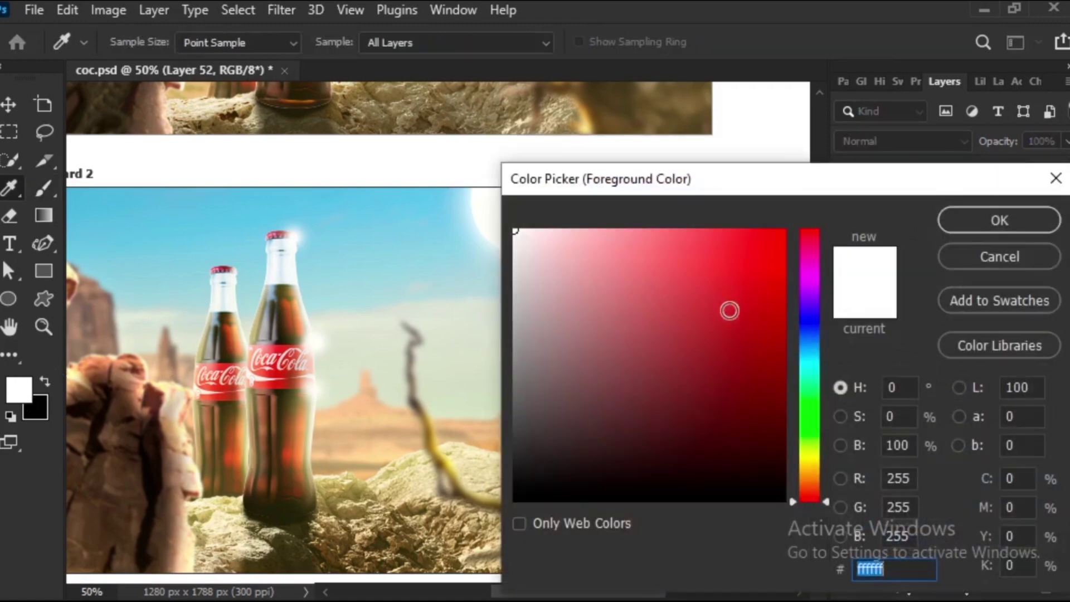
click(812, 463)
click(593, 264)
click(626, 228)
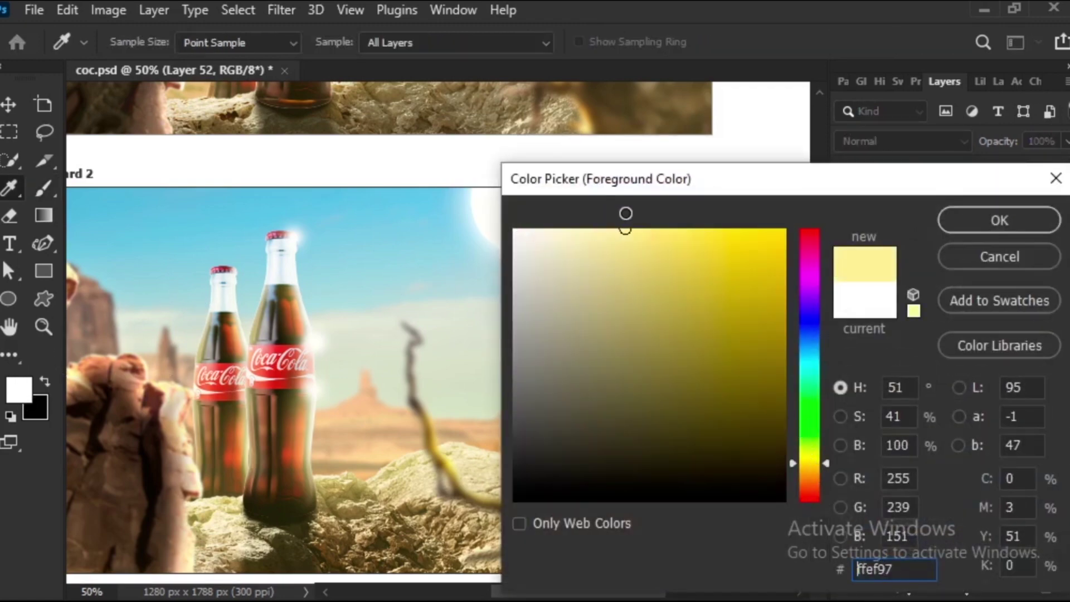
click(997, 220)
Paint a soft pale-yellow glow over the sun with a 338 px brush, then select Layer 51.
key(b)
right_click(480, 251)
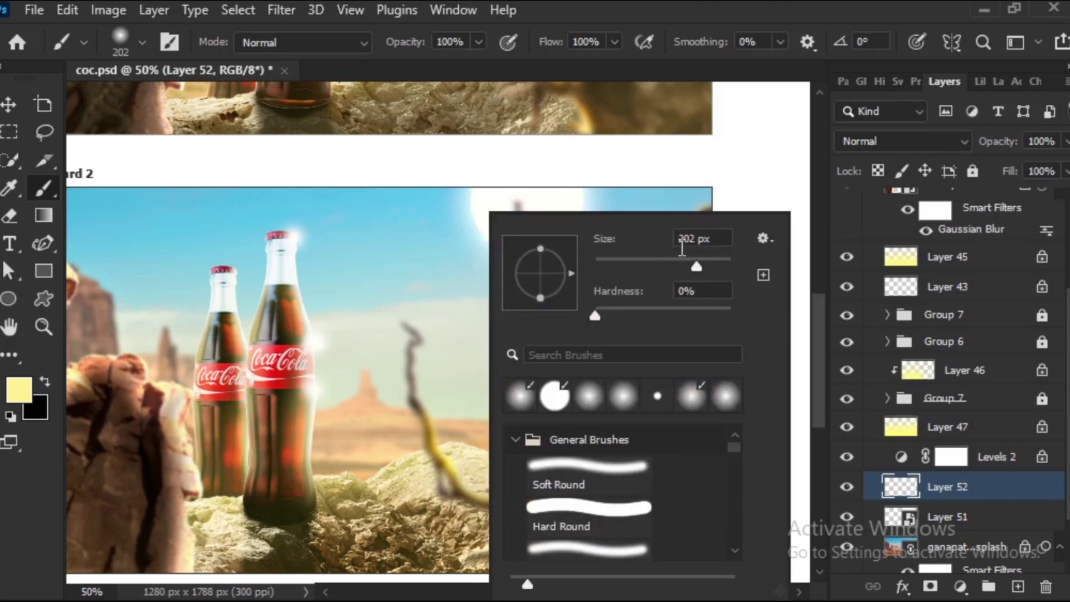
click(707, 267)
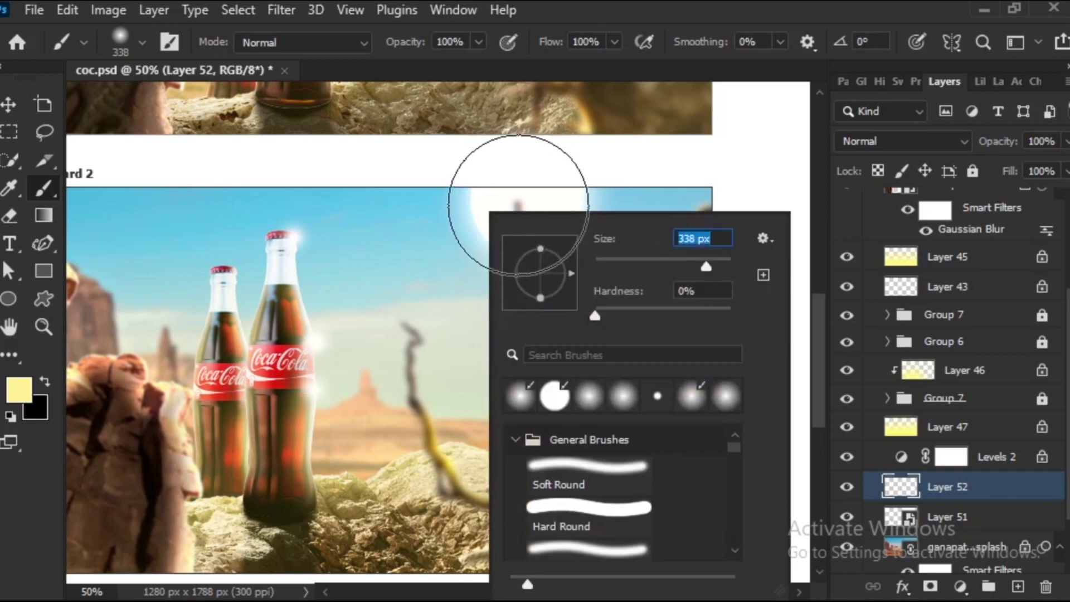
key(Return)
right_click(554, 223)
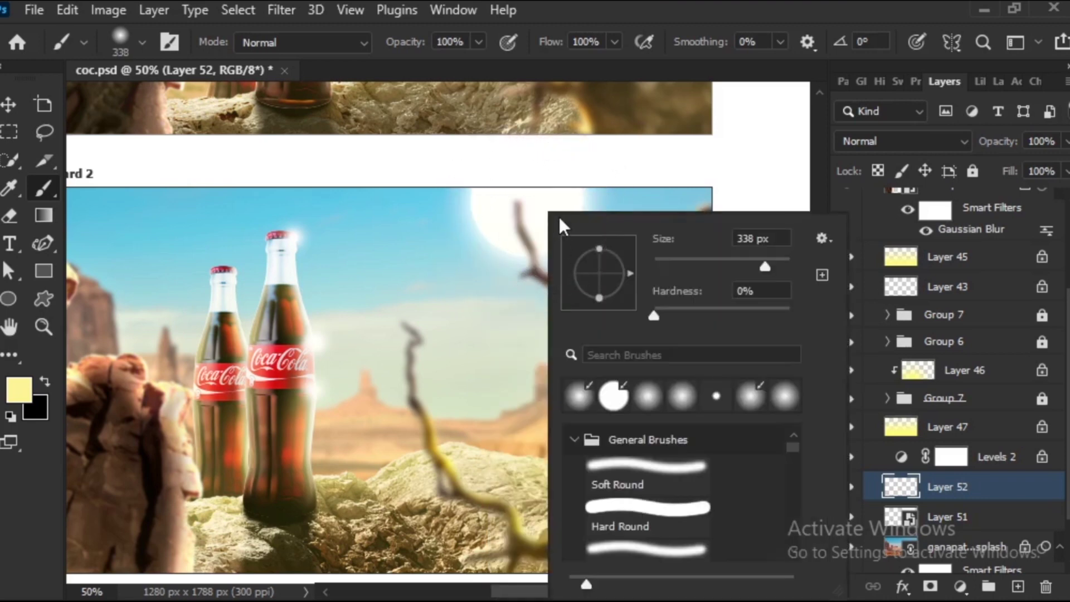
key(Return)
click(529, 201)
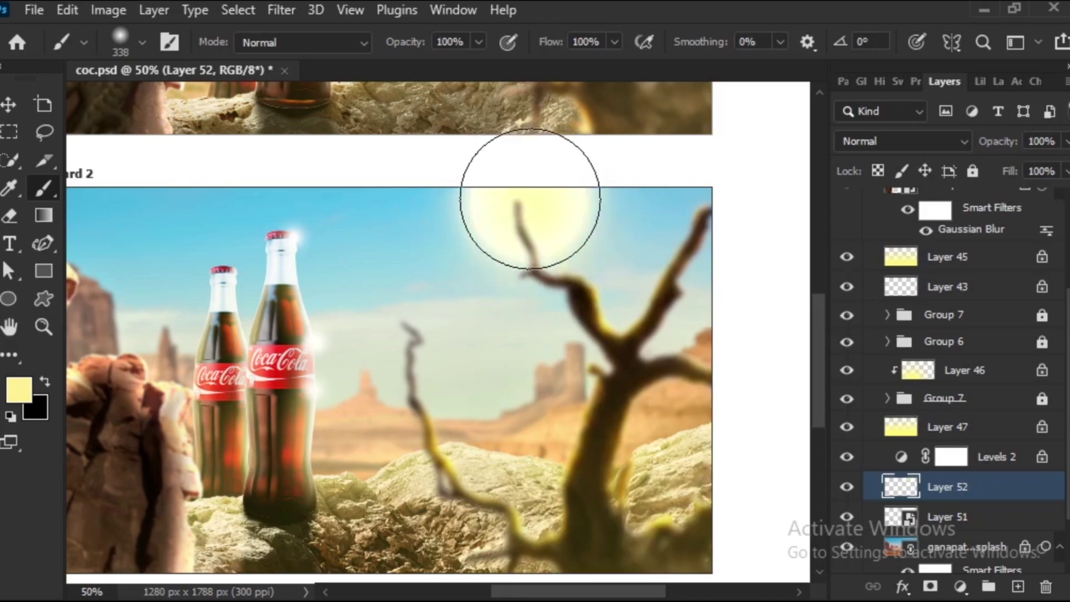
mouse_move(529, 199)
mouse_down()
mouse_move(535, 589)
mouse_move(544, 230)
mouse_up()
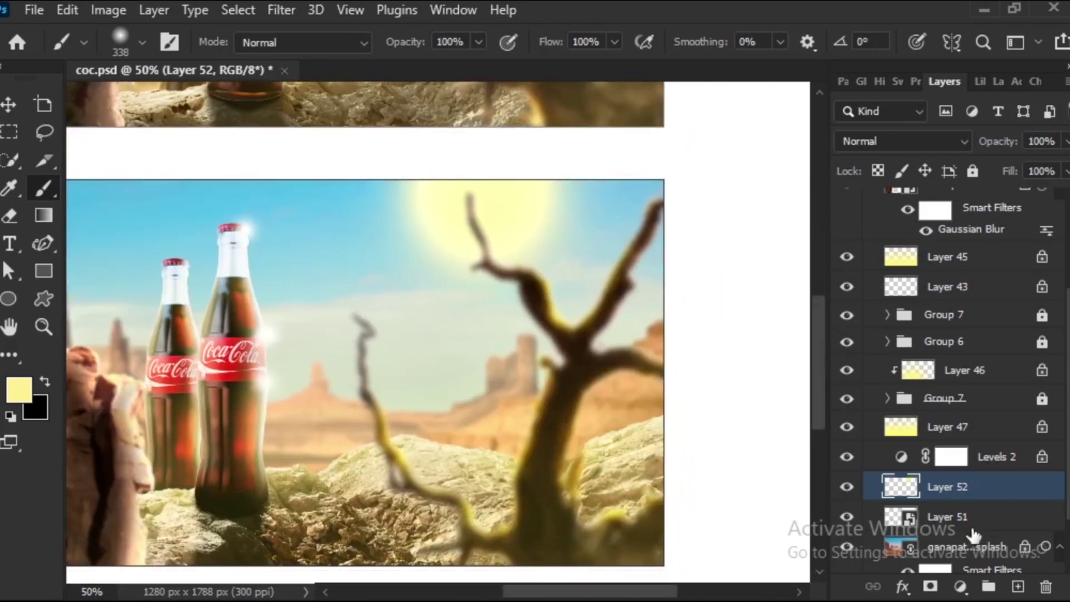
click(971, 523)
Set Layer 51 to Linear Dodge (Add) and Layer 52 to Overlay blending.
click(954, 144)
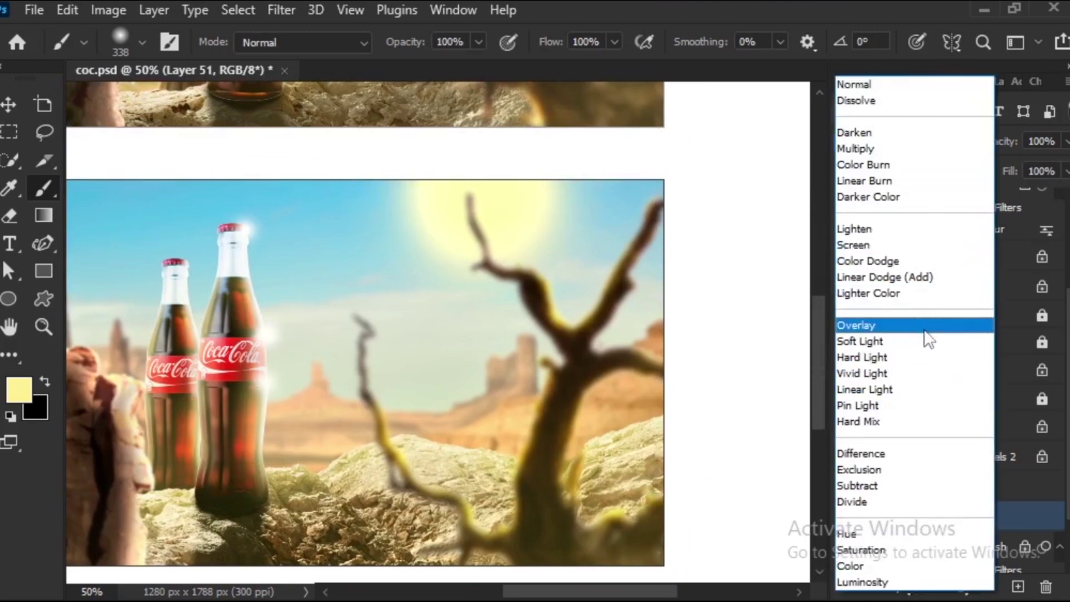
click(925, 277)
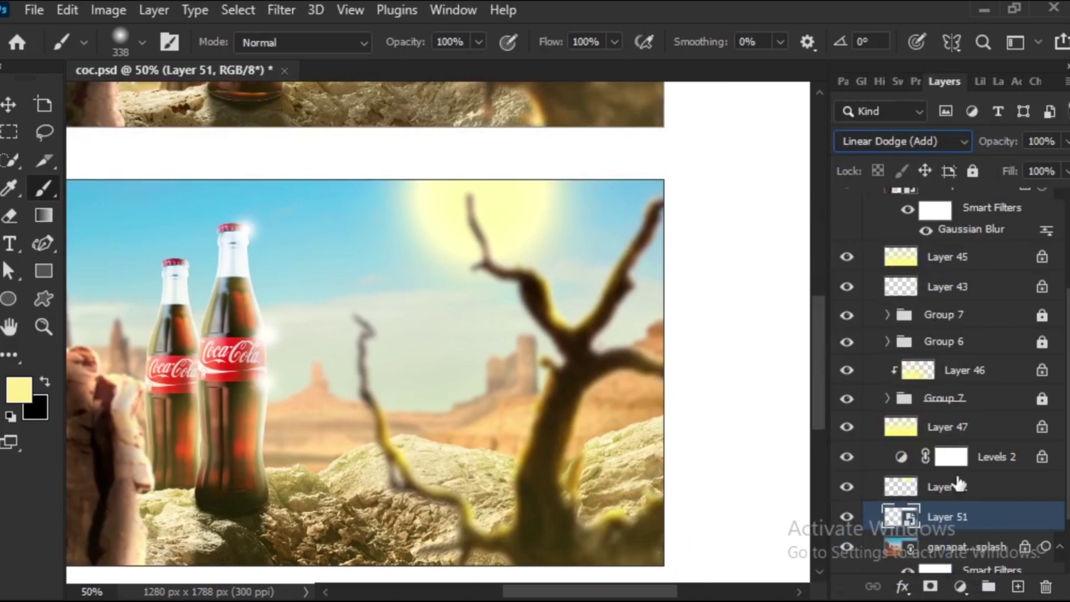
click(960, 488)
click(945, 141)
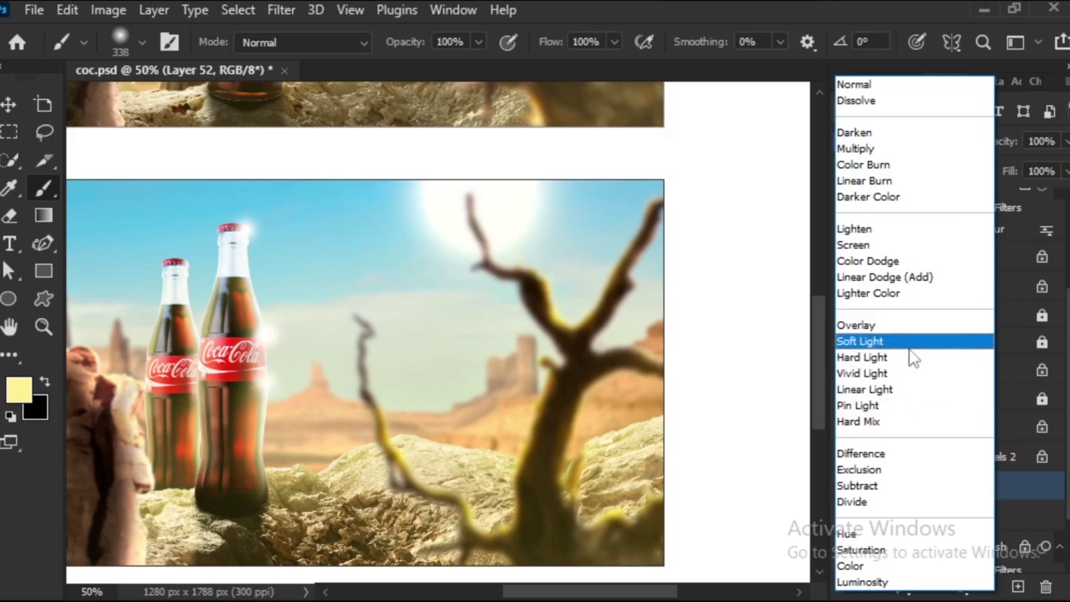
click(911, 319)
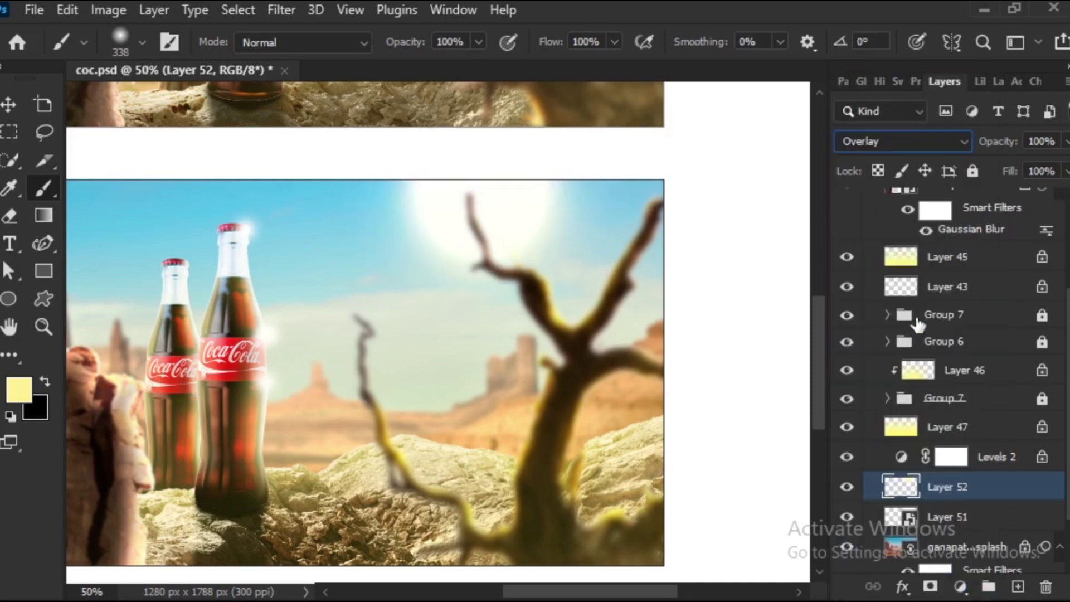
key(ctrl+minus)
key(ctrl+minus)
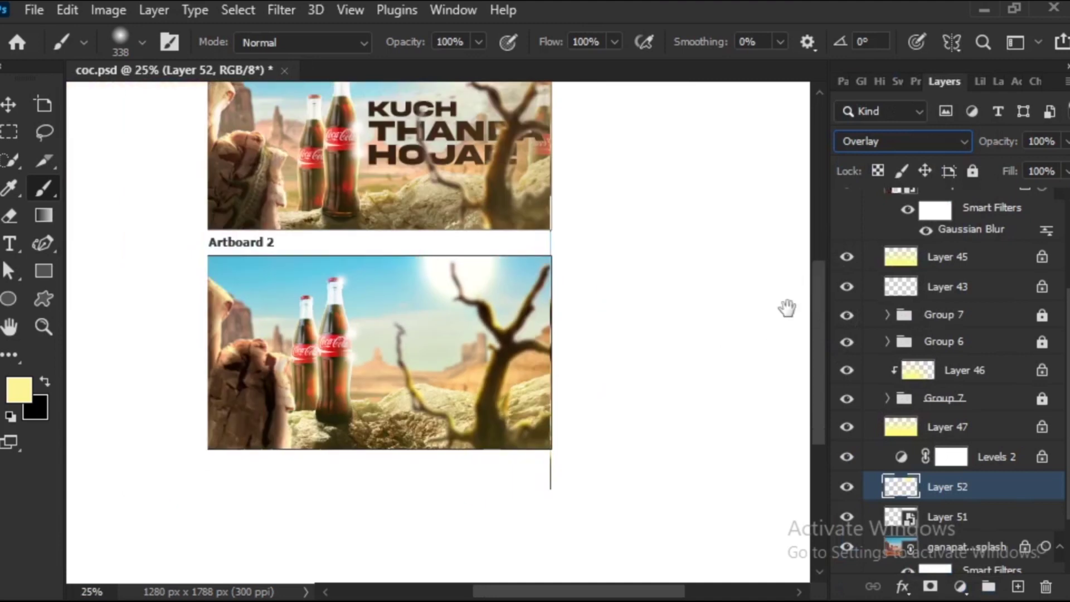
scroll(442, 301, down, 2)
drag(442, 301, 495, 372)
scroll(477, 203, down, 2)
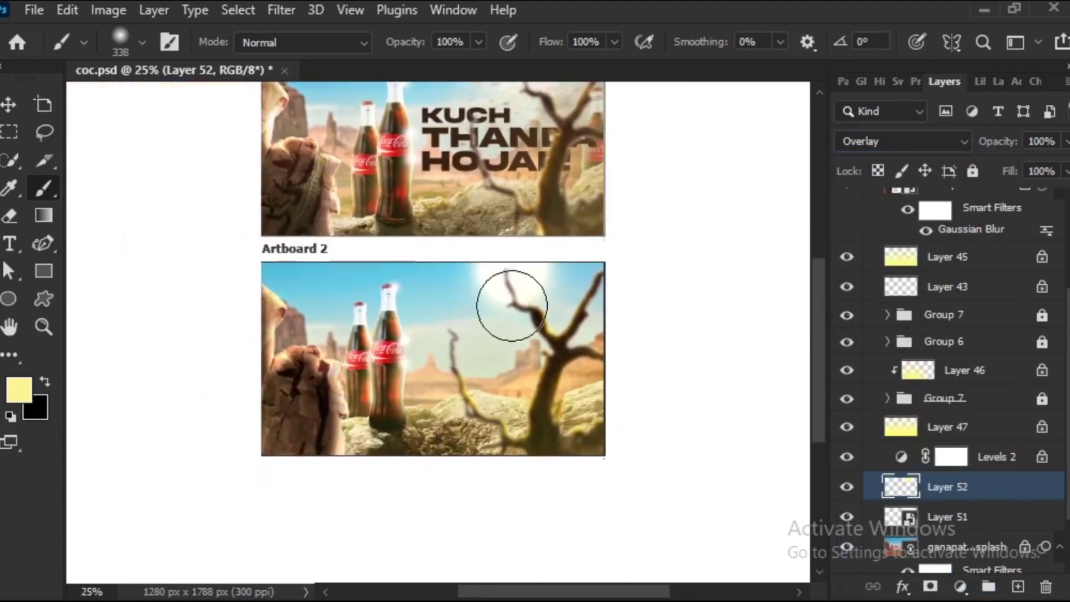
key(v)
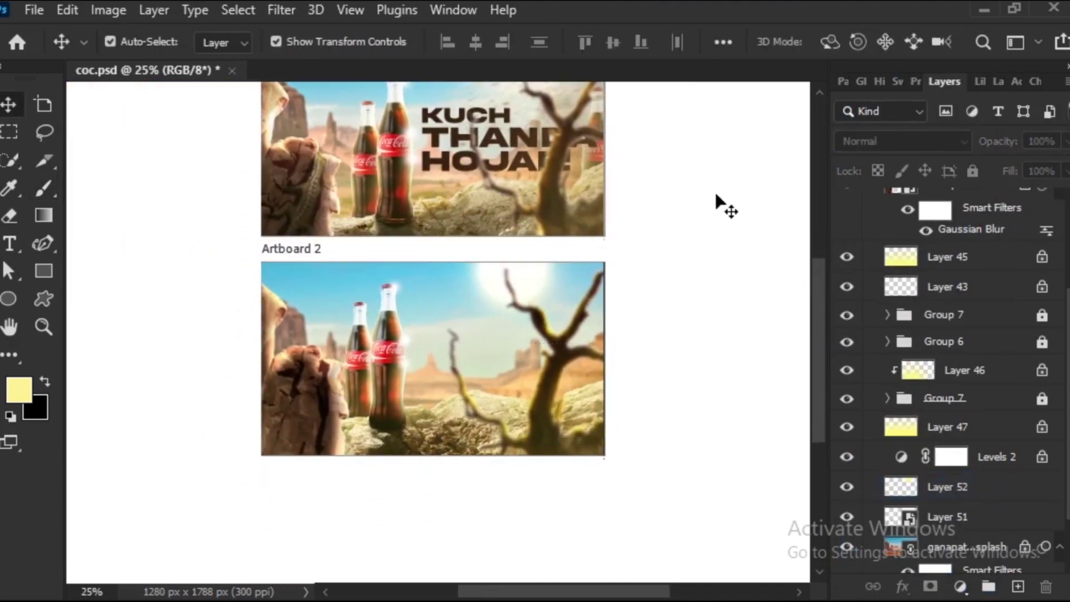
drag(716, 208, 446, 404)
drag(584, 324, 620, 385)
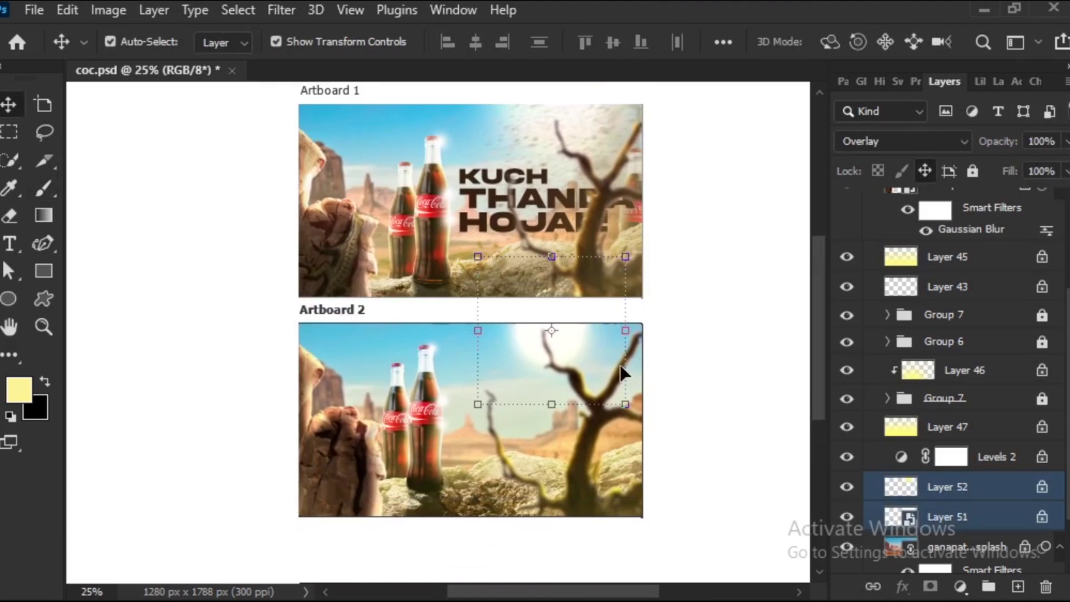
scroll(622, 372, up, 1)
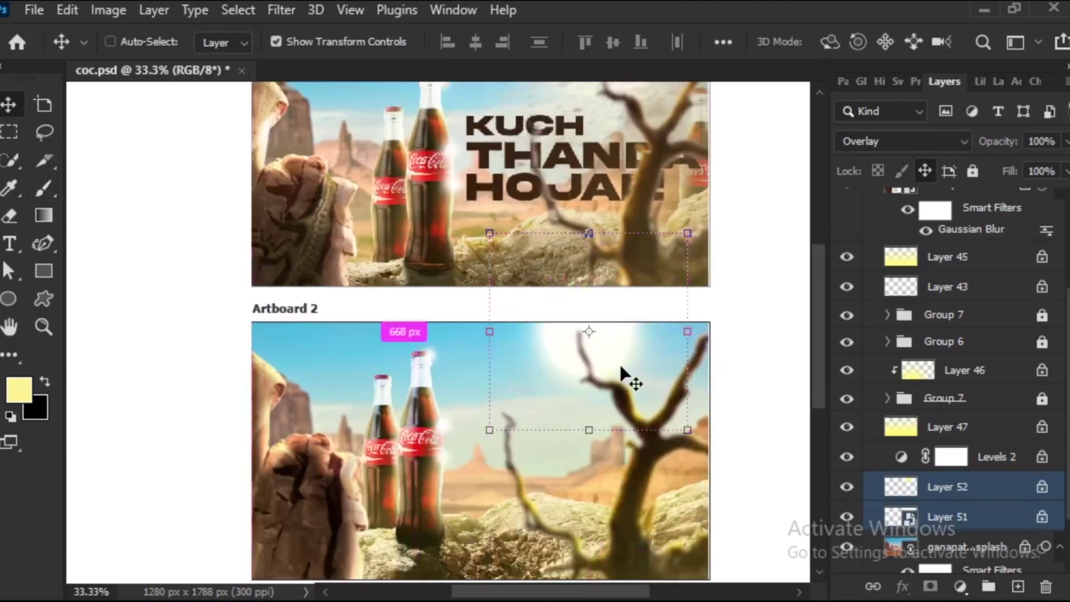
scroll(626, 375, up, 1)
mouse_move(430, 315)
mouse_down()
mouse_move(497, 437)
mouse_move(282, 215)
mouse_up()
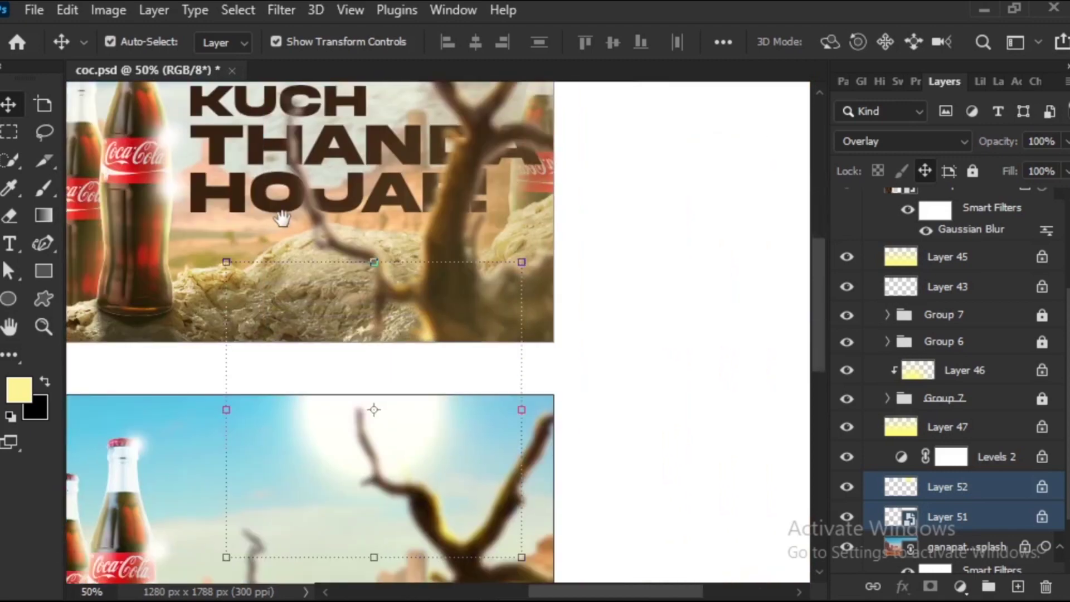
mouse_move(429, 351)
mouse_down()
mouse_move(423, 440)
mouse_move(490, 255)
mouse_move(526, 384)
mouse_up()
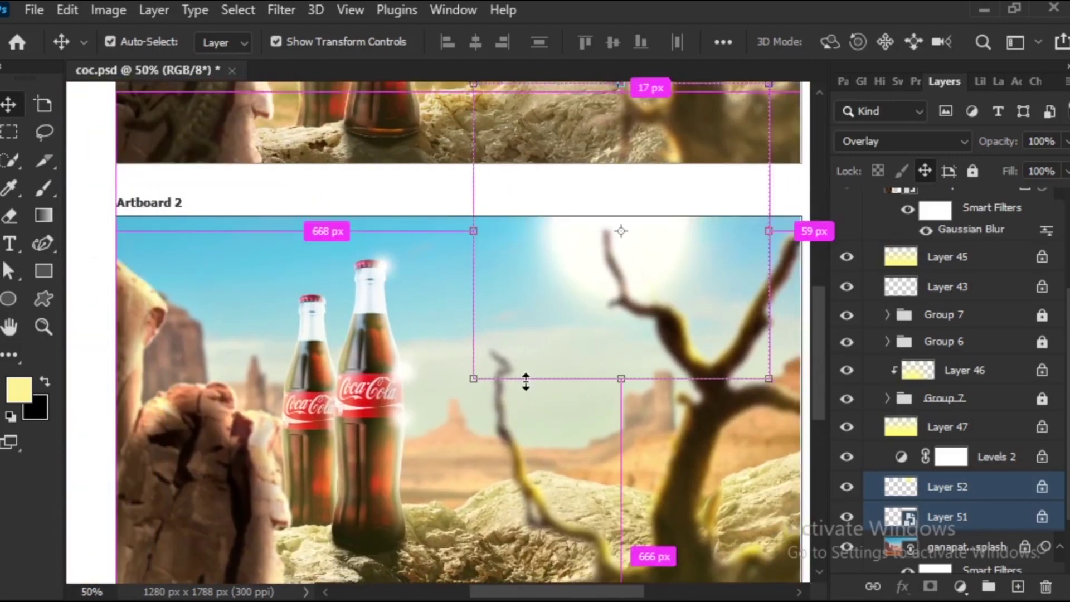
scroll(981, 419, down, 1)
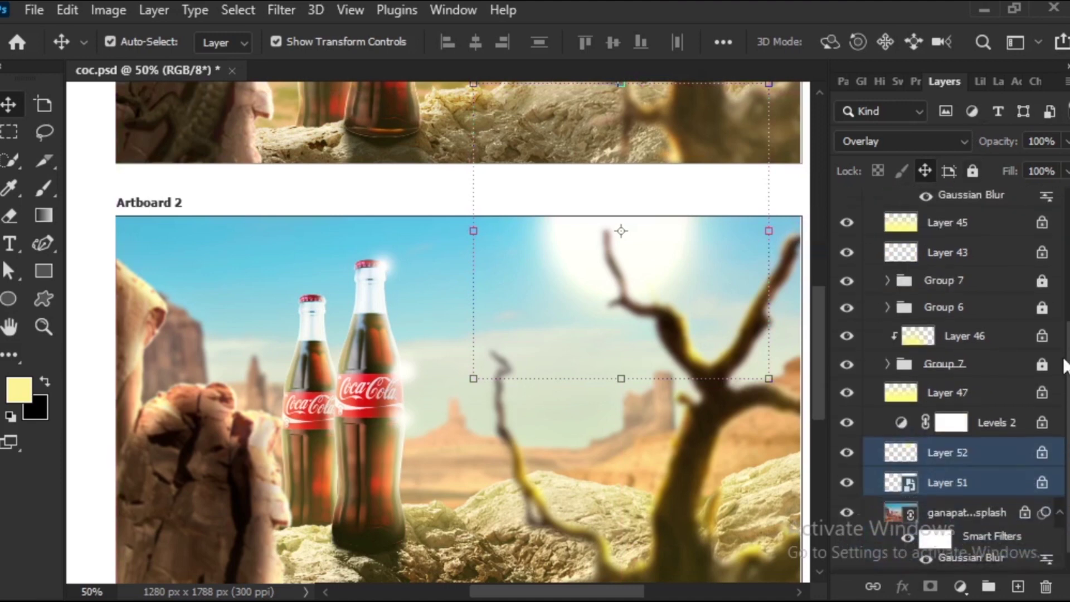
scroll(980, 419, down, 1)
Add a new layer above Levels 2 and type KUCH in Artboard 2's sky.
click(990, 395)
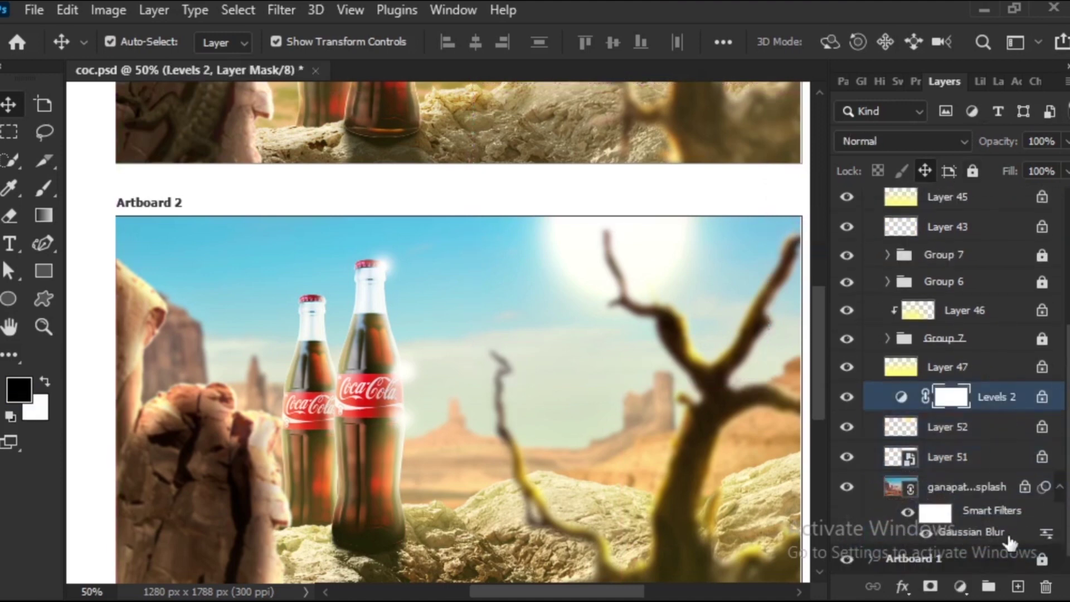
click(1018, 586)
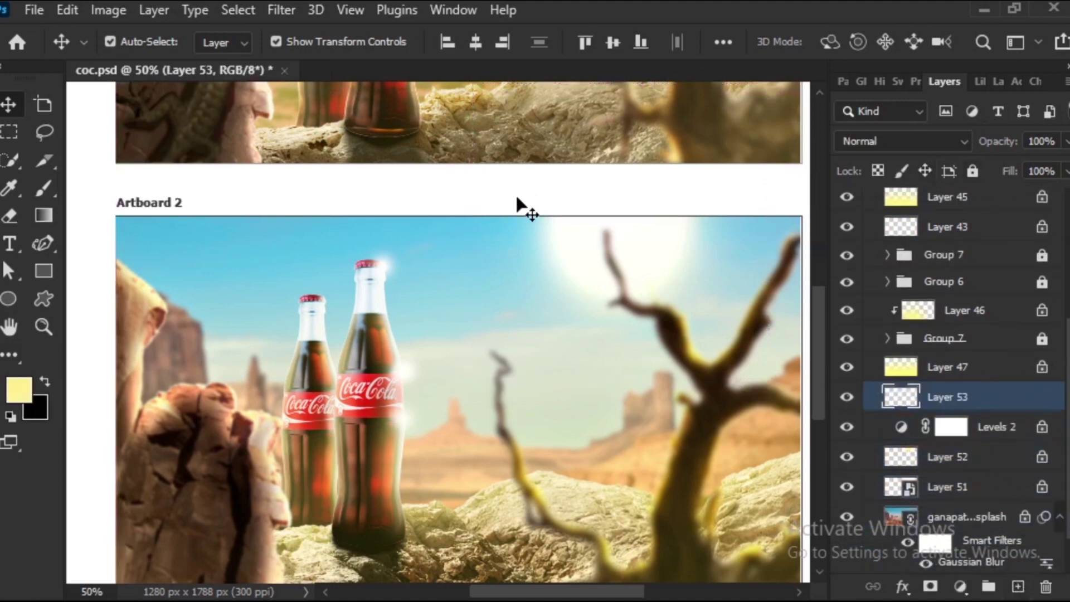
key(t)
mouse_move(494, 257)
mouse_down()
mouse_move(509, 442)
mouse_move(490, 351)
mouse_move(535, 249)
mouse_up()
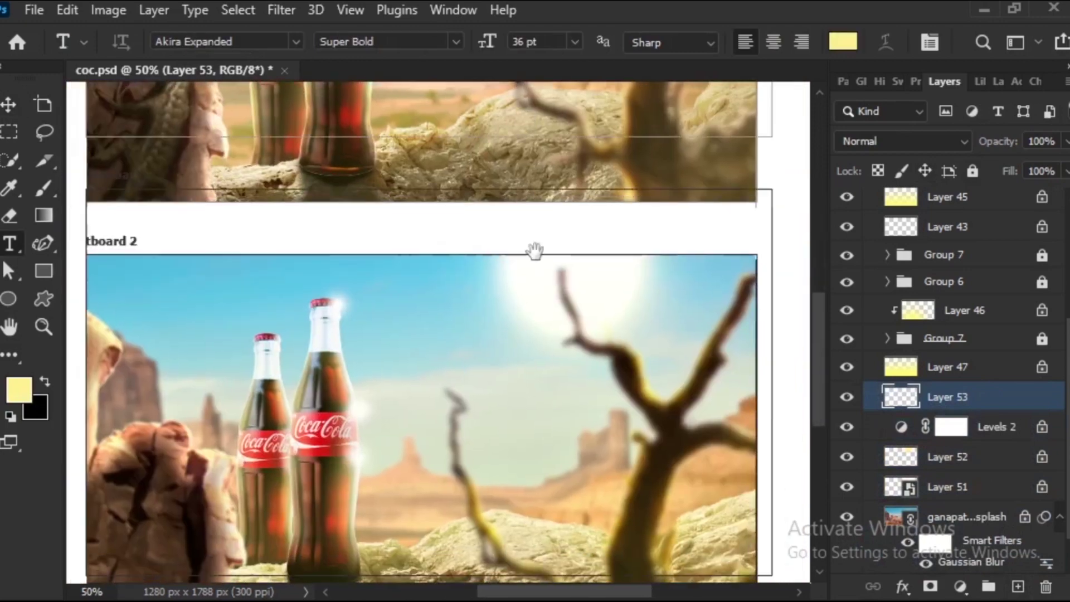
click(430, 258)
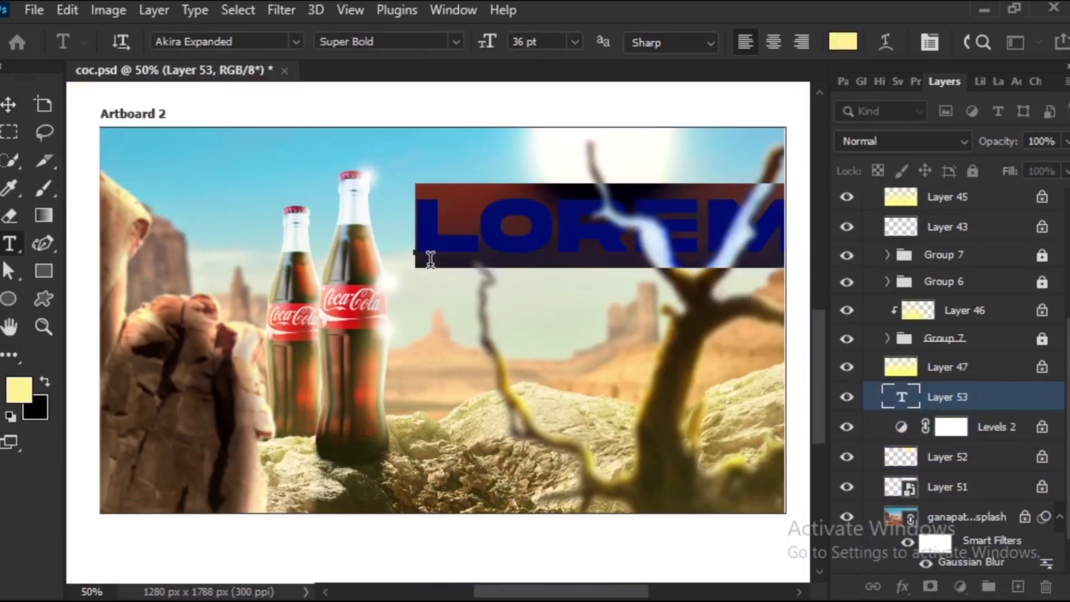
text(KUC)
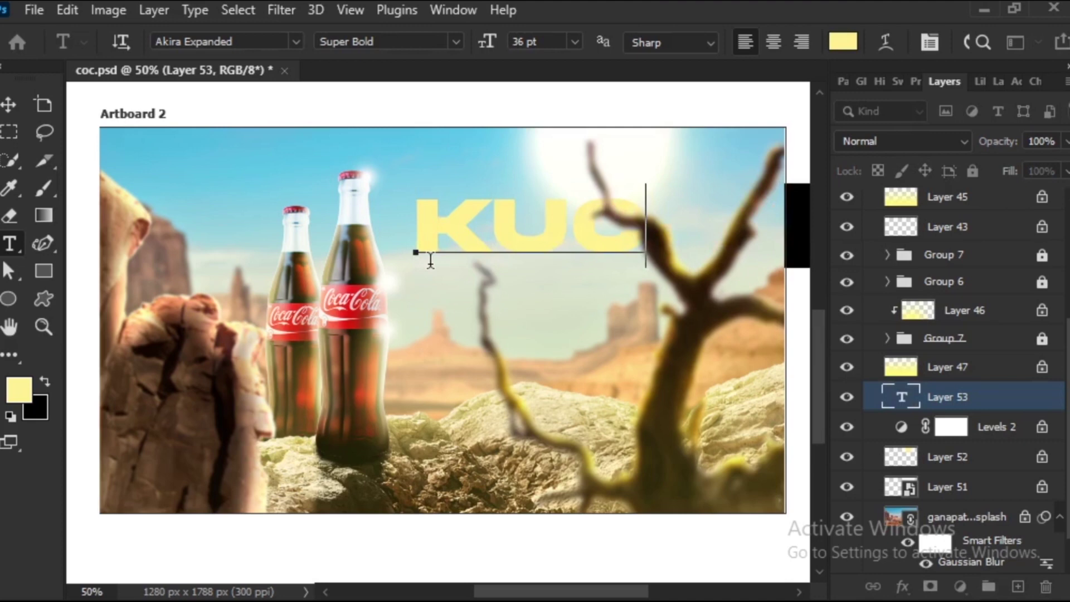
text(H)
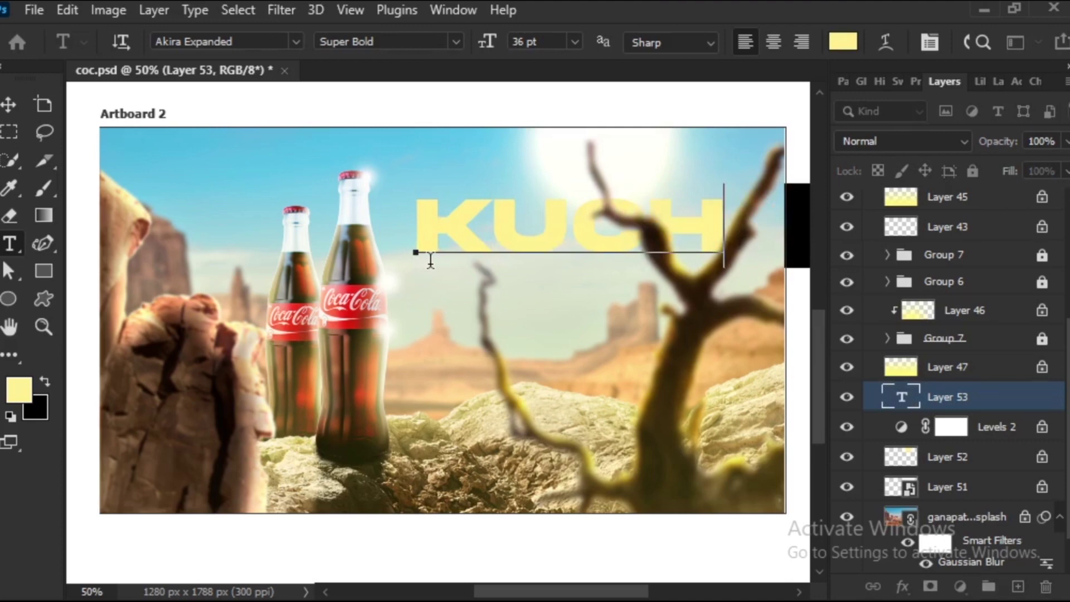
Recolour the KUCH text with a dark brown sampled from the rock and commit it.
key(Home)
key(End)
click(857, 36)
click(230, 415)
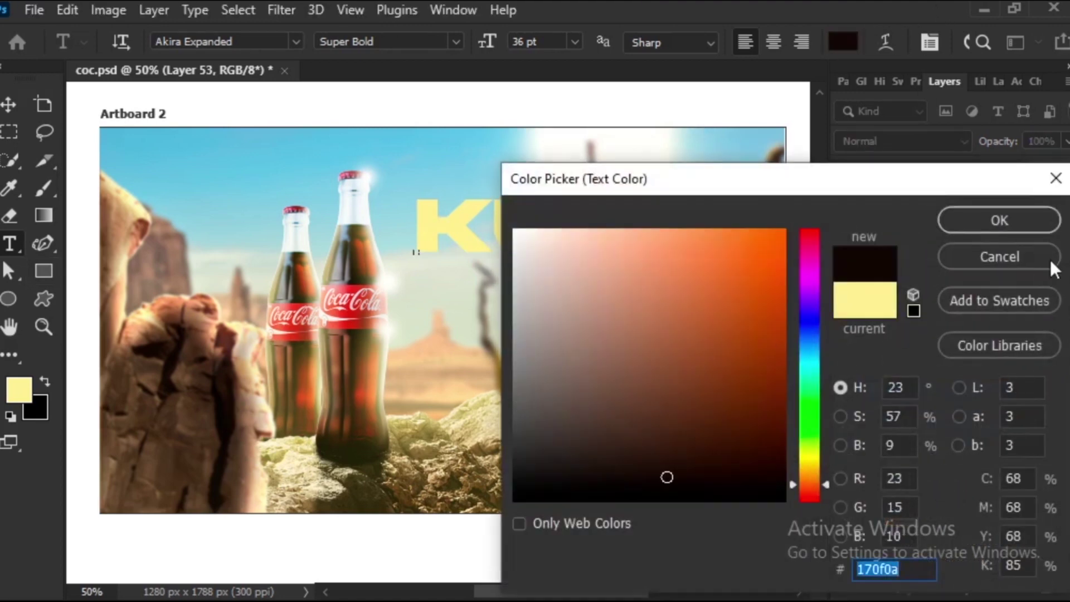
drag(758, 462, 802, 465)
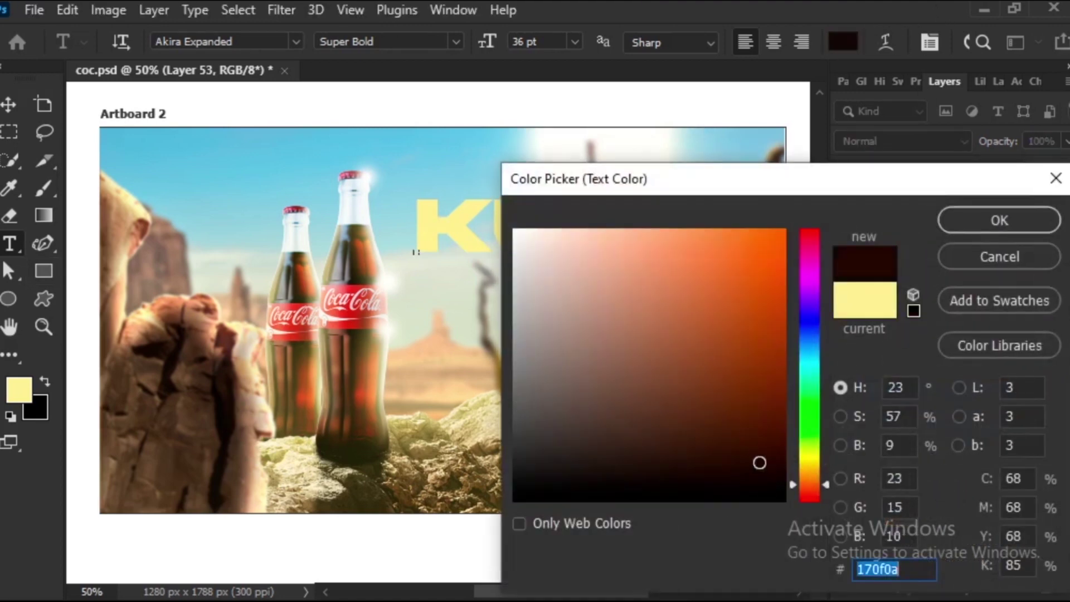
click(999, 220)
click(9, 105)
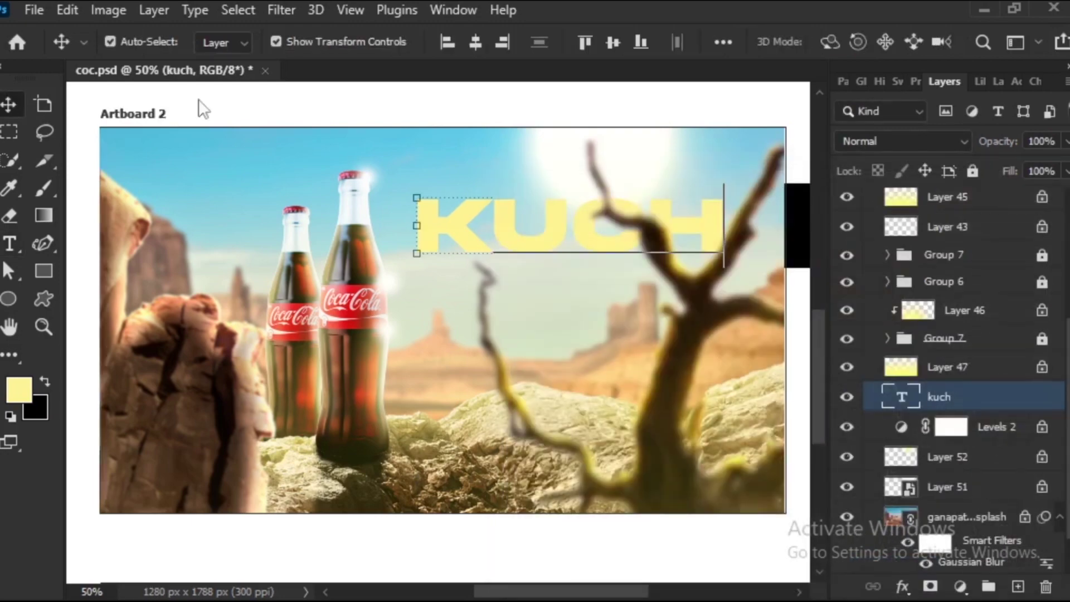
Refine the KUCH colour to darker brown 1b1602 via the Character settings.
click(1016, 83)
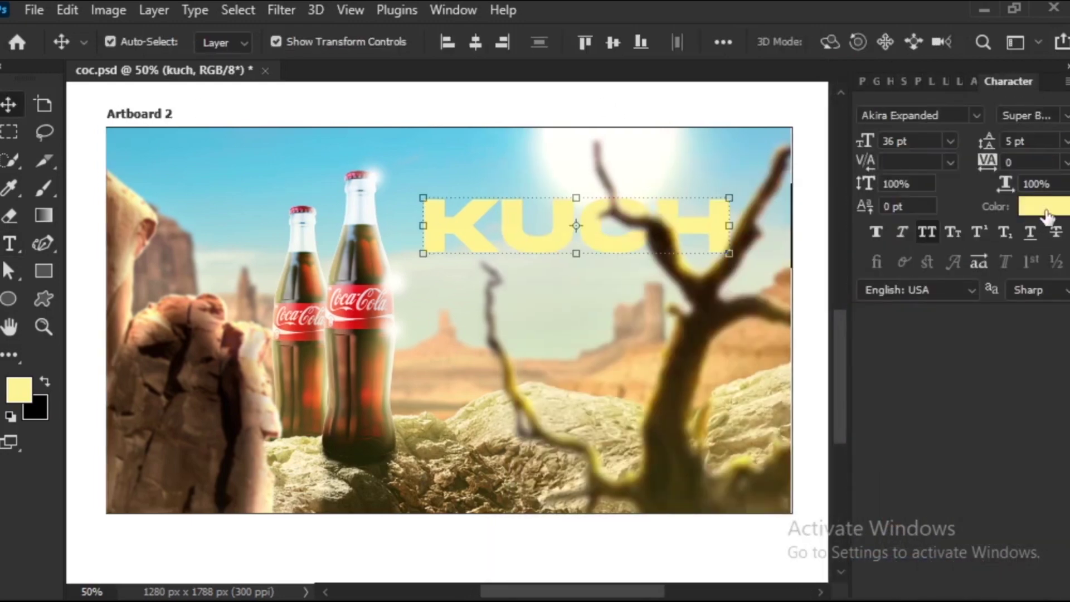
click(1050, 209)
click(233, 419)
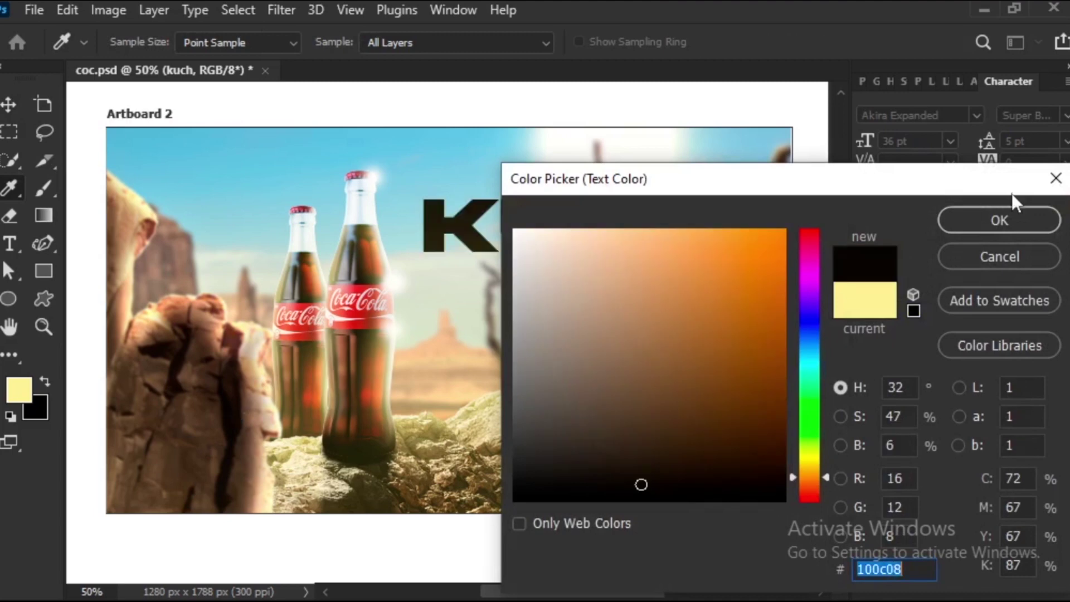
drag(776, 449, 783, 458)
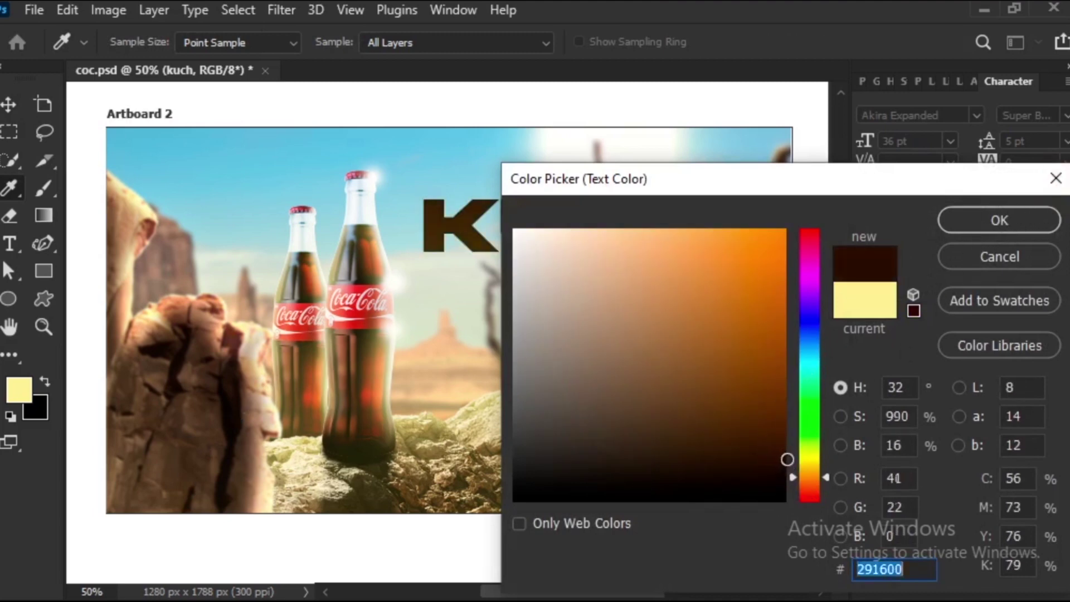
click(818, 465)
drag(784, 459, 783, 471)
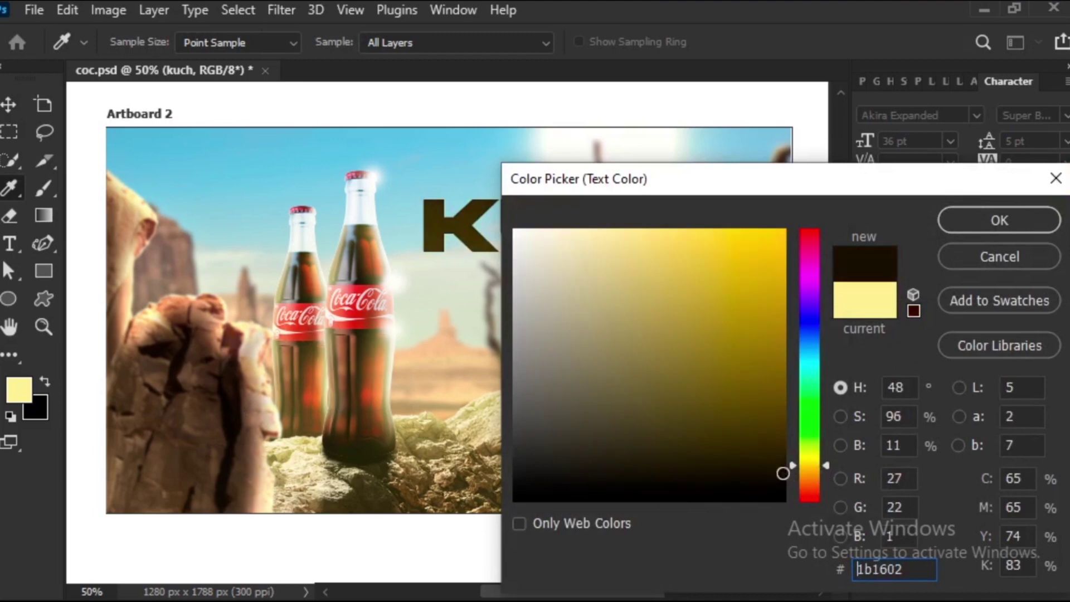
key(Return)
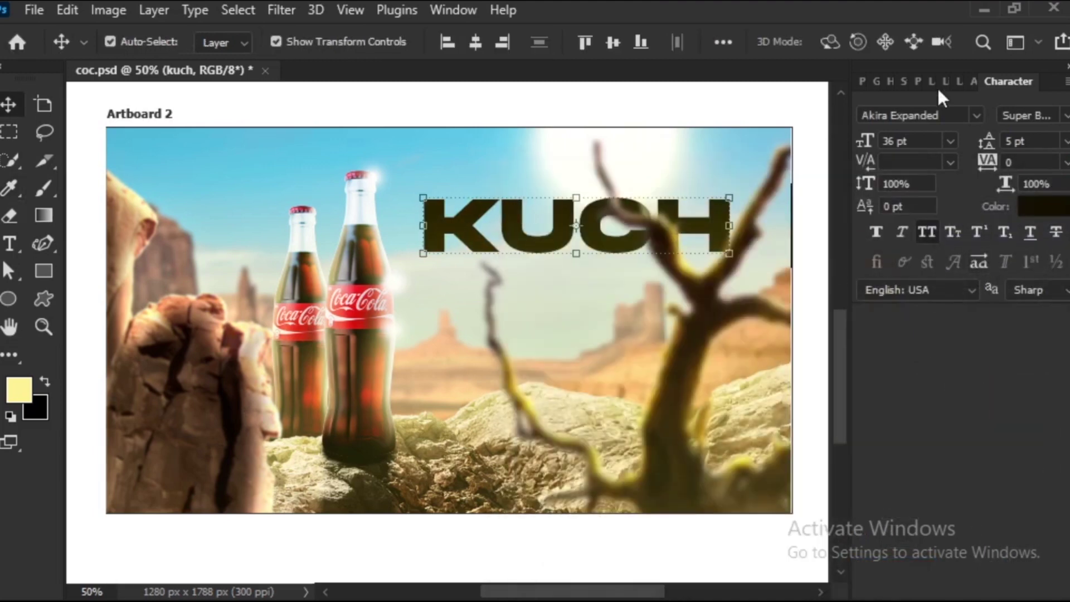
Move the kuch layer above Layer 47, keeping the text in its original spot.
click(959, 82)
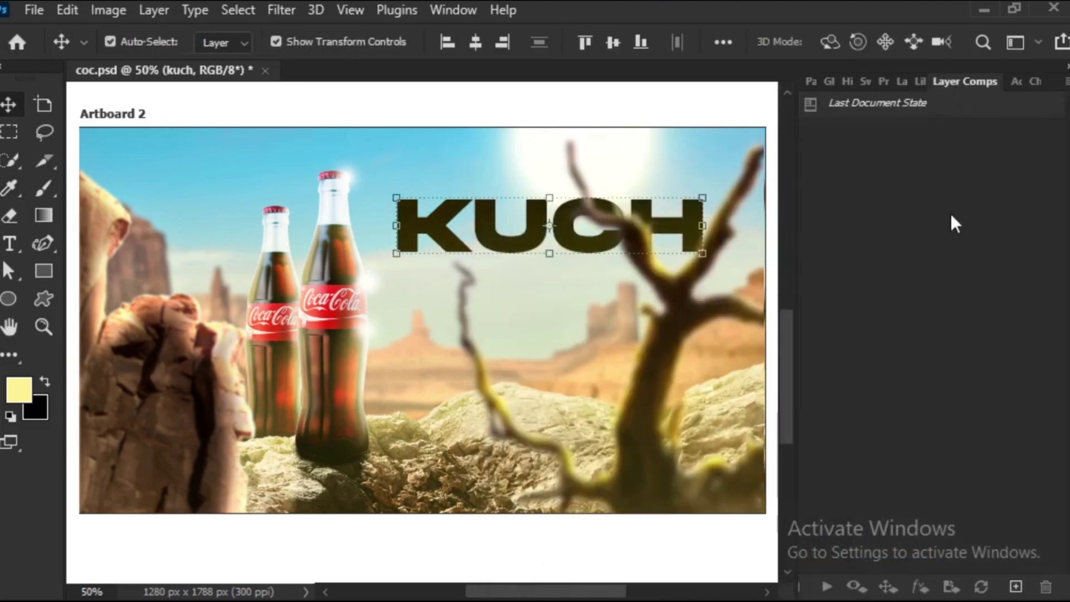
click(903, 82)
drag(981, 397, 978, 360)
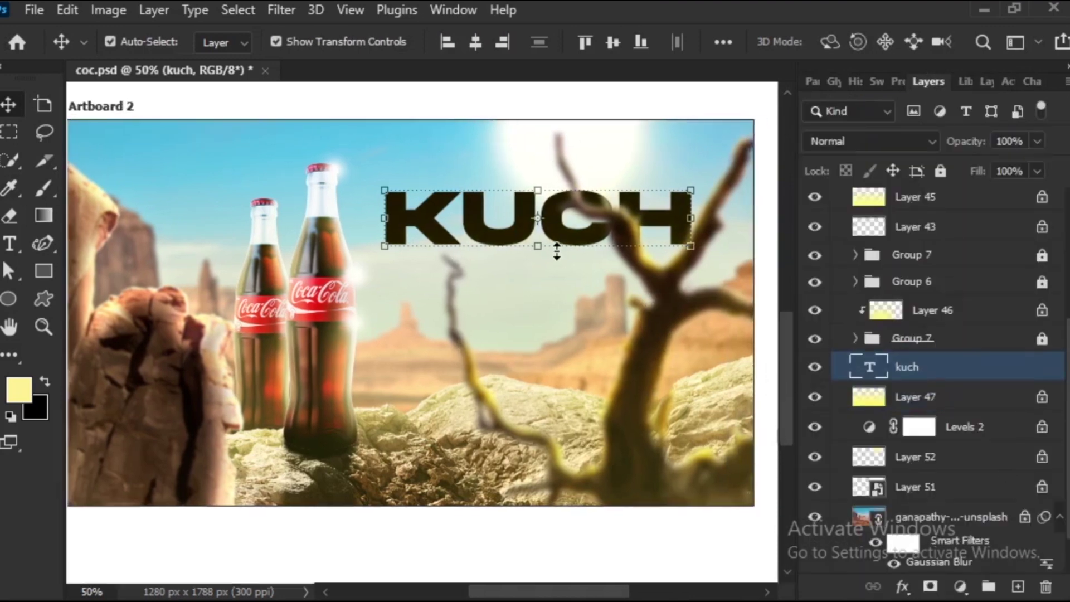
drag(551, 237, 562, 319)
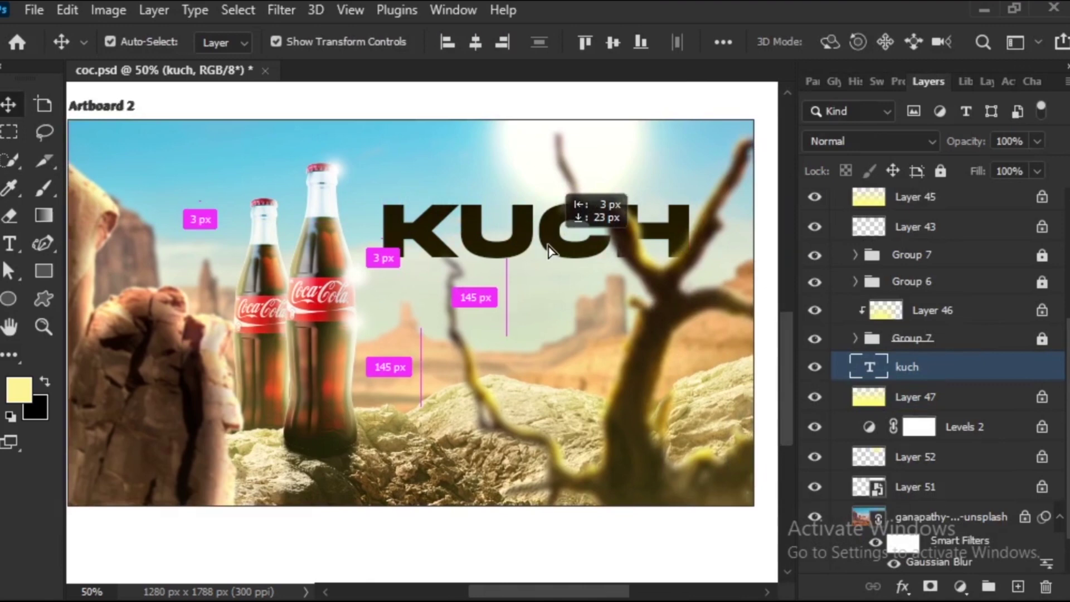
key(ctrl+z)
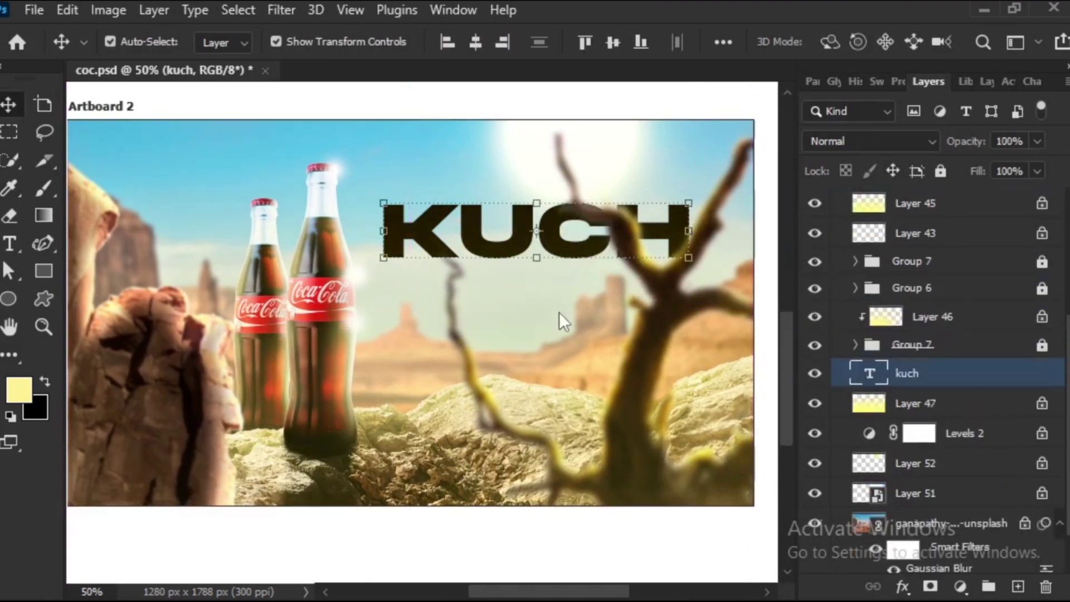
Duplicate the KUCH layer, move the copy below, and retype it as THANDA.
key(ctrl+j)
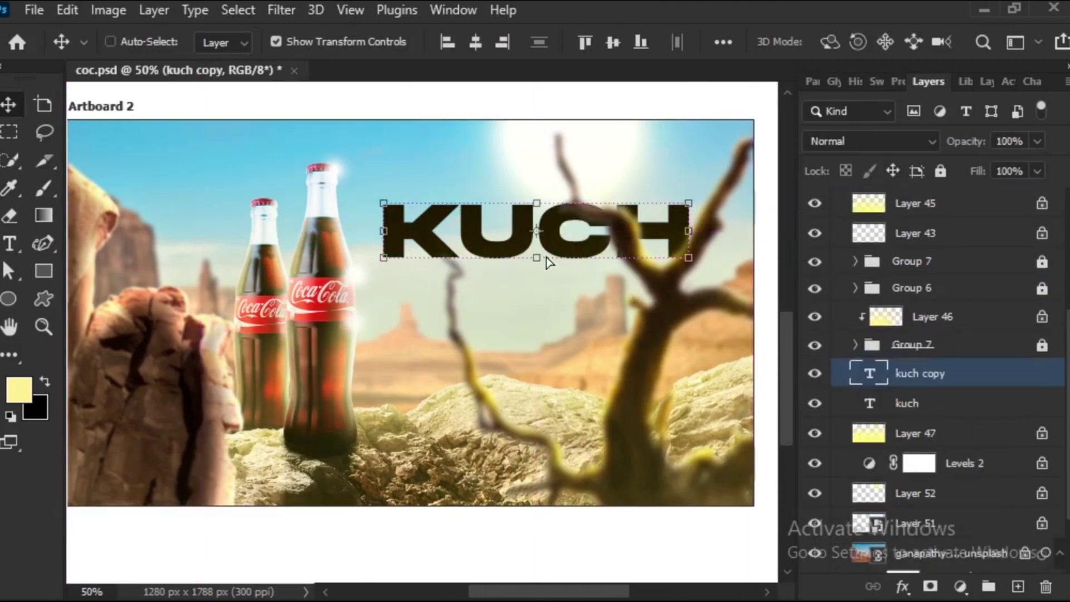
drag(564, 285, 563, 308)
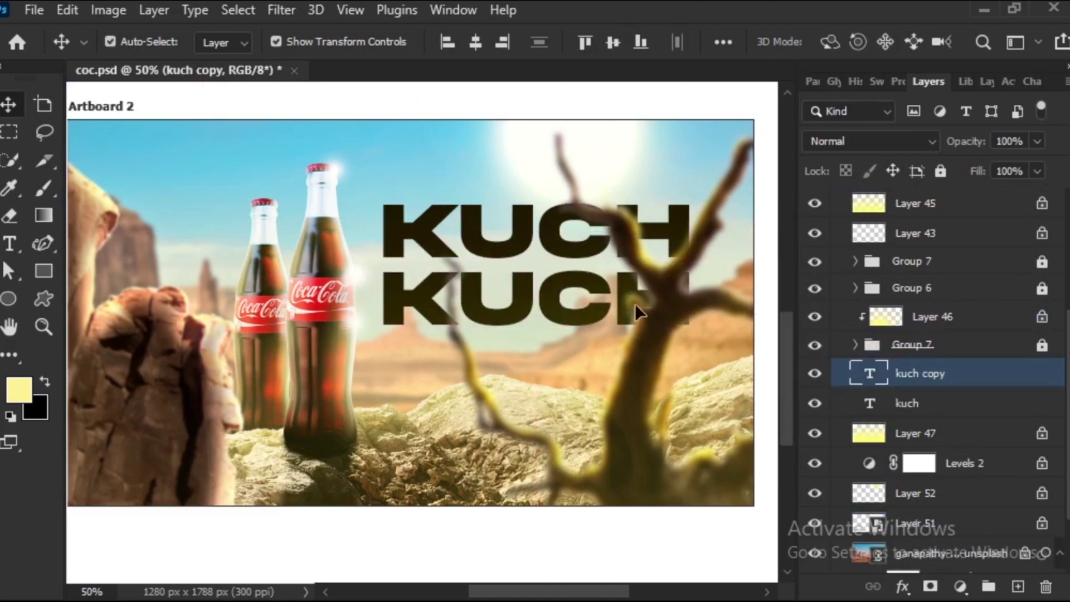
click(583, 292)
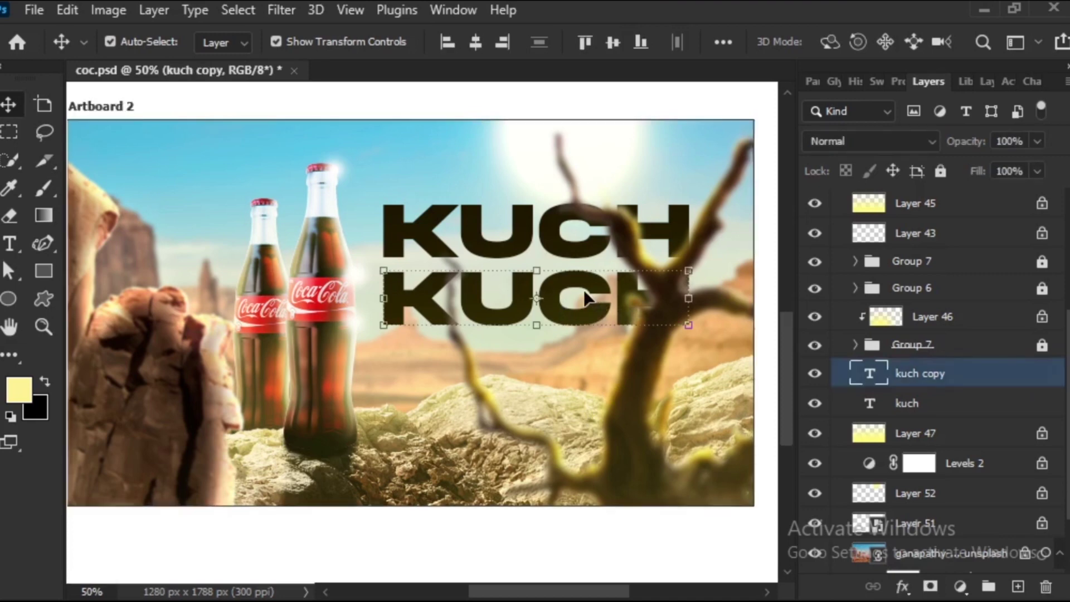
key(t)
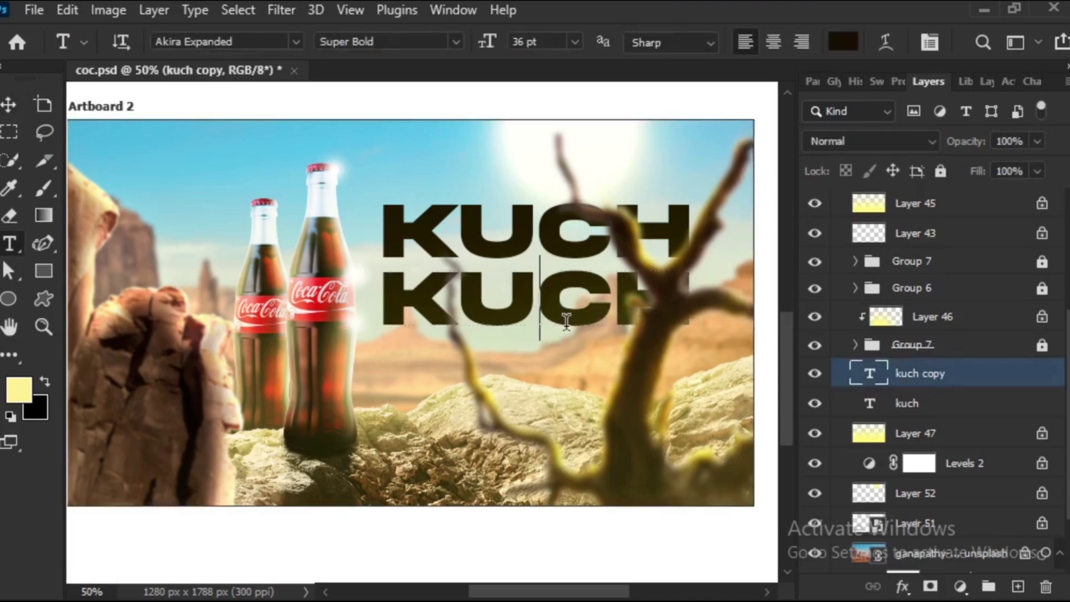
click(567, 319)
key(ctrl+a)
text(THAN)
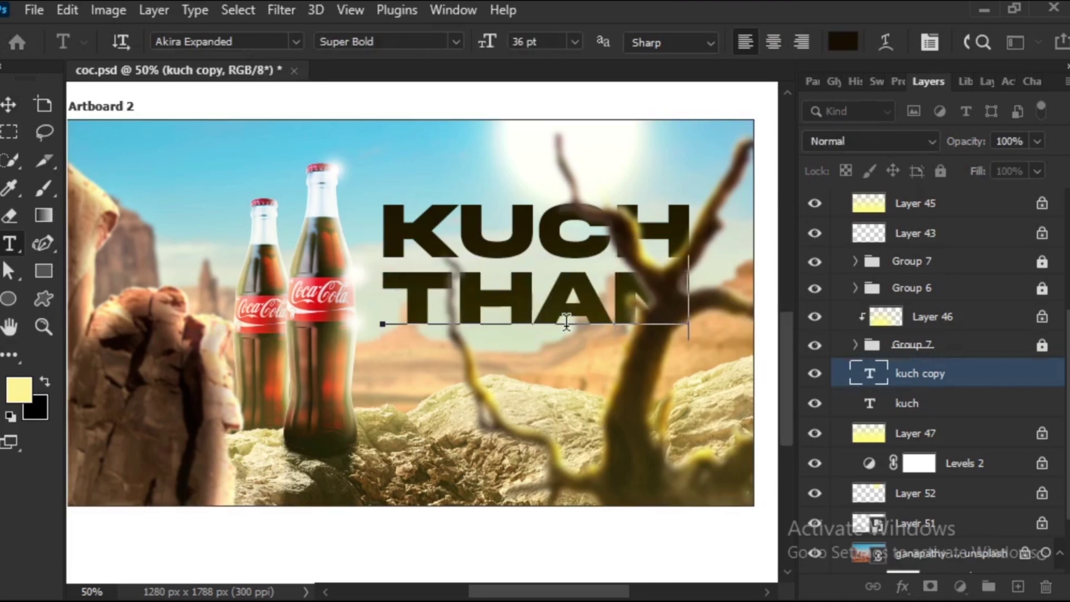
text(D)
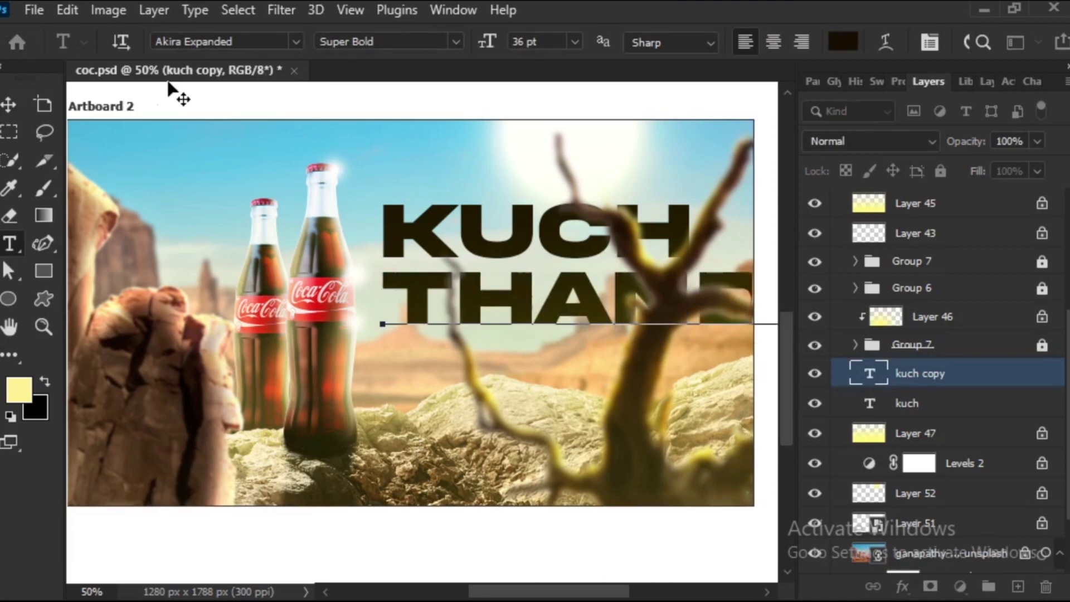
click(8, 104)
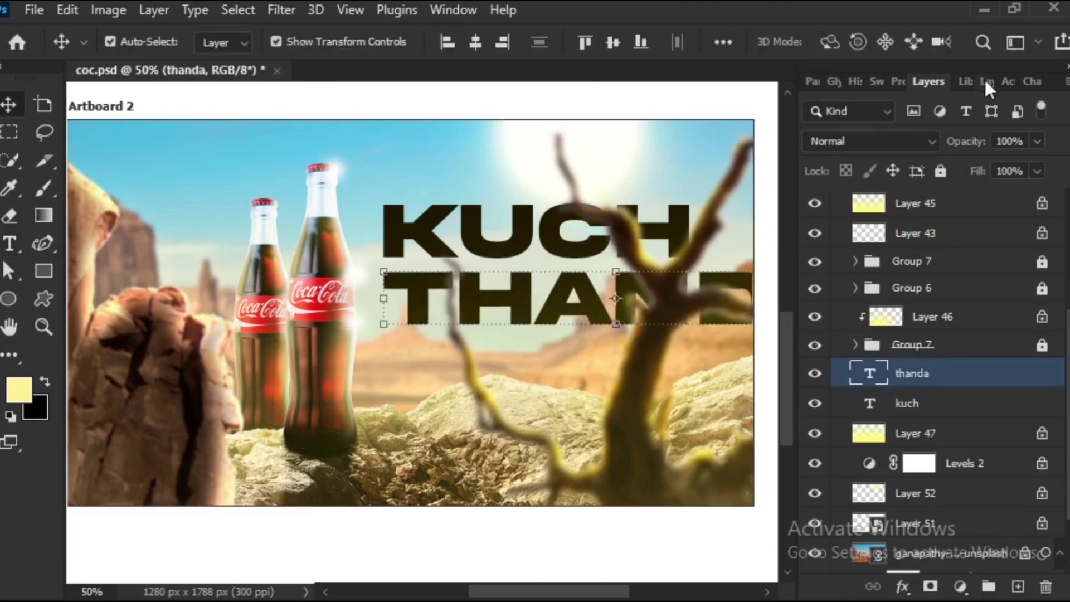
Set THANDA to 24 pt and nudge it up under KUCH.
click(1031, 82)
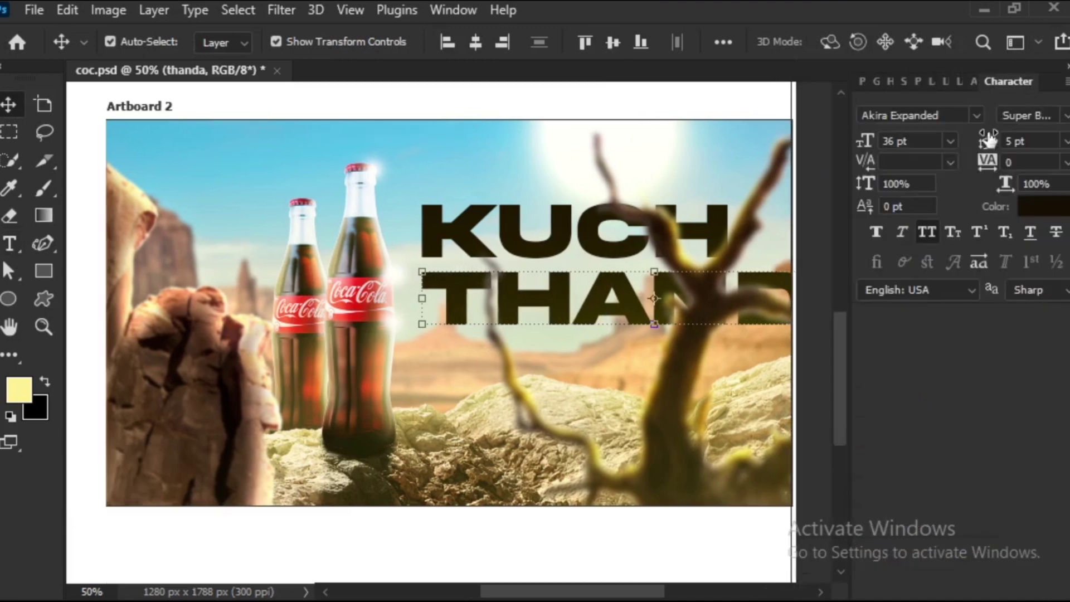
click(947, 142)
click(908, 333)
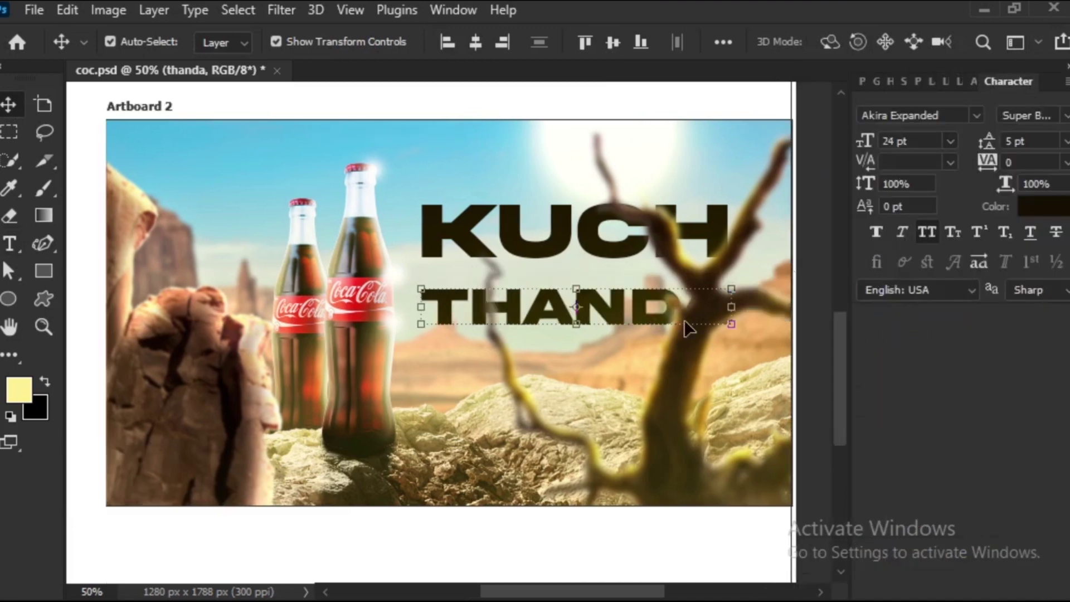
drag(657, 306, 647, 287)
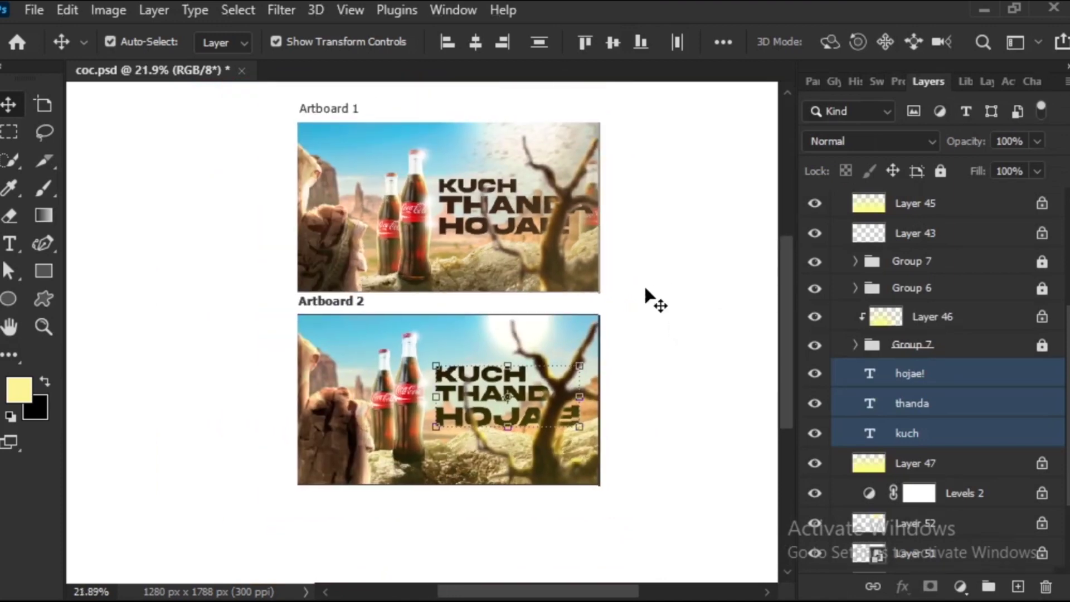
Zoom out to compare both artboards' headlines, deselect Artboard 2, and open the Filter menu.
key(shift+v)
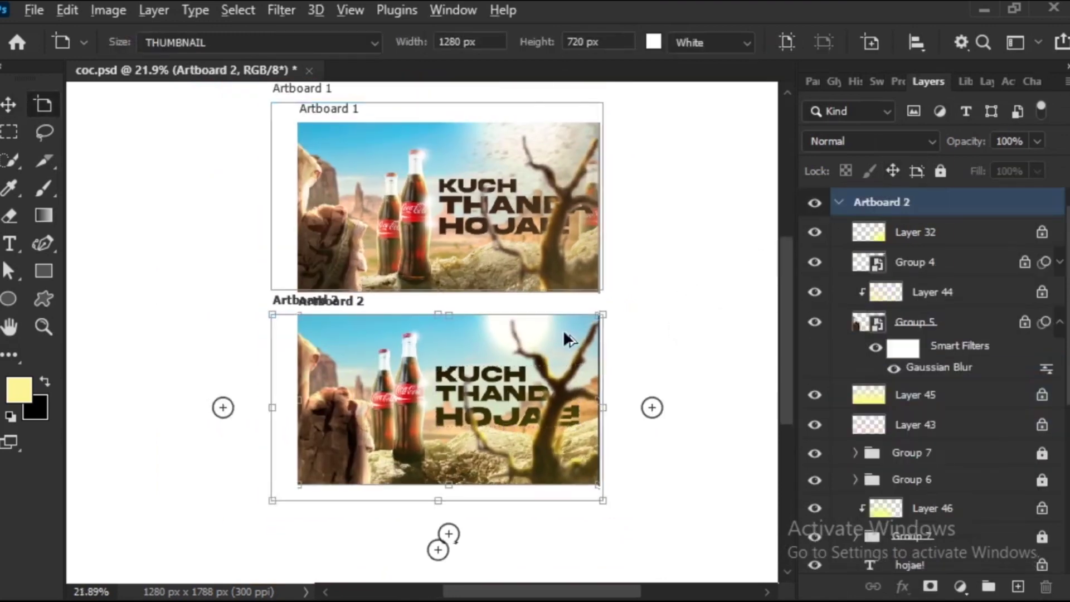
scroll(566, 340, up, 2)
key(shift+v)
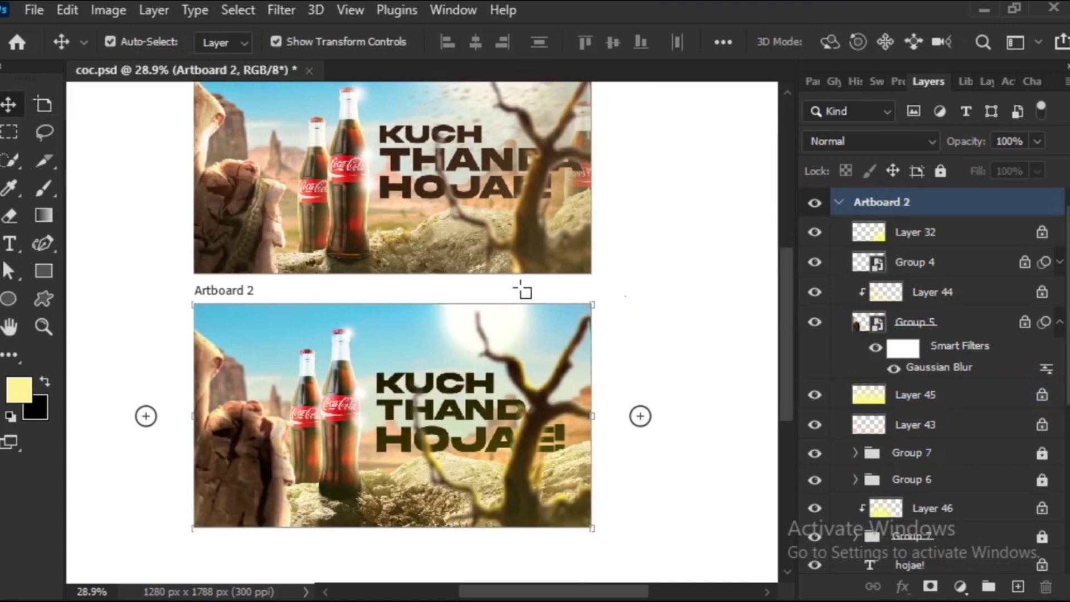
click(520, 287)
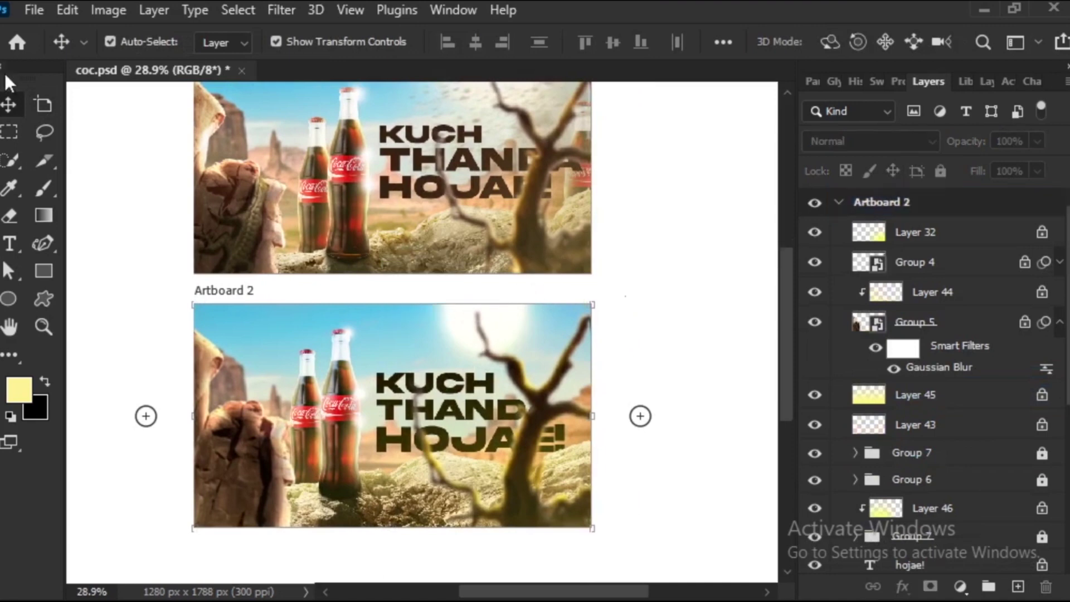
click(281, 10)
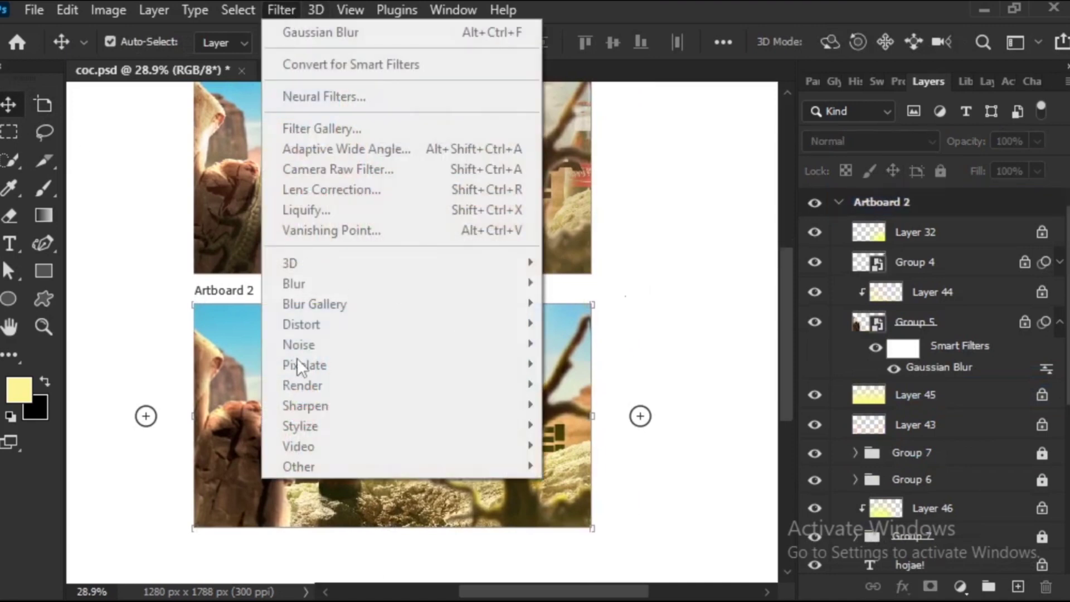
click(588, 206)
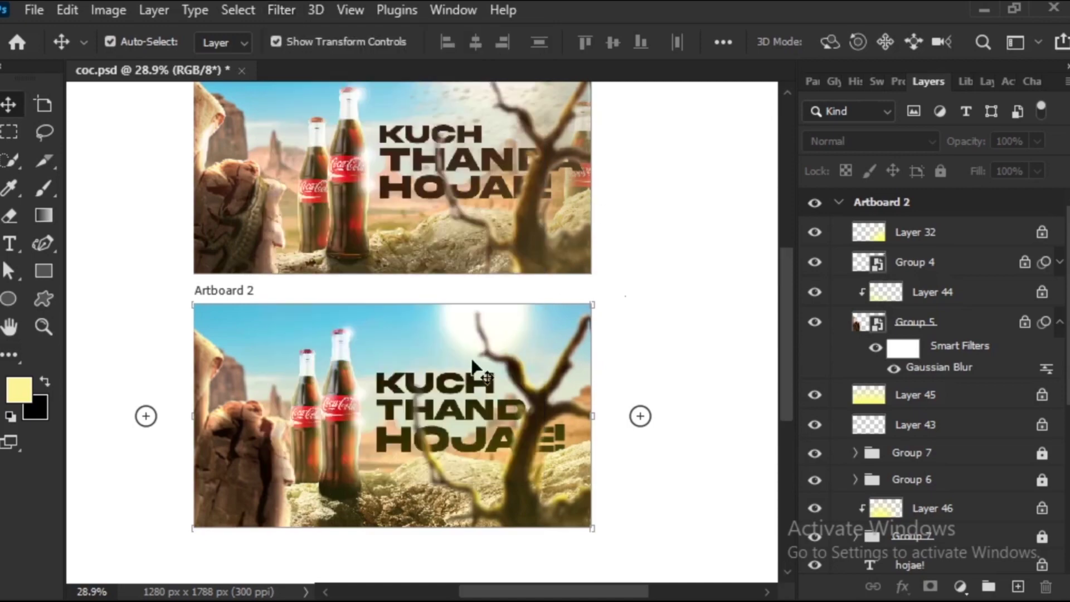
scroll(505, 312, up, 3)
scroll(511, 418, down, 4)
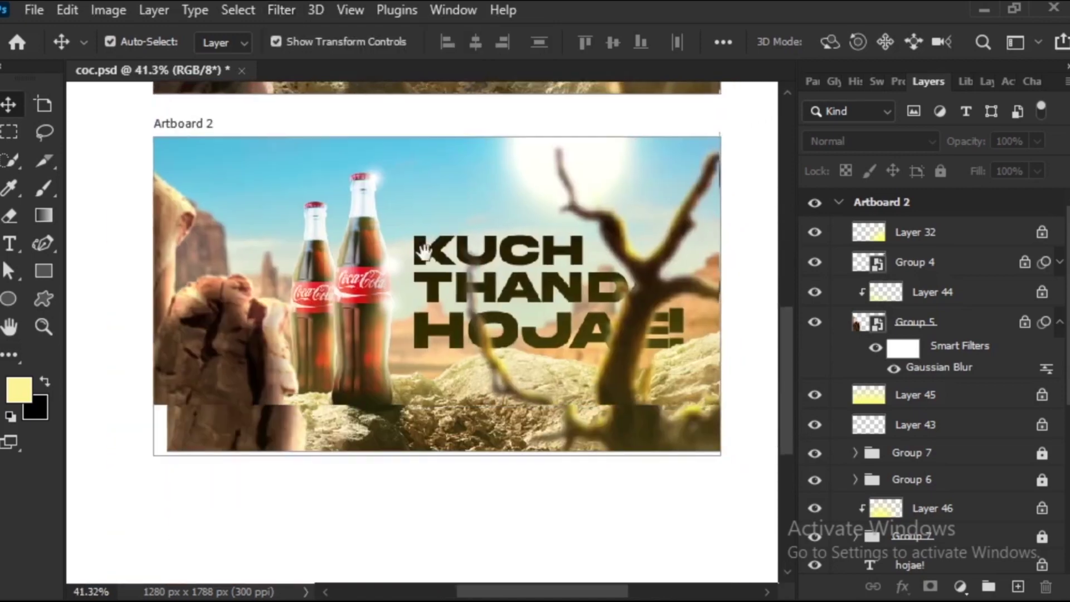
scroll(418, 303, up, 3)
scroll(418, 304, down, 2)
scroll(477, 287, up, 2)
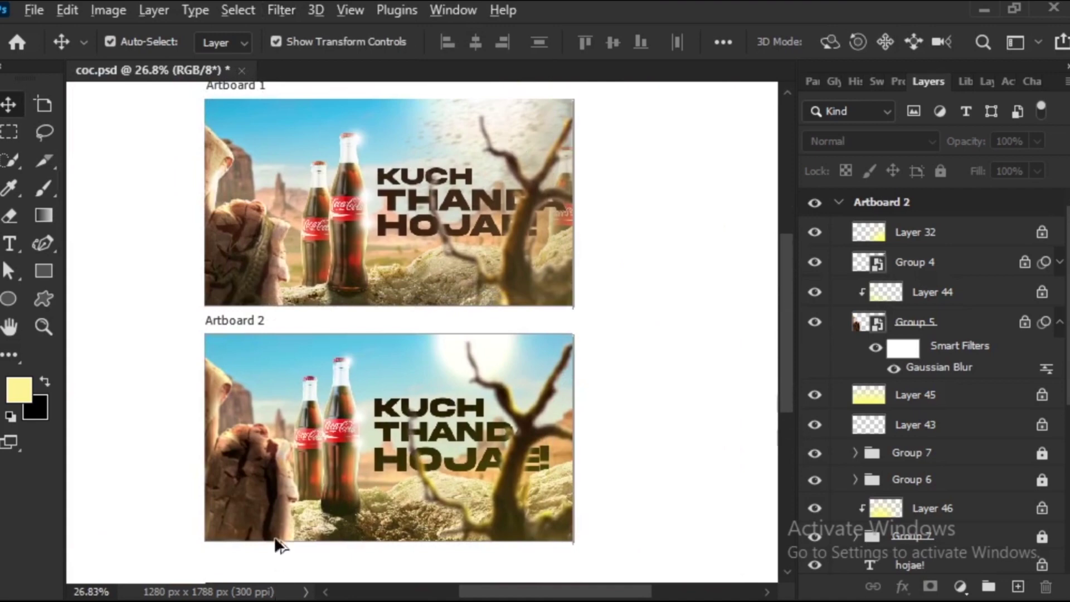
scroll(273, 529, up, 2)
scroll(477, 314, up, 2)
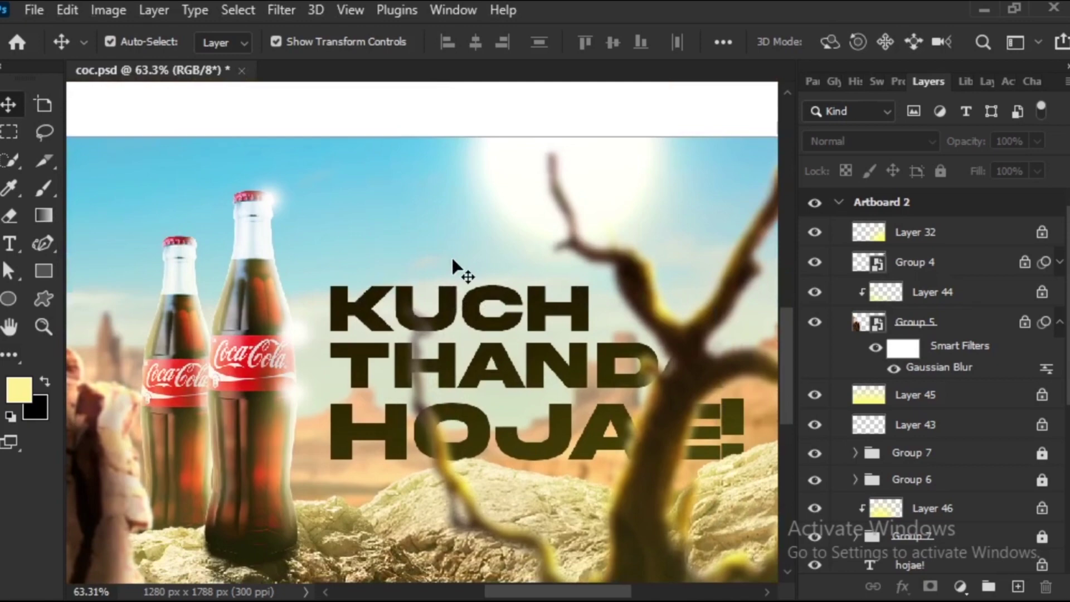
scroll(504, 518, up, 5)
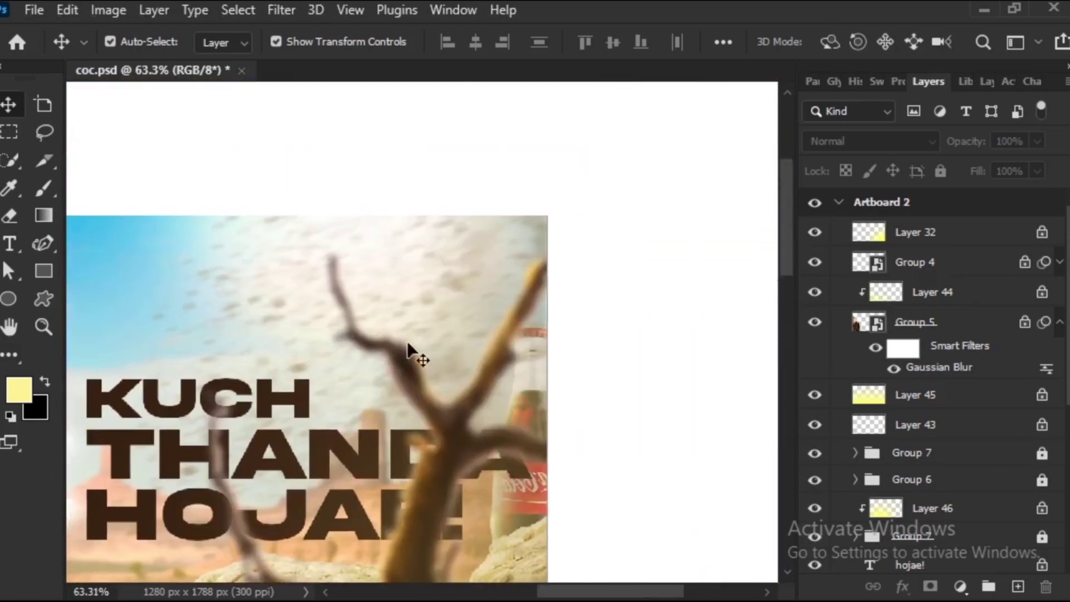
scroll(416, 370, down, 1)
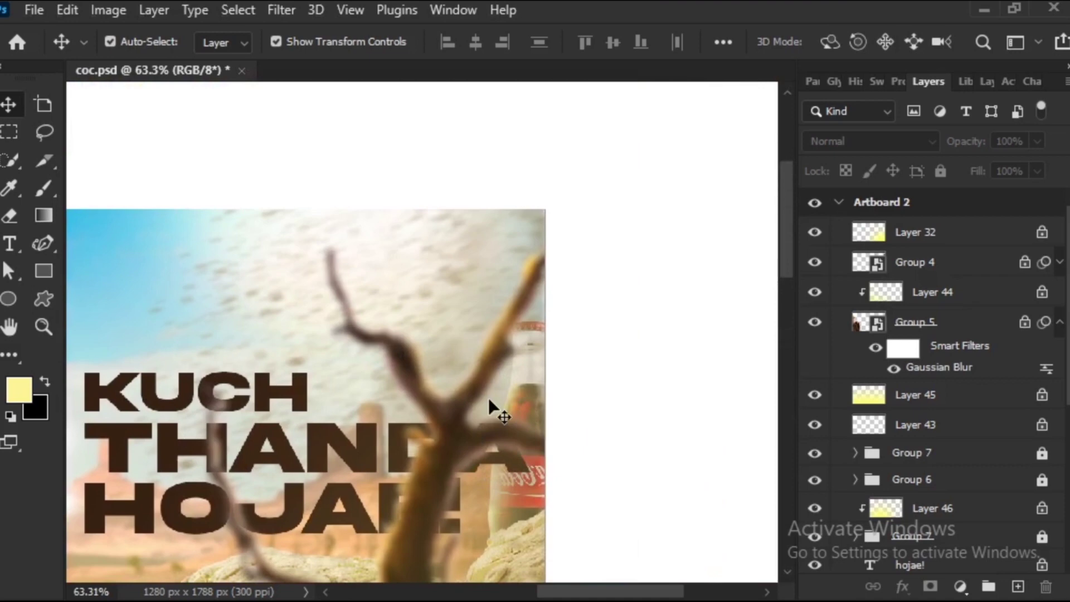
scroll(530, 413, down, 5)
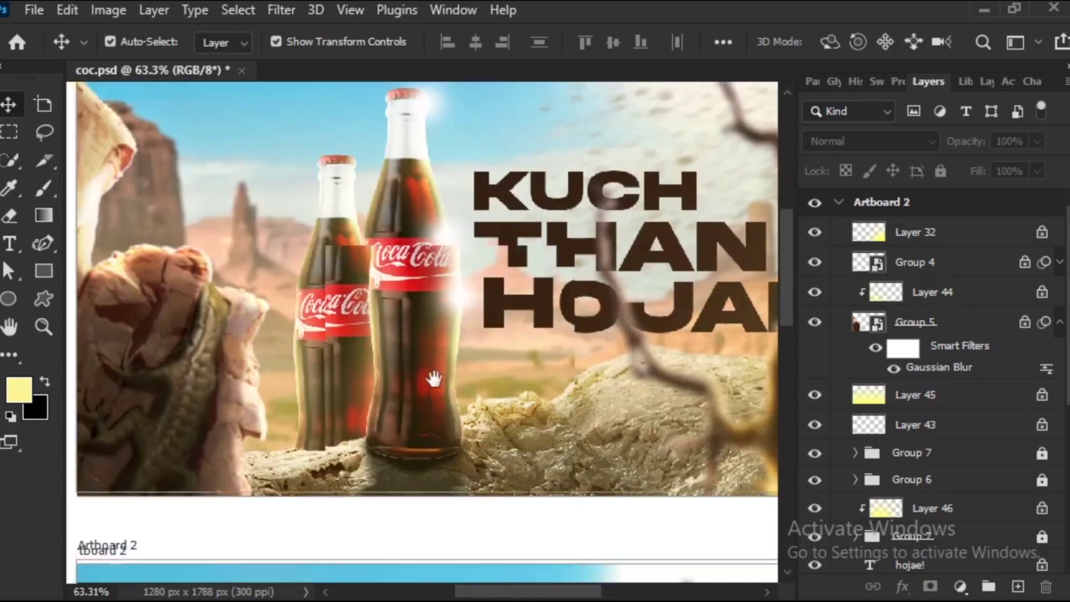
scroll(573, 426, left, 5)
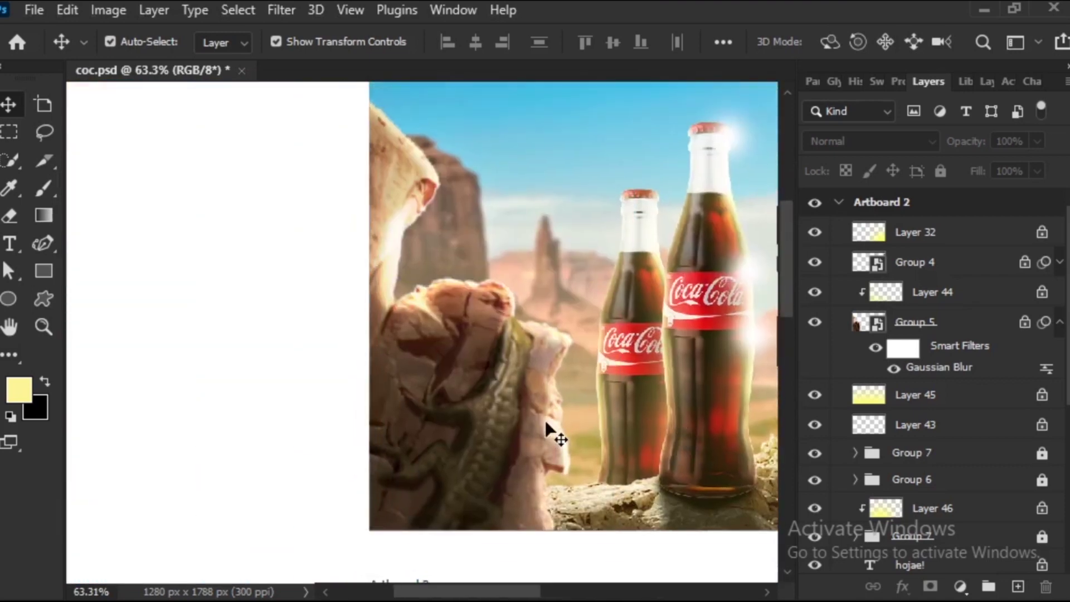
scroll(549, 429, down, 2)
drag(549, 429, 329, 269)
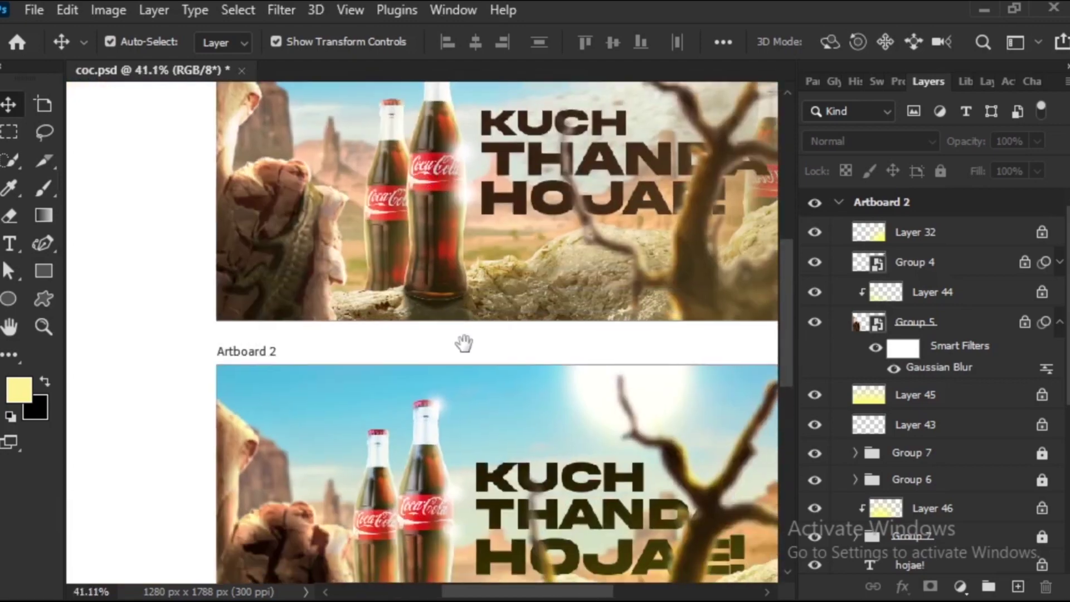
drag(451, 270, 511, 382)
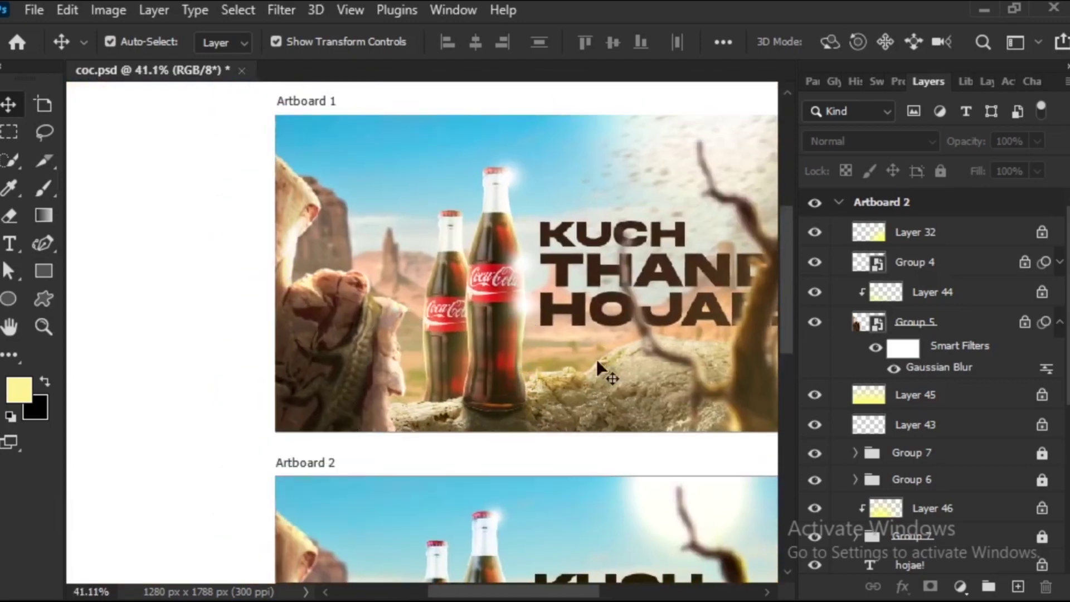
drag(597, 365, 440, 245)
drag(538, 452, 485, 375)
scroll(471, 382, down, 2)
mouse_move(335, 343)
mouse_down()
mouse_move(482, 405)
mouse_move(488, 430)
mouse_up()
scroll(488, 430, up, 1)
scroll(485, 426, up, 1)
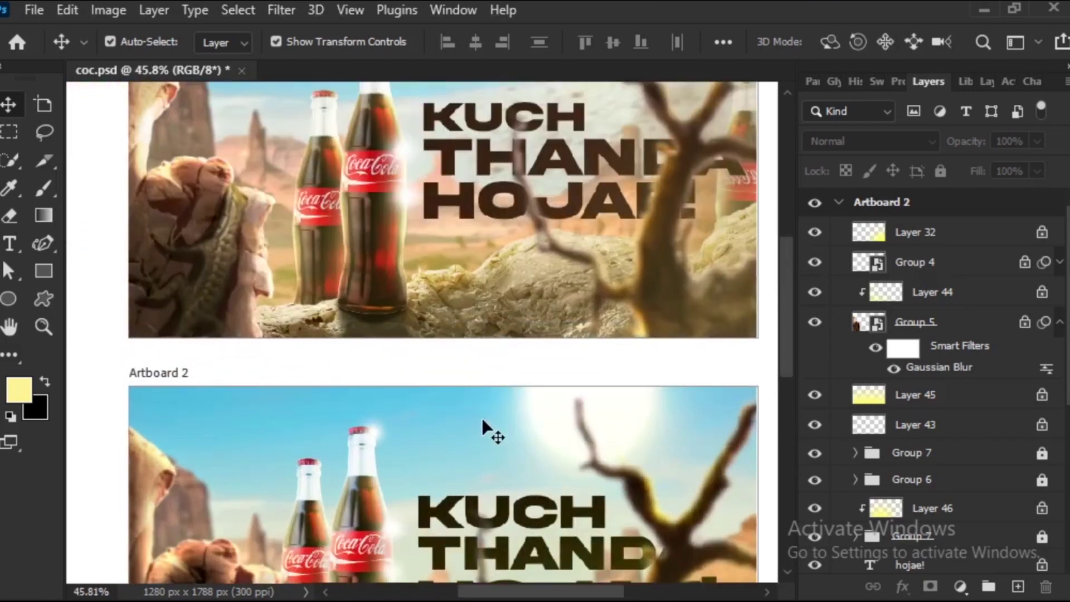